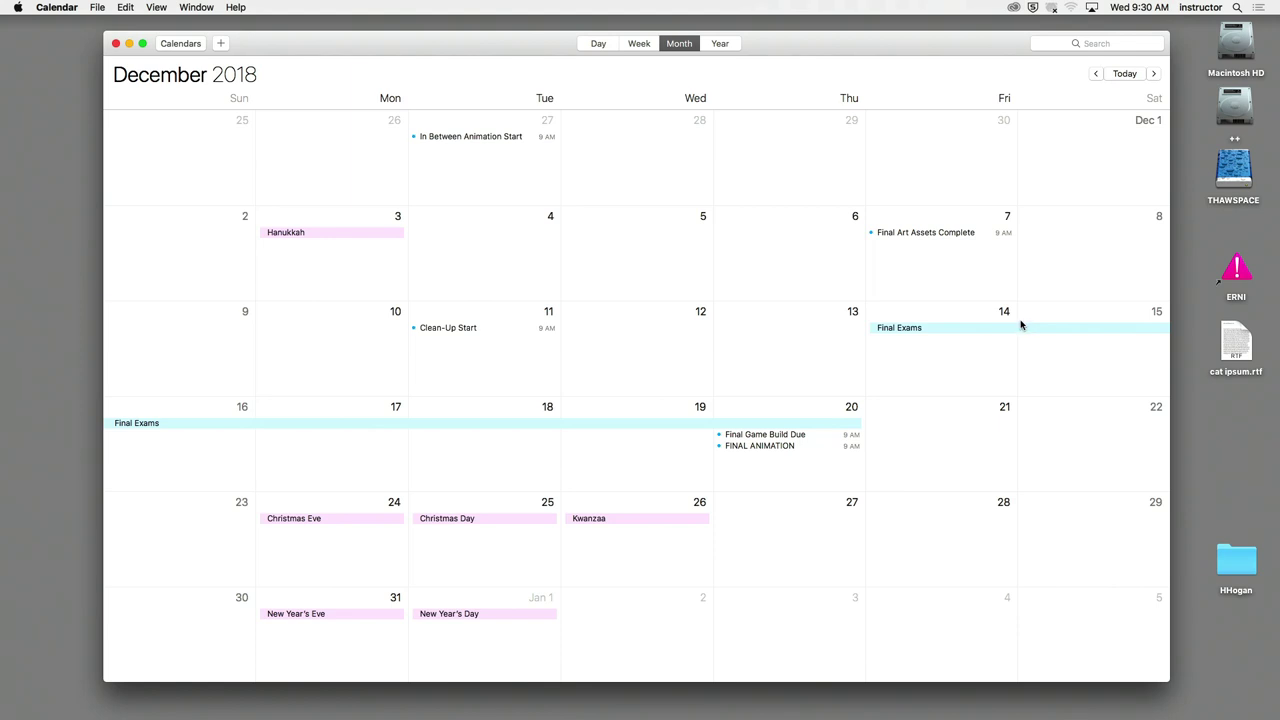
Step: Hide Calendar, switch to Chrome and open the Canvas login page from the scc.losrios.edu website
left_click(66, 7)
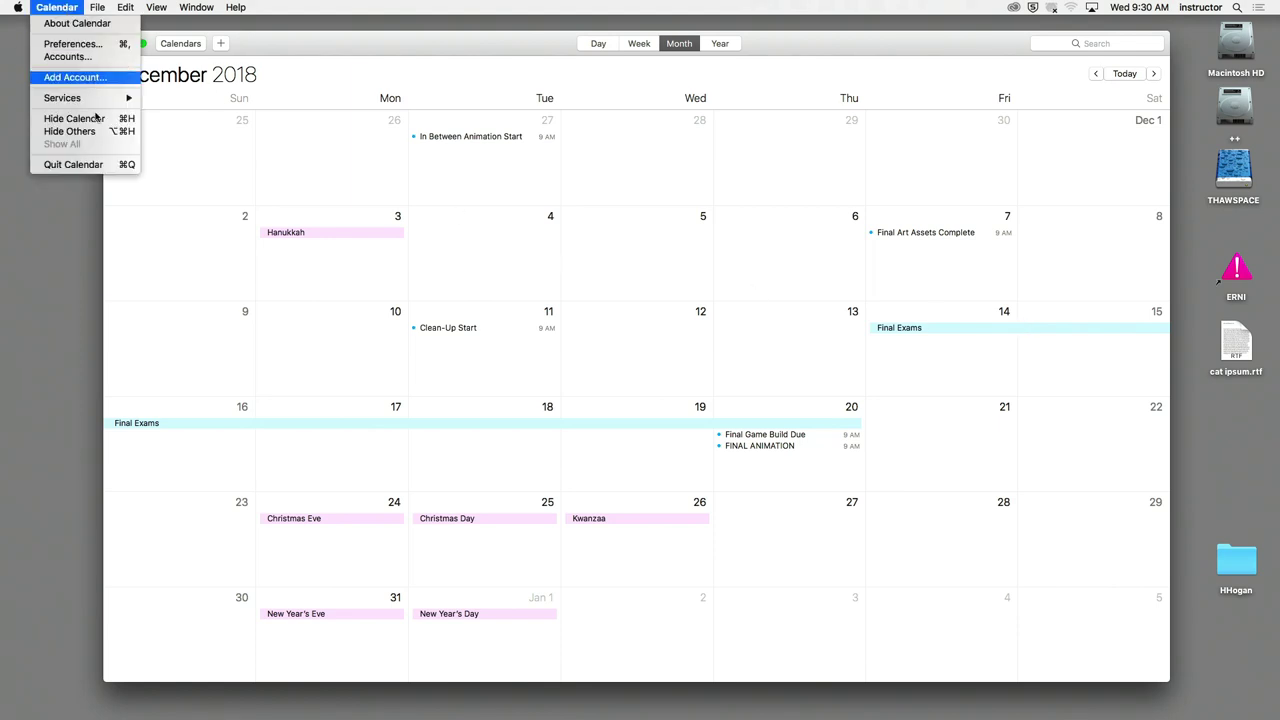
left_click(88, 118)
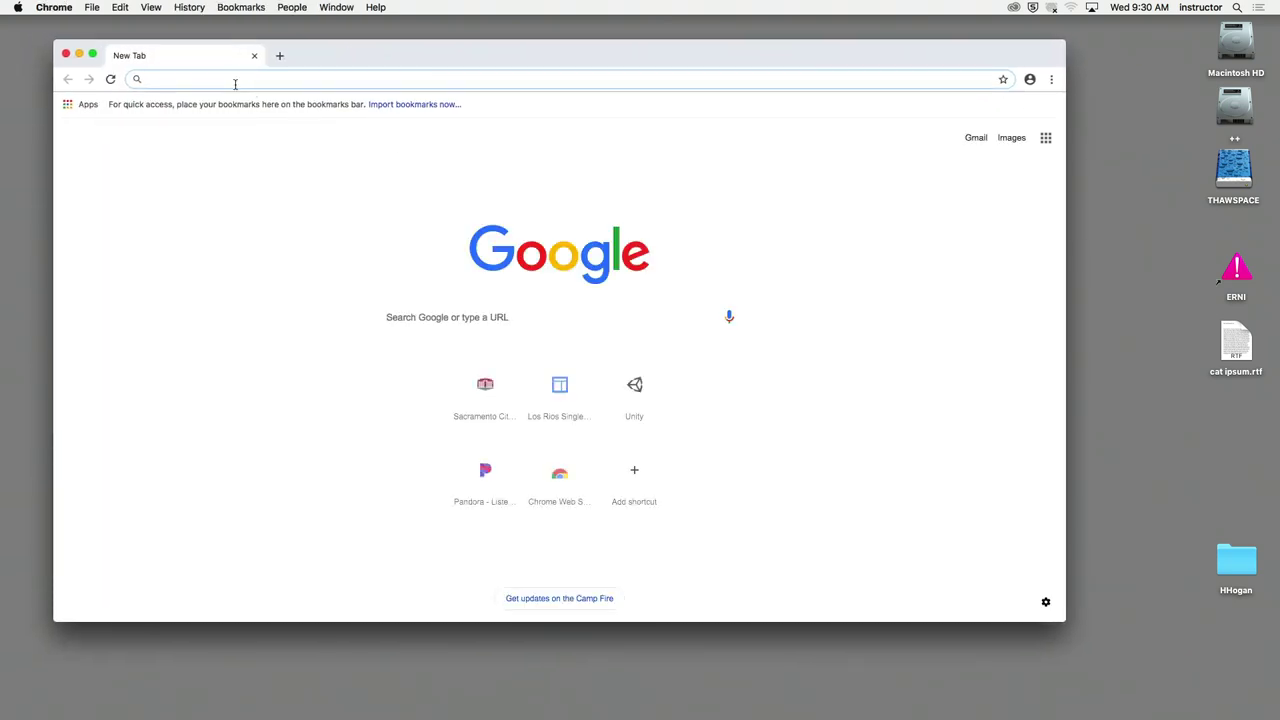
type("scc.losrios.edu")
key("Return")
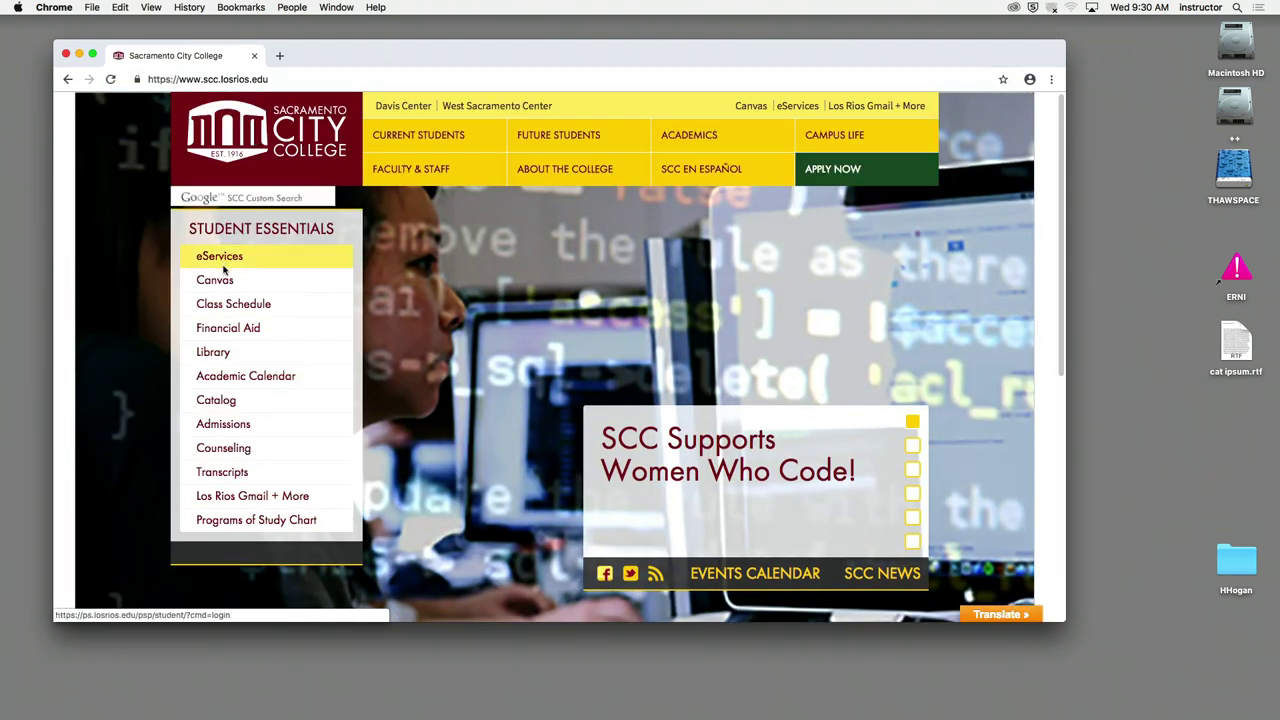
left_click(214, 281)
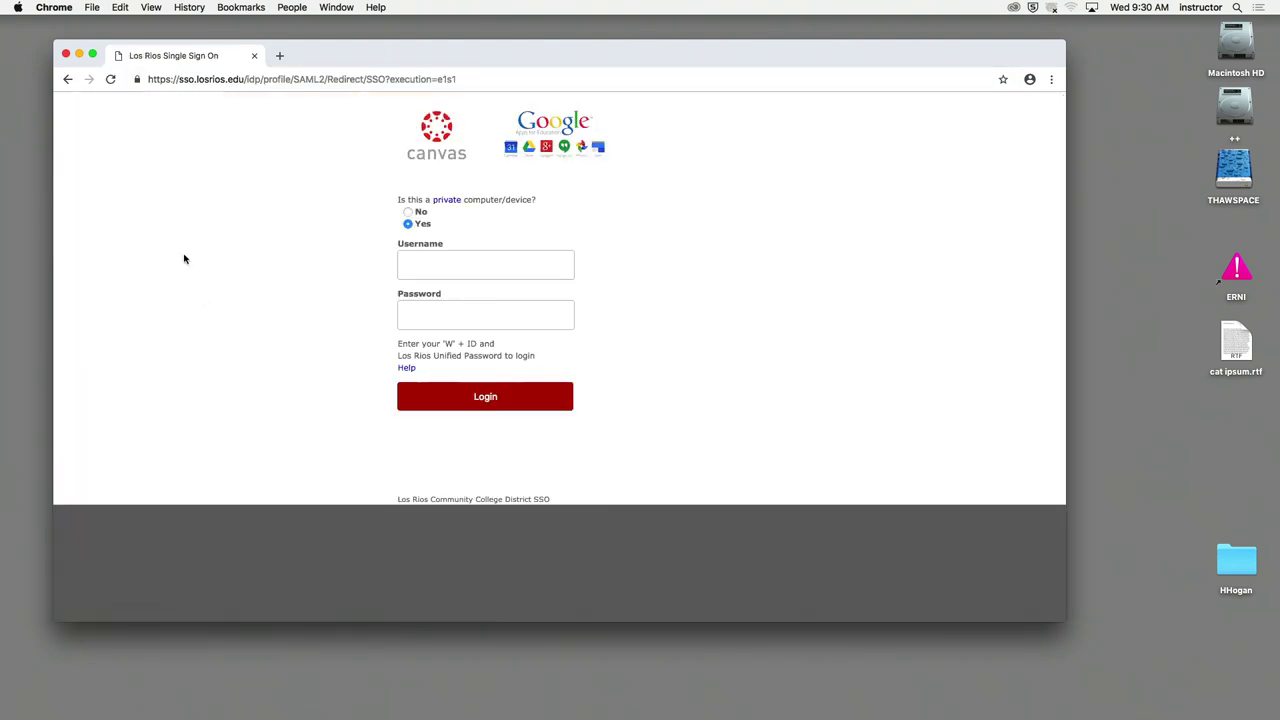
Step: Sign in to Canvas by choosing the saved username and entering the account password
left_click(516, 267)
key("Down")
key("Down")
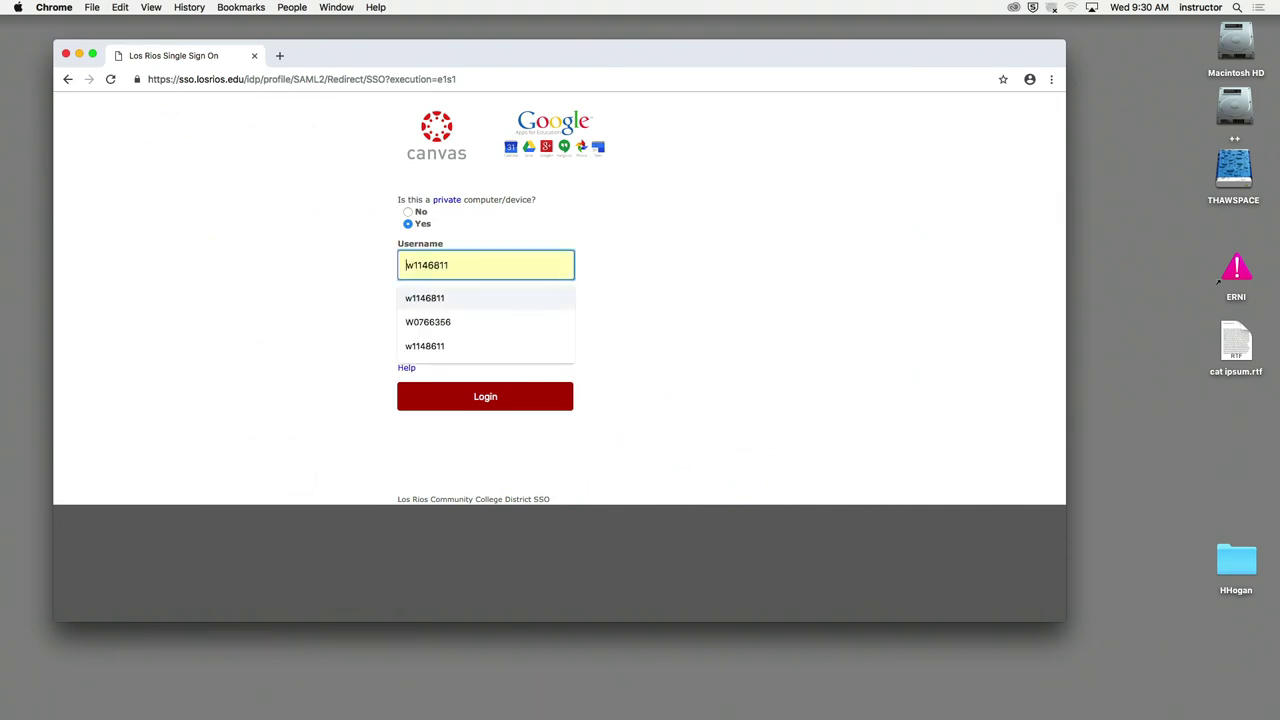
key("Return")
left_click(485, 315)
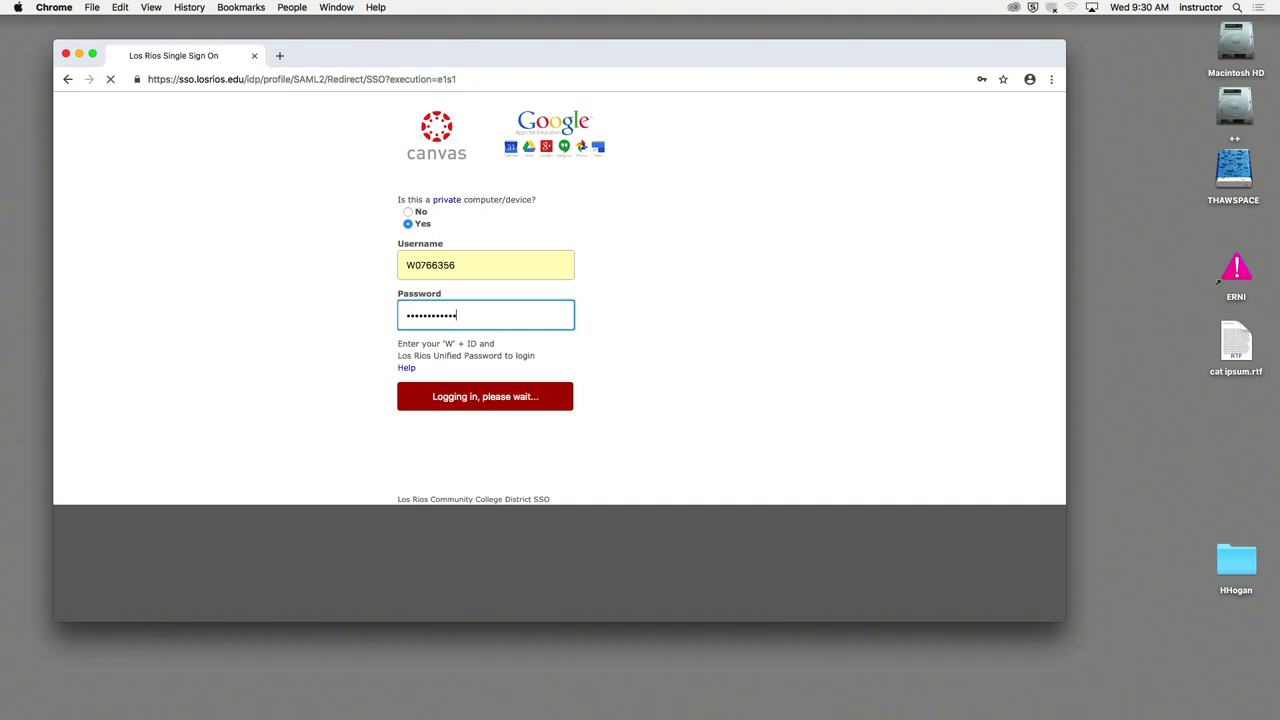
key("Return")
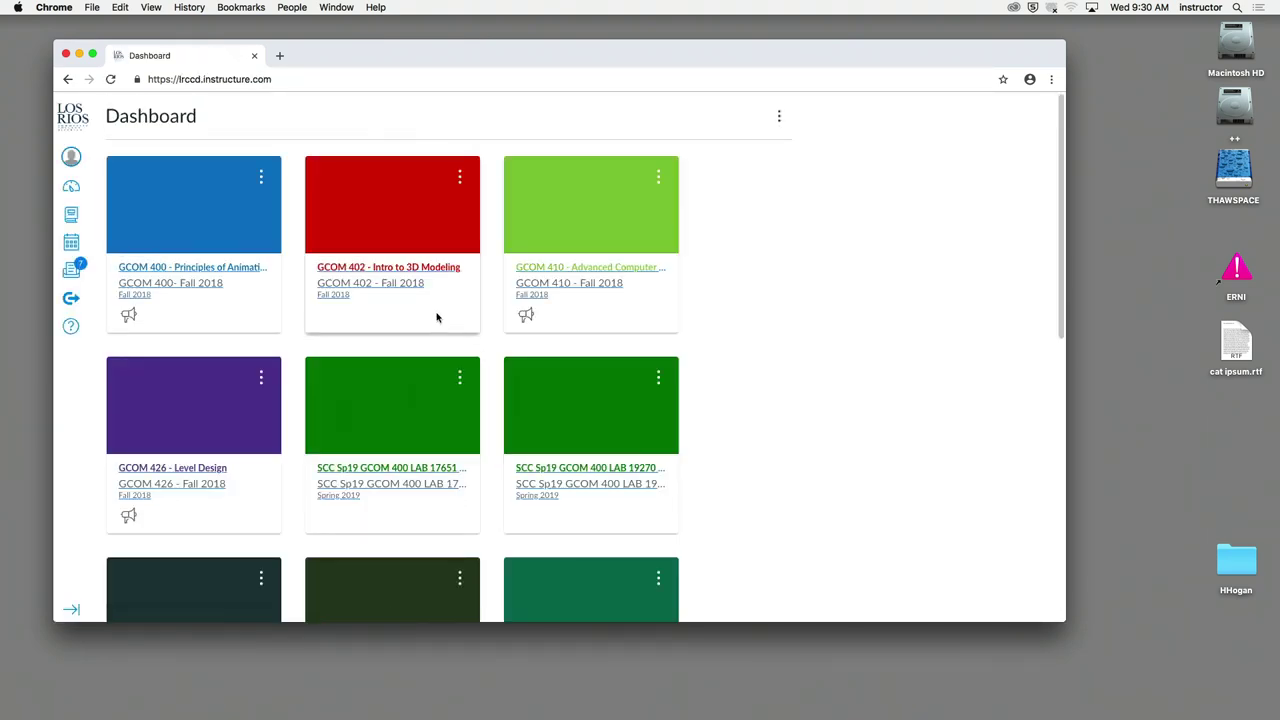
Step: Open the GCOM 410 - Advanced Computer Animation course from the Canvas dashboard and switch it to Student View
scroll(692, 410, "down", 5)
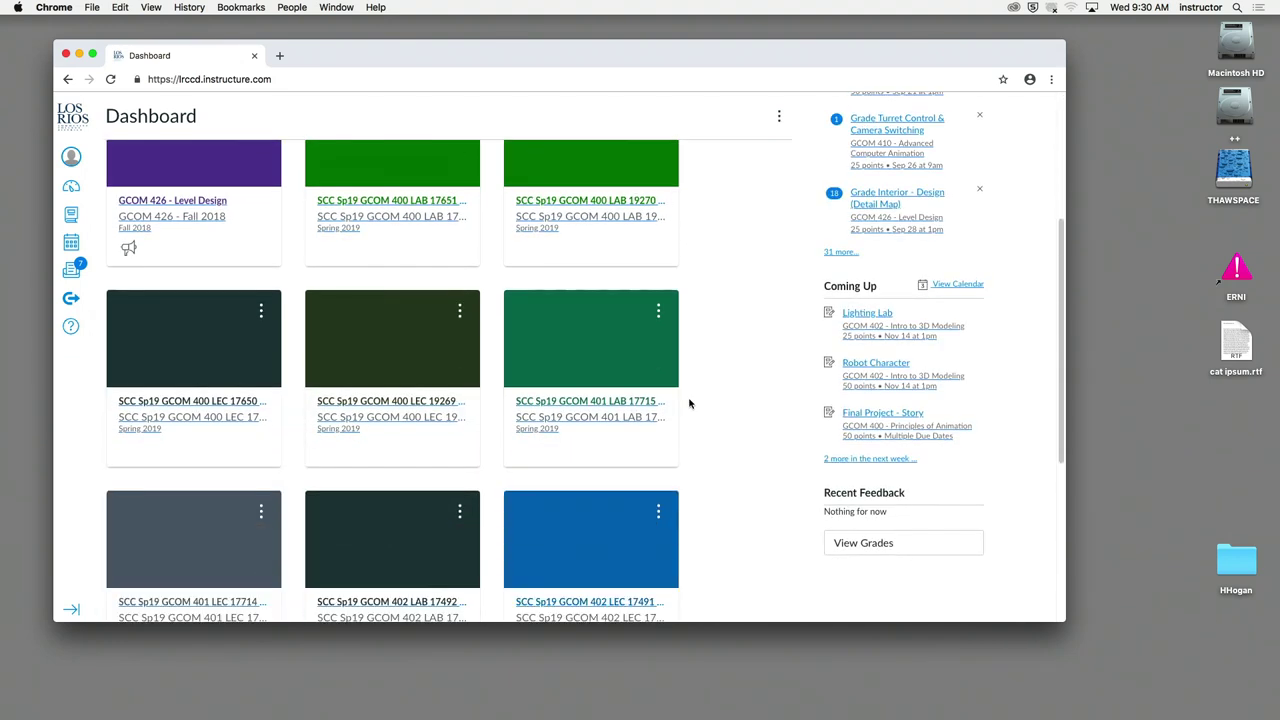
scroll(689, 403, "down", 5)
scroll(689, 403, "up", 10)
scroll(691, 404, "down", 1)
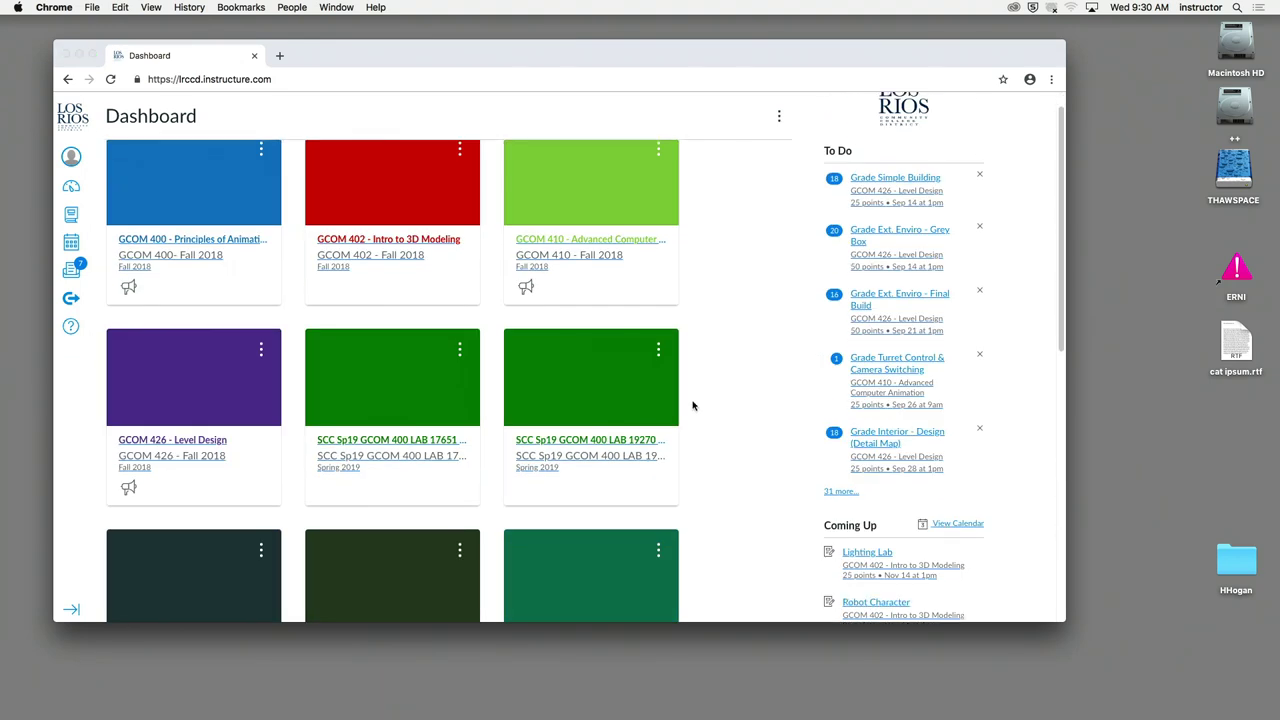
scroll(690, 403, "down", 5)
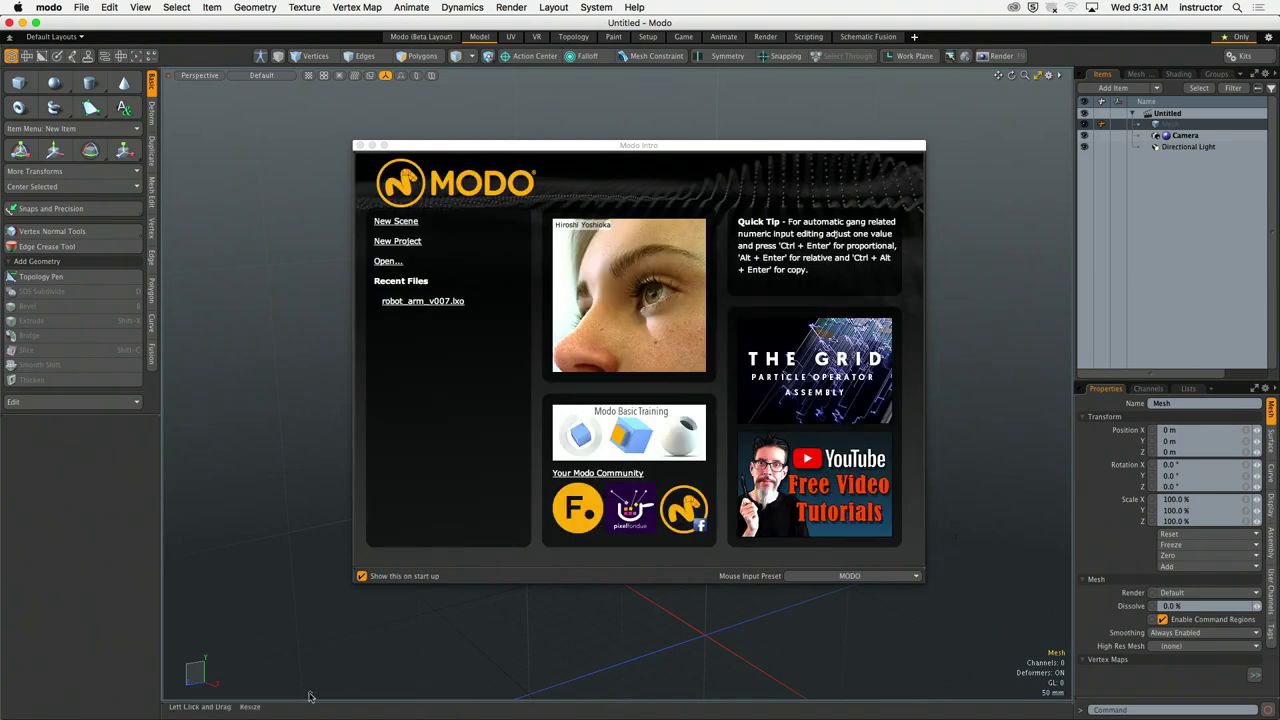
mouse_move(296, 716)
left_click(149, 695)
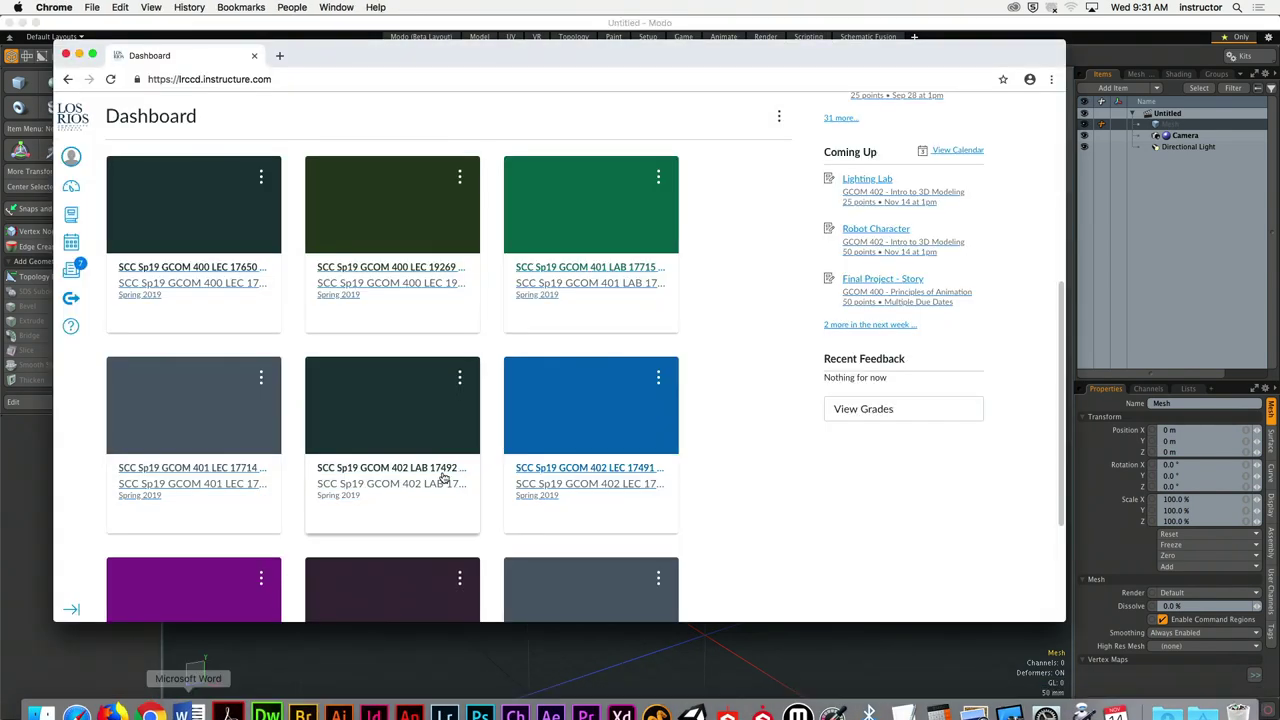
scroll(447, 469, "up", 5)
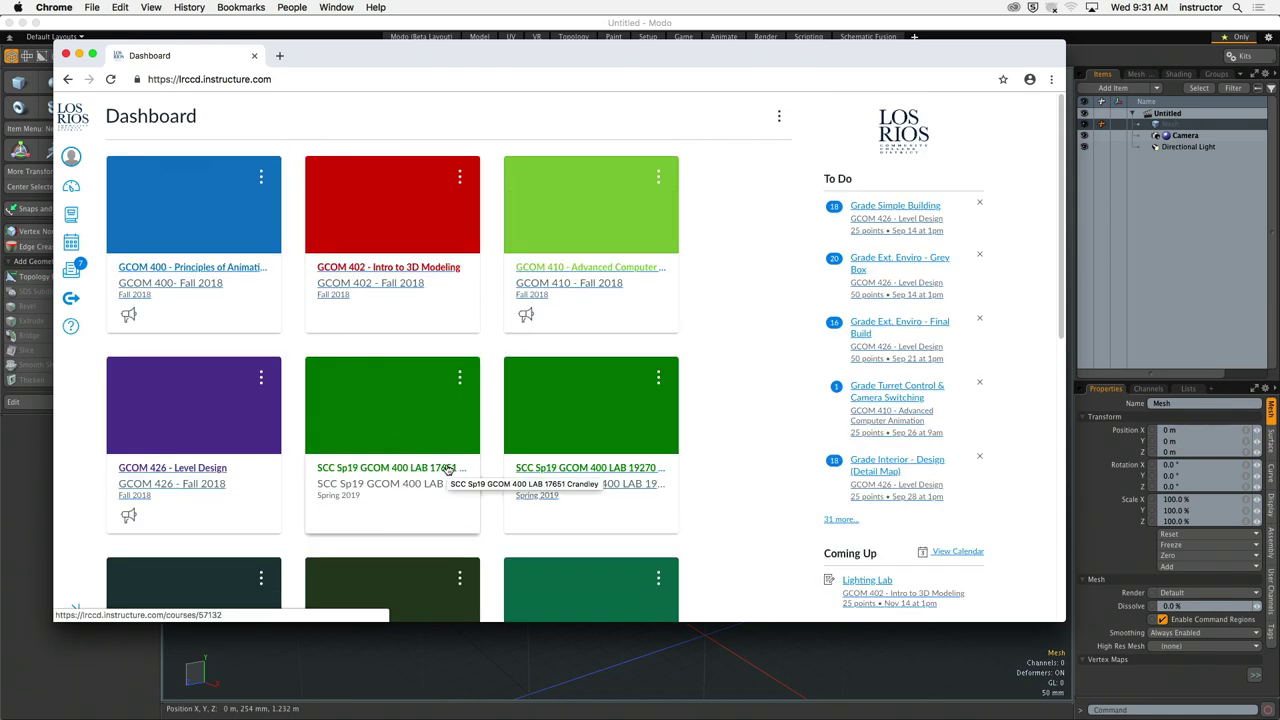
left_click(545, 278)
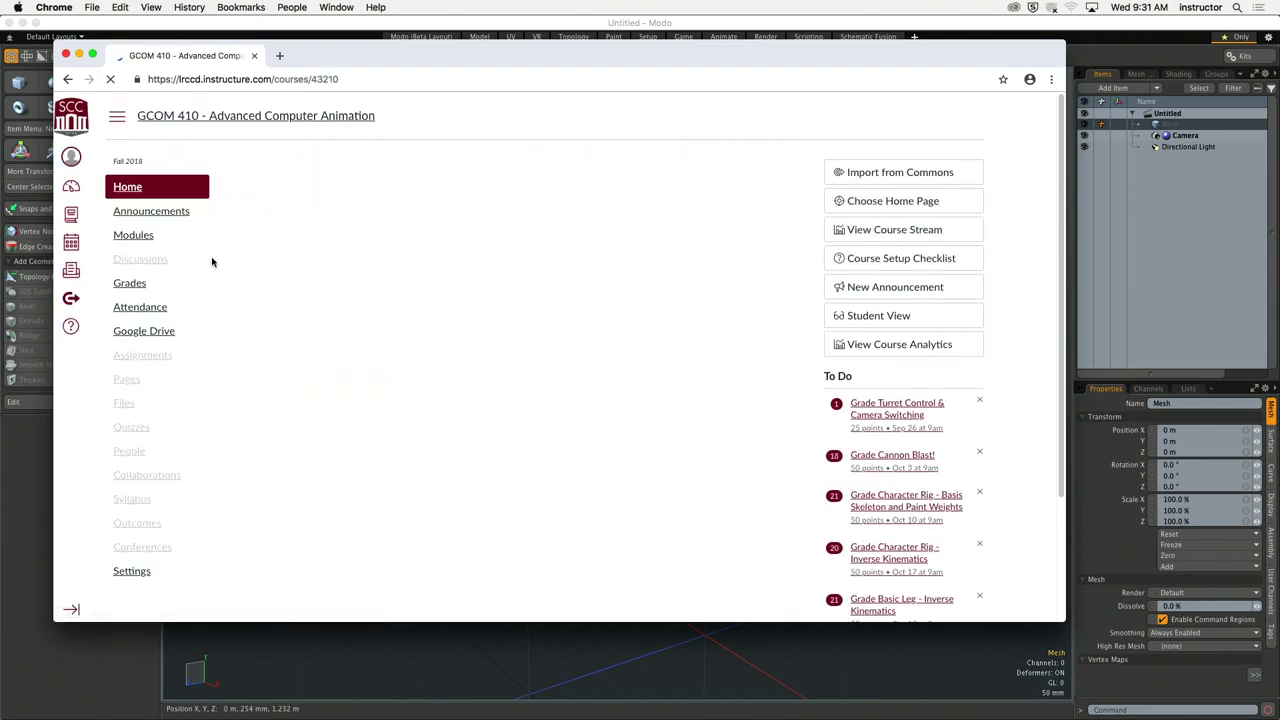
left_click(160, 570)
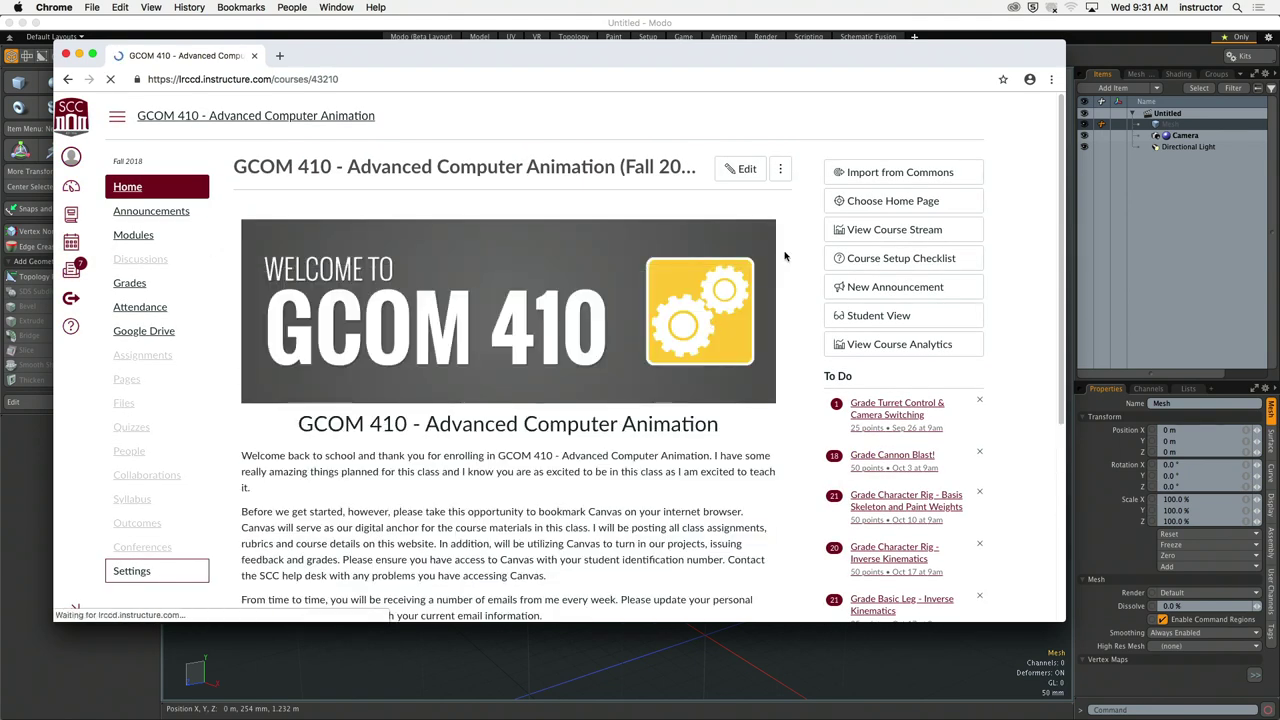
left_click(868, 204)
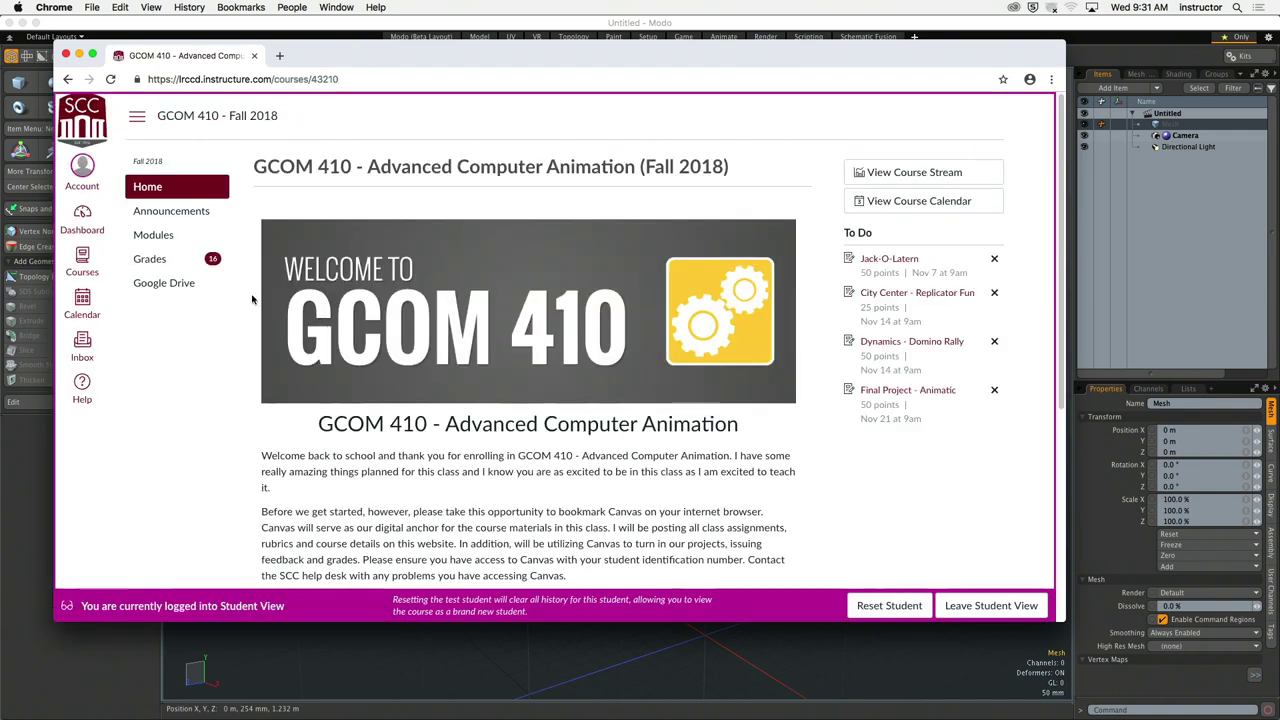
Step: Open the Week 12 resource "Tips to Improve Your Camera Work" from the course modules in a new browser window
left_click(160, 234)
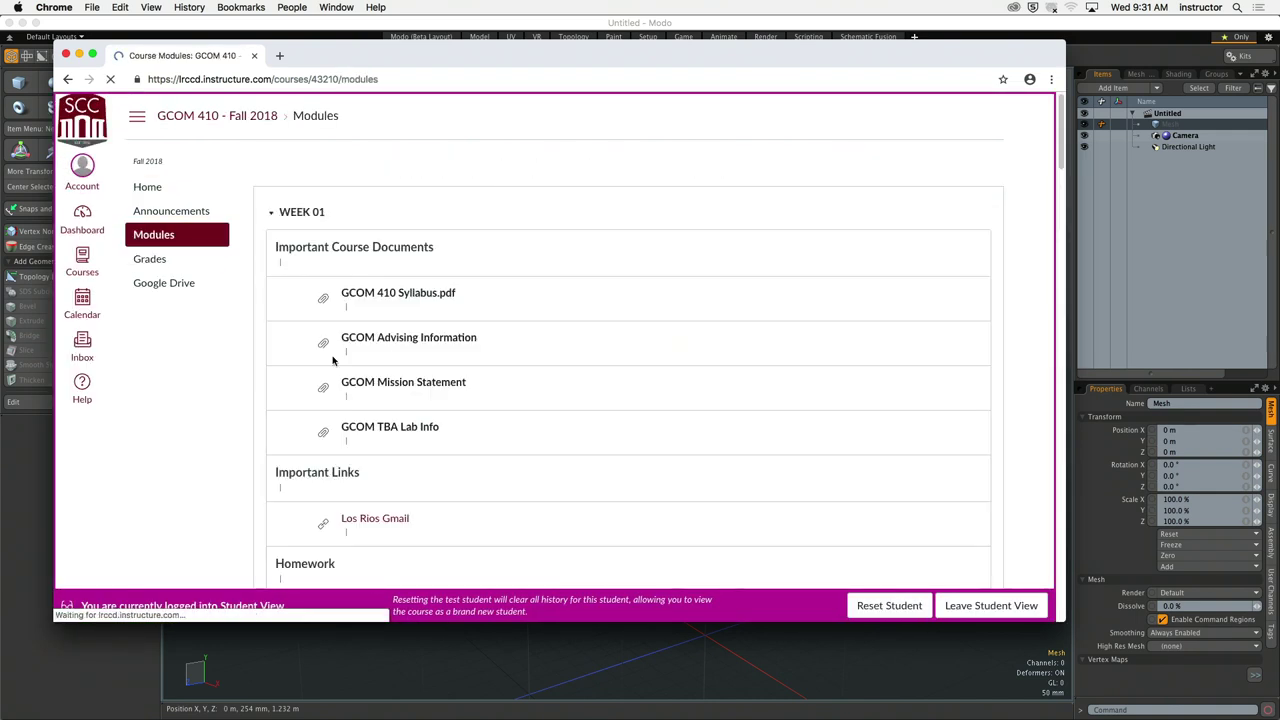
scroll(233, 416, "down", 10)
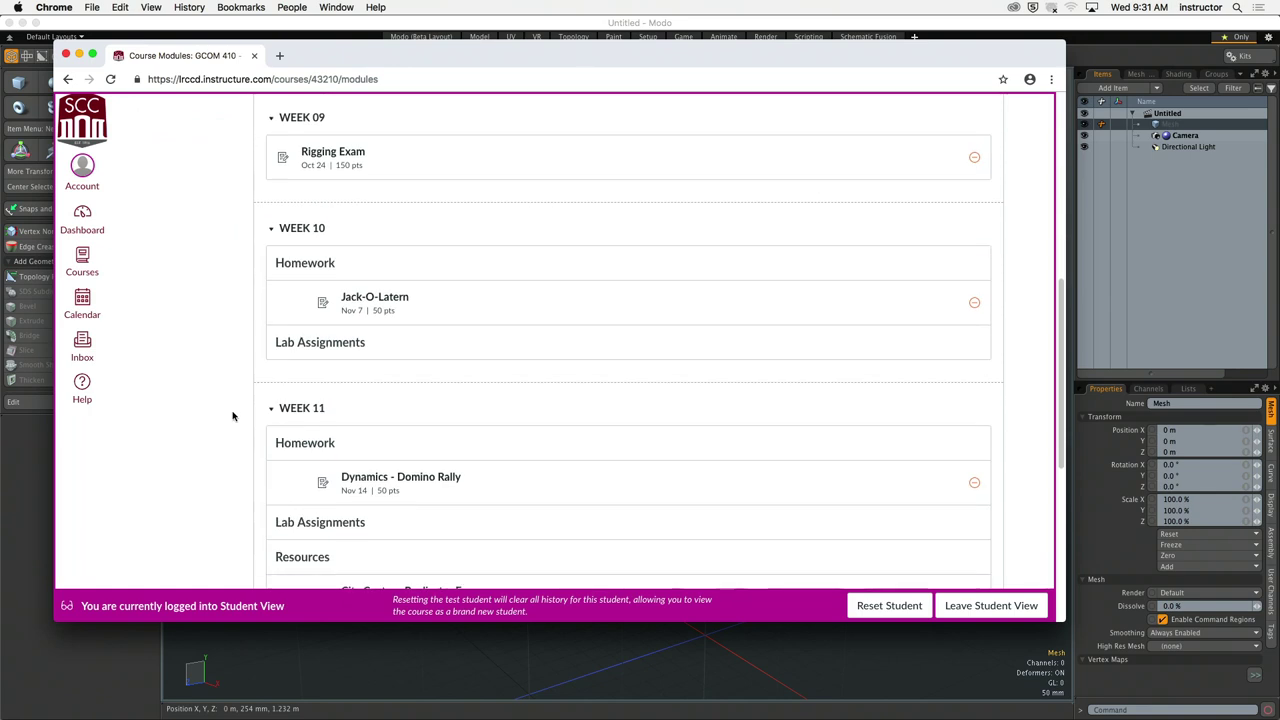
scroll(233, 416, "down", 5)
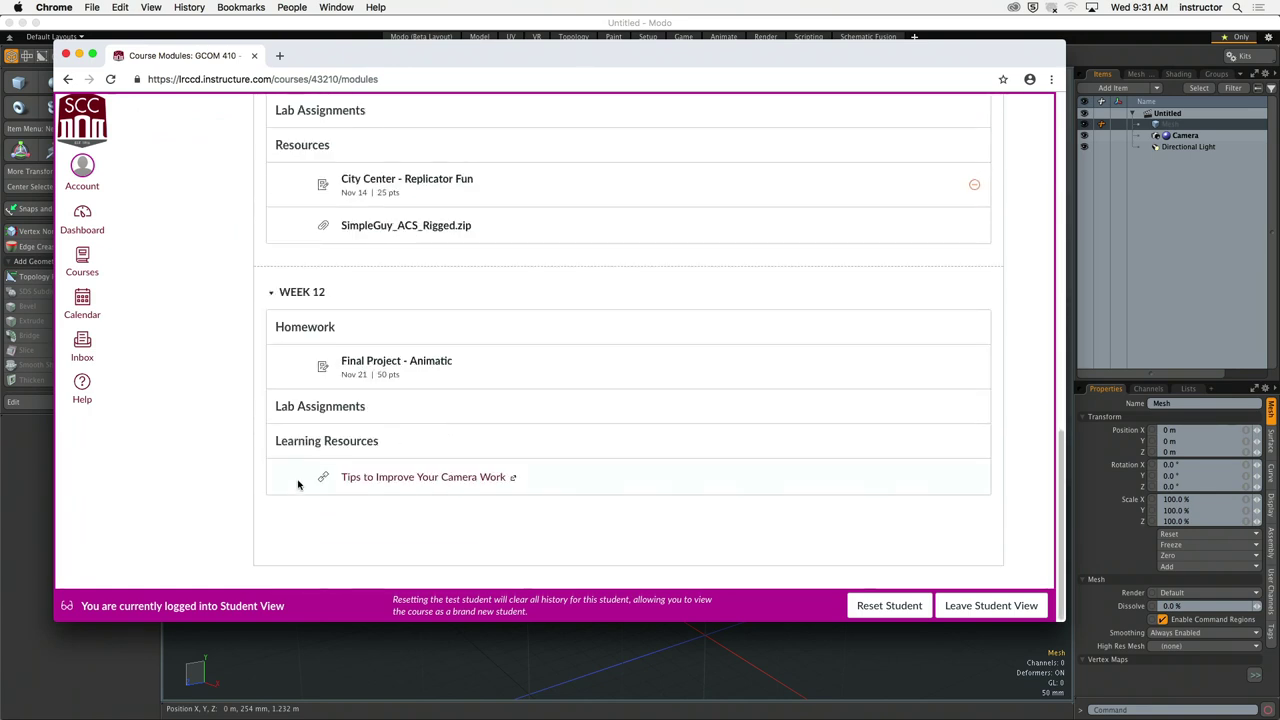
left_click(423, 479)
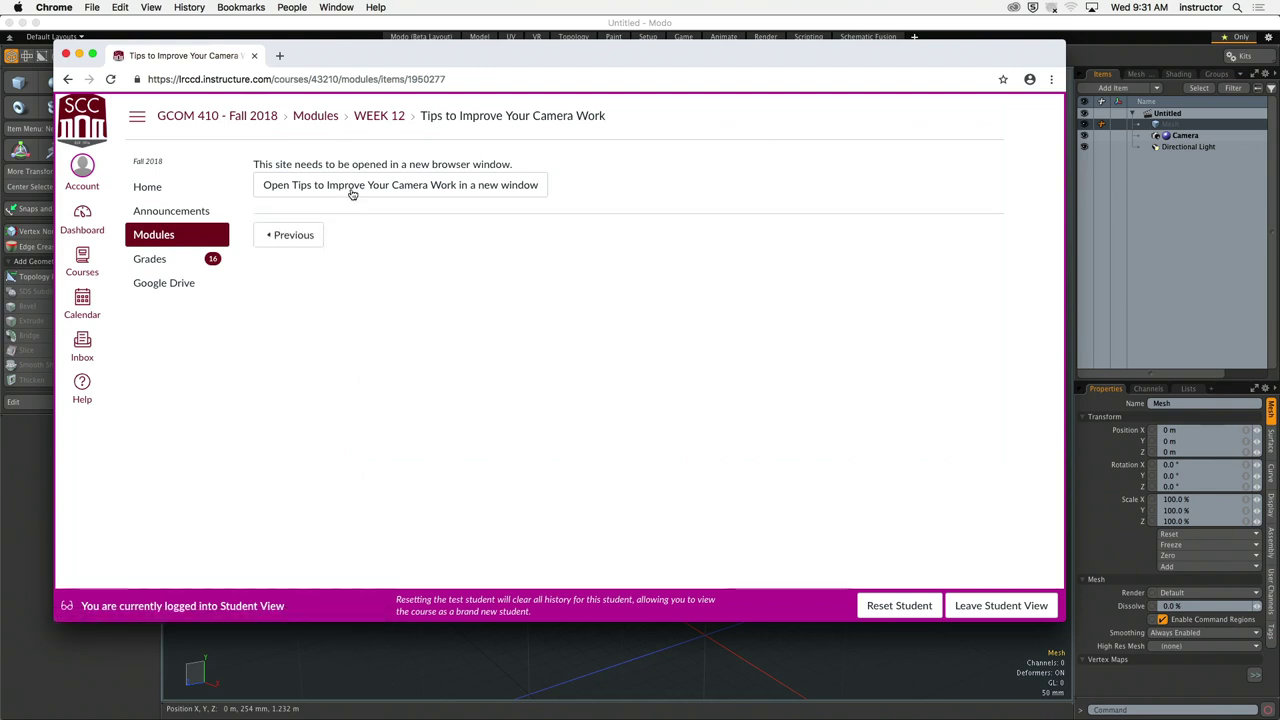
left_click(350, 190)
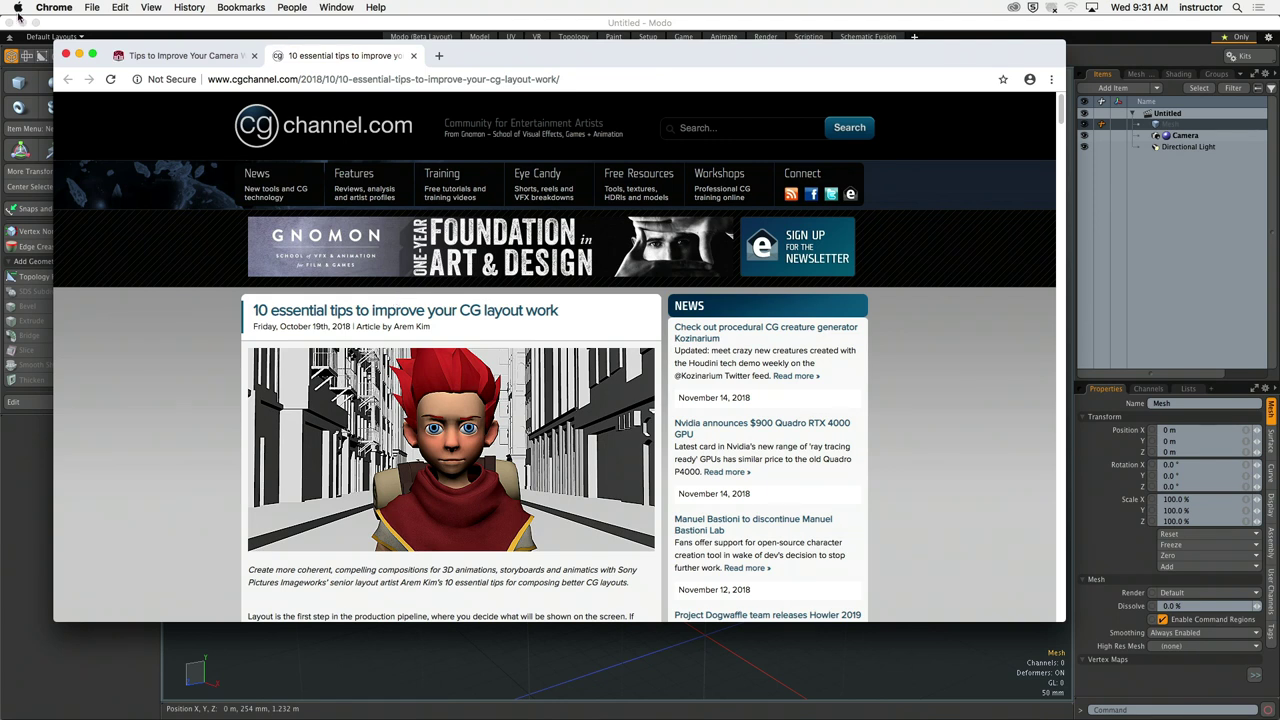
Step: Hide Chrome to return to Modo, turn off showing the intro at start-up and close the intro window
left_click(54, 9)
left_click(88, 110)
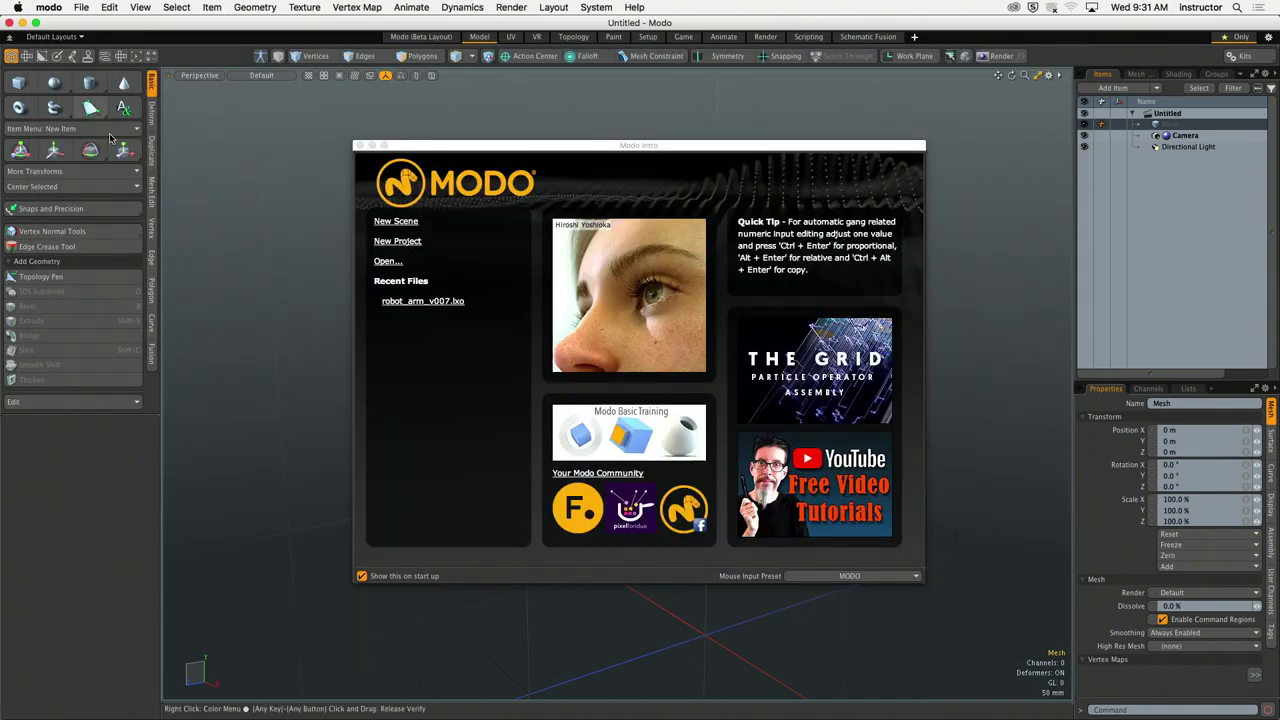
left_click(362, 576)
left_click(360, 146)
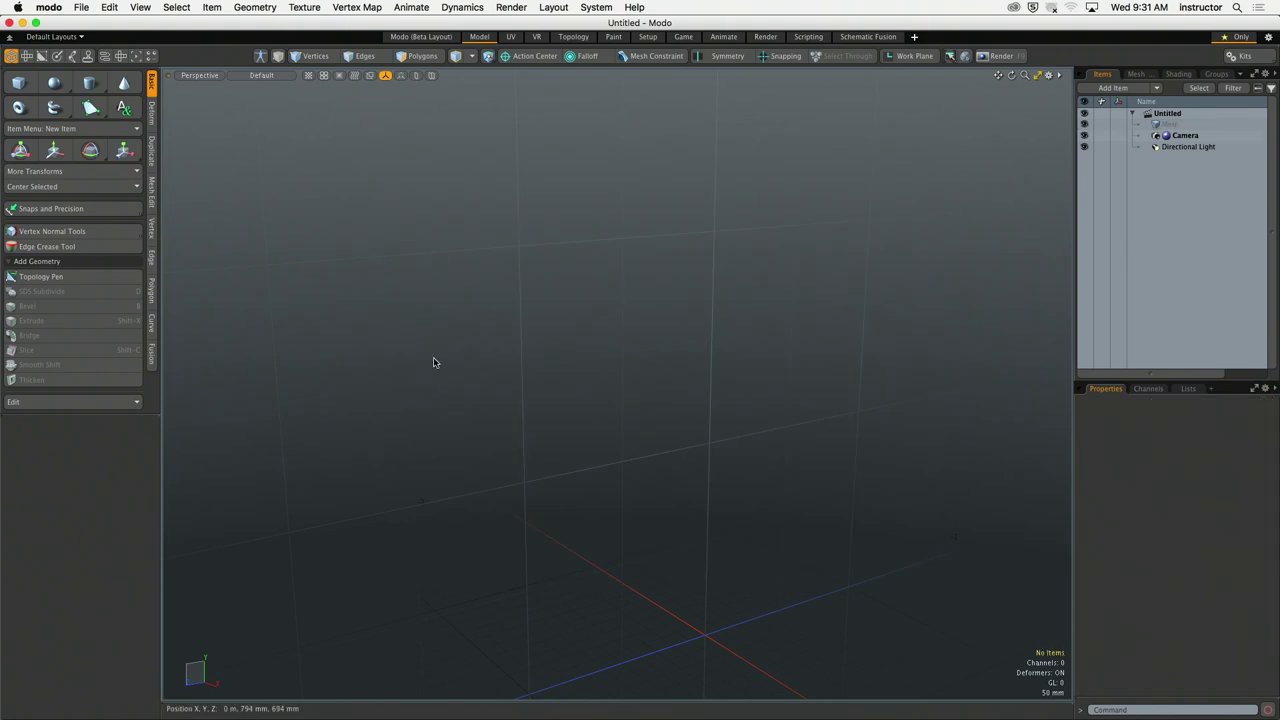
Step: Open the preset browser and add the Chicken Cartoon 01 mesh from the Animals folder under Assets, Meshes
key("F6")
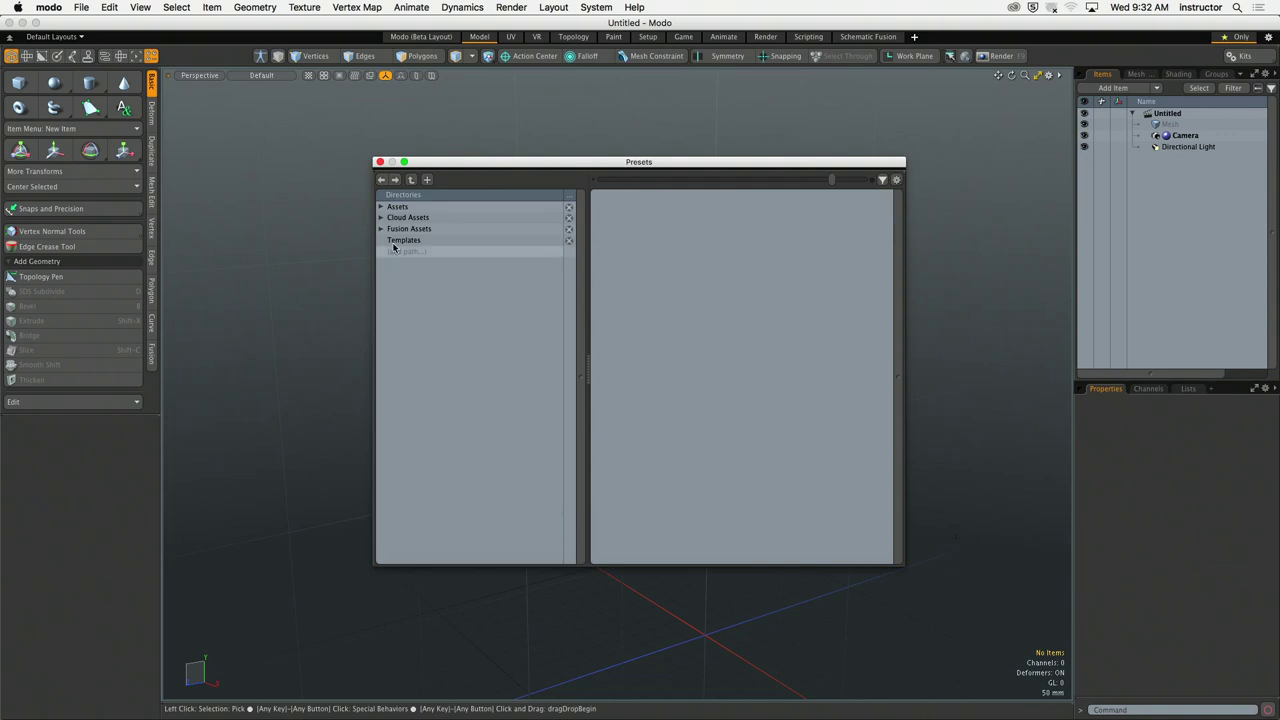
left_click(380, 206)
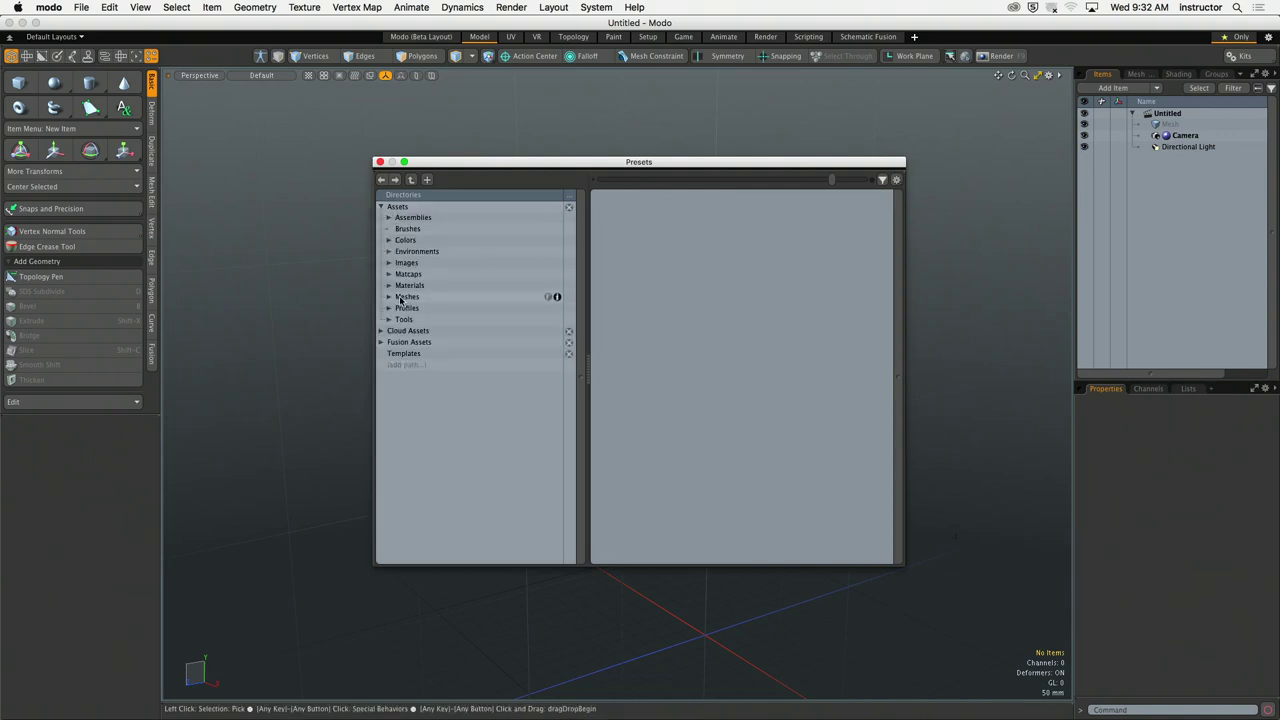
double_click(400, 298)
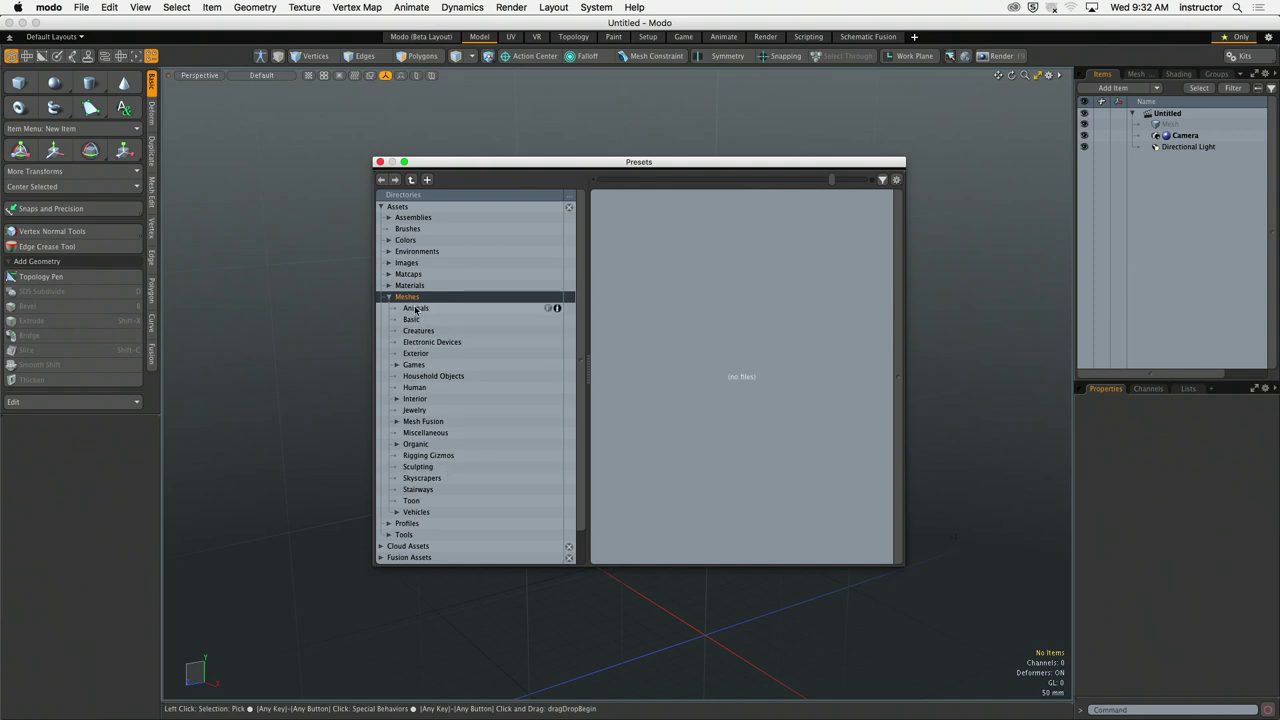
left_click(416, 309)
double_click(648, 395)
Step: Add the Hippopotamus 01 mesh preset, close the preset browser and fit the hippopotamus in view
left_click_drag(557, 162, 560, 95)
left_click_drag(902, 307, 901, 447)
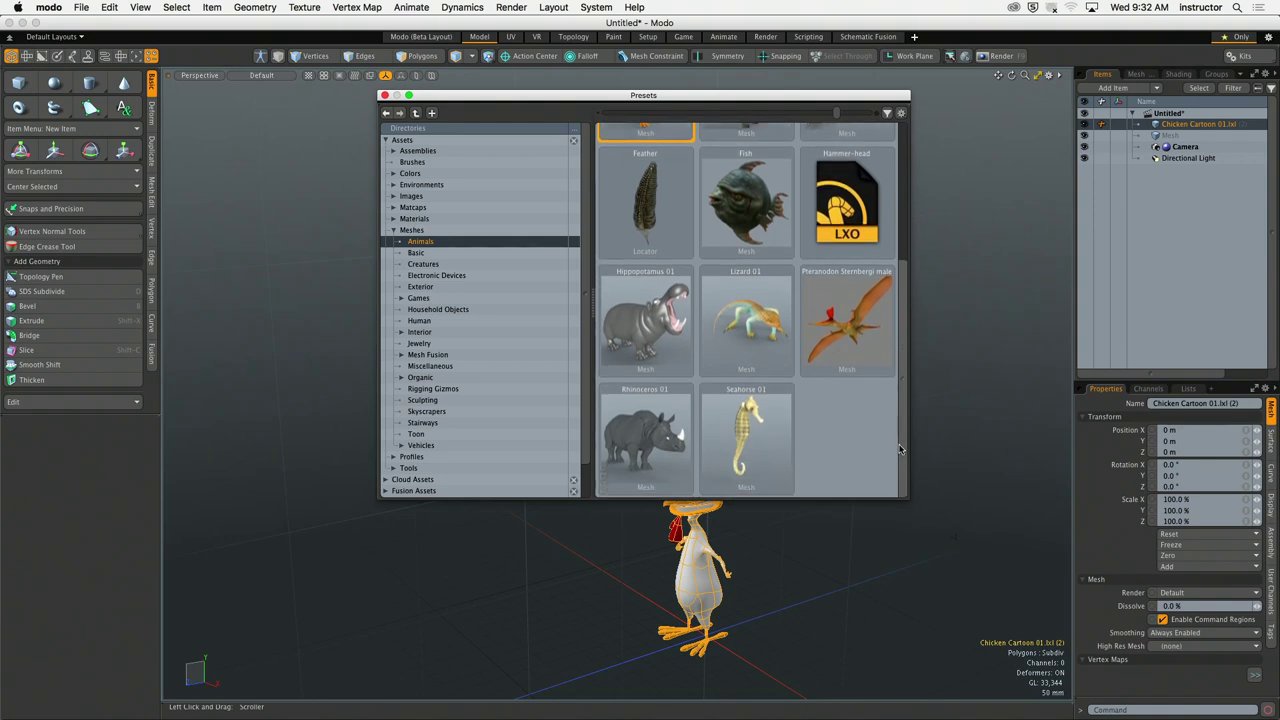
double_click(645, 333)
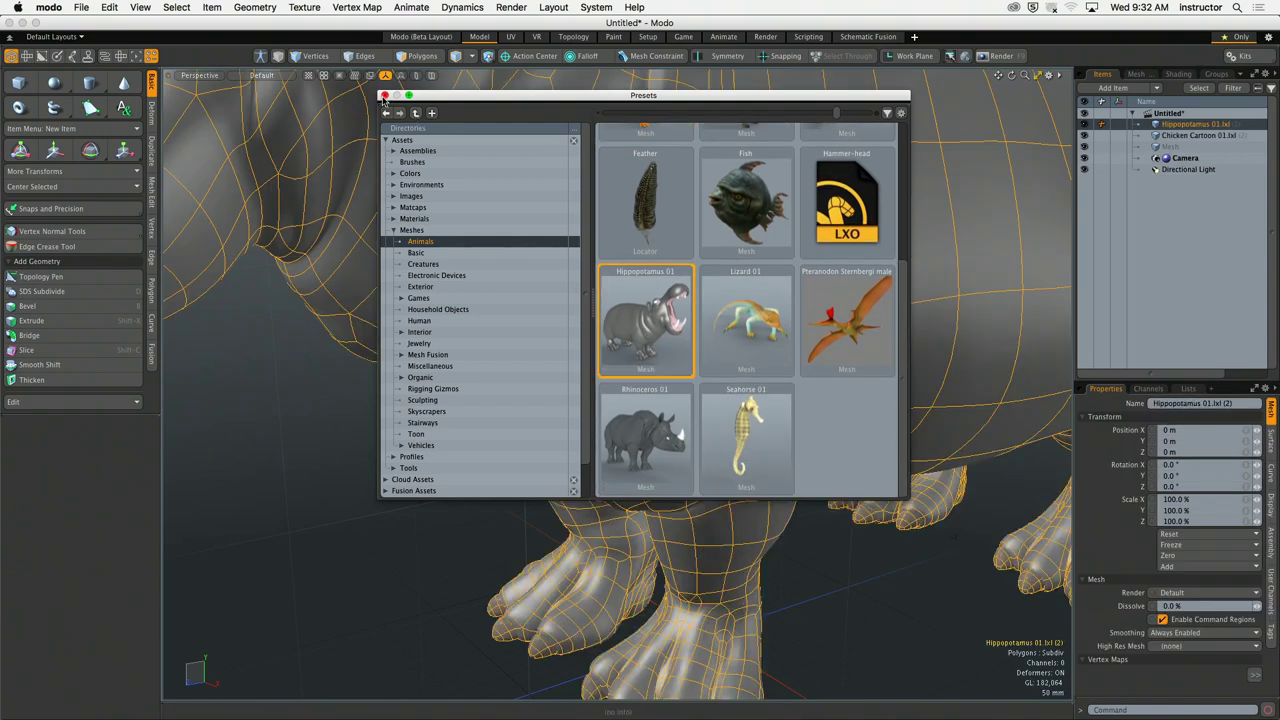
left_click(384, 95)
key("a")
key("shift+a")
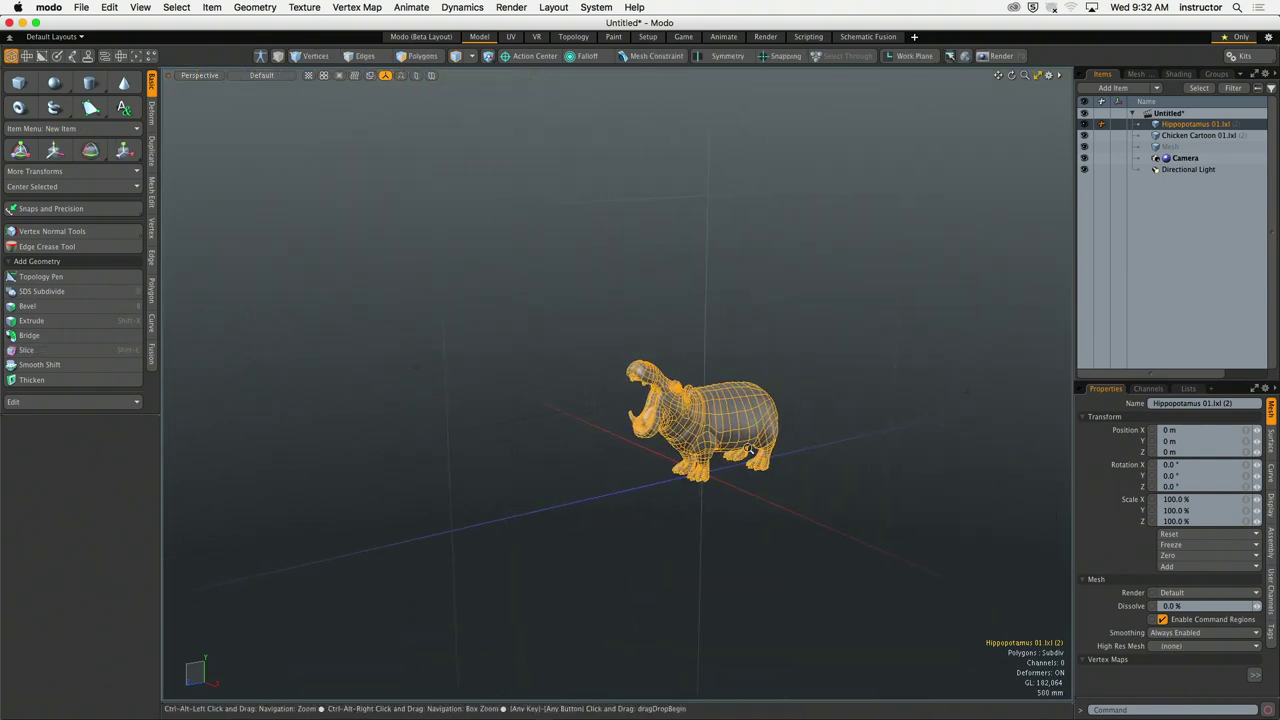
left_click(1180, 250)
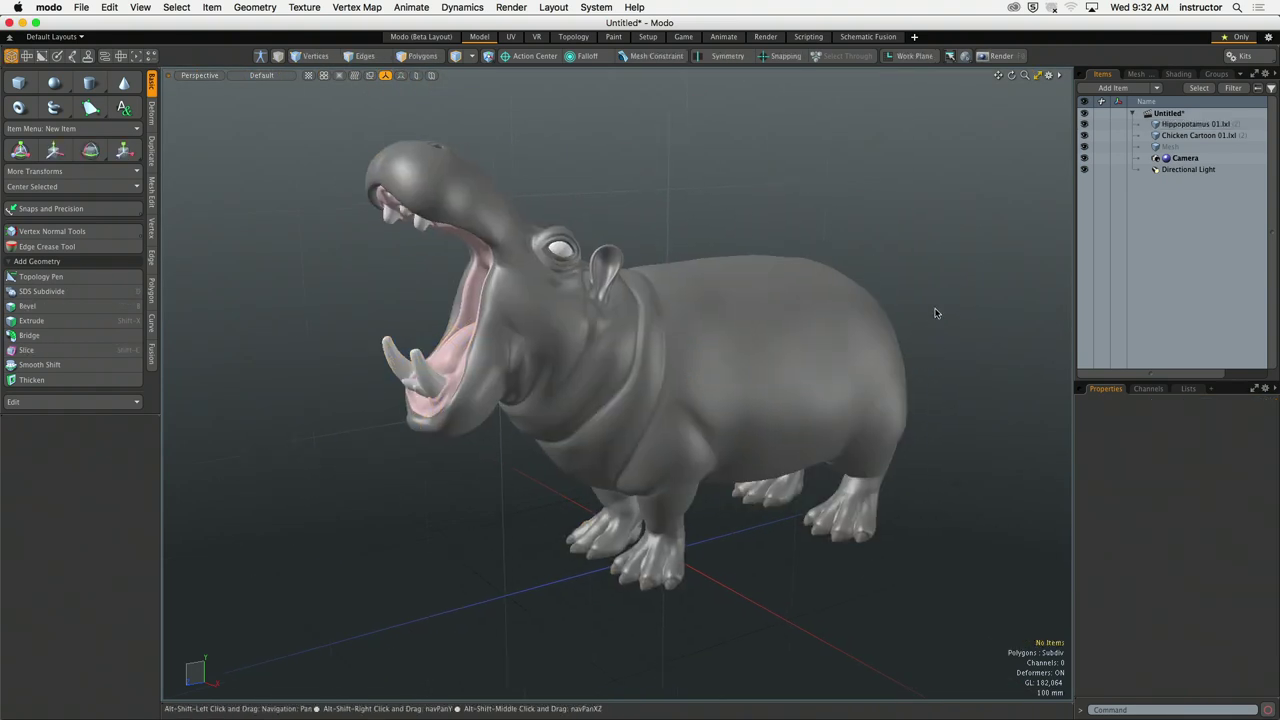
Step: Scale the Chicken Cartoon 01 mesh up uniformly until it stands somewhat taller than the hippopotamus
left_click(1190, 135)
key("y")
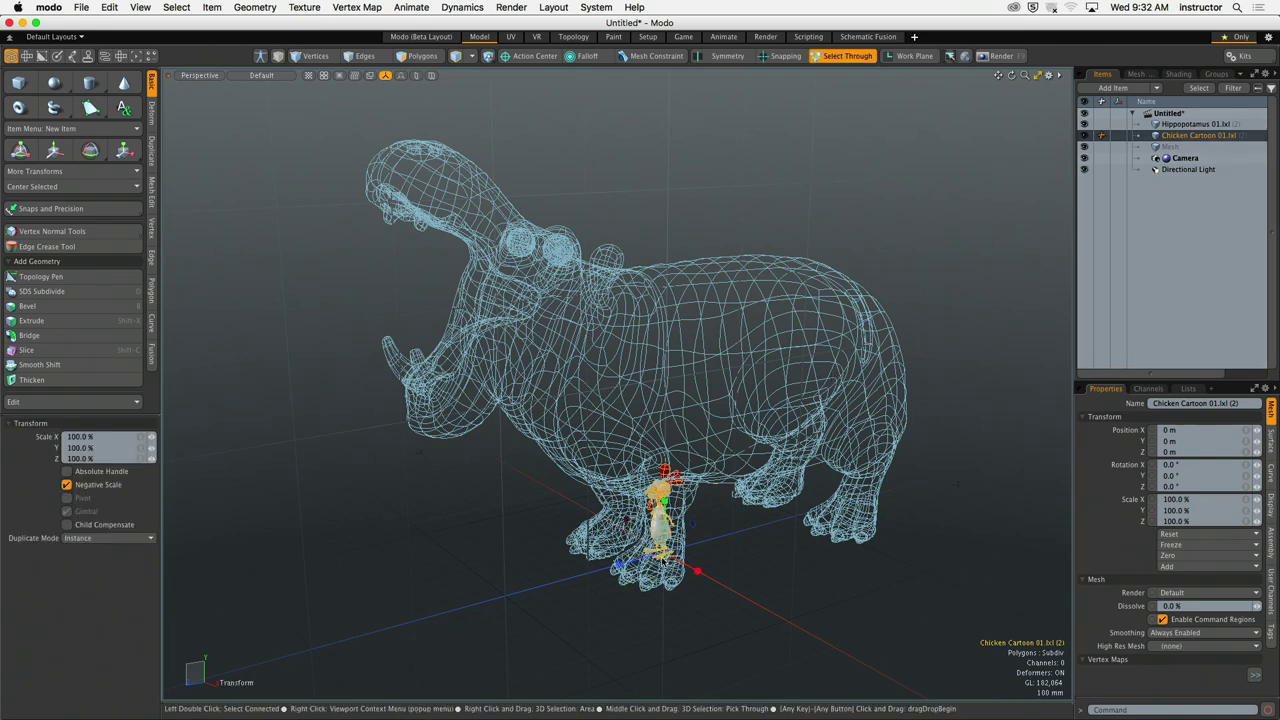
left_click_drag(665, 505, 790, 505)
key("Escape")
left_click_drag(620, 330, 812, 351, "alt")
left_click(815, 353)
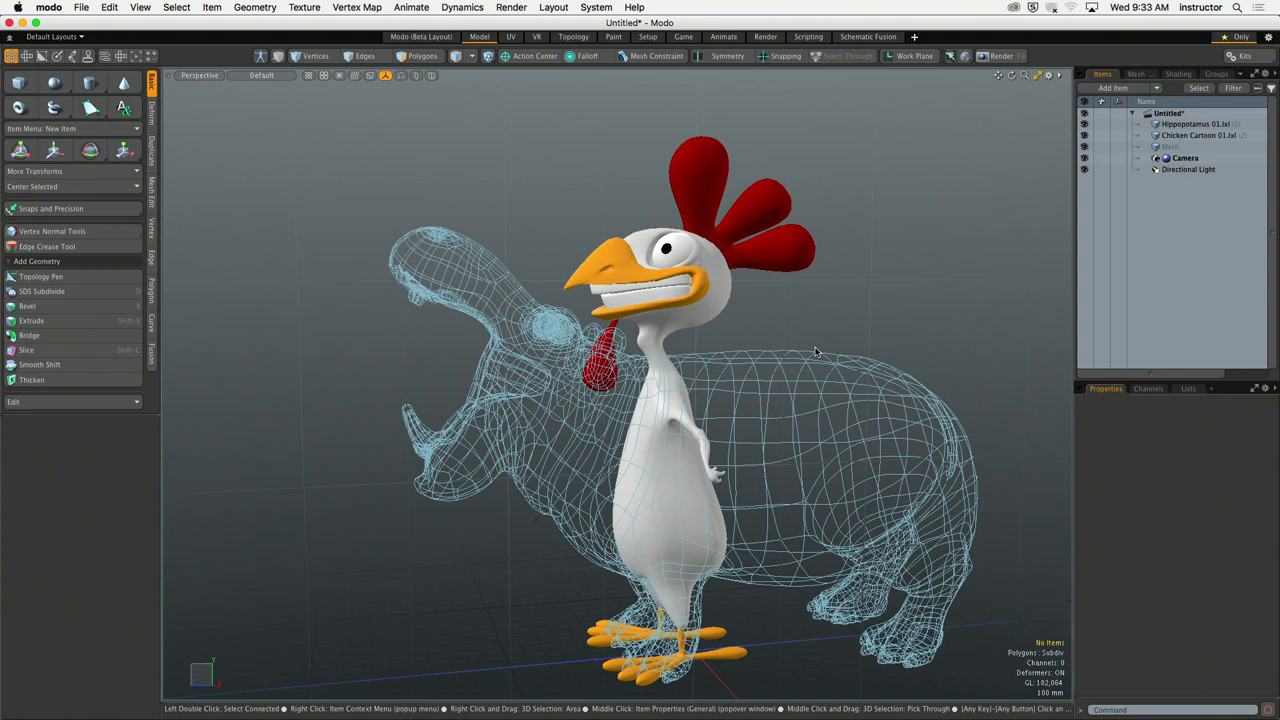
left_click(815, 352)
scroll(843, 291, "down", 3)
left_click_drag(843, 291, 768, 322, "alt")
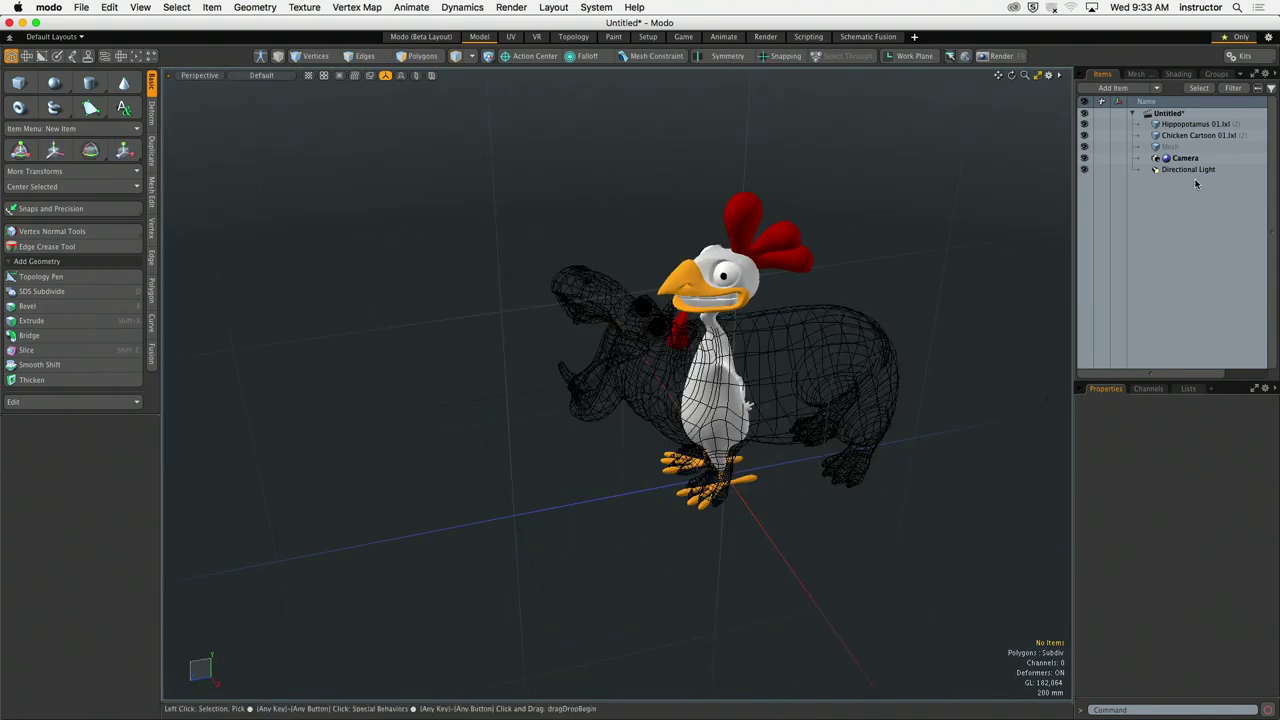
Step: Draw a large flat rectangular ground plane around the animals in the empty Mesh item using the Cube primitive
left_click(1170, 146)
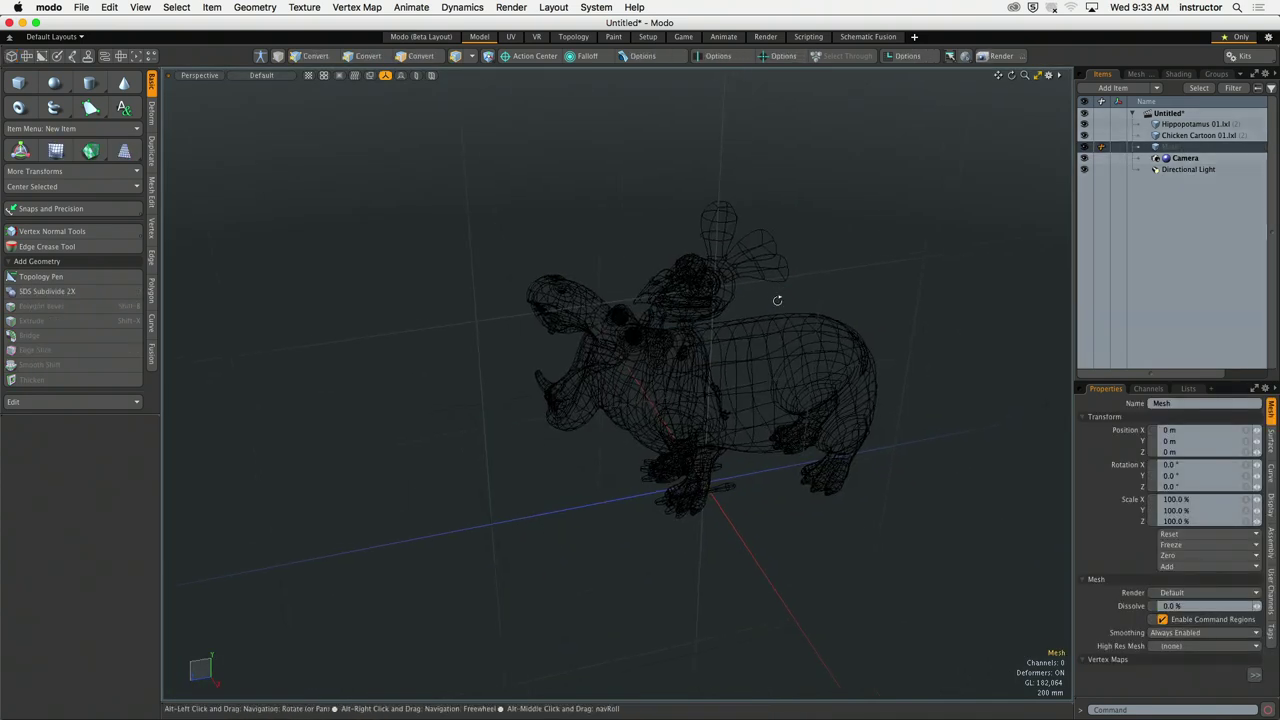
left_click_drag(779, 291, 730, 300, "alt")
left_click(18, 83)
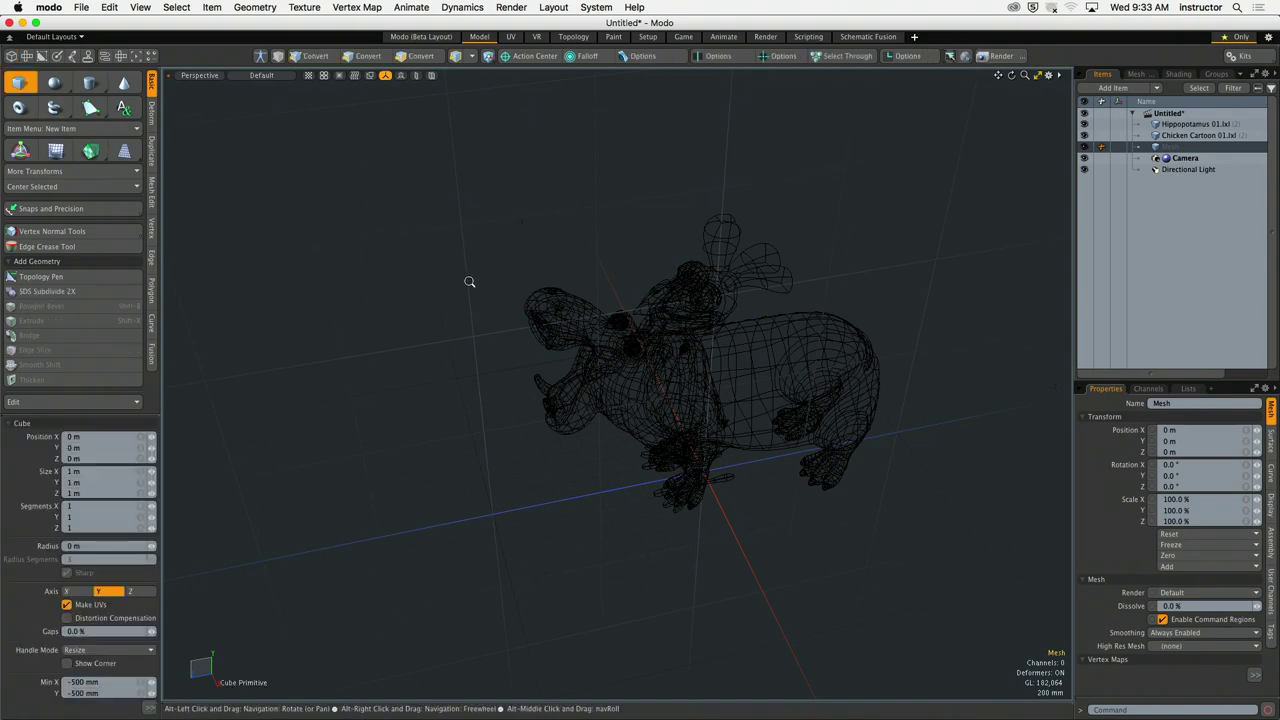
scroll(499, 276, "down", 5)
left_click_drag(486, 286, 1030, 558, "alt")
scroll(690, 400, "down", 3)
left_click_drag(676, 392, 621, 392)
key("space")
Step: Select the ground plane's polygon and center it with Center Selected, leaving nothing selected
key("3")
left_click(662, 368)
left_click(98, 187)
left_click(98, 201)
left_click(570, 318)
scroll(570, 318, "up", 3)
left_click_drag(570, 318, 629, 303, "alt")
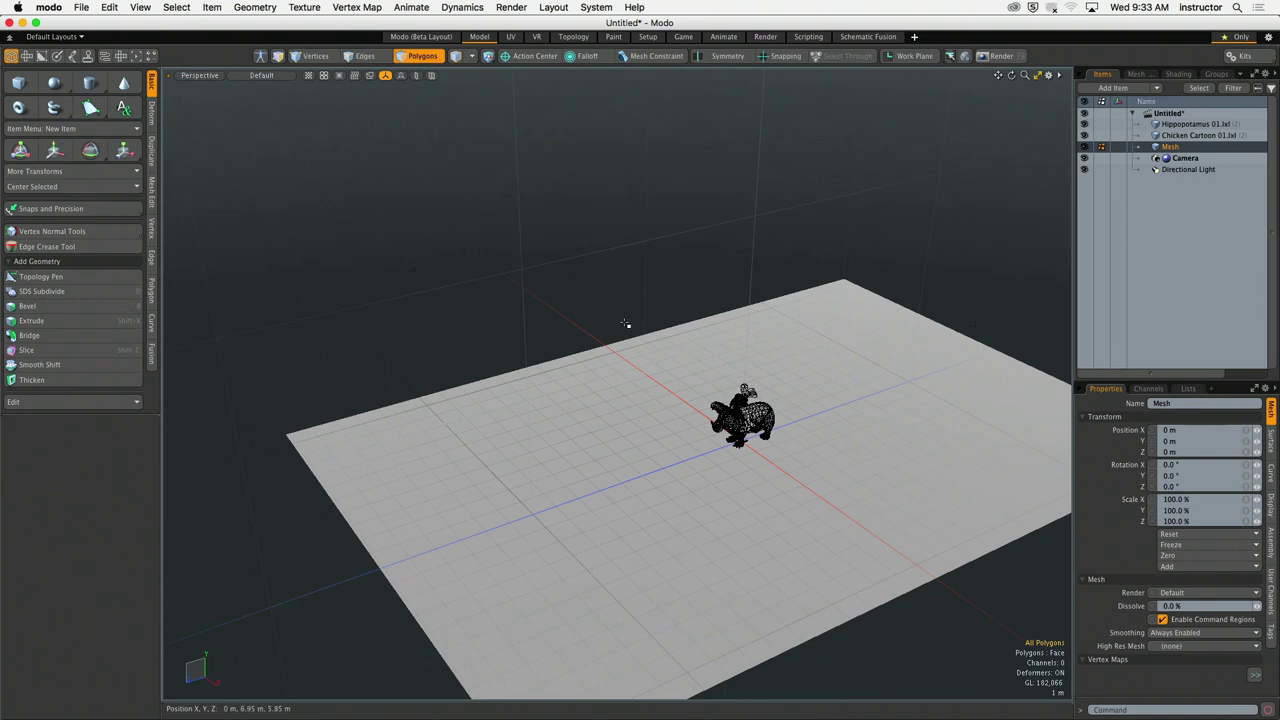
Step: Hide the work plane and the grid through the visibility settings in the 3D viewport properties
key("o")
left_click(597, 258)
left_click(592, 251)
left_click(753, 178)
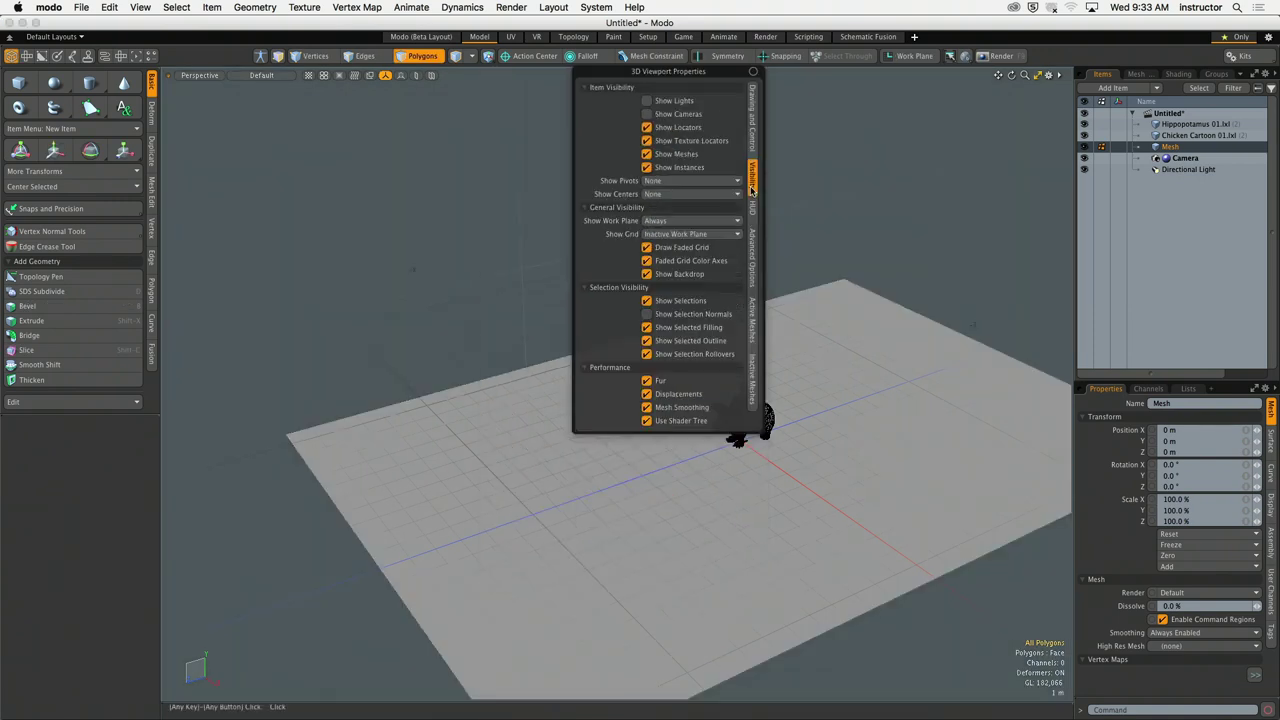
left_click(668, 234)
left_click(663, 222)
left_click(662, 220)
left_click(662, 213)
Step: Extend two adjacent back edges of the ground plane upward into walls about 11.5 m high, leaving nothing selected
left_click_drag(708, 333, 750, 289, "alt")
key("2")
left_click(597, 279)
left_click(750, 289, "shift")
scroll(750, 289, "down", 3)
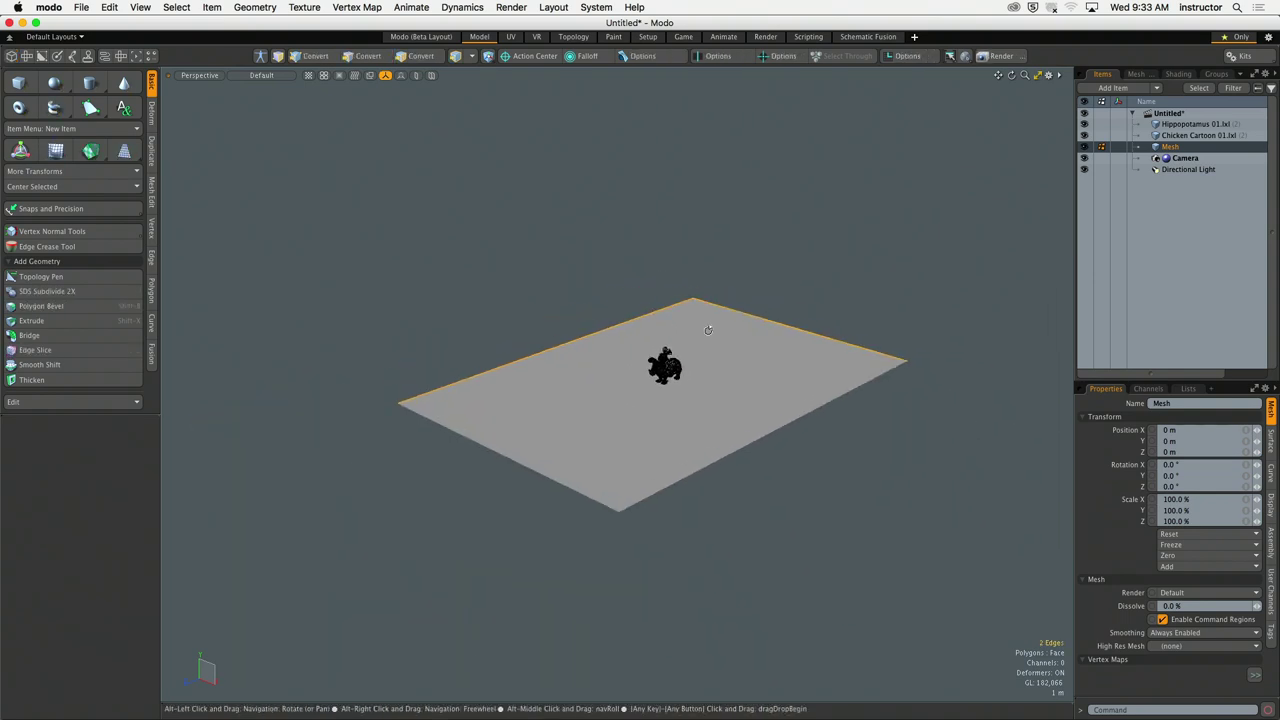
key("z")
left_click_drag(665, 343, 665, 216)
key("space")
left_click(966, 314)
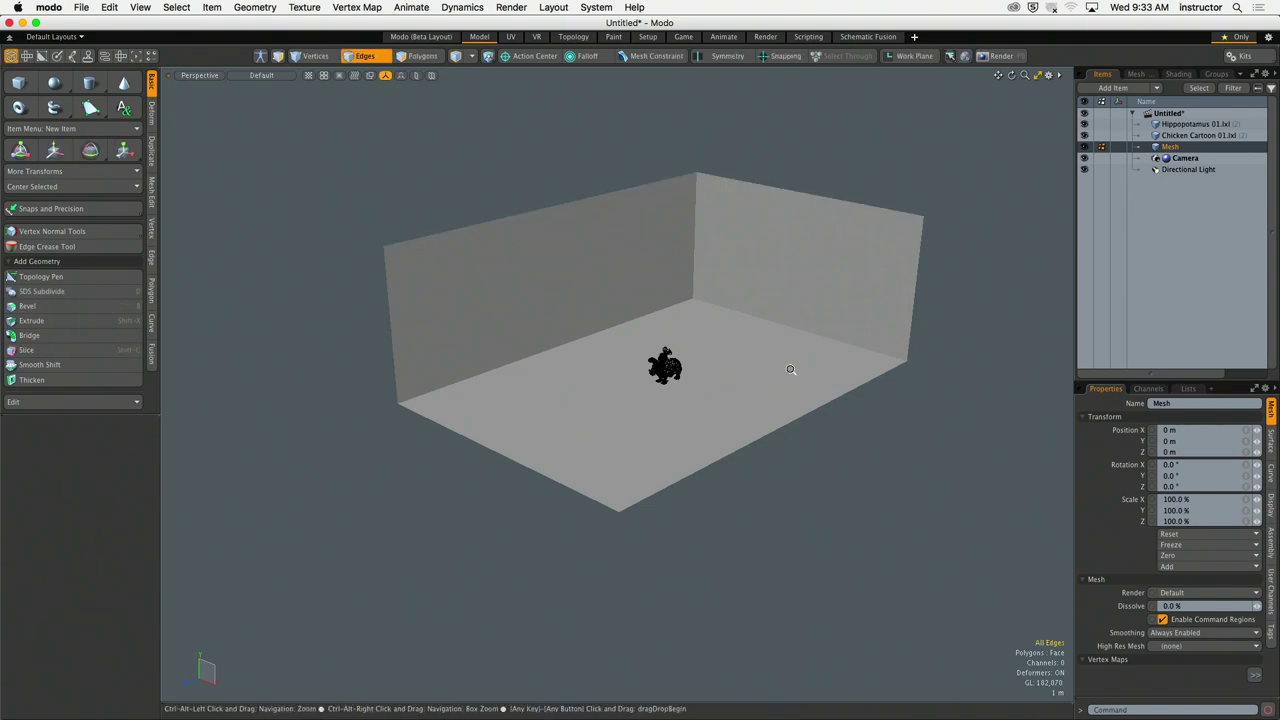
scroll(766, 366, "up", 5)
scroll(720, 366, "down", 1)
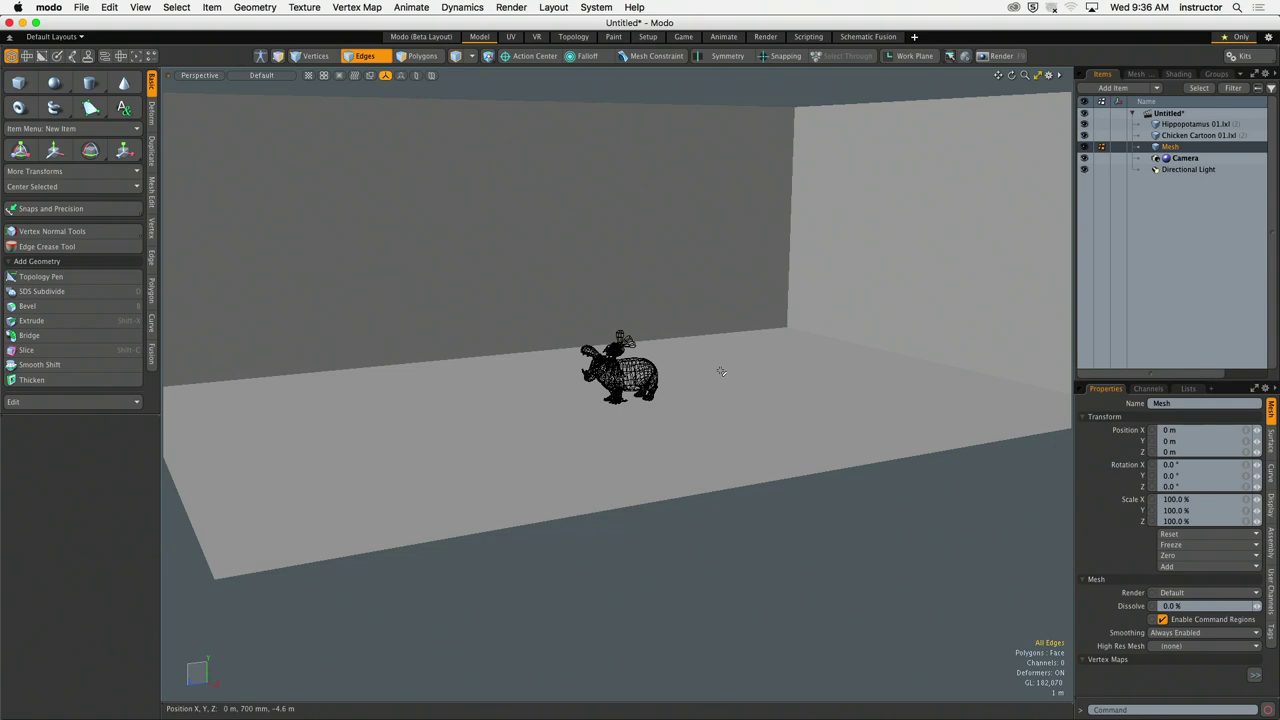
Step: Switch to Chrome and search for "youtube" in a new tab
mouse_move(452, 712)
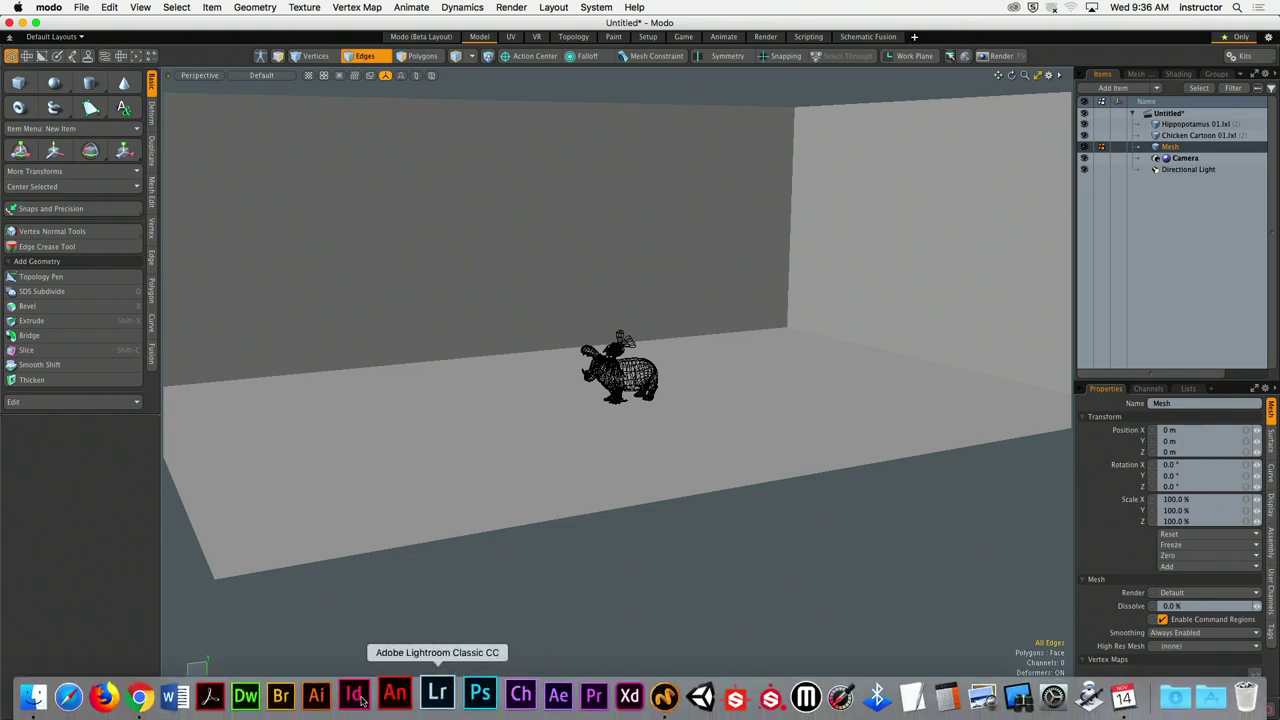
left_click(152, 695)
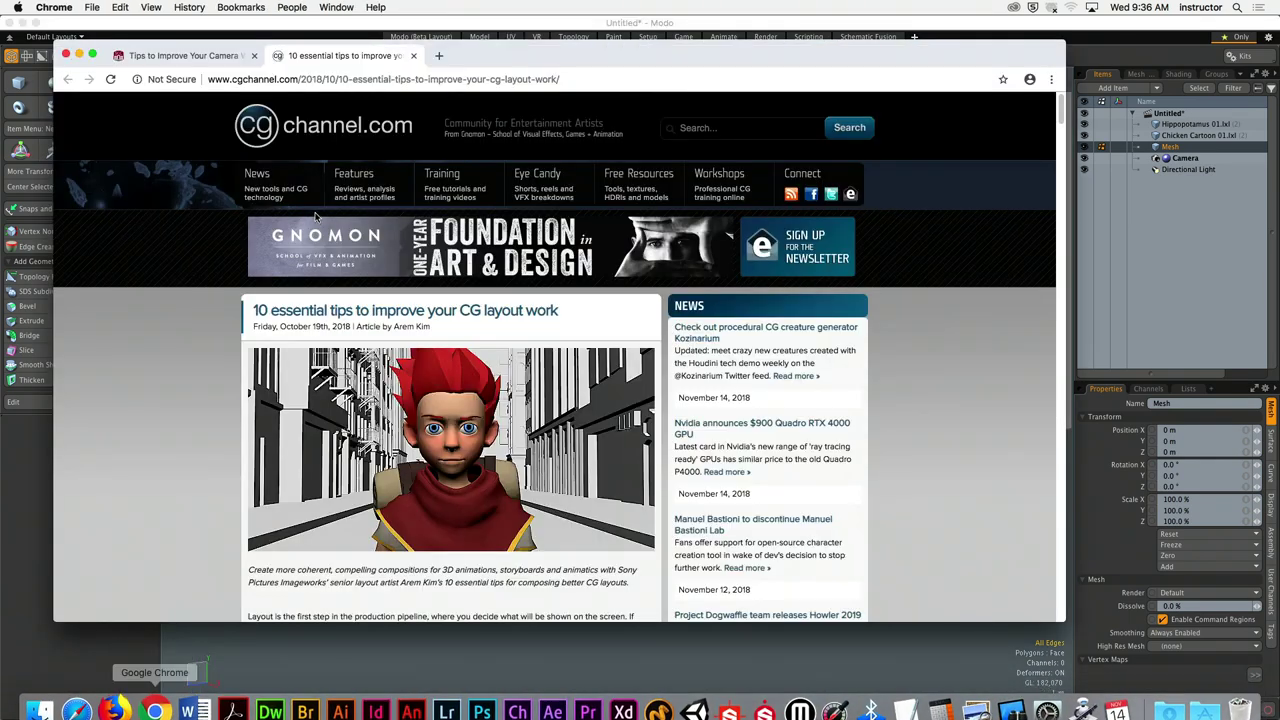
left_click(443, 55)
type("youtube")
key("Return")
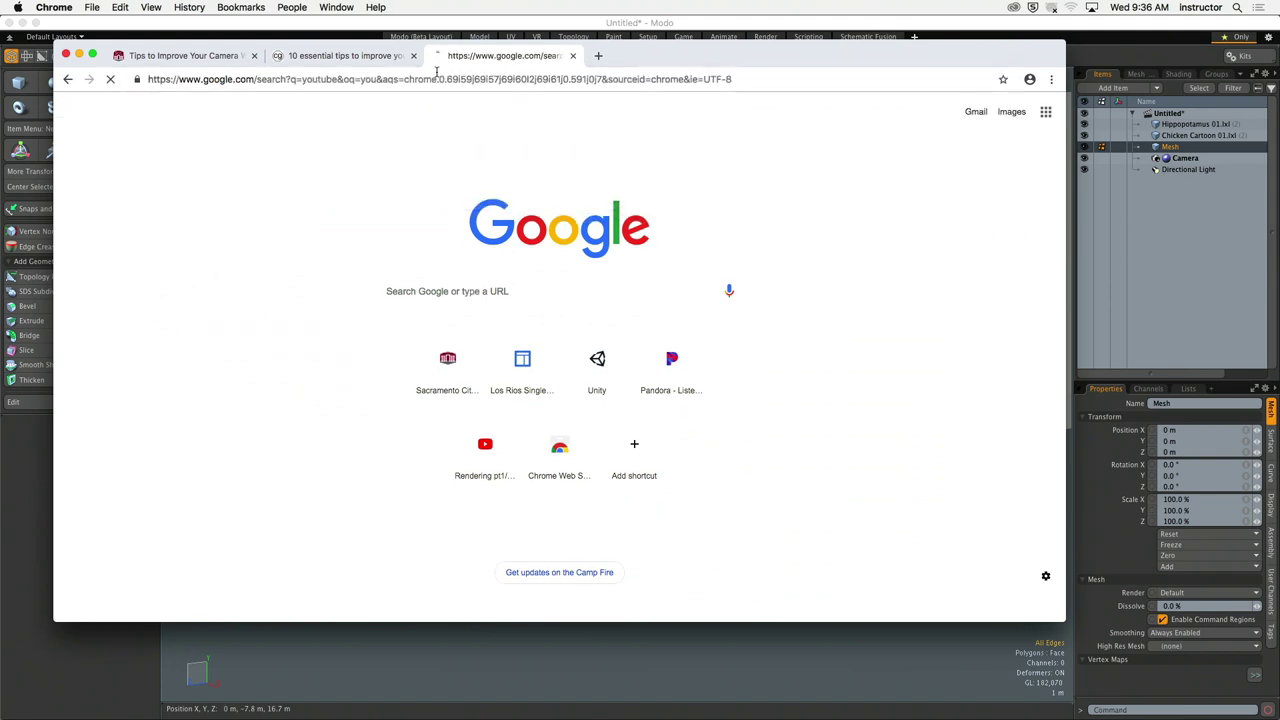
Step: Search youtube.com for "toy story 1 army men scene" and play "Toy story The soldiers mission" with the sound muted
left_click(192, 277)
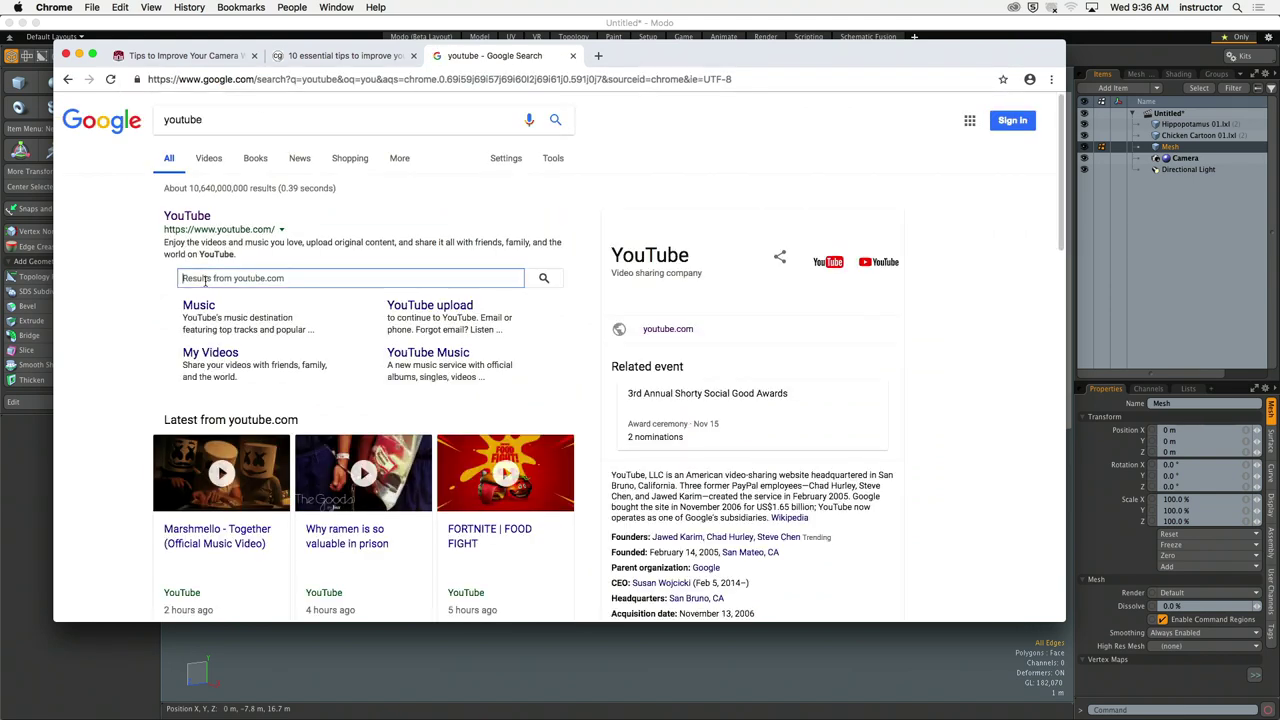
type("toy story 1 army men scene")
key("Return")
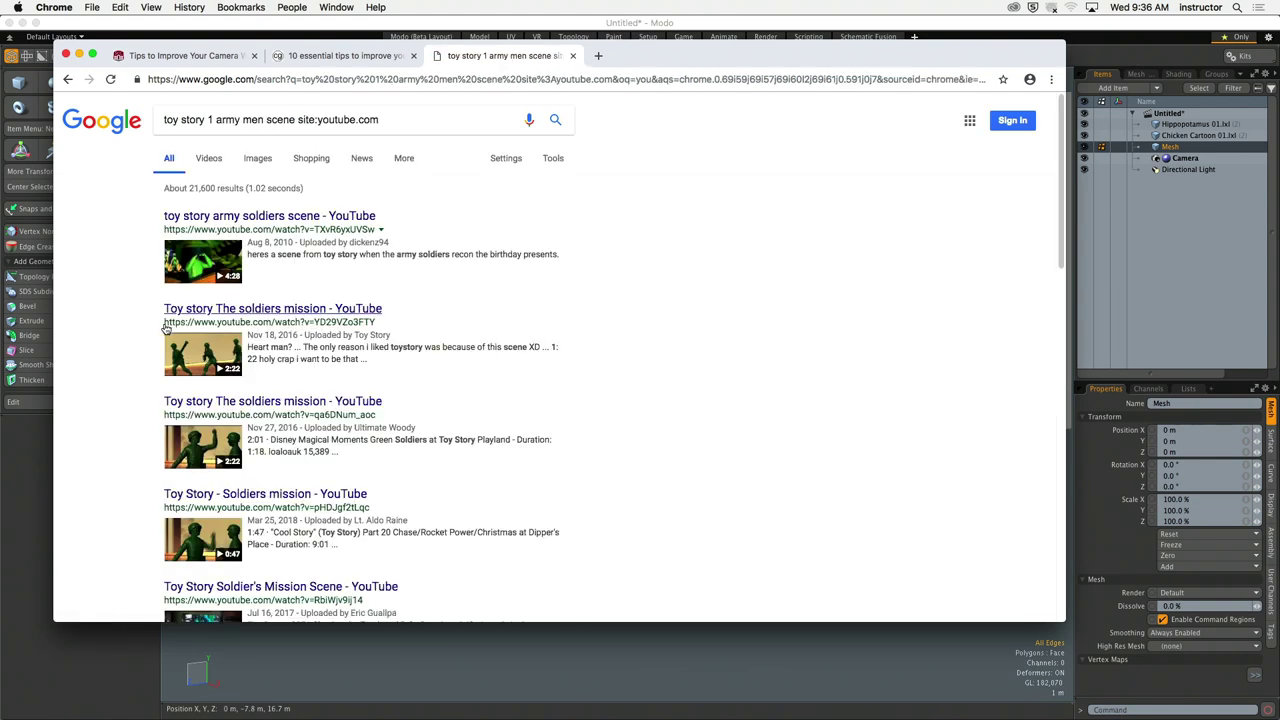
left_click(300, 311)
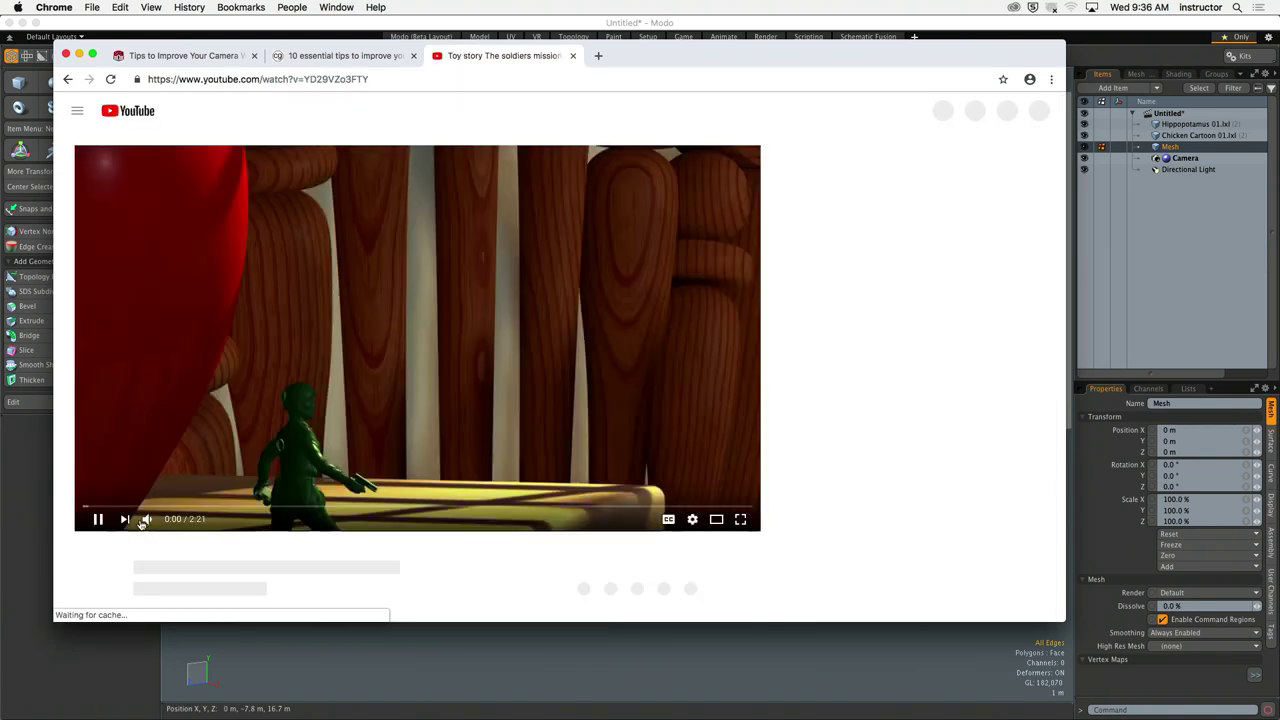
left_click(146, 519)
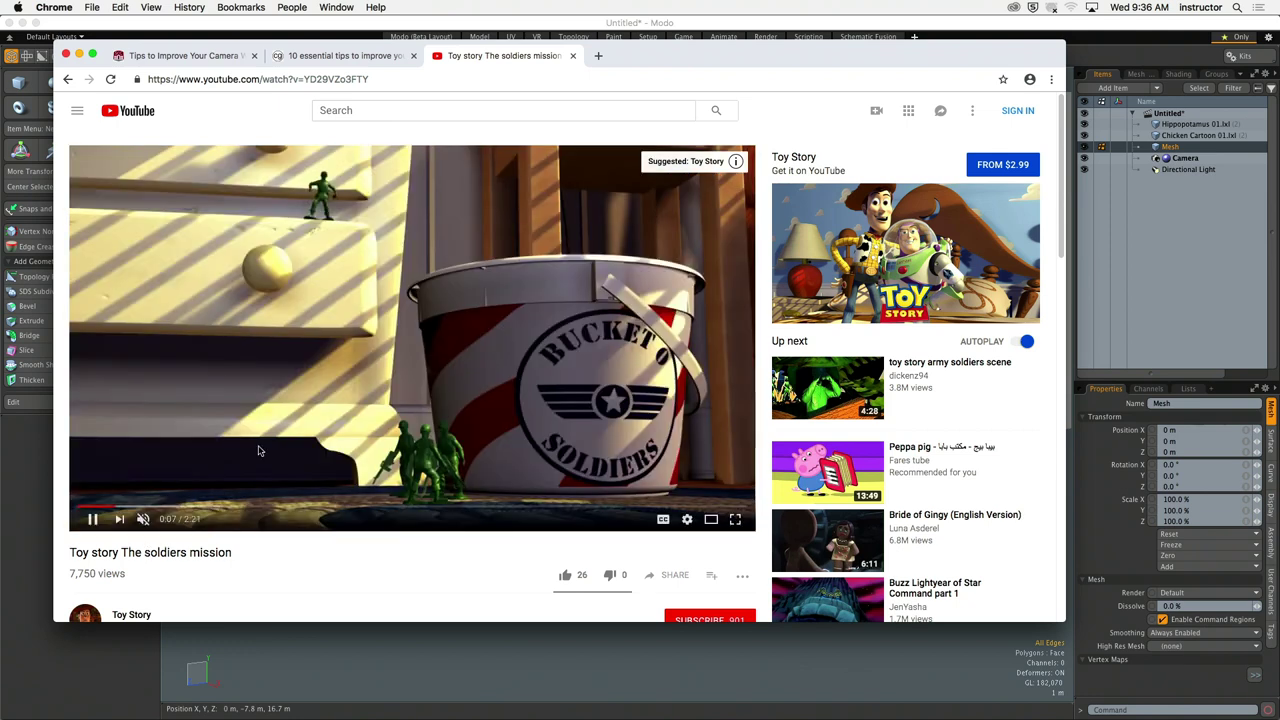
Step: Skip through the video to the staircase shot, pause it at 0:46 and show it full screen
left_click(259, 513)
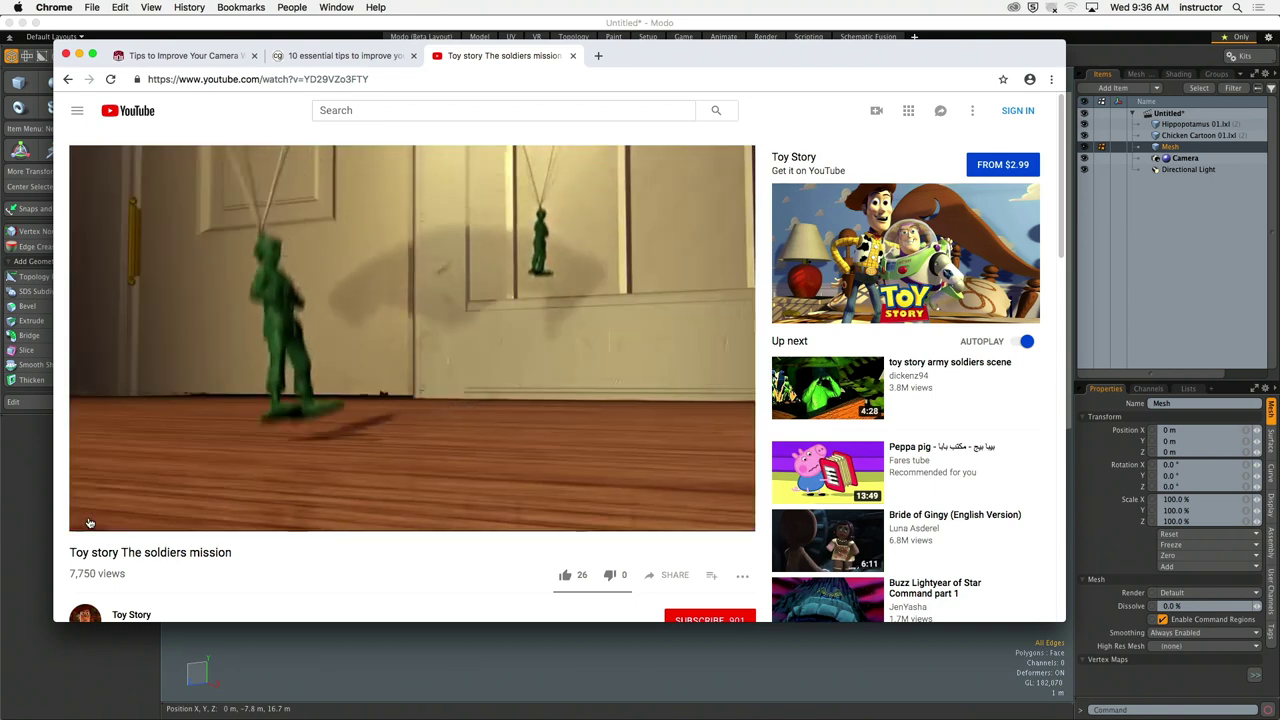
left_click(91, 519)
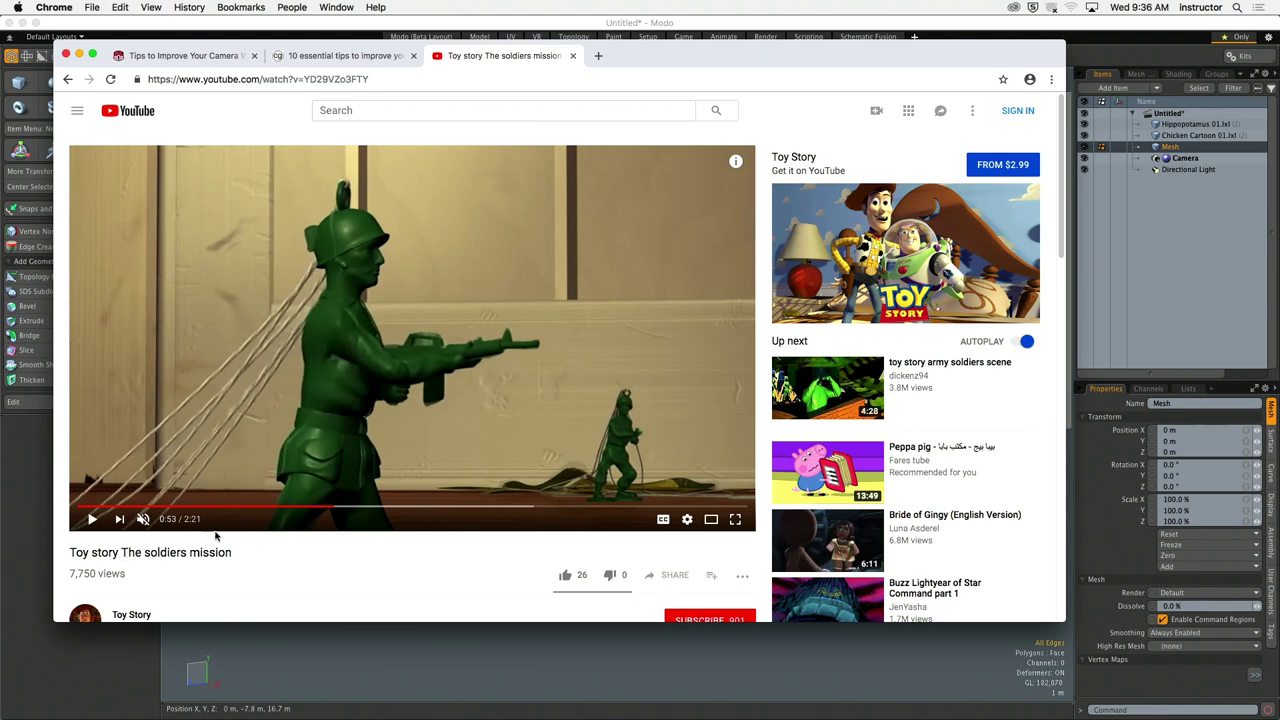
left_click(287, 513)
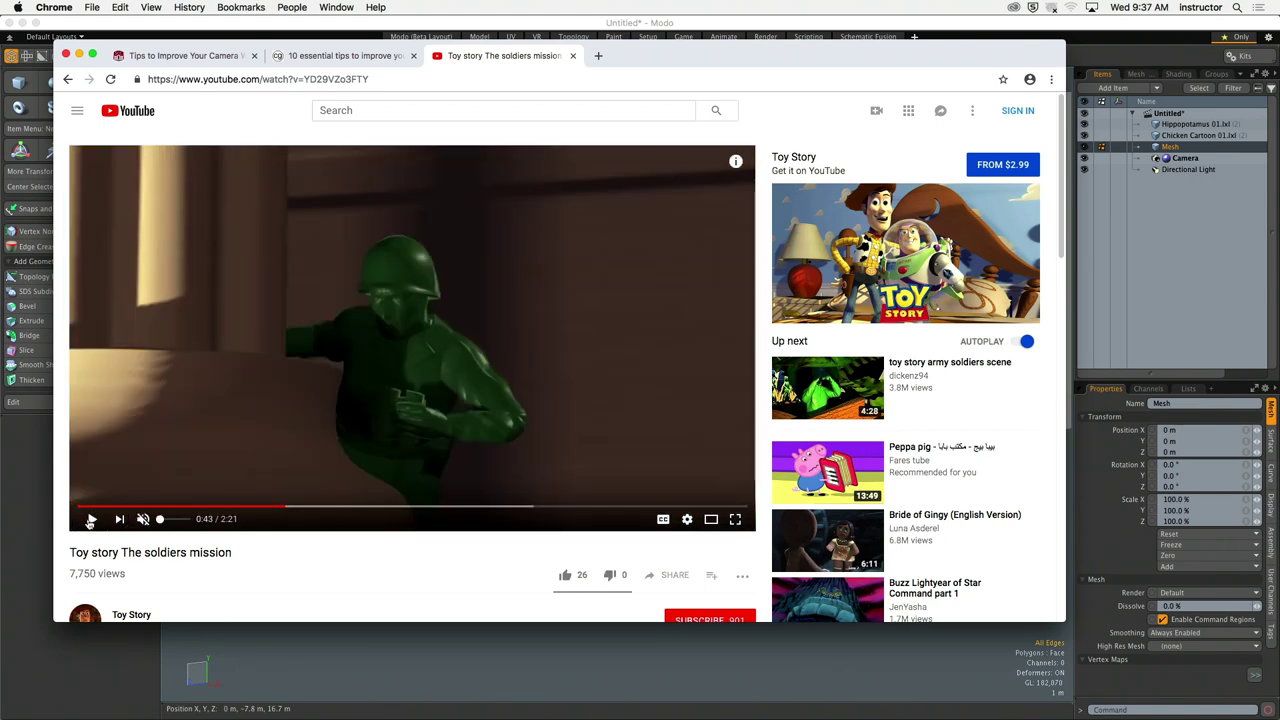
left_click(90, 519)
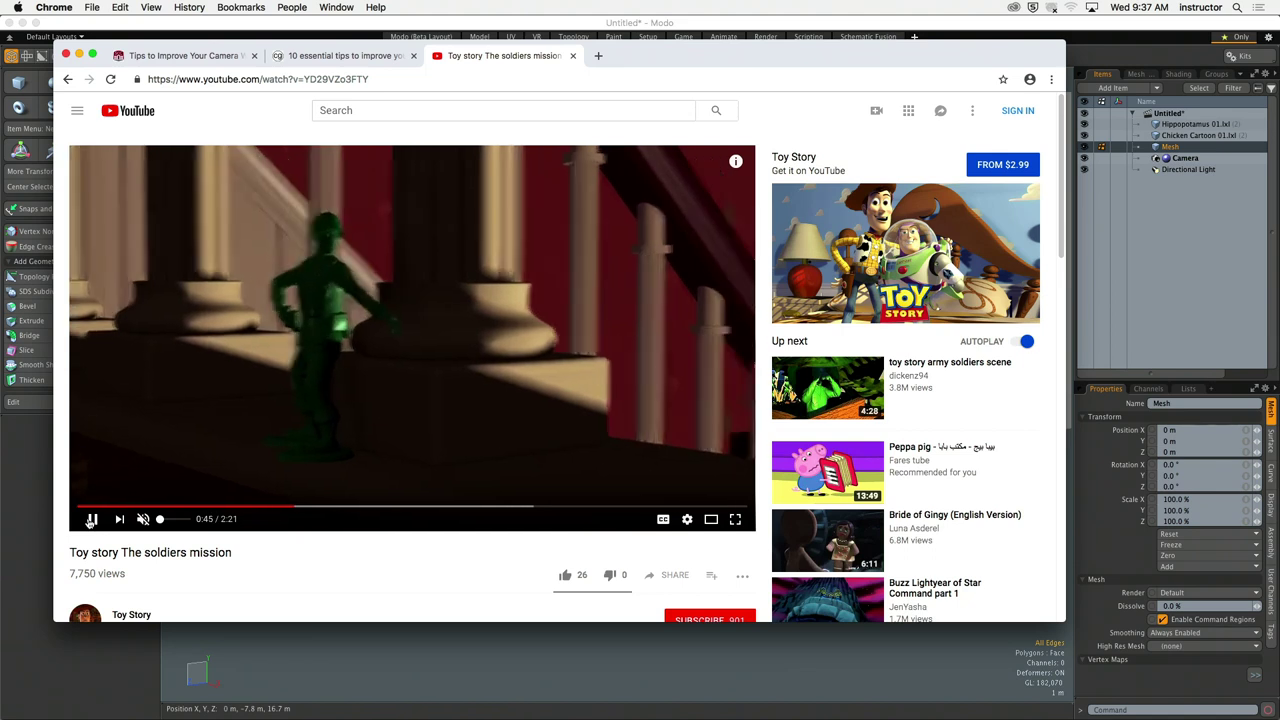
left_click(90, 519)
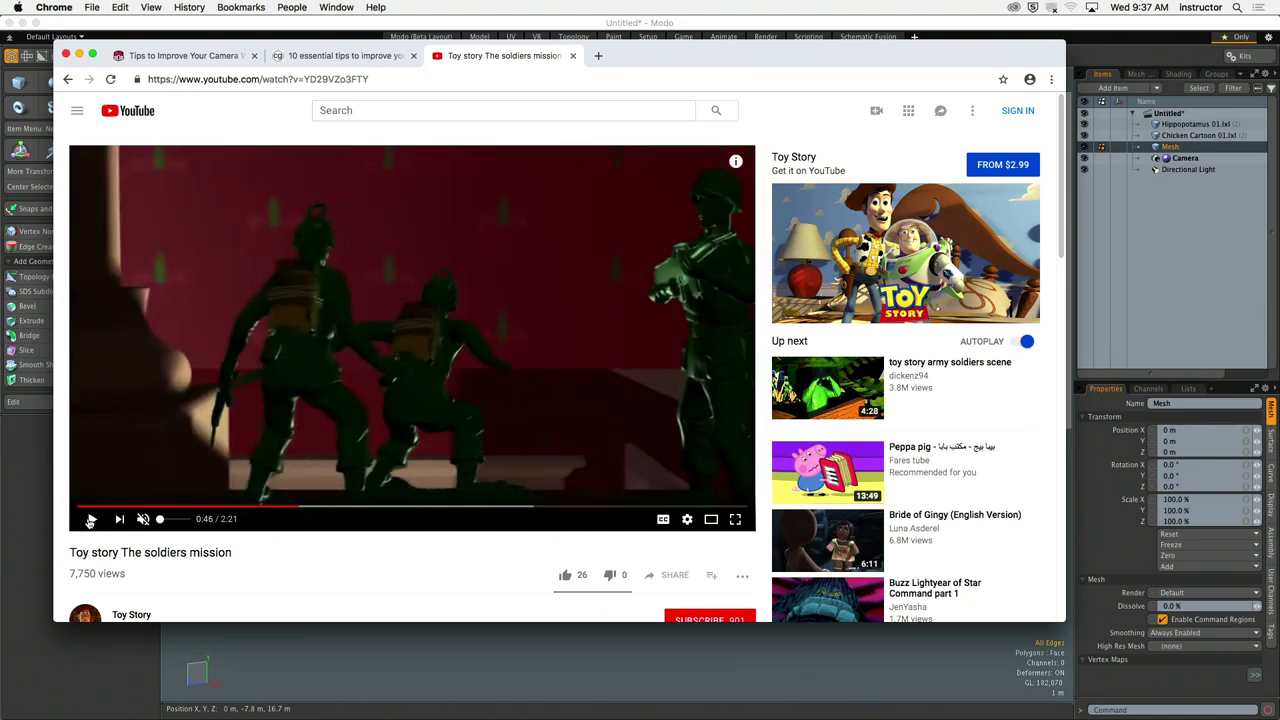
left_click(735, 519)
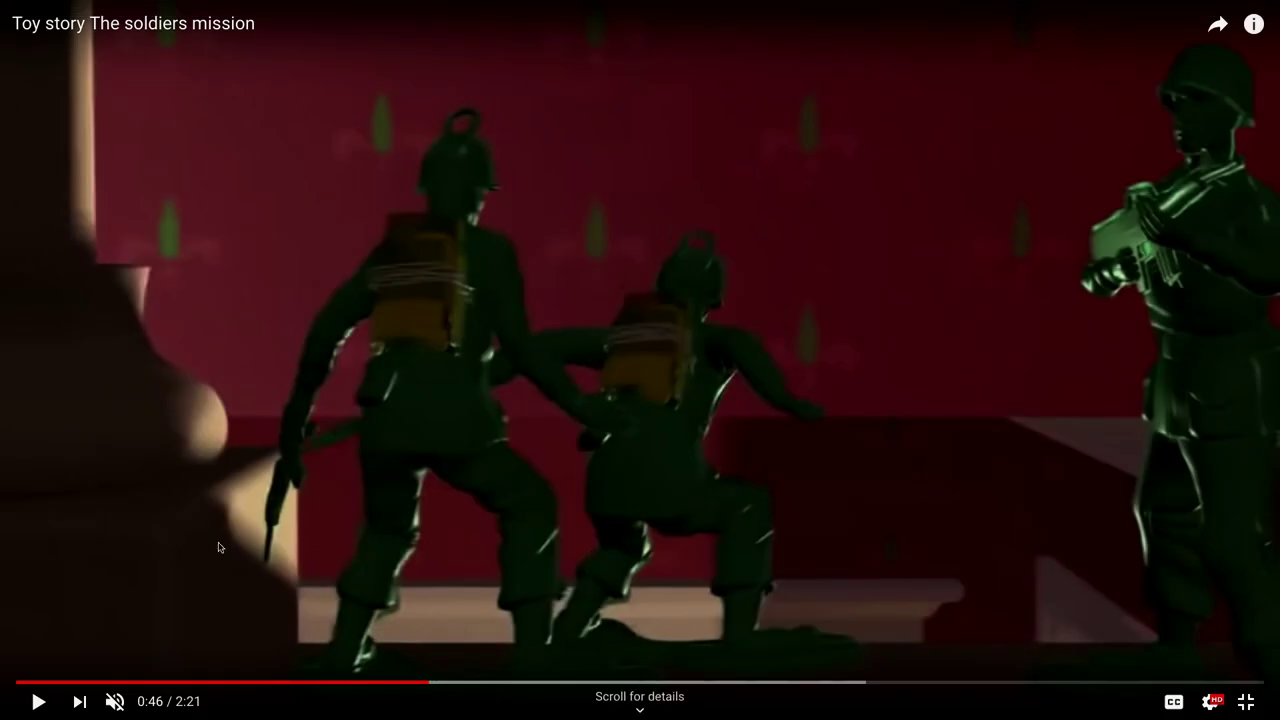
Step: Replay and pause the full-screen clip between 0:46 and 0:51 to examine how the camera angles change across the cuts
left_click(37, 703)
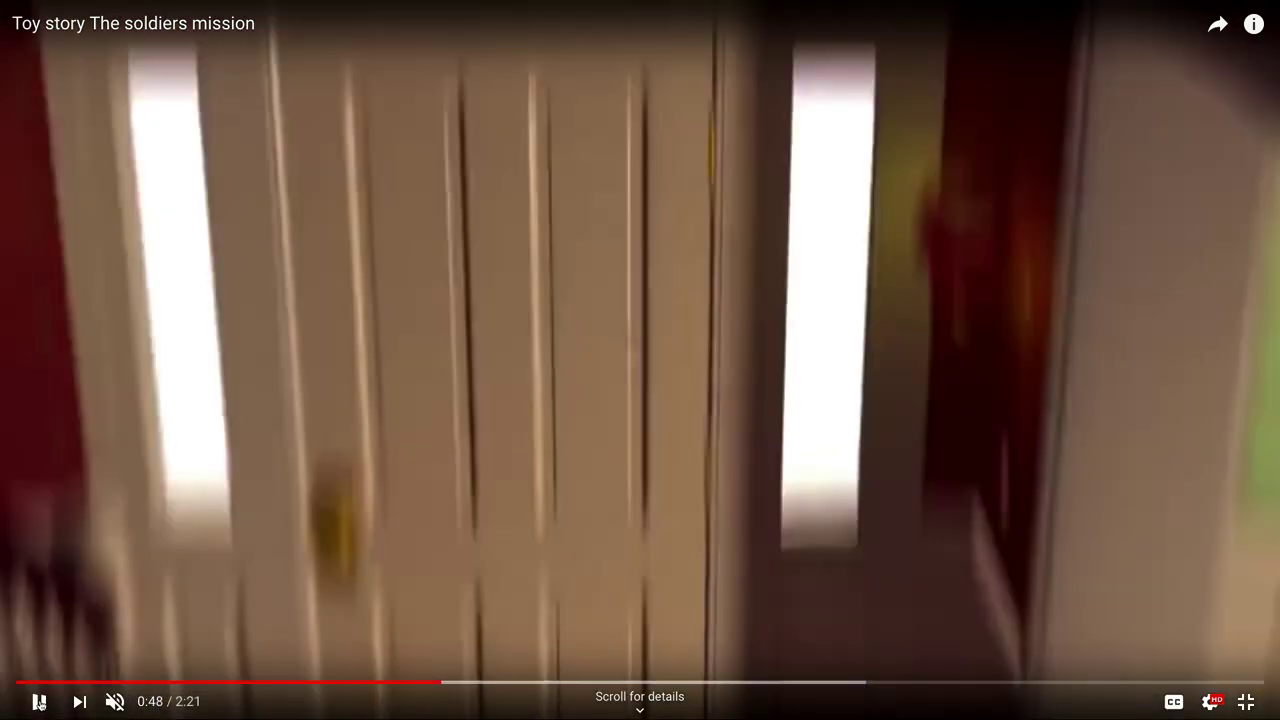
left_click(37, 703)
left_click(37, 703)
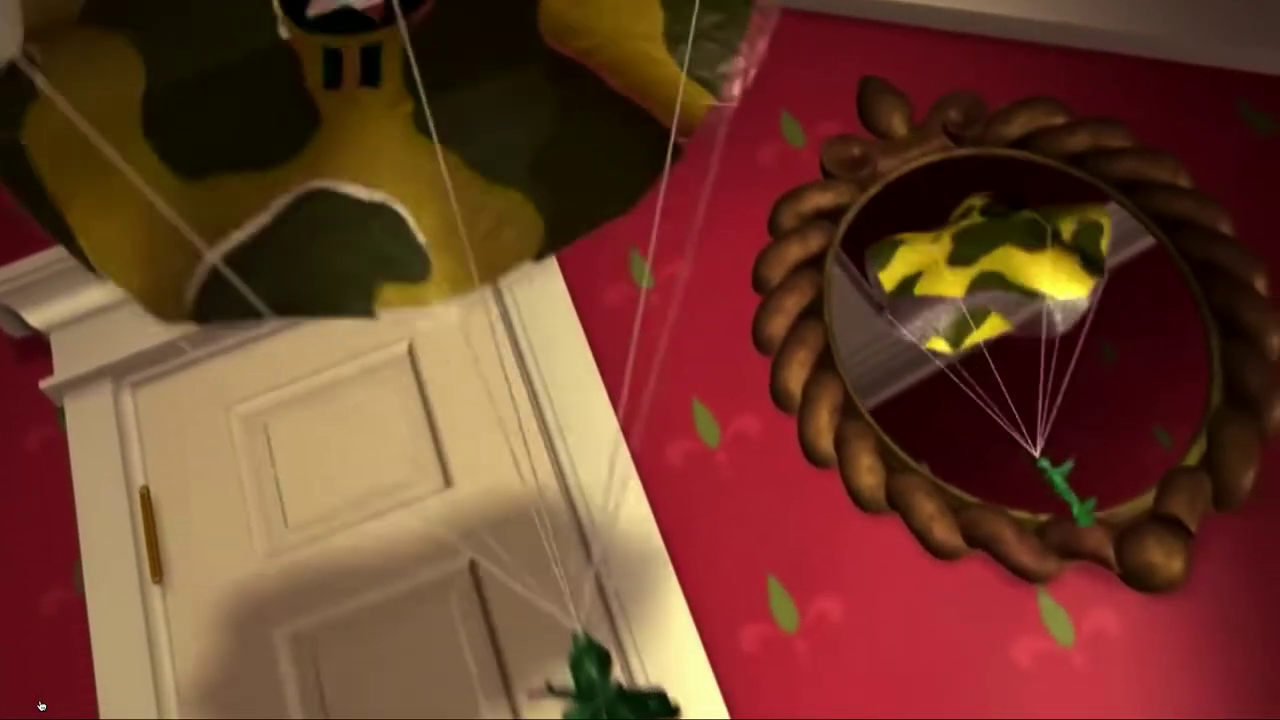
left_click(40, 703)
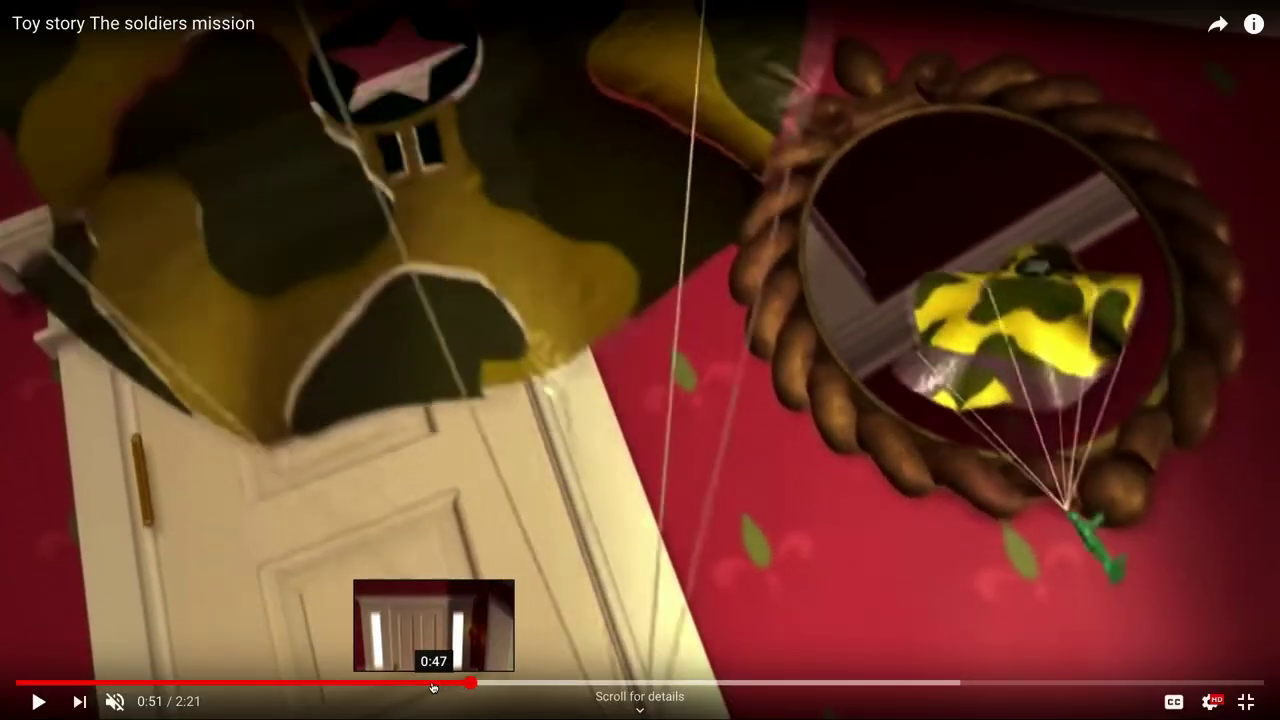
left_click(424, 684)
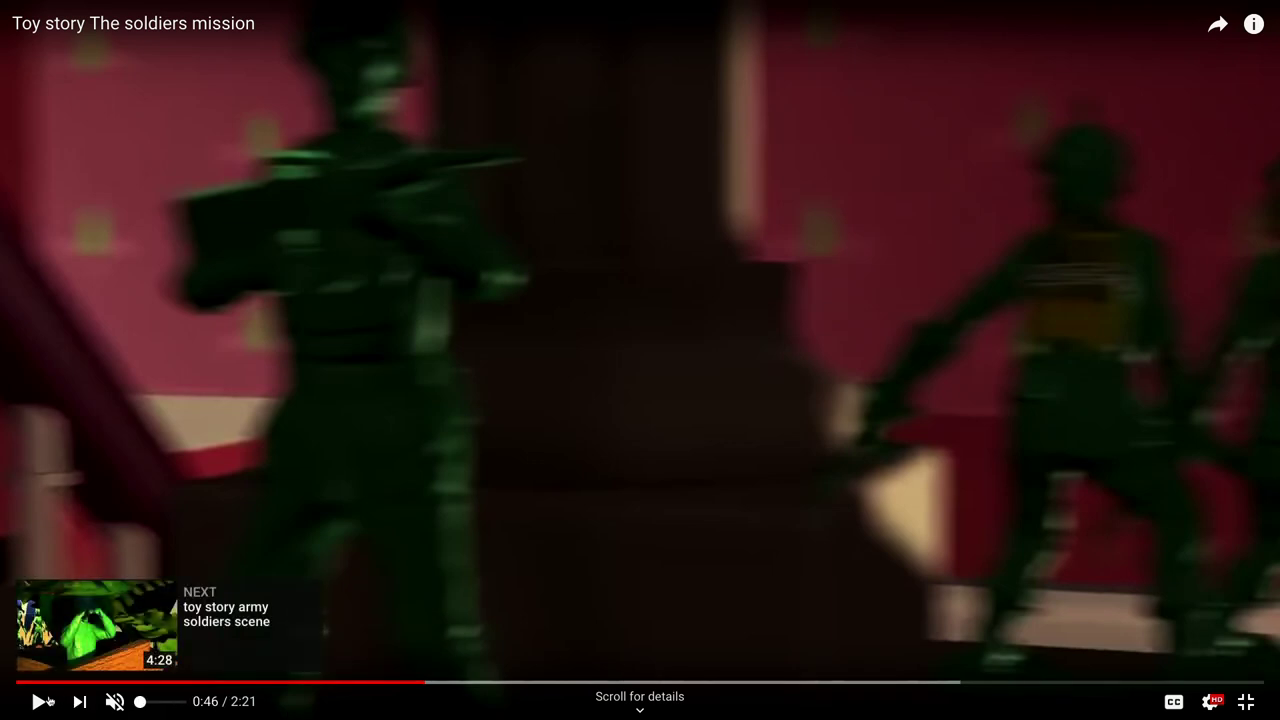
left_click(40, 702)
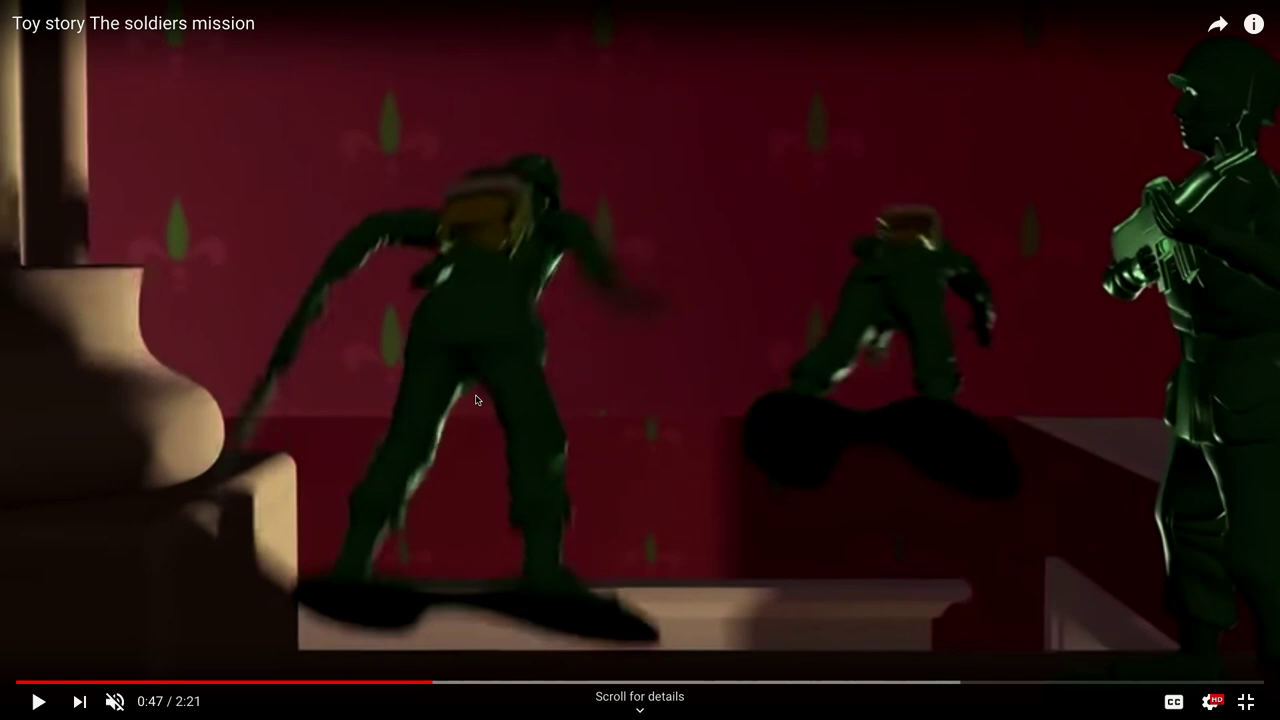
left_click(37, 701)
left_click(37, 701)
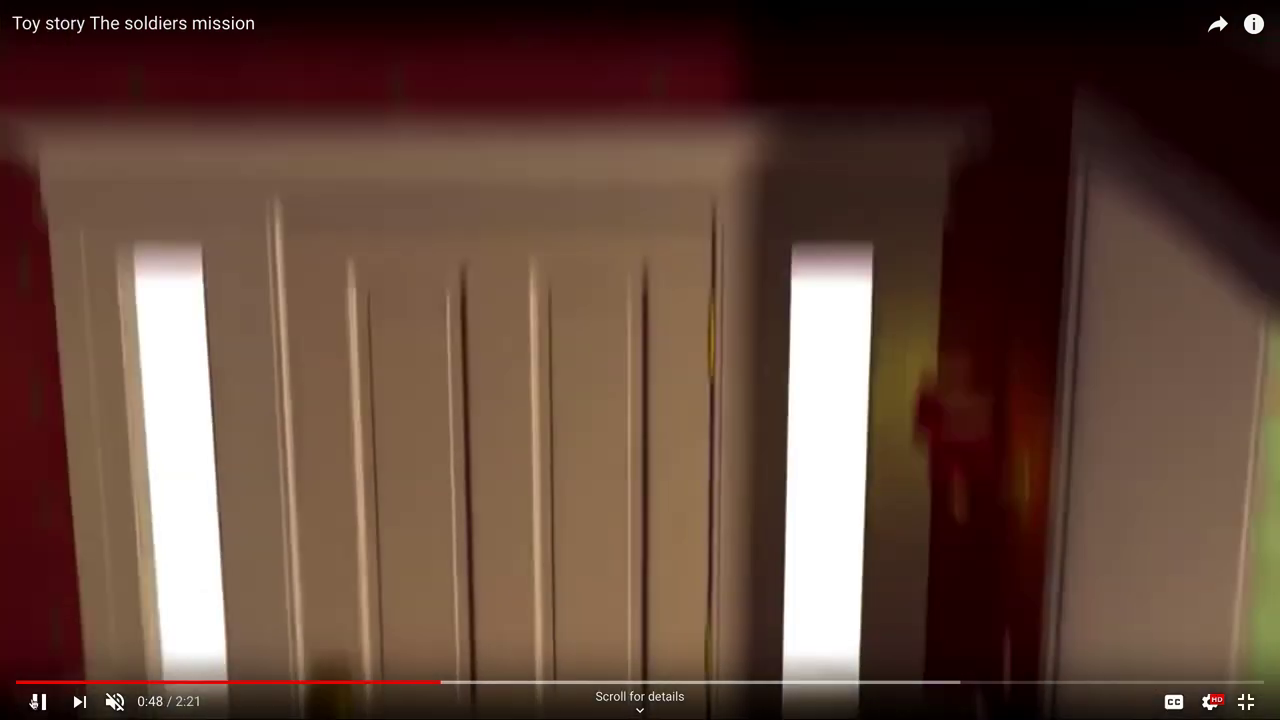
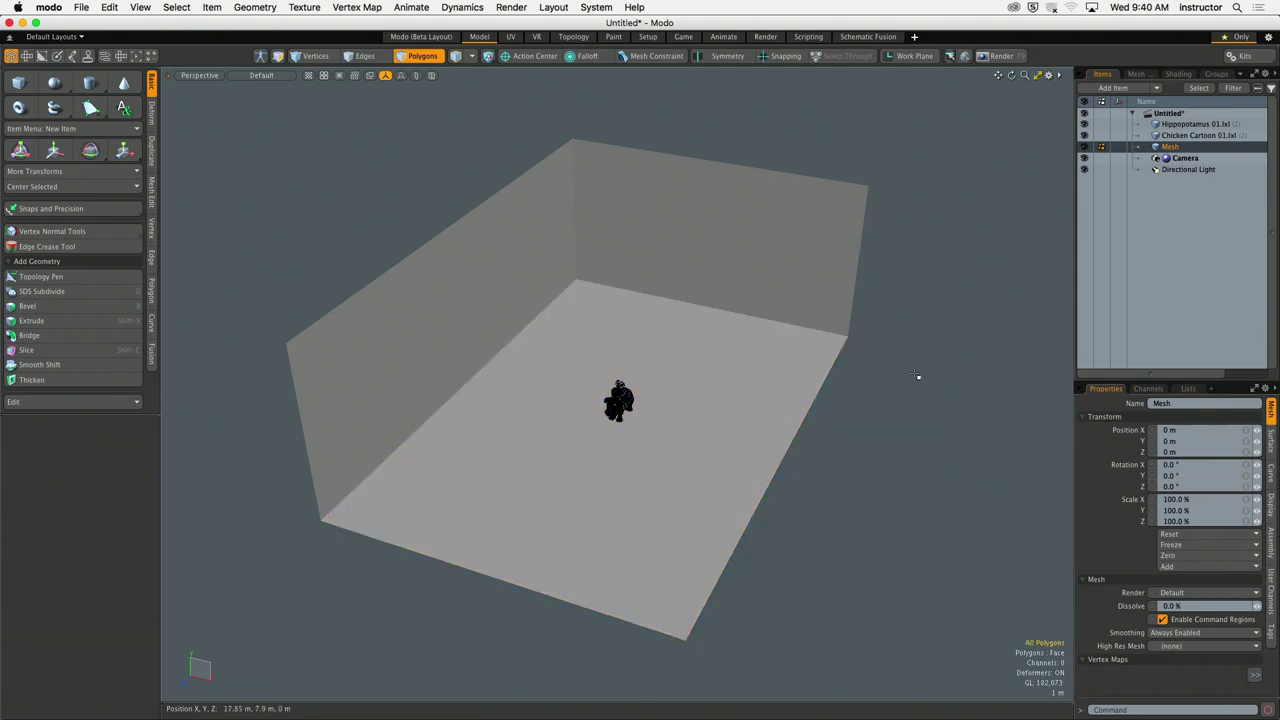
Step: Slice the short end wall vertically with Edge Slice, starting from the midpoint of its bottom edge
key("shift+c")
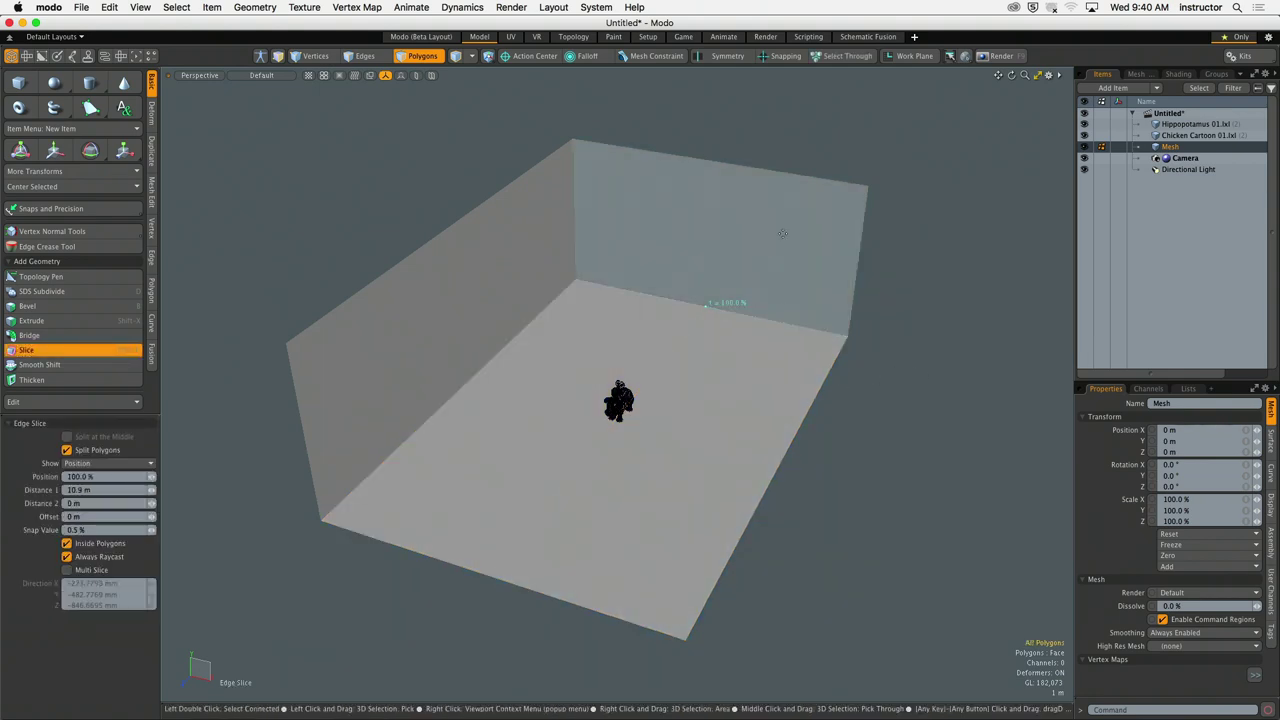
key("space")
left_click_drag(774, 137, 749, 240, "alt")
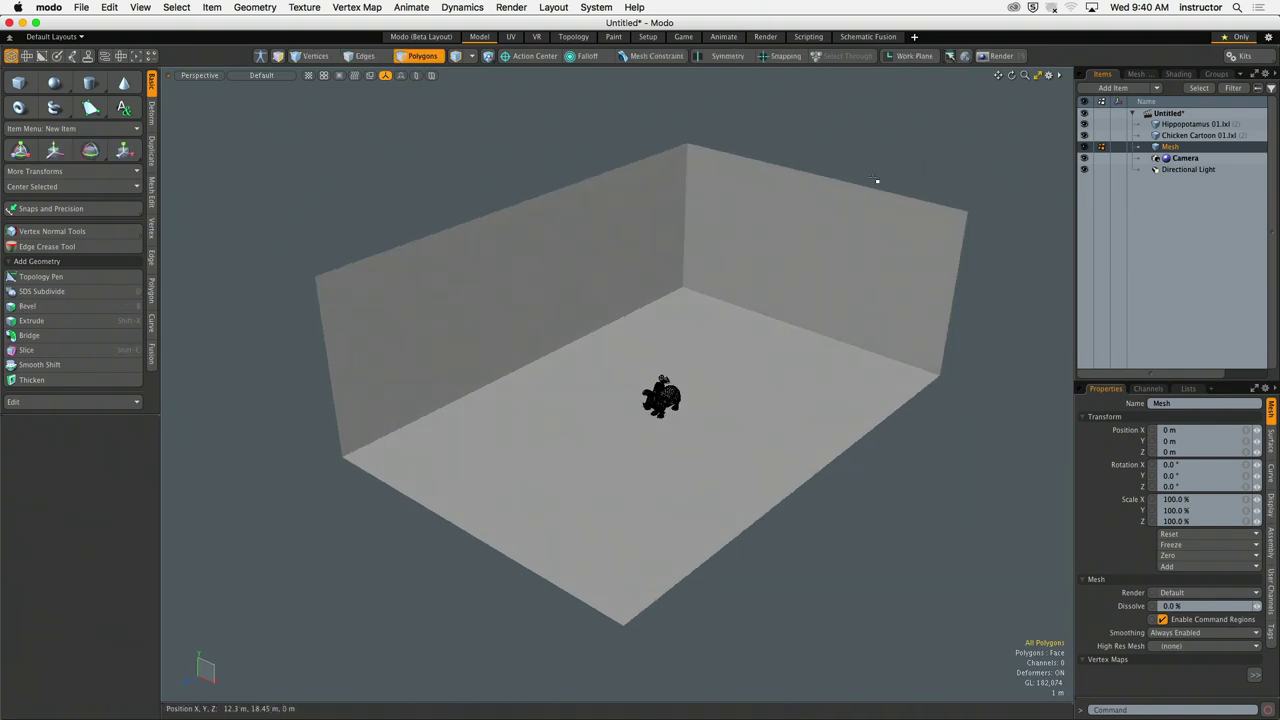
Step: Set the active meshes' wireframe overlay to Colored at 10% opacity in the 3D viewport properties
key("o")
left_click(960, 254)
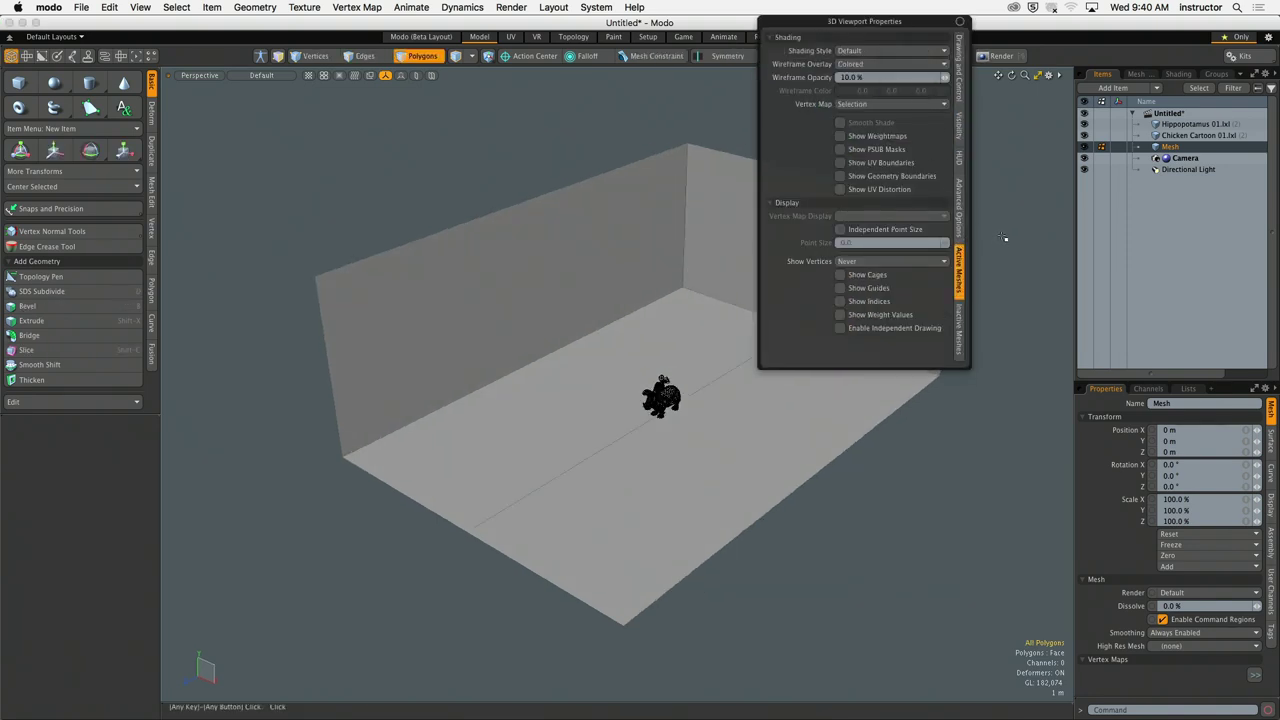
left_click_drag(906, 66, 829, 277, "alt")
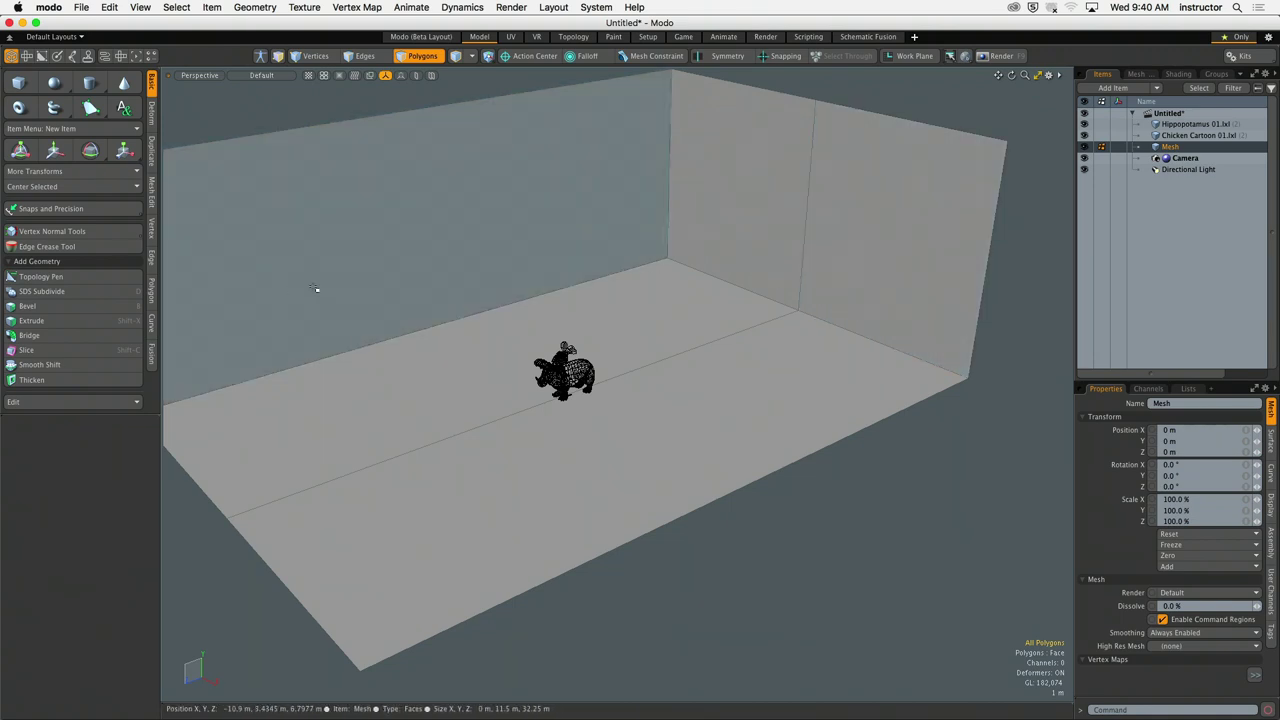
Step: Try to cut across the floor and up the long wall at 50% with Edge Slice, and undo the cuts
key("shift+c")
key("ctrl")
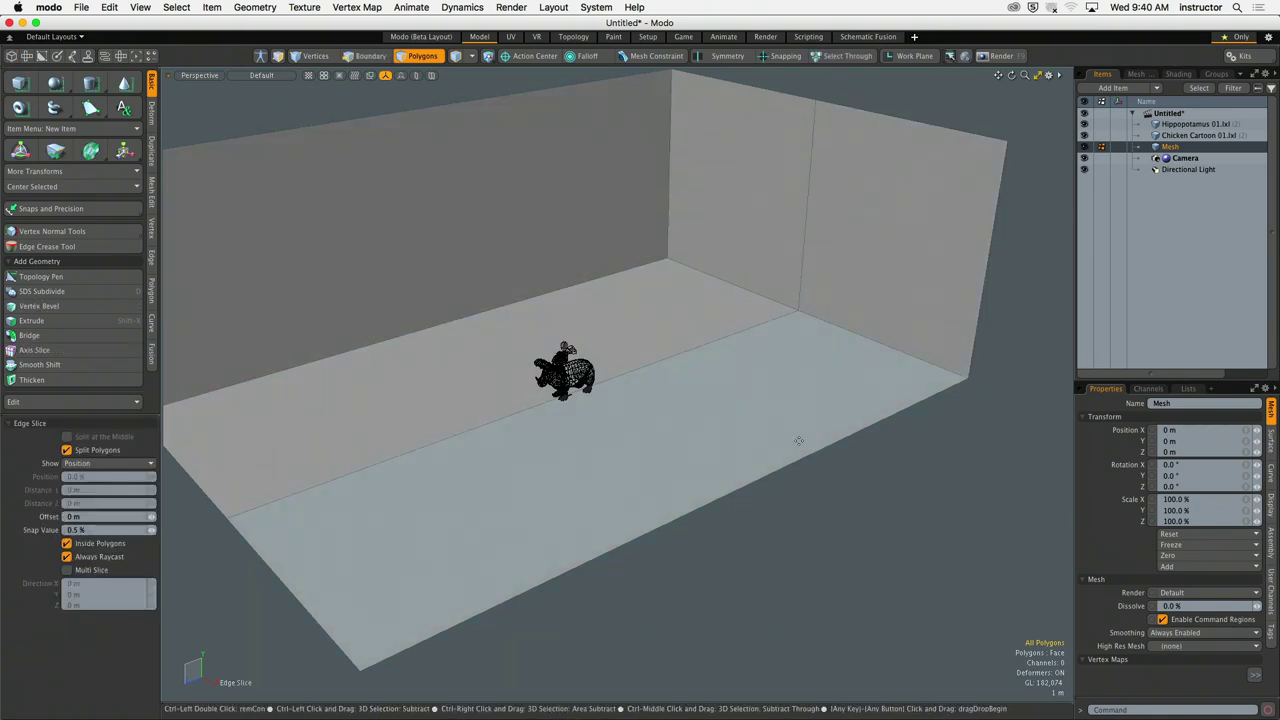
left_click(923, 402)
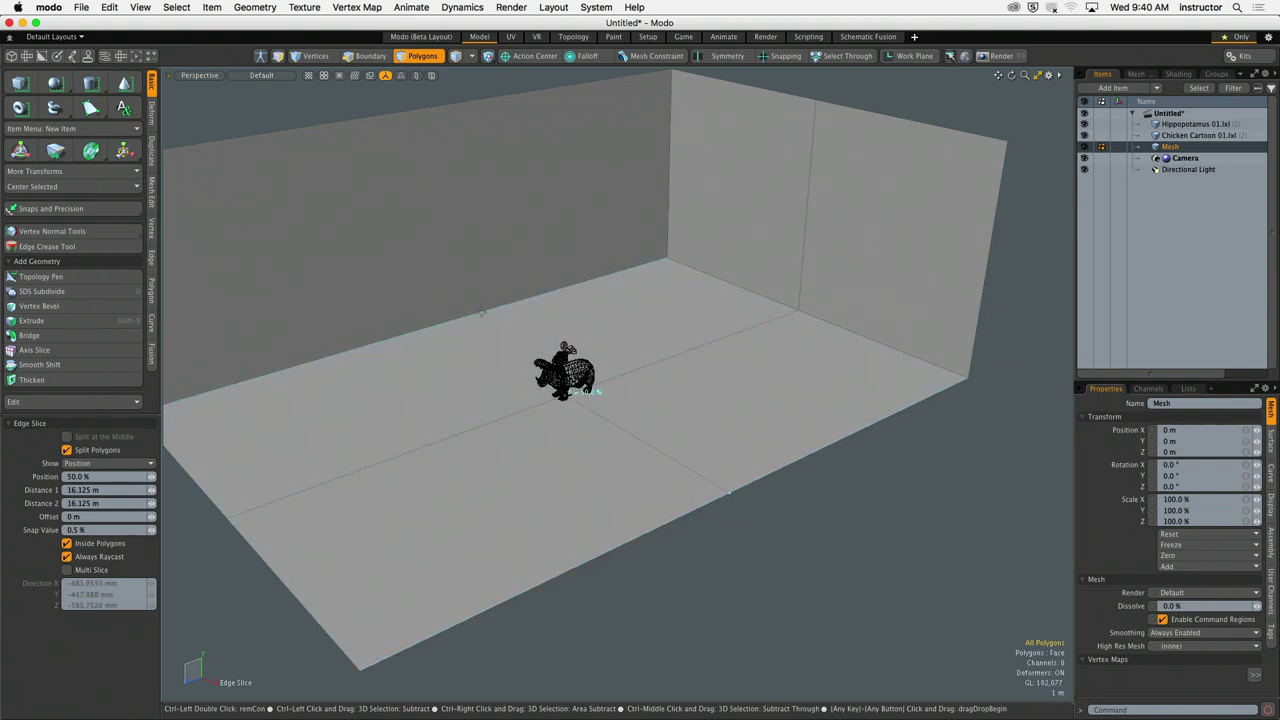
left_click(443, 322)
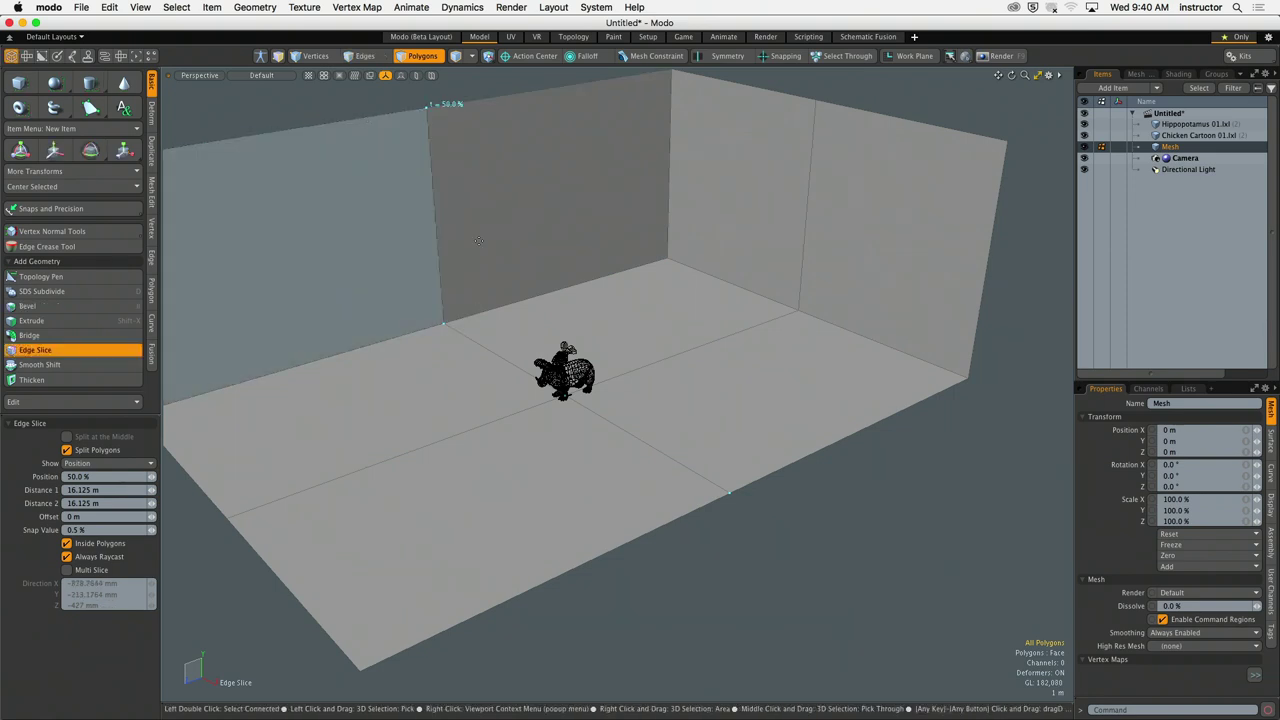
key("space")
left_click_drag(900, 491, 806, 469, "alt")
key("super+z")
left_click(853, 543)
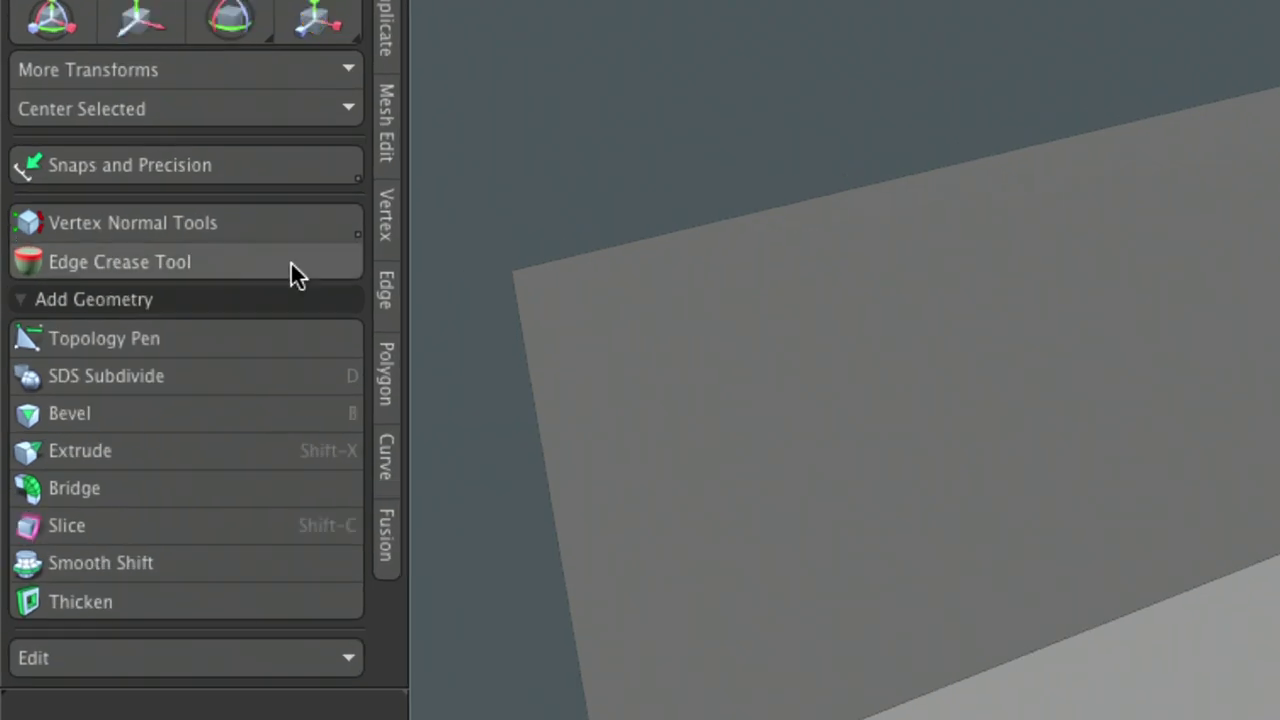
Step: Try to add a crosswise edge loop through the floor and the long wall with Add Loop
left_click(334, 283)
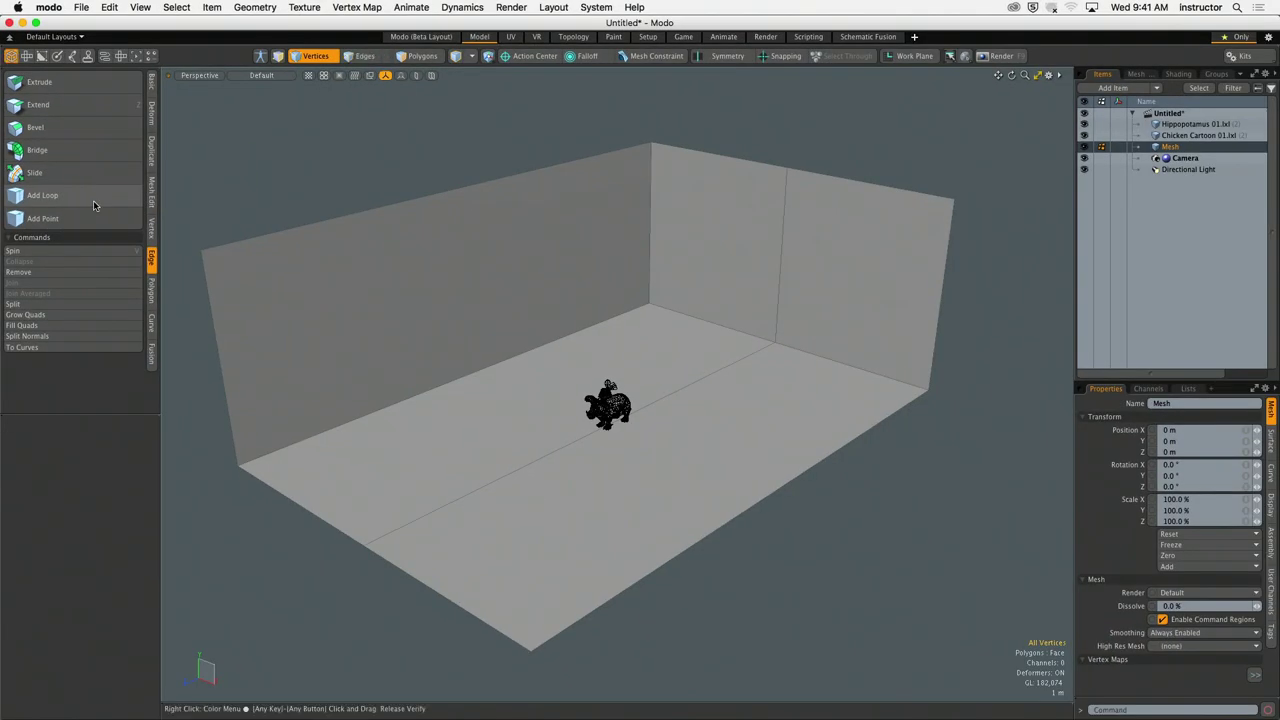
left_click(93, 200)
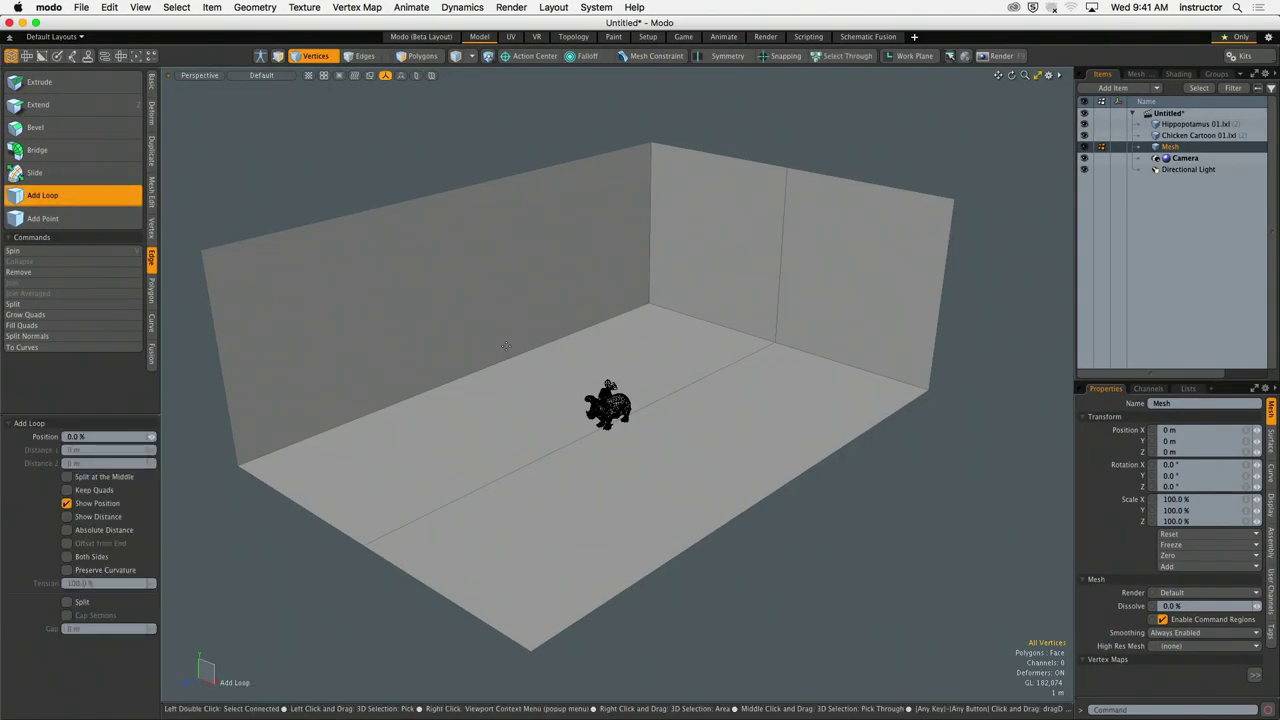
left_click(477, 368)
key("space")
key("space")
left_click_drag(833, 475, 764, 446, "ctrl+alt")
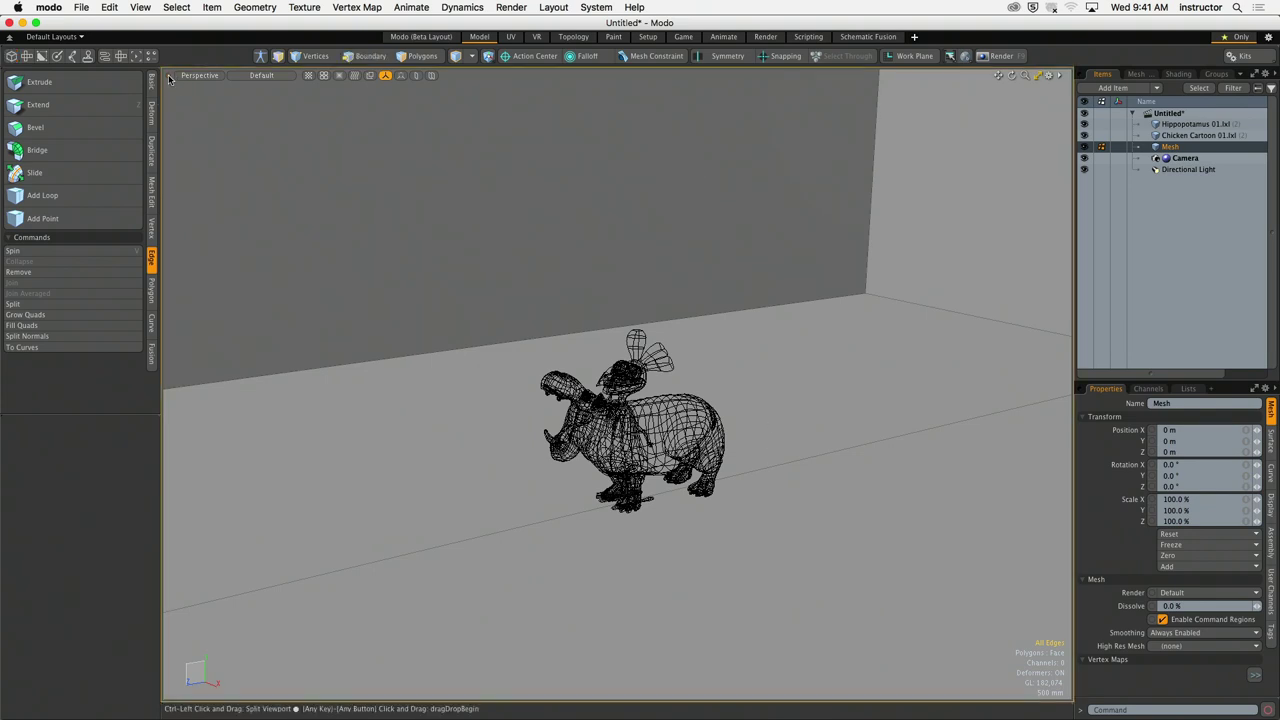
Step: Split the 3D viewport into two side-by-side views and set the first one to the Render Camera
left_click(174, 80)
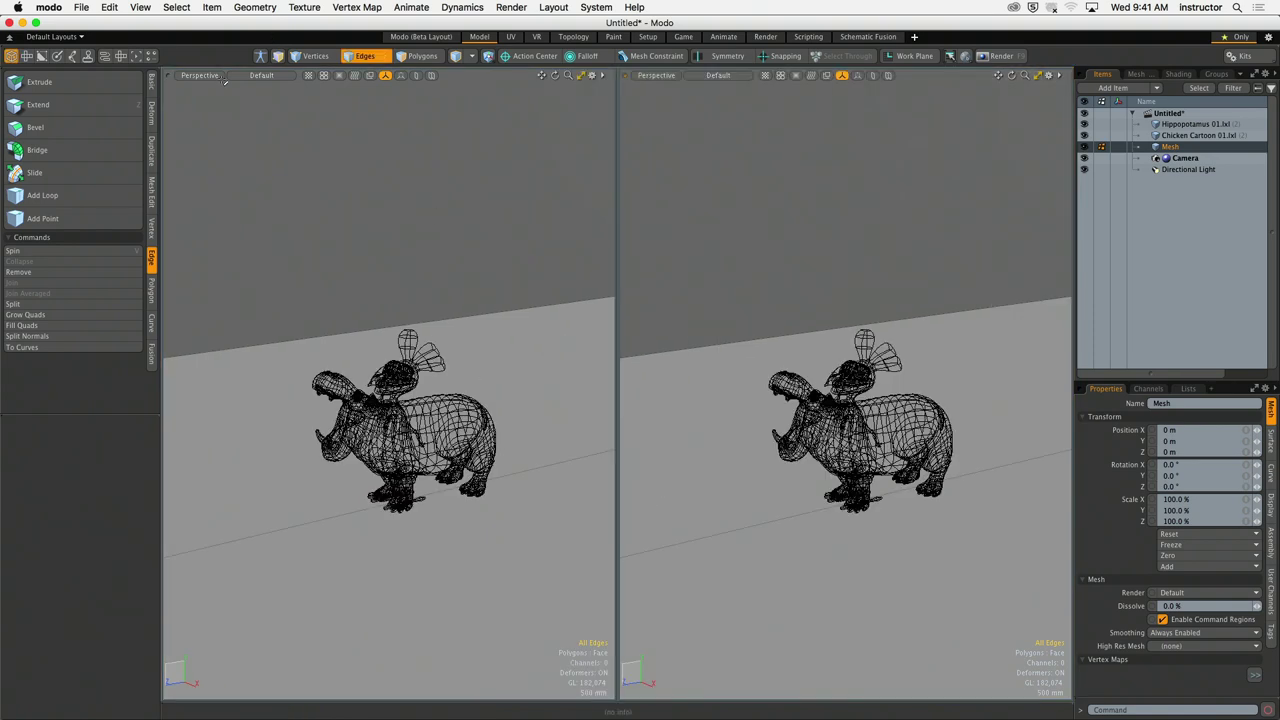
left_click(199, 75)
mouse_move(202, 90)
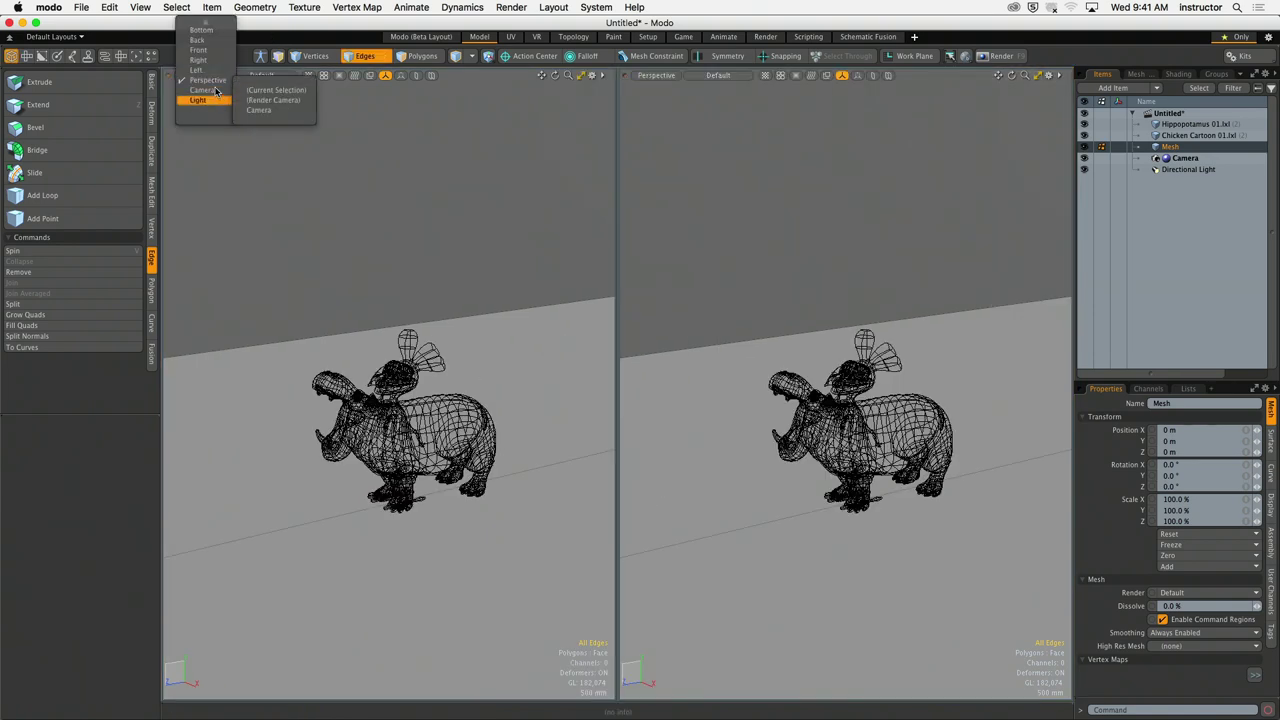
left_click(272, 100)
Step: Frame the chicken and hippopotamus in the Render Camera view, and show the whole walled set in the Perspective view
scroll(363, 370, "up", 5)
left_click_drag(363, 370, 320, 380, "ctrl+alt")
mouse_move(800, 420)
left_mouse_down("ctrl+alt")
mouse_move(790, 442)
mouse_move(831, 397)
mouse_move(775, 425)
left_mouse_up("ctrl+alt")
left_click_drag(517, 394, 472, 392, "alt+shift")
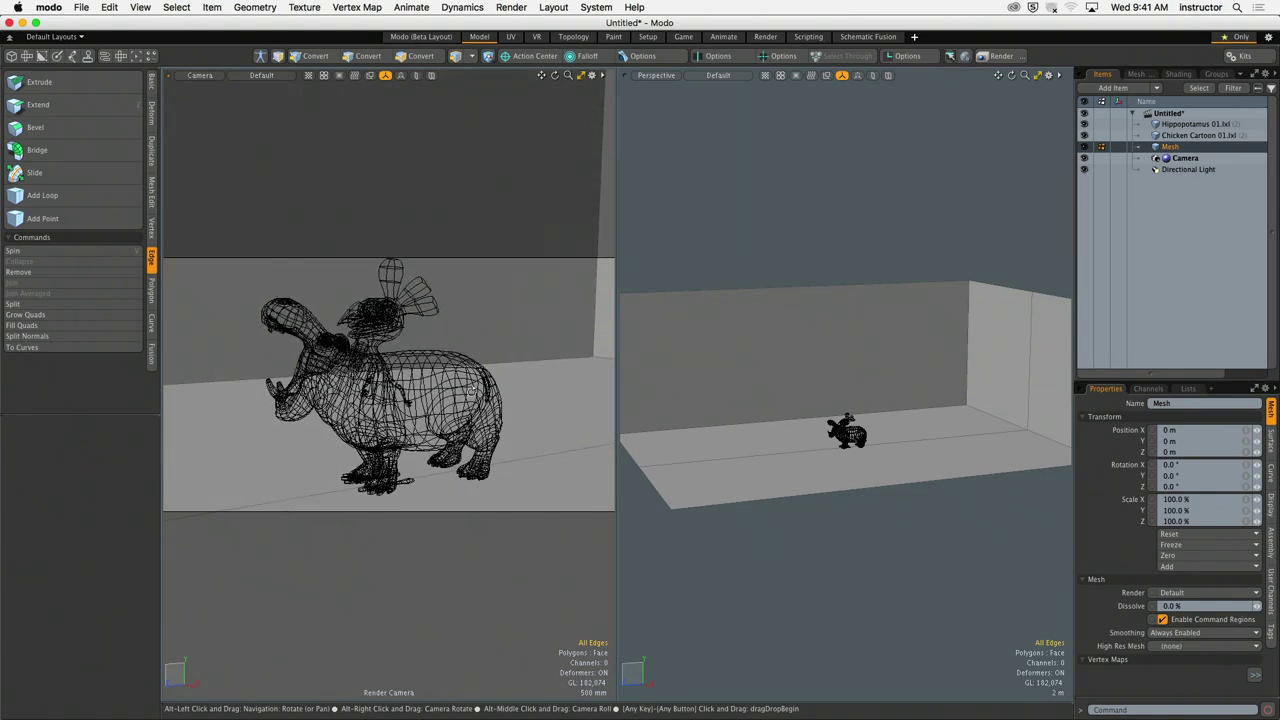
left_click_drag(880, 382, 889, 413, "alt")
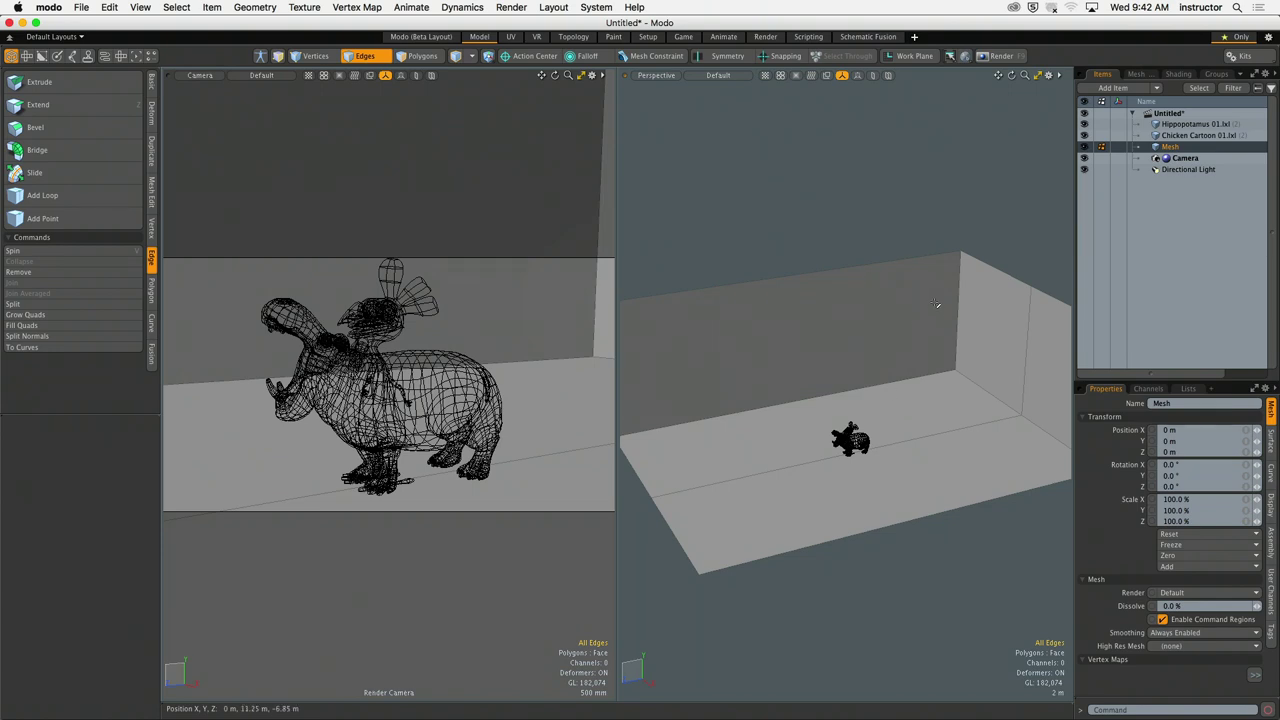
left_click_drag(854, 331, 790, 340, "alt")
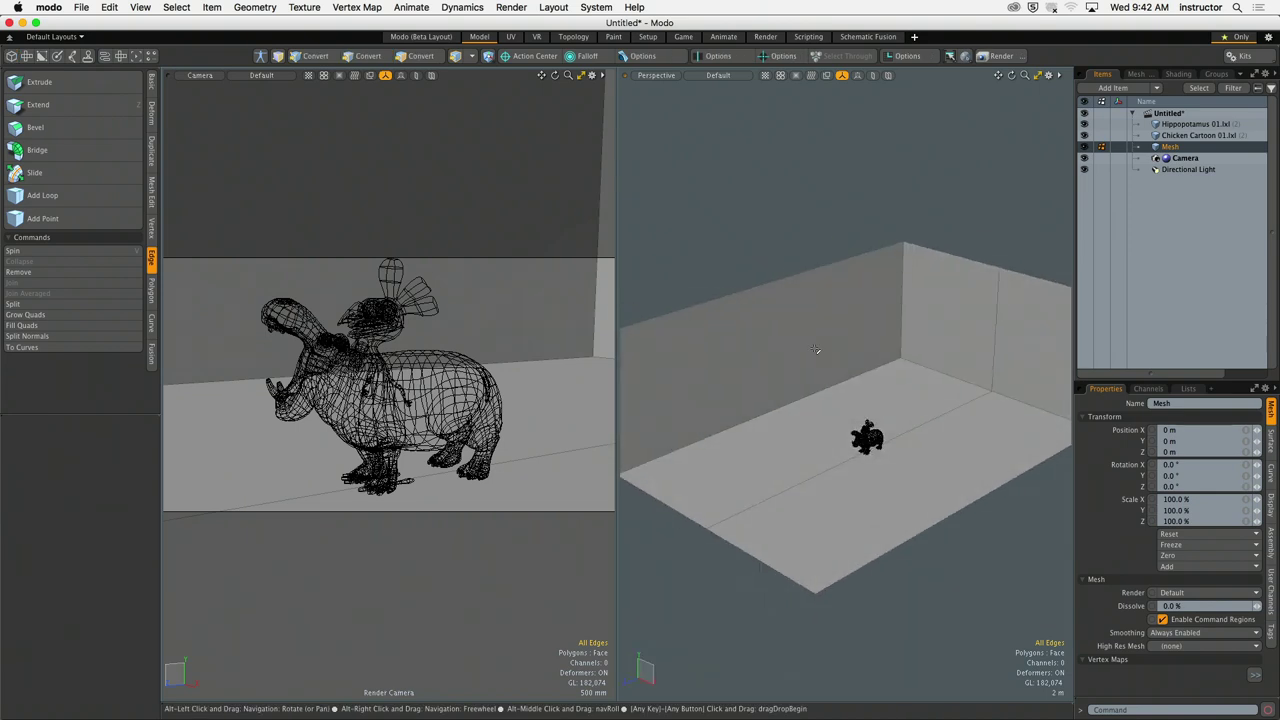
left_click_drag(600, 430, 677, 438, "alt+shift")
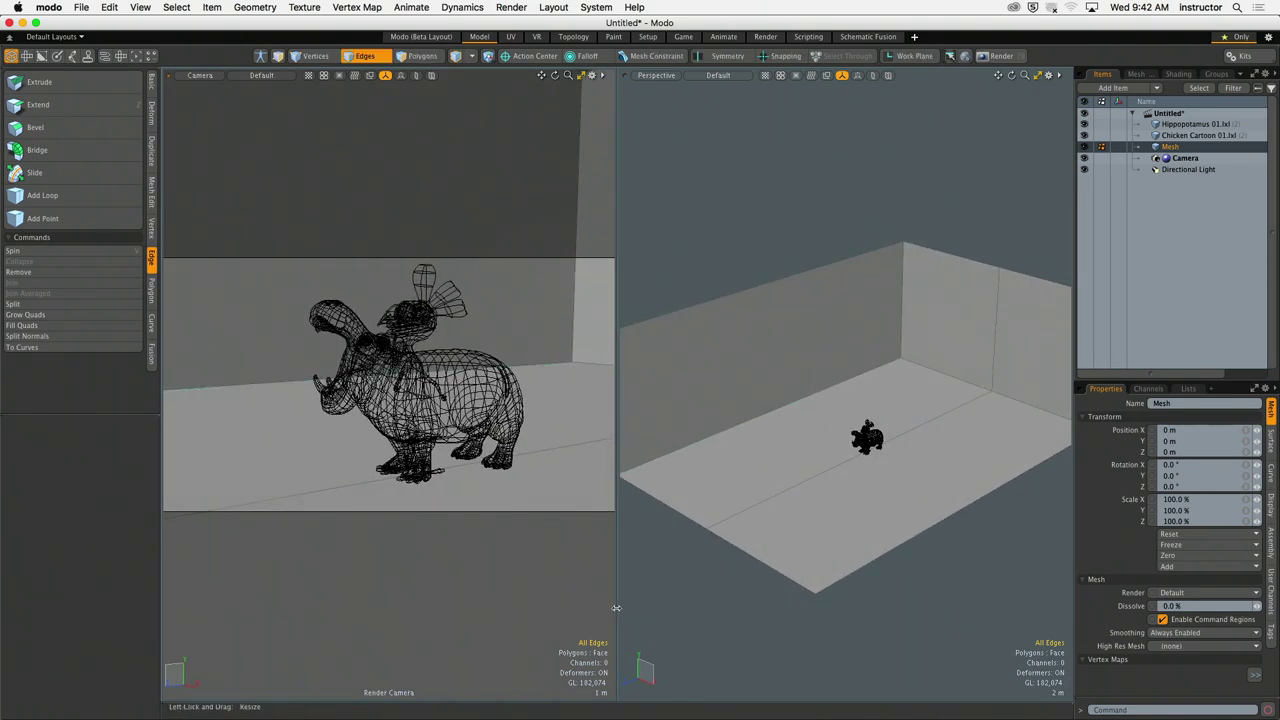
Step: Open the preset browser, move it clear of the Perspective view, and expand the Meshes, Interior and Architectural folders
key("F6")
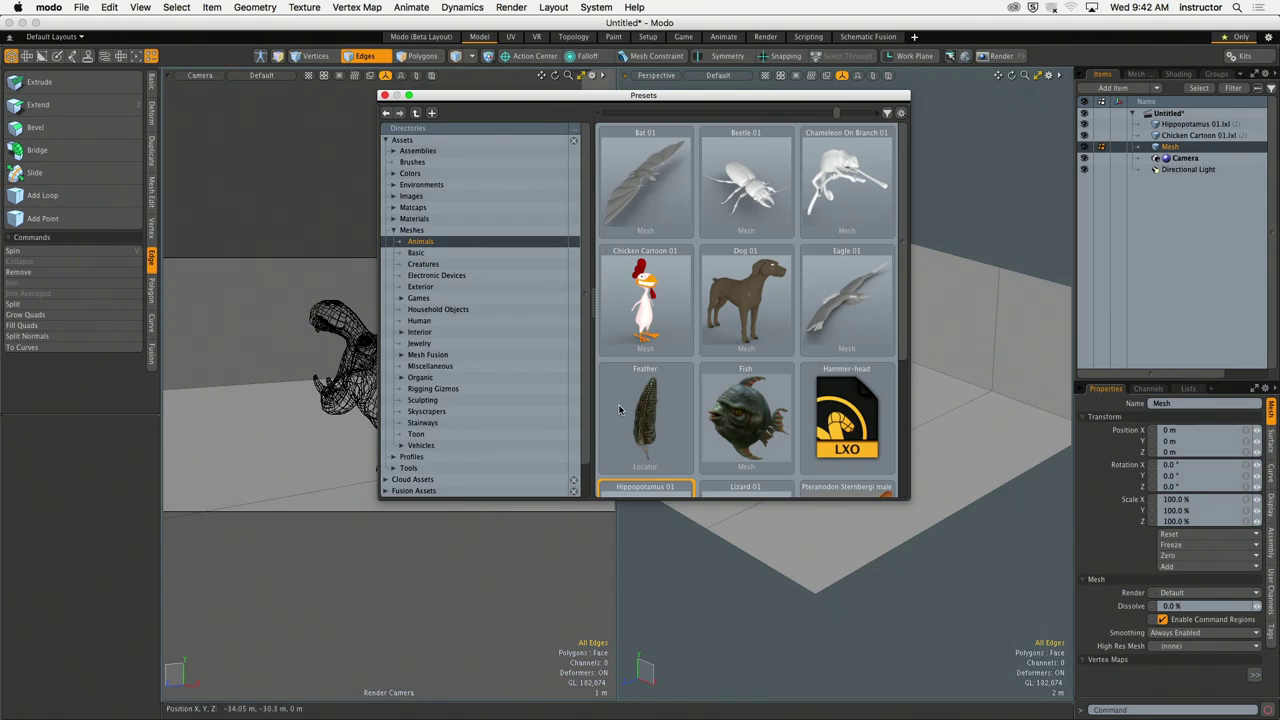
left_click(396, 230)
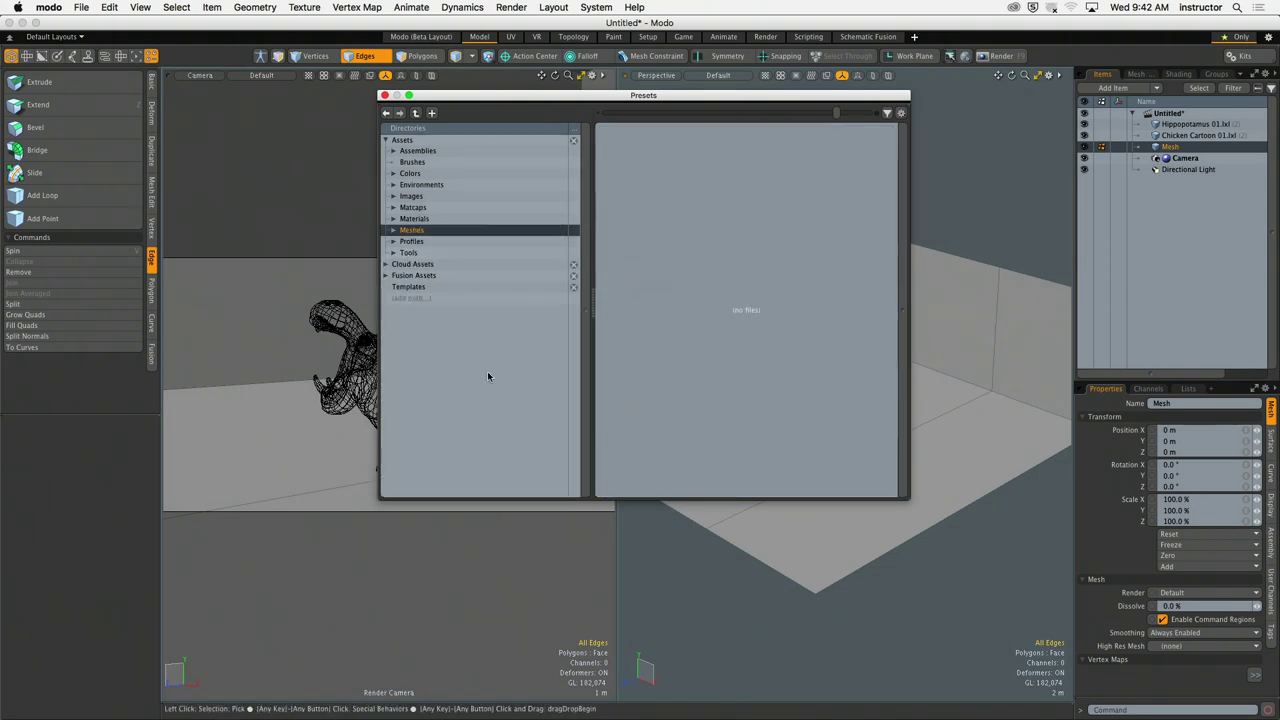
left_click_drag(472, 96, 162, 114)
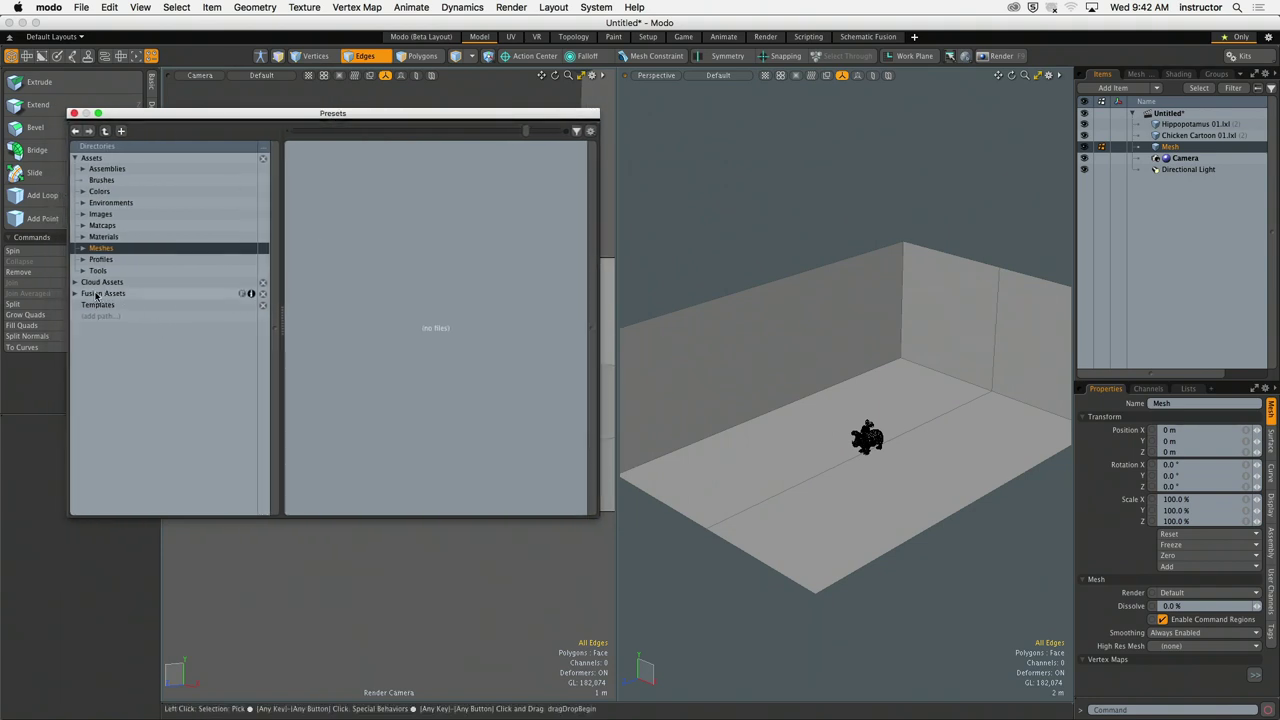
left_click(82, 248)
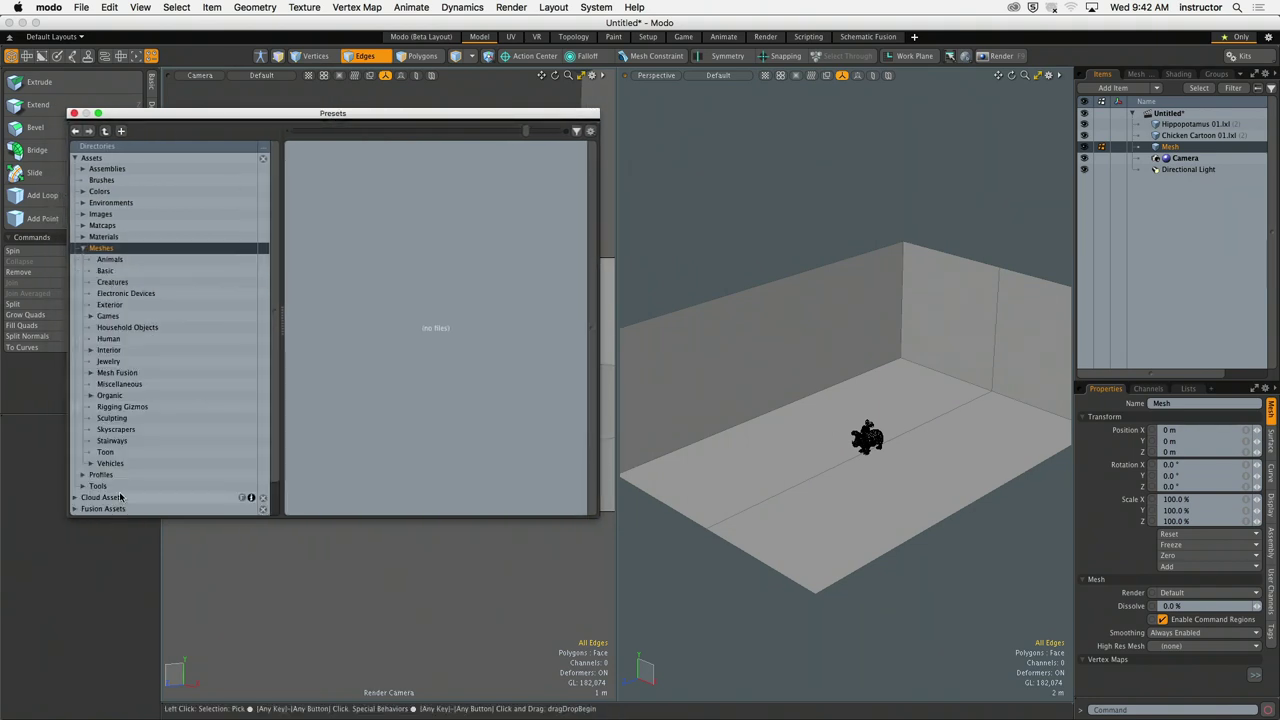
left_click(104, 350)
left_click(91, 350)
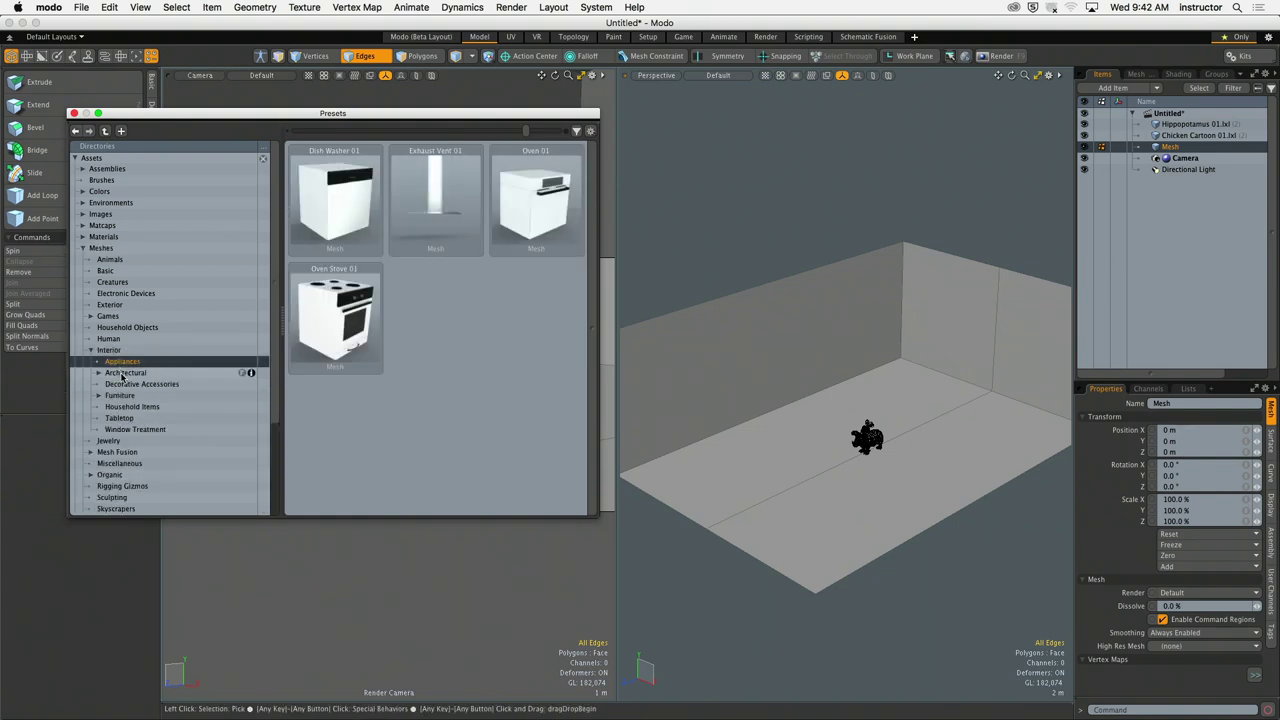
left_click(97, 374)
left_click(97, 373)
Step: Browse the Architectural presets and add the Door Raised 4 Panel 01 mesh from Doors to the scene
left_click(128, 384)
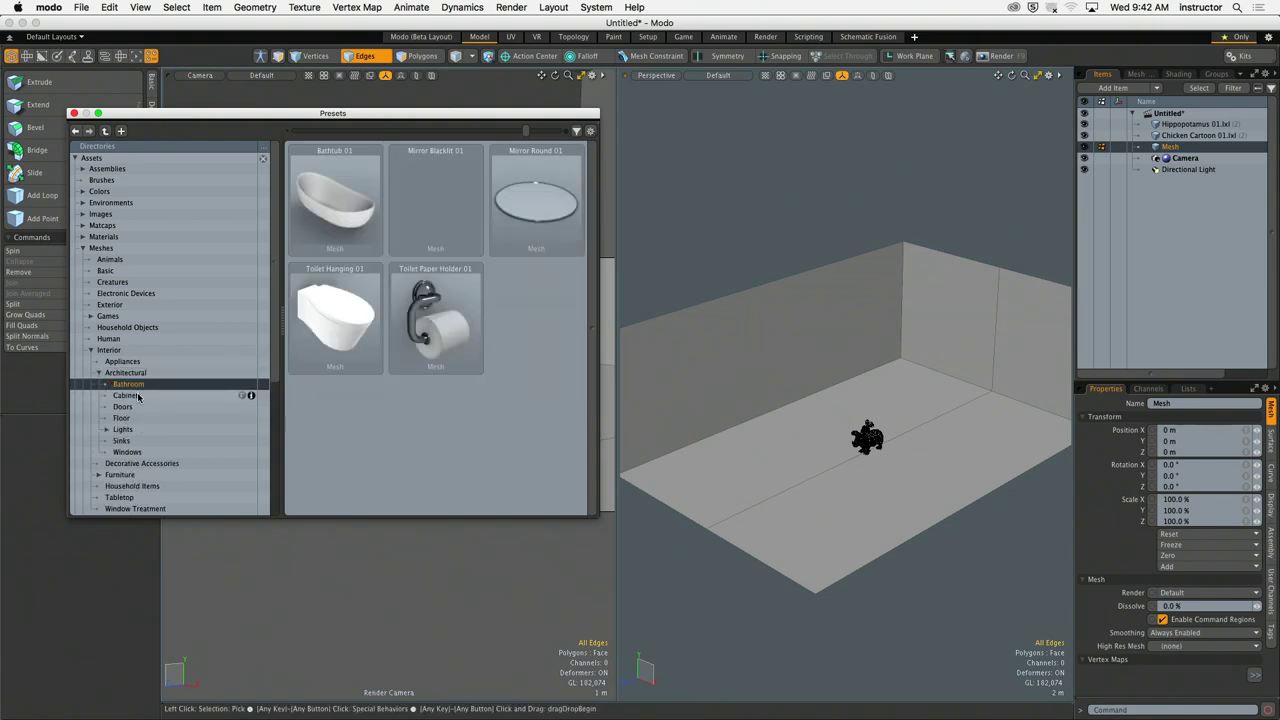
left_click(127, 395)
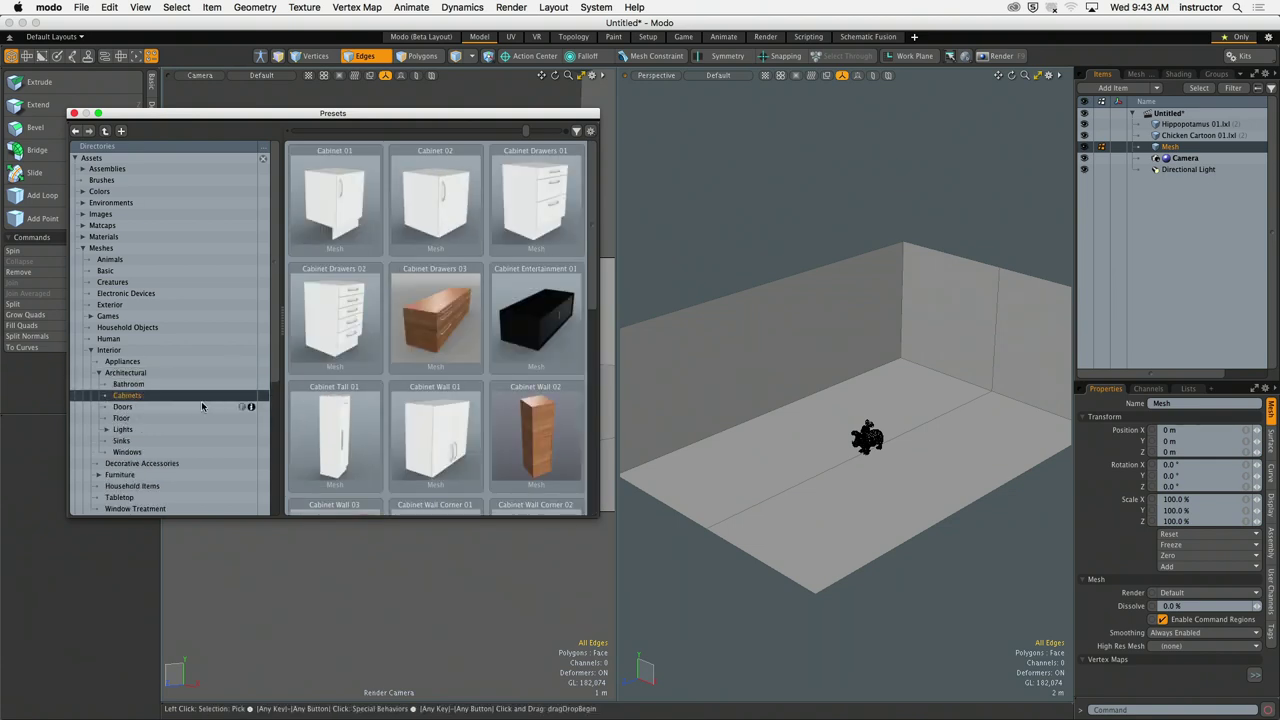
left_click(137, 407)
left_click(140, 418)
left_click(155, 408)
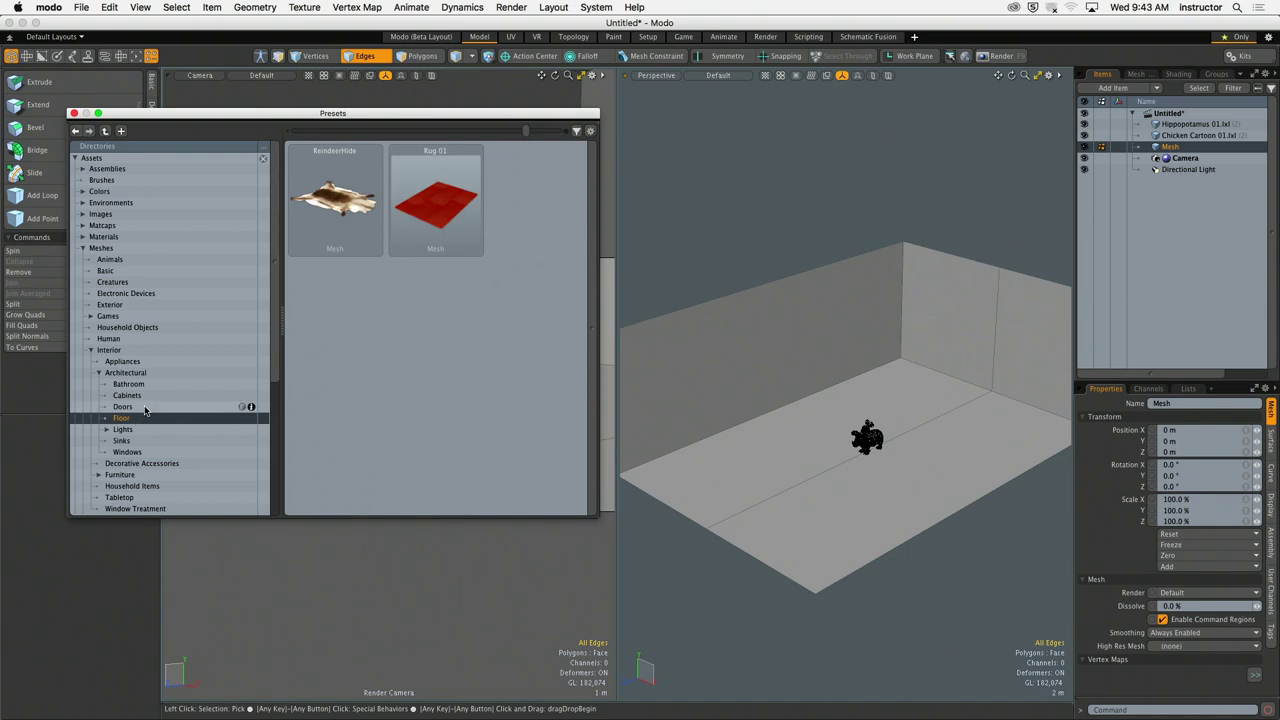
double_click(524, 338)
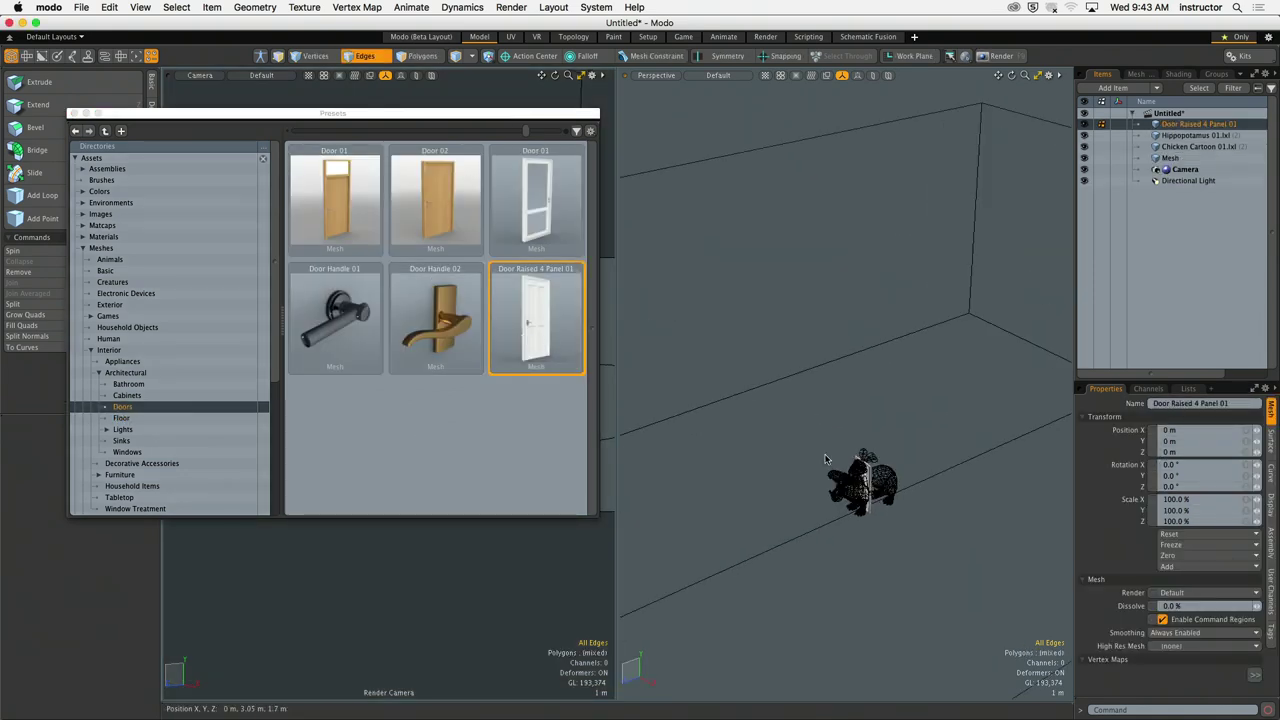
Step: Try to rotate the door 90° about Y and move it against the long wall while in edge mode
key("y")
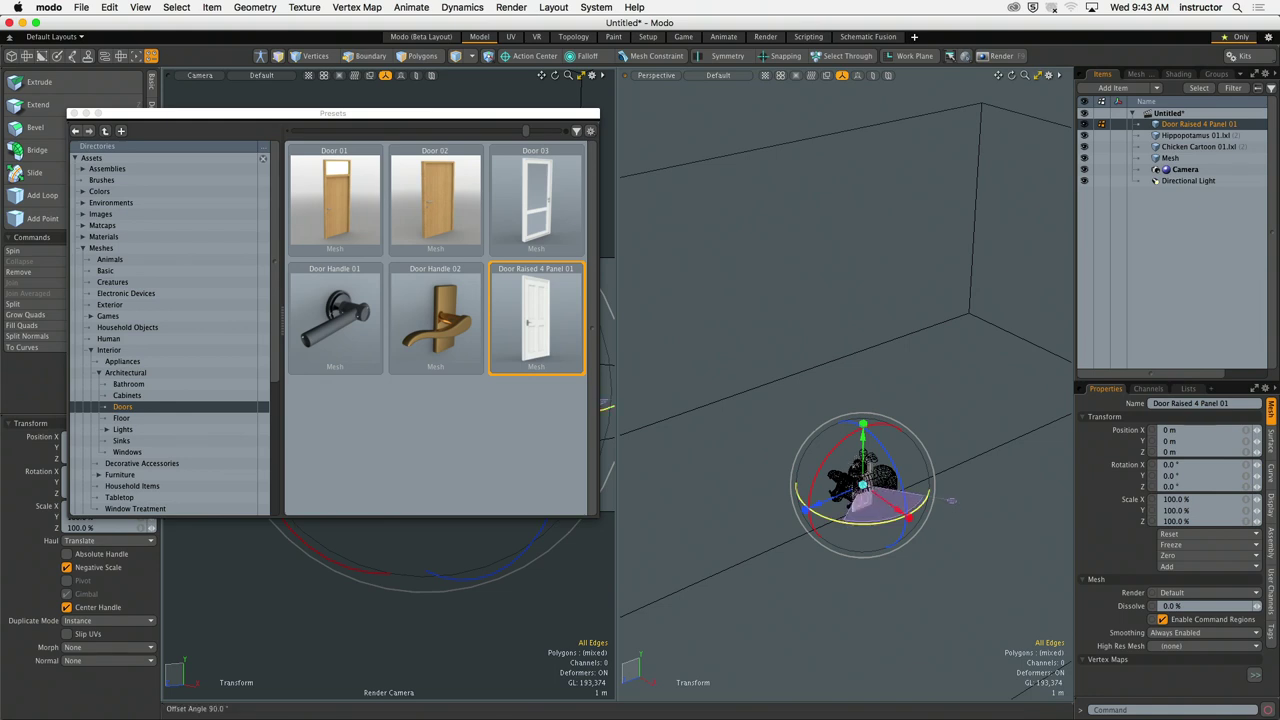
left_click_drag(945, 505, 801, 400)
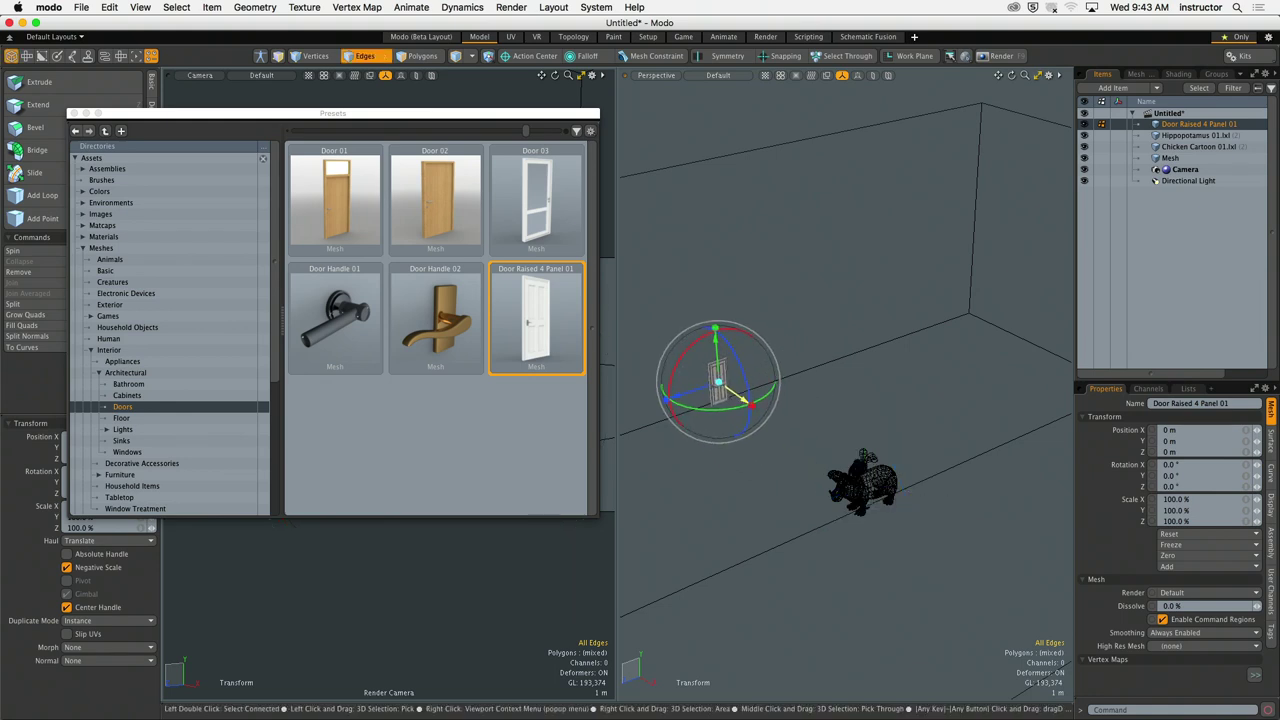
left_click(76, 112)
left_click_drag(683, 398, 693, 395)
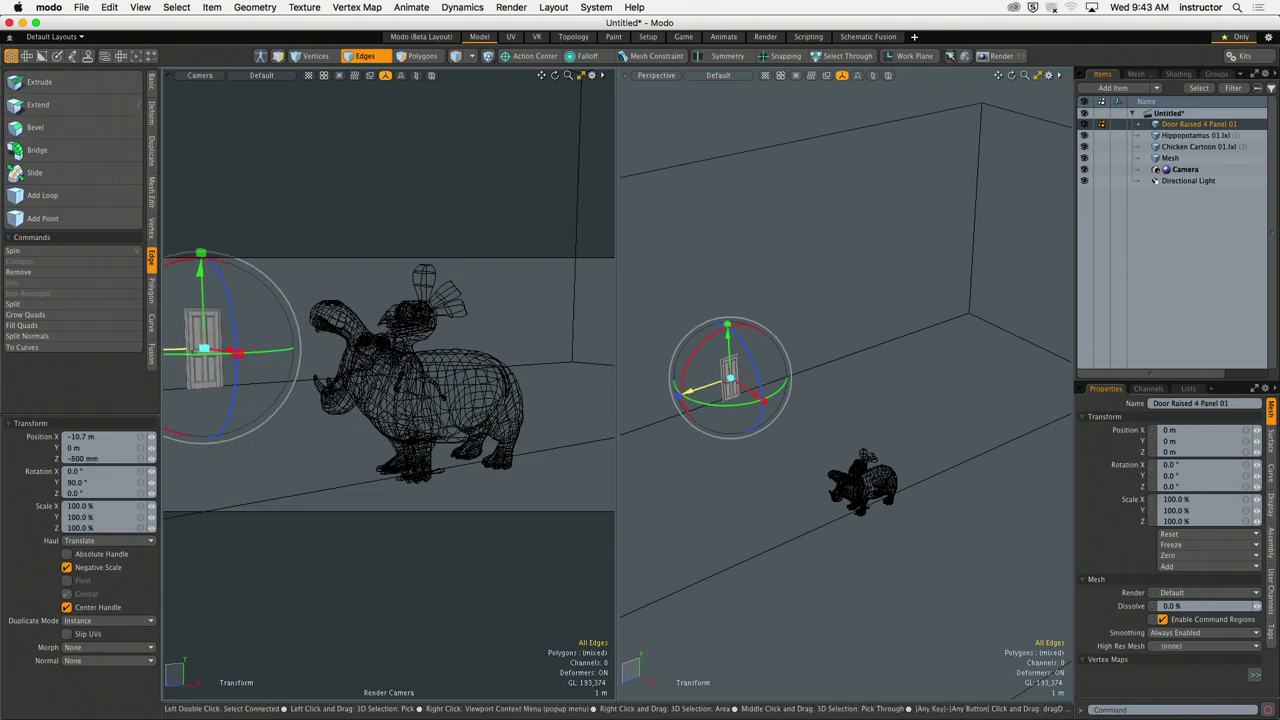
Step: Try to duplicate the door along the long wall in edge mode, and undo the copy and the door's transforms
left_click(745, 374)
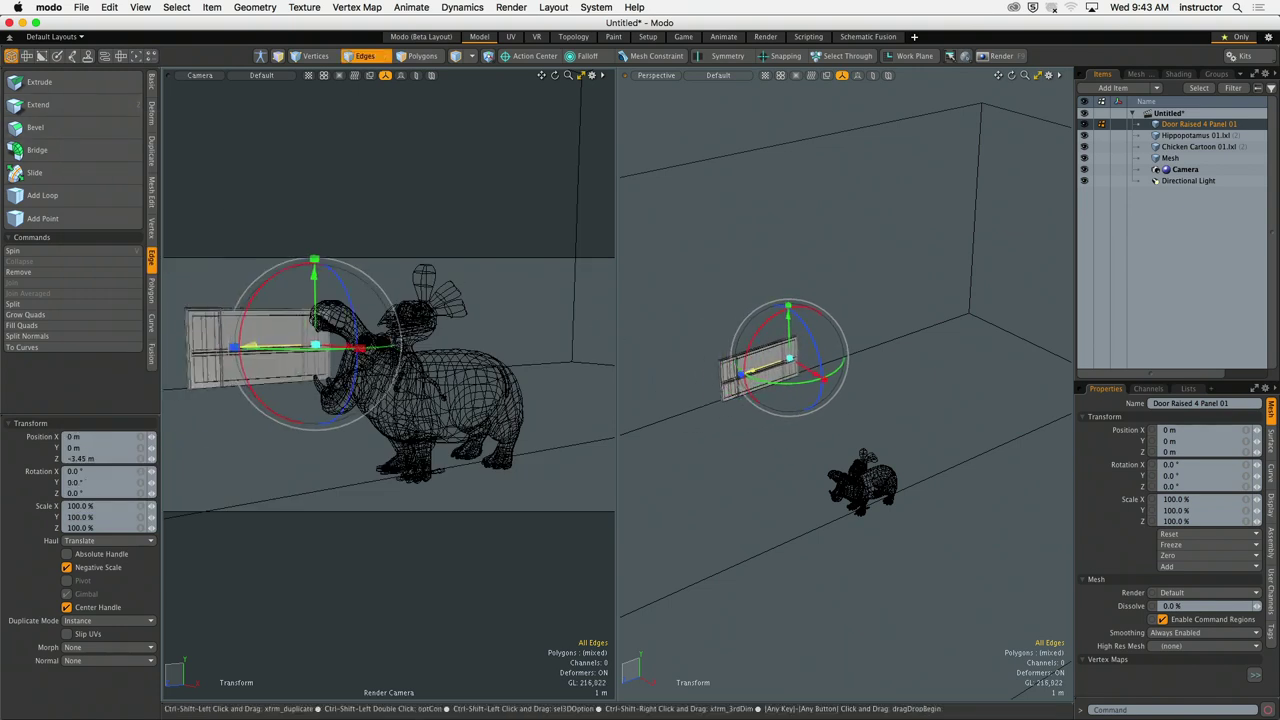
key("space")
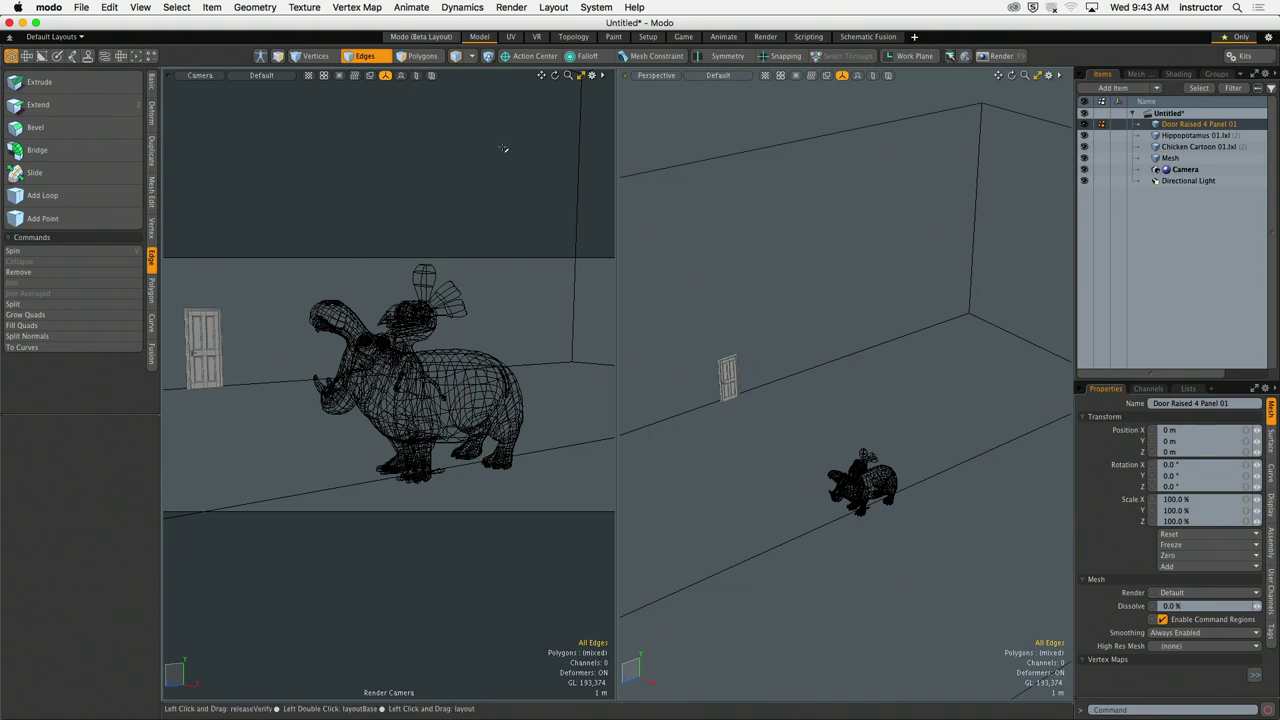
key("5")
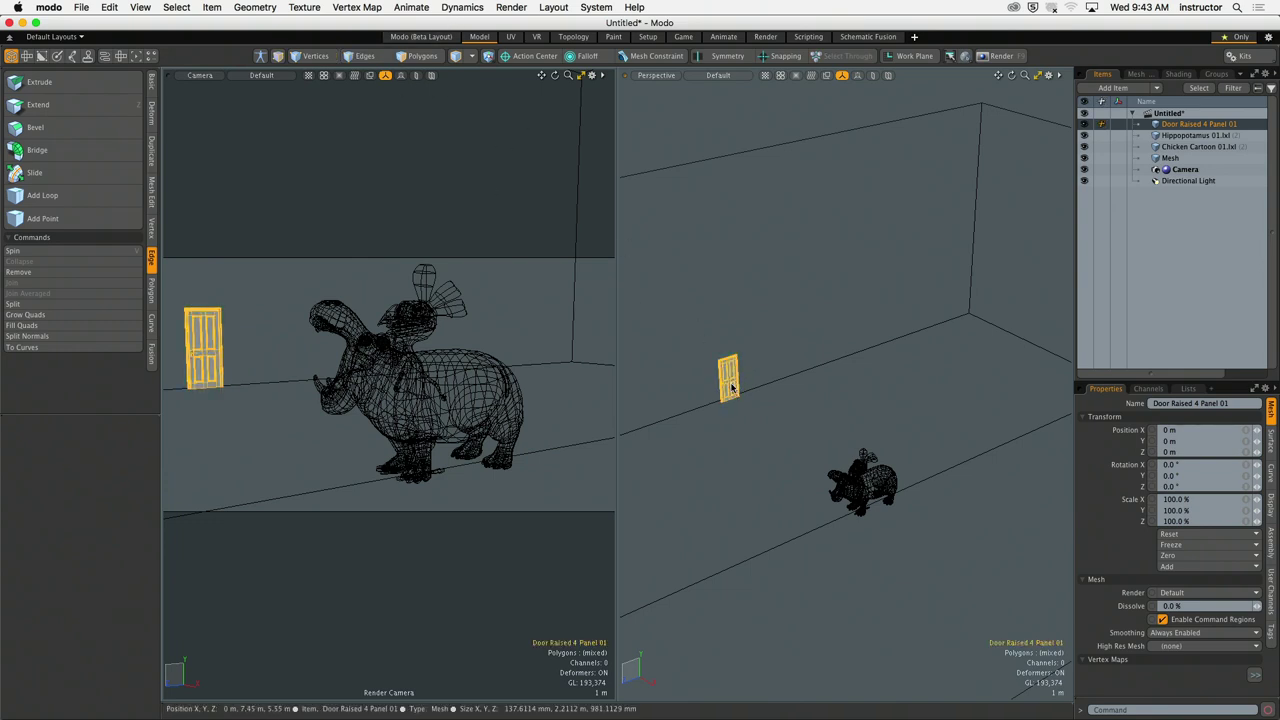
key("y")
key("super+z")
key("super+z")
key("super+z")
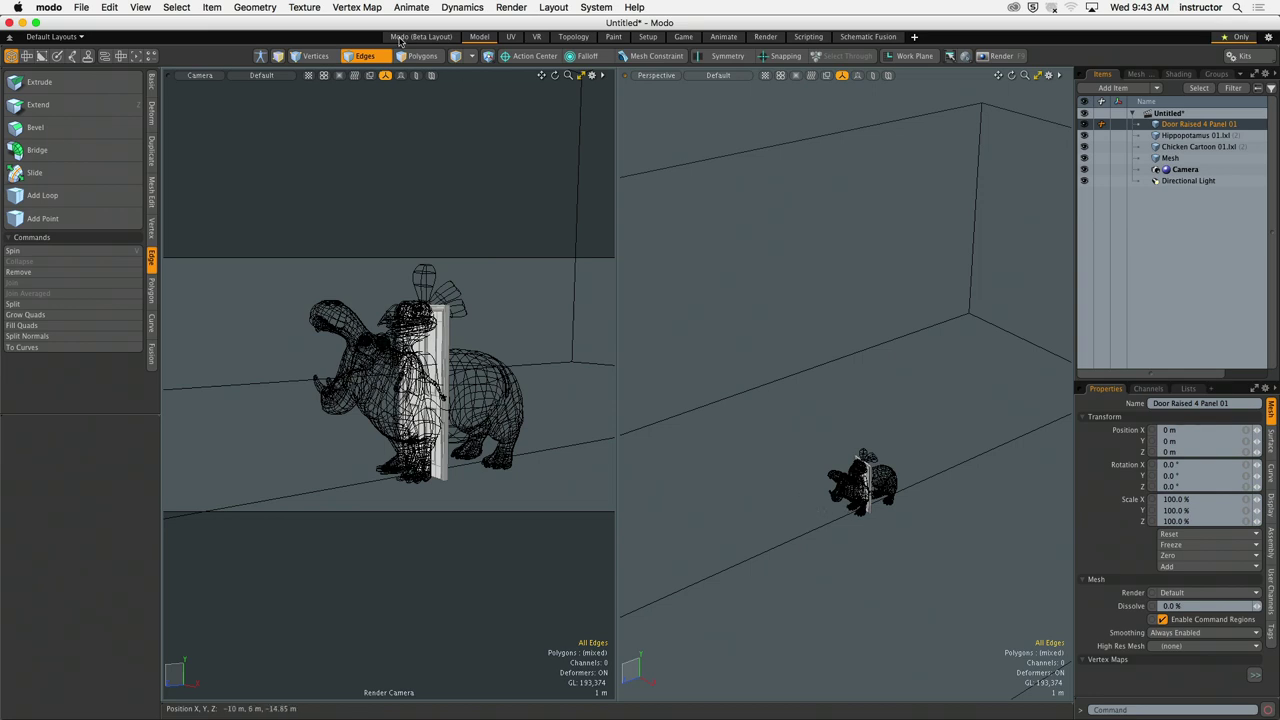
Step: In item mode, rotate the door to 90° about Y and move it against the long wall at X -10.8 m
key("5")
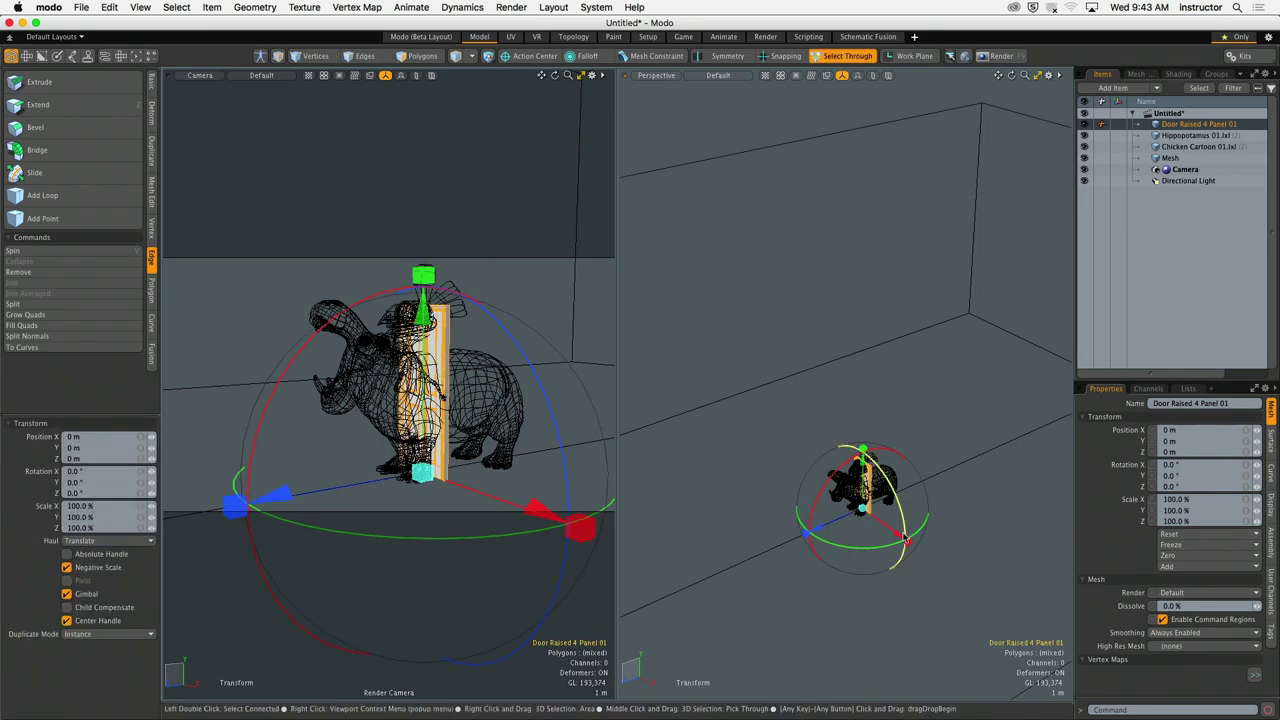
left_click_drag(912, 520, 953, 497)
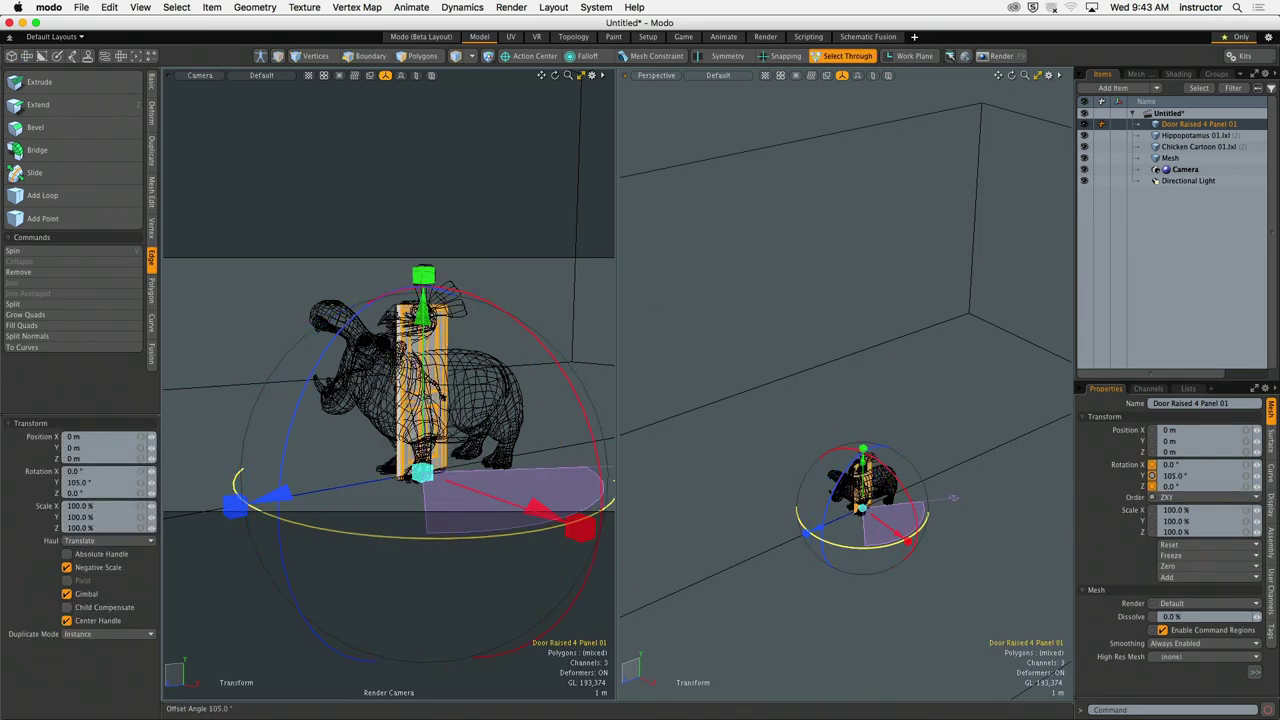
left_click_drag(905, 538, 745, 425)
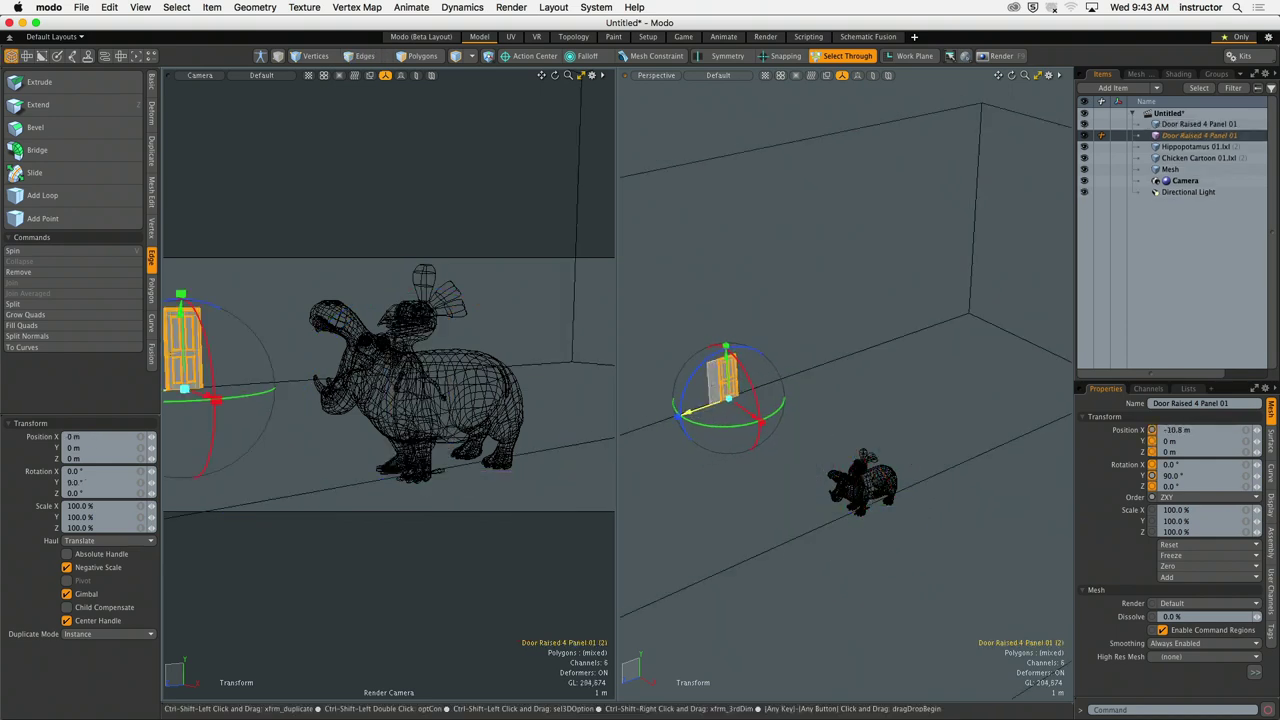
Step: Place two instances of the door along the long wall at Z -4.65 m and -10.3 m, and clear the selection
left_click_drag(185, 386, 332, 380)
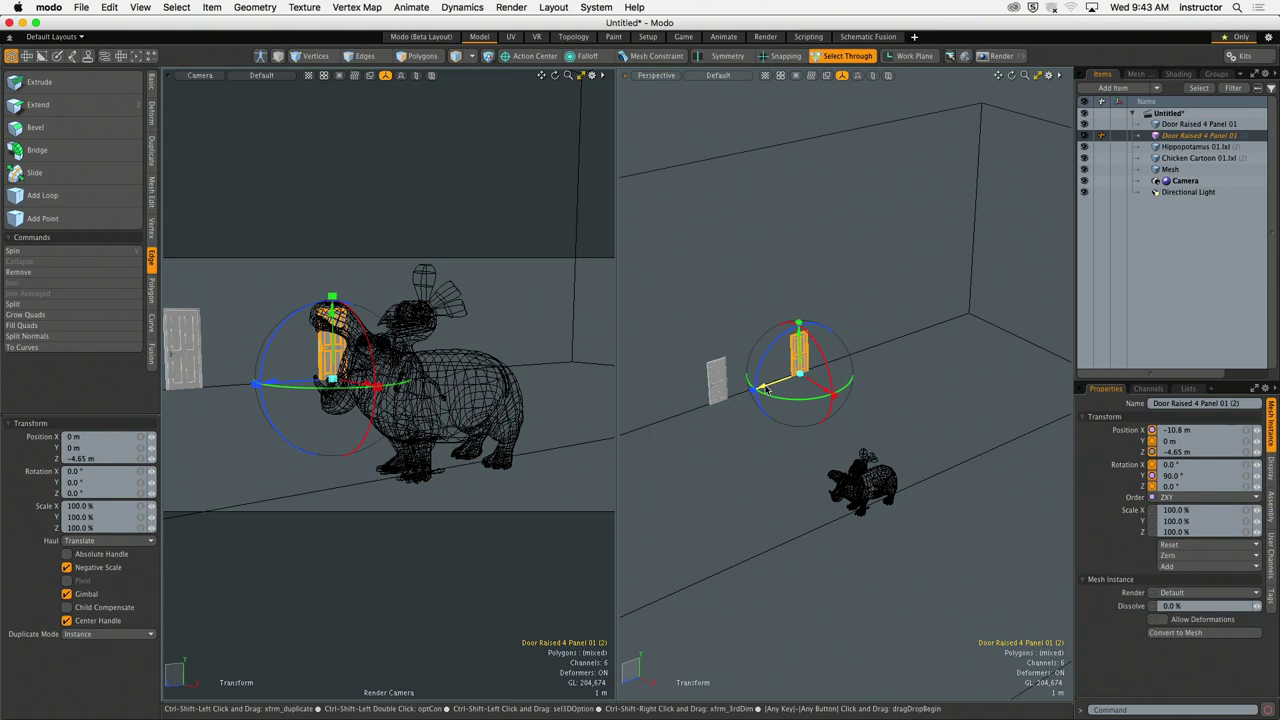
left_click_drag(766, 390, 864, 376, "ctrl+shift")
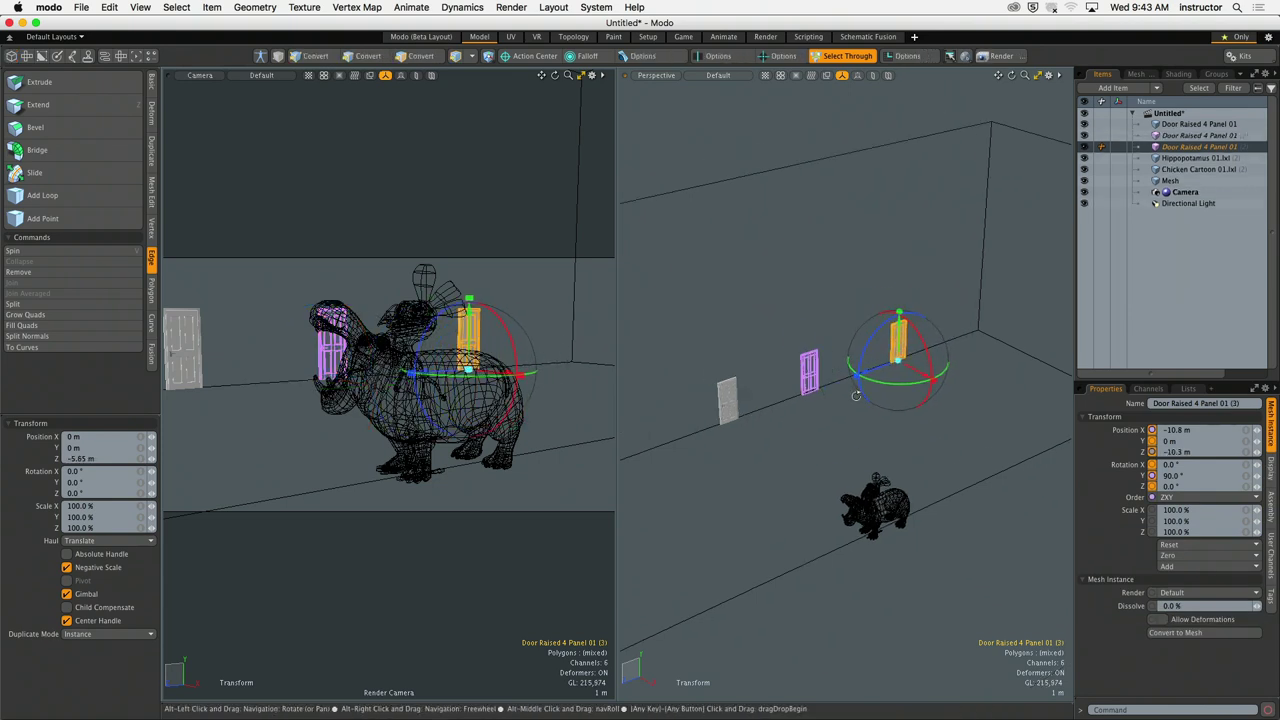
key("space")
left_click(508, 214)
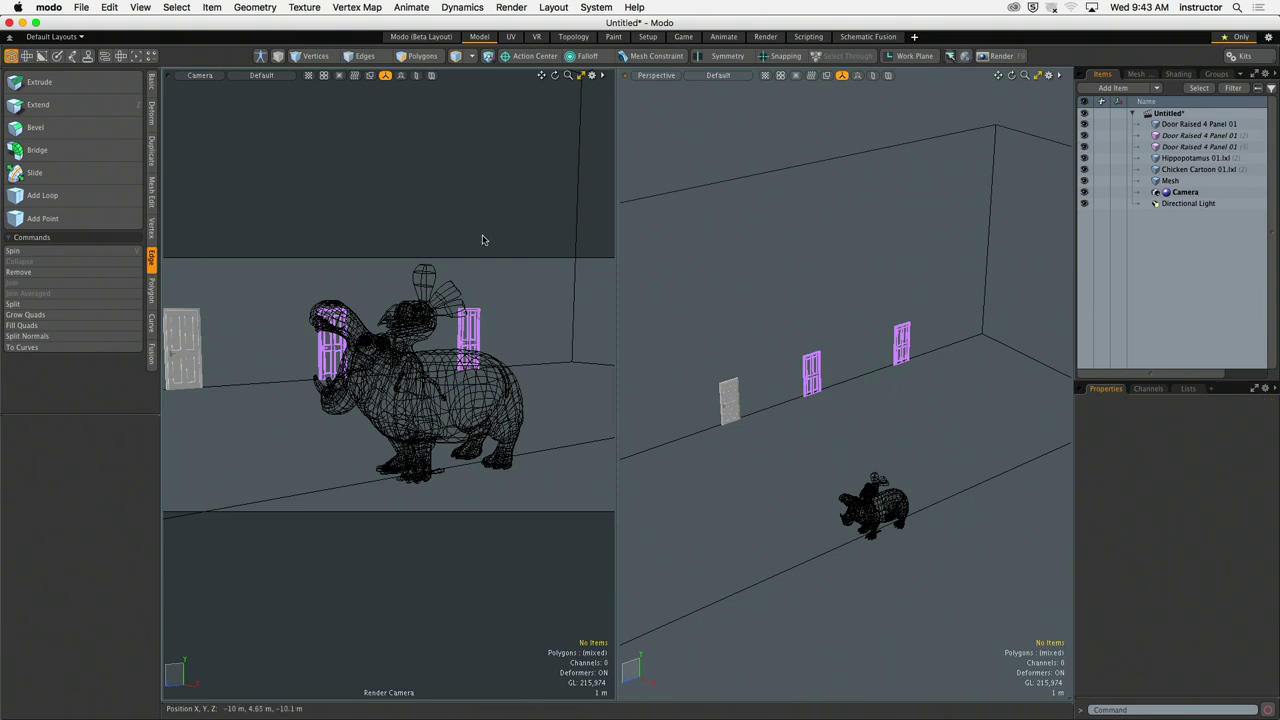
Step: Add the ReindeerHide mesh from the Floor presets to the scene
key("F6")
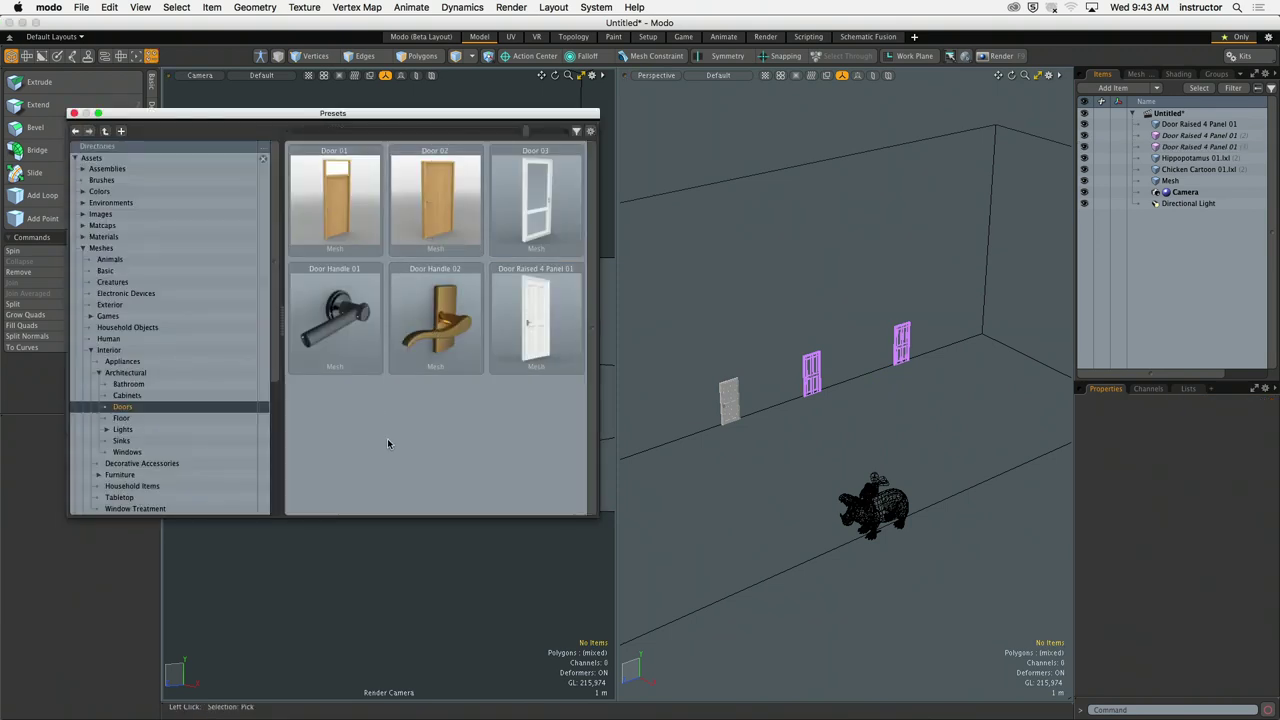
left_click(126, 418)
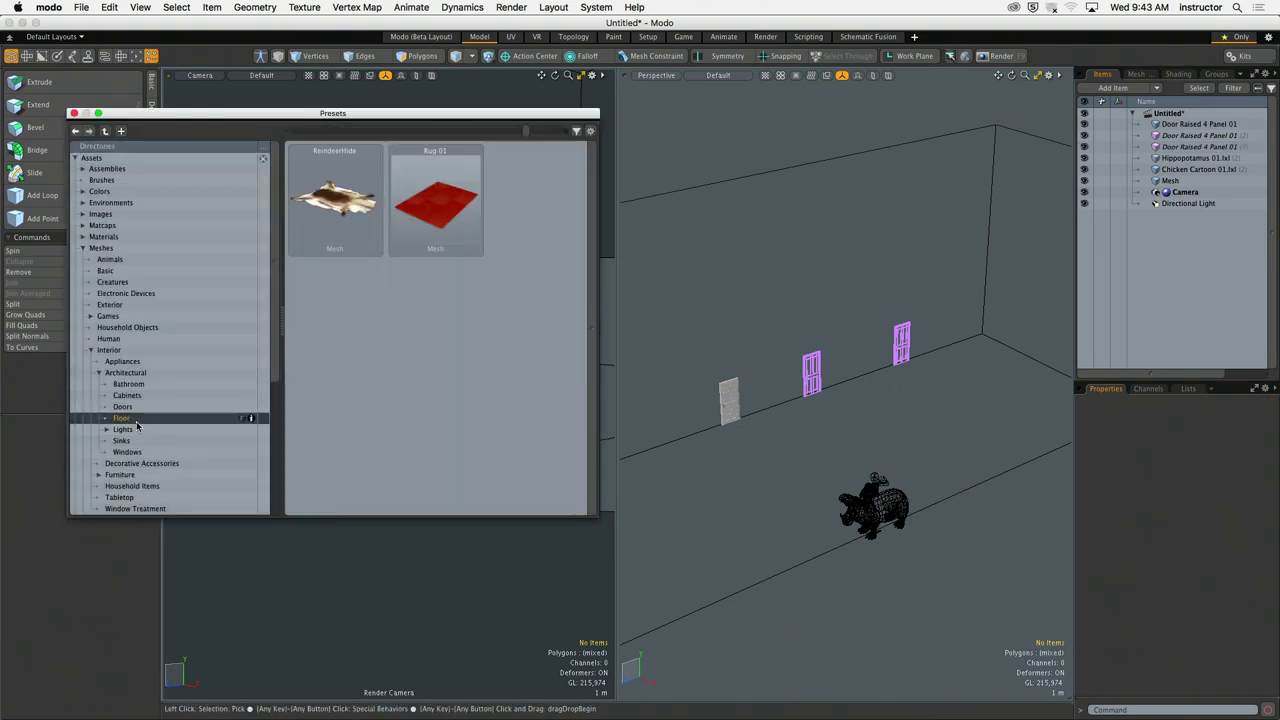
left_click(334, 200)
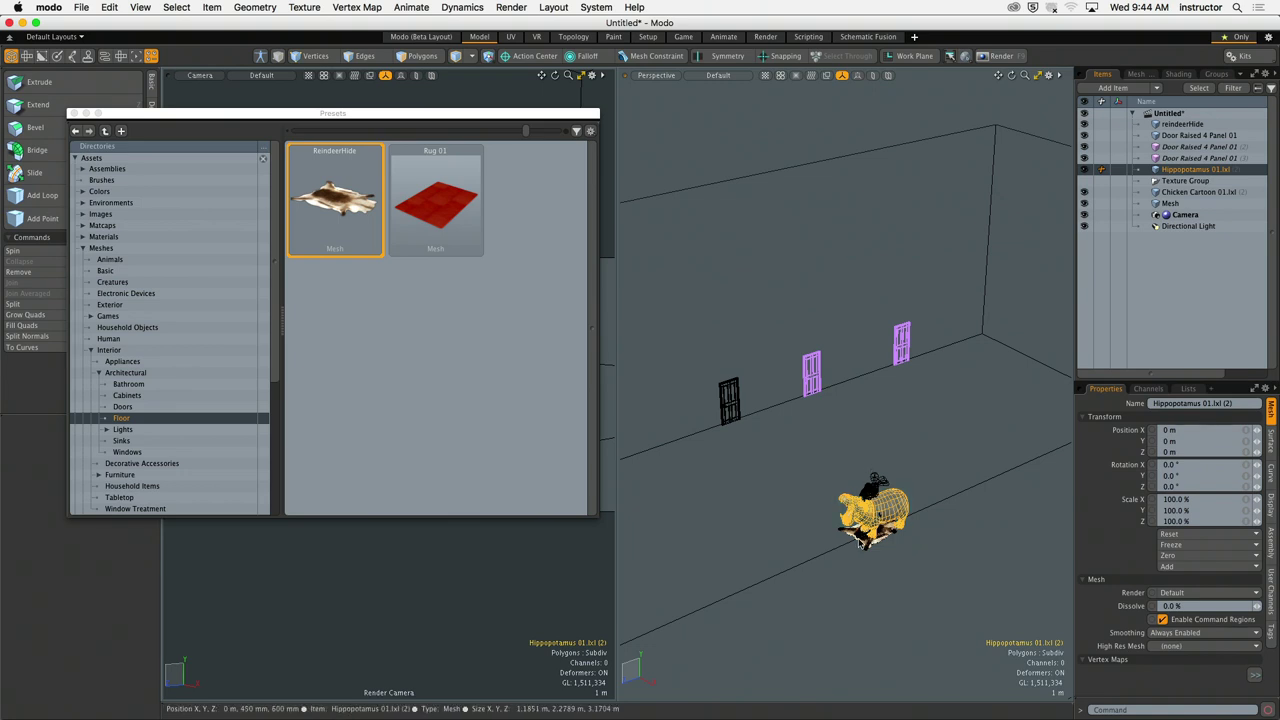
Step: Move the reindeer hide to X -9.6 m in front of the first door, and close the preset browser
left_click(872, 514)
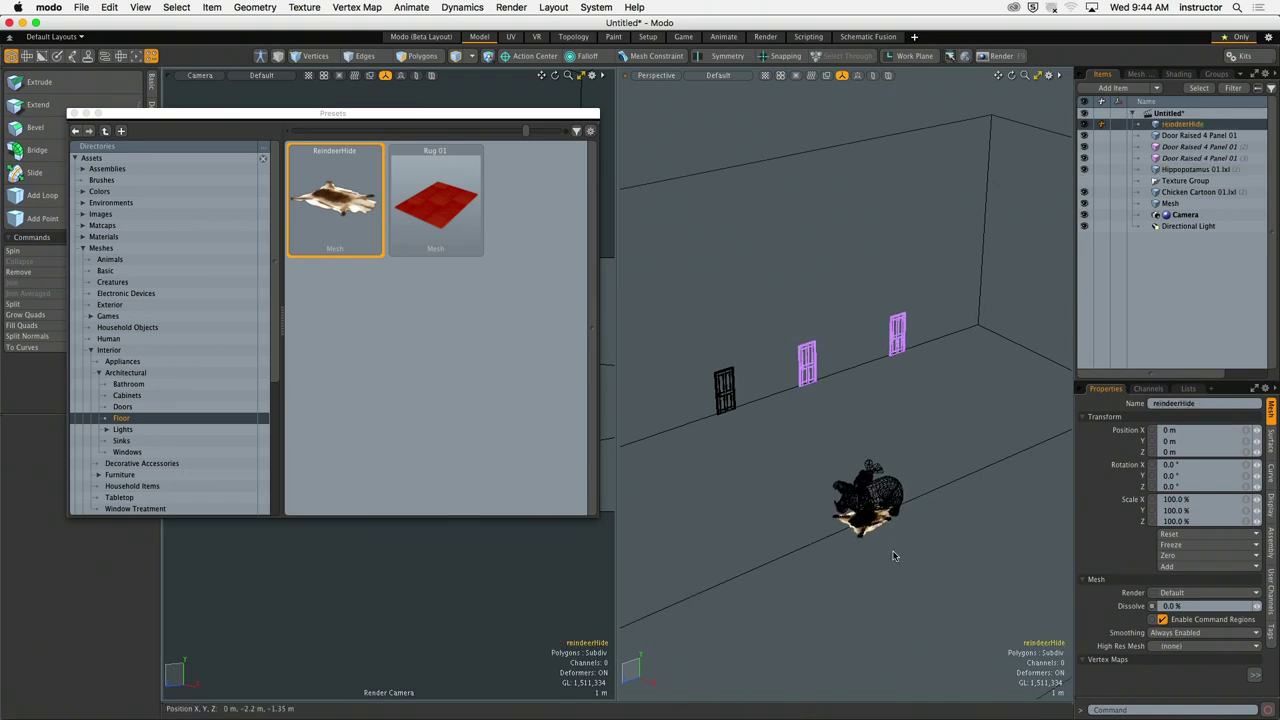
key("y")
left_click_drag(888, 551, 757, 455)
scroll(760, 440, "up", 5)
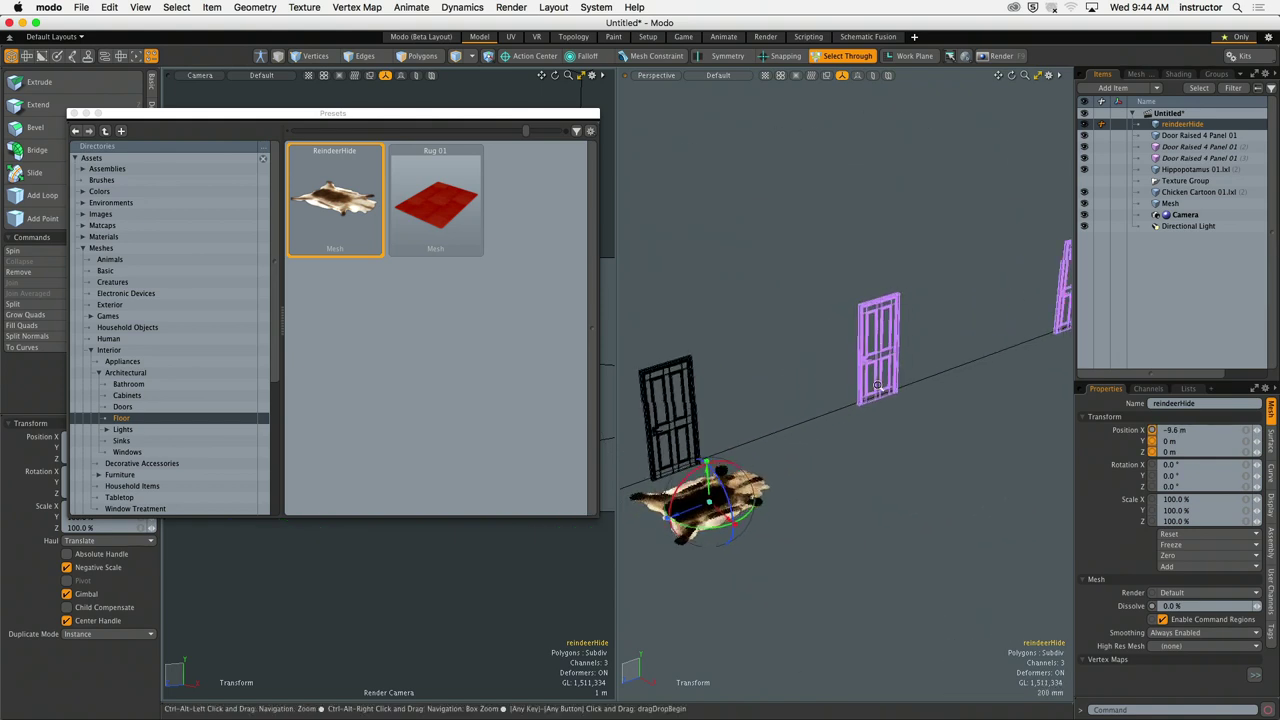
left_click(75, 114)
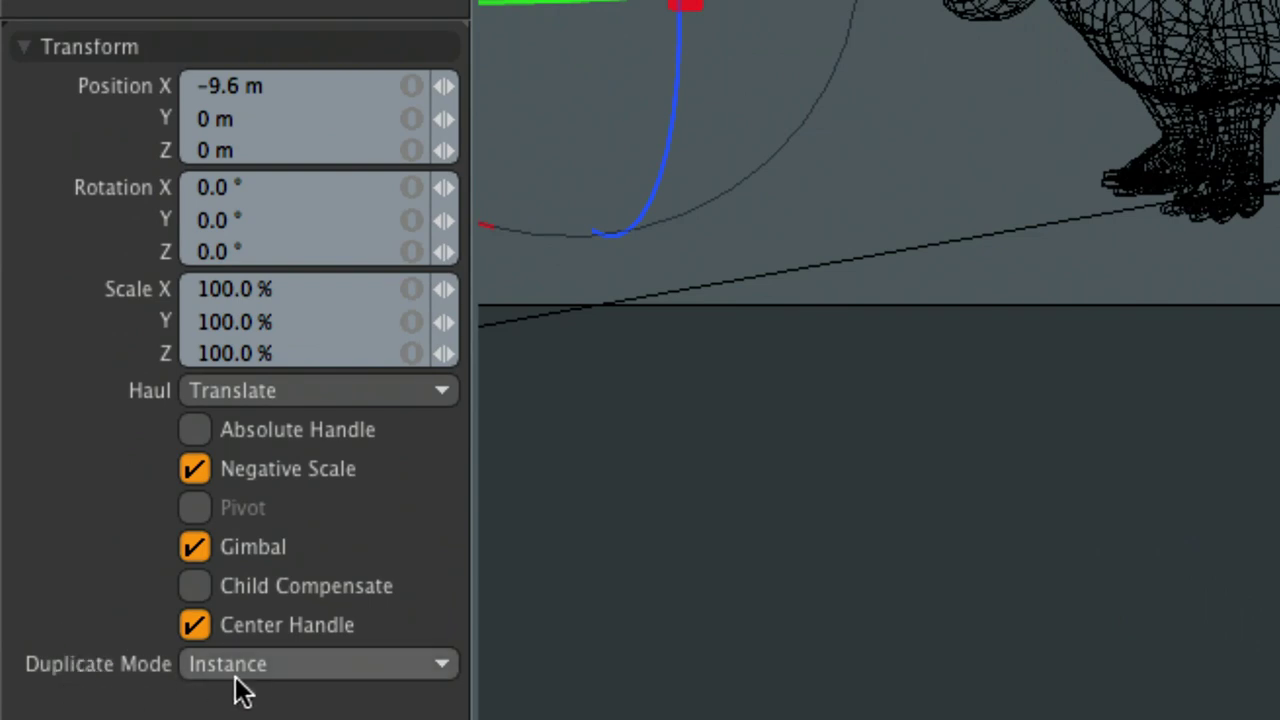
Step: Keep the duplicate mode at Instance, shift the reindeer hide to about Z 110 mm, and clear the selection
left_click(280, 680)
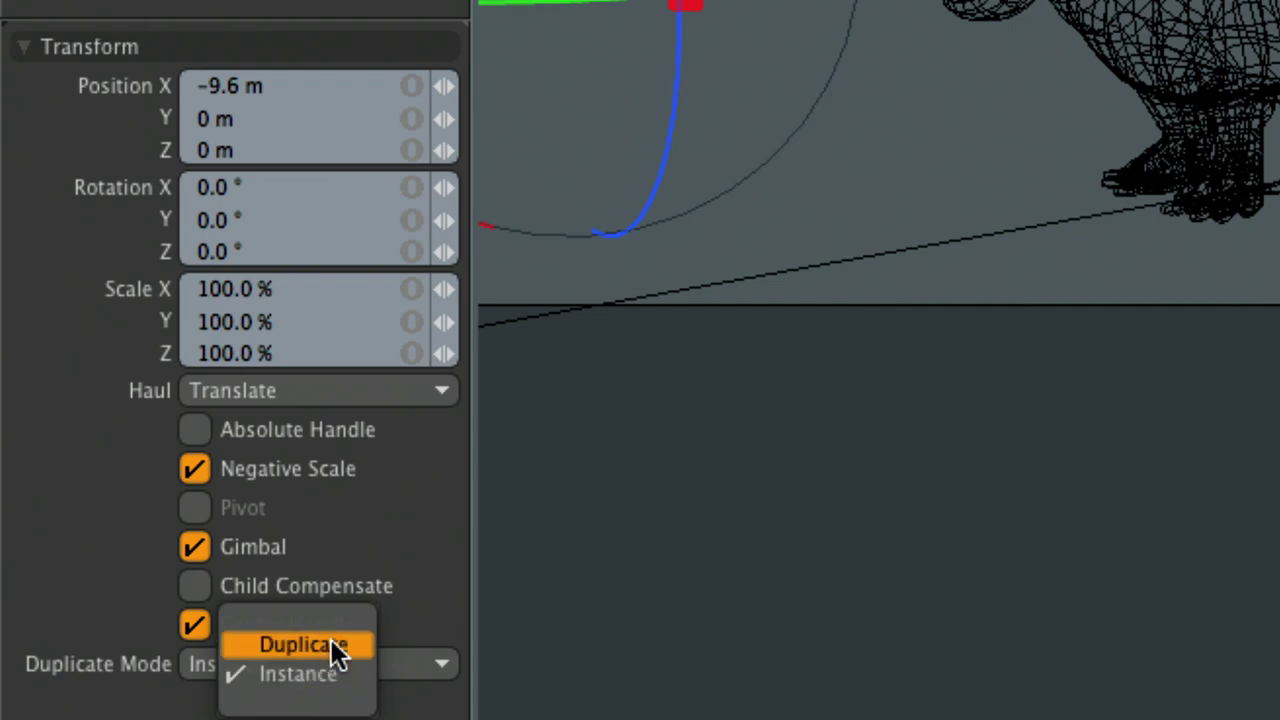
left_click(140, 600)
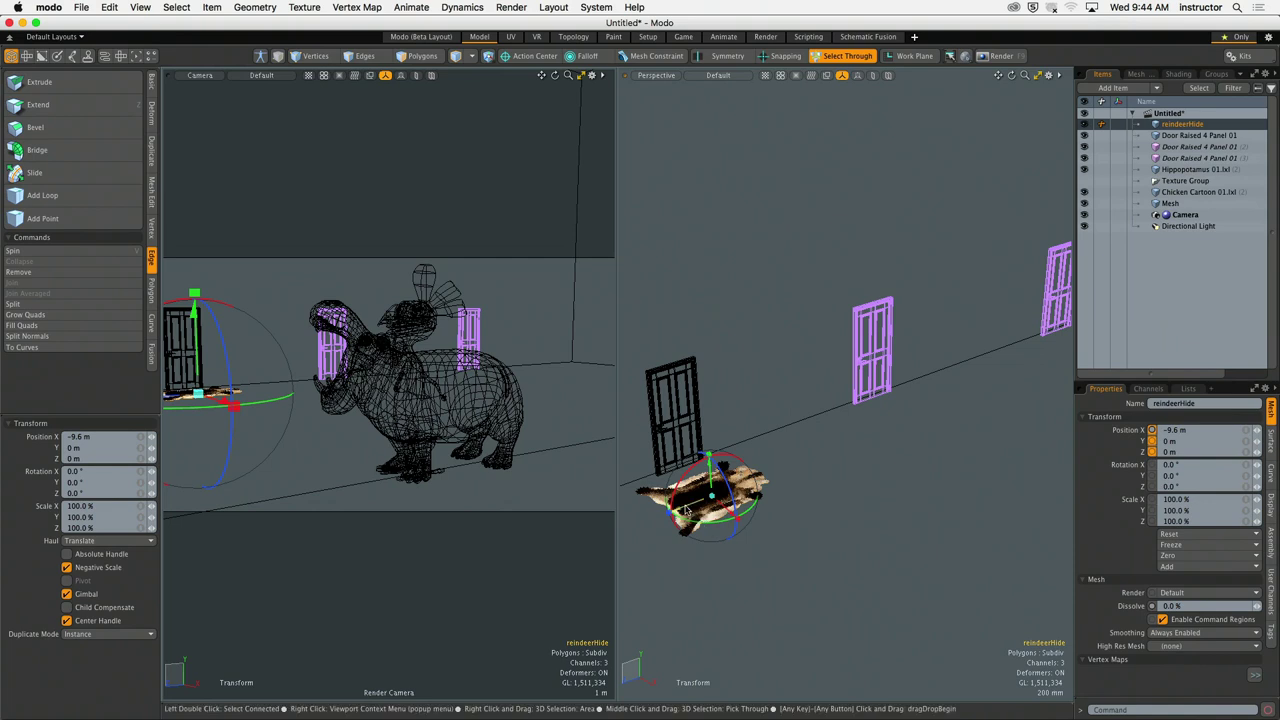
left_click_drag(830, 477, 880, 462)
left_click_drag(738, 485, 706, 497)
key("space")
left_click(740, 387)
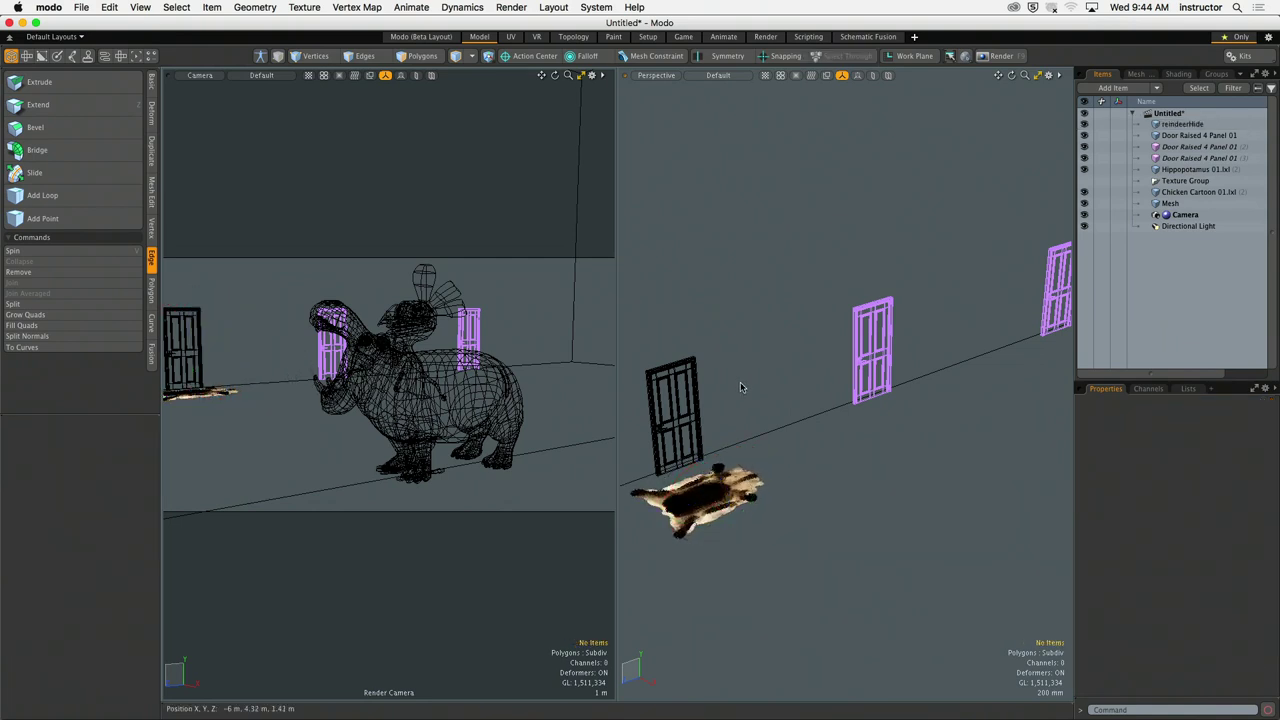
Step: Browse the Ceiling Lights, Lamps and Sconces mesh presets under Interior Architectural Lights, and close the preset browser
key("F6")
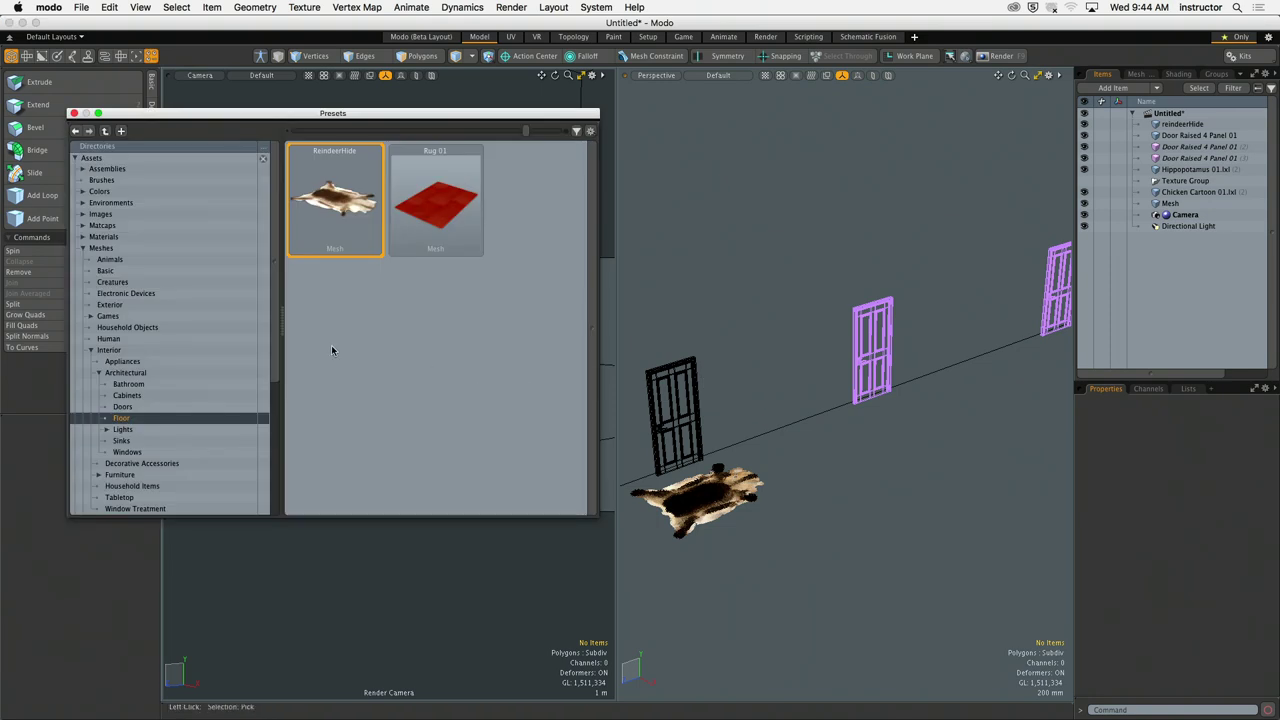
left_click(122, 429)
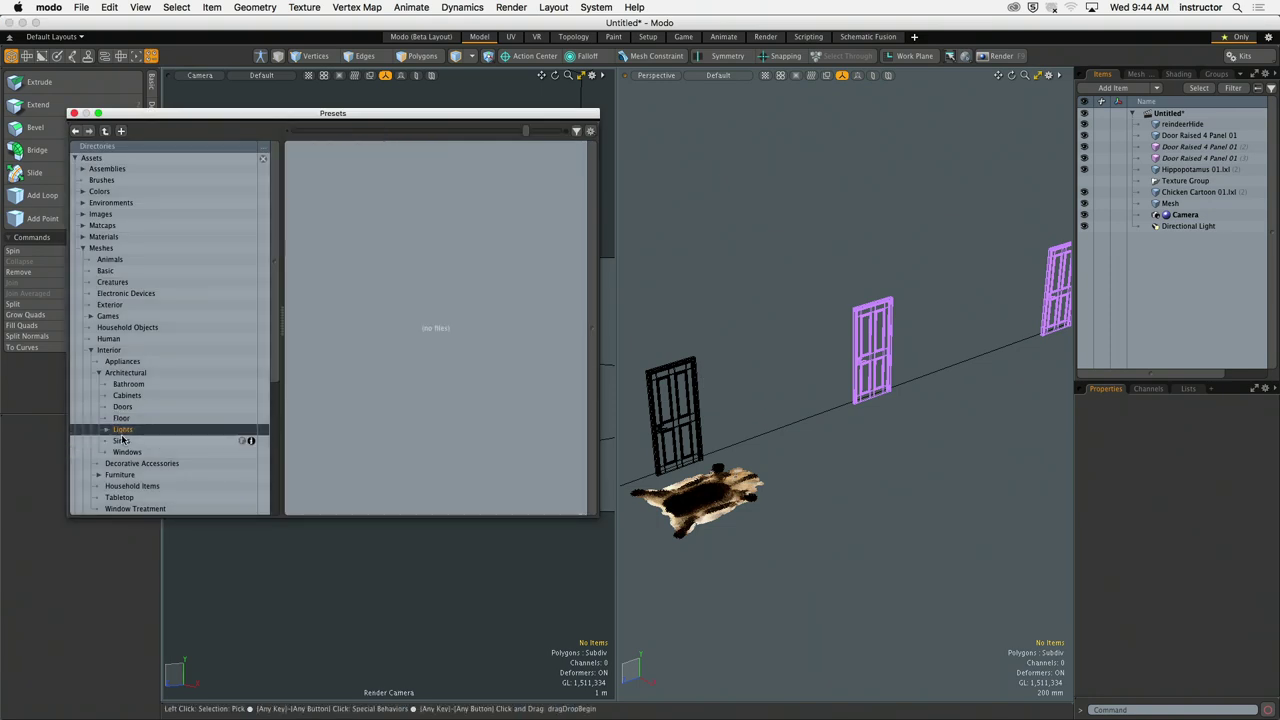
left_click(107, 430)
left_click(147, 440)
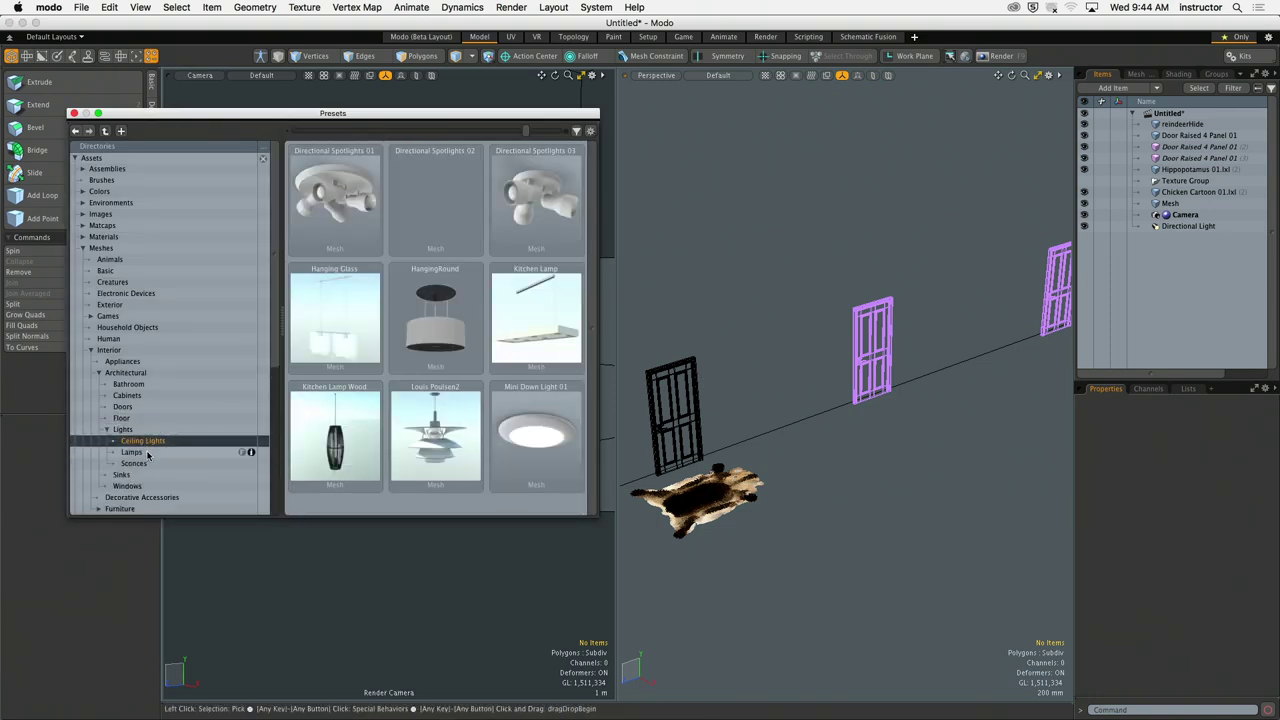
left_click(147, 455)
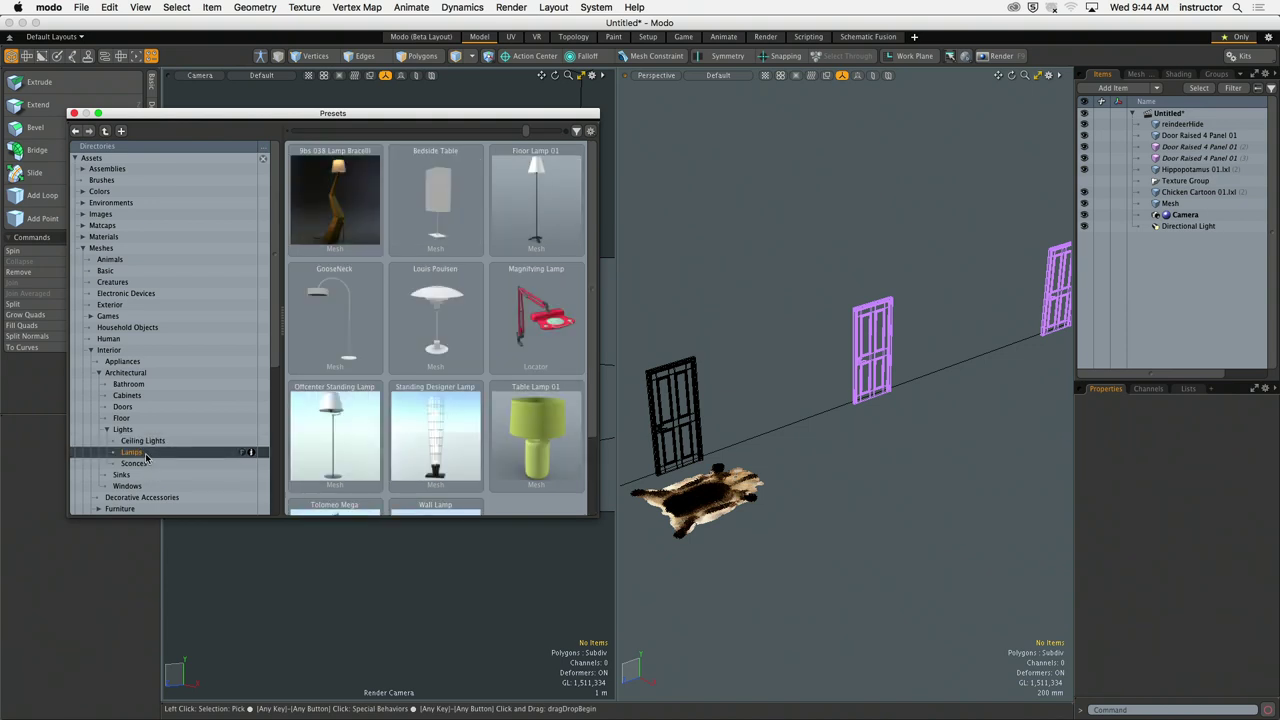
left_click_drag(595, 291, 590, 373)
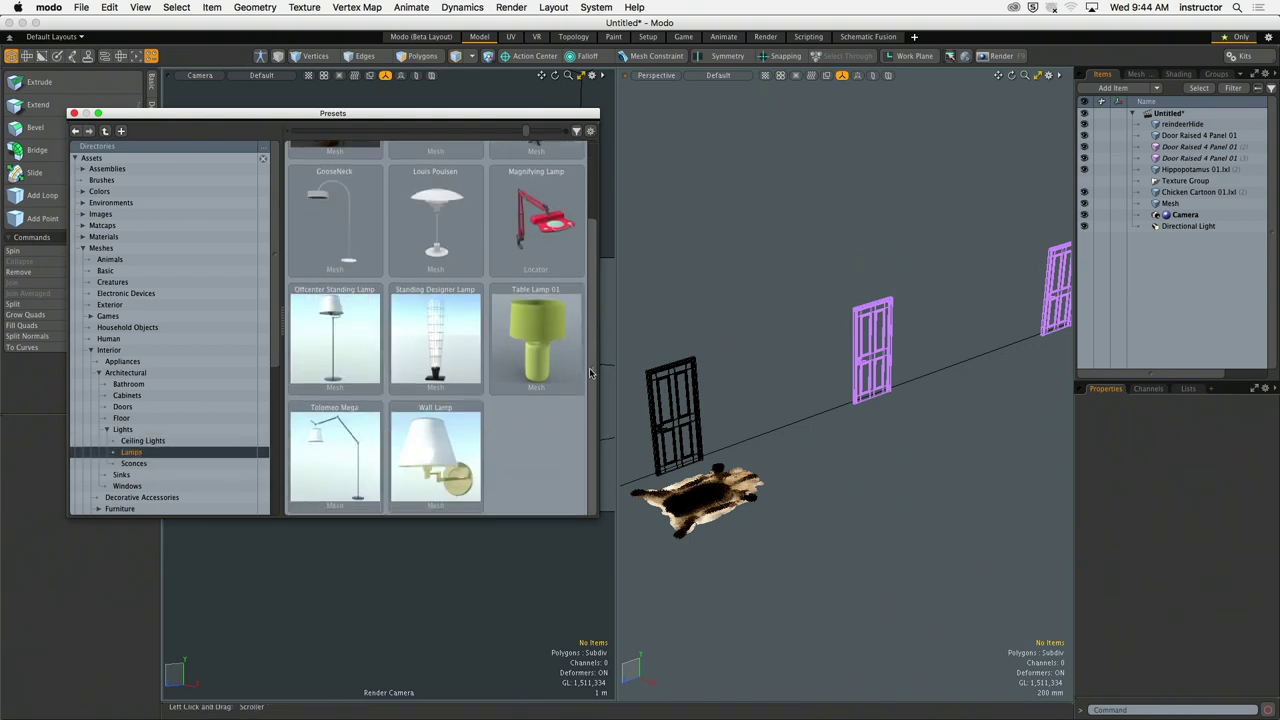
left_click(134, 463)
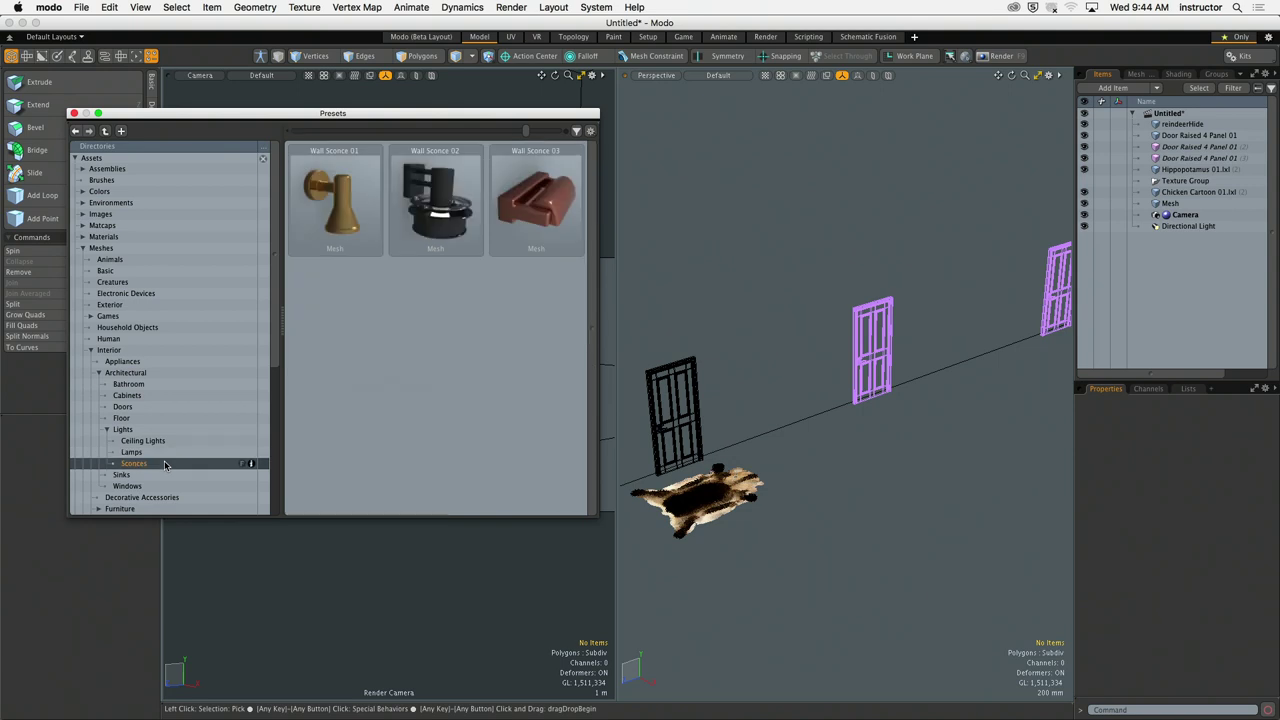
left_click(74, 113)
Step: Move the reindeer hide along the floor to about X -9.23 m and Z -420 mm, and clear the selection
left_click_drag(533, 443, 518, 430, "alt")
left_click(728, 527)
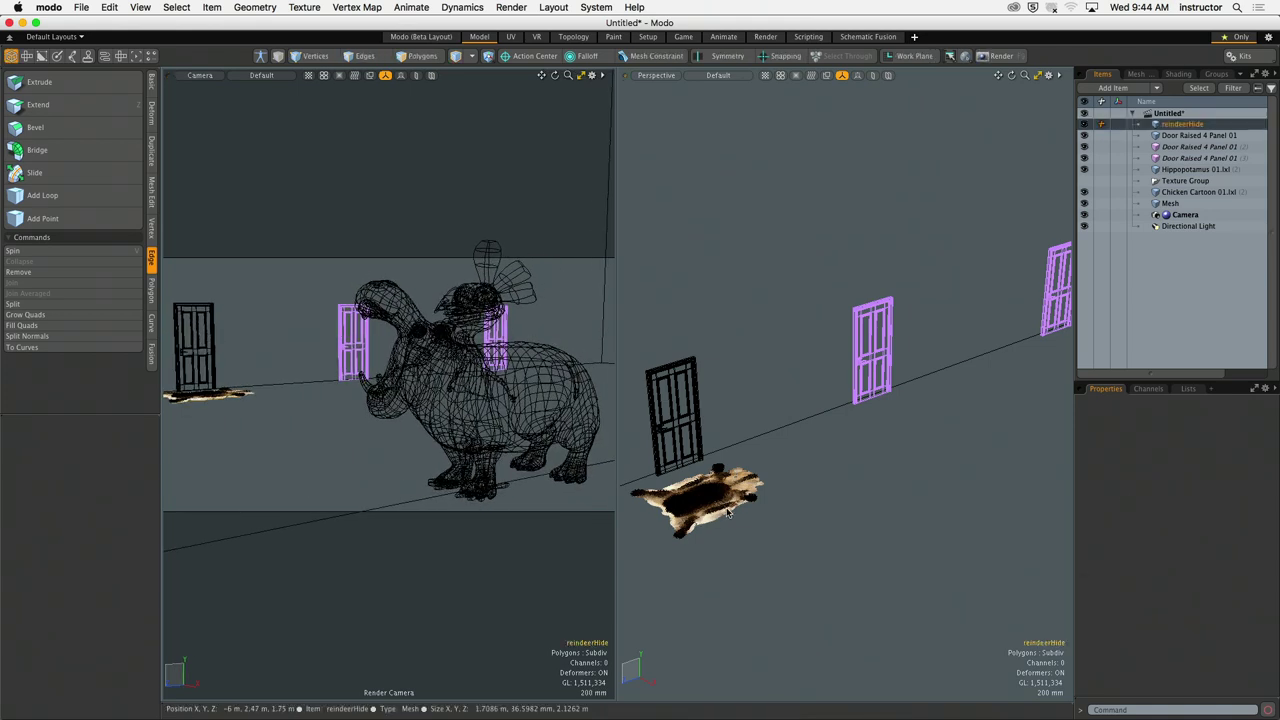
key("y")
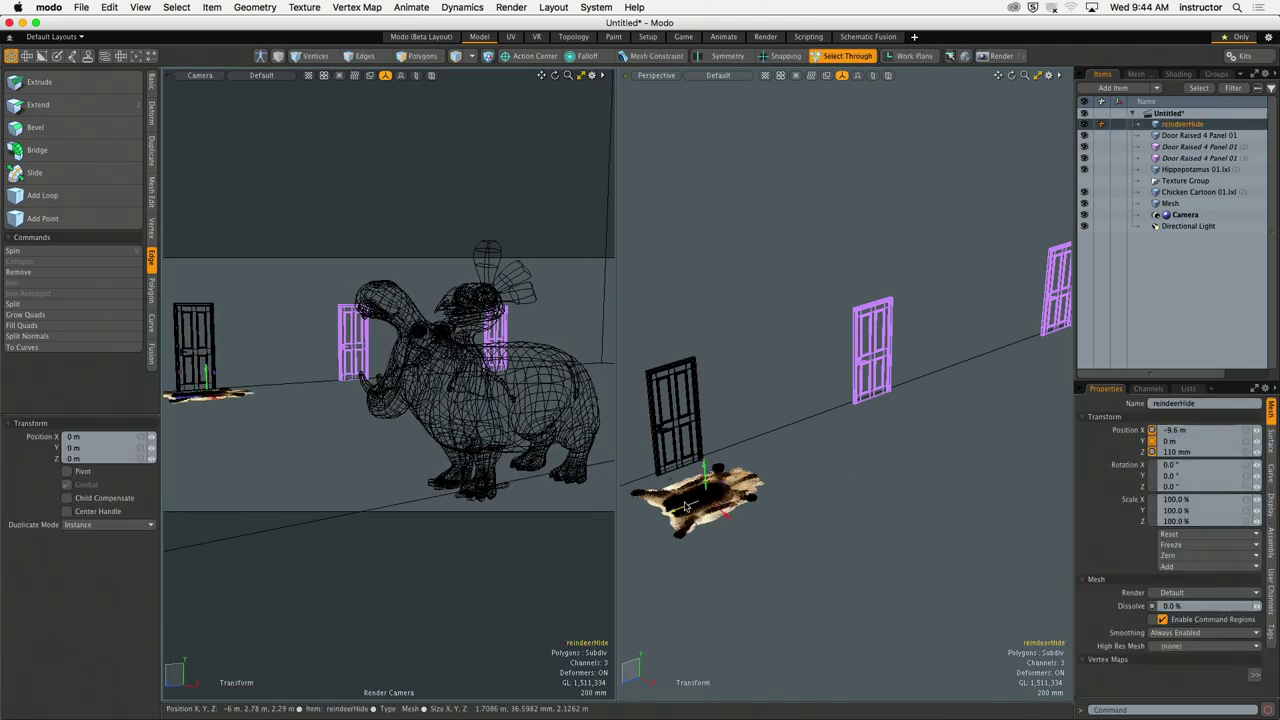
left_click_drag(698, 510, 748, 470)
key("space")
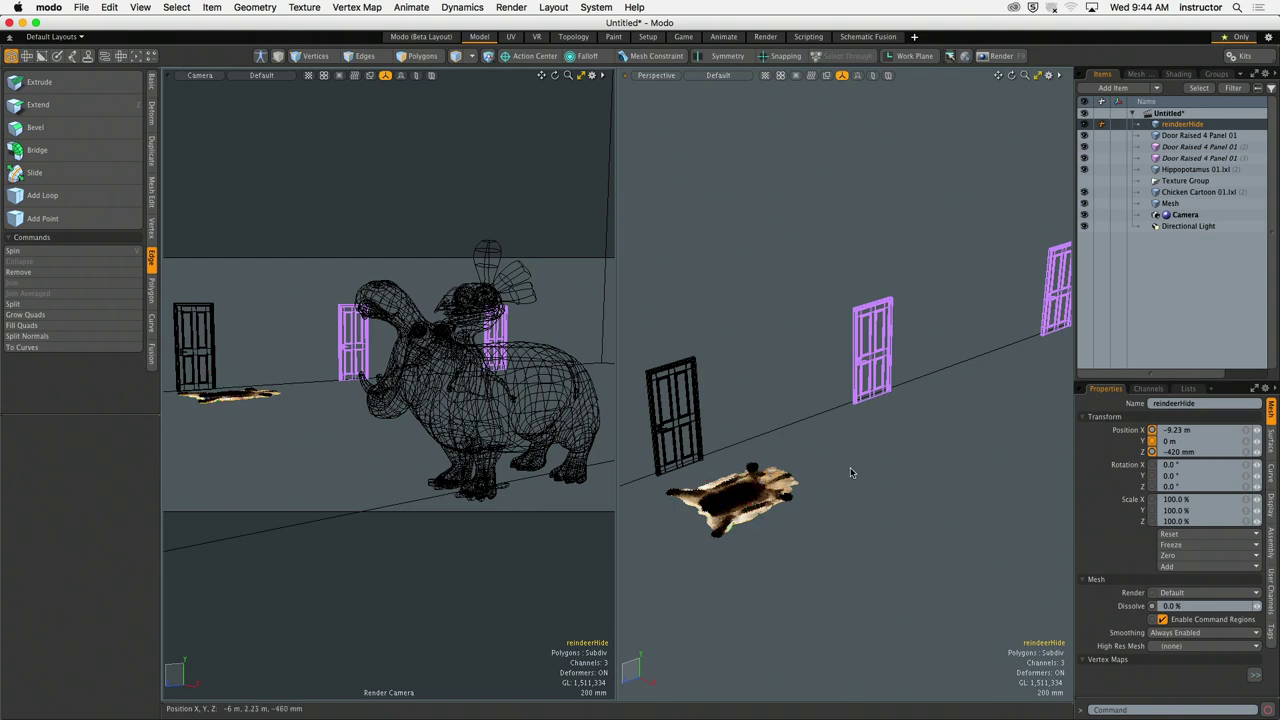
left_click(850, 472)
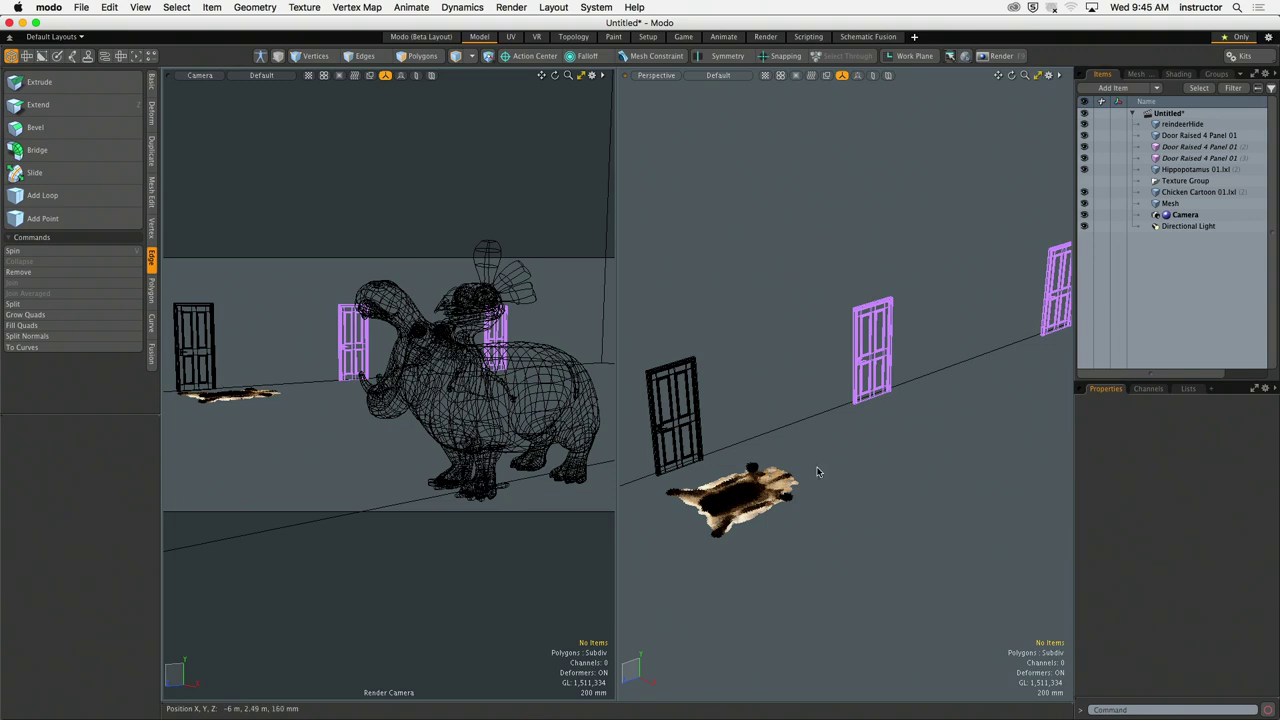
Step: Move the hippopotamus along Z to about 4.8 m, out from under the chicken and away from the centre of the set
scroll(815, 472, "down", 3)
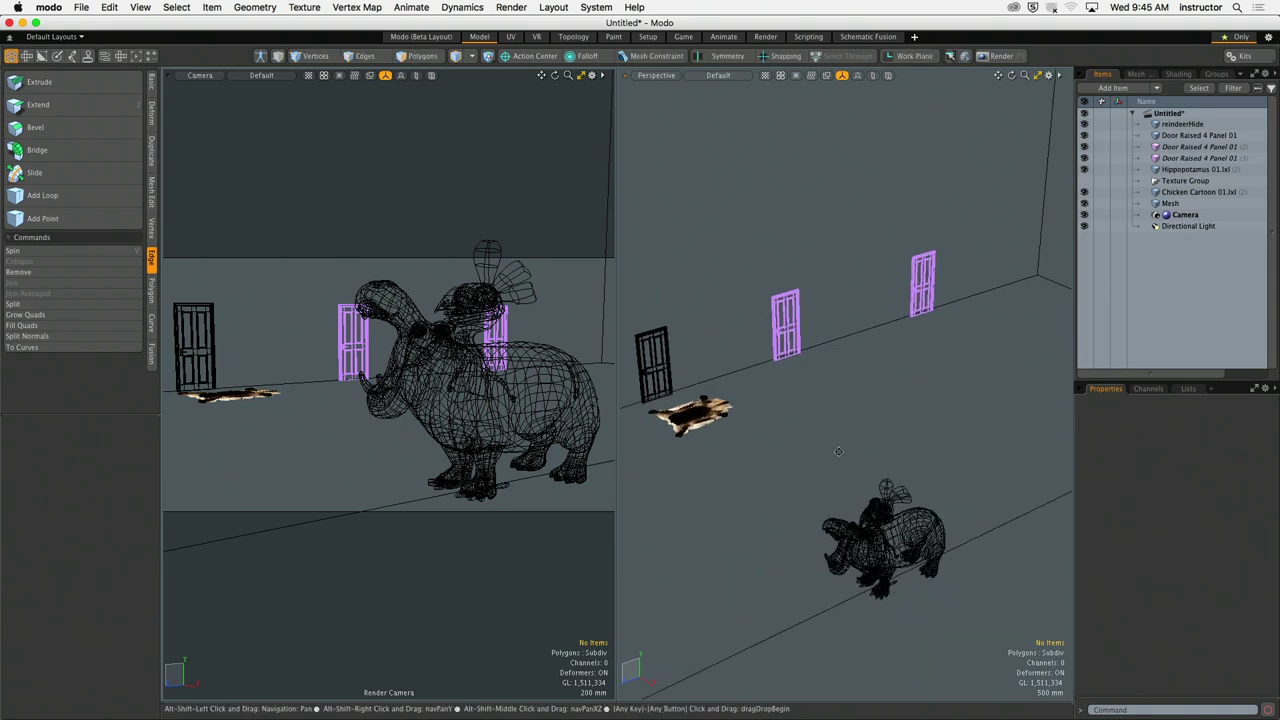
left_click(905, 570)
key("y")
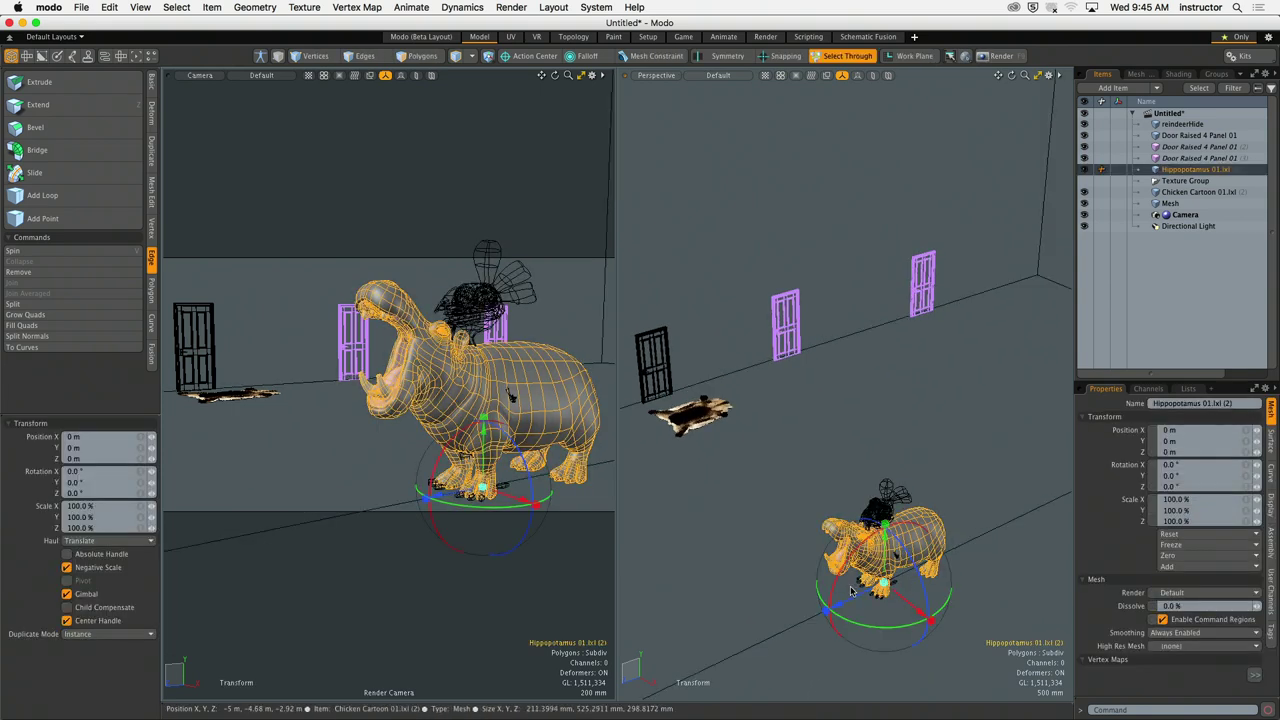
left_click_drag(850, 604, 775, 650)
left_click_drag(860, 640, 850, 690)
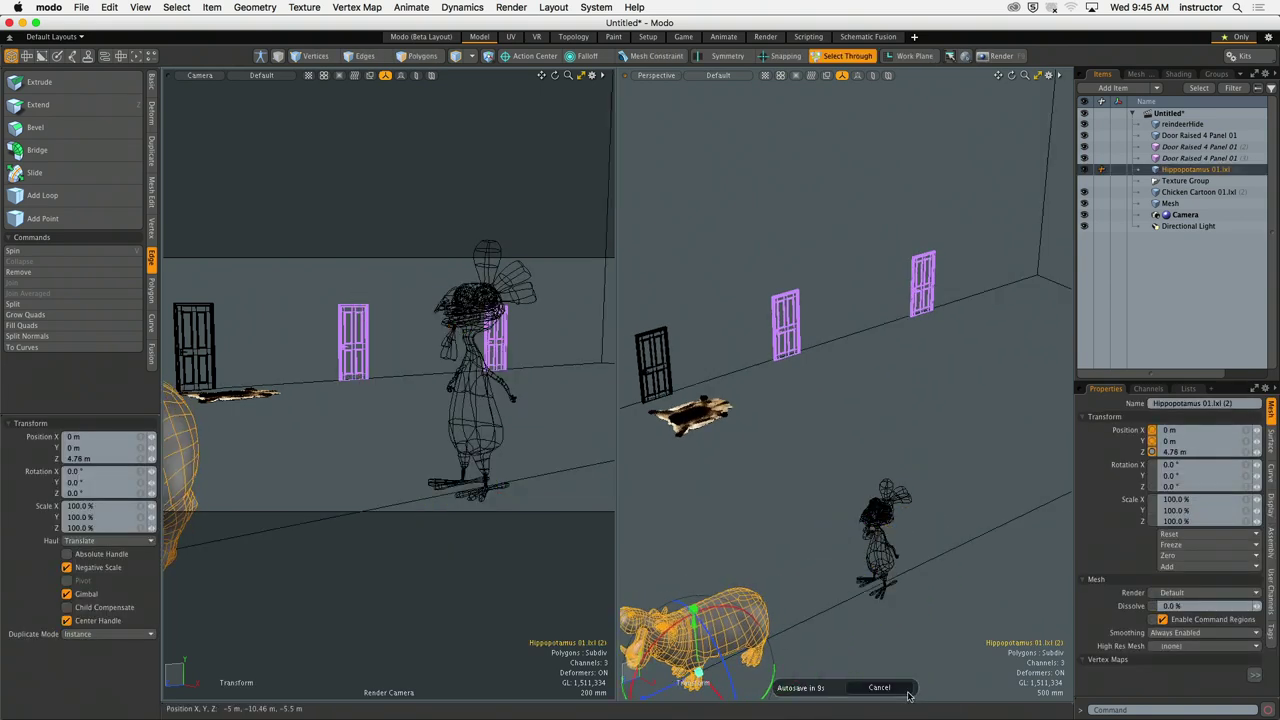
left_click_drag(835, 560, 767, 522, "alt+shift")
Step: Leave no items selected and frame the chicken's head in close-up through the render camera in an enlarged camera view
left_click(500, 380)
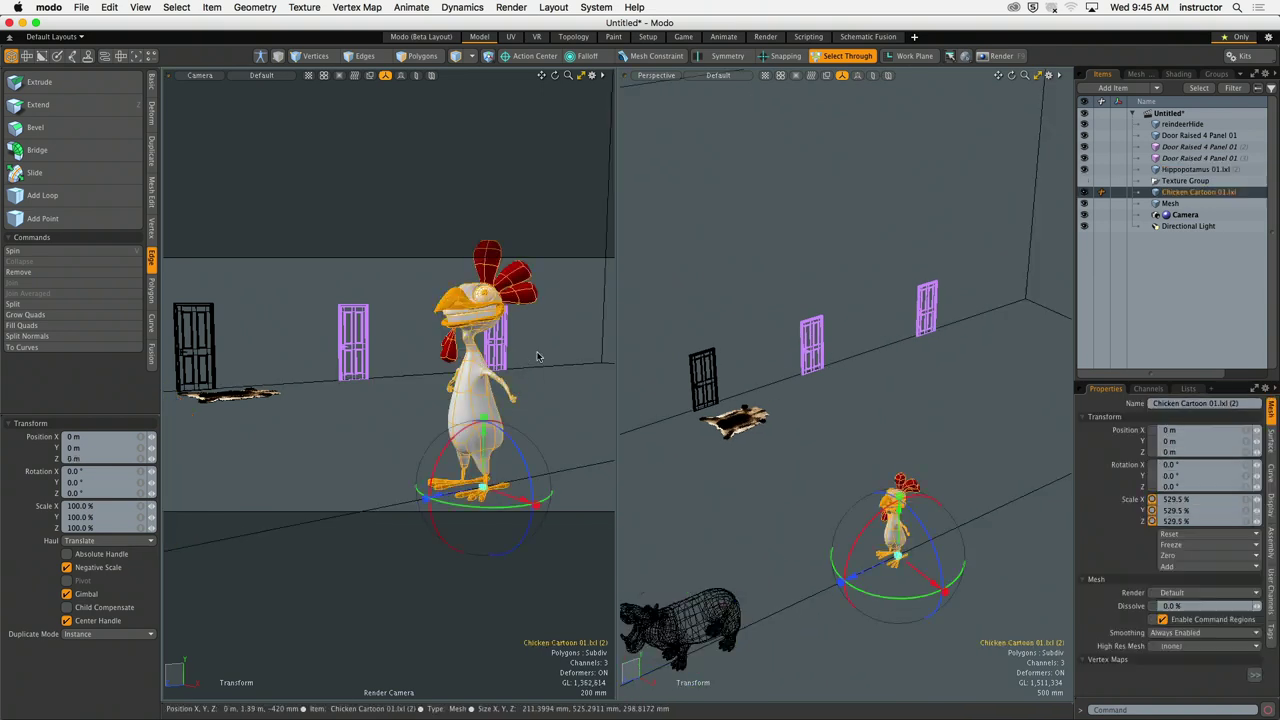
left_click(537, 366)
left_click_drag(537, 366, 962, 425, "ctrl+alt")
left_click_drag(790, 422, 775, 471, "alt")
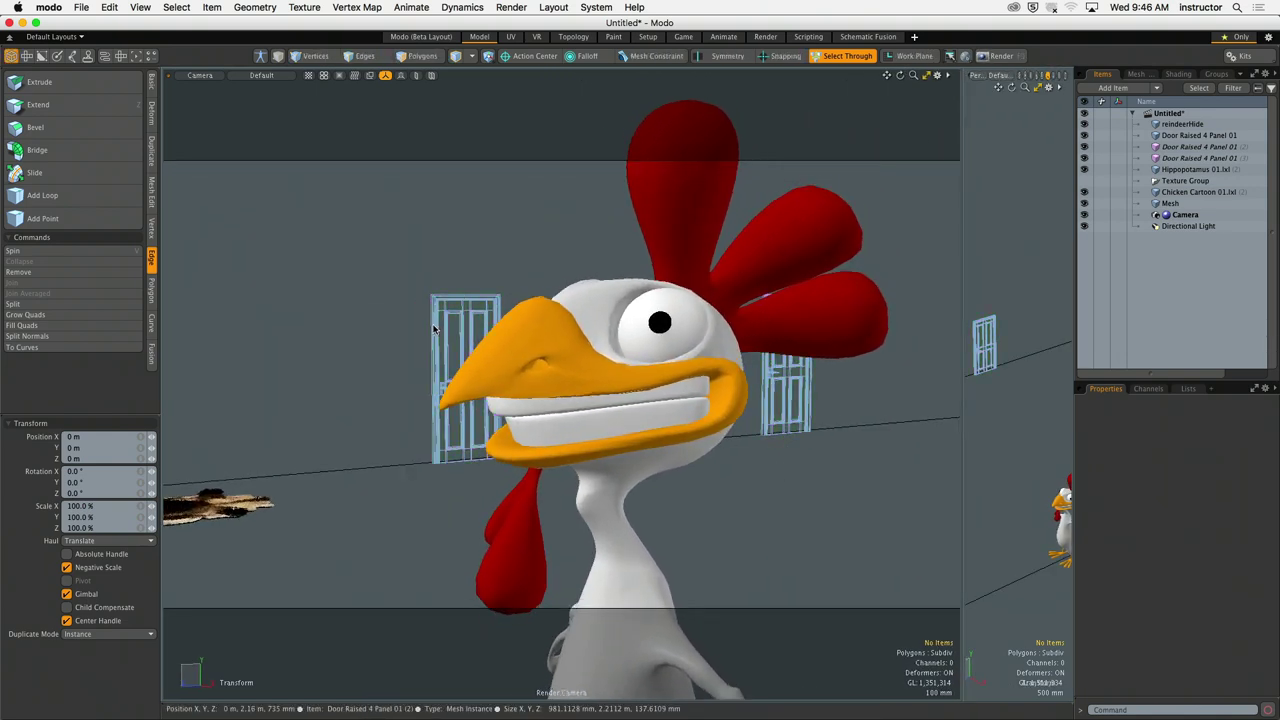
Step: Make inactive meshes display the same as active ones in the camera view, and select the room mesh
key("o")
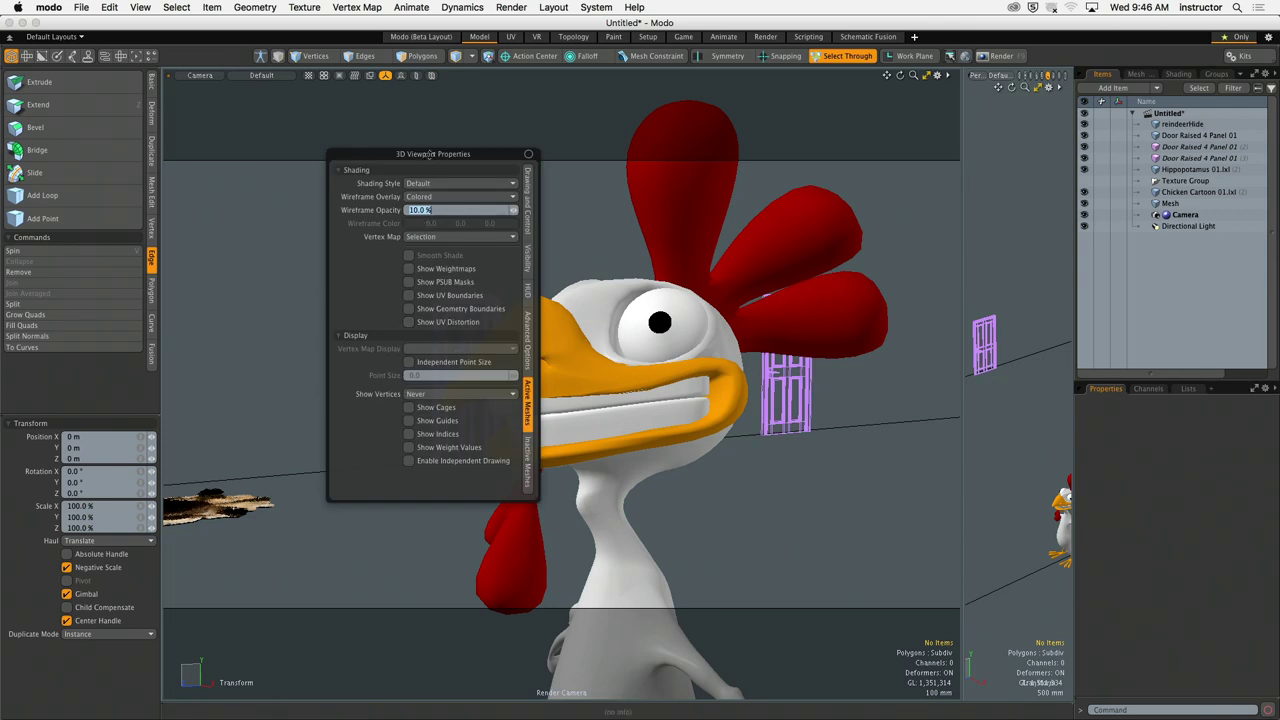
left_click(537, 485)
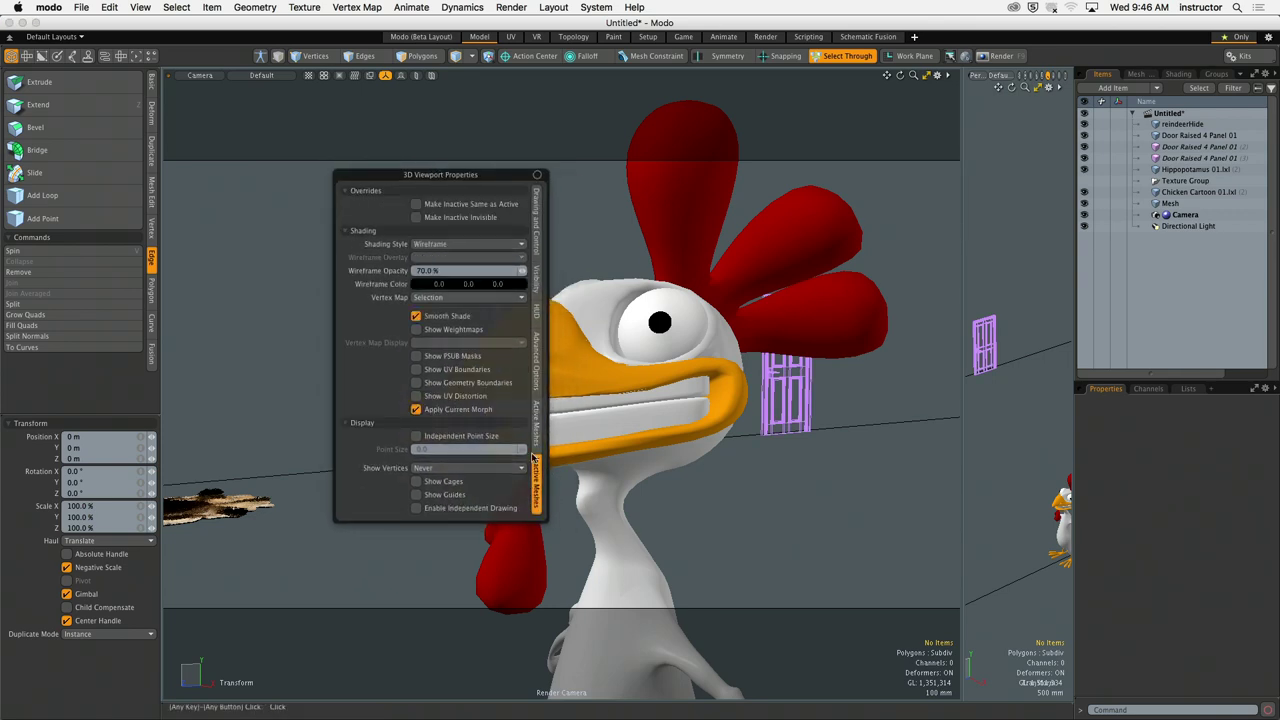
left_click(449, 205)
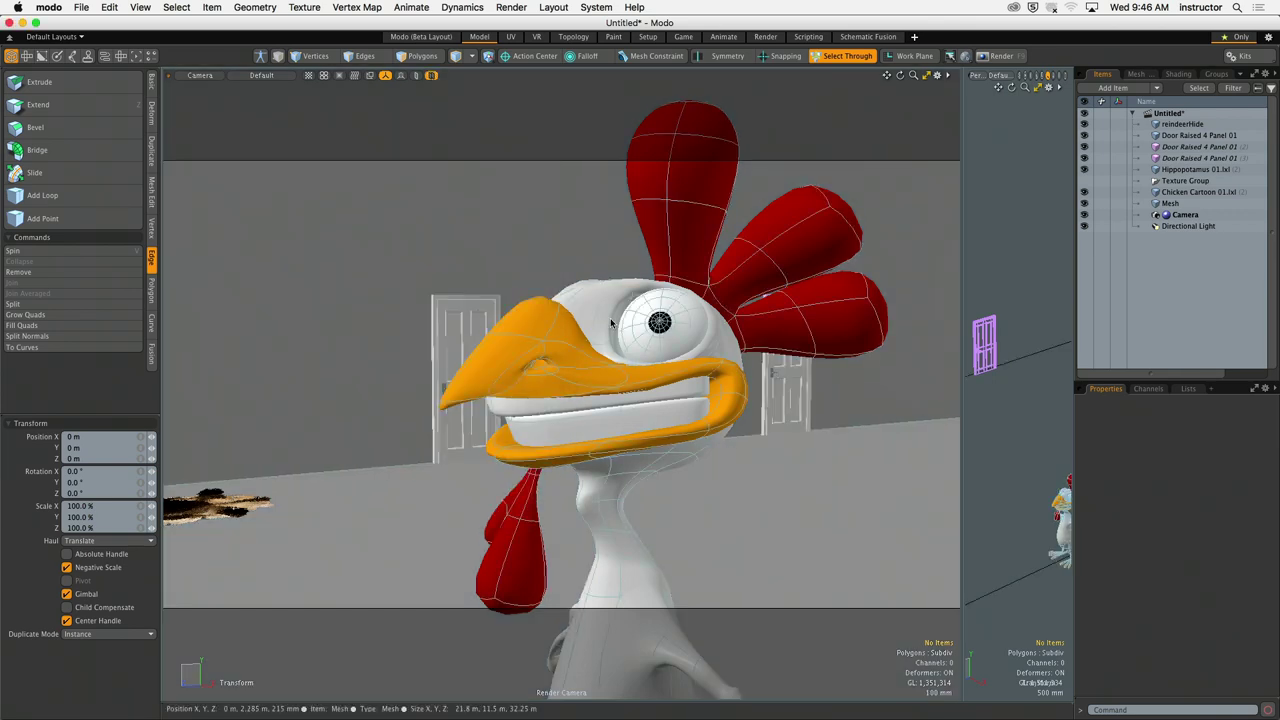
left_click(797, 479)
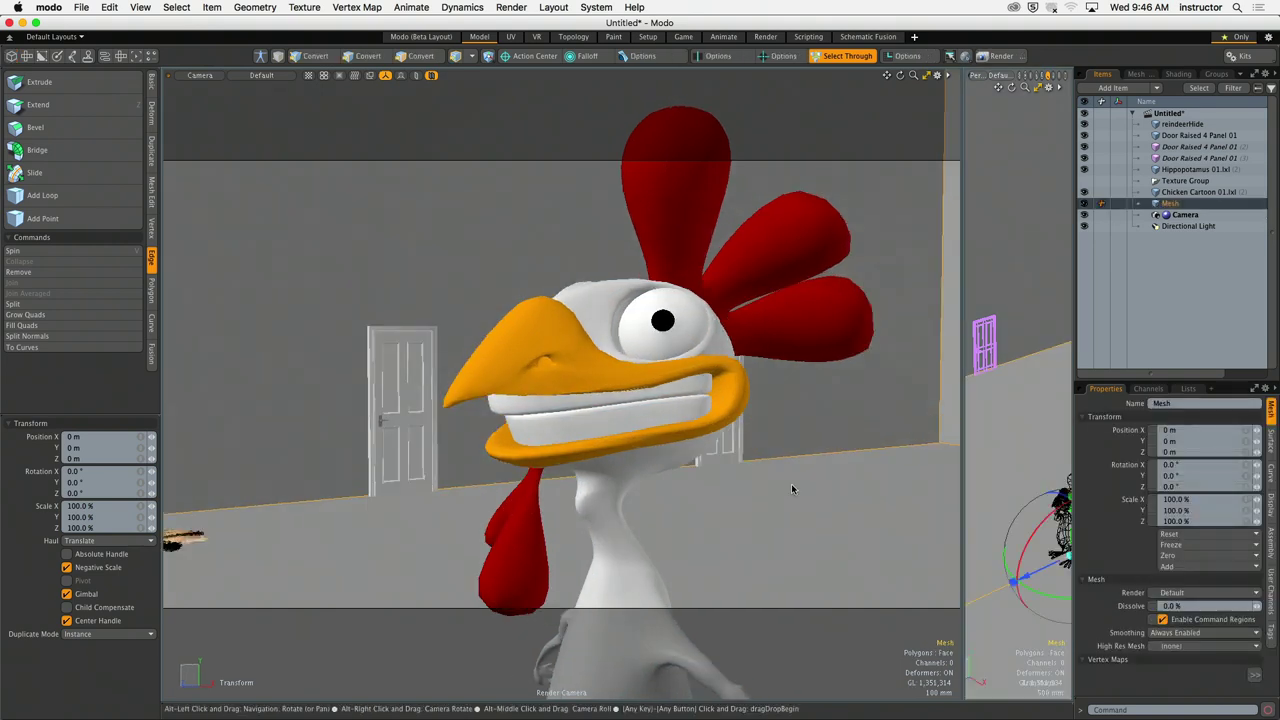
left_click_drag(790, 493, 735, 499, "alt")
Step: Set the wireframe overlay for active meshes to None in the camera view
key("o")
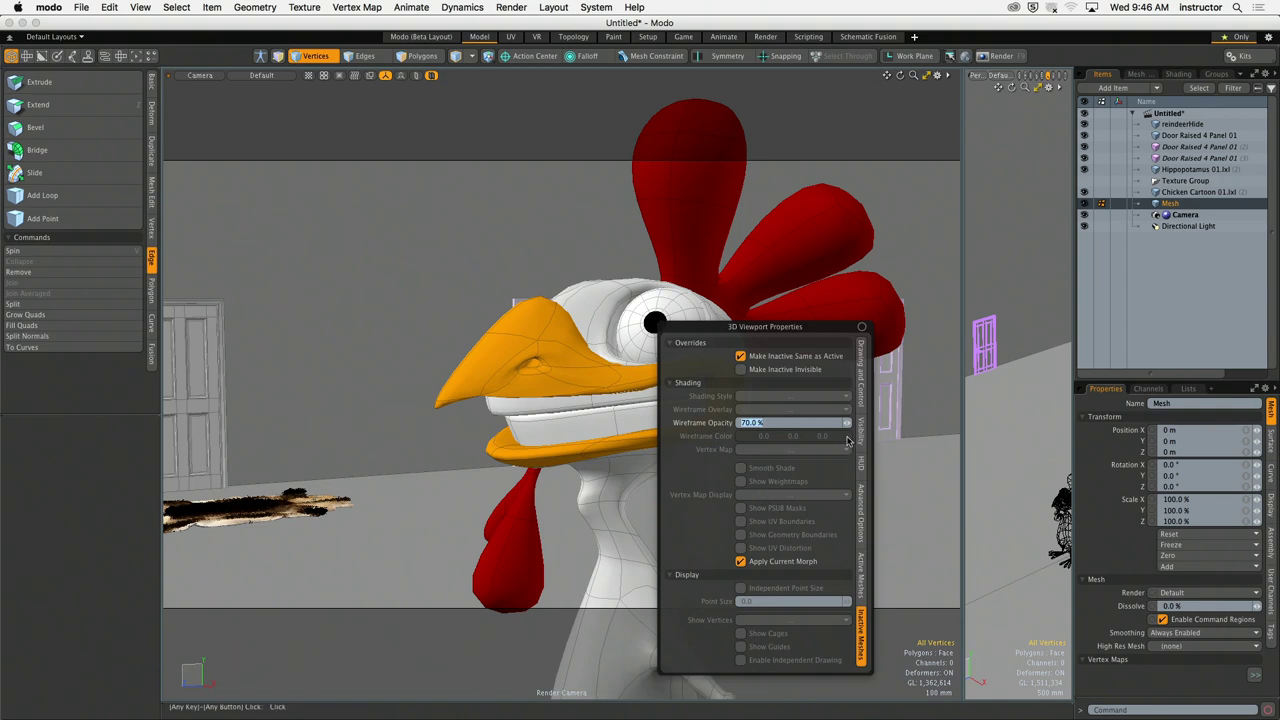
left_click(859, 560)
left_click(790, 369)
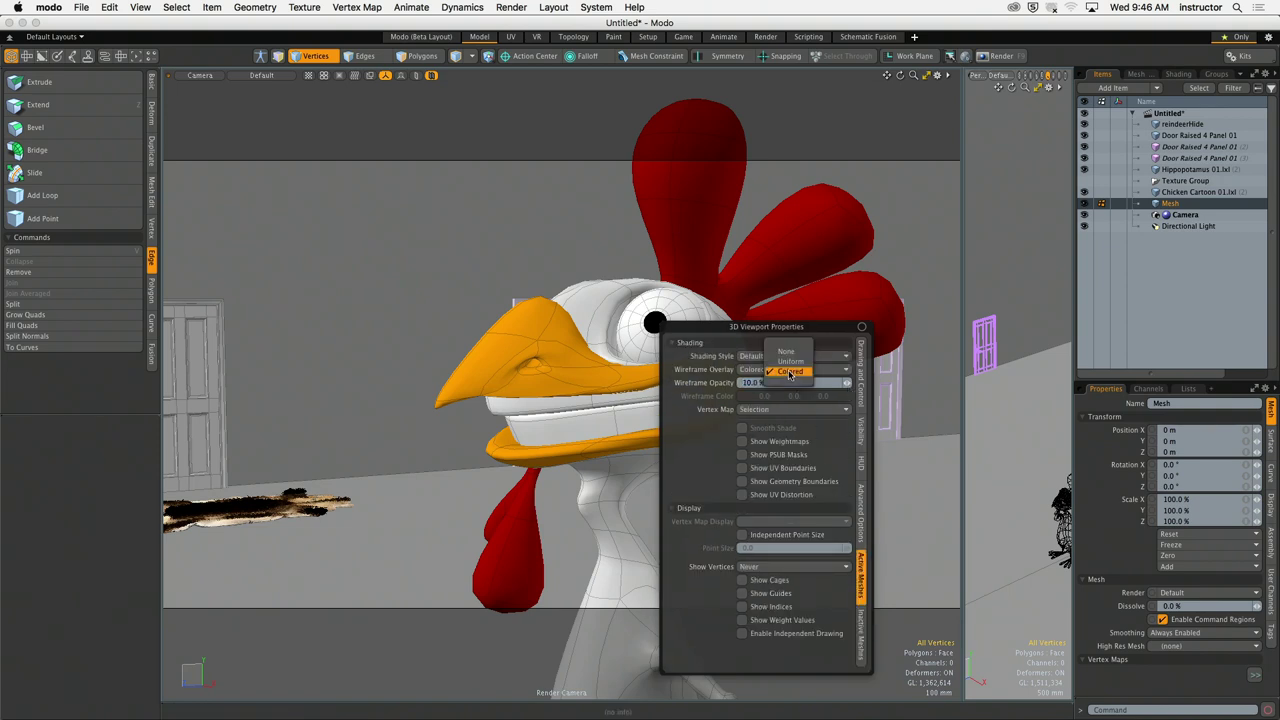
left_click(786, 356)
left_click_drag(366, 380, 381, 386, "alt+shift")
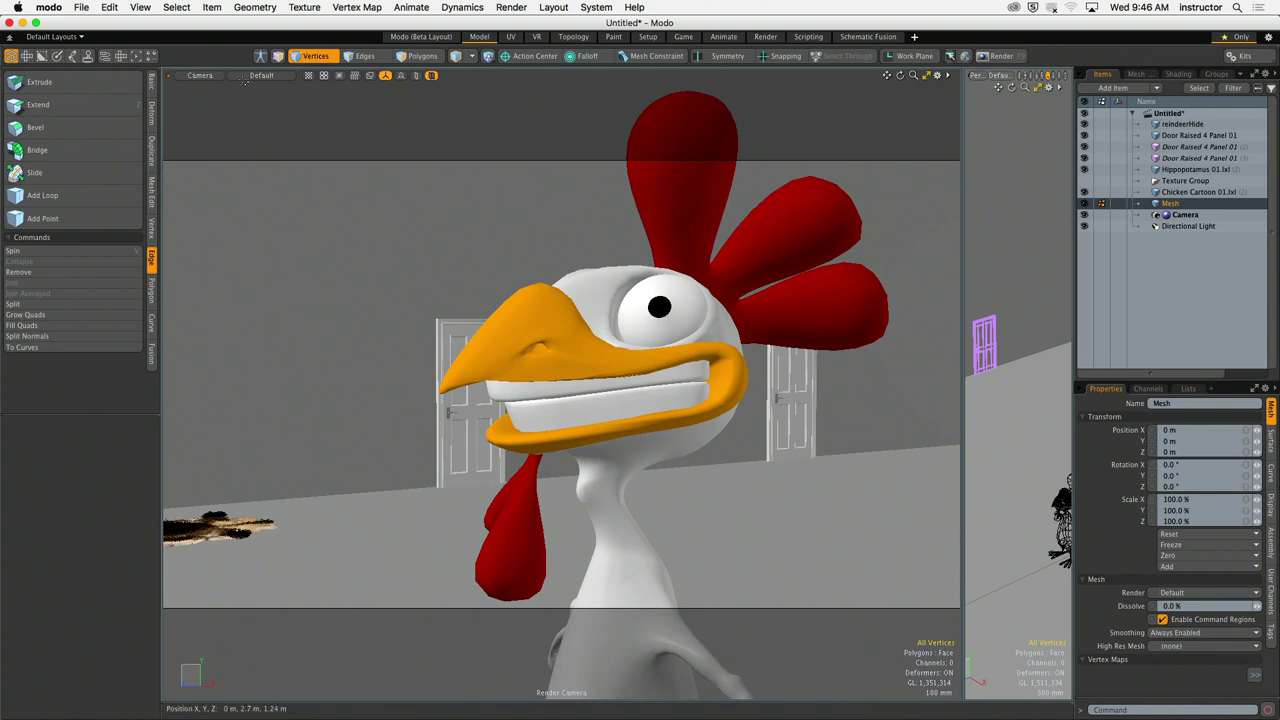
Step: Switch the camera view's shading to Advanced and swing the render camera around the chicken
left_click(243, 77)
left_click(248, 163)
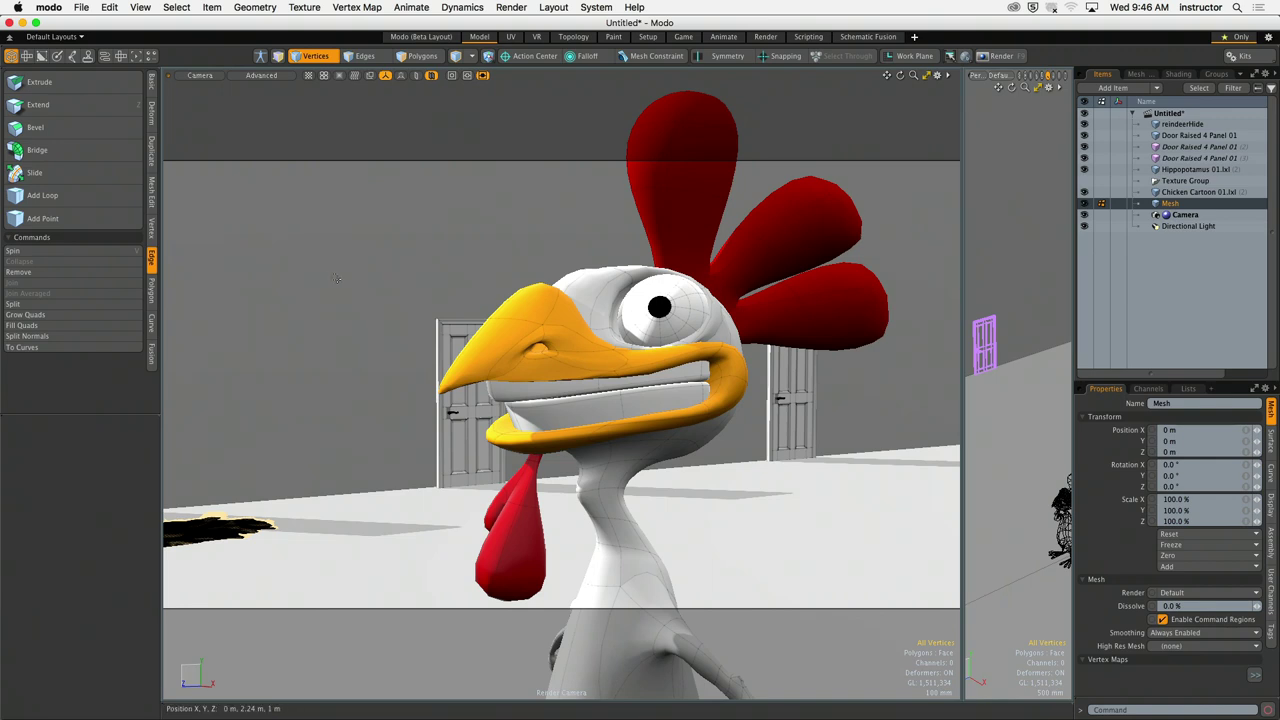
mouse_move(346, 280)
left_mouse_down("alt")
mouse_move(451, 304)
mouse_move(343, 292)
mouse_move(366, 293)
left_mouse_up("alt")
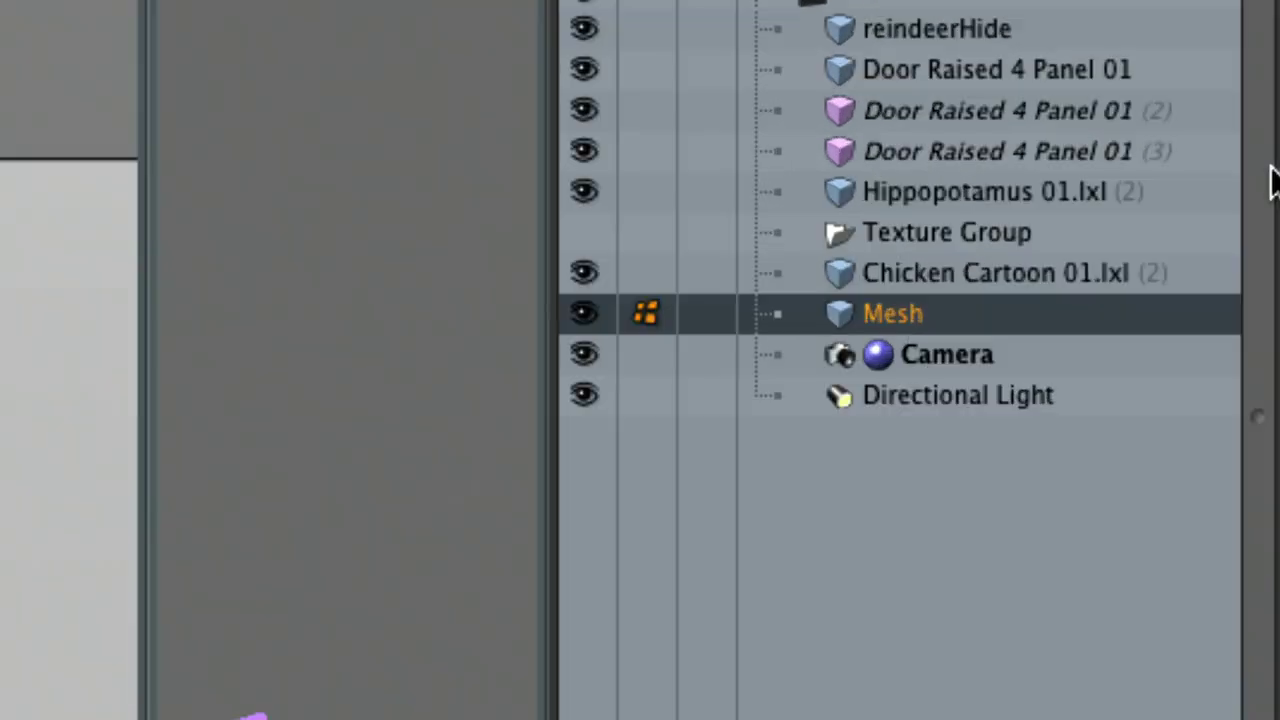
Step: Select the camera and examine its depth of field, motion blur and projection settings, including the focal length
left_click(1134, 355)
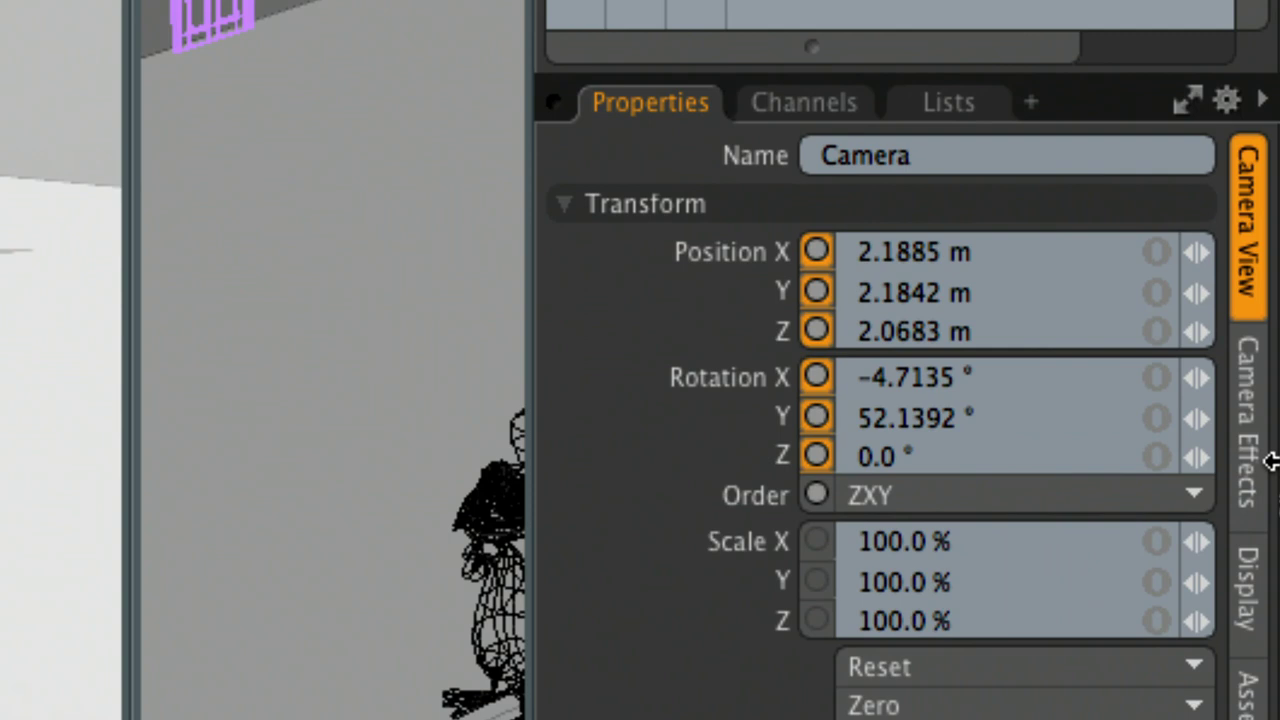
left_click(1262, 457)
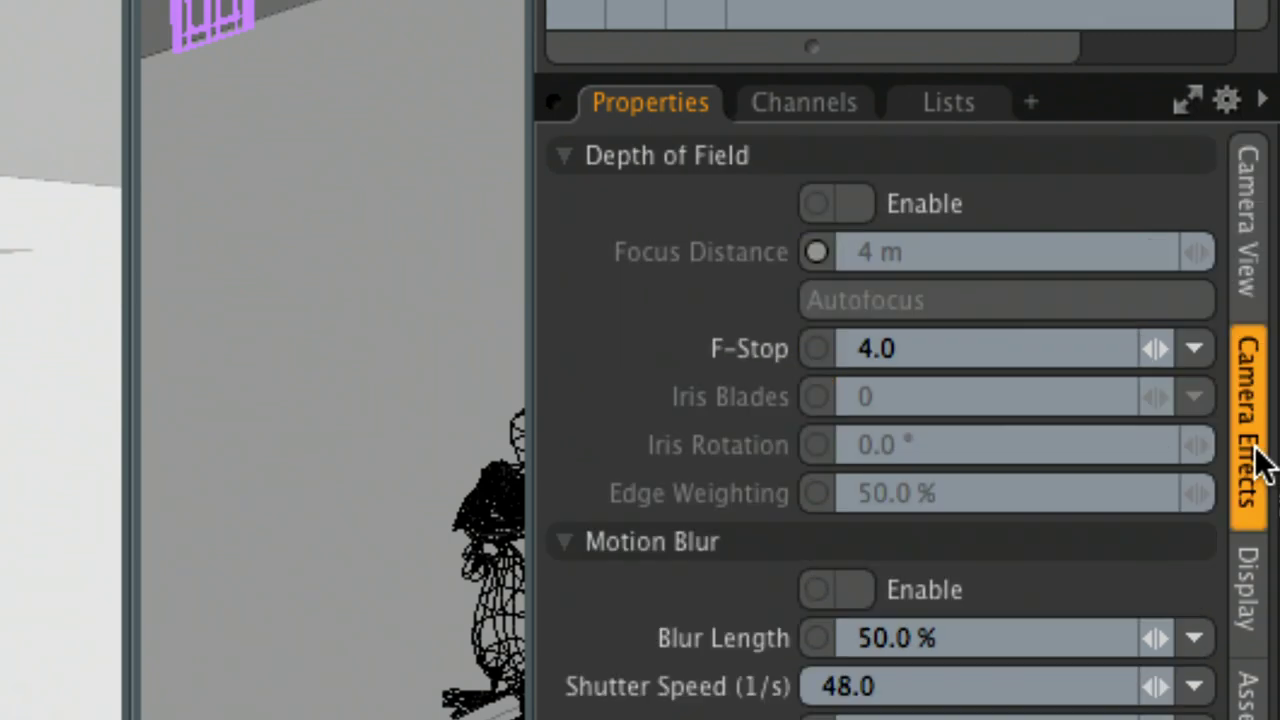
left_click(1260, 314)
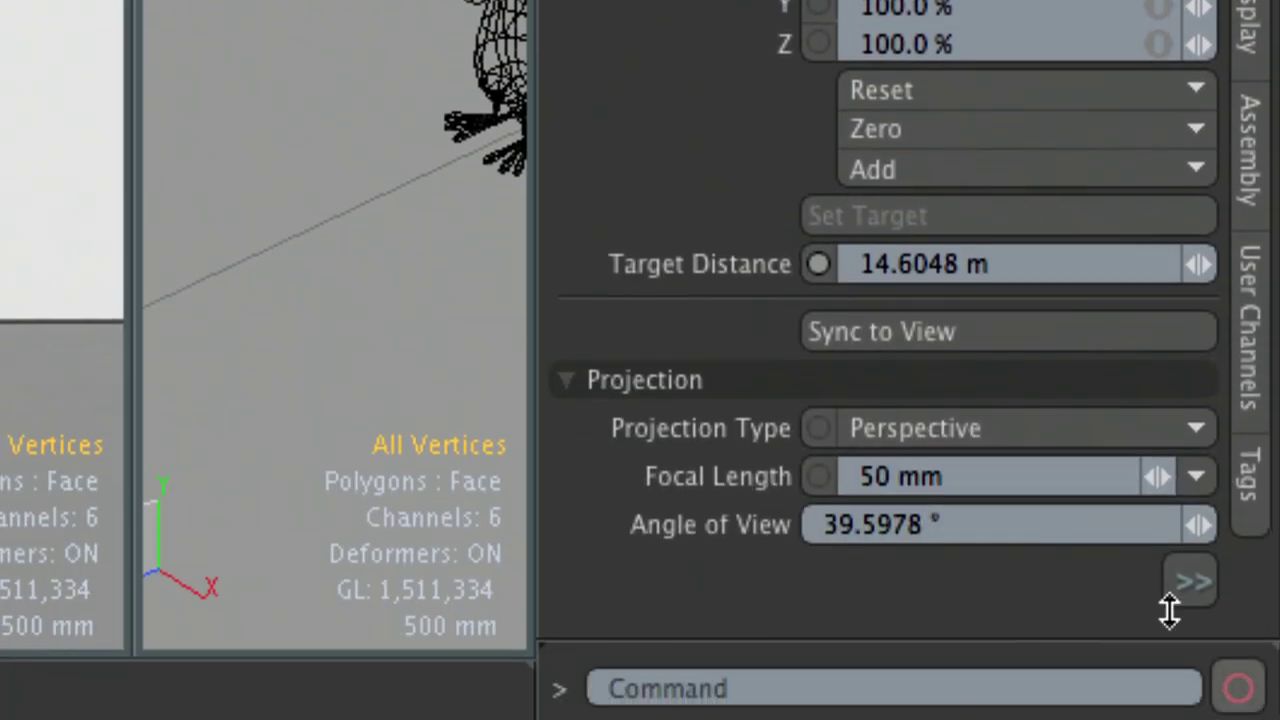
left_click(1027, 513)
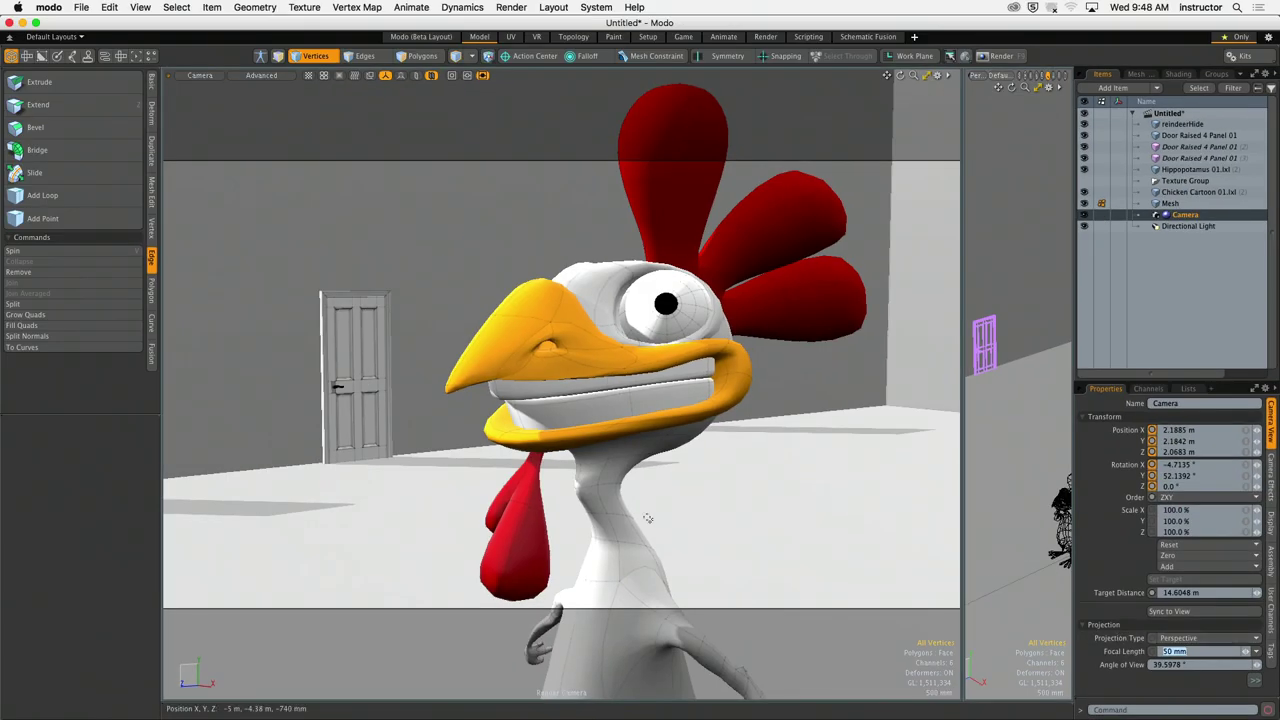
Step: Reframe the render camera so the chicken stands at the right of the shot with two doors behind it
left_click_drag(648, 518, 689, 503, "alt+shift")
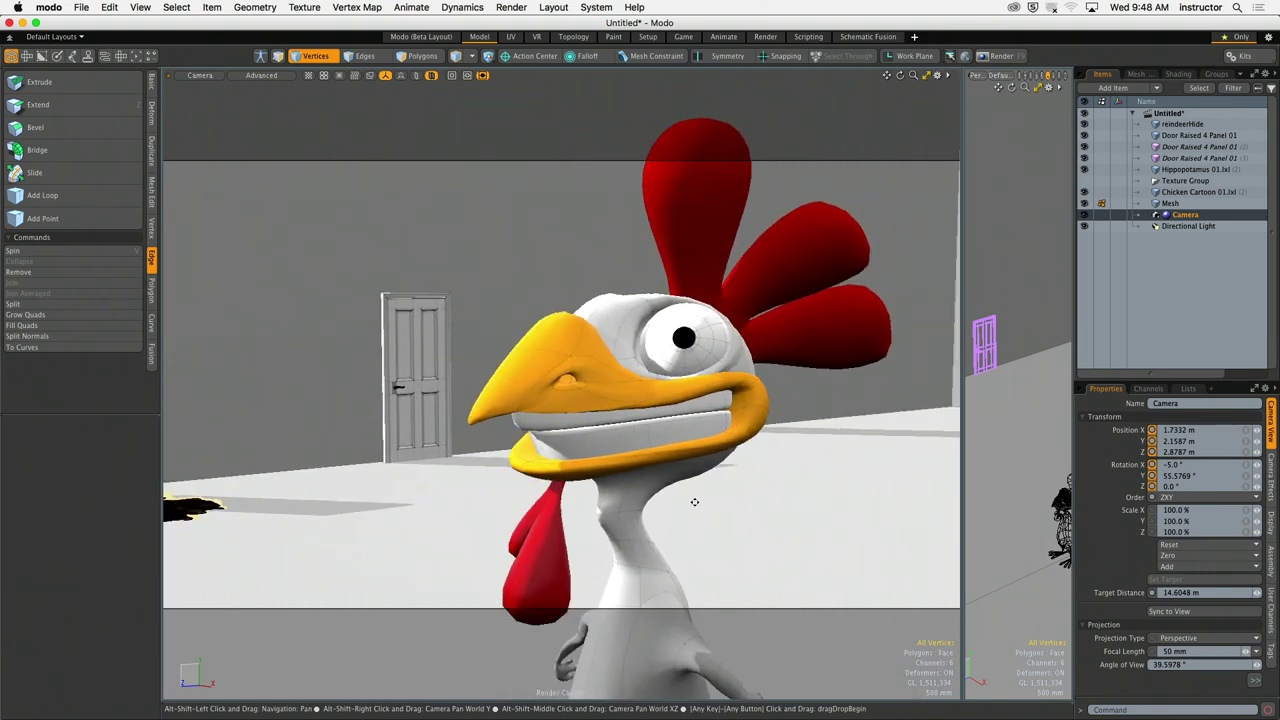
left_click_drag(603, 483, 660, 482, "alt")
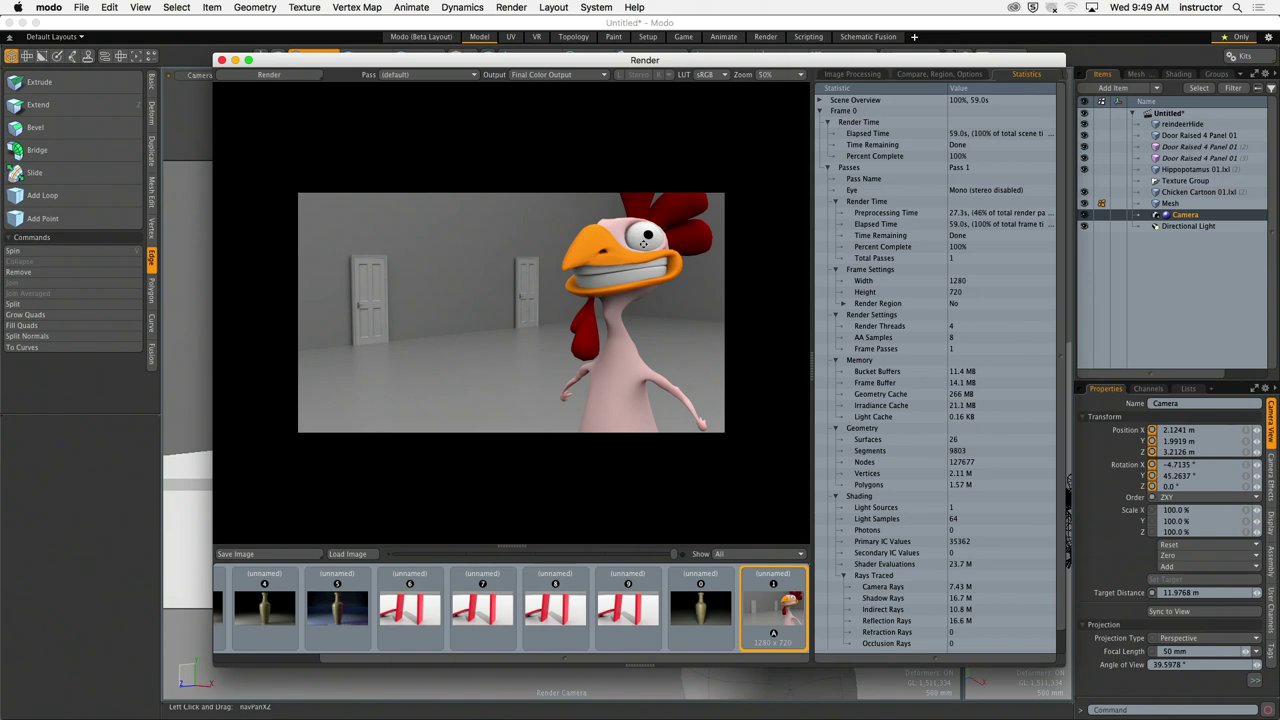
Step: Hide the render window's side and thumbnail areas and inspect the rendered chicken frame at 100% zoom
scroll(618, 254, "up", 2)
scroll(618, 254, "down", 2)
key("Tab")
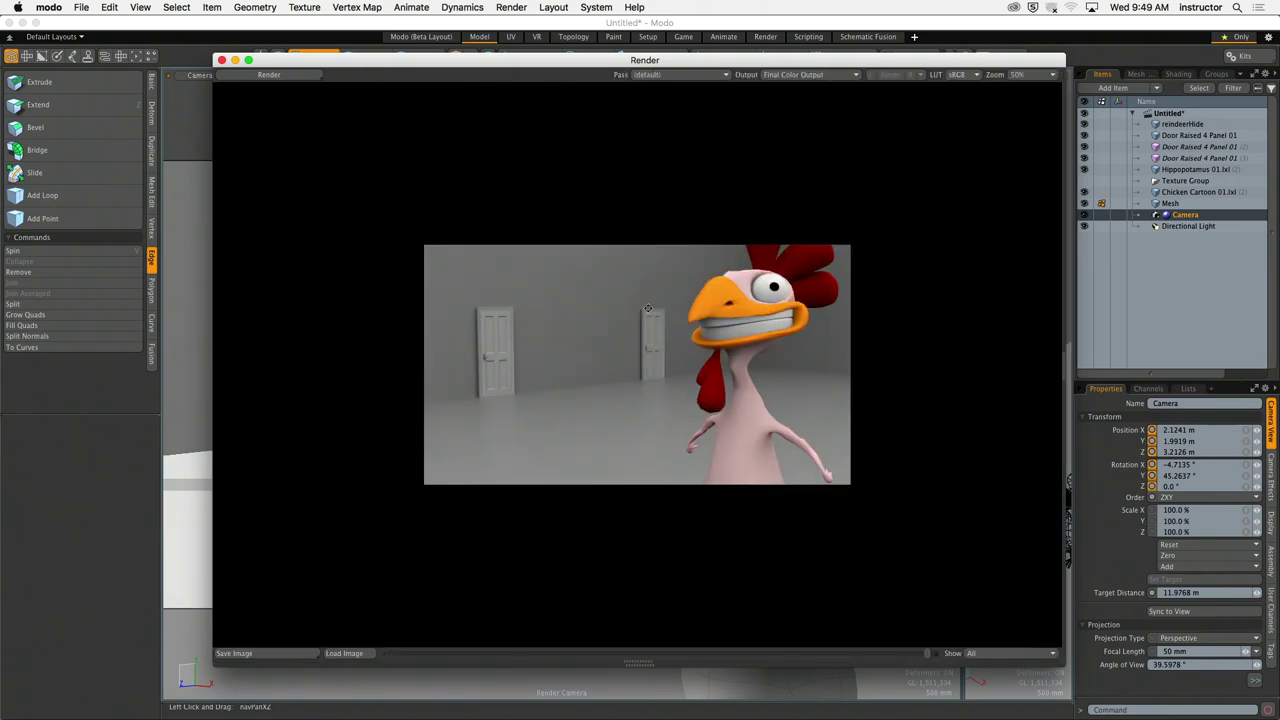
scroll(647, 309, "up", 2)
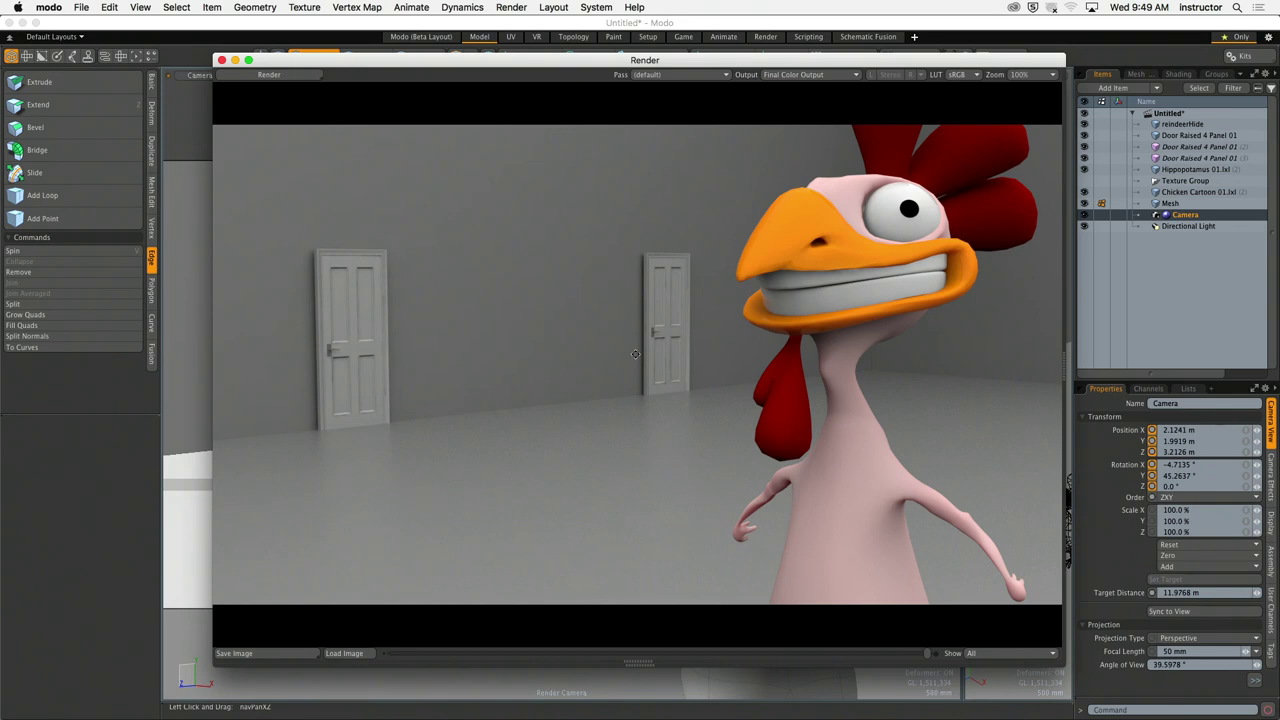
Step: Close the finished render and set the render camera's focal length to 20 mm
left_click(222, 60)
left_click(1175, 651)
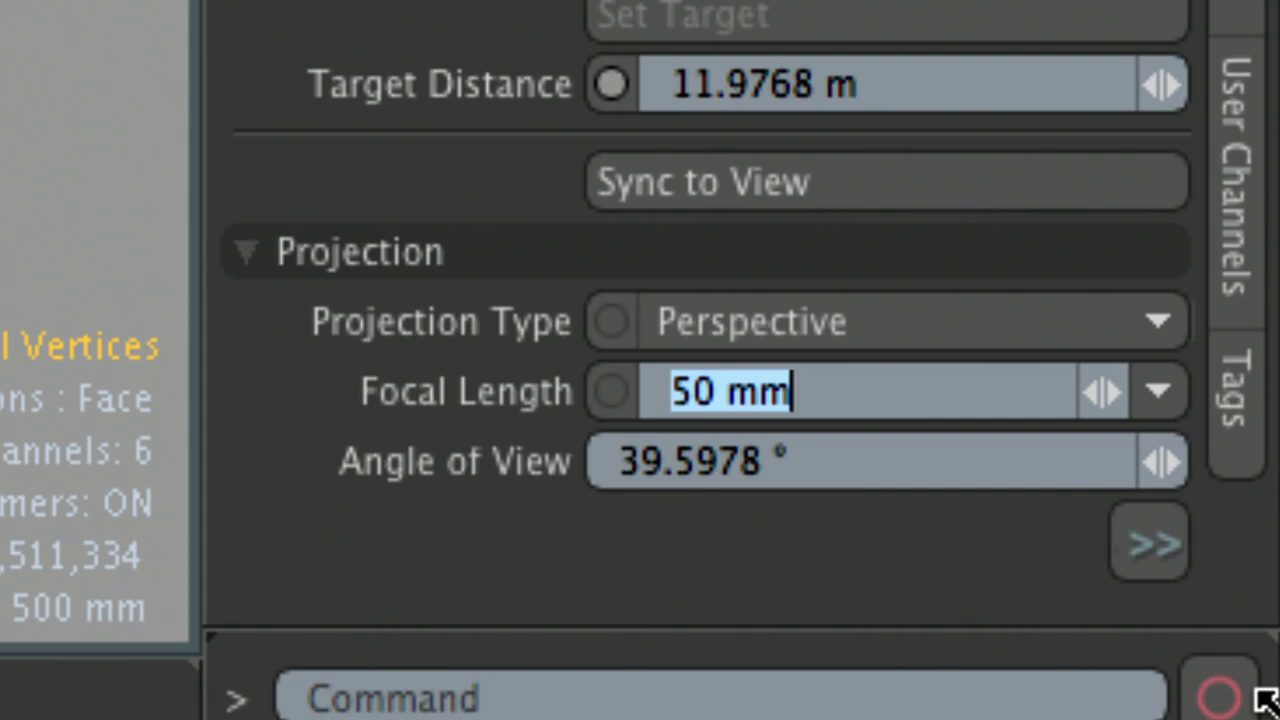
type("20")
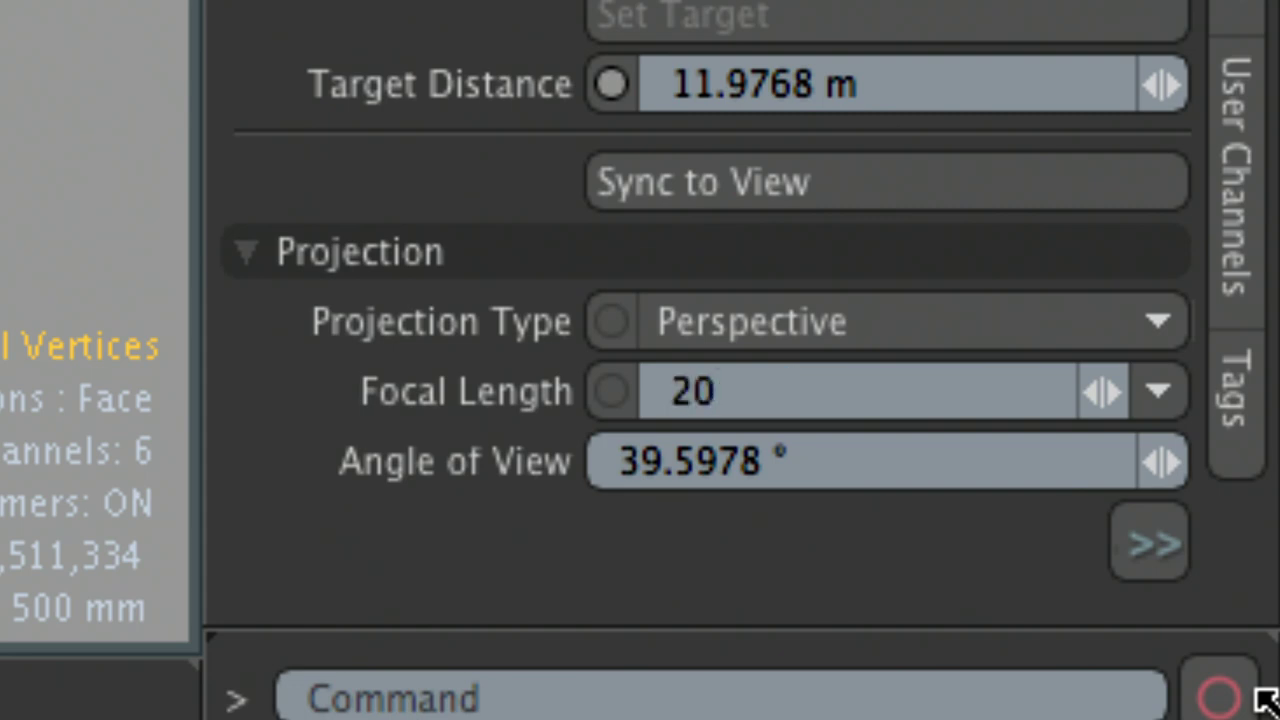
key("Return")
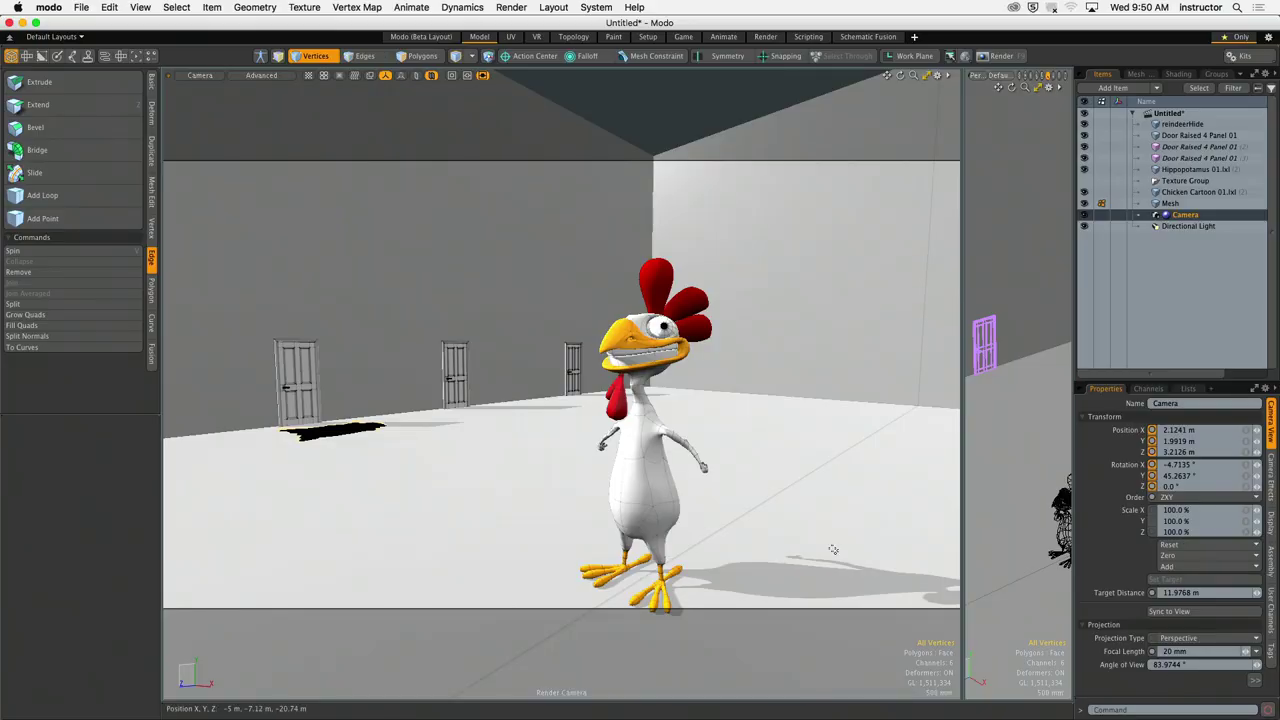
Step: Compare the framing with and without the 20 mm focal length, then bring the camera in close on the chicken and render the frame
mouse_move(569, 449)
left_mouse_down("alt")
mouse_move(640, 451)
mouse_move(567, 453)
left_mouse_up("alt")
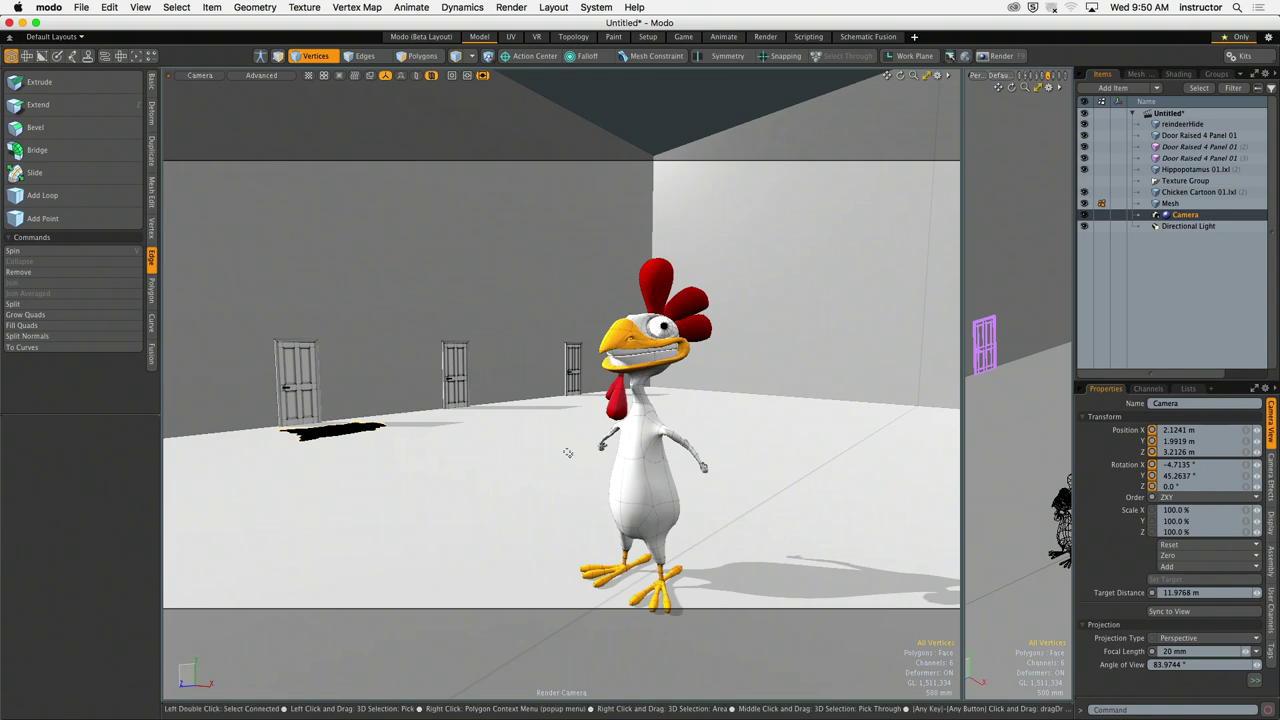
key("super+z")
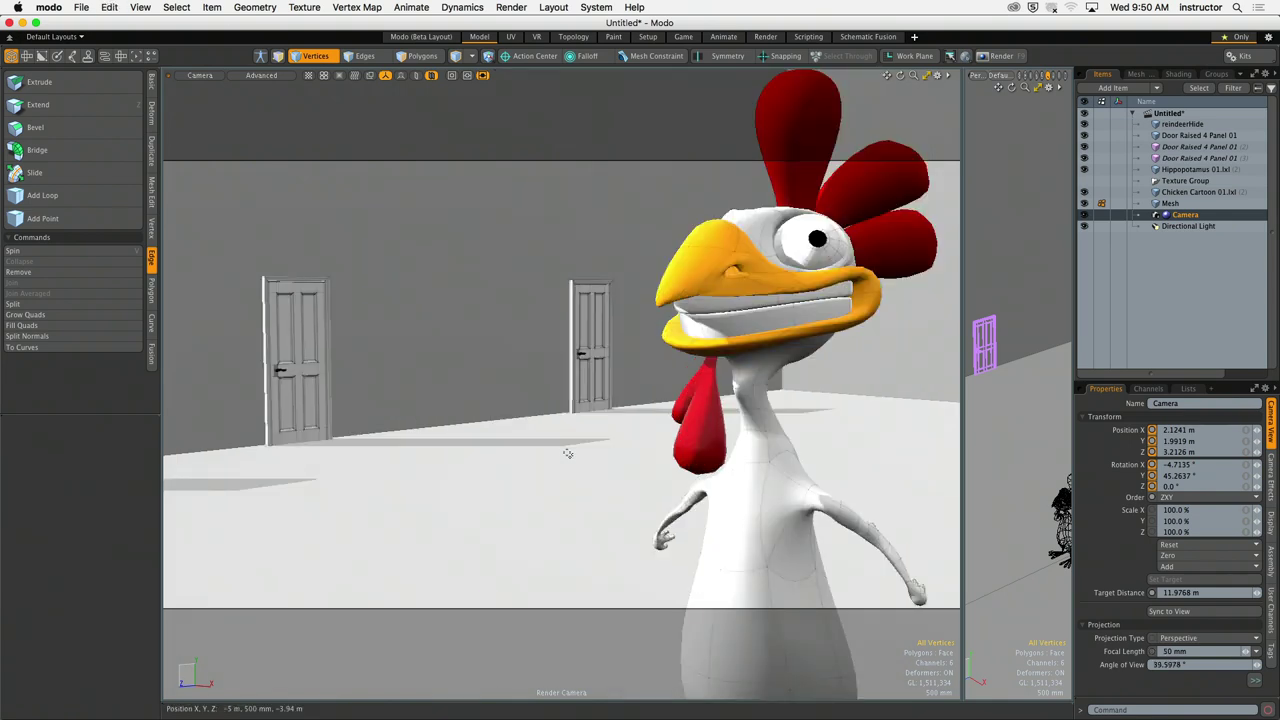
key("super+shift+z")
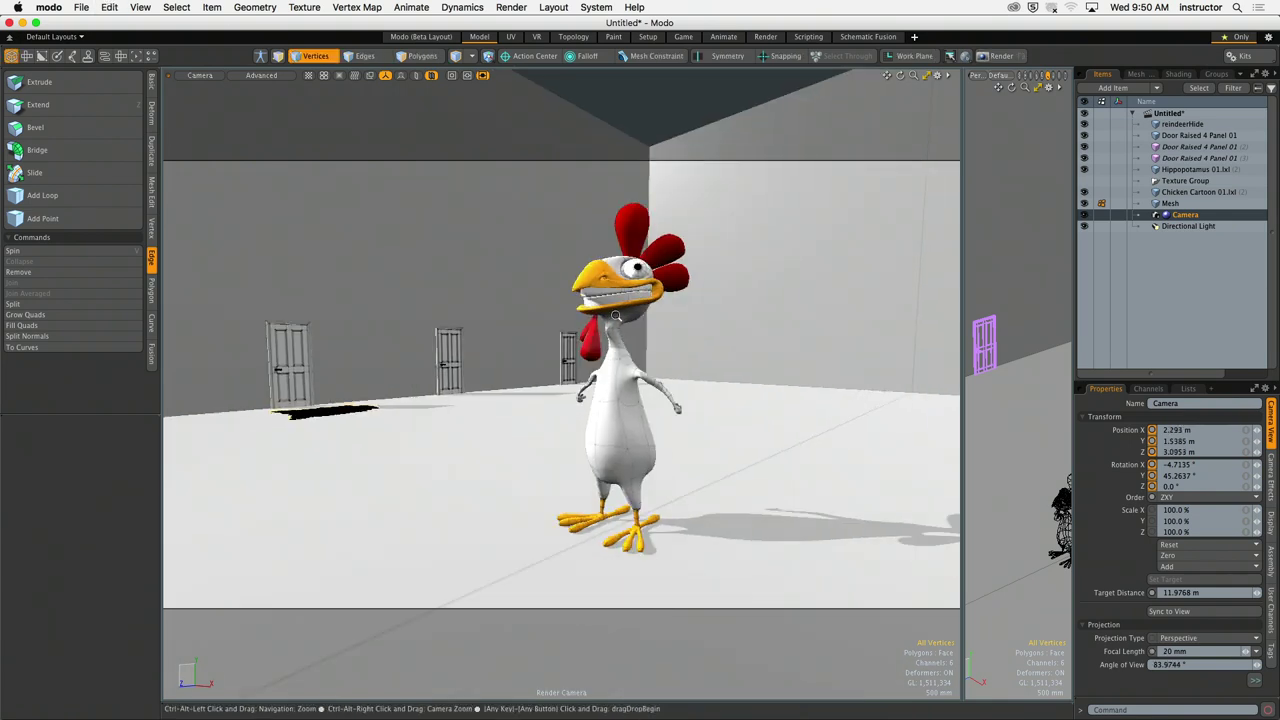
left_click_drag(616, 316, 650, 420, "ctrl+alt")
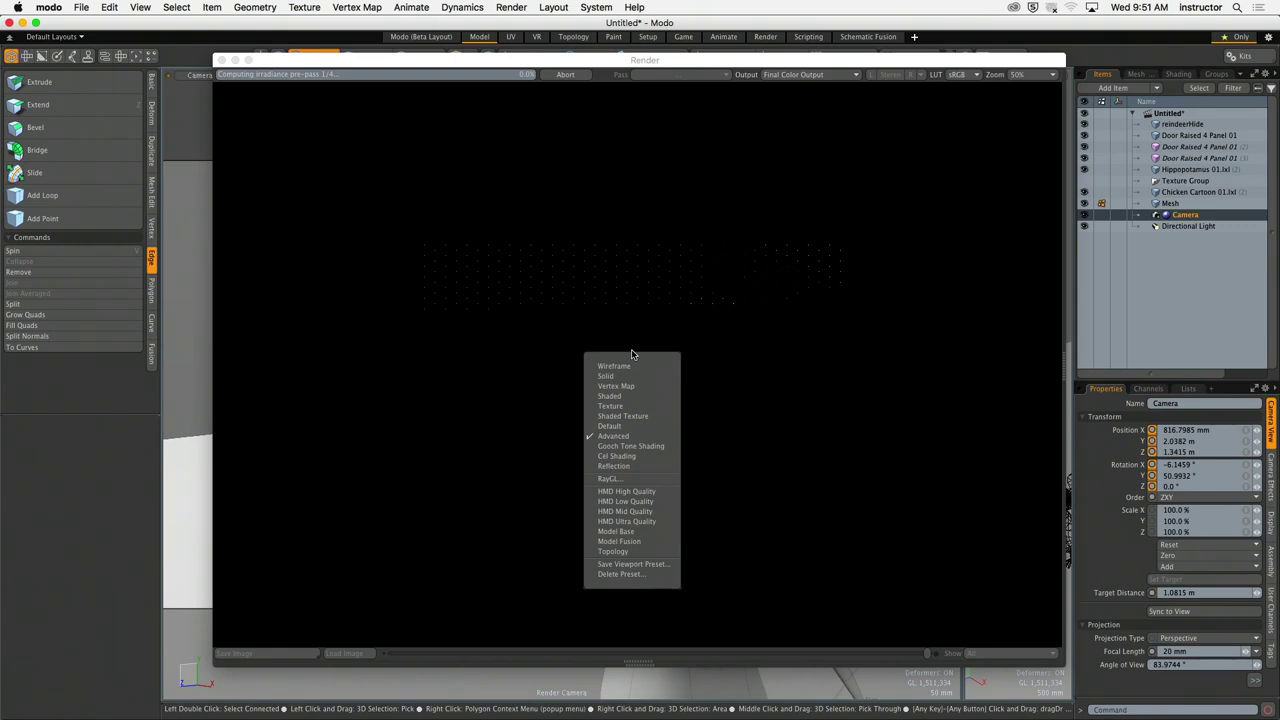
left_click(322, 466)
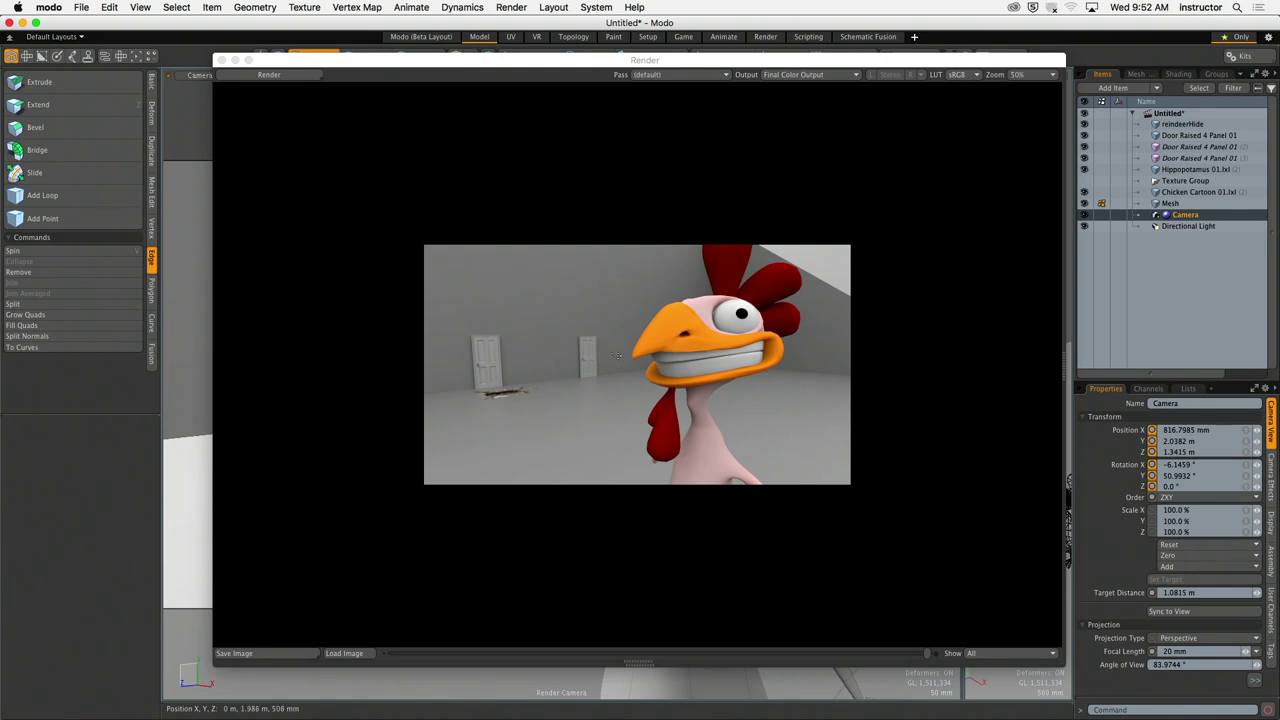
Step: Inspect the wide-angle chicken render at 100% zoom and return it to 50%
scroll(618, 355, "up", 1)
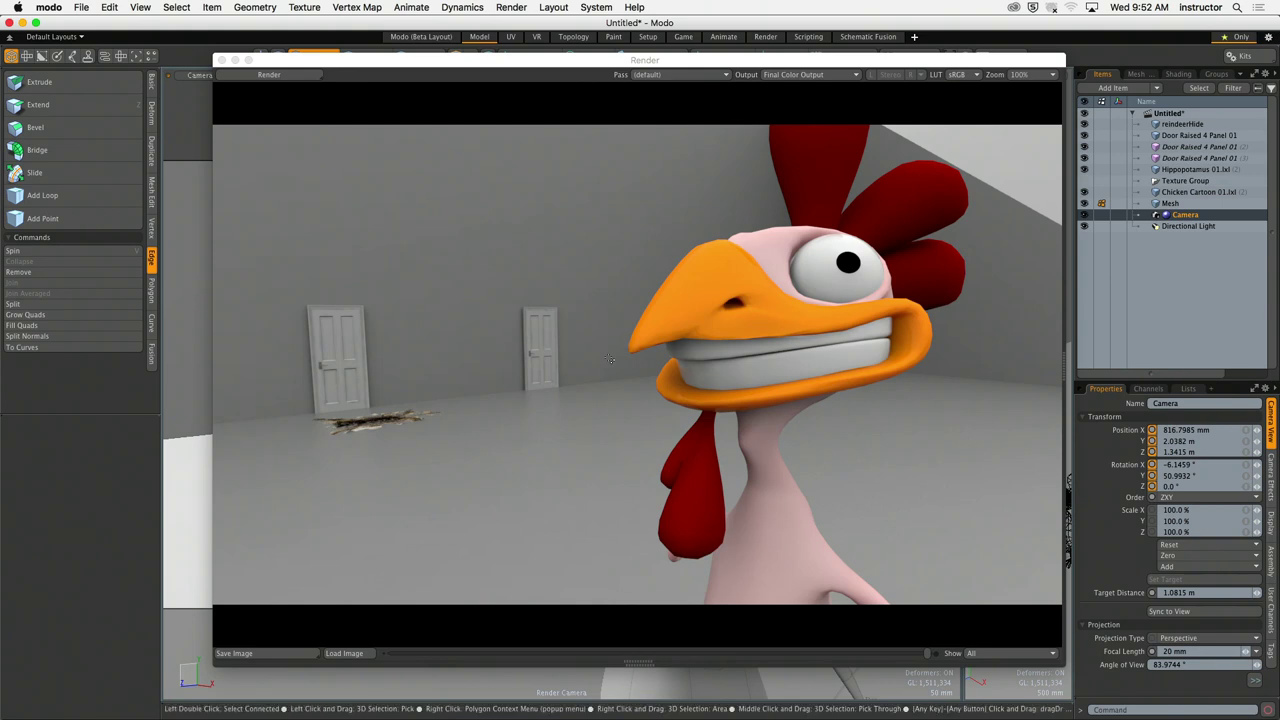
key("Left")
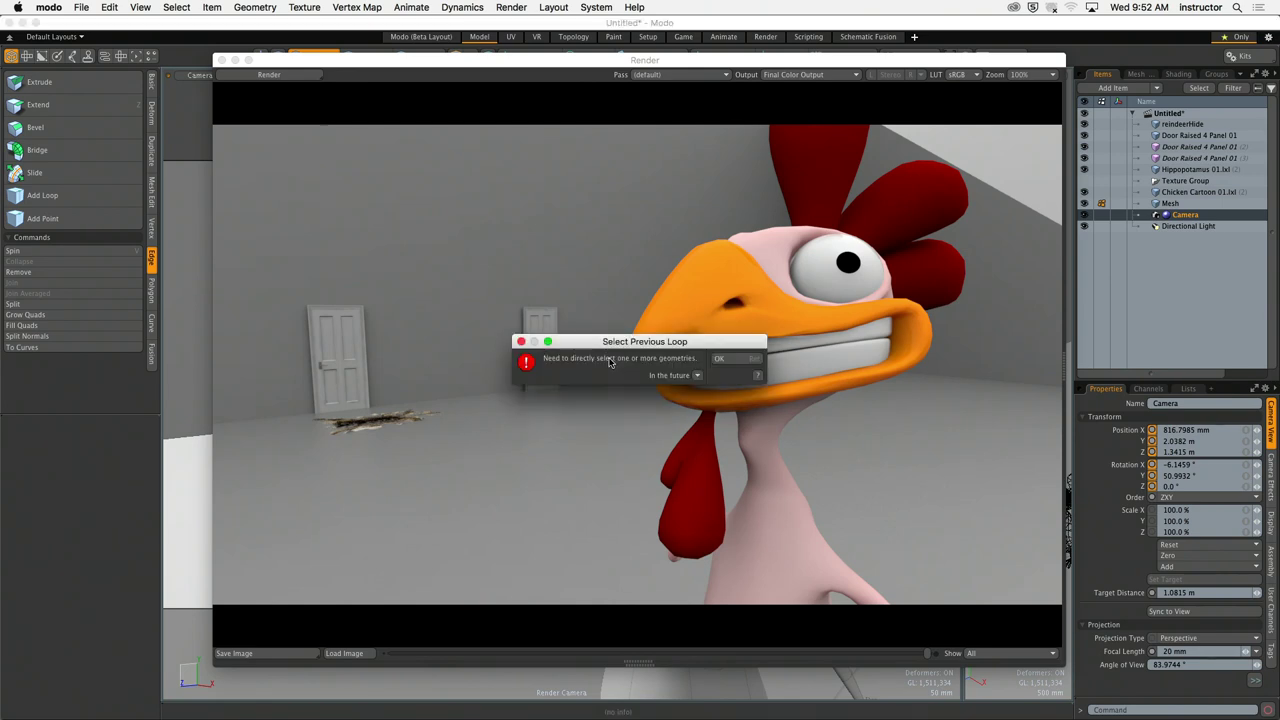
left_click(700, 368)
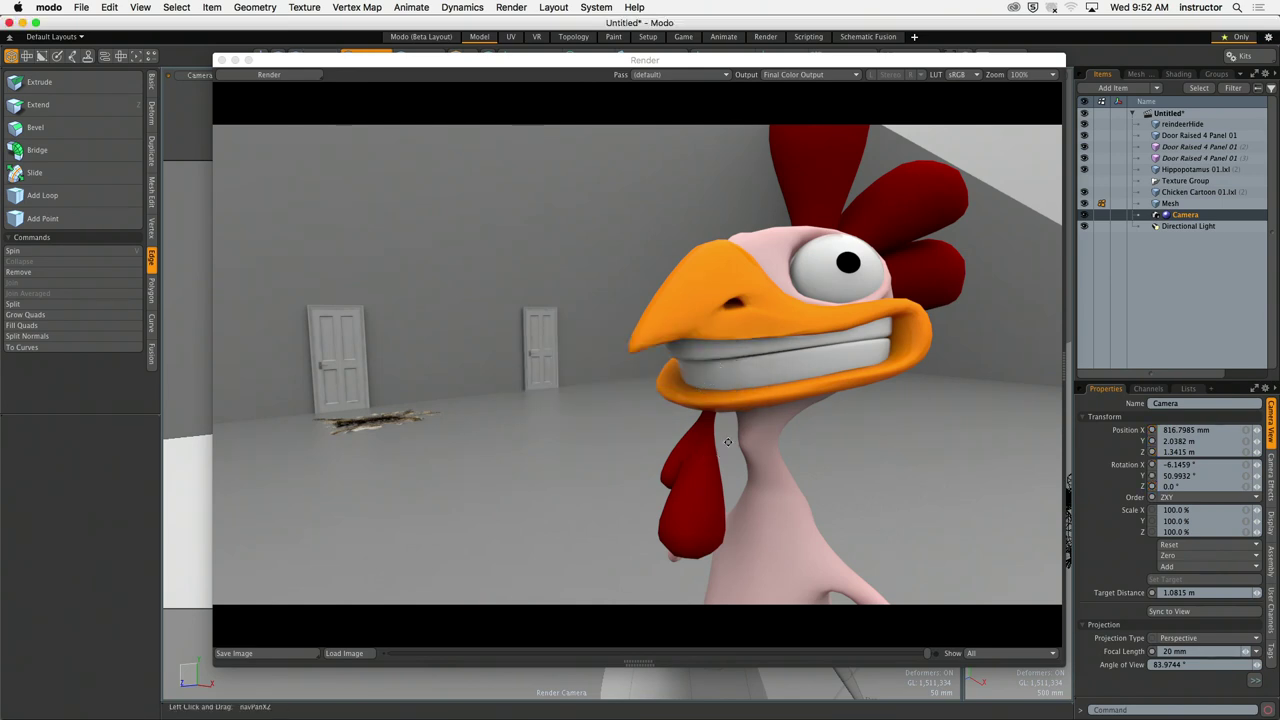
scroll(728, 441, "down", 1)
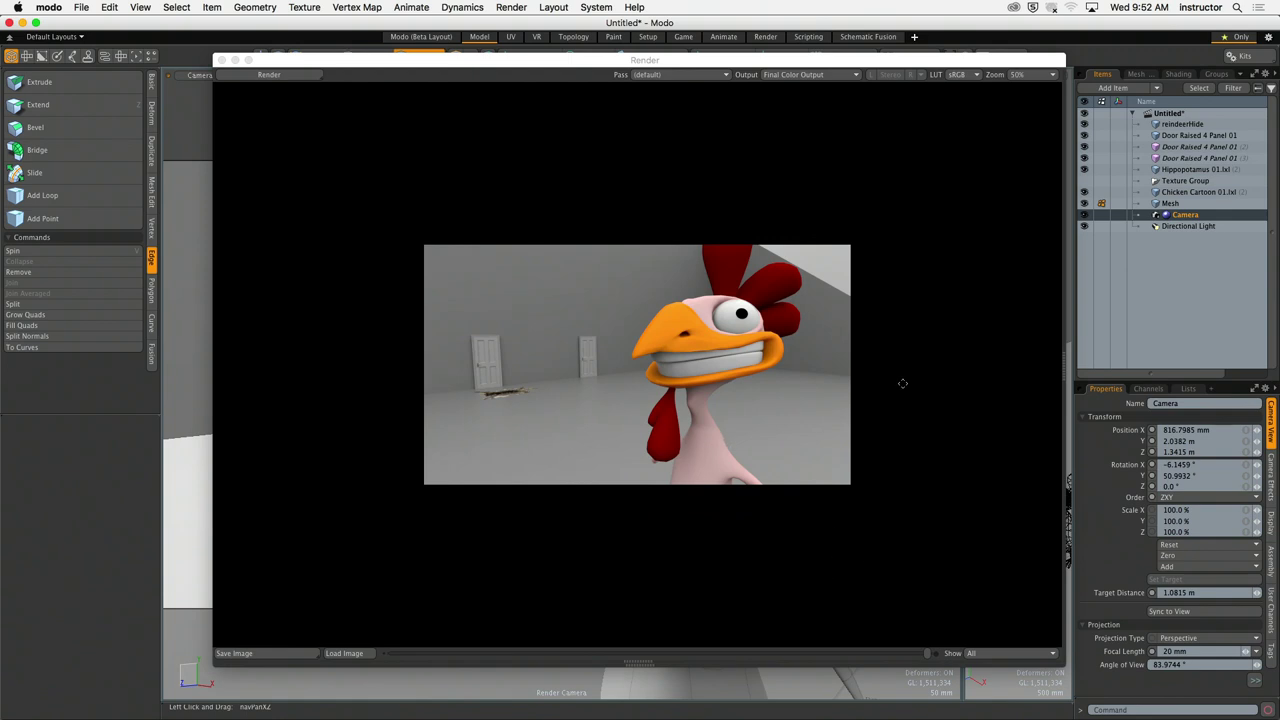
Step: Show the render window's statistics and thumbnail areas and narrow the statistics area to expose both chicken thumbnails
left_click(837, 197)
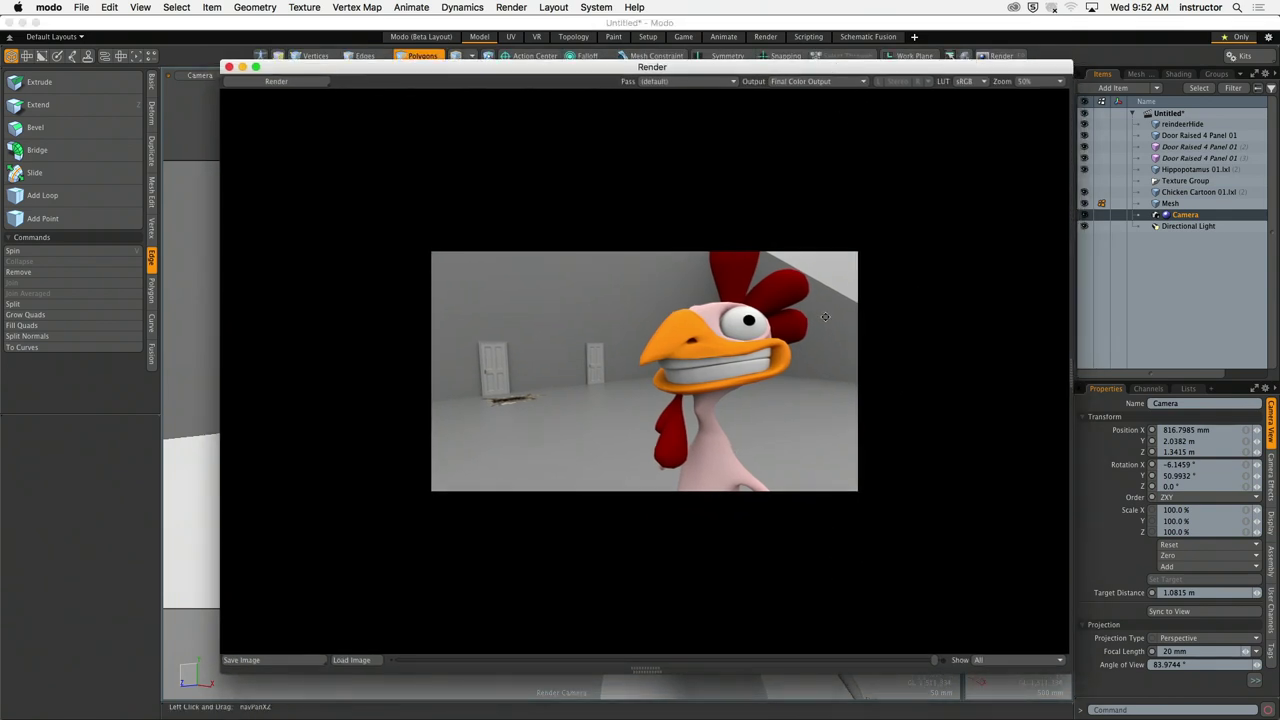
key("Tab")
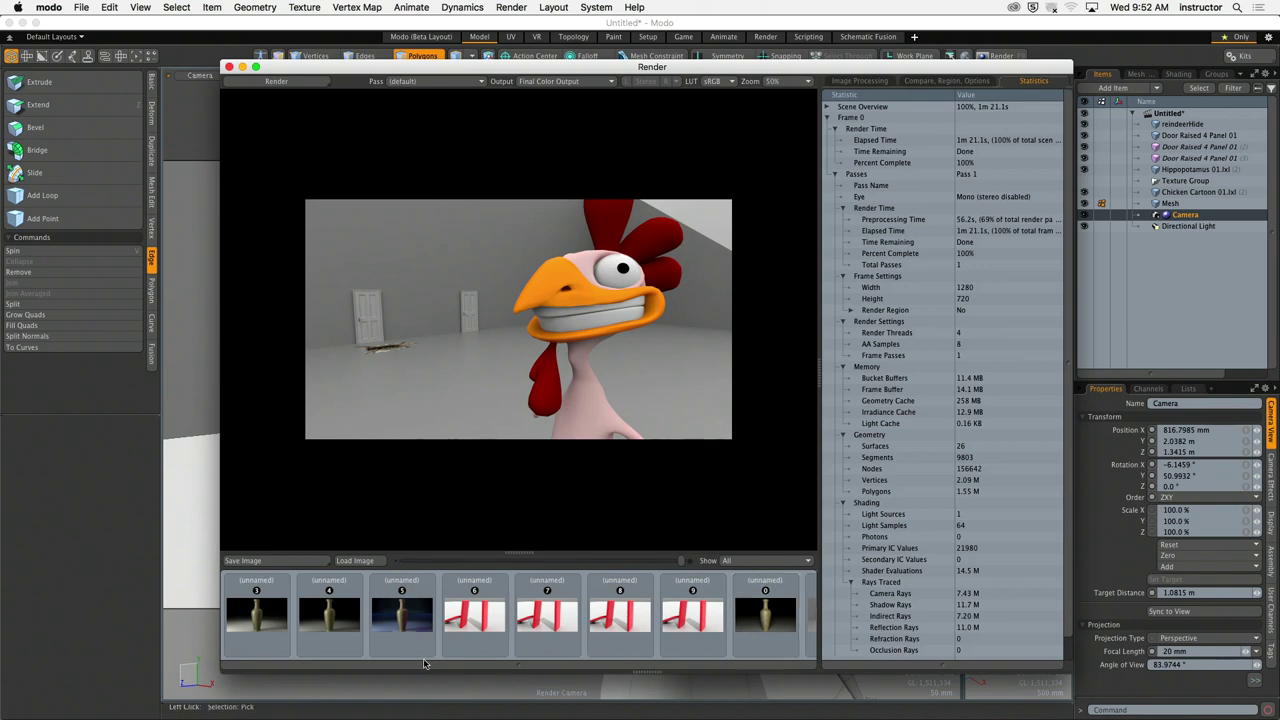
left_click(620, 590)
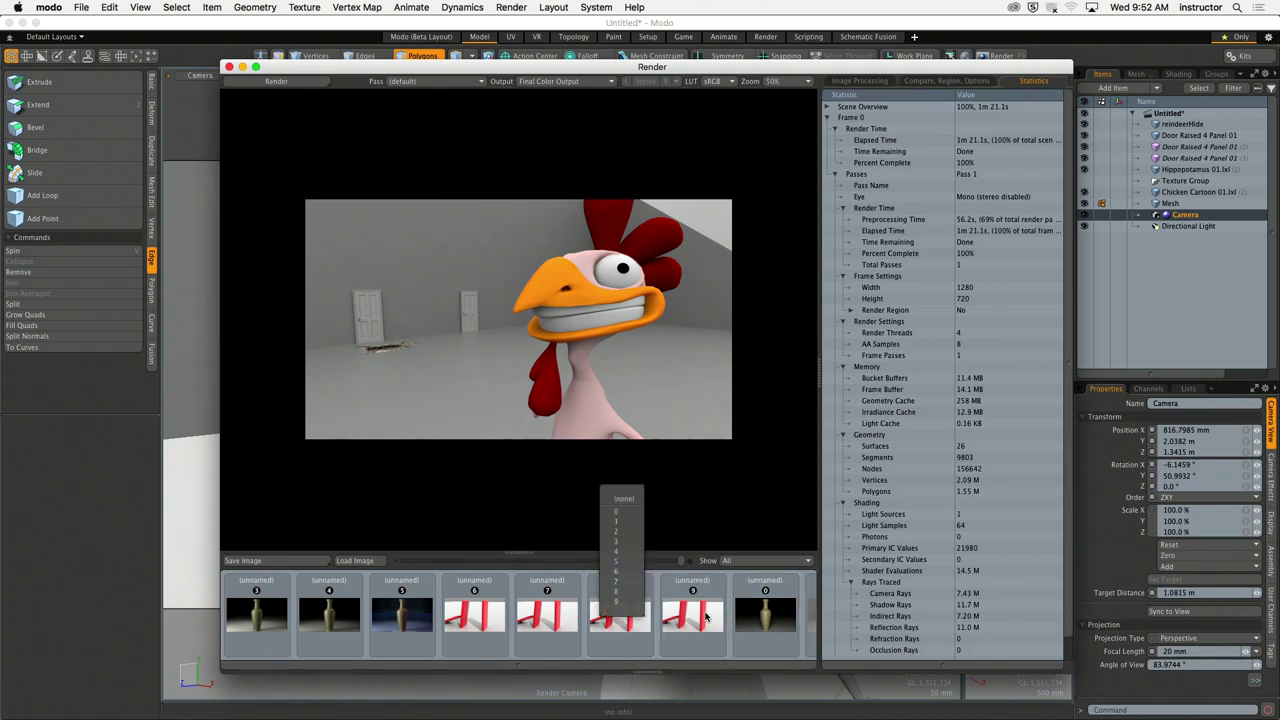
left_click(814, 600)
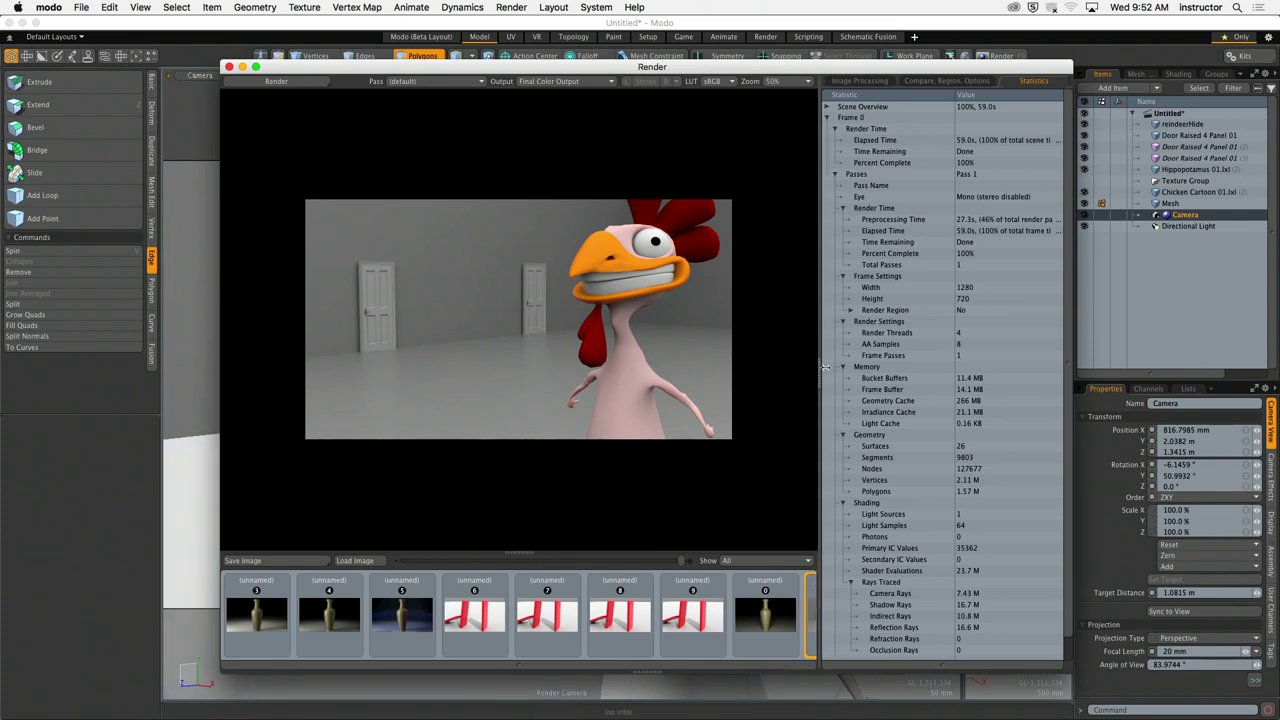
left_click_drag(825, 367, 992, 390)
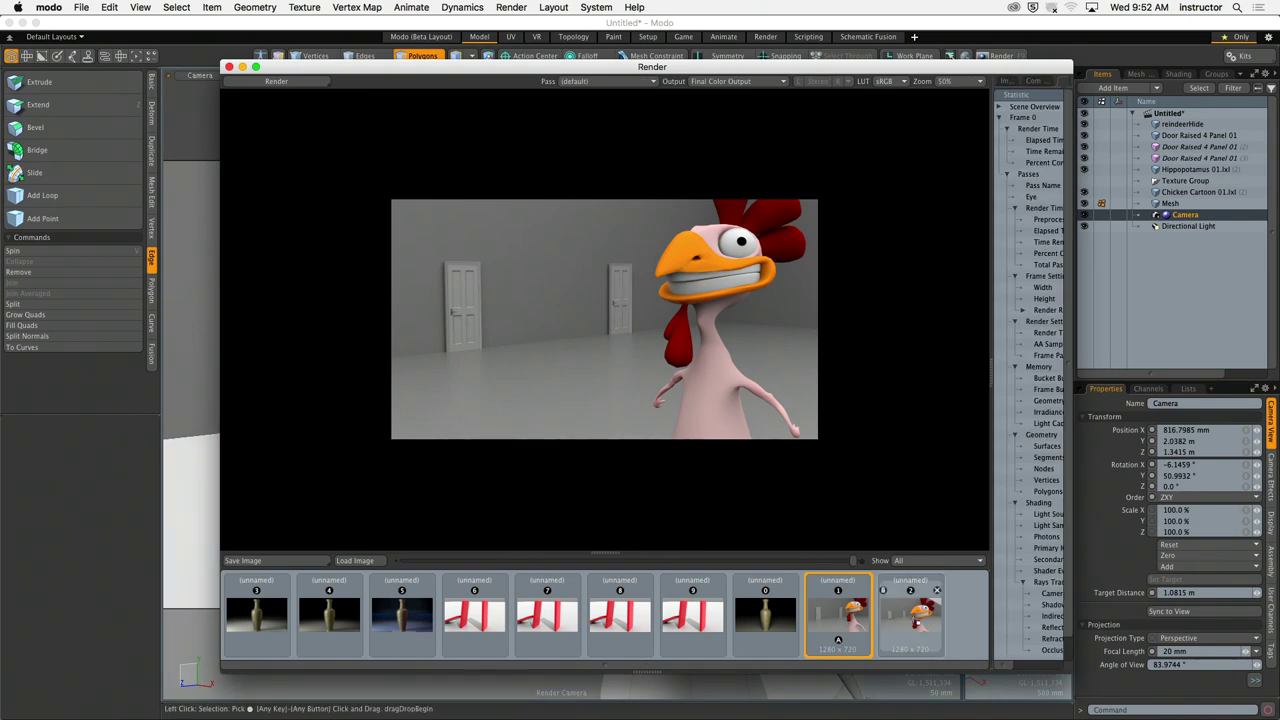
Step: Compare the 50 mm and 20 mm chicken renders by switching back and forth between their stored frames
left_click(913, 620)
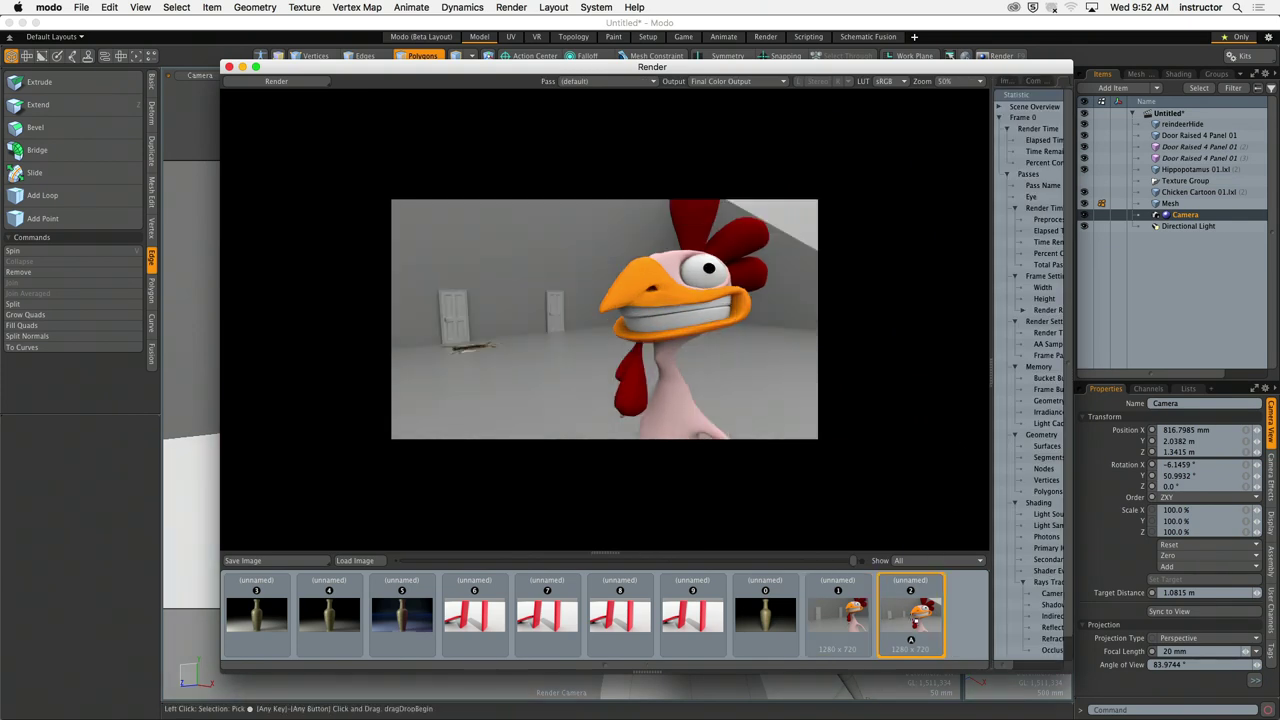
left_click(840, 614)
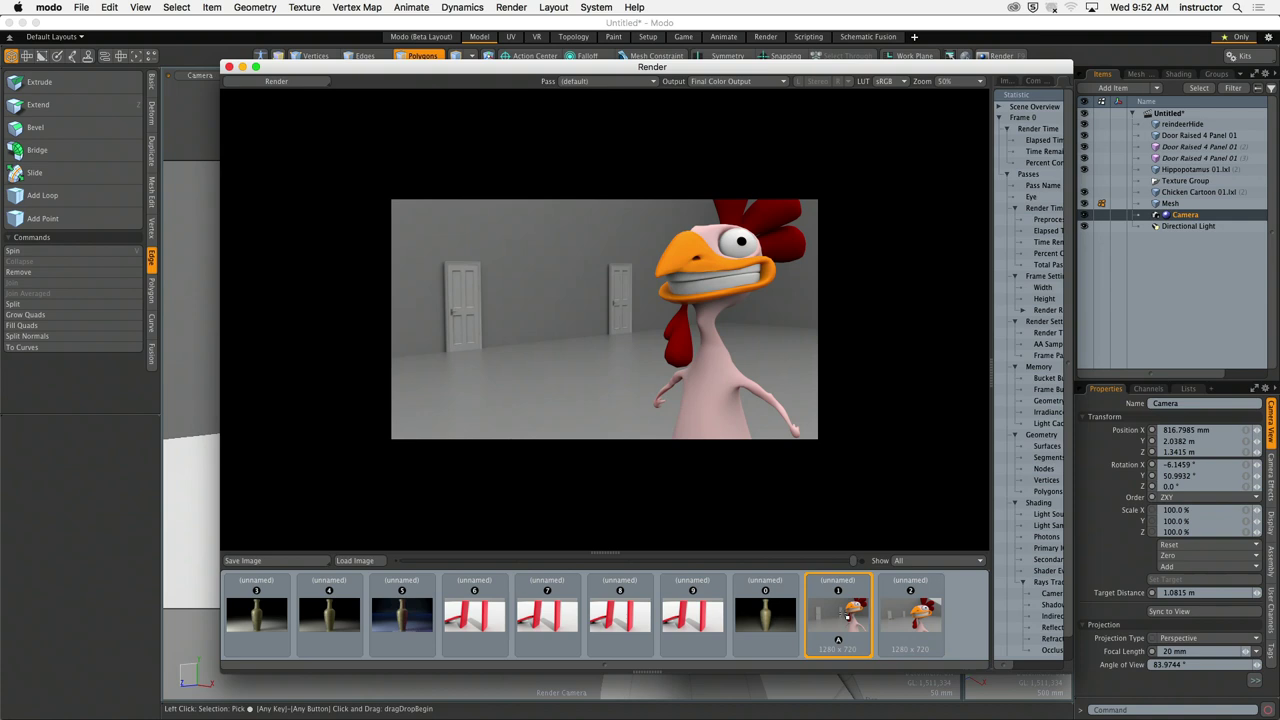
left_click(906, 615)
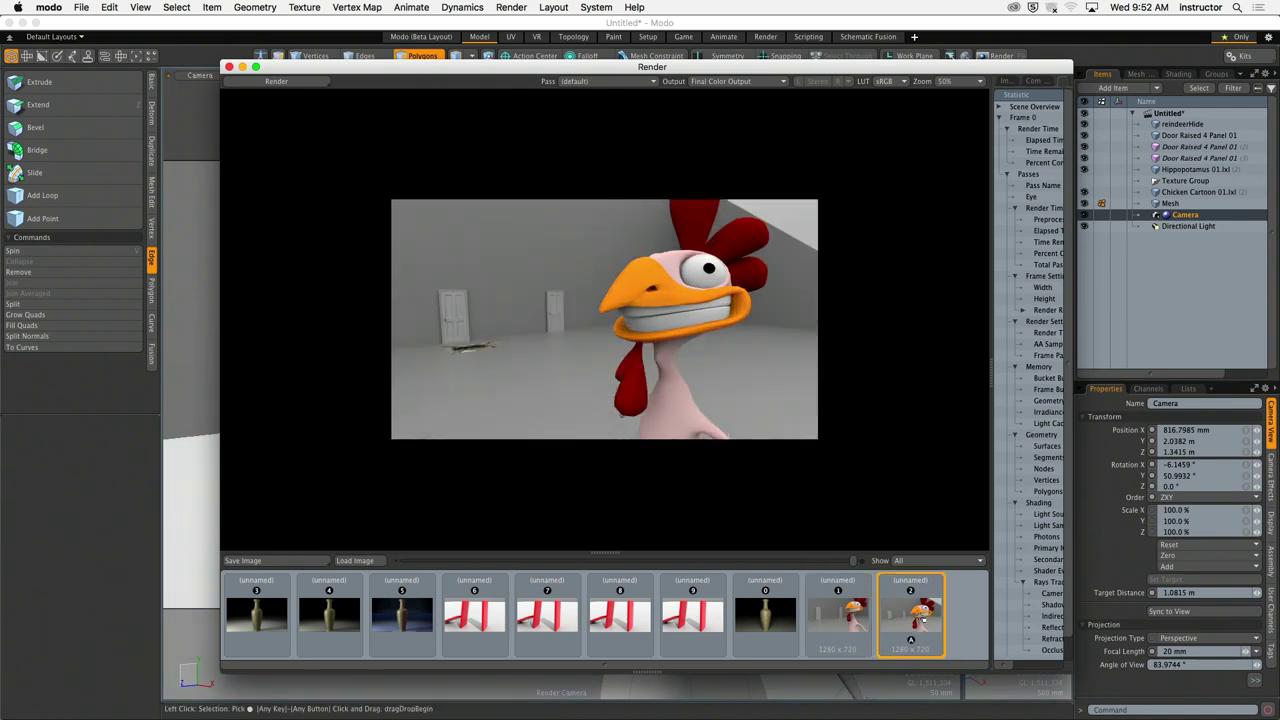
left_click(826, 625)
left_click(928, 625)
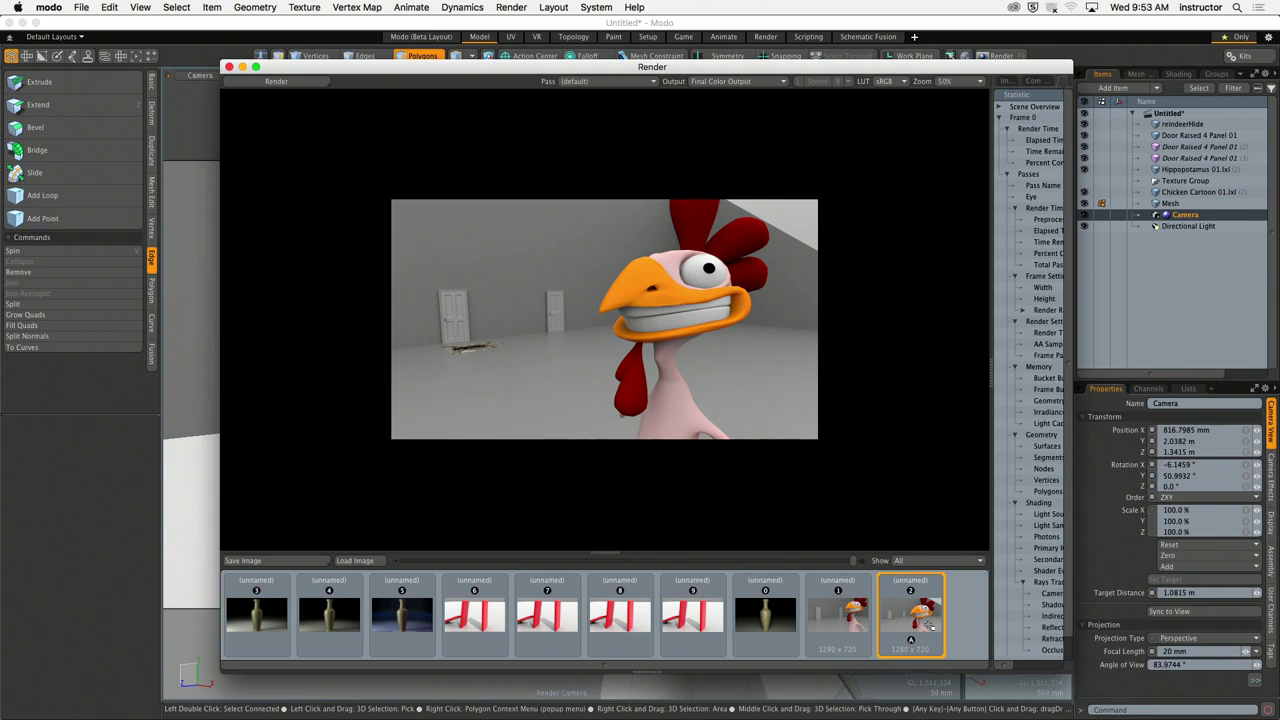
Step: Close the render window and set the camera view's shading to Default
left_click(229, 67)
left_click(261, 75)
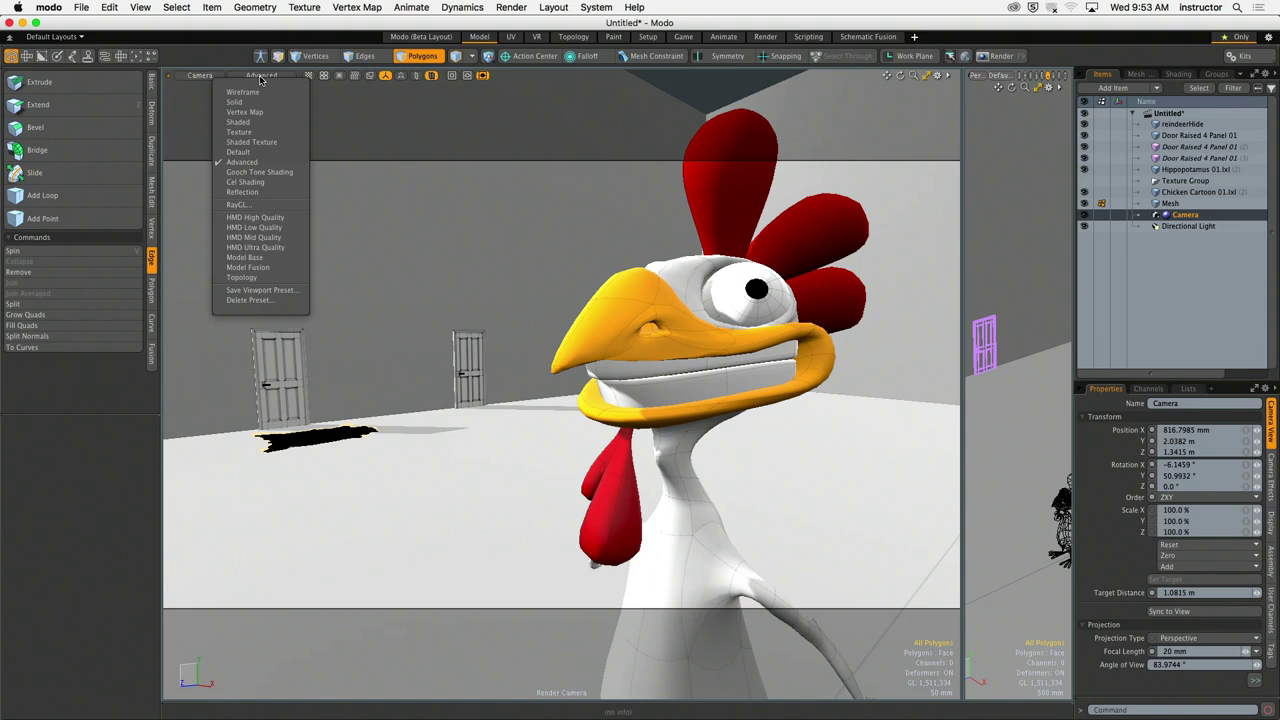
left_click(267, 155)
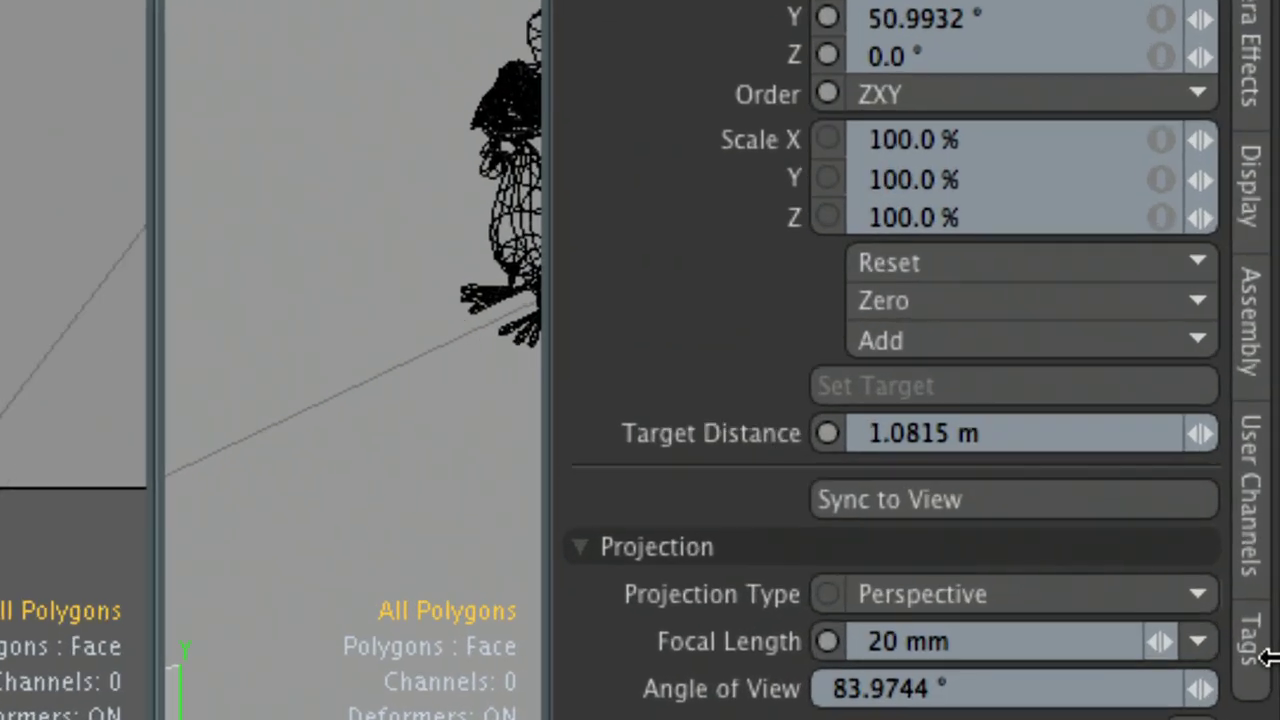
Step: Set the render camera's focal length to 200 mm
left_click(903, 558)
double_click(900, 560)
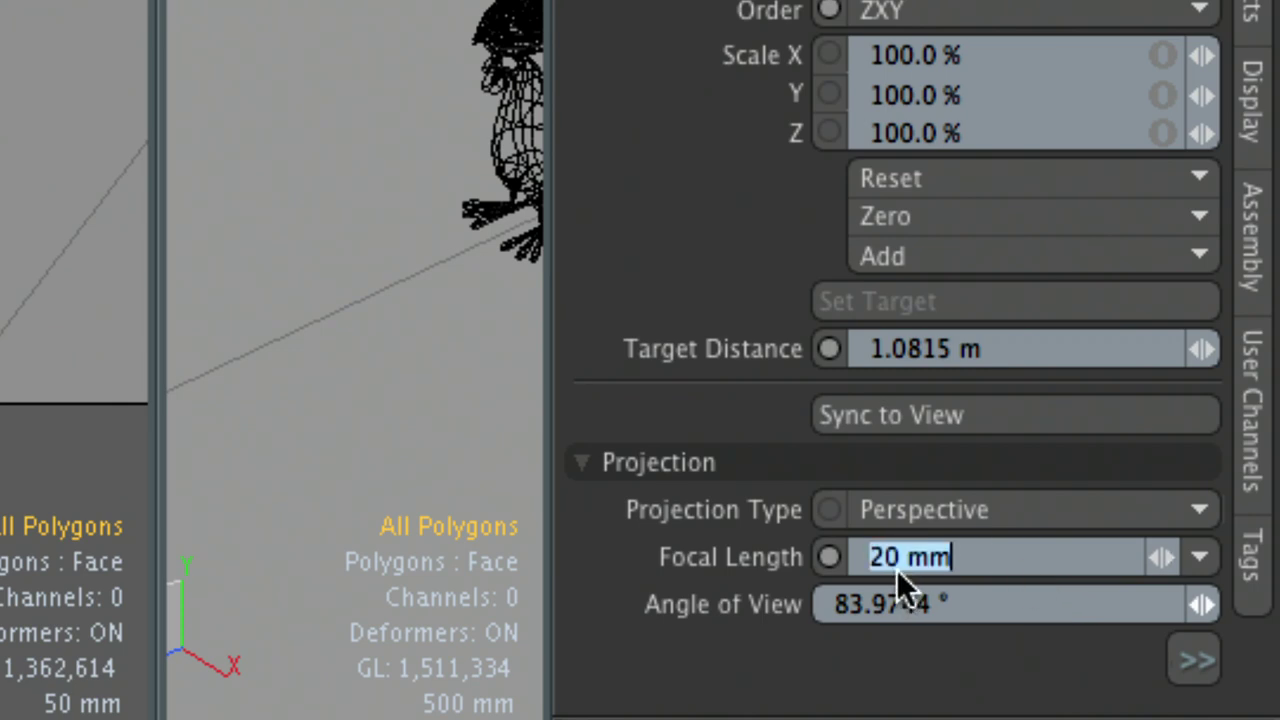
left_click(900, 562)
type("0")
key("Return")
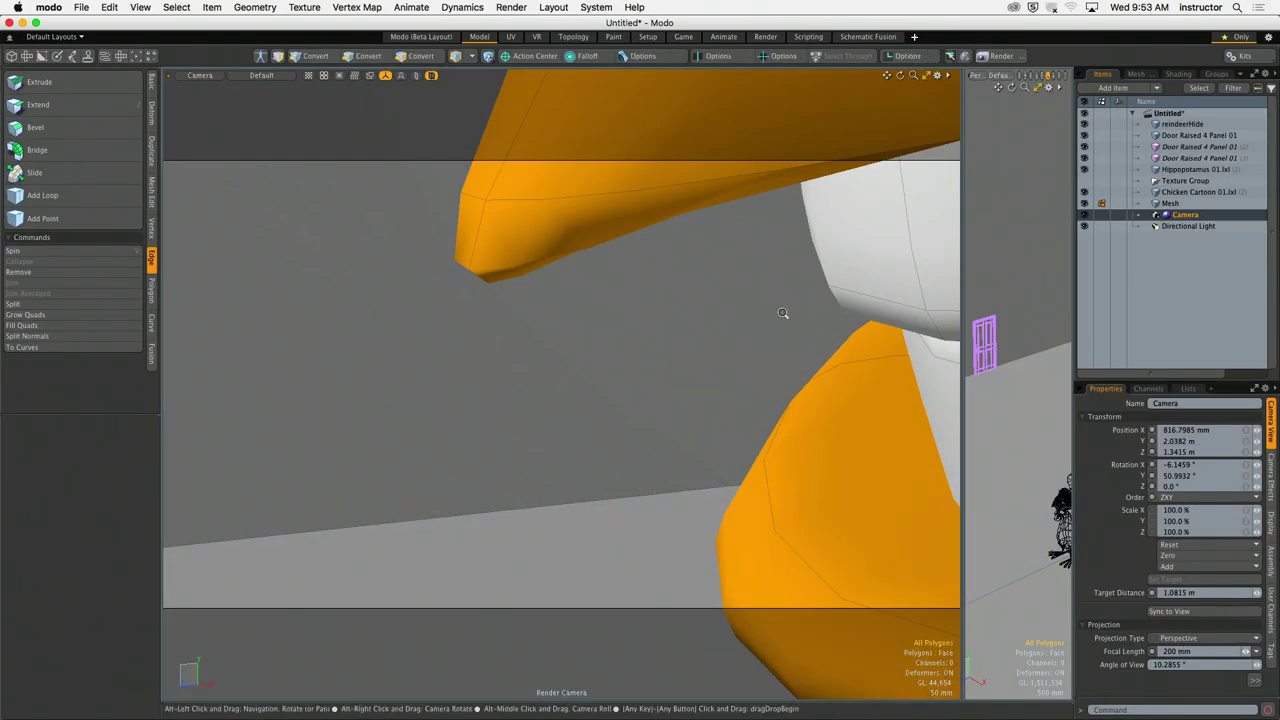
Step: Pull the camera back and orbit it to frame the chicken's upper body in front of one door, then render the frame
left_click_drag(783, 313, 772, 402, "ctrl+alt")
left_click_drag(758, 409, 682, 421, "alt")
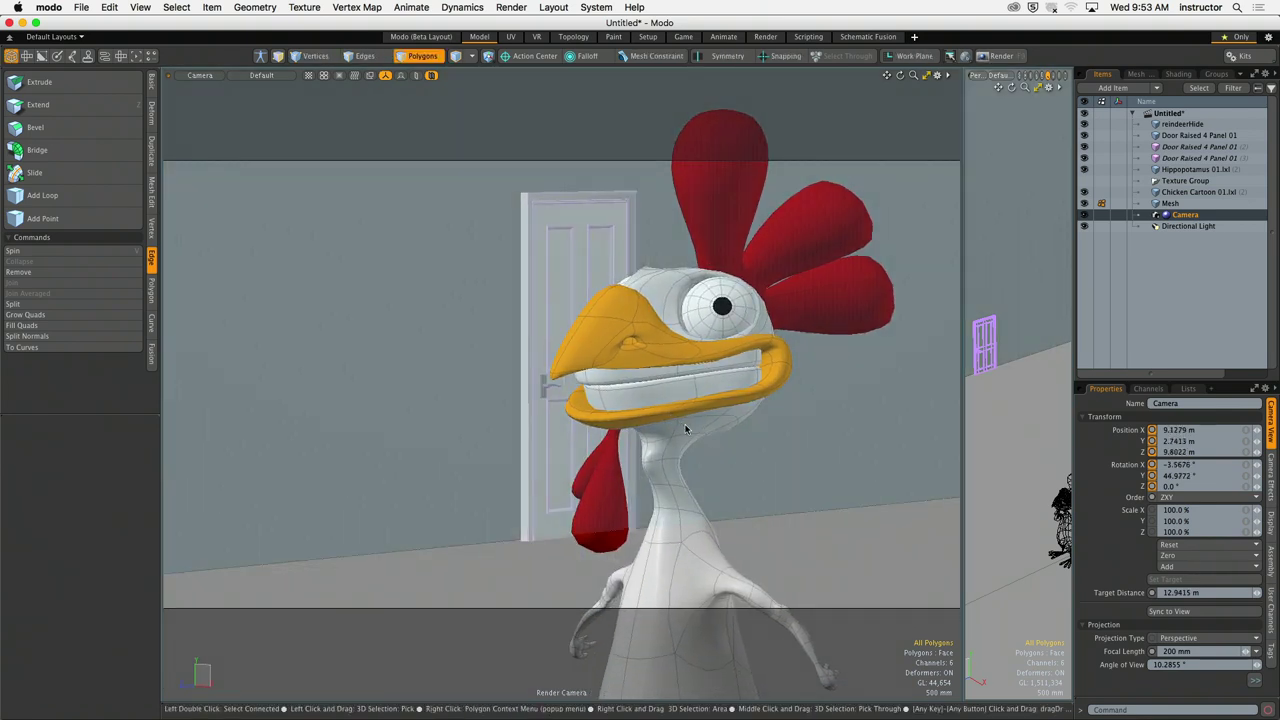
key("alt+F9")
left_click(346, 162)
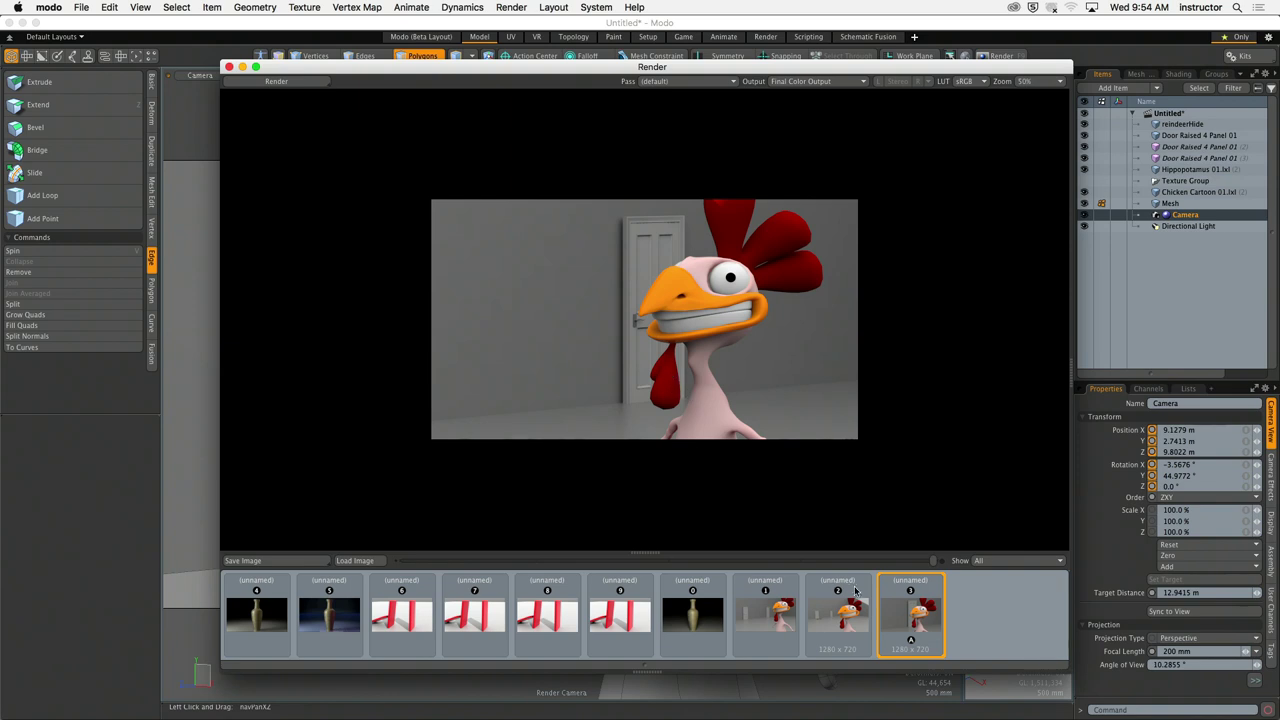
Step: Compare the three stored chicken renders made at 50 mm, 20 mm and 200 mm focal lengths
left_click(773, 627)
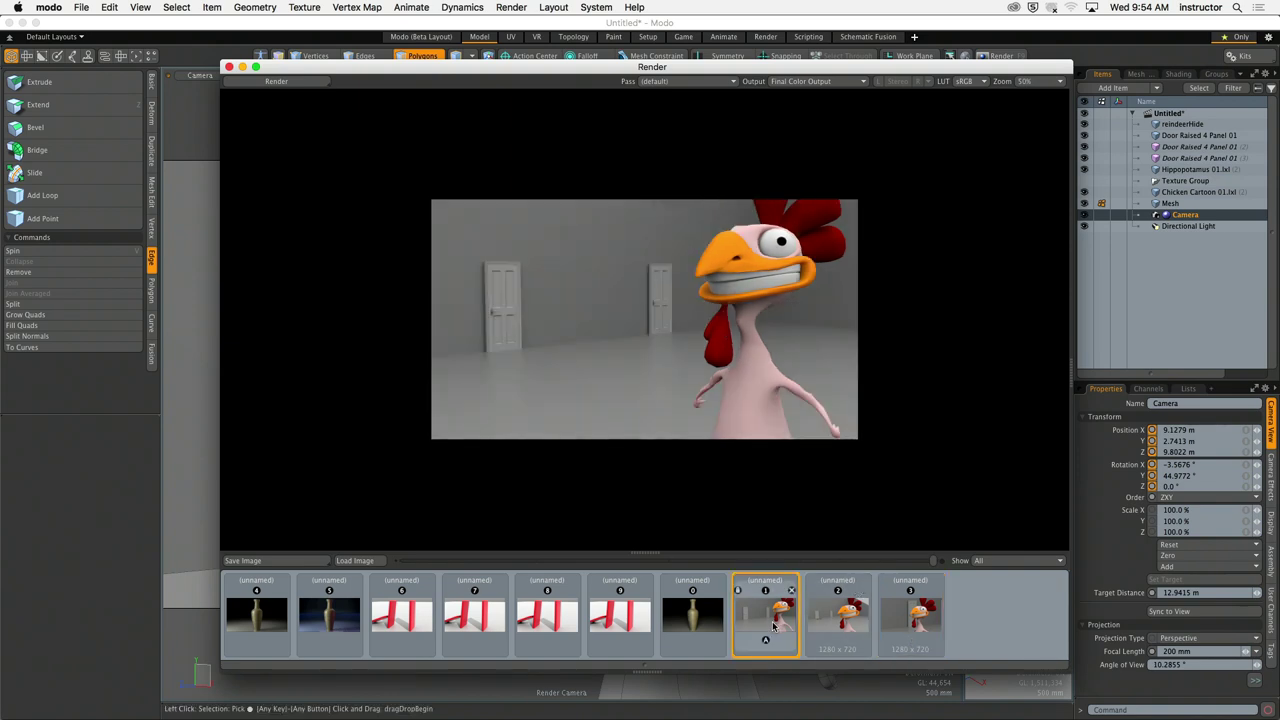
left_click(845, 627)
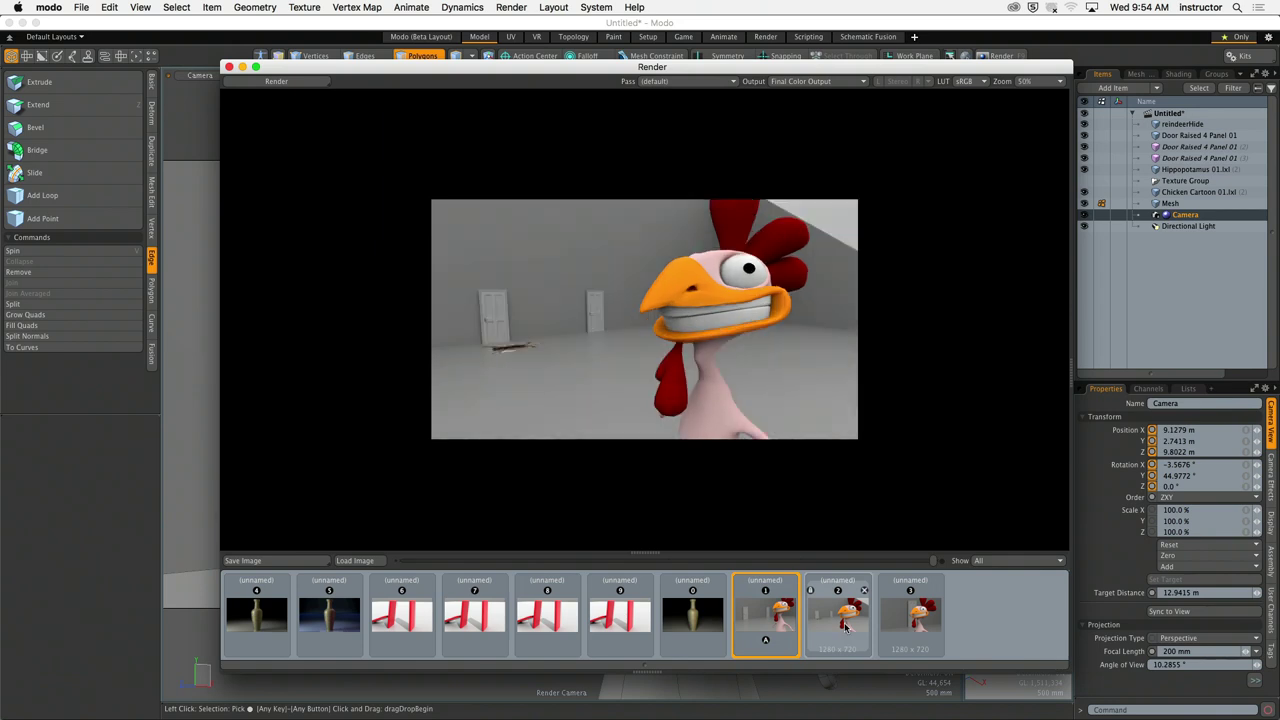
left_click(908, 634)
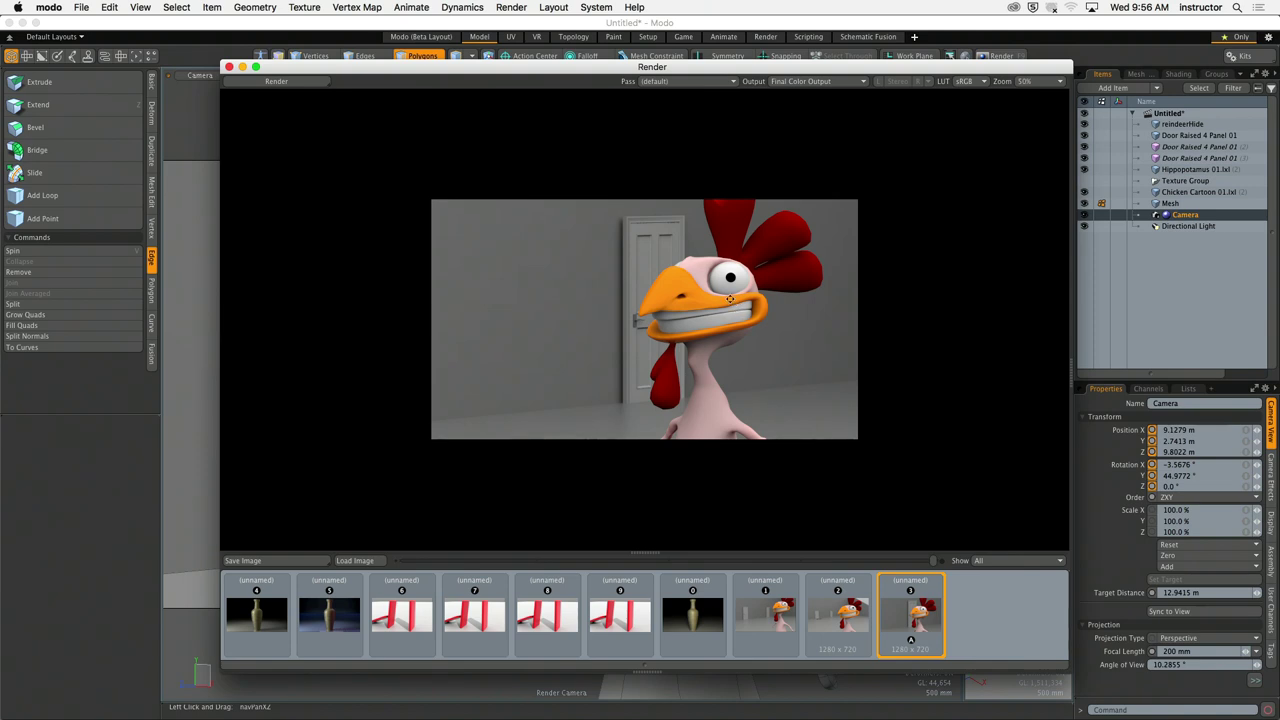
Step: Move the render window aside and enlarge the camera's properties area to expose the lens distortion and resolution override settings
left_click_drag(749, 66, 662, 51)
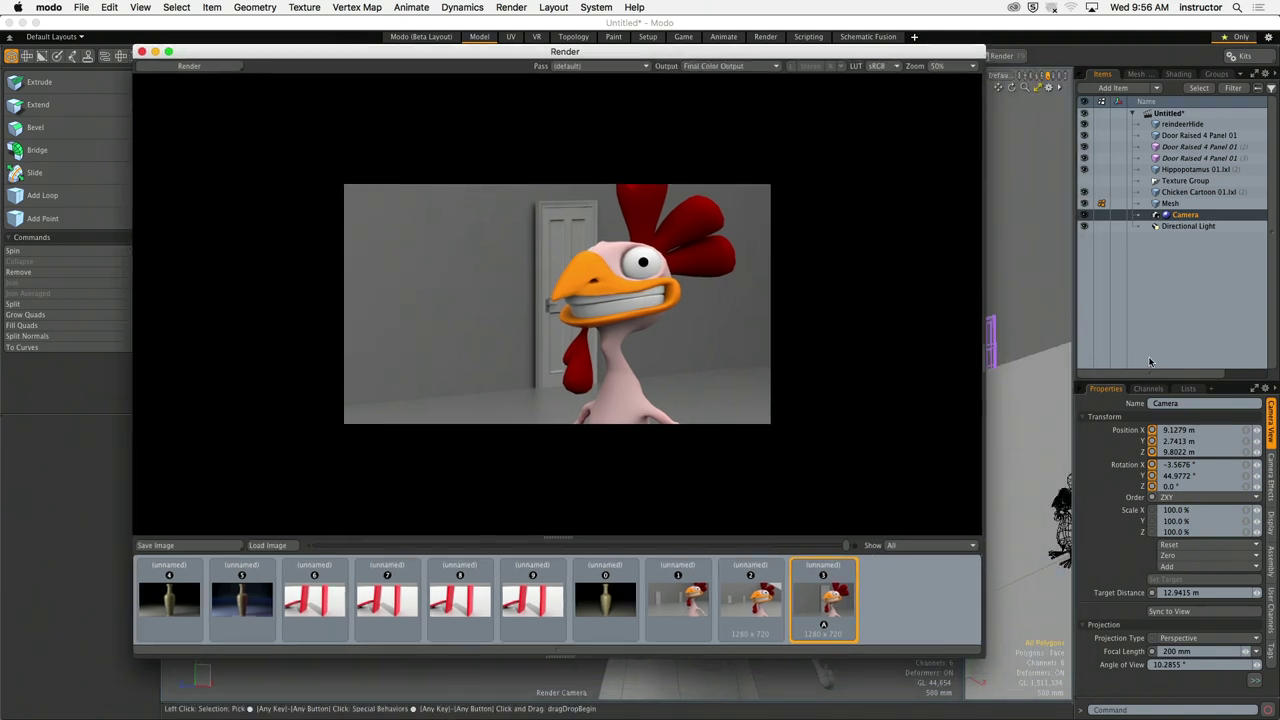
left_click(1178, 350)
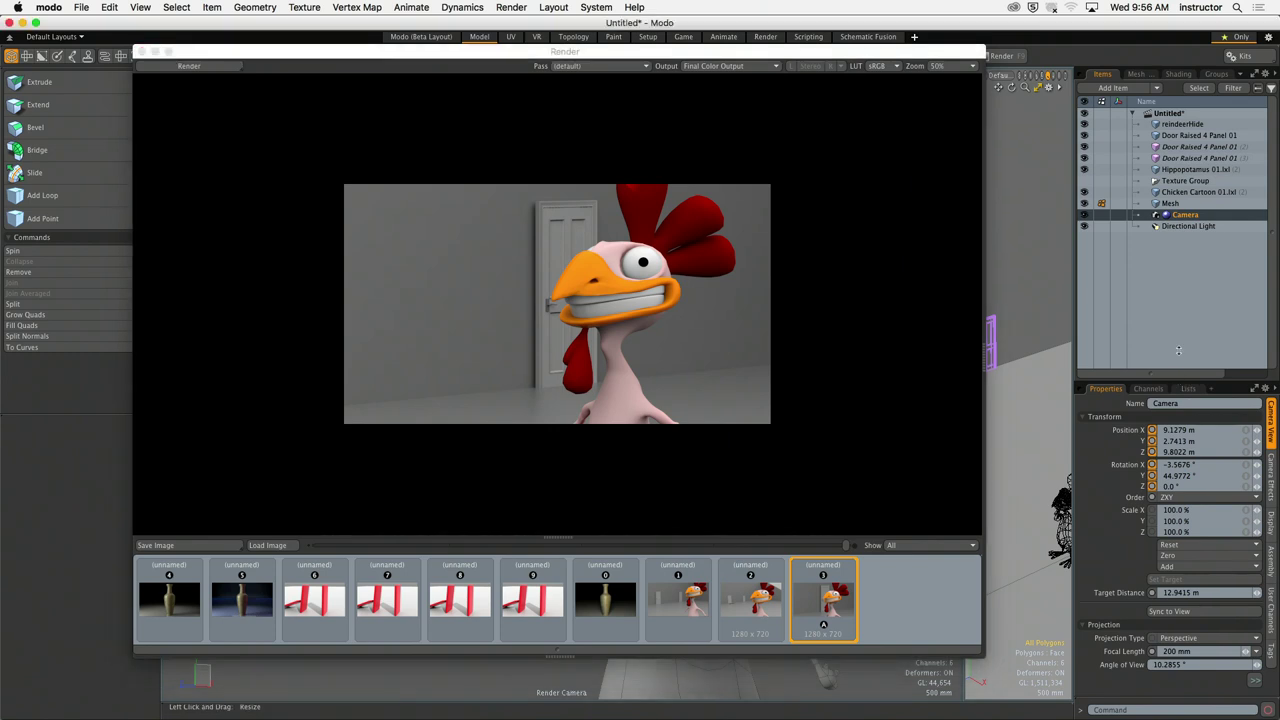
left_click_drag(1178, 350, 1178, 266)
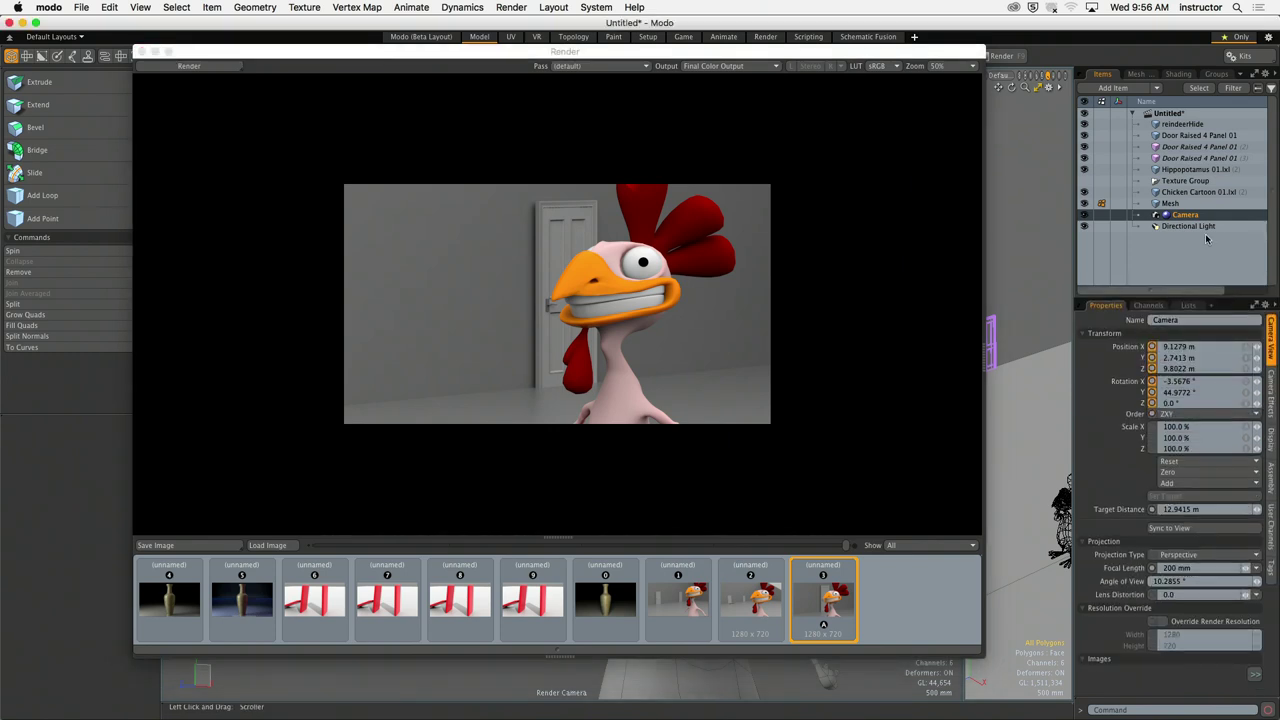
Step: Close the render window and open the Preview renderer for the render camera
left_click(141, 51)
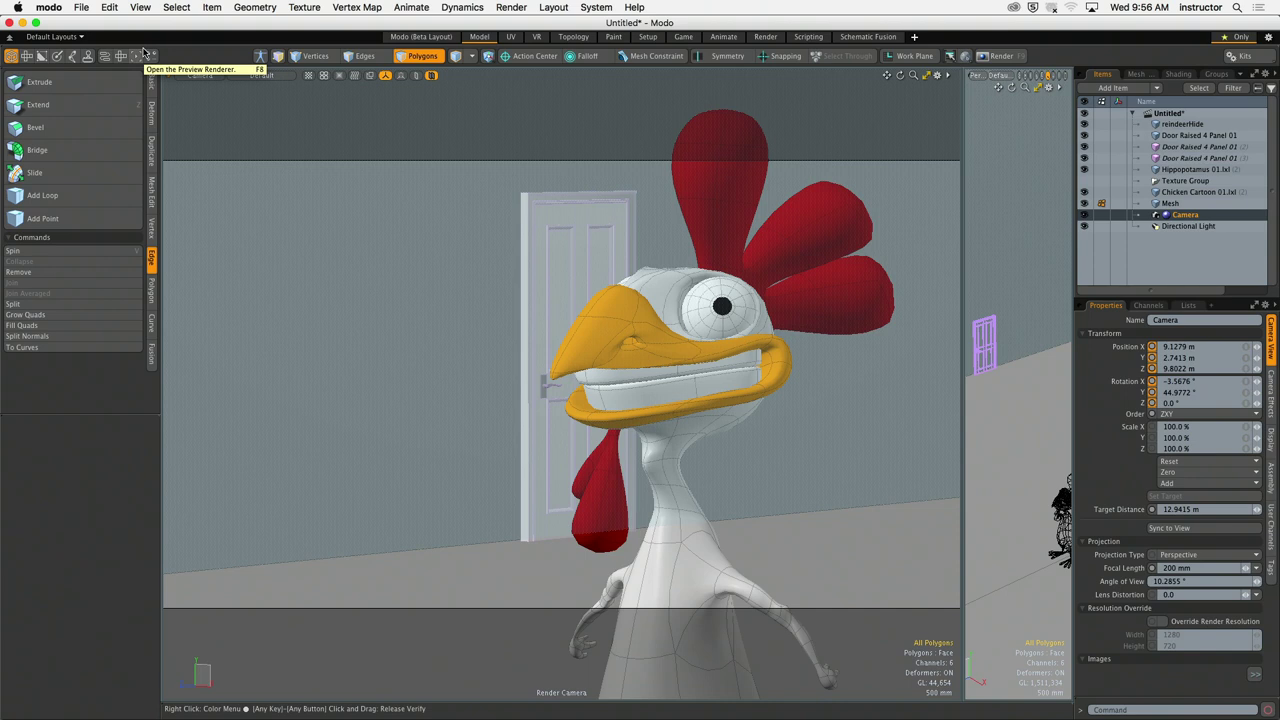
left_click(140, 55)
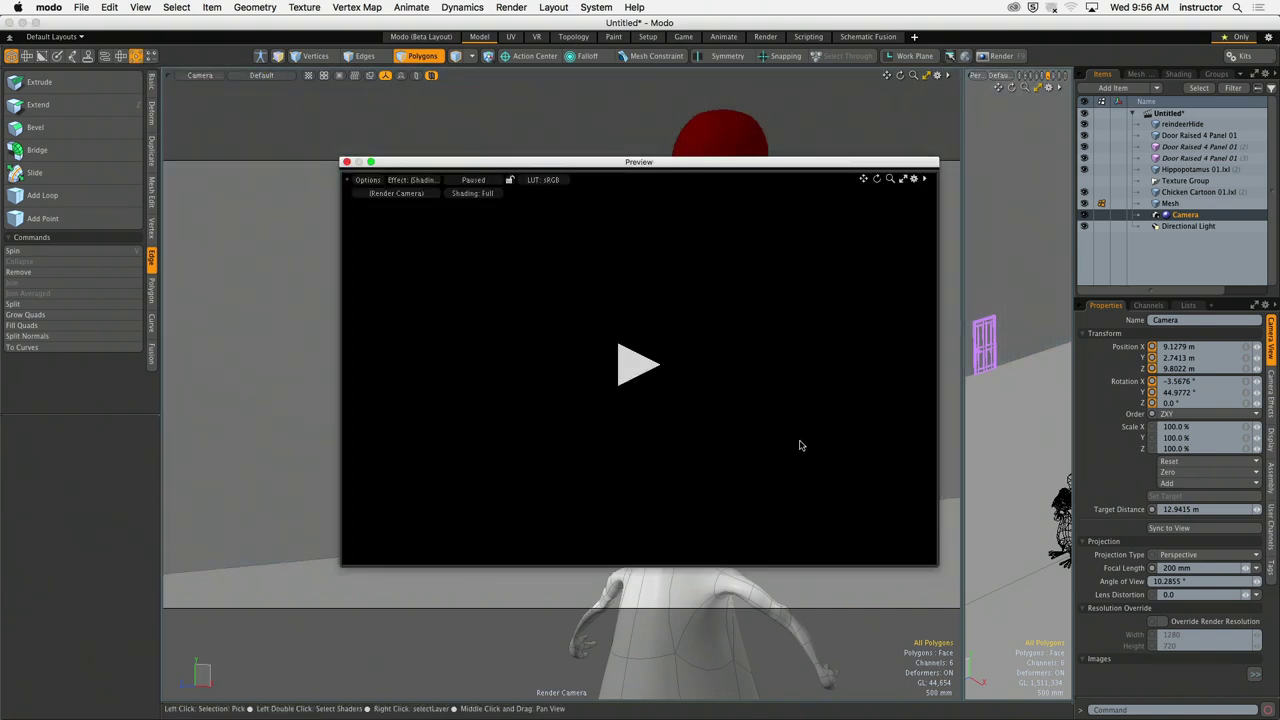
Step: Start the Preview rendering and expand the Chicken Cartoon 01 material group in the shader tree
left_click(639, 366)
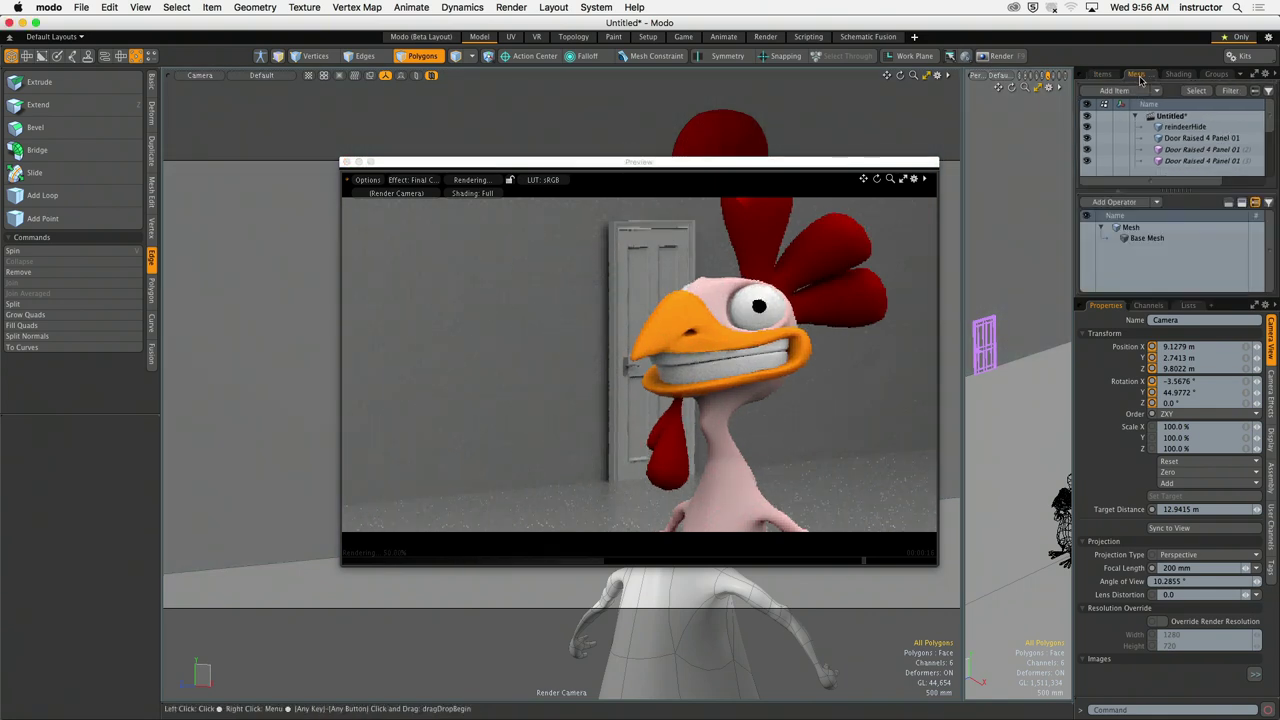
left_click(1177, 75)
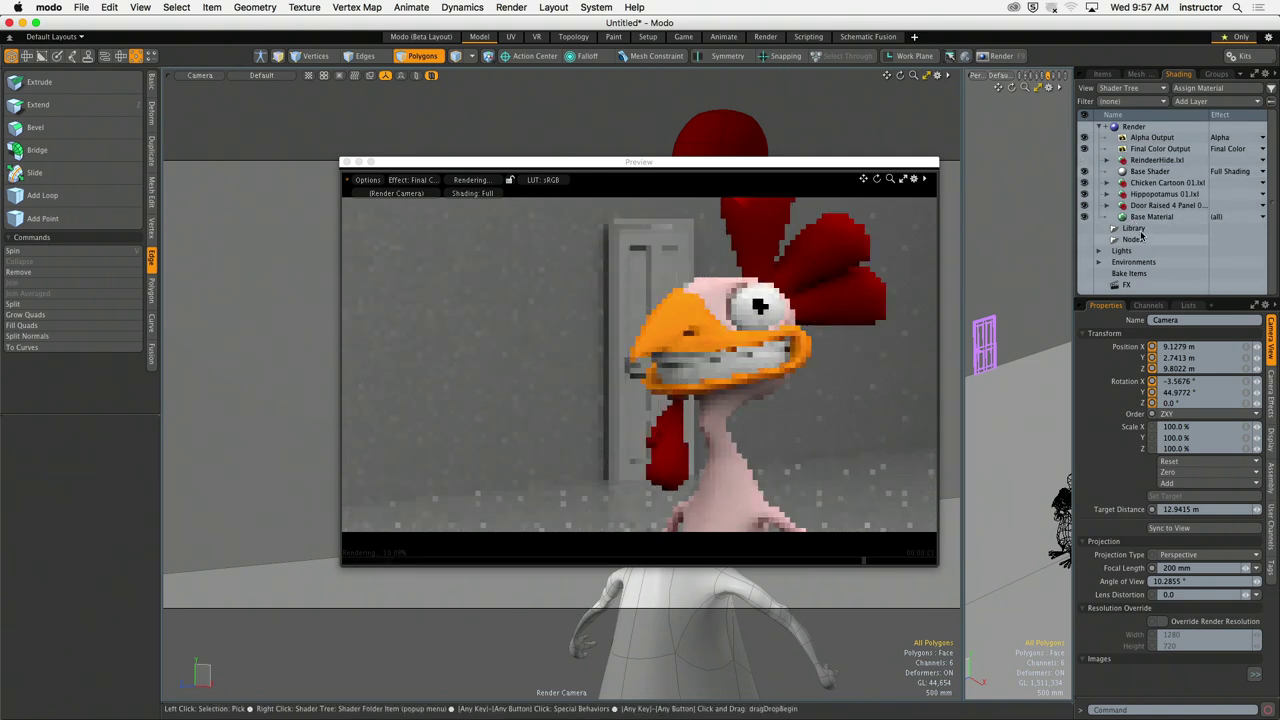
left_click(1107, 183)
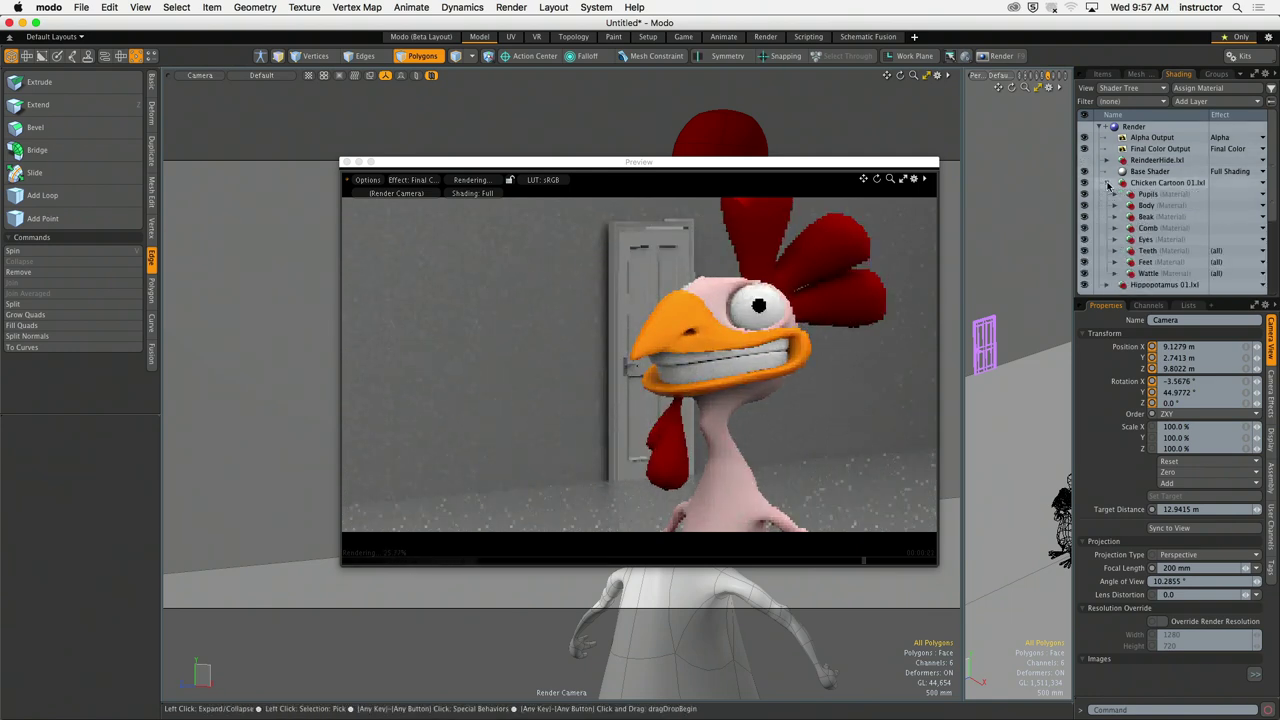
Step: Pick the chicken's Body material from the preview image and set its Subsurface Amount to 0%
right_click(726, 480)
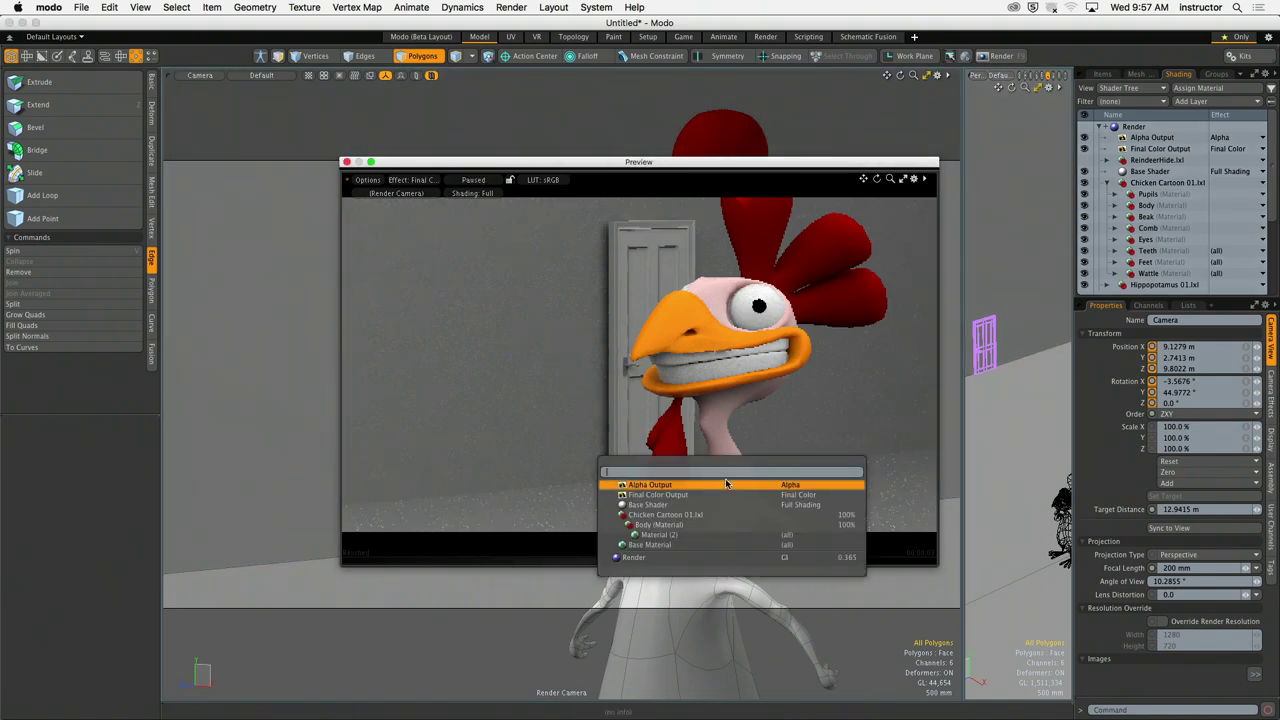
left_click(726, 534)
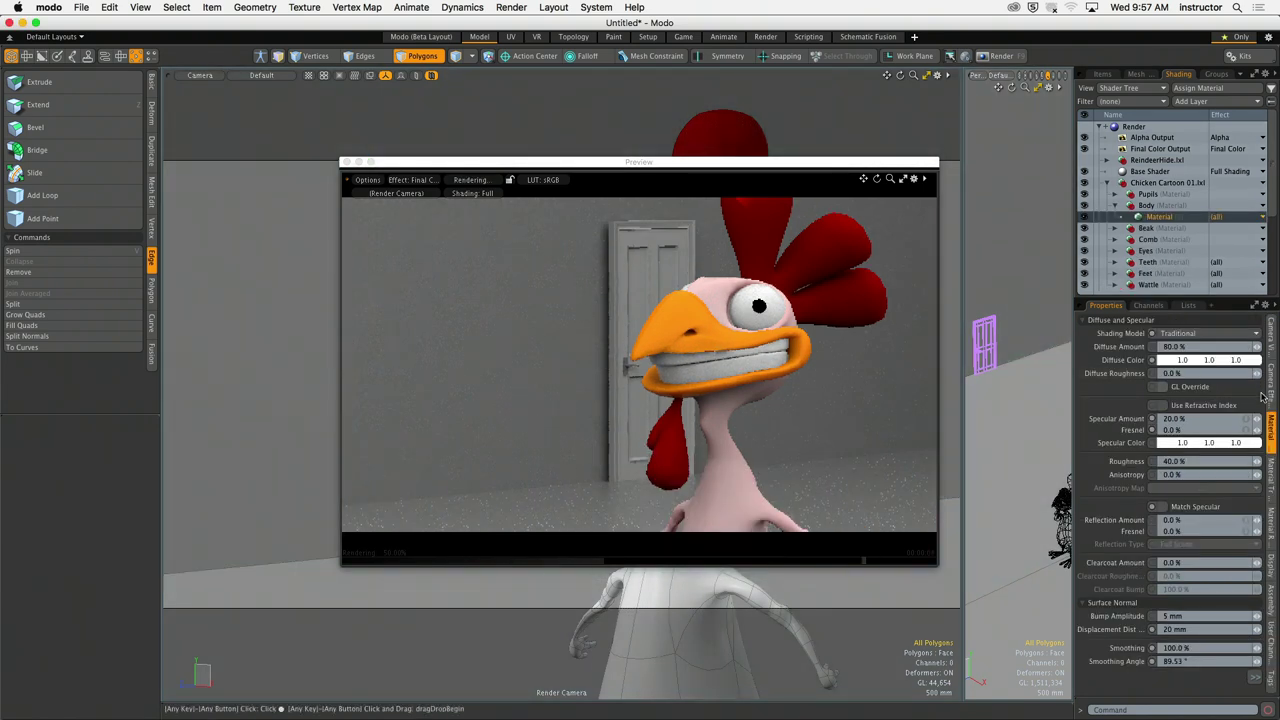
left_click(1272, 486)
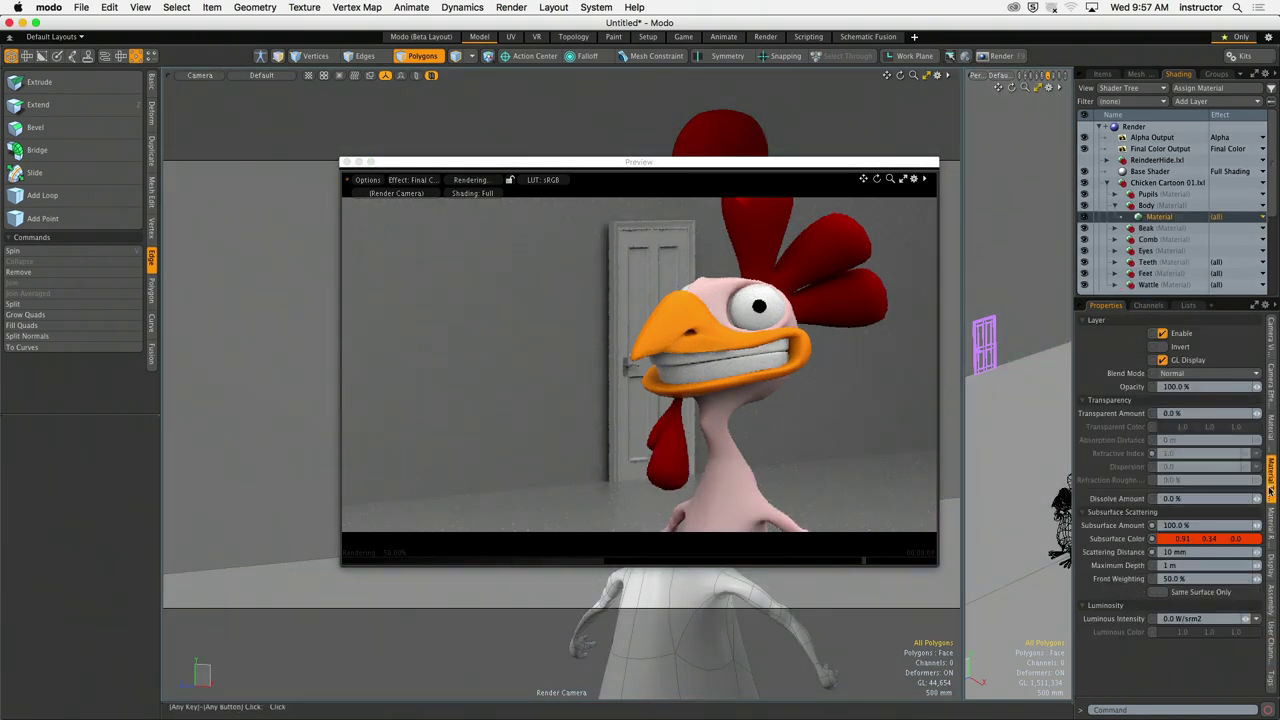
left_click(1197, 525)
type("0")
key("Return")
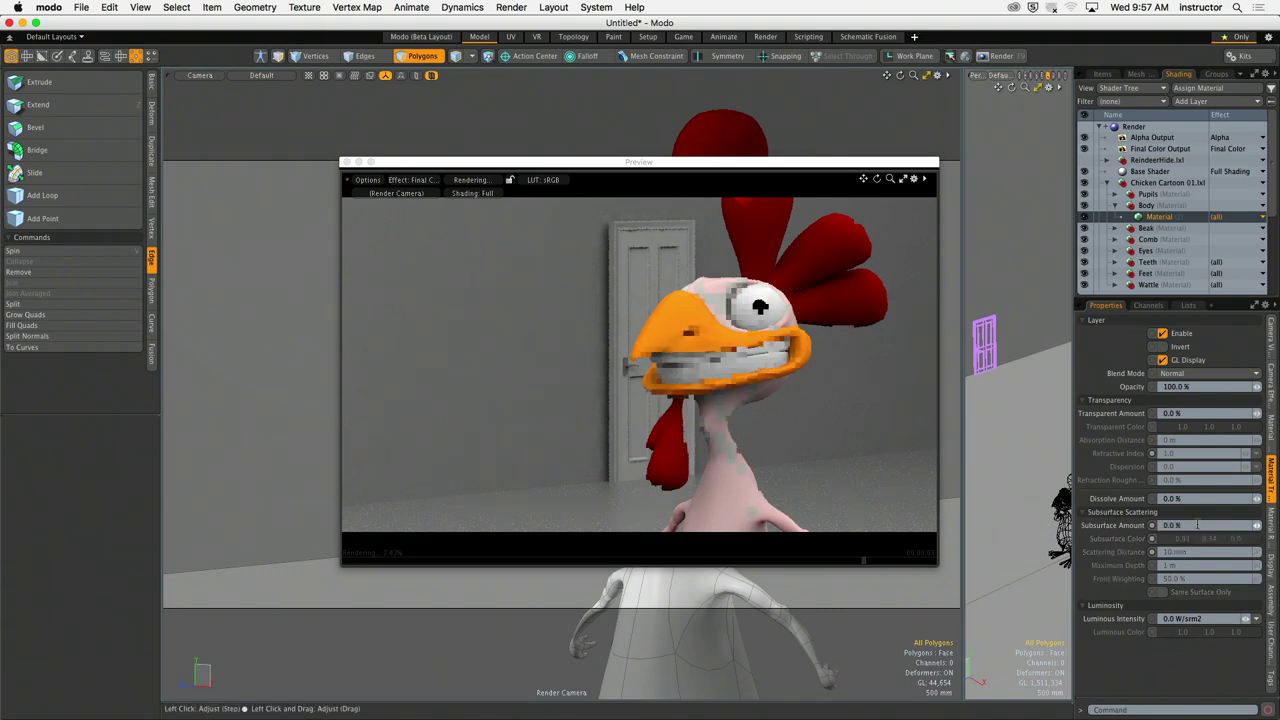
Step: Pick the chicken's Beak material from the preview image and set its Subsurface Amount to 0%
right_click(680, 330)
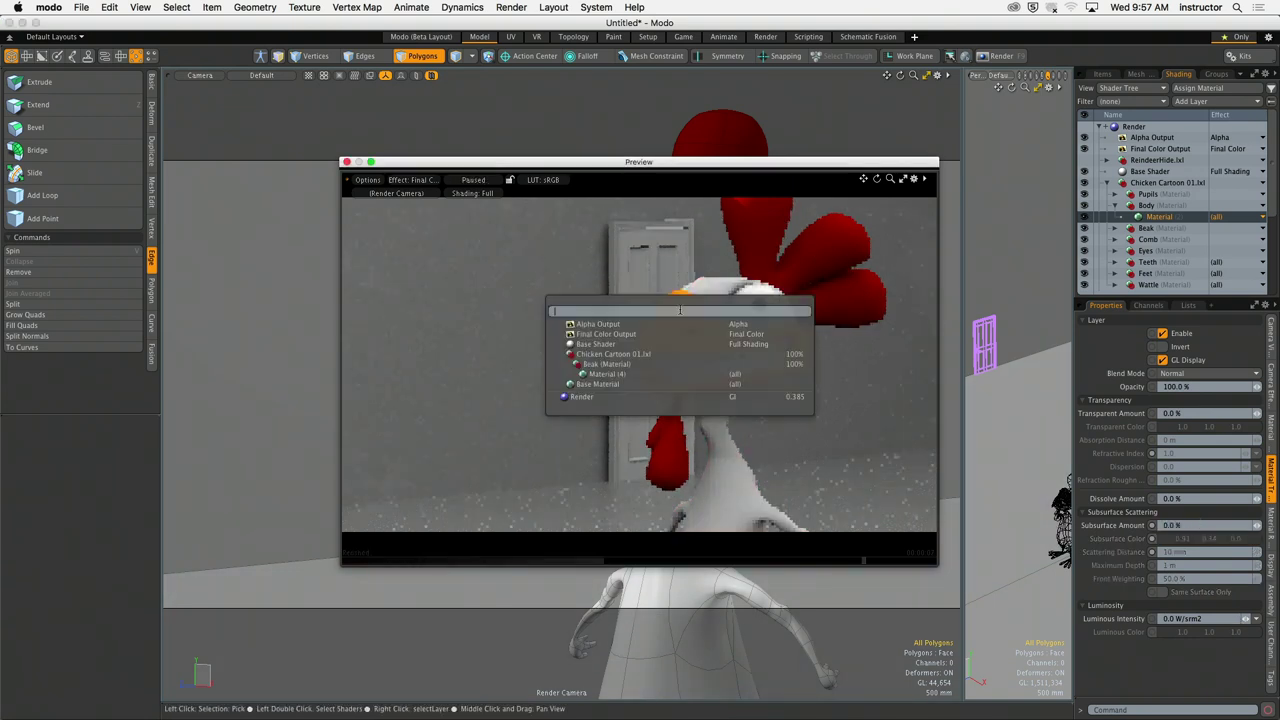
left_click(680, 366)
left_click(1209, 525)
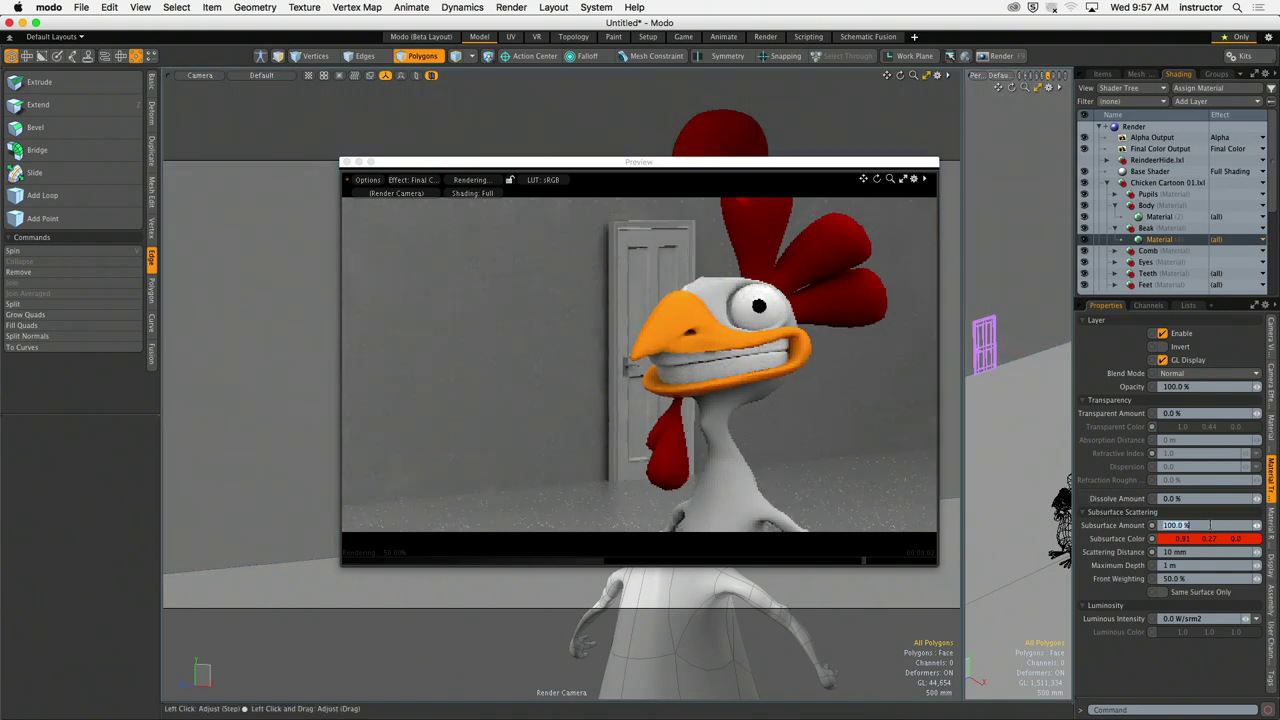
type("0")
key("Return")
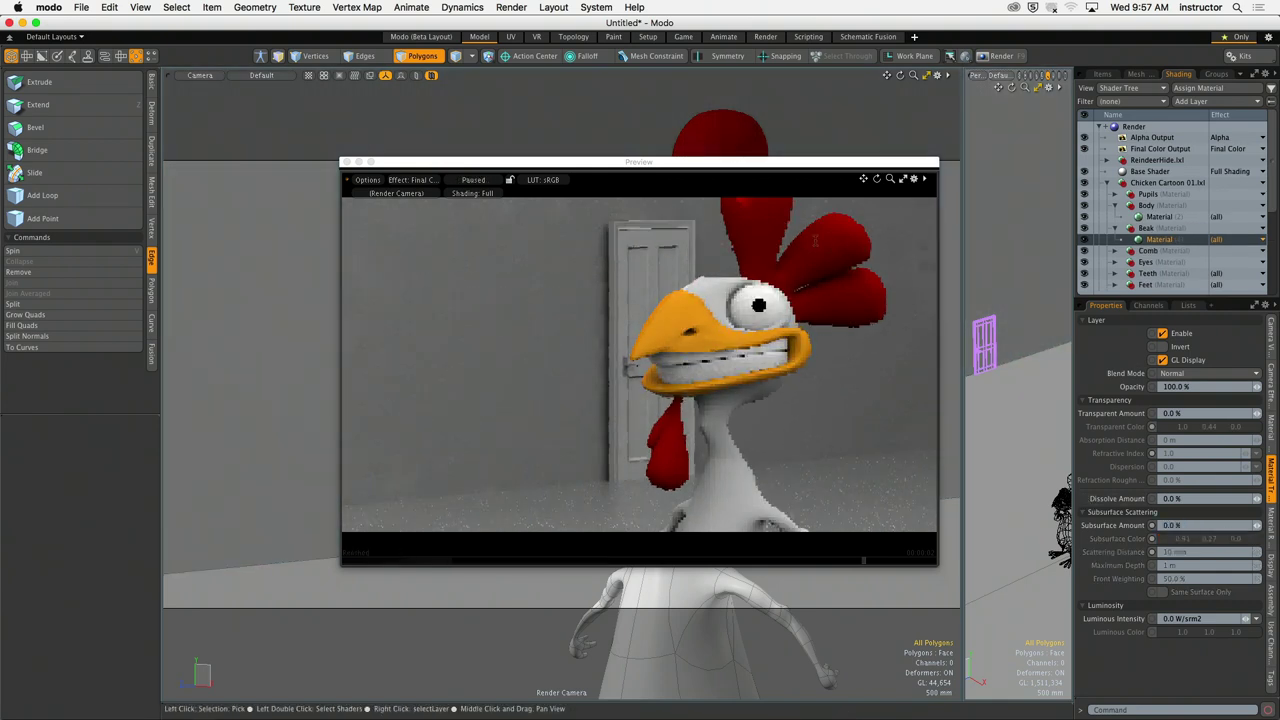
Step: Set the Subsurface Amount of the chicken's Comb and Eyes materials to 0%
right_click(827, 244)
left_click(802, 306)
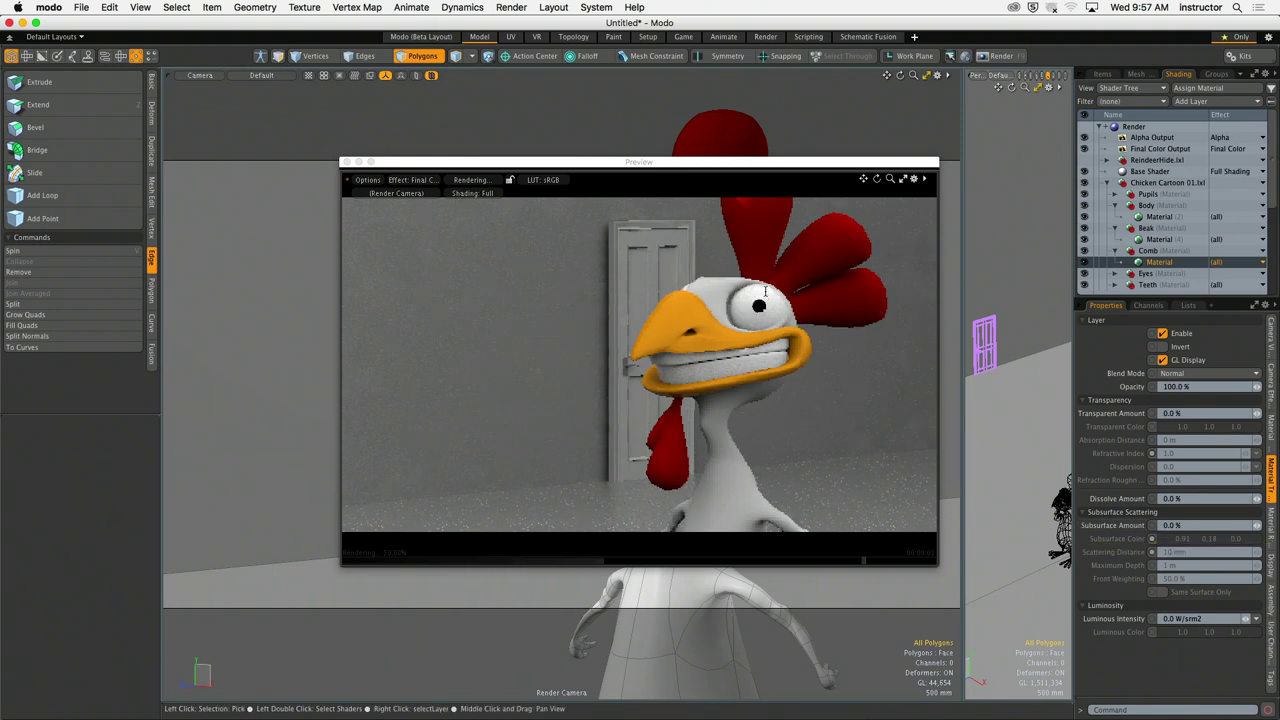
right_click(757, 331)
left_click(760, 357)
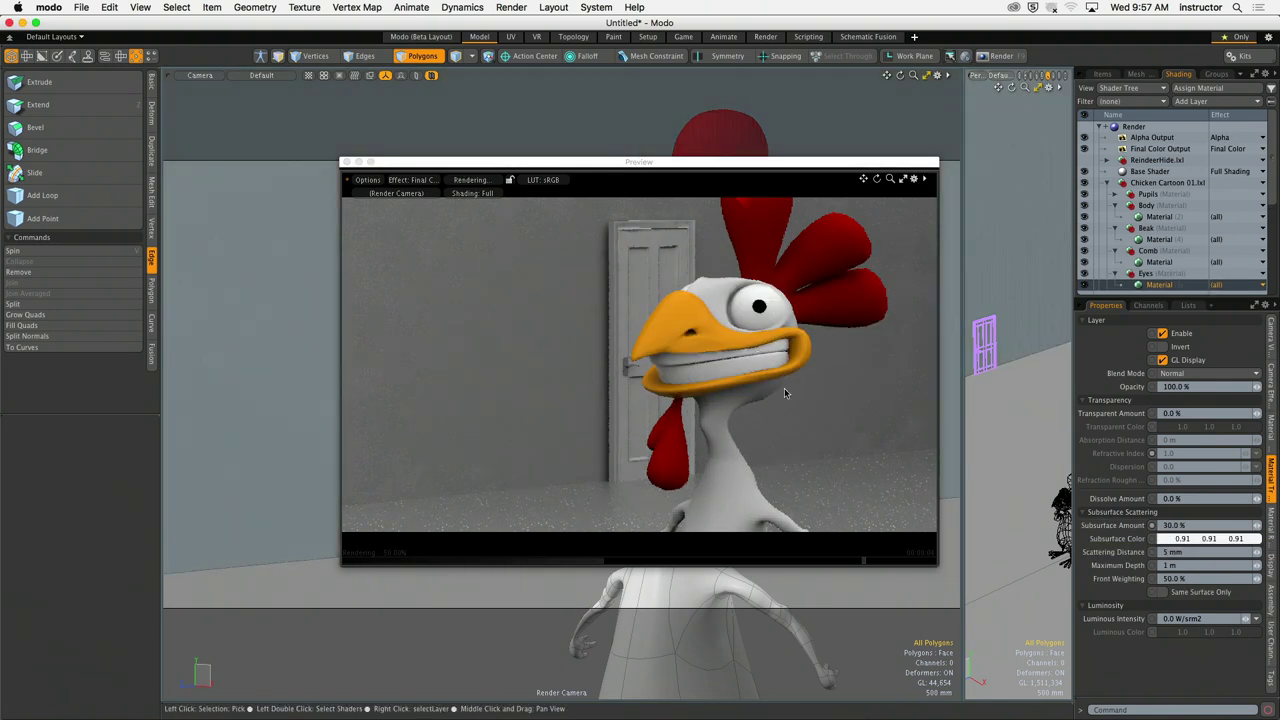
left_click(1185, 525)
type("0")
key("Return")
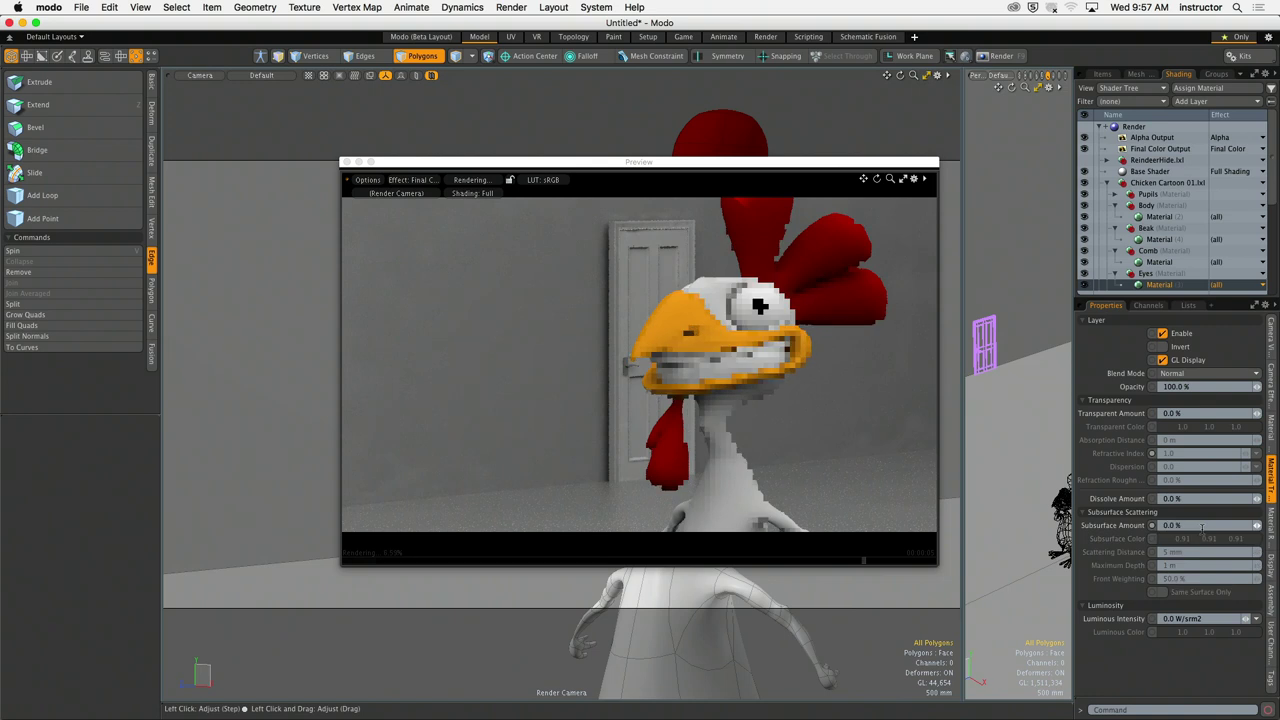
Step: Pick the chicken's Teeth material from the preview image and set its Subsurface Amount to 0%
right_click(698, 362)
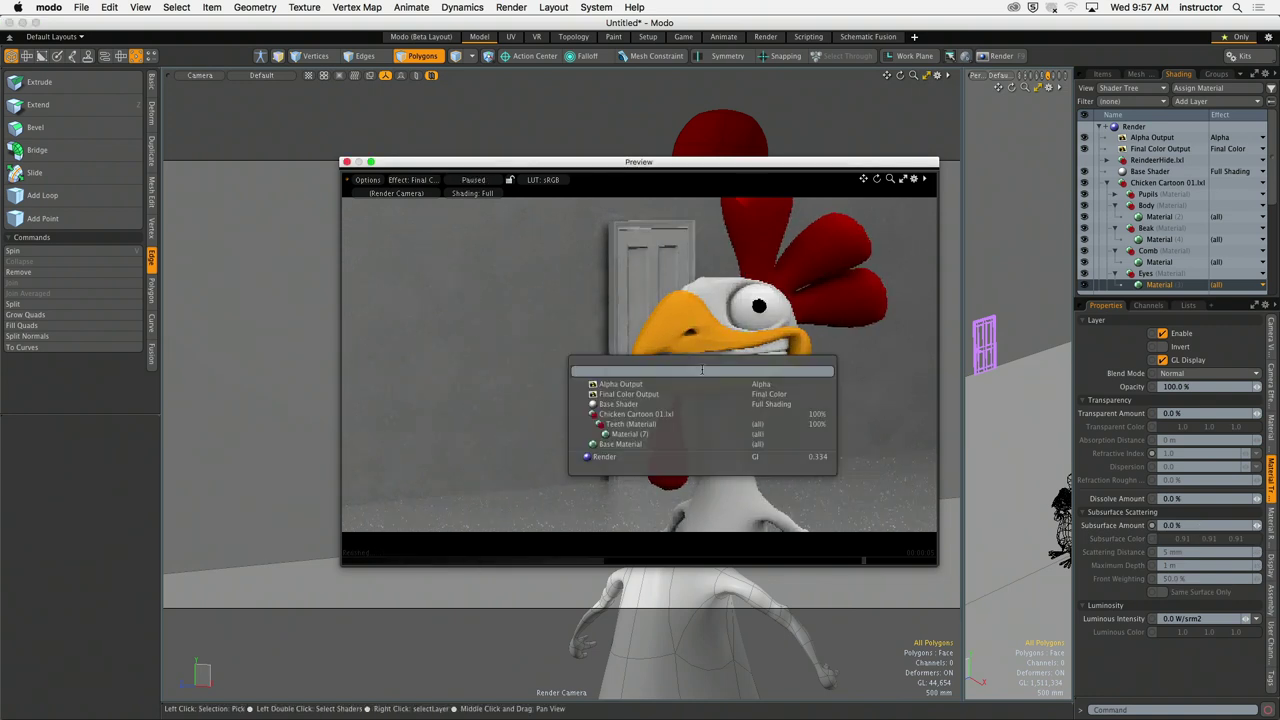
left_click(686, 438)
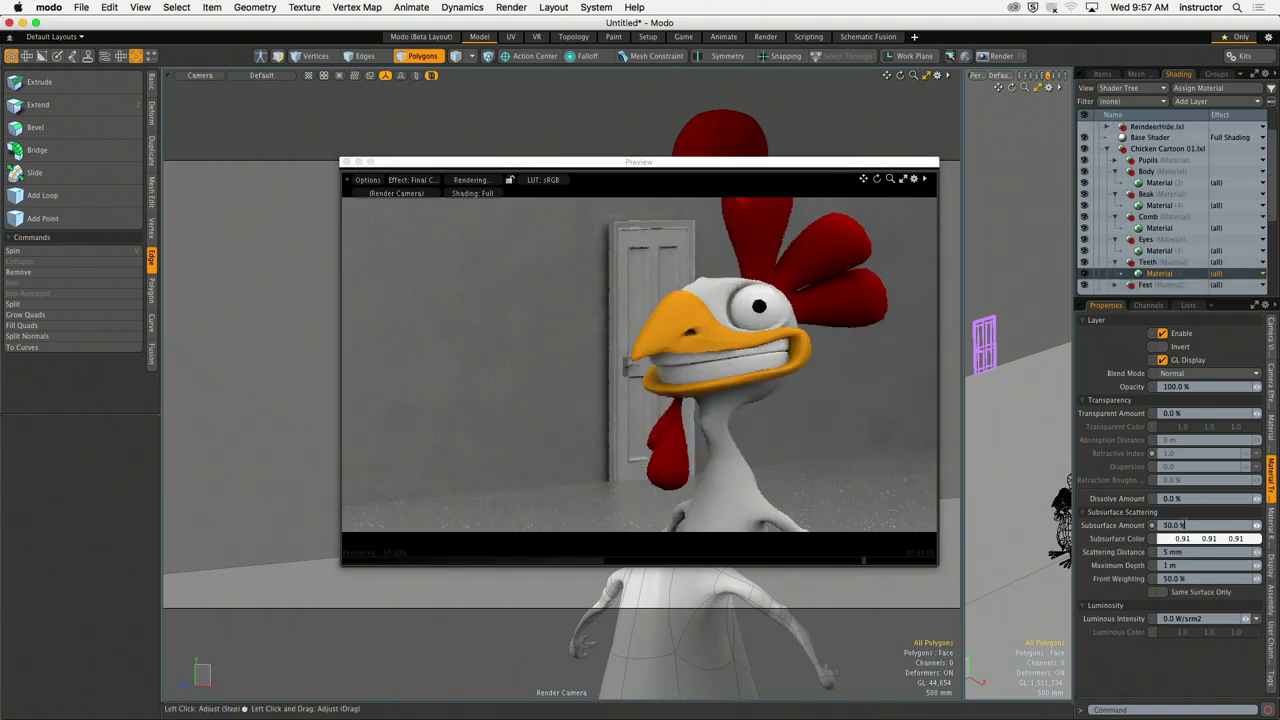
left_click(1183, 525)
type("0")
key("Return")
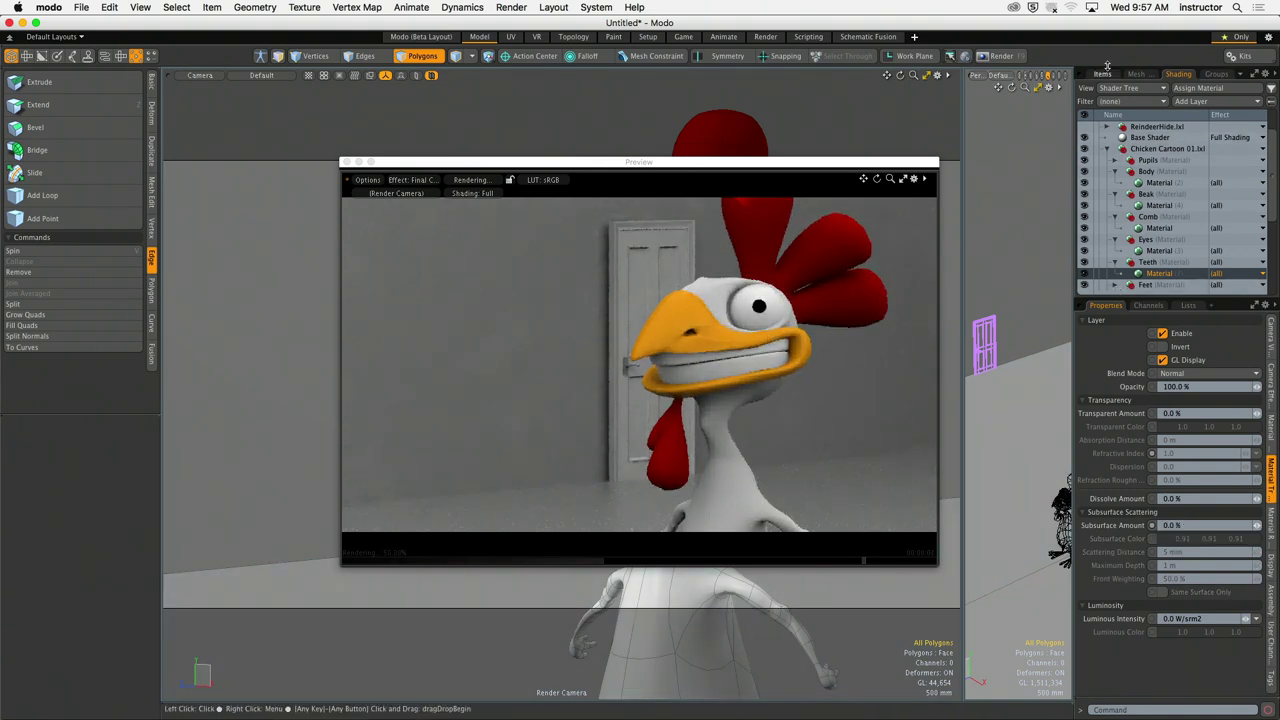
Step: Return to the render camera's effect settings and enable Depth of Field
left_click(1102, 74)
left_click(1271, 385)
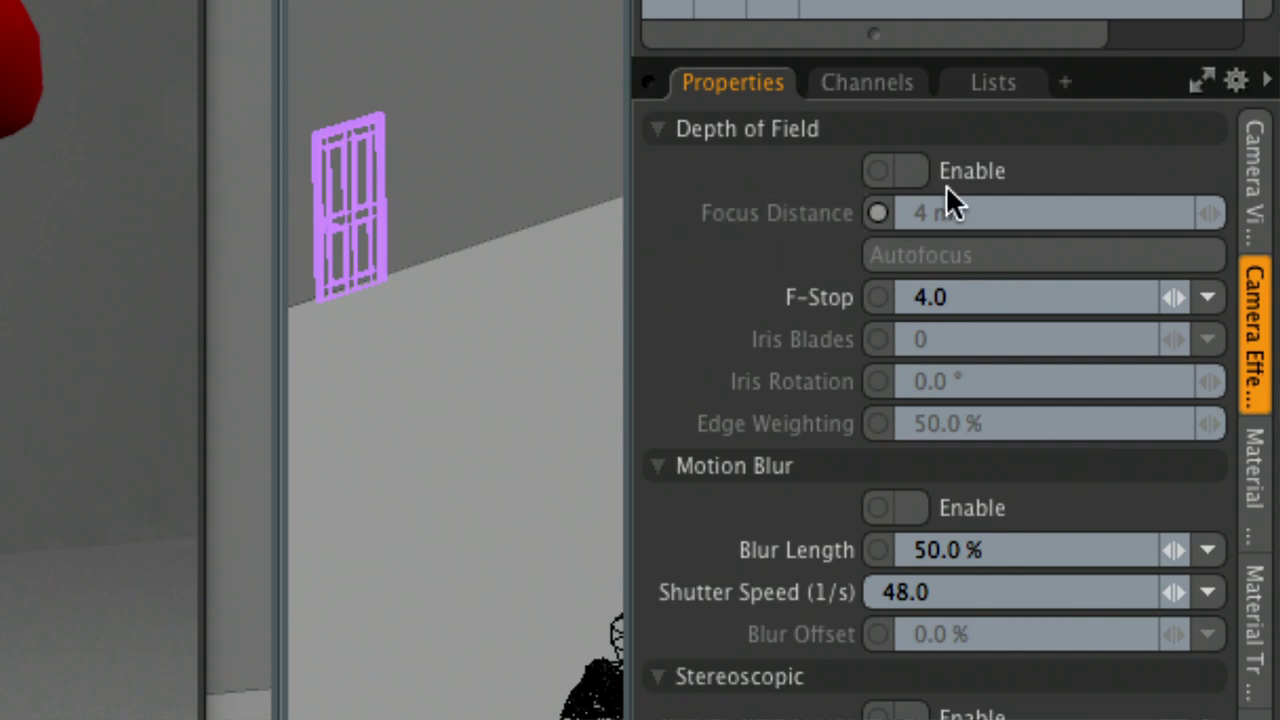
left_click(918, 170)
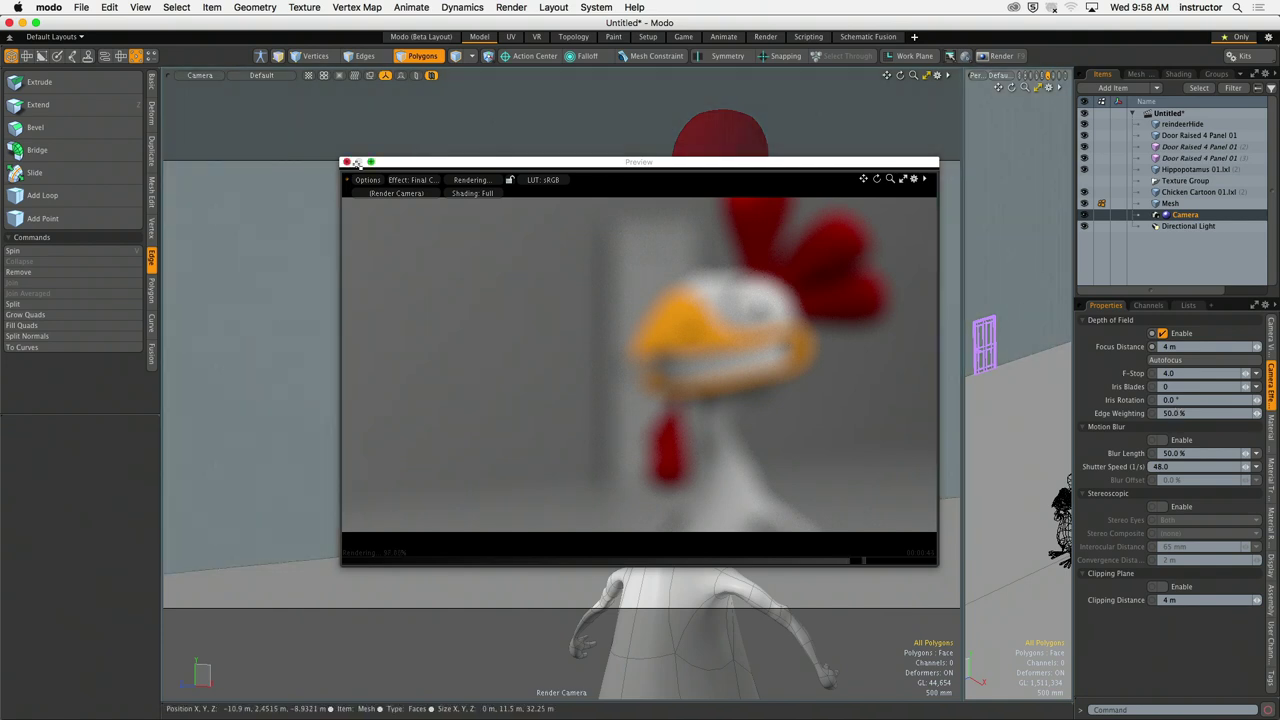
Step: Move the Preview window aside and widen the perspective viewport beside the camera view
left_click_drag(431, 165, 263, 135)
left_click_drag(962, 447, 706, 447)
left_click_drag(1029, 447, 876, 418, "alt")
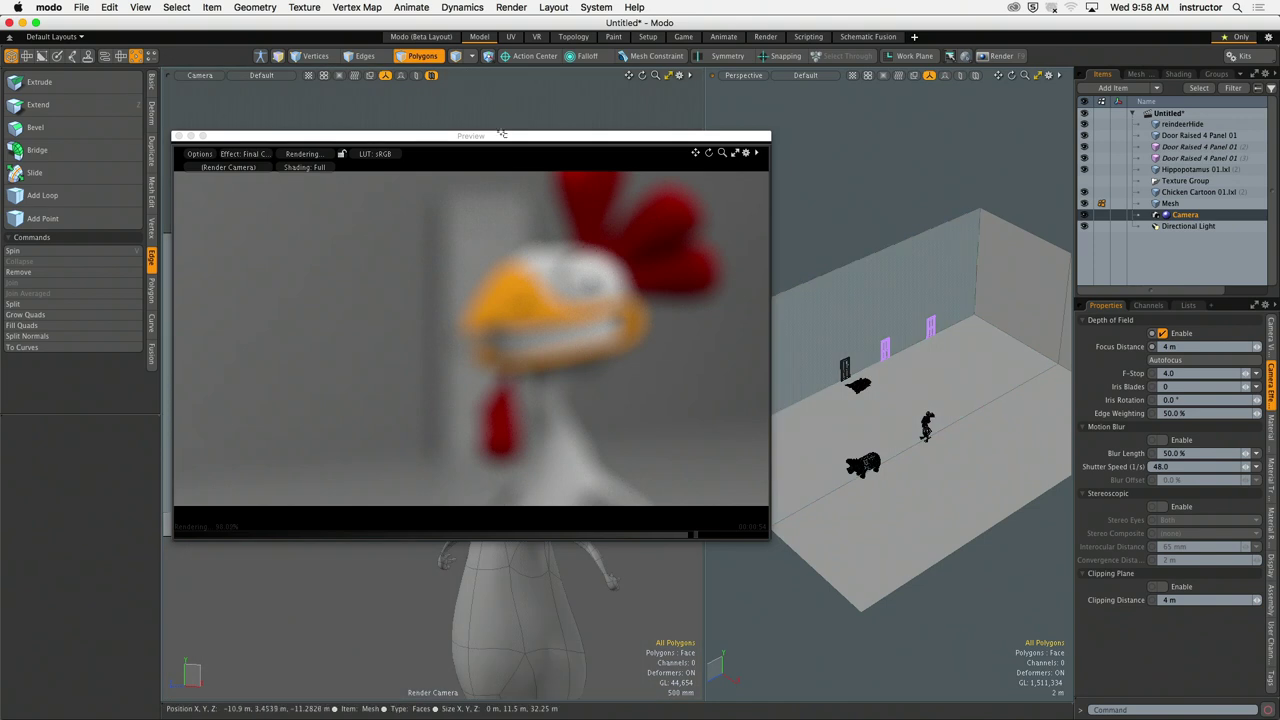
left_click_drag(490, 135, 336, 112)
left_click_drag(1040, 380, 918, 380, "ctrl+alt")
Step: Turn on Show Cameras in the perspective viewport's visibility options
key("o")
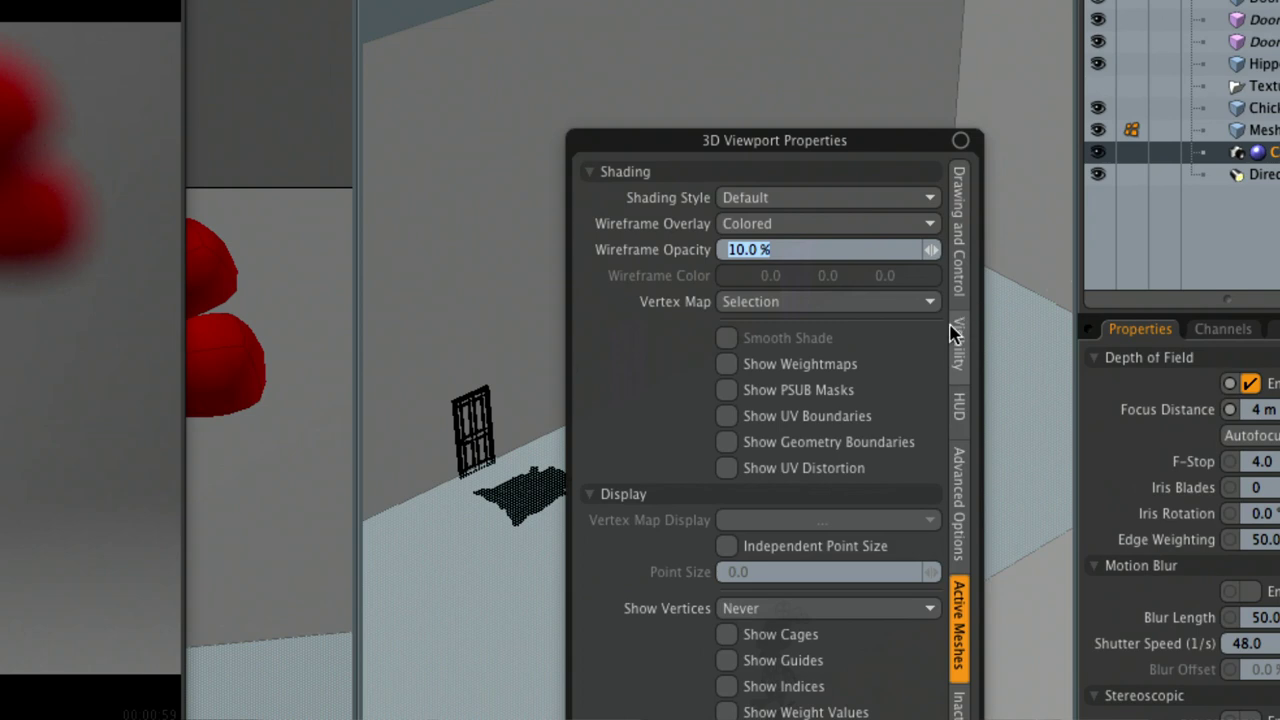
left_click(986, 330)
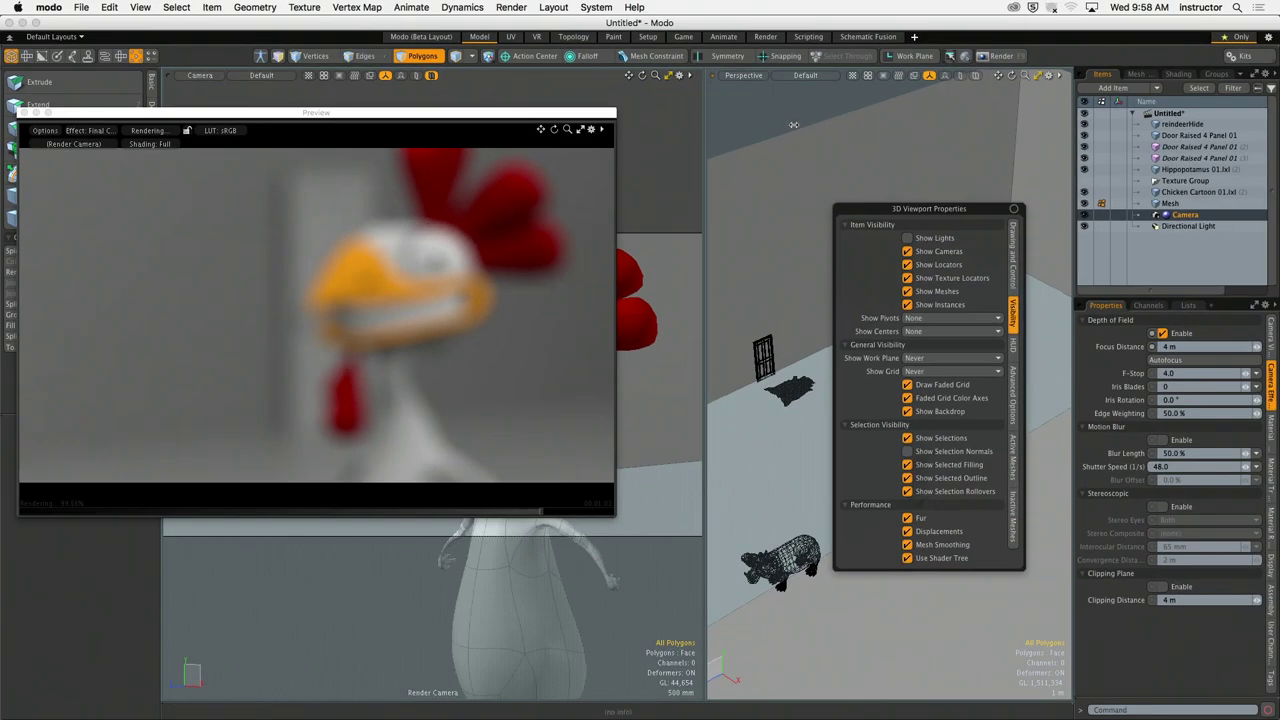
key("Escape")
Step: Activate the camera's transform handles in the perspective view and move its focus point to the chicken, a focus distance of 13.295 m
left_click_drag(865, 257, 905, 410, "alt")
key("3")
left_click(912, 423)
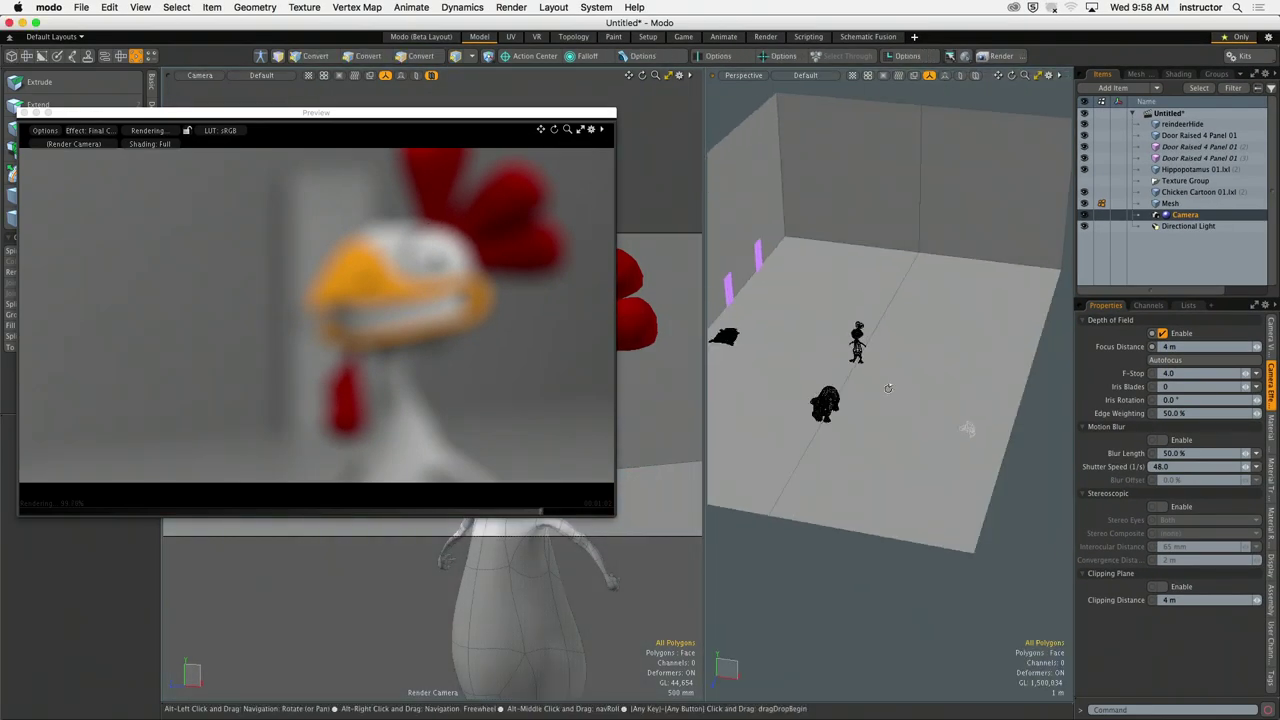
key("5")
left_click_drag(932, 435, 900, 335, "alt")
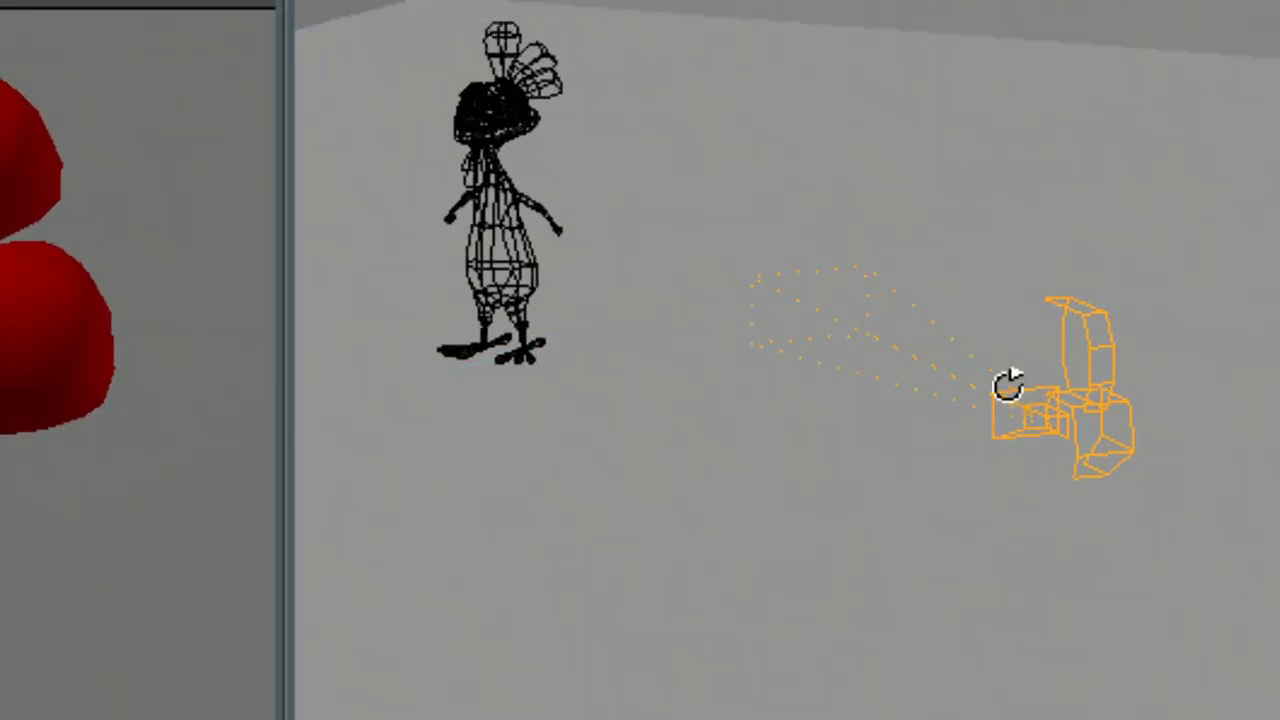
left_click_drag(1006, 380, 648, 368, "alt")
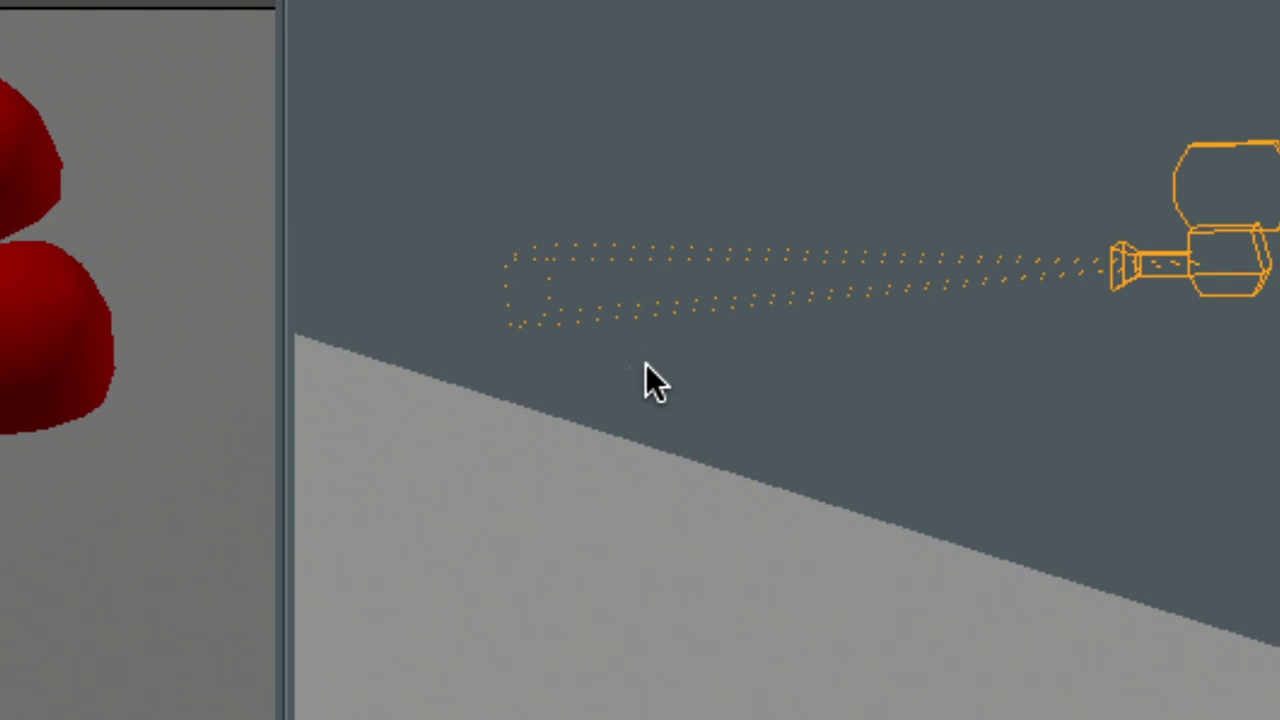
key("t")
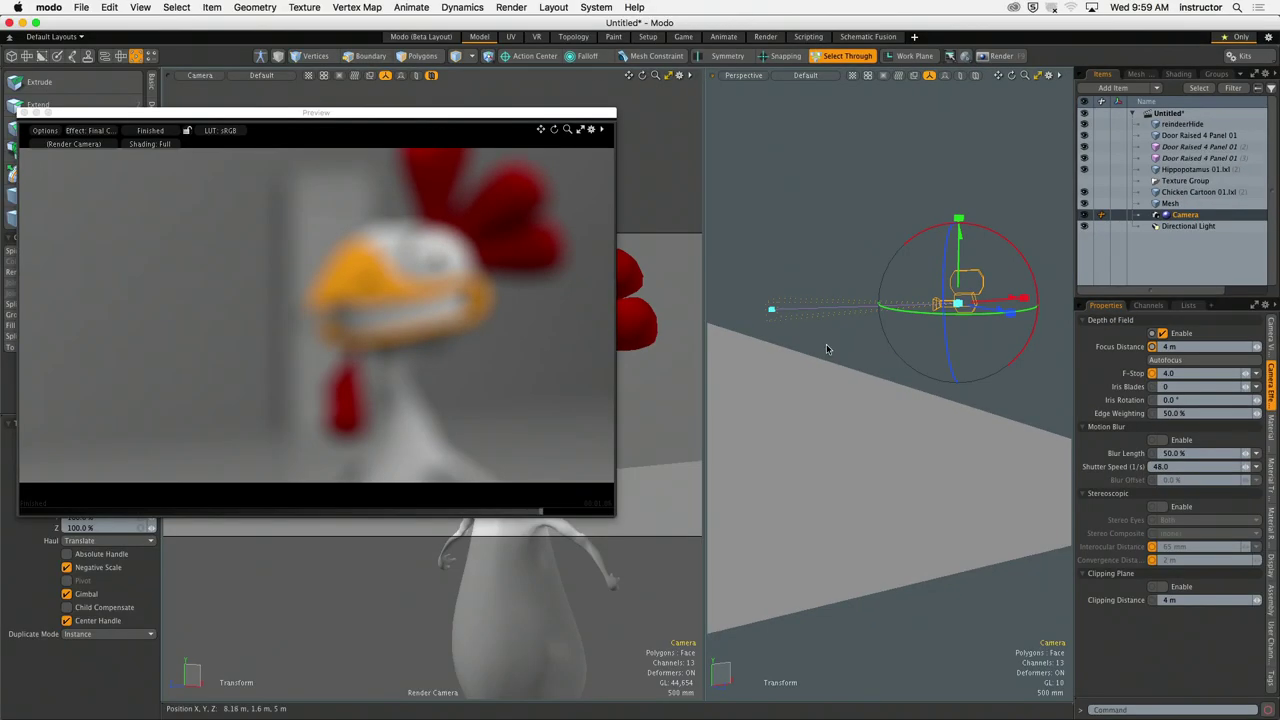
left_click_drag(826, 348, 745, 398, "alt")
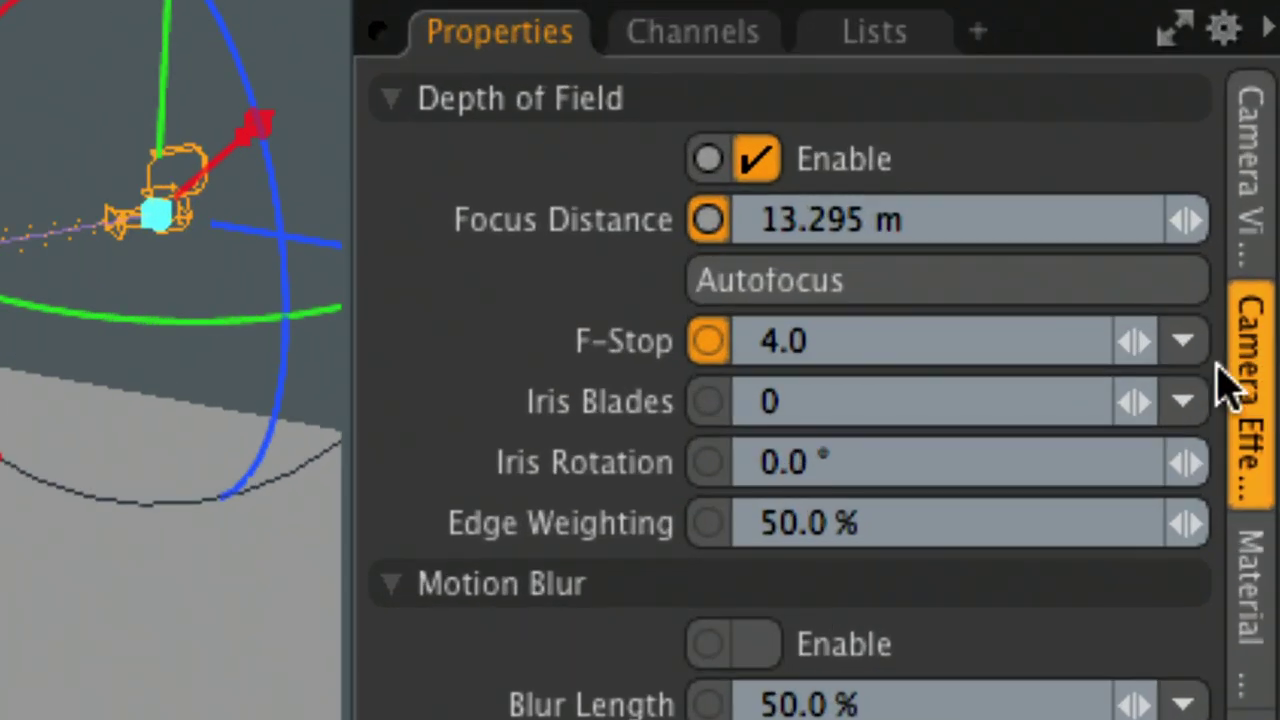
Step: Try a focus distance of 0 m, pull the focus handle slightly out from the camera, and undo these focus changes
left_click(1026, 270)
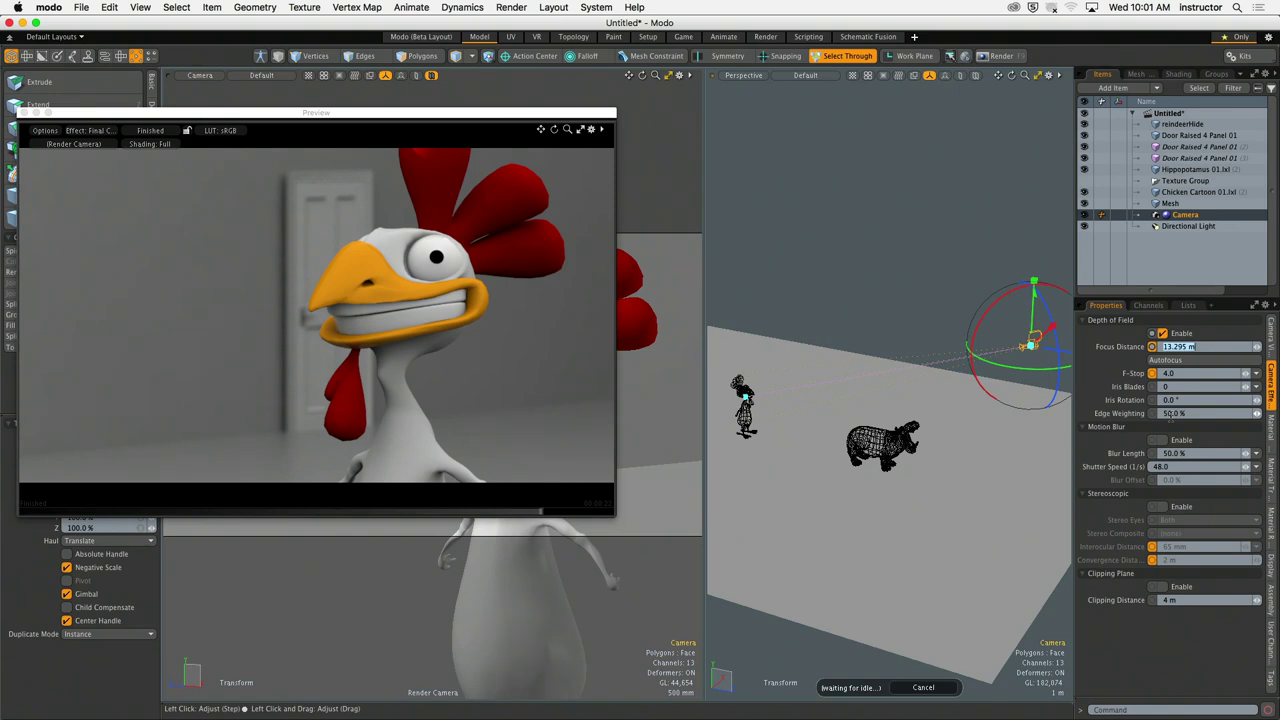
type("0")
key("Return")
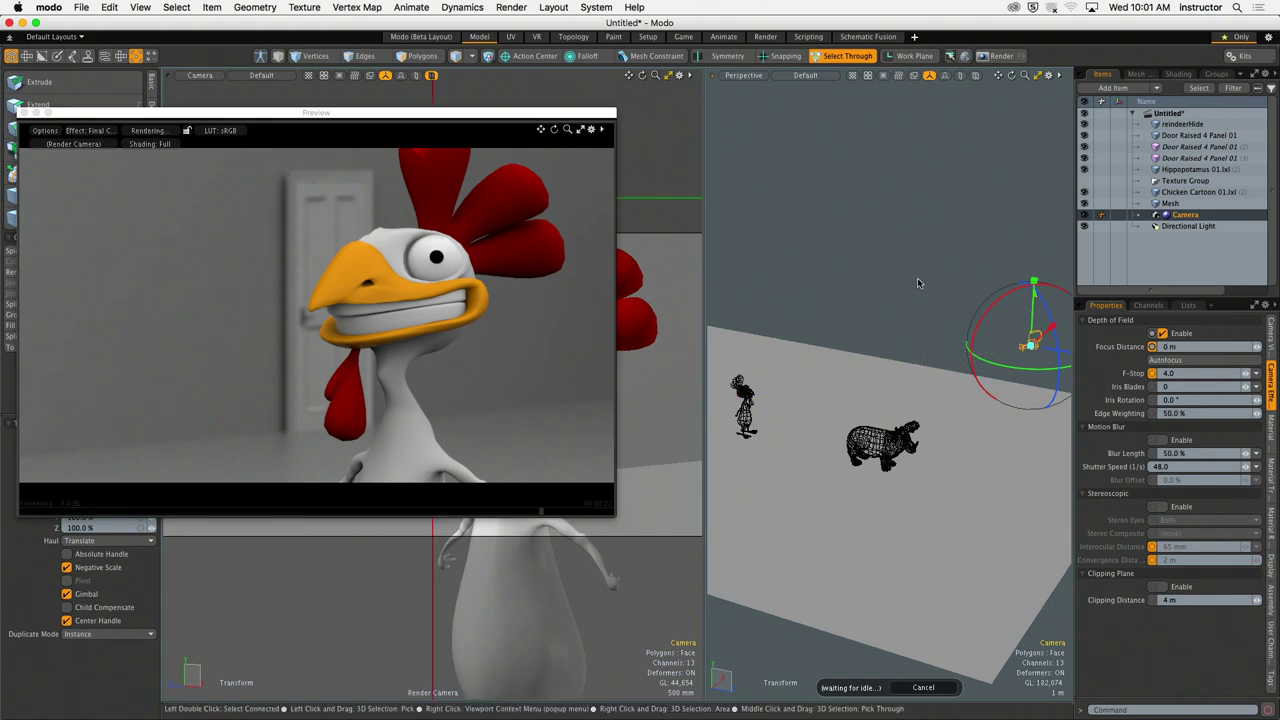
mouse_move(860, 318)
left_mouse_down("alt")
mouse_move(902, 316)
mouse_move(867, 335)
left_mouse_up("alt")
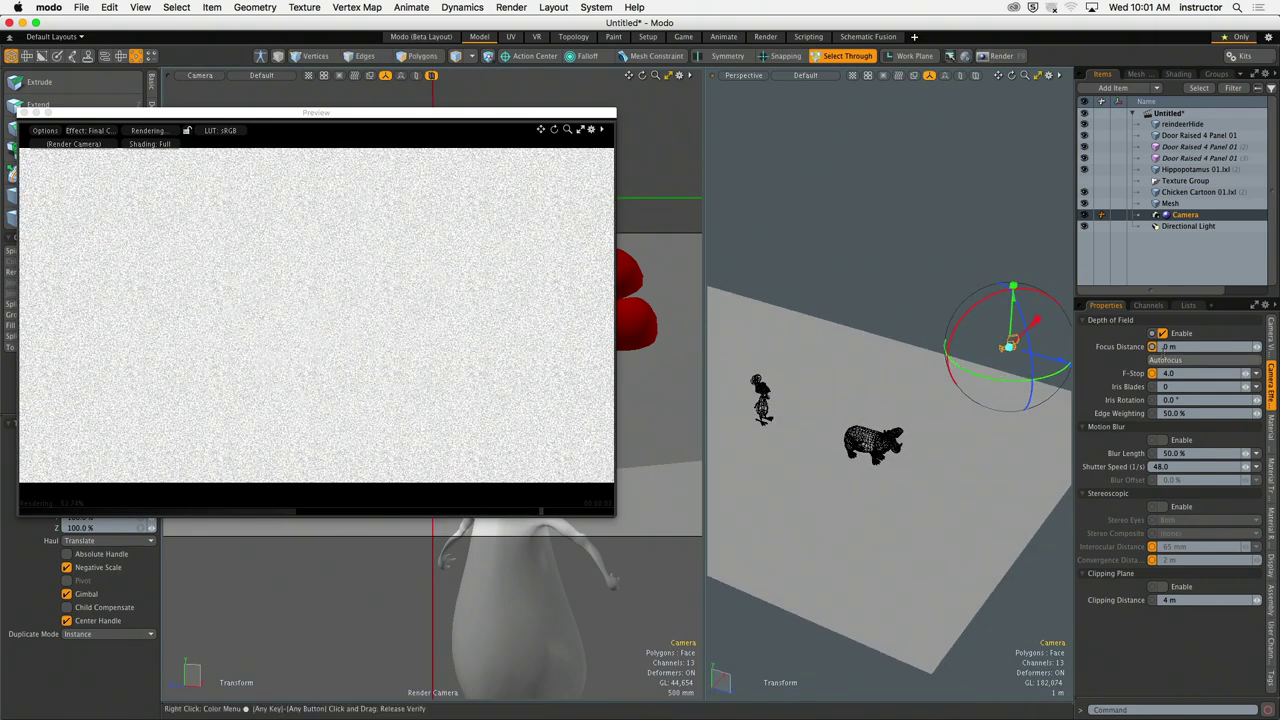
left_click_drag(1010, 346, 998, 346)
key("ctrl+z")
key("ctrl+z")
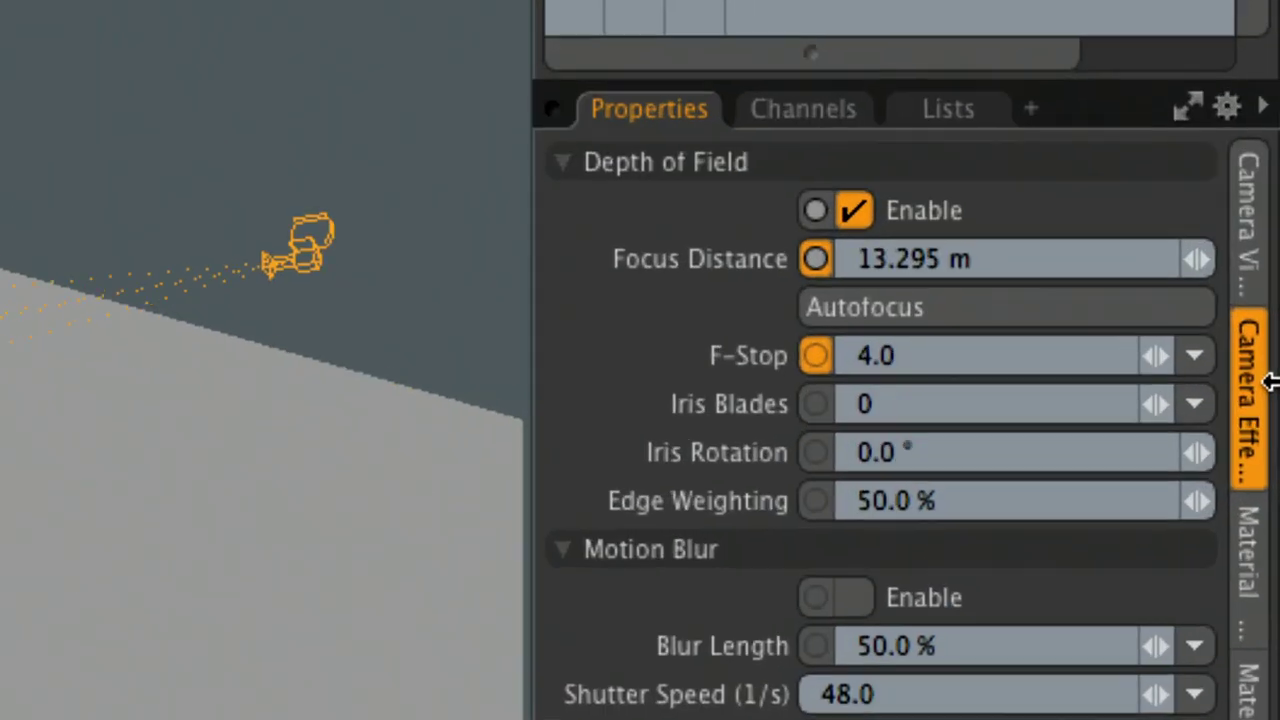
Step: Set the camera's F-Stop to 1.2 to strengthen the background blur, and leave the transform tool
left_click(1096, 347)
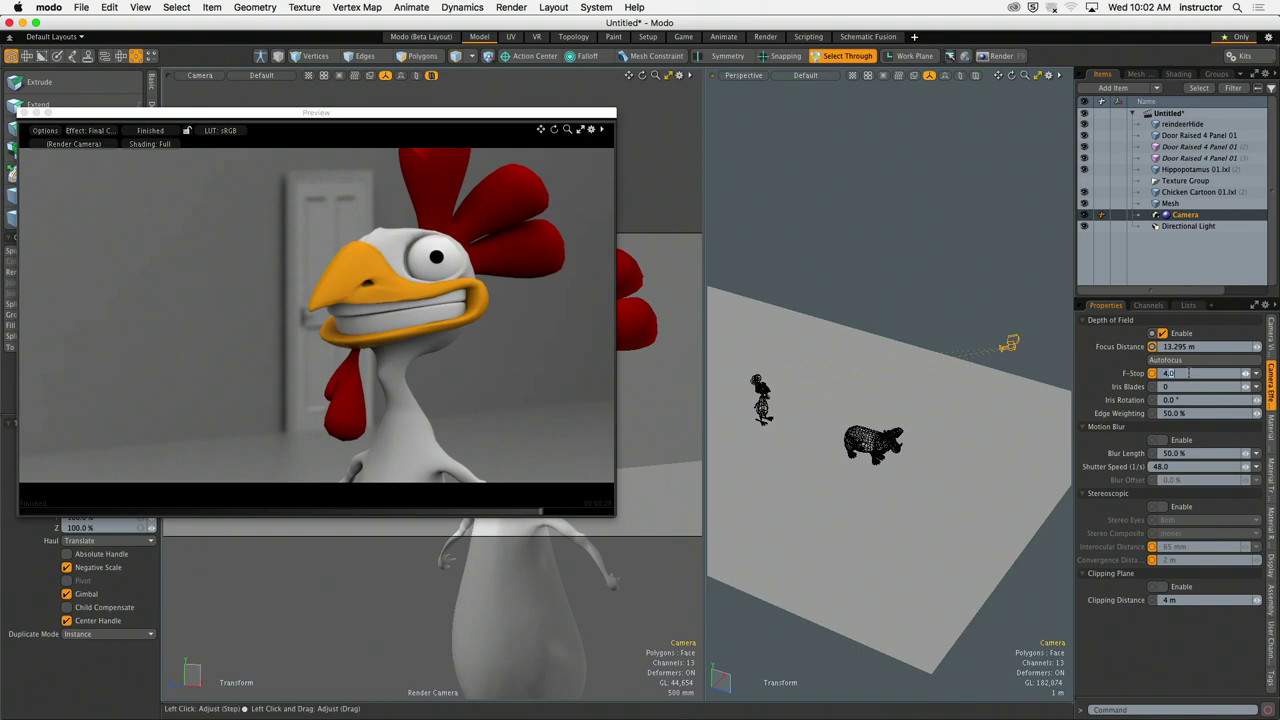
type("4")
key("BackSpace")
type("102")
key("BackSpace")
key("BackSpace")
type(".2")
key("Return")
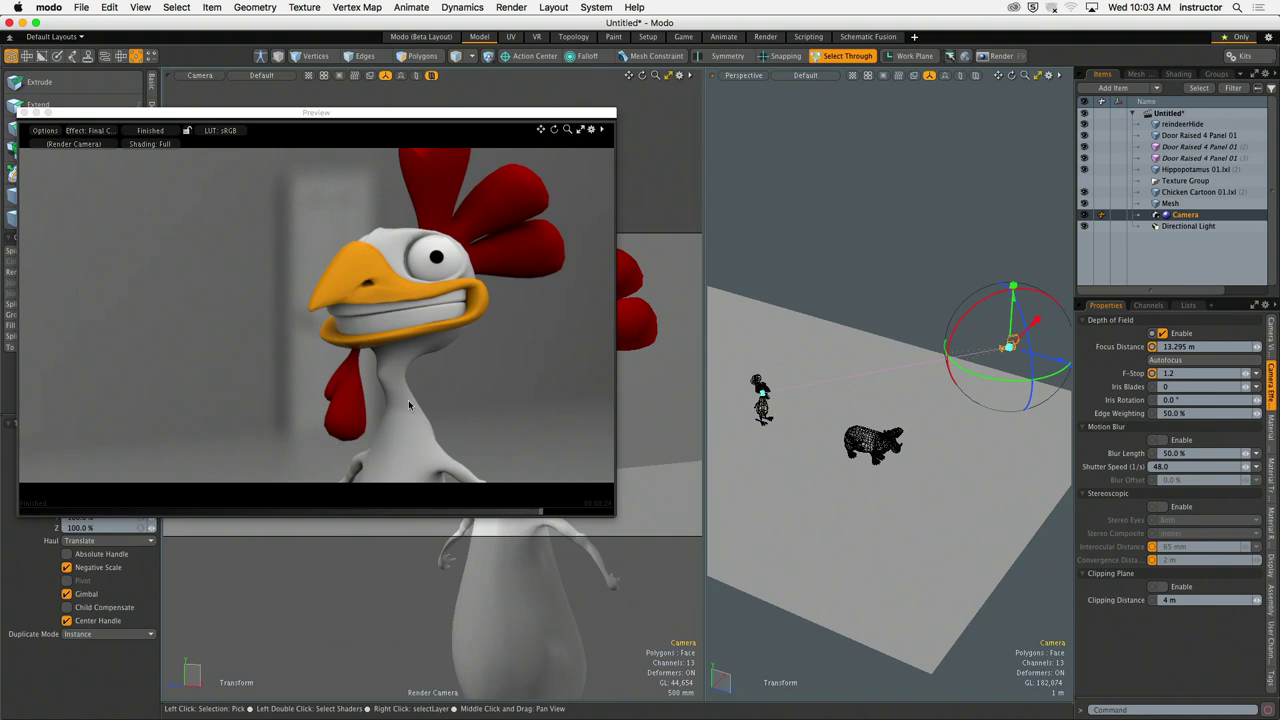
key("space")
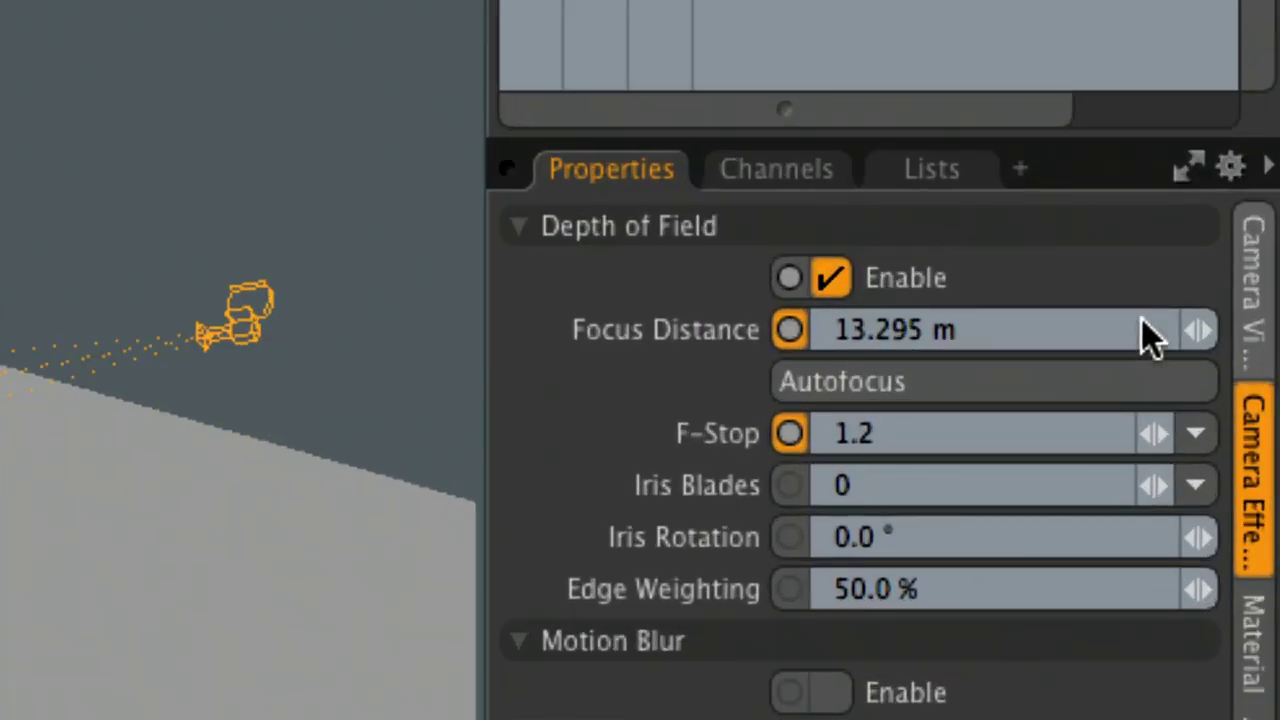
Step: Turn off the camera's Depth of Field and move the Preview window back over the middle of the workspace
left_click(843, 282)
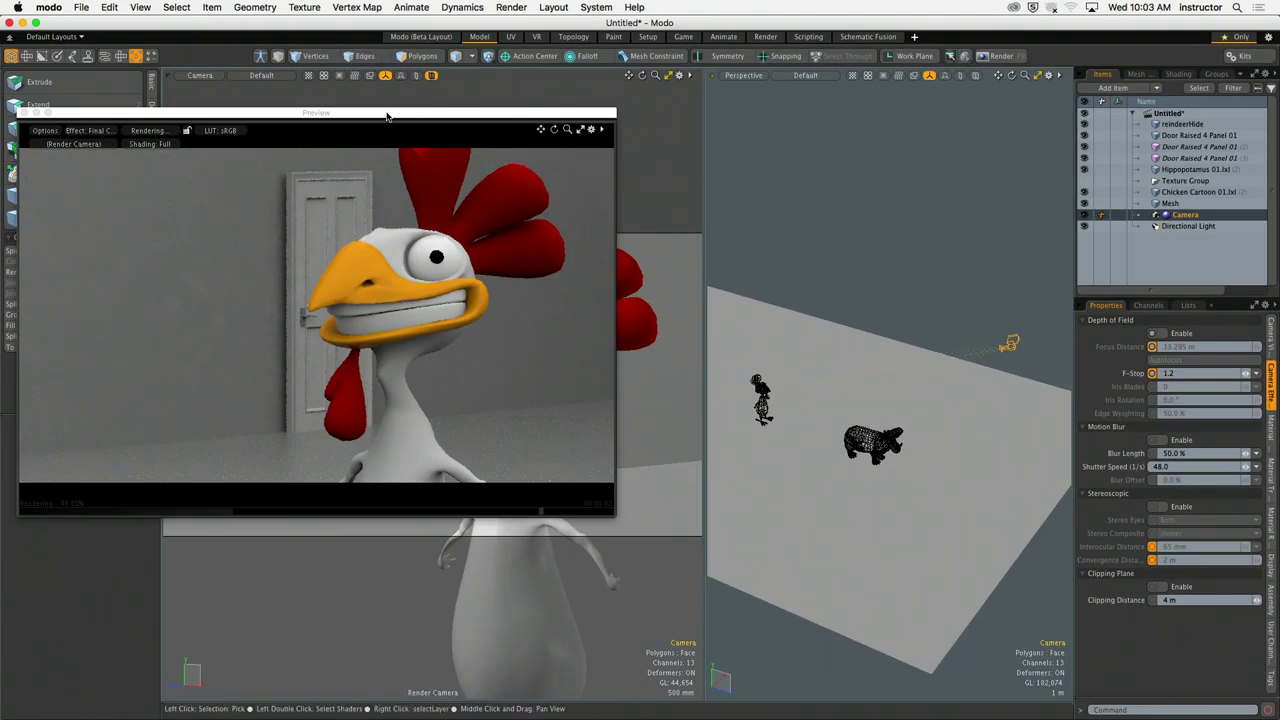
left_click_drag(387, 117, 620, 157)
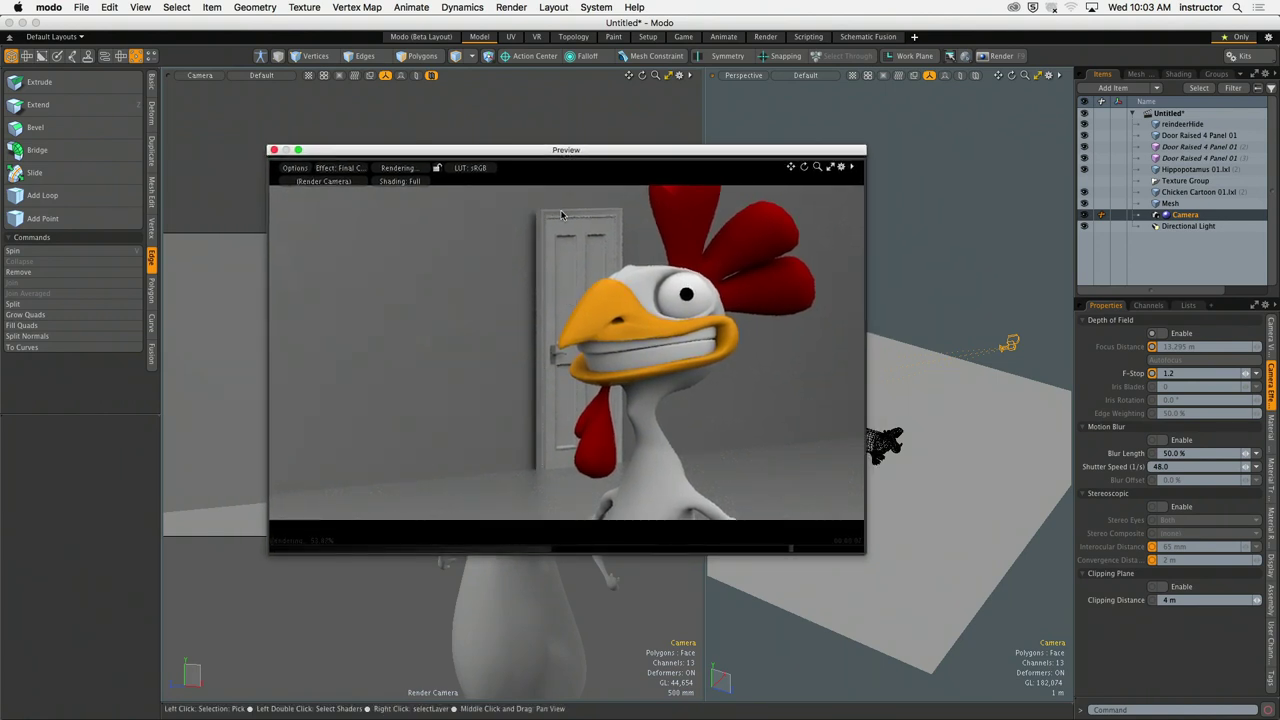
Step: Turn the camera's Depth of Field back on, re-render the background blur in Preview, pause it and clear its window from the perspective view
left_click(1161, 333)
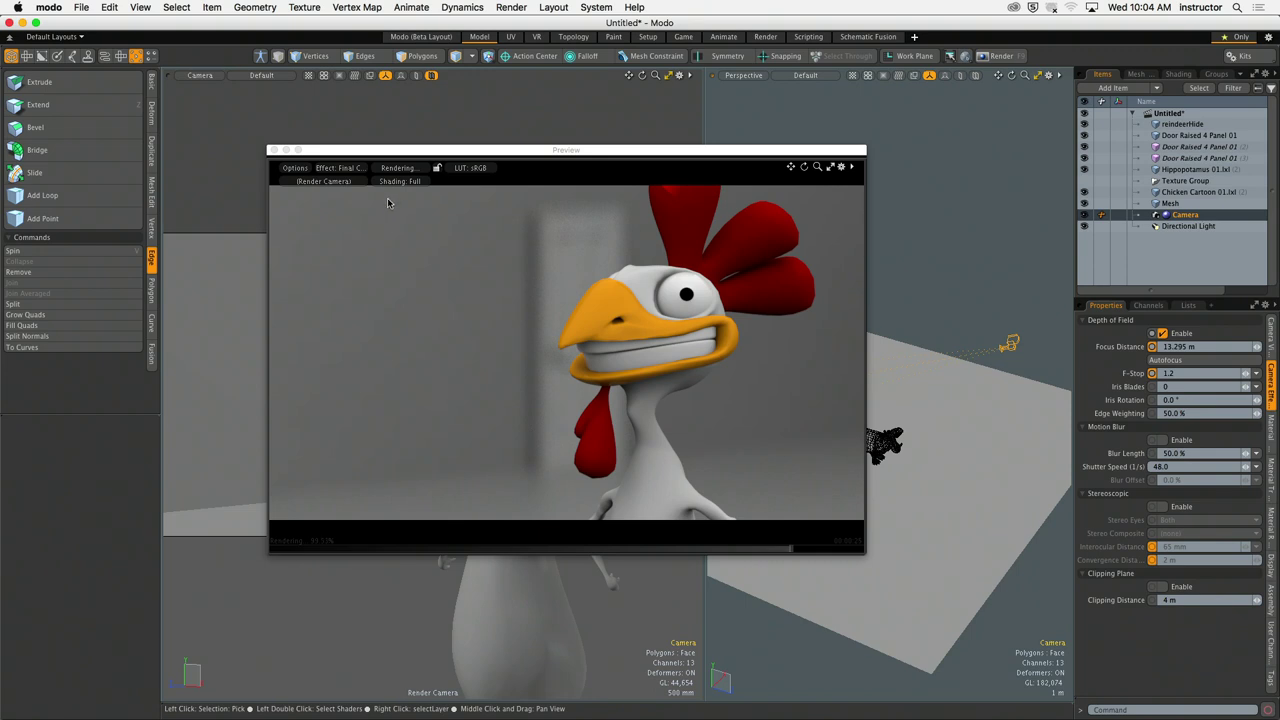
left_click(400, 168)
left_click_drag(400, 149, 874, 122)
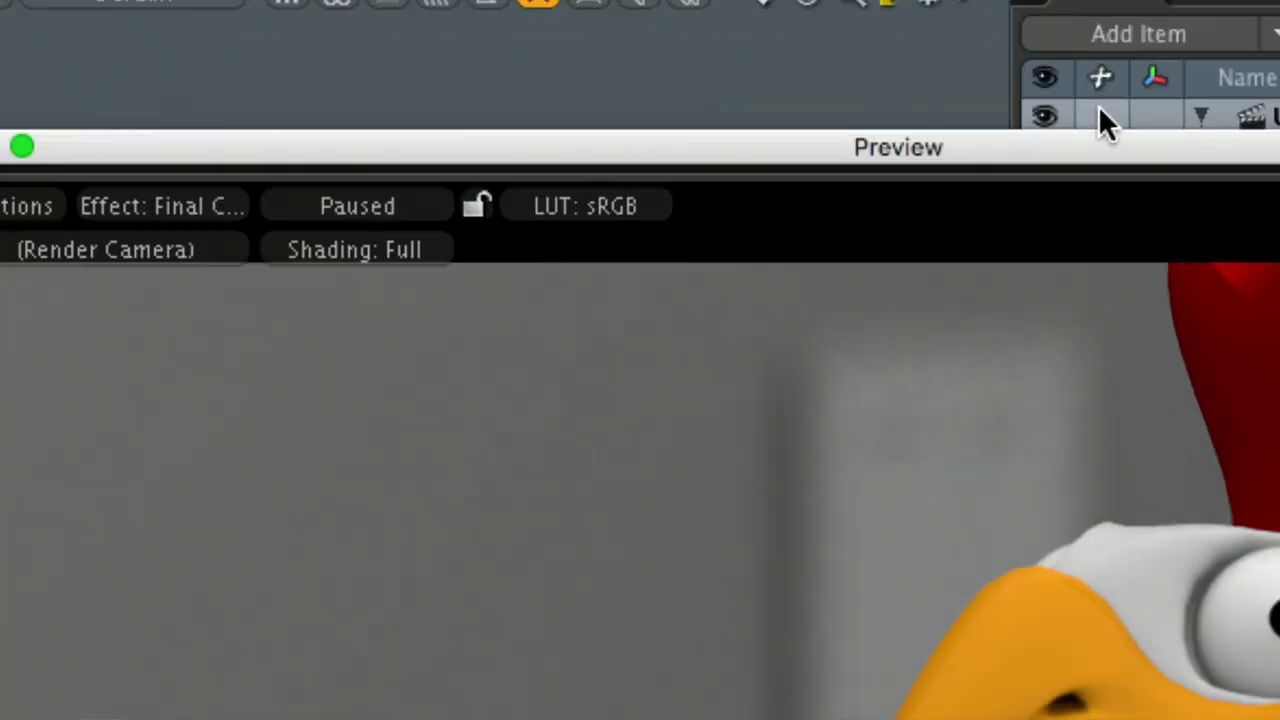
left_click(882, 142)
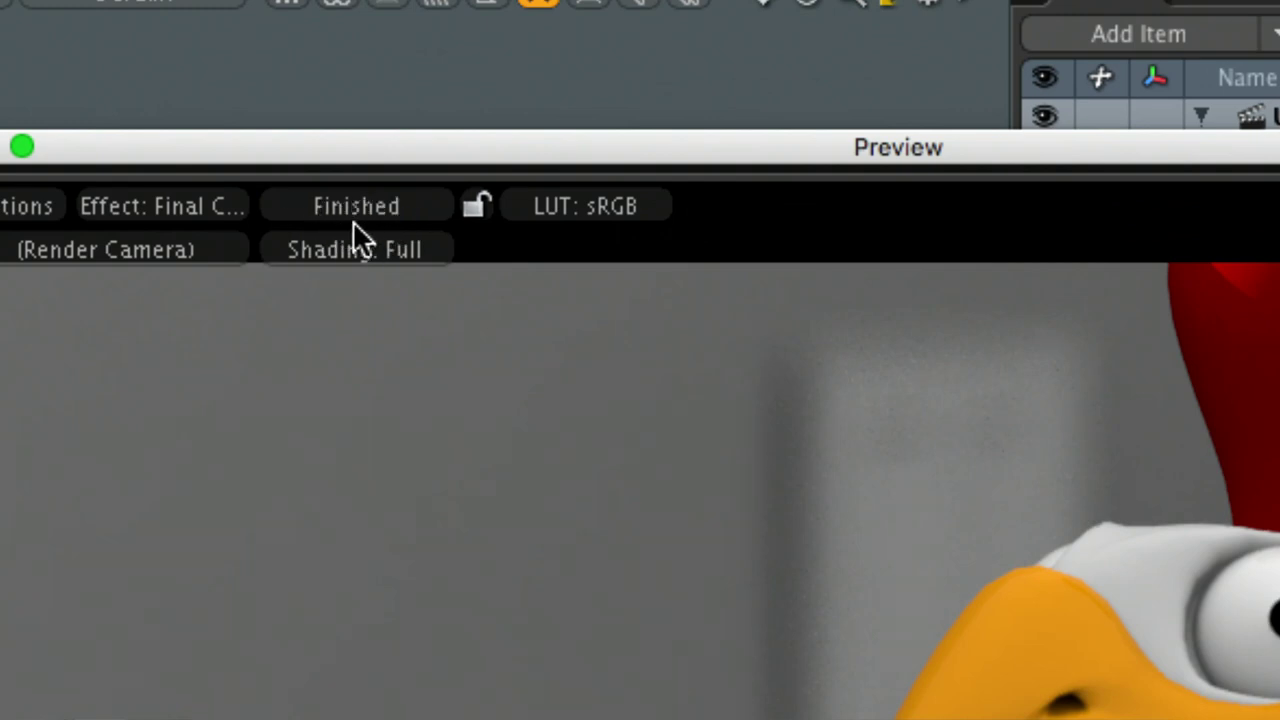
left_click(356, 208)
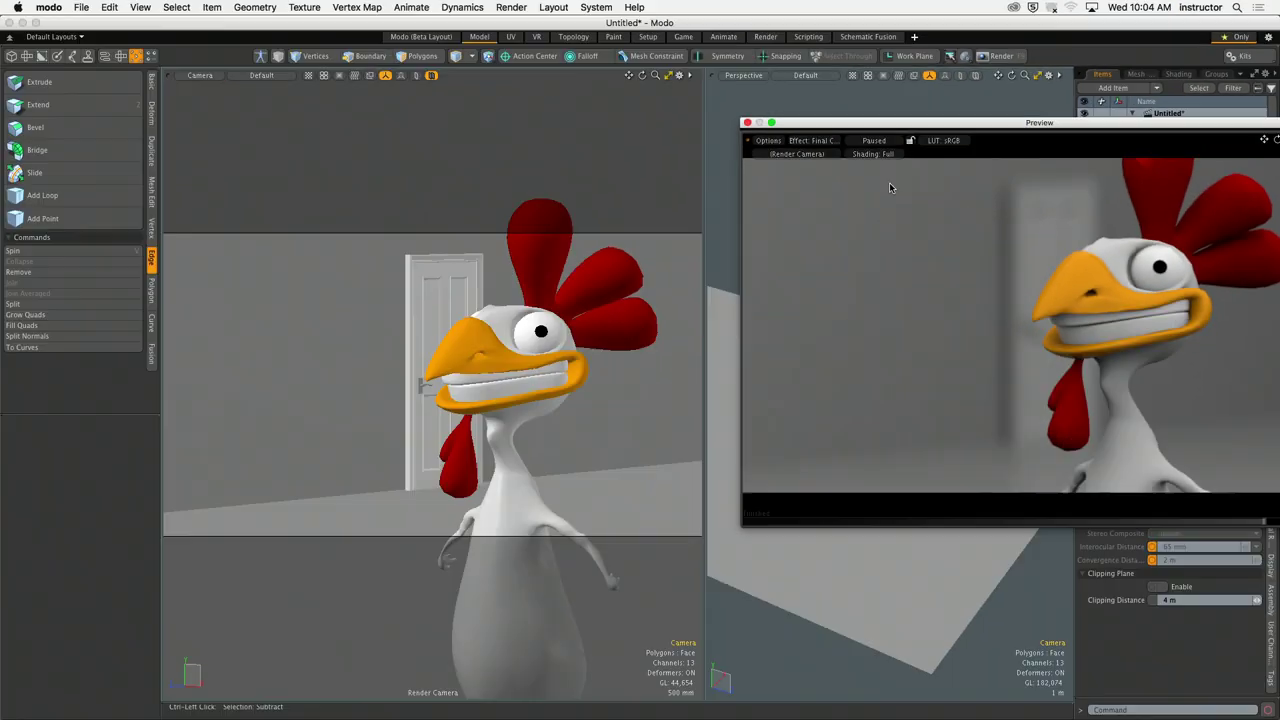
left_click_drag(890, 123, 102, 123)
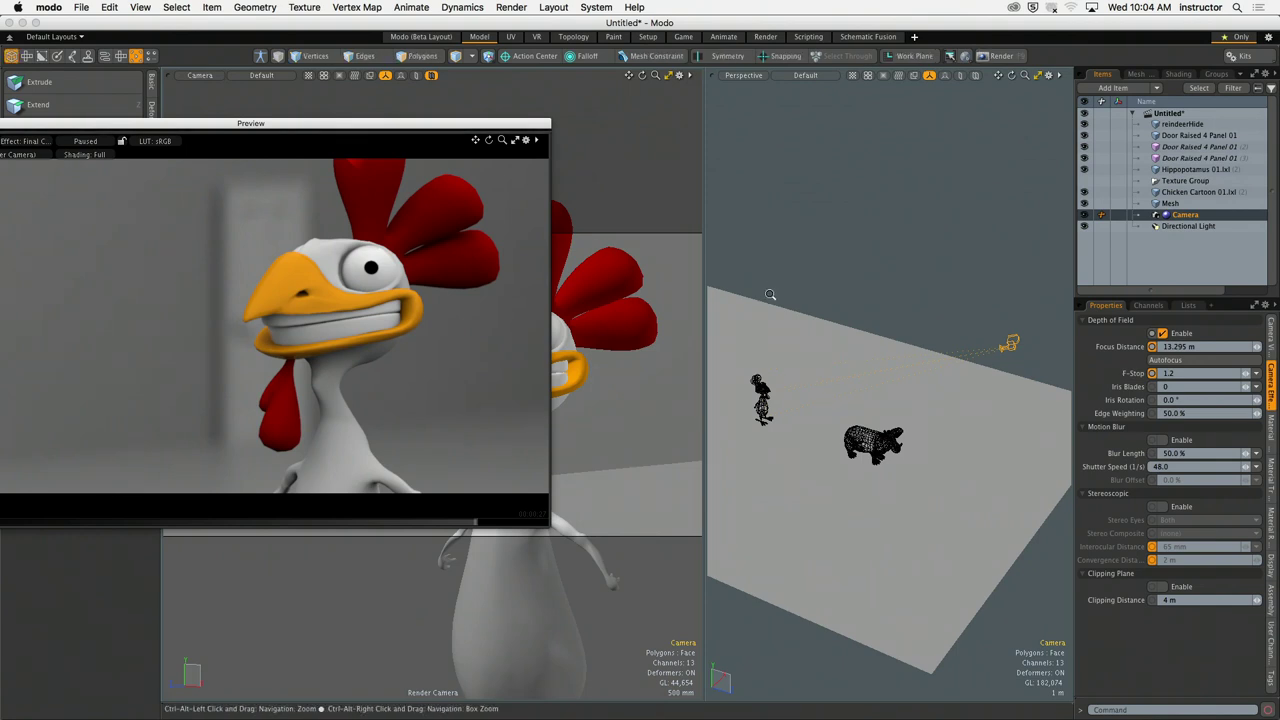
Step: Select the room mesh, all three doors along the wall and the reindeer hide in the perspective view
left_click_drag(770, 294, 906, 313, "alt")
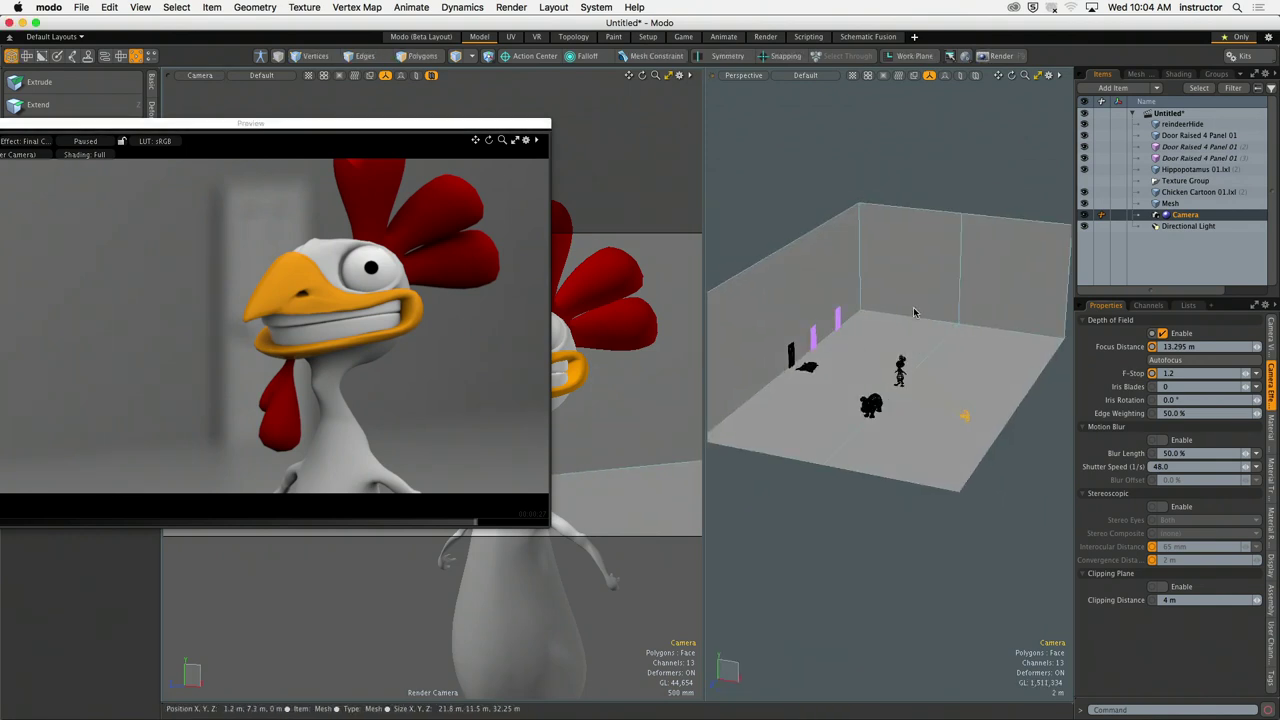
left_click(880, 343)
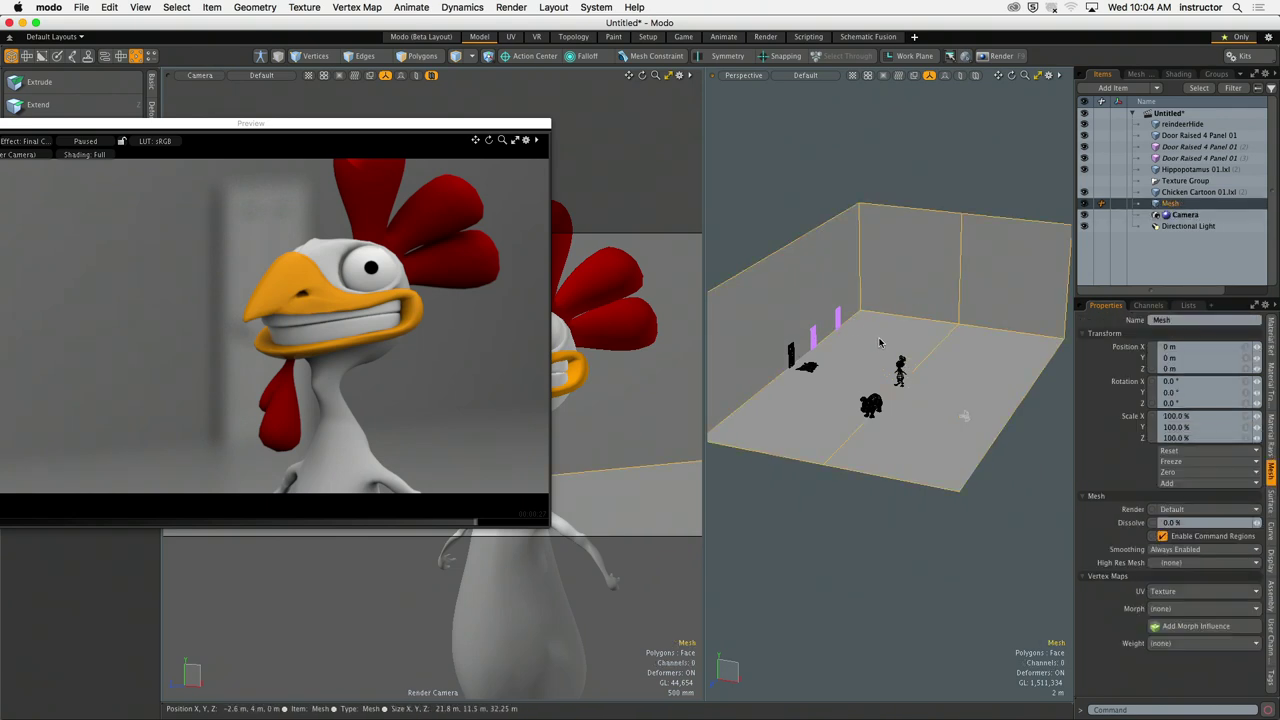
left_click_drag(880, 343, 905, 340, "alt")
left_click(853, 318, "shift")
left_click(818, 338, "shift")
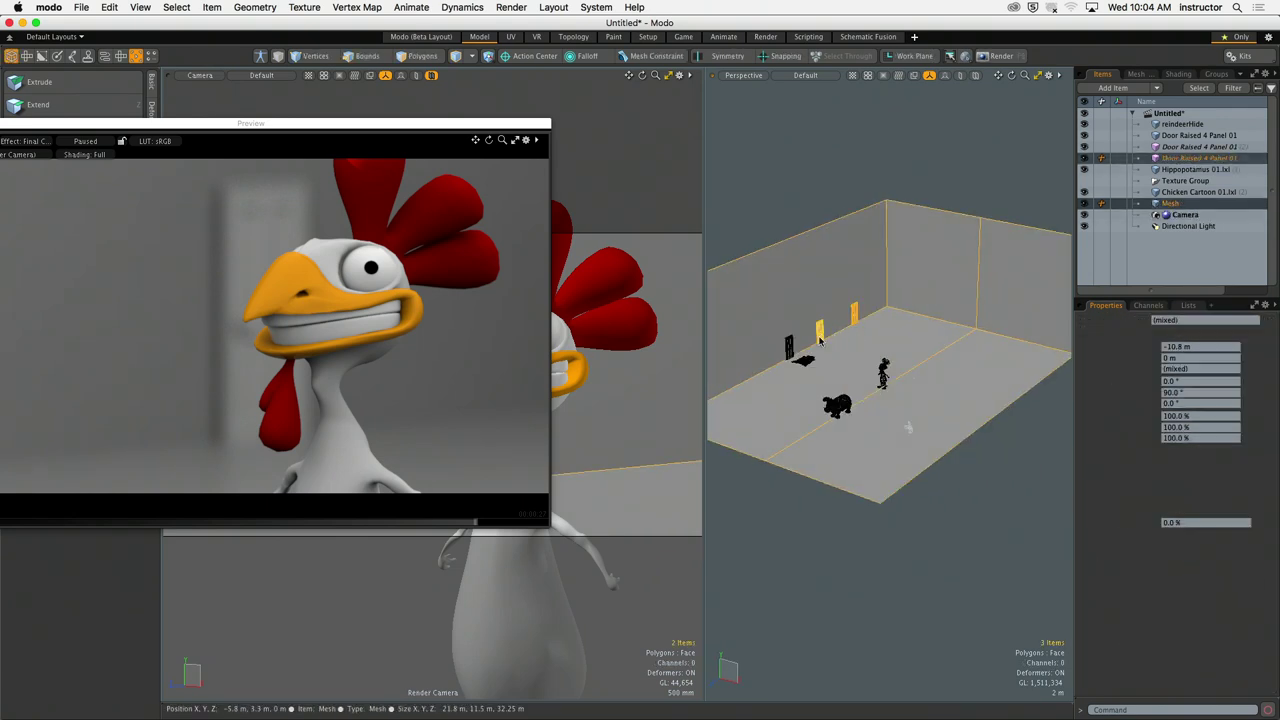
left_click(790, 347, "shift")
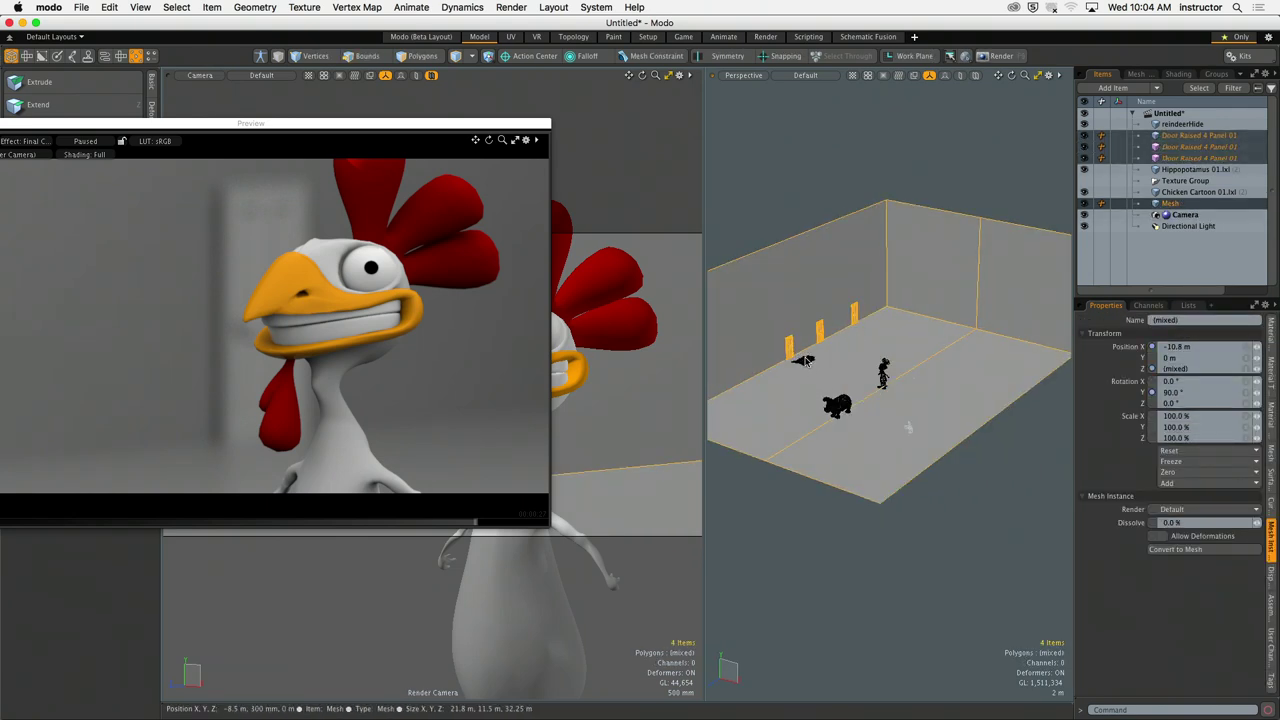
Step: Move the selected room, doors and hide along the X axis so the back wall sits closer behind the chicken
key("y")
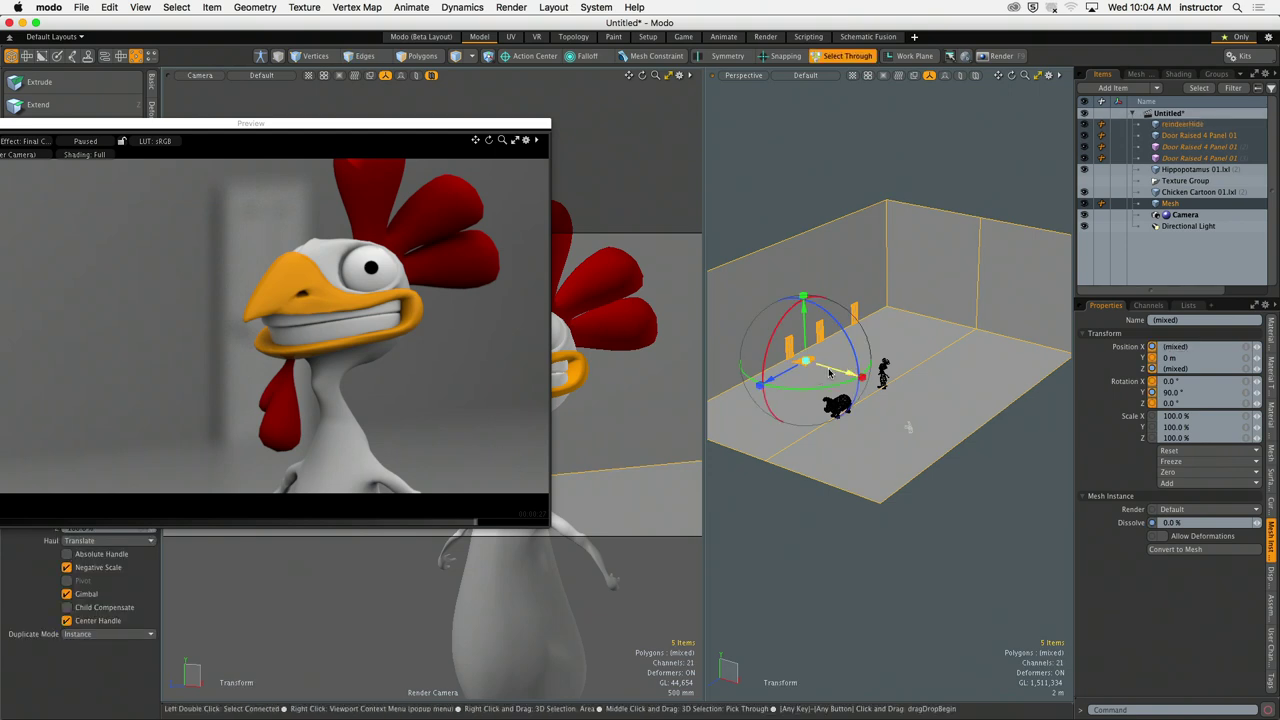
left_click_drag(829, 373, 881, 376, "alt")
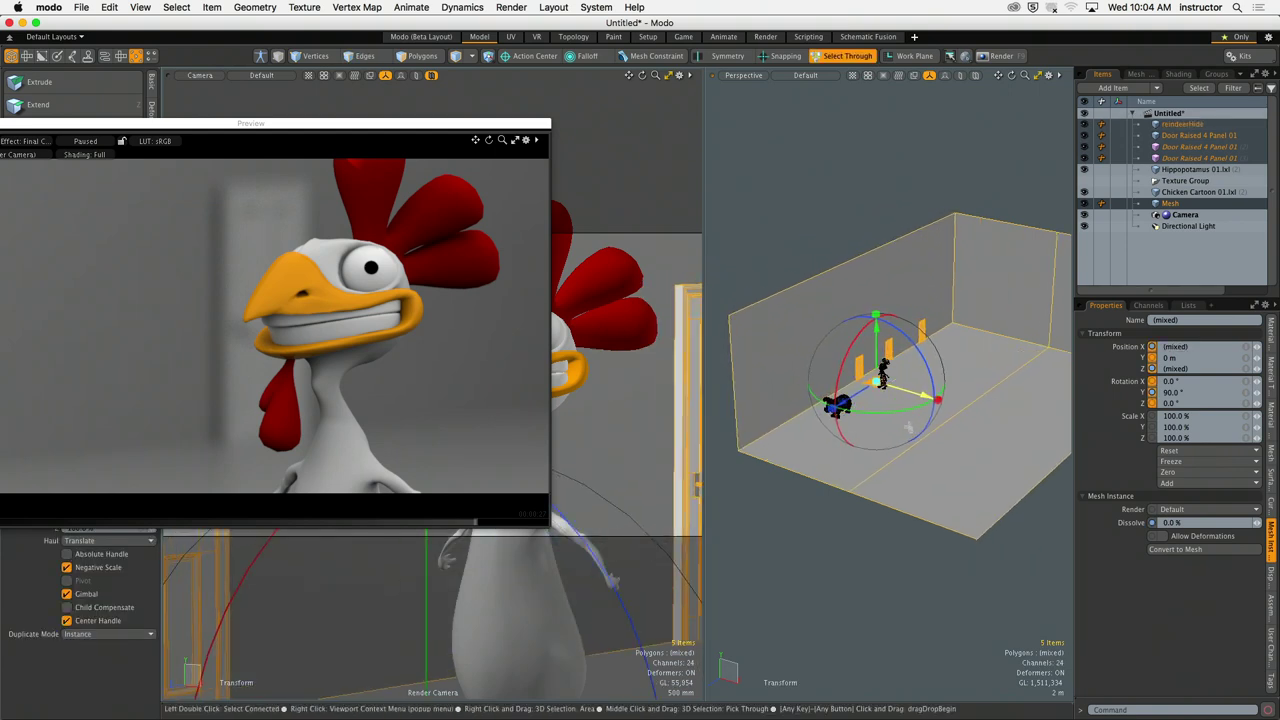
mouse_move(83, 124)
left_mouse_down()
mouse_move(793, 103)
mouse_move(87, 124)
left_mouse_up()
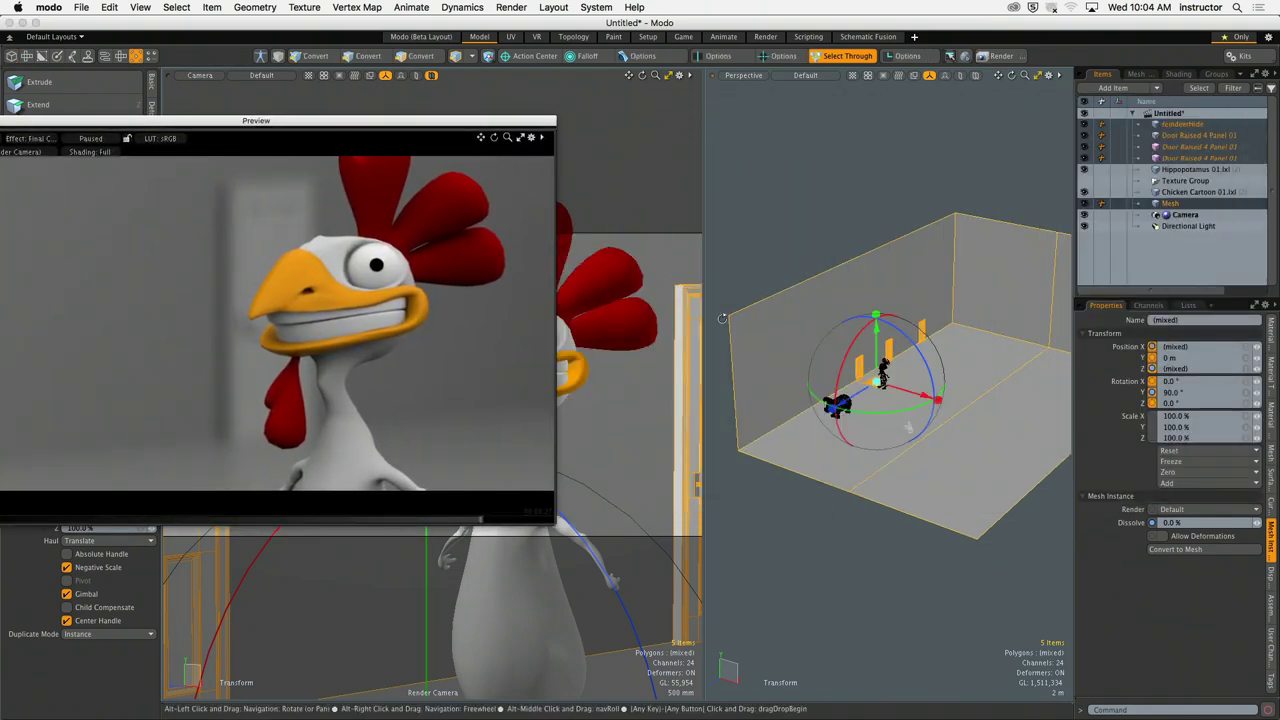
left_click_drag(670, 300, 778, 366, "alt")
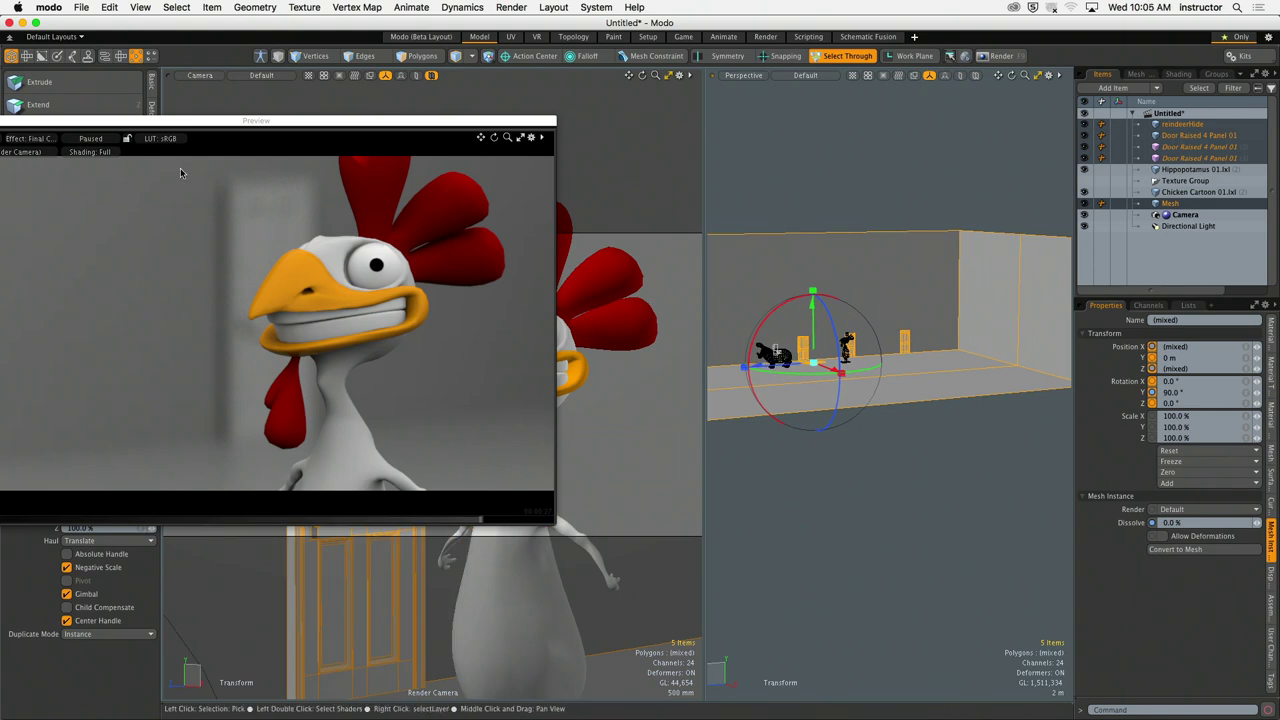
Step: Render Preview again to compare the blur of the nearer door behind the chicken, and close the Preview window
left_click_drag(161, 128, 216, 357)
left_click_drag(790, 360, 880, 410, "alt")
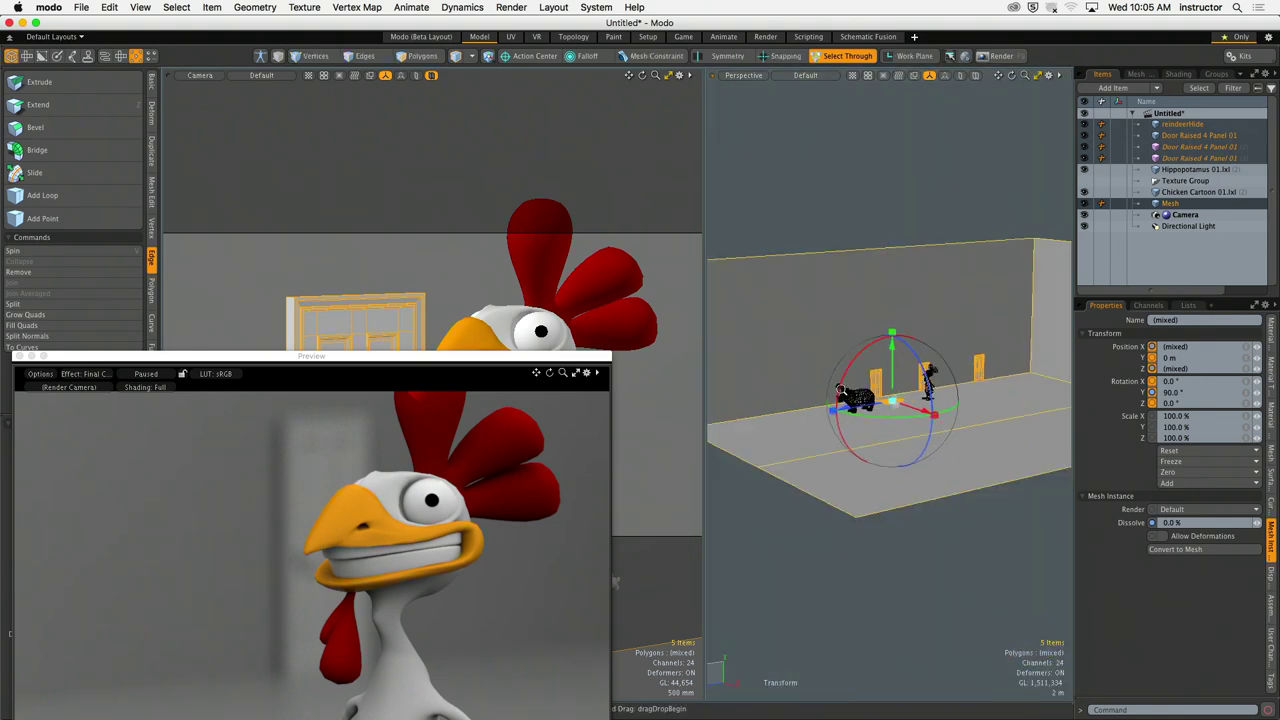
left_click_drag(492, 366, 846, 168)
left_click(497, 180)
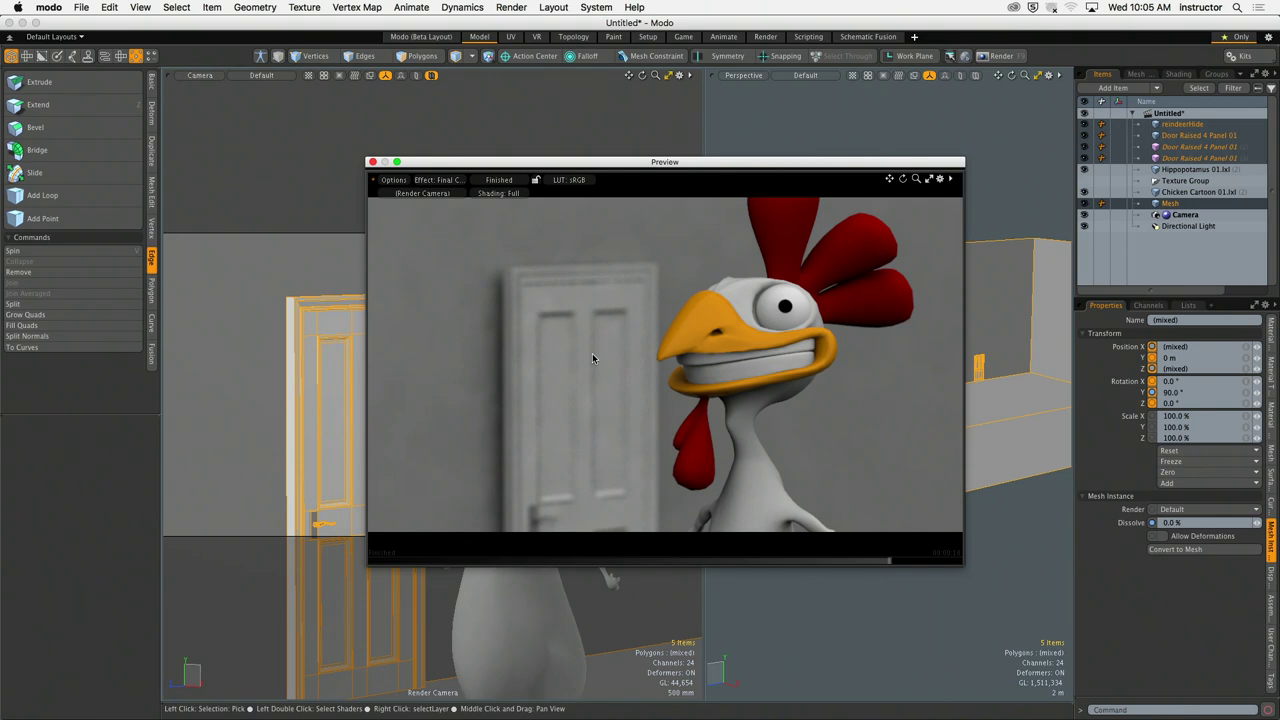
left_click(374, 162)
Step: Select the camera, activate its transform handles and move its focus point back to the door, a focus distance of 16.57 m
left_click_drag(800, 277, 943, 400, "alt")
left_click(883, 297)
left_click(943, 413)
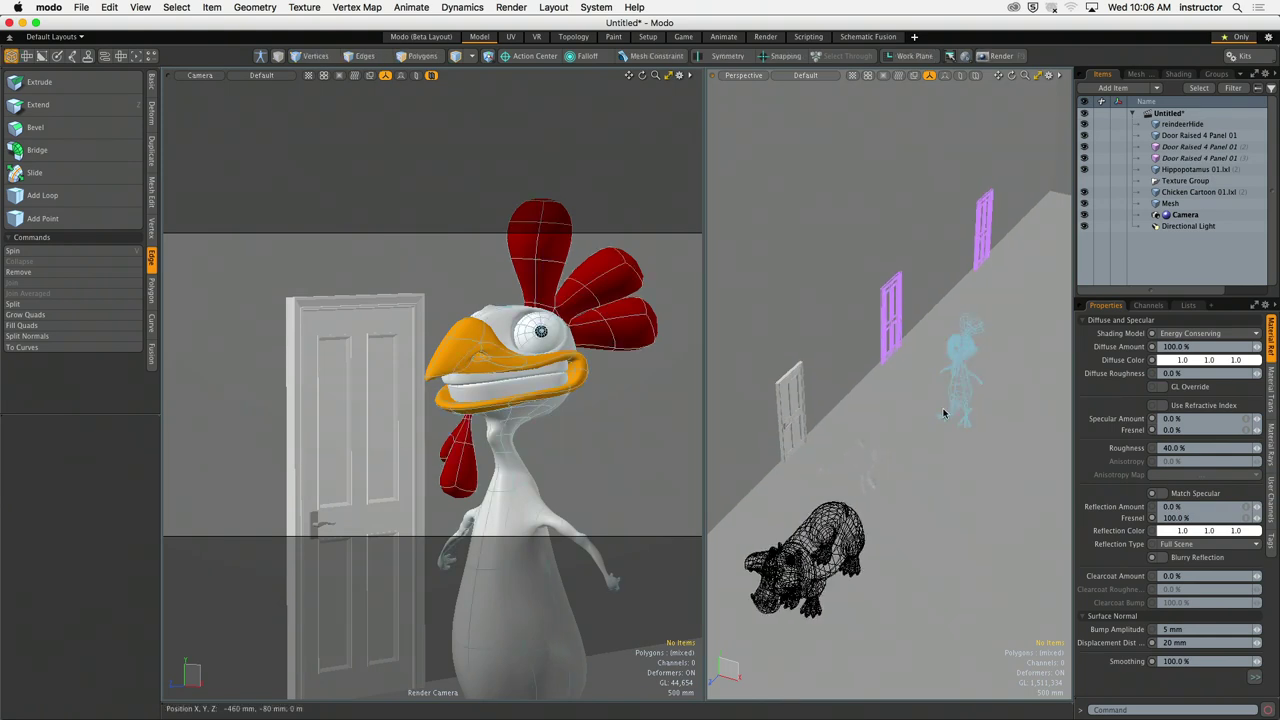
left_click(943, 413)
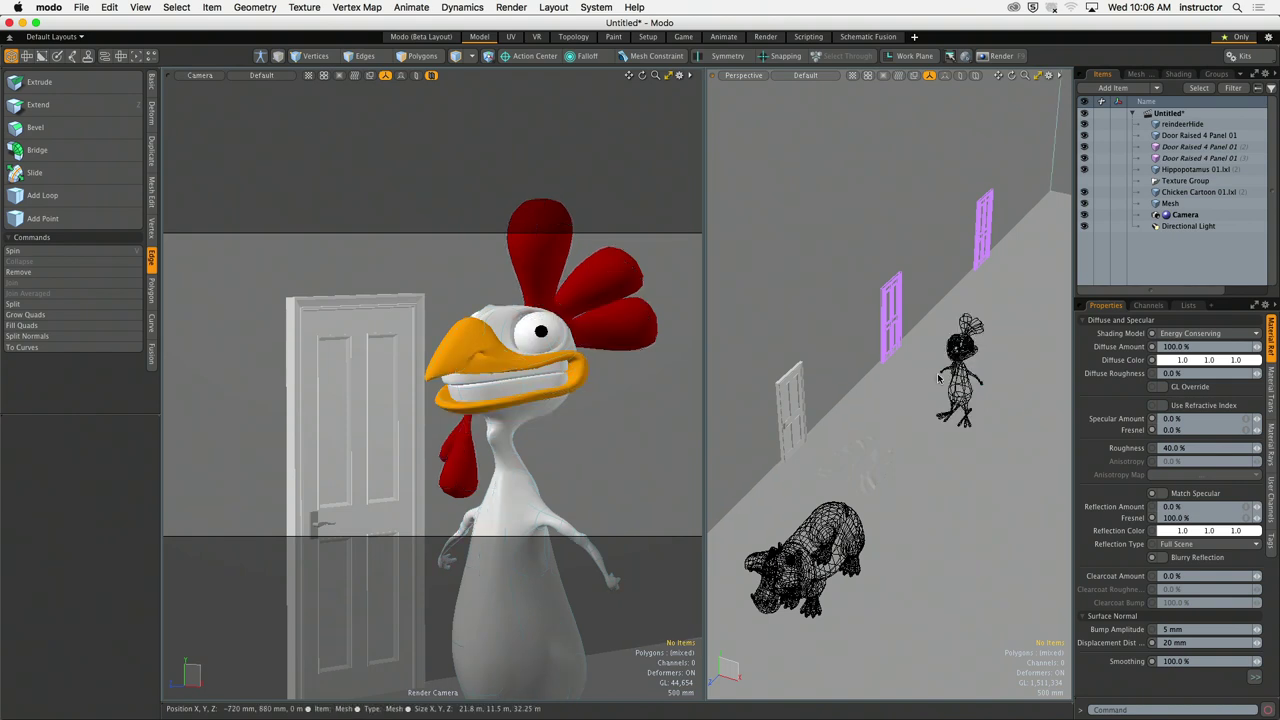
scroll(948, 425, "down", 4)
left_click_drag(950, 430, 924, 447, "alt+shift")
left_click(909, 443)
key("y")
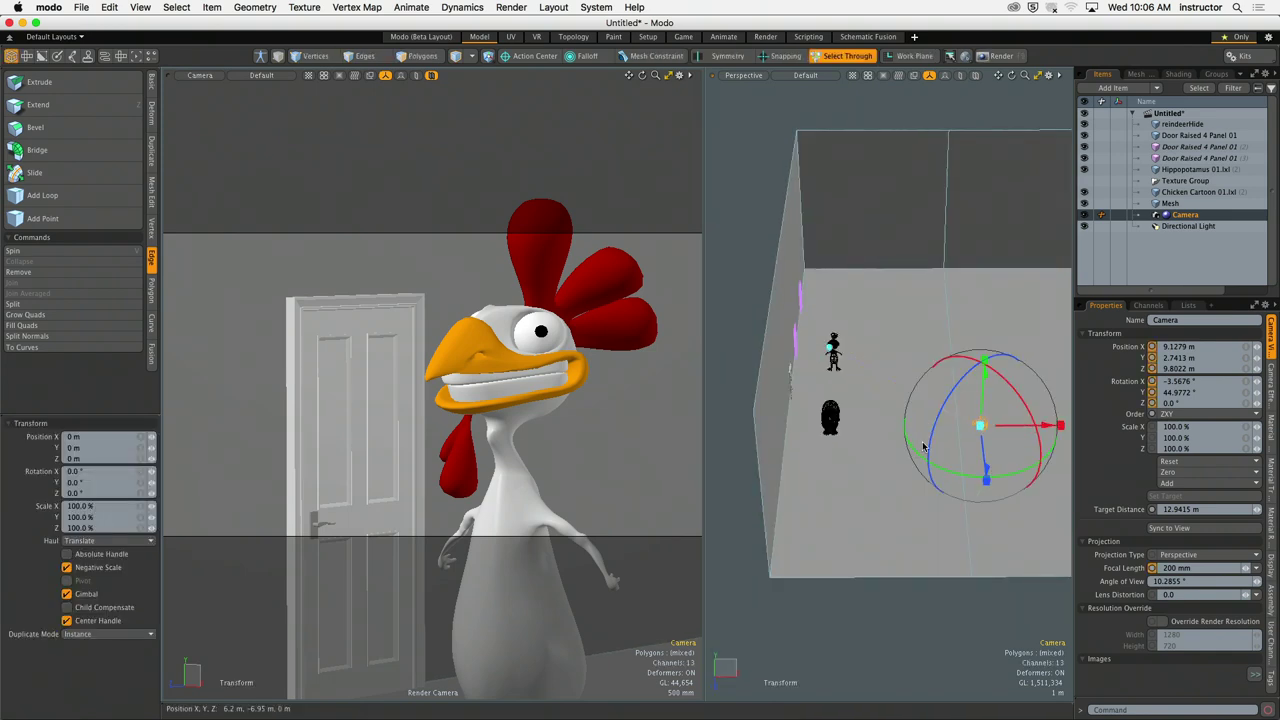
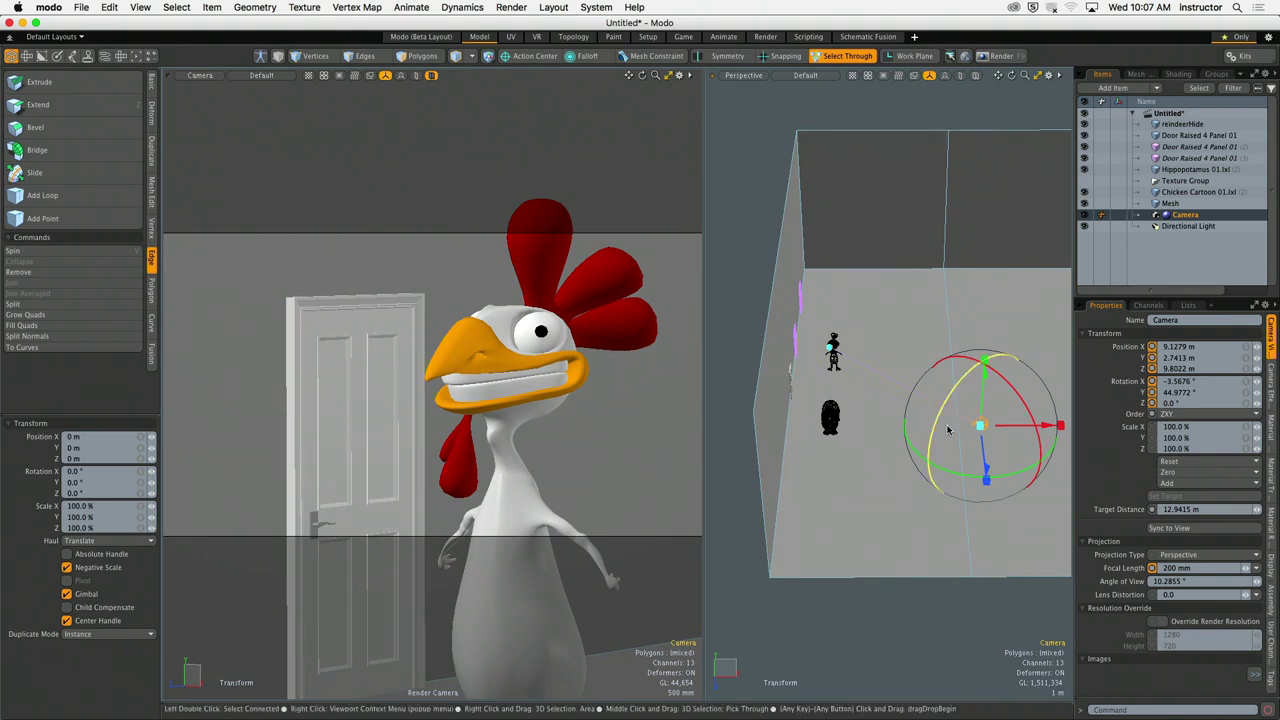
left_click_drag(890, 375, 848, 300, "alt")
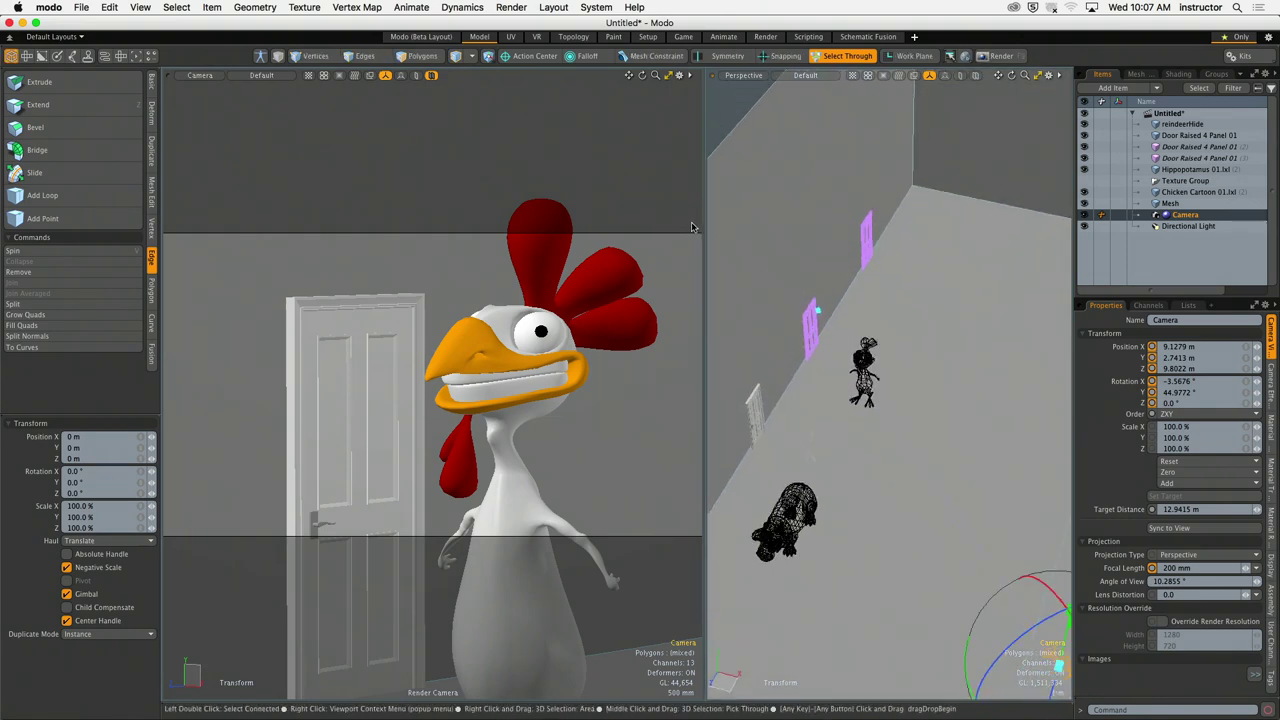
Step: Reopen Preview, start rendering the camera view and set the camera's F-Stop to 4 to reduce the blur on the chicken
key("F8")
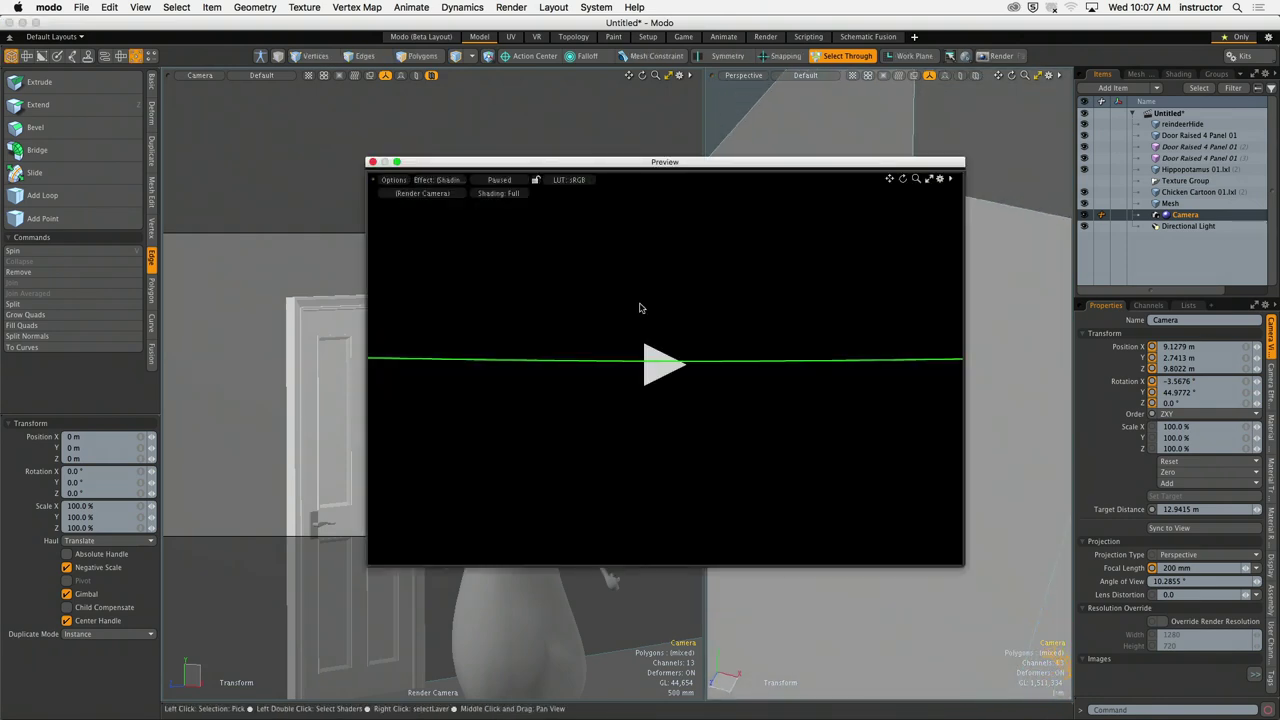
left_click(654, 375)
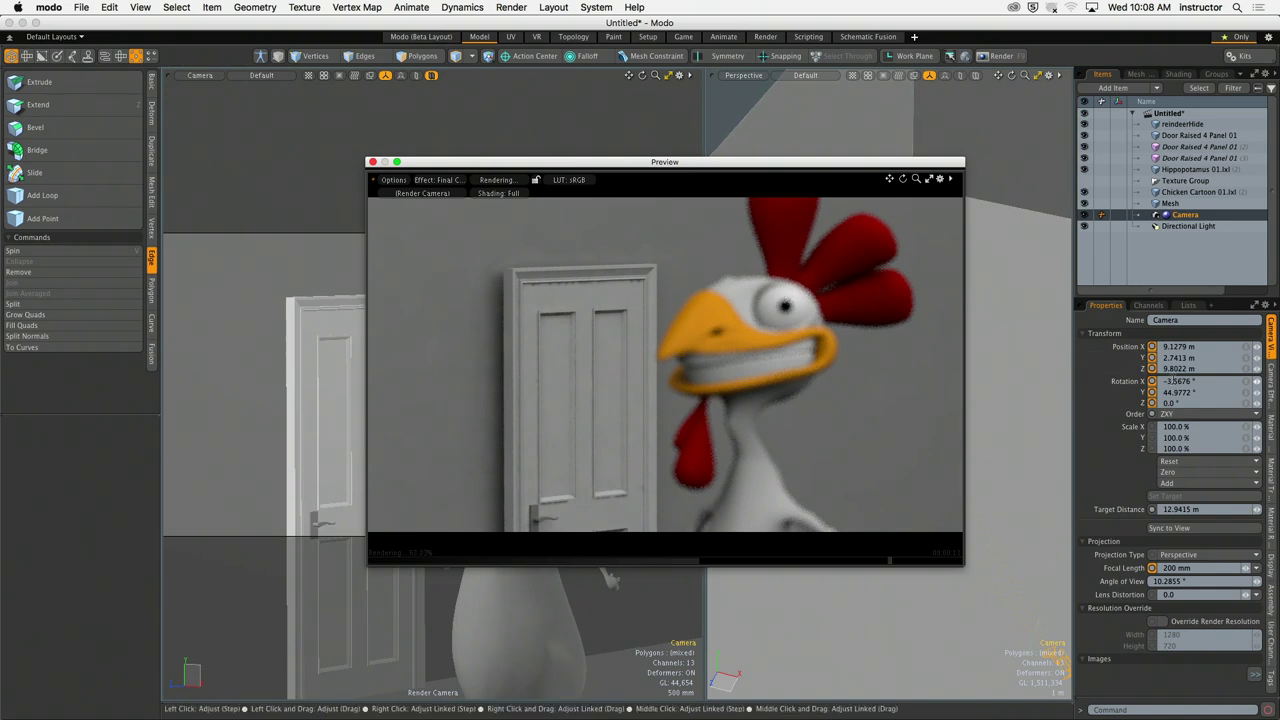
left_click(1273, 362)
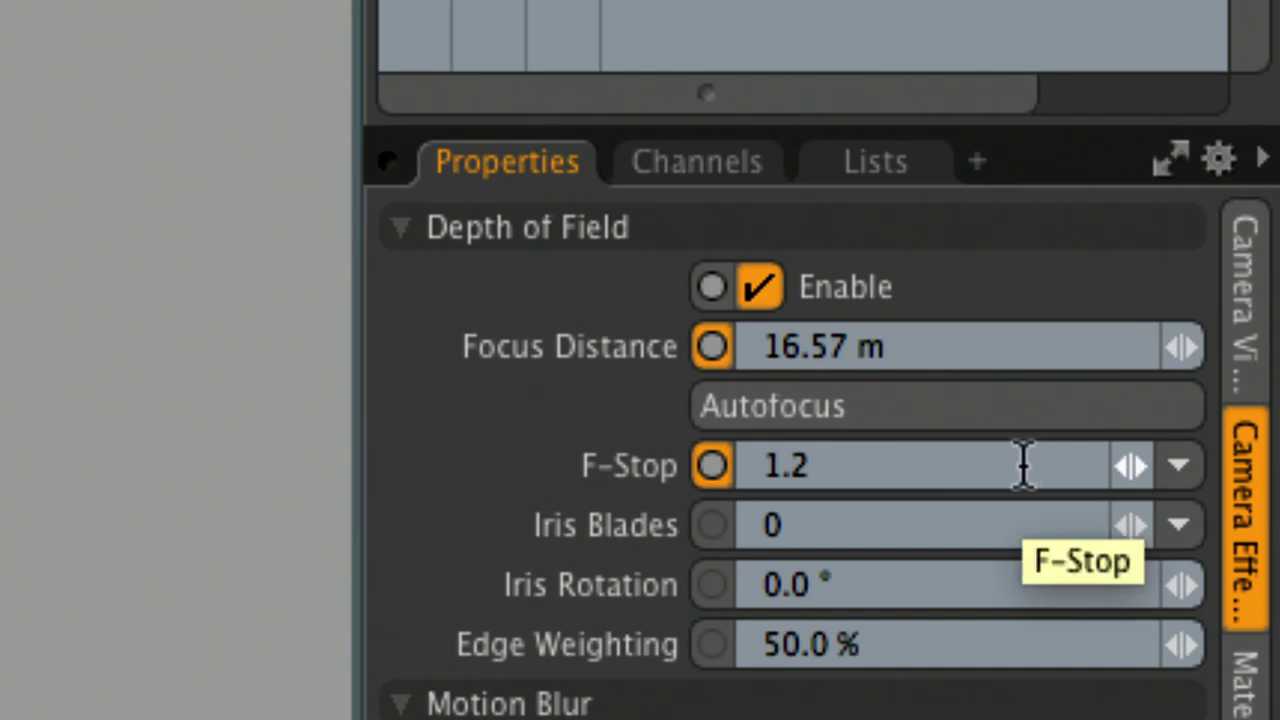
left_click(1023, 465)
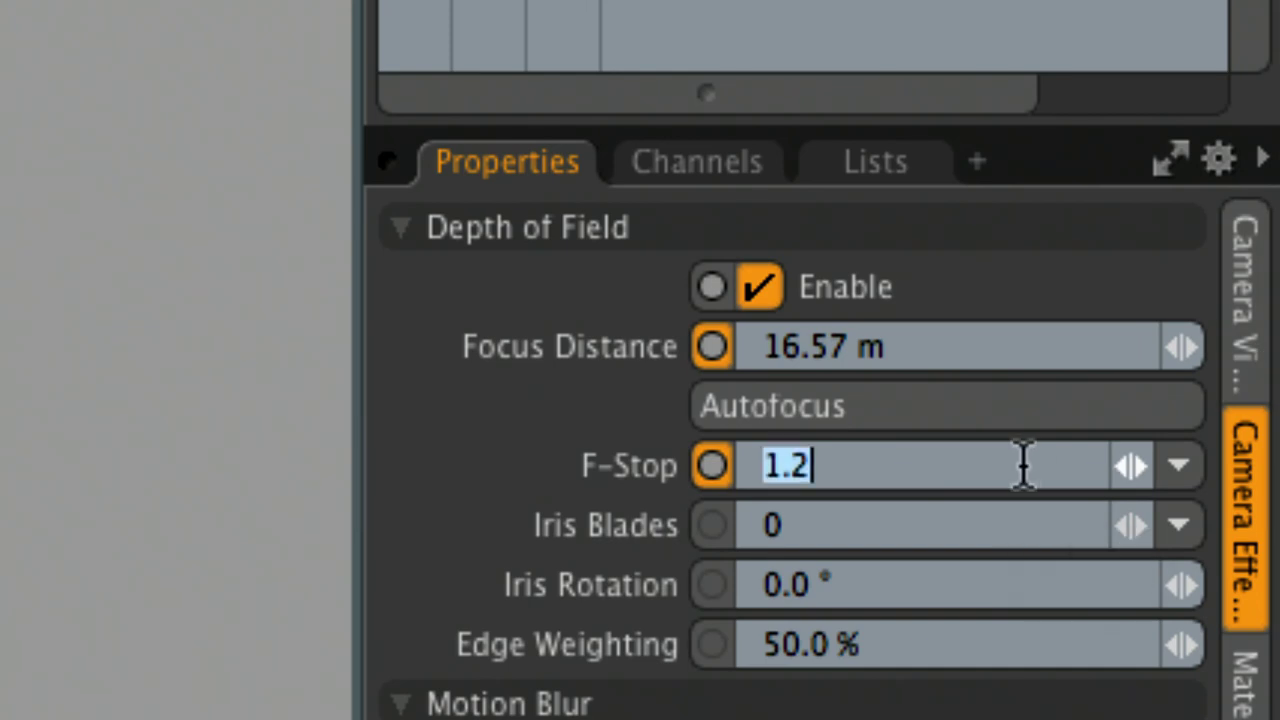
type("4")
key("Return")
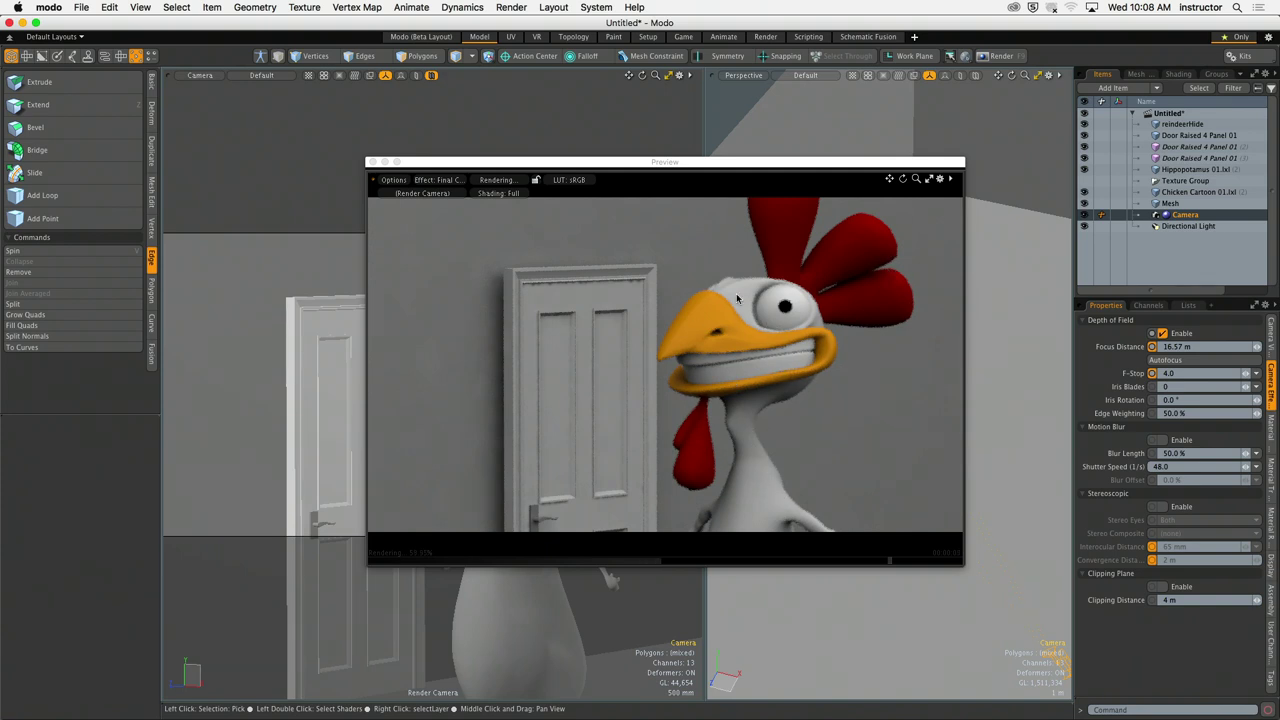
Step: Raise the camera's F-Stop to 9 and finally 20 to bring both the chicken and the door into focus
left_click(1178, 373)
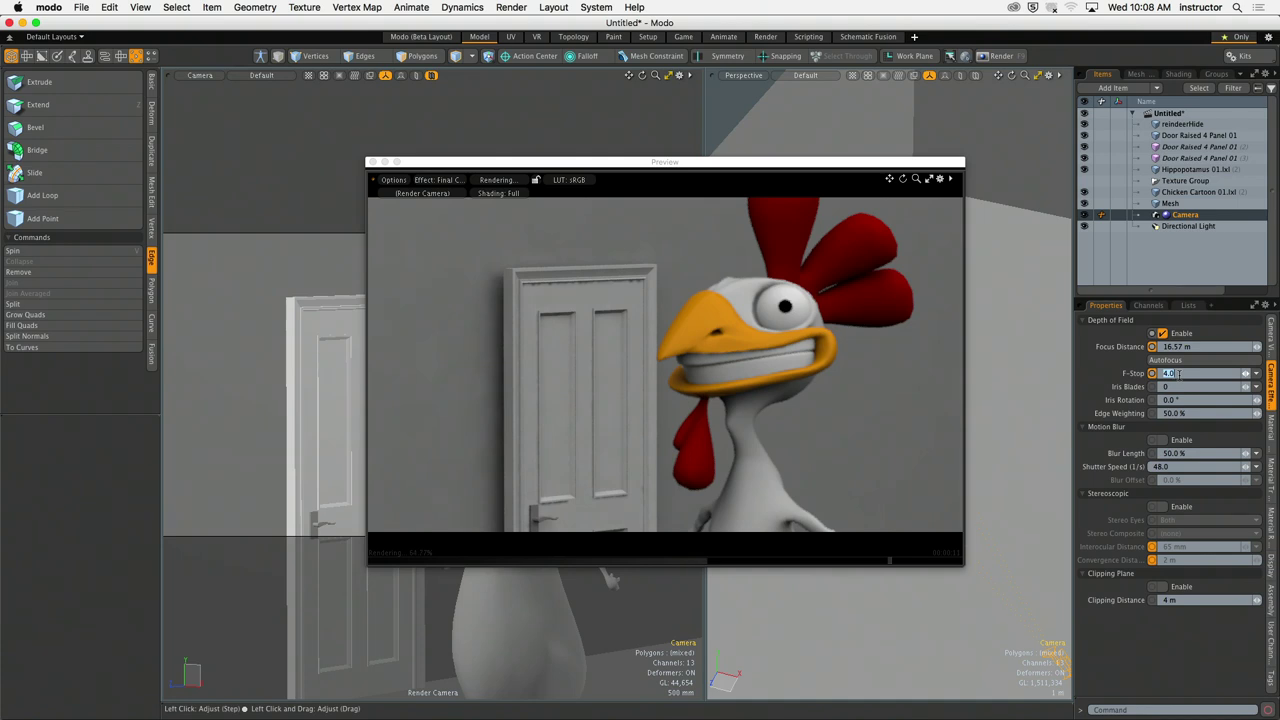
type("9")
key("Return")
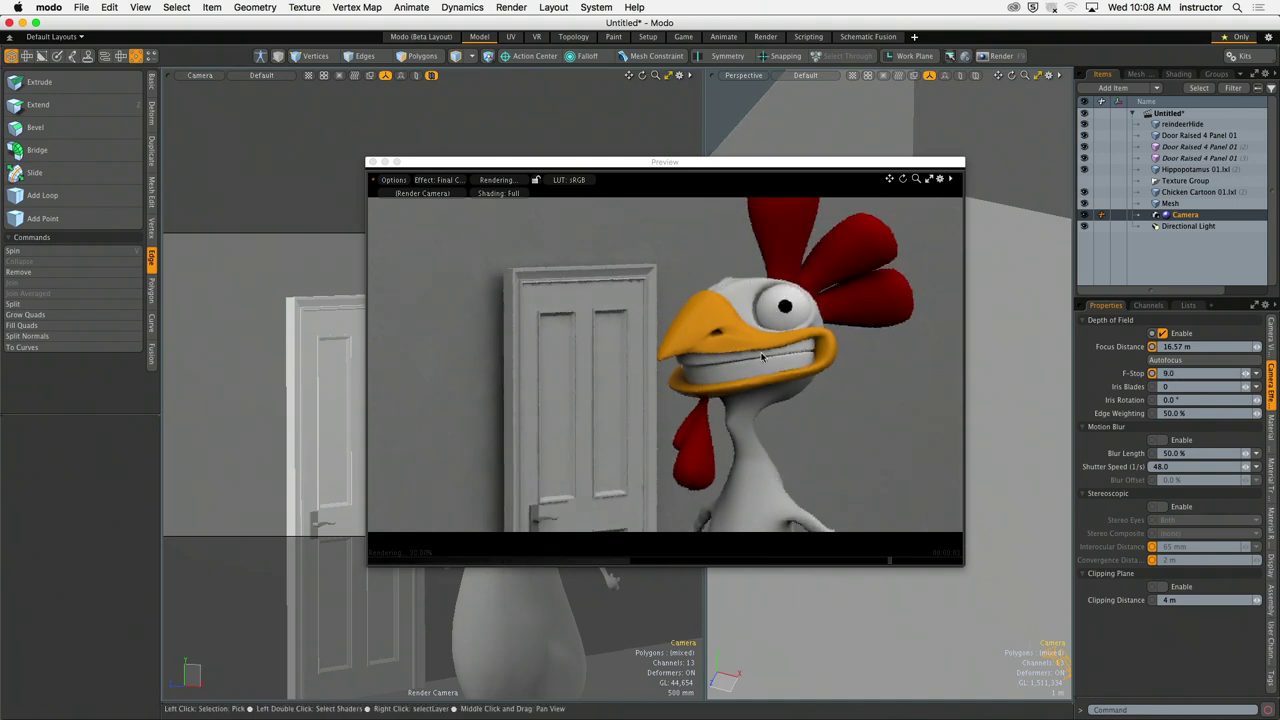
left_click(1183, 373)
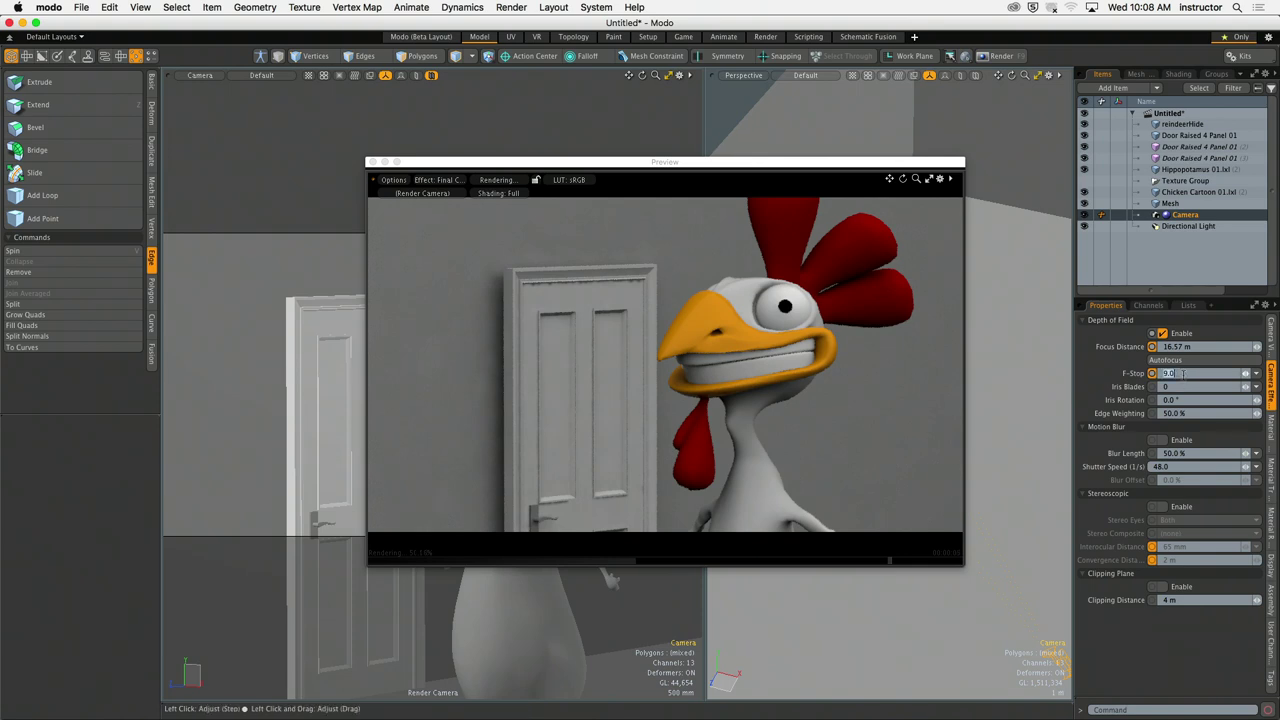
type("20")
key("Return")
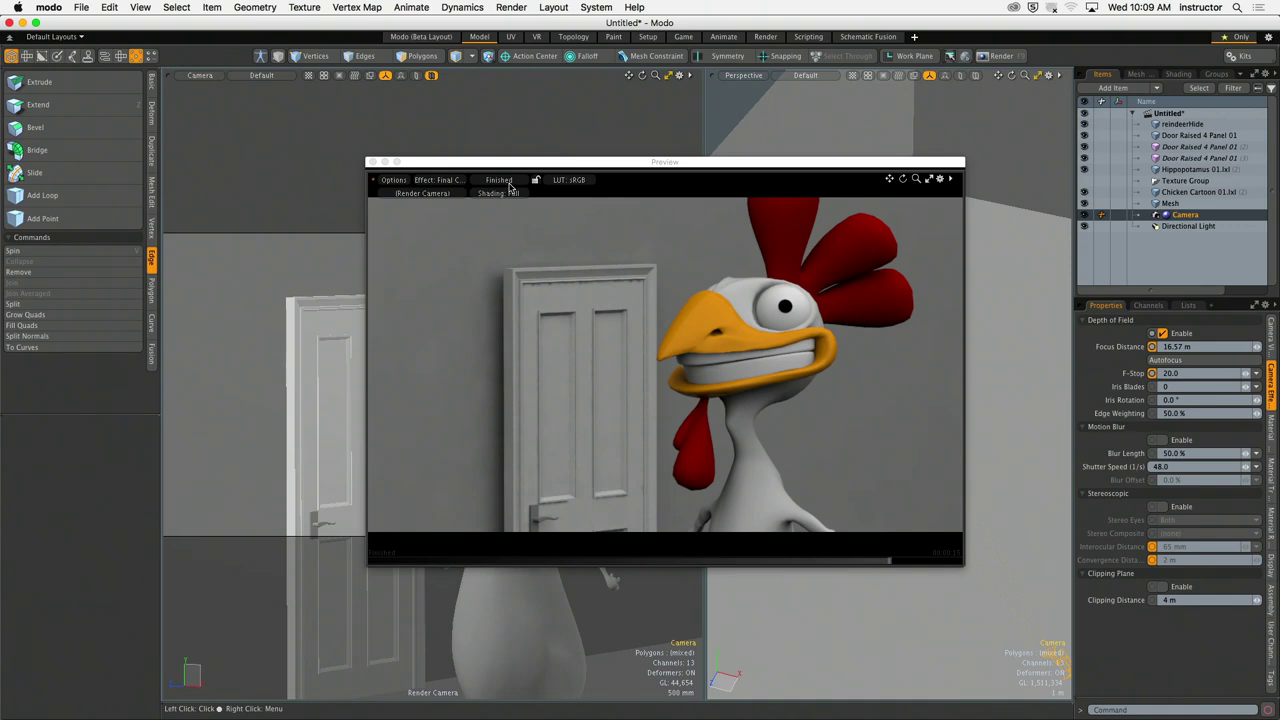
Step: Close Preview, briefly select and deselect the chicken, and undo the camera changes and the background items' move
left_click(876, 390)
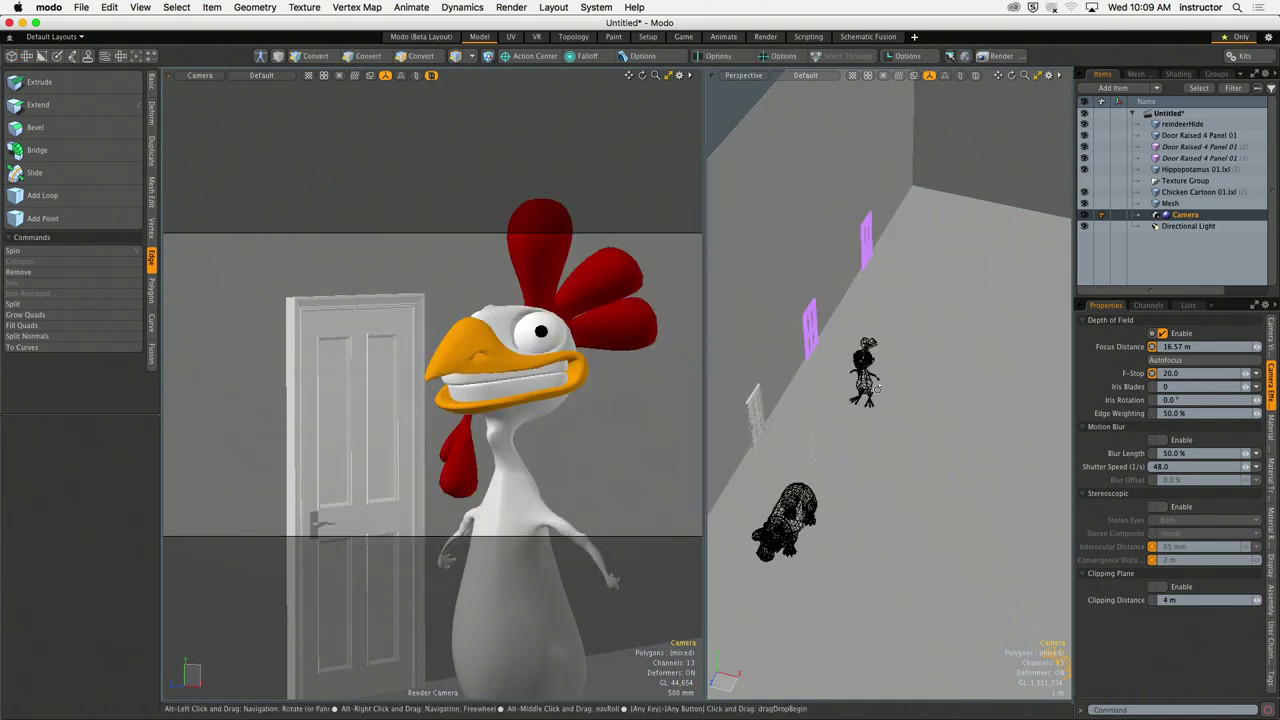
left_click_drag(876, 390, 820, 385, "alt")
scroll(860, 370, "up", 3)
left_click(893, 368)
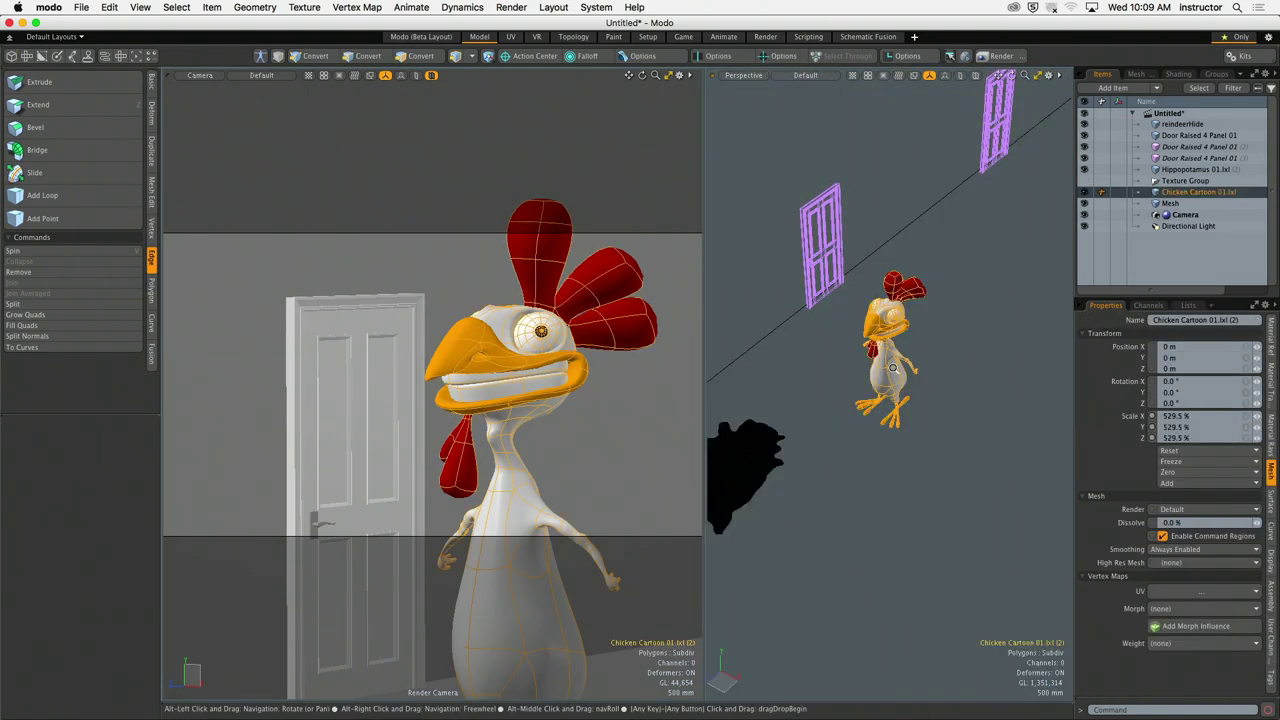
left_click_drag(893, 368, 811, 329, "alt")
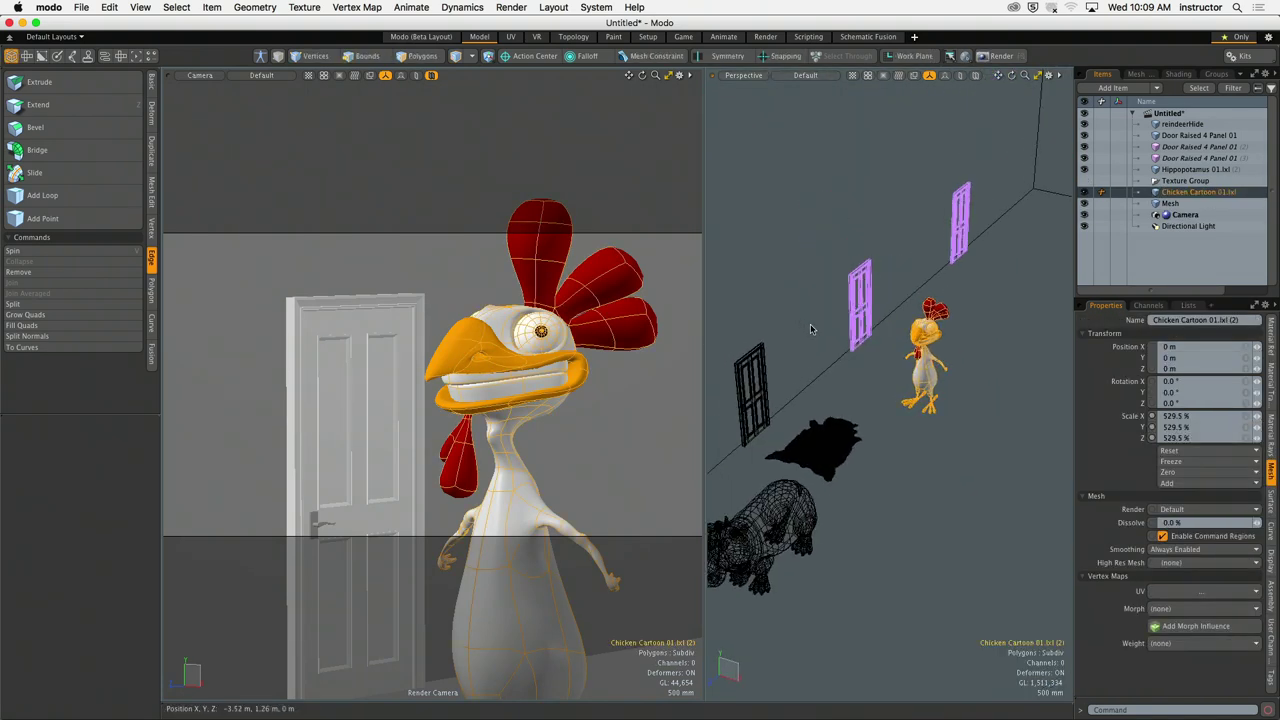
left_click(876, 391)
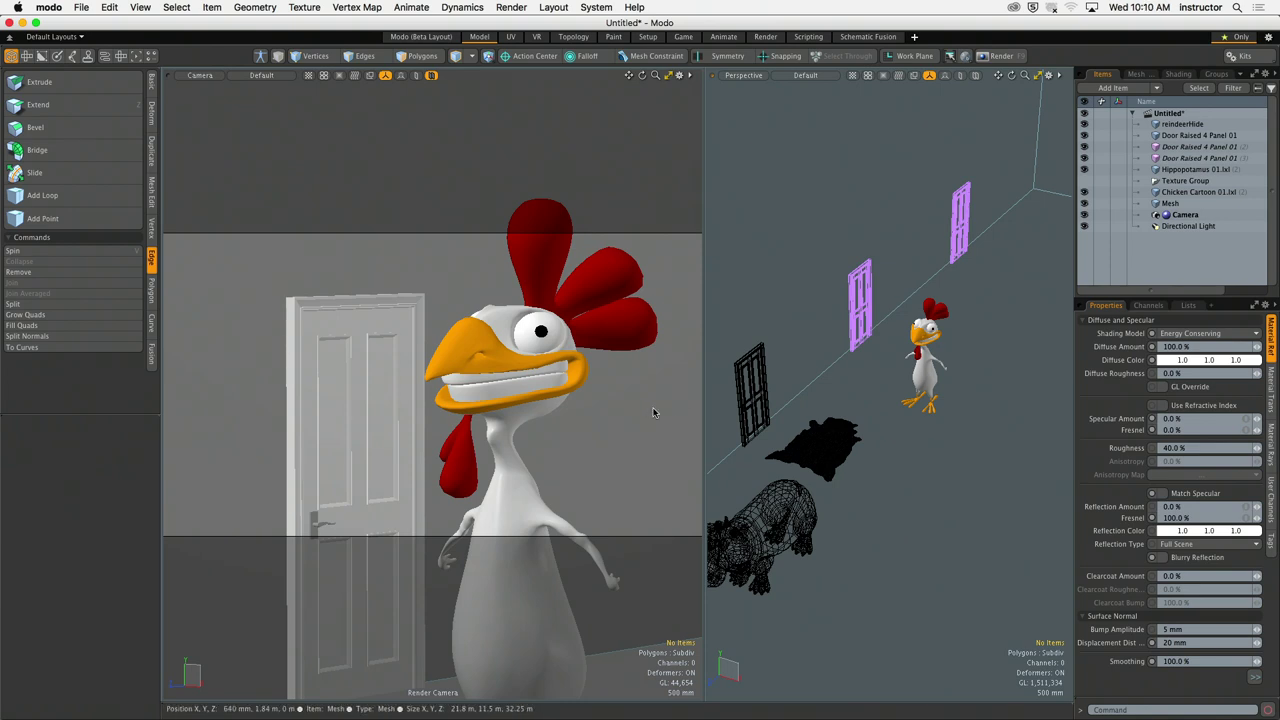
left_click_drag(654, 417, 615, 408, "alt")
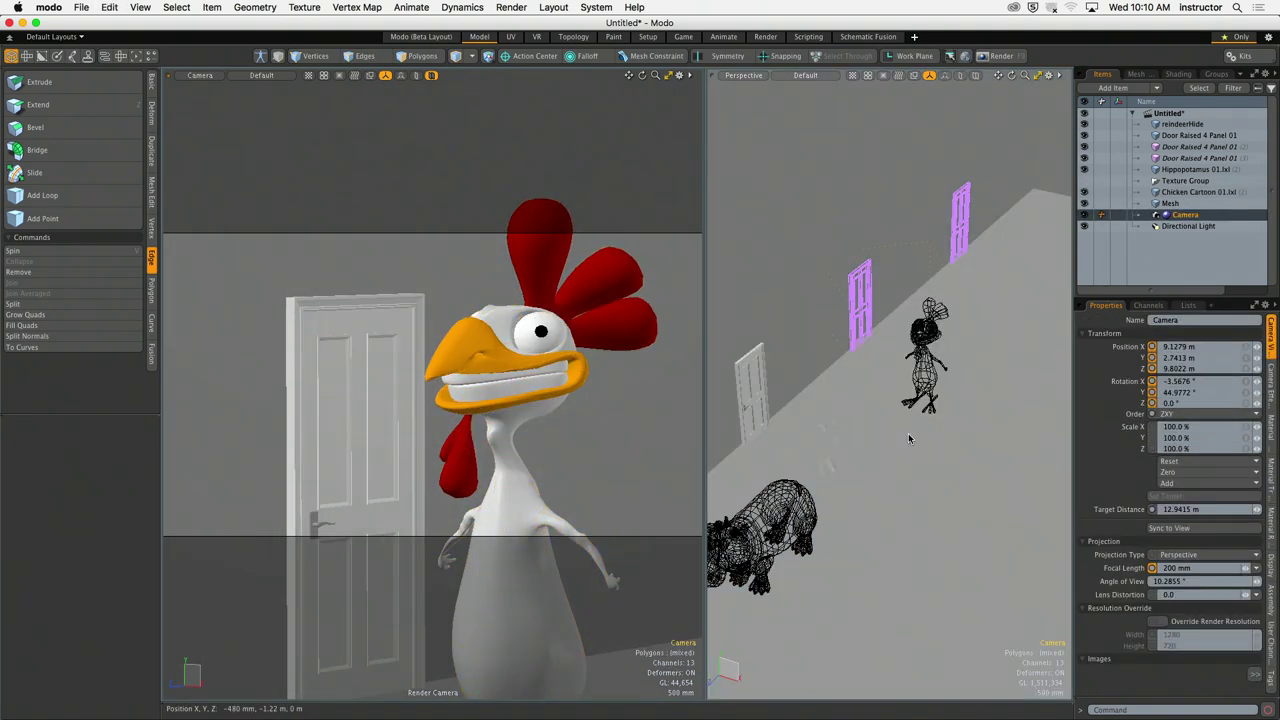
key("super+z")
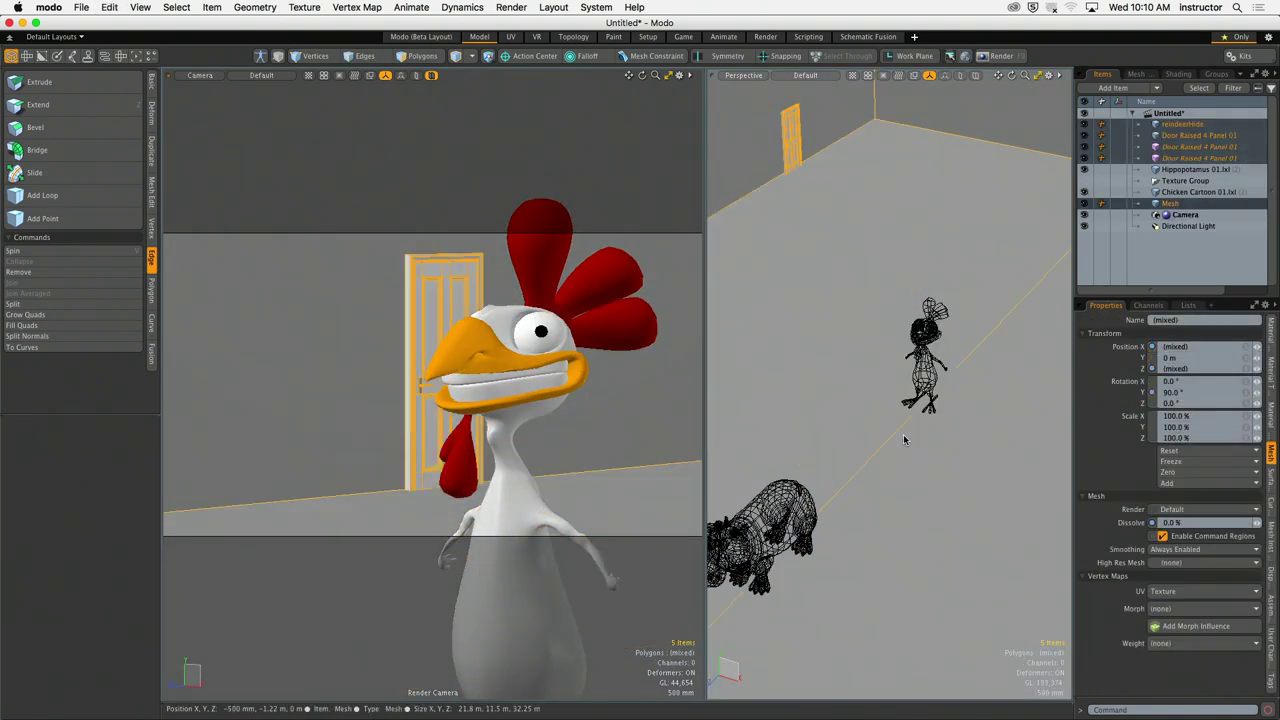
Step: Enlarge the camera viewport and drop the doors and other background items from the selection, keeping only the room mesh selected
left_click_drag(615, 416, 614, 418, "alt")
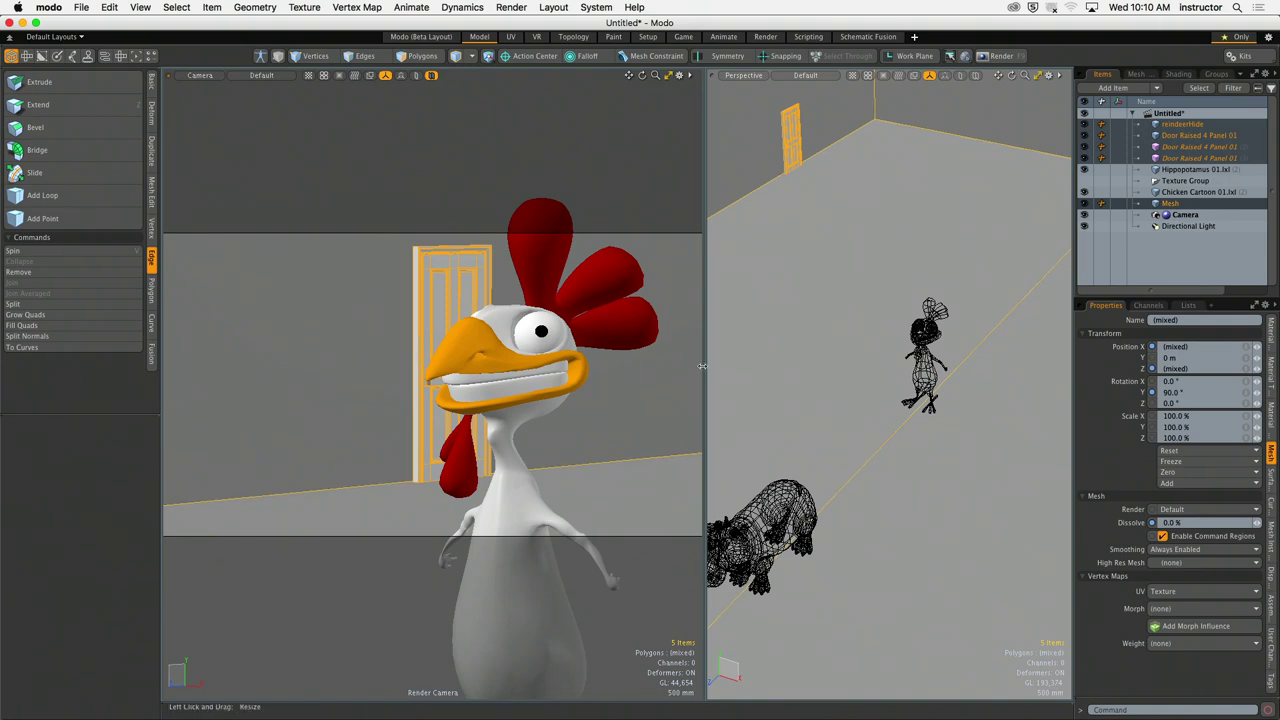
left_click_drag(706, 370, 1015, 369)
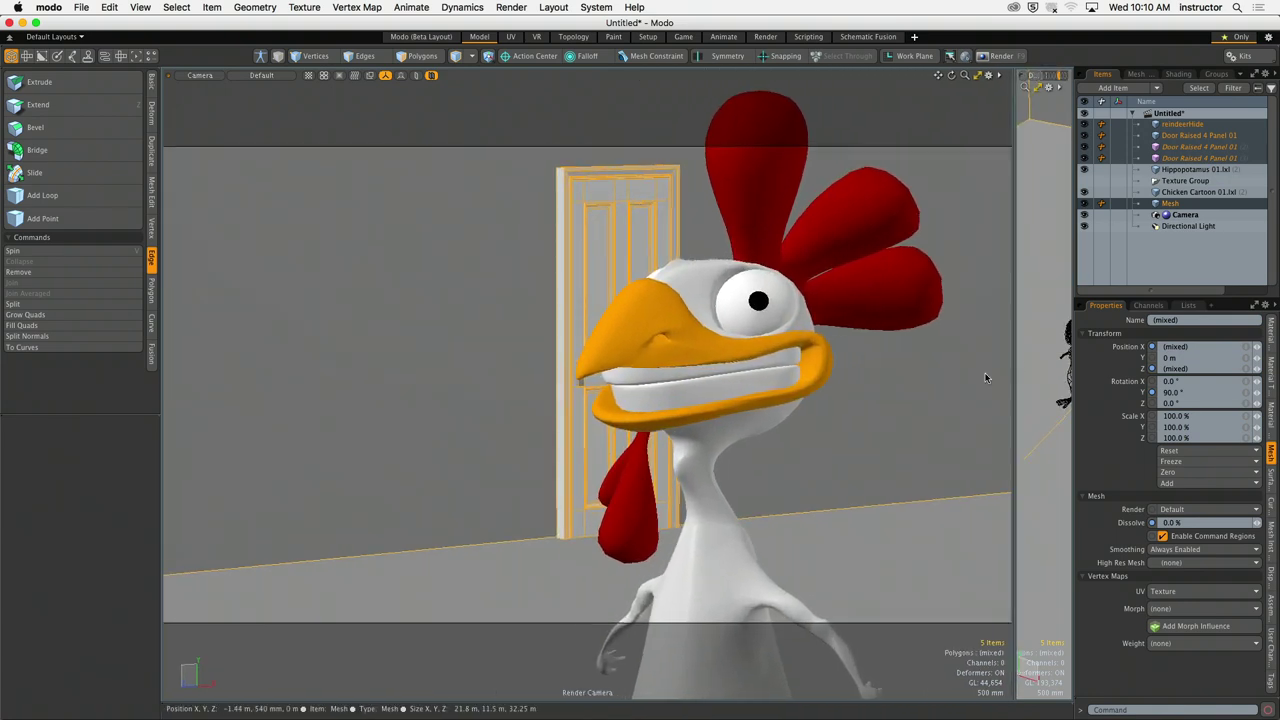
mouse_move(739, 408)
left_mouse_down("alt")
mouse_move(700, 412)
mouse_move(756, 419)
left_mouse_up("alt")
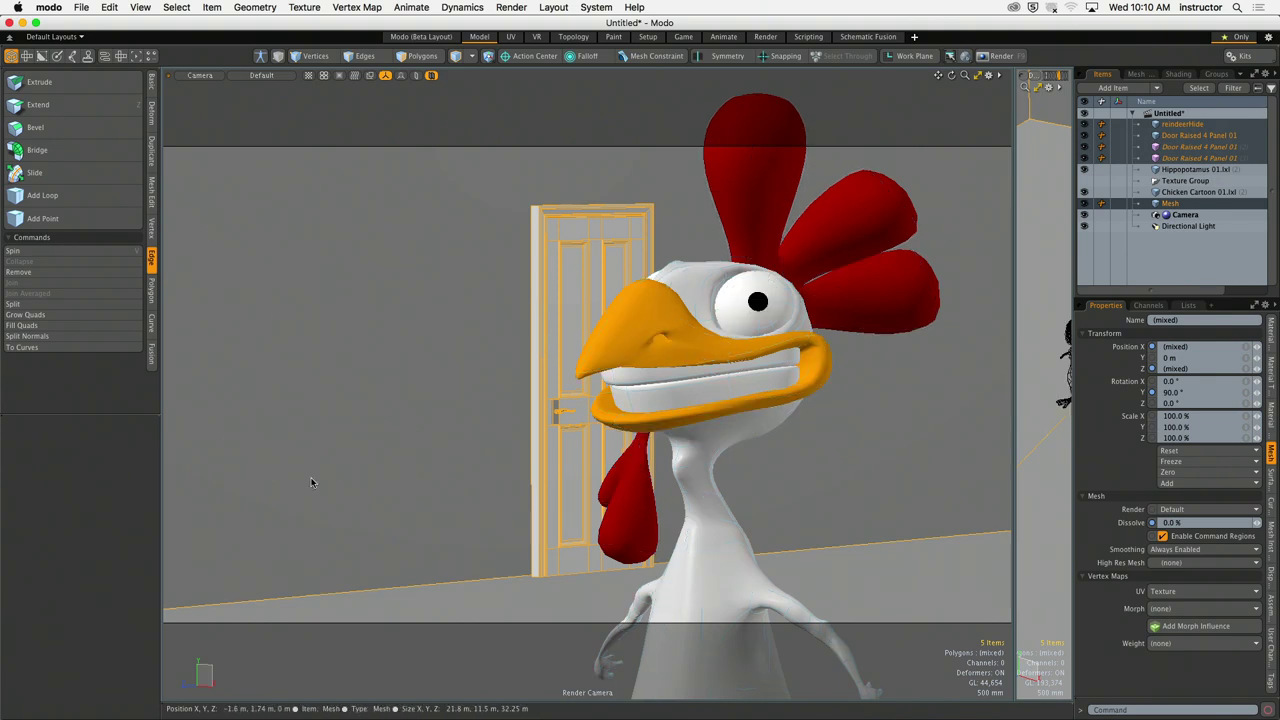
left_click(279, 537)
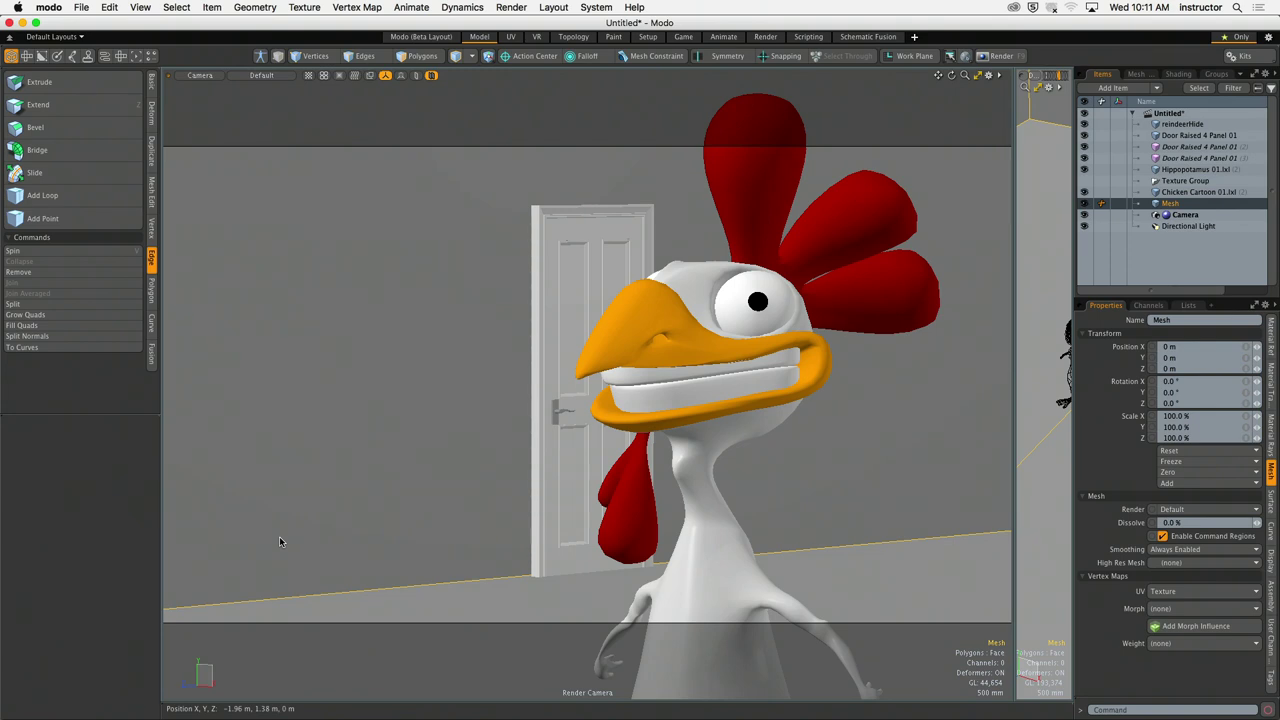
Step: Reframe the render camera so the chicken's head stands beside the full door, and render the image with depth of field
left_click_drag(516, 486, 526, 482, "alt")
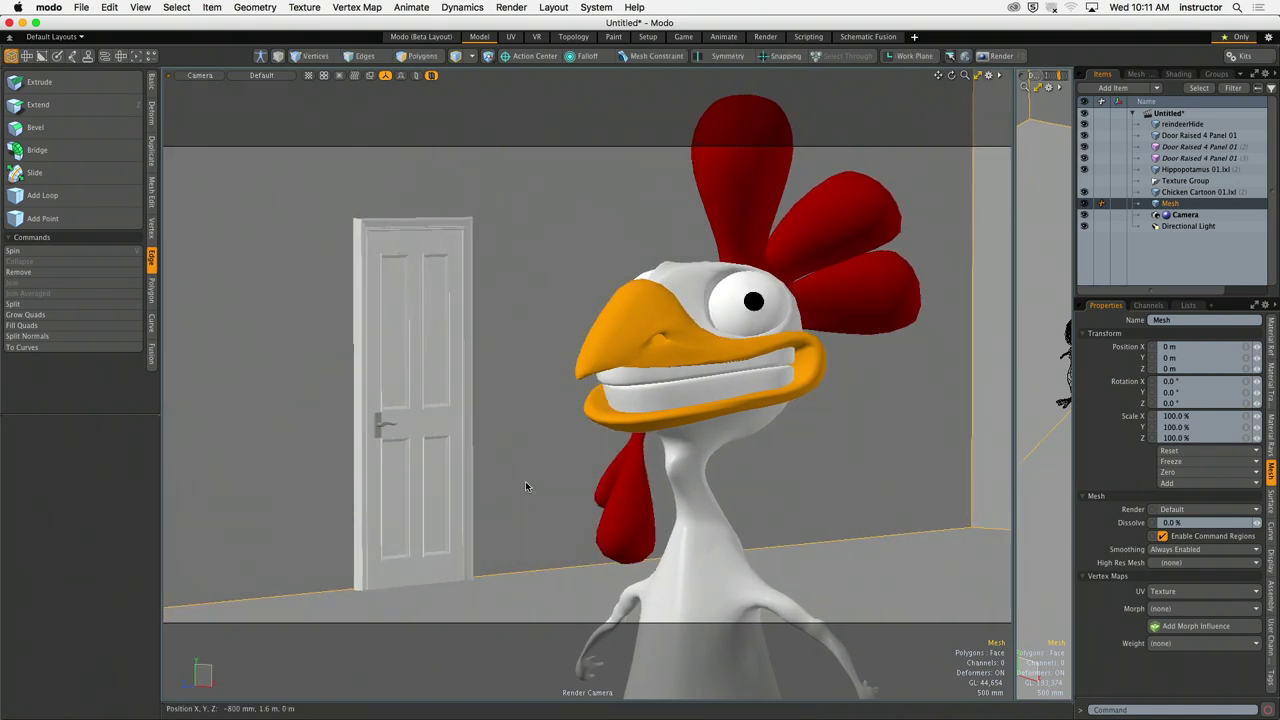
left_click_drag(548, 455, 610, 442, "alt")
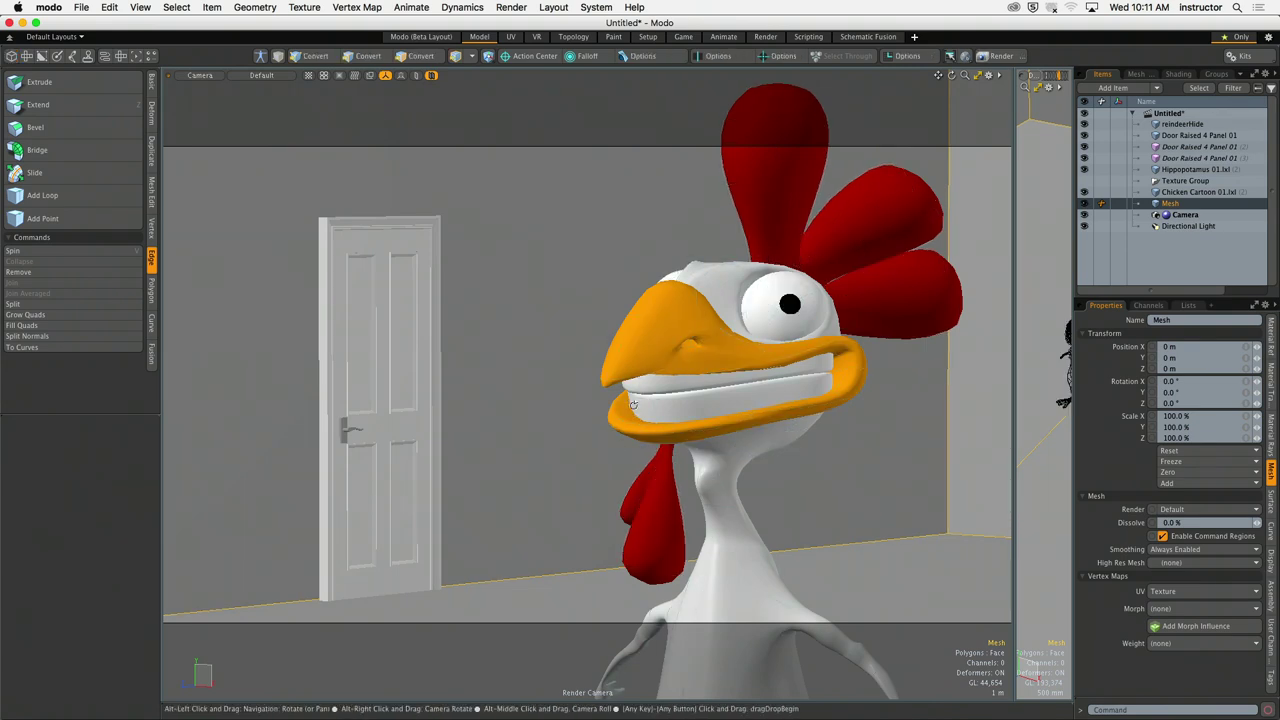
left_click_drag(633, 404, 635, 405, "alt+shift")
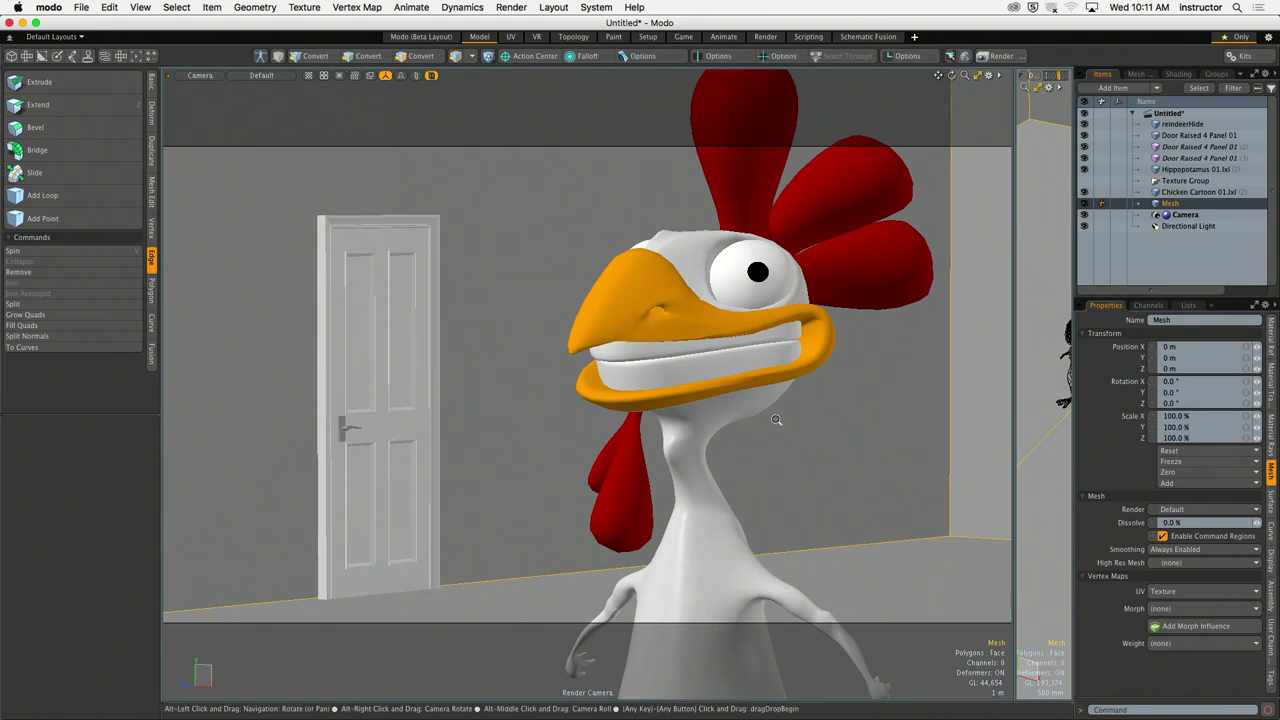
left_click_drag(776, 420, 657, 440, "ctrl+alt")
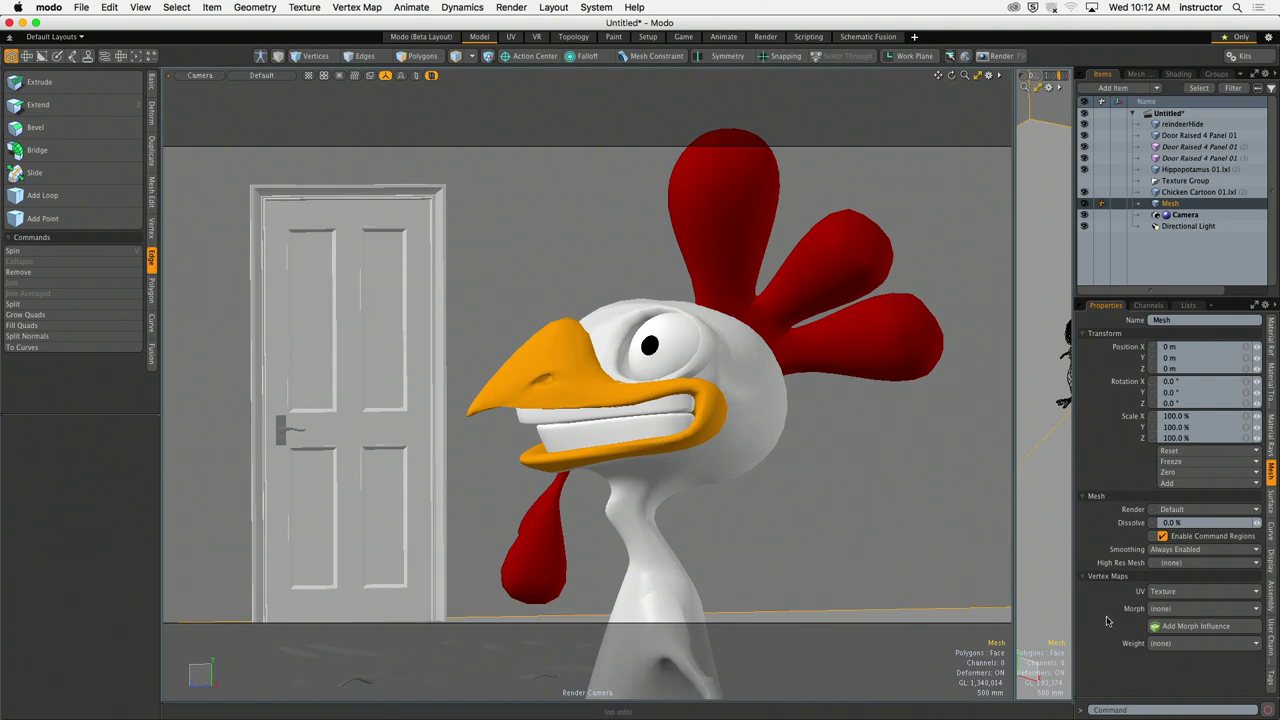
key("F9")
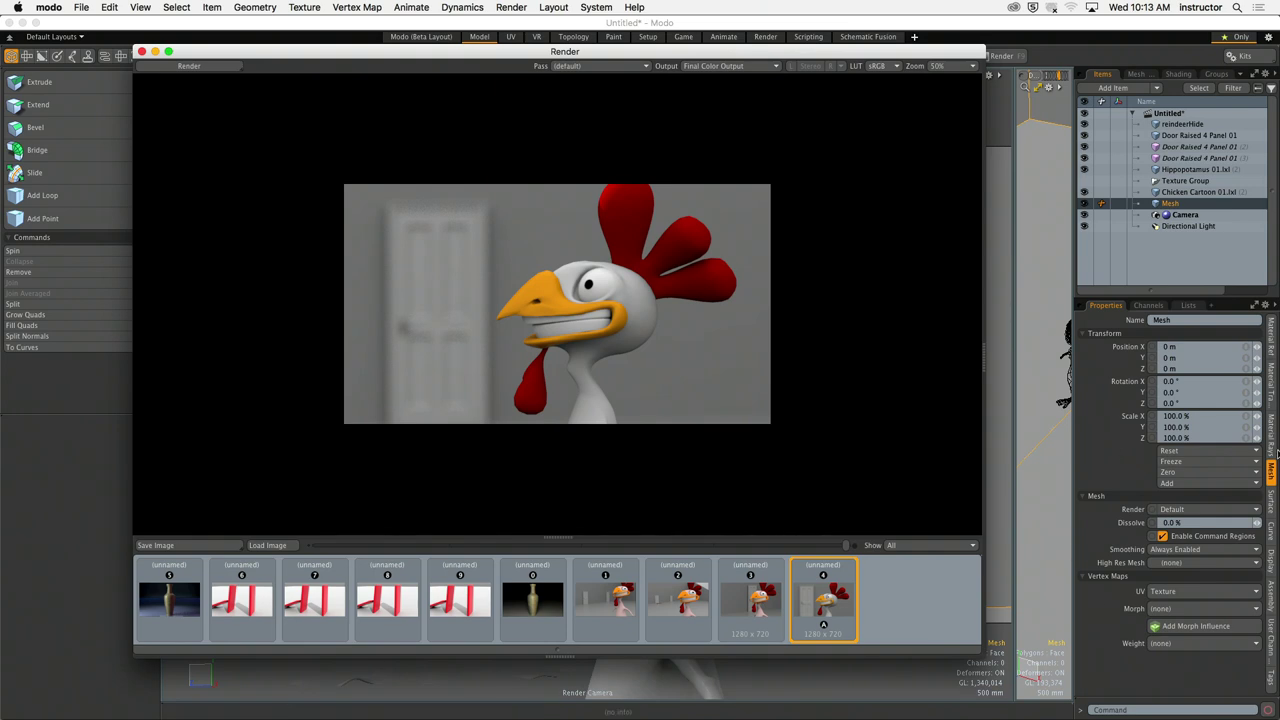
Step: Disable the camera's depth of field, render the same view again and close the render window
left_click(1185, 214)
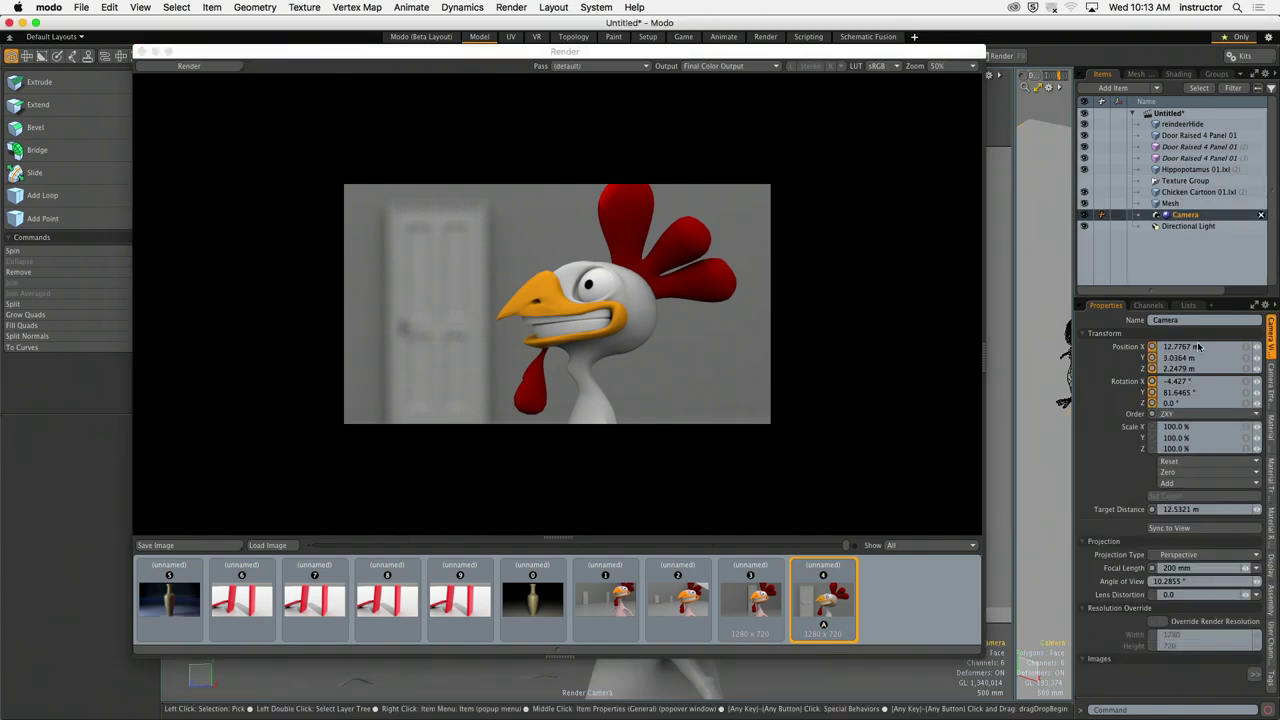
left_click(1268, 376)
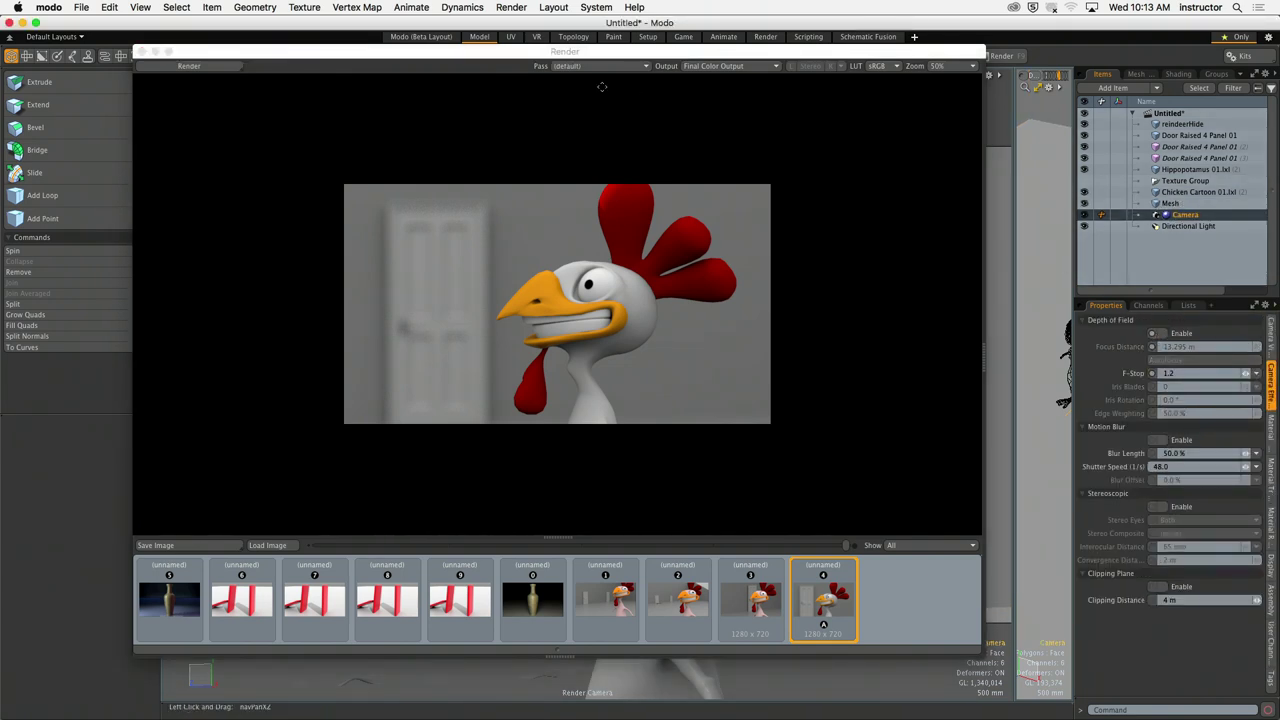
key("F9")
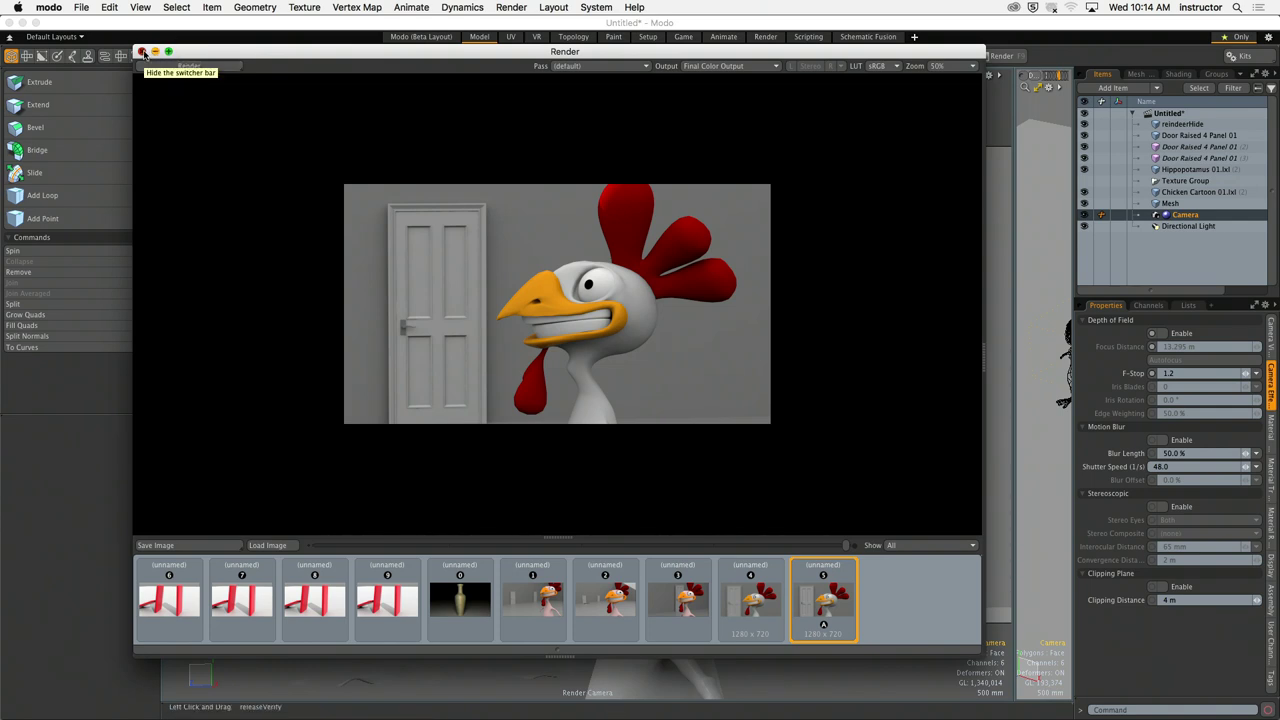
left_click(141, 51)
Step: Reframe the render camera to show the chicken with the door and the room corner behind it, and render the image
left_click_drag(597, 357, 699, 359, "alt")
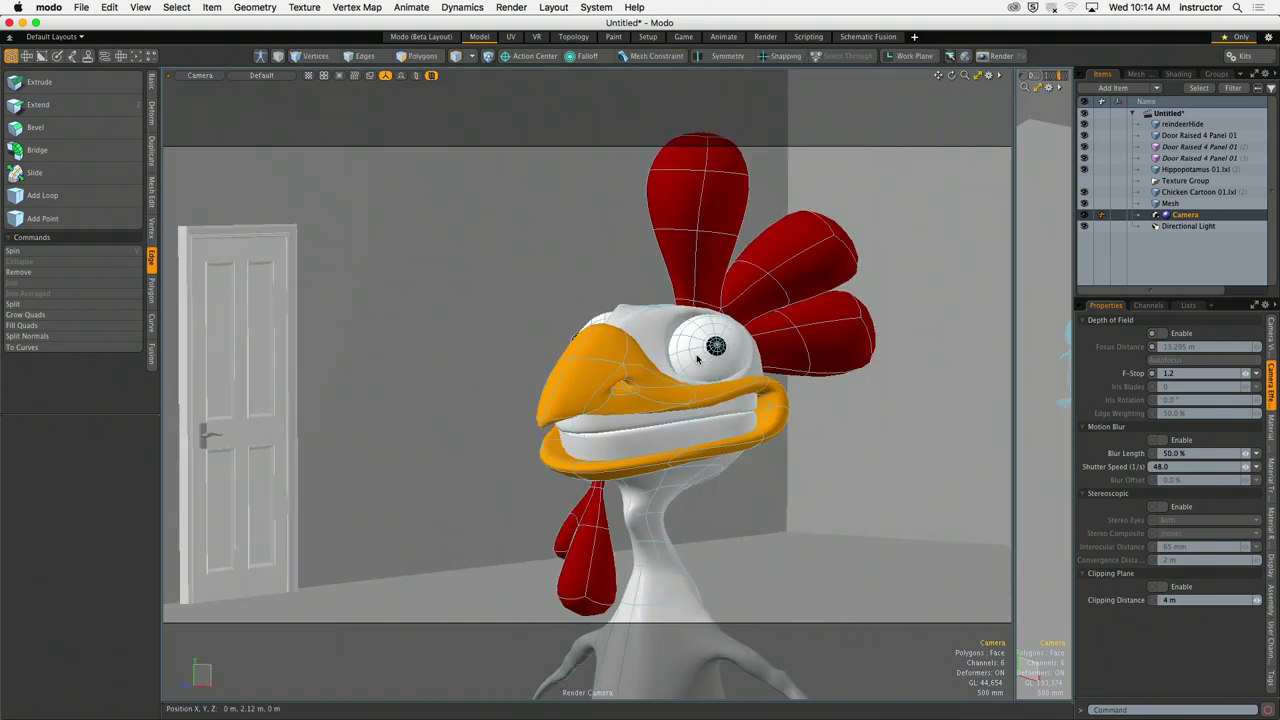
left_click_drag(846, 451, 907, 447, "alt")
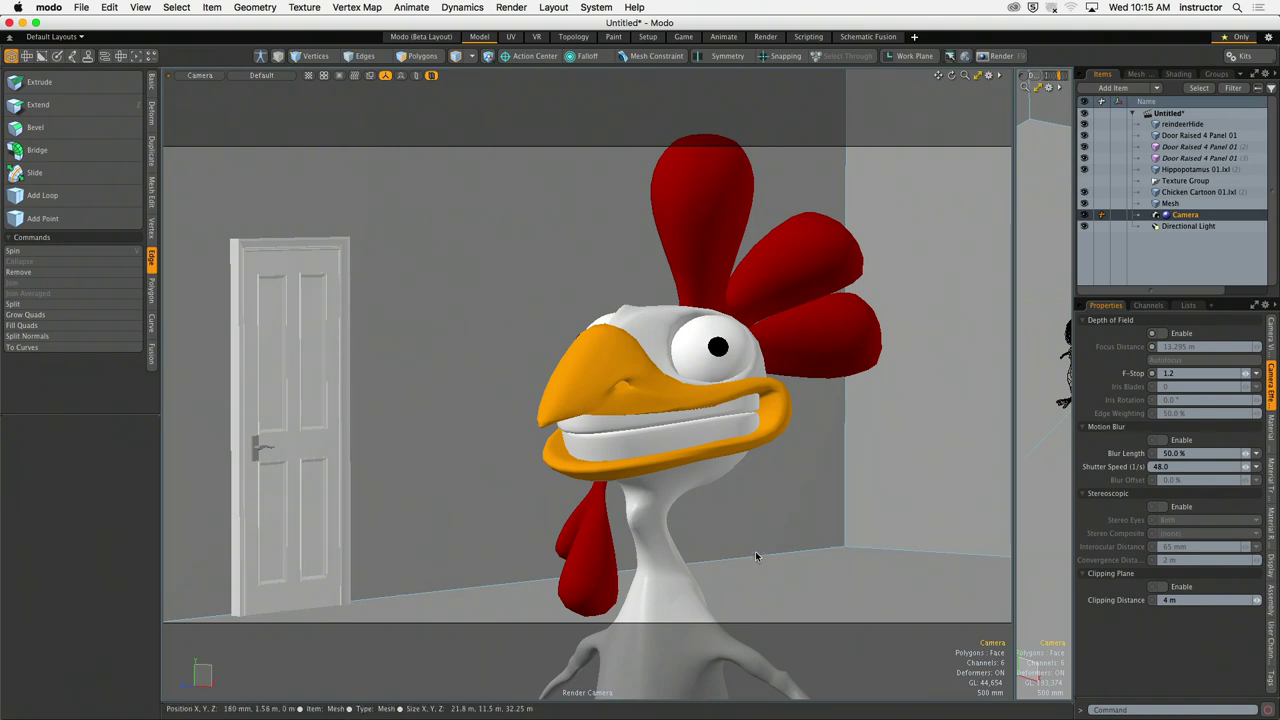
left_click_drag(755, 551, 804, 499, "alt")
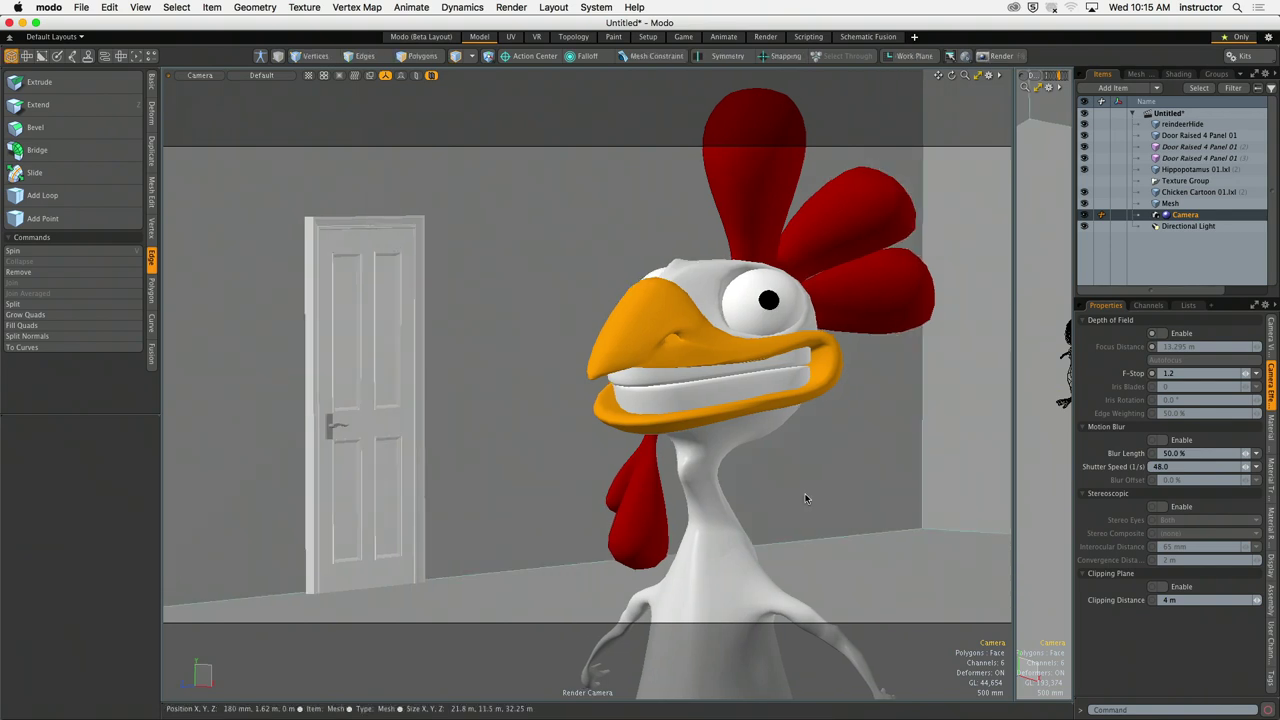
key("F9")
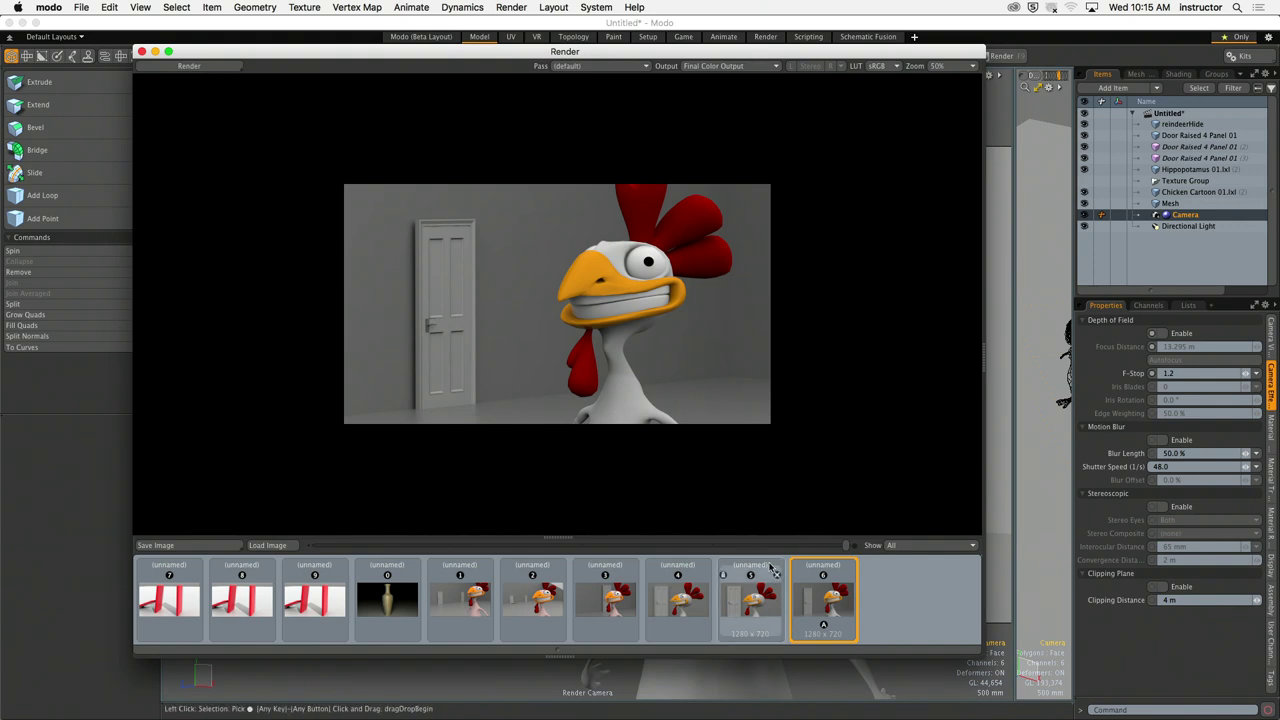
Step: Compare the last two renders without depth of field by switching between them, and close the render window
scroll(654, 344, "up", 1)
scroll(726, 350, "down", 1)
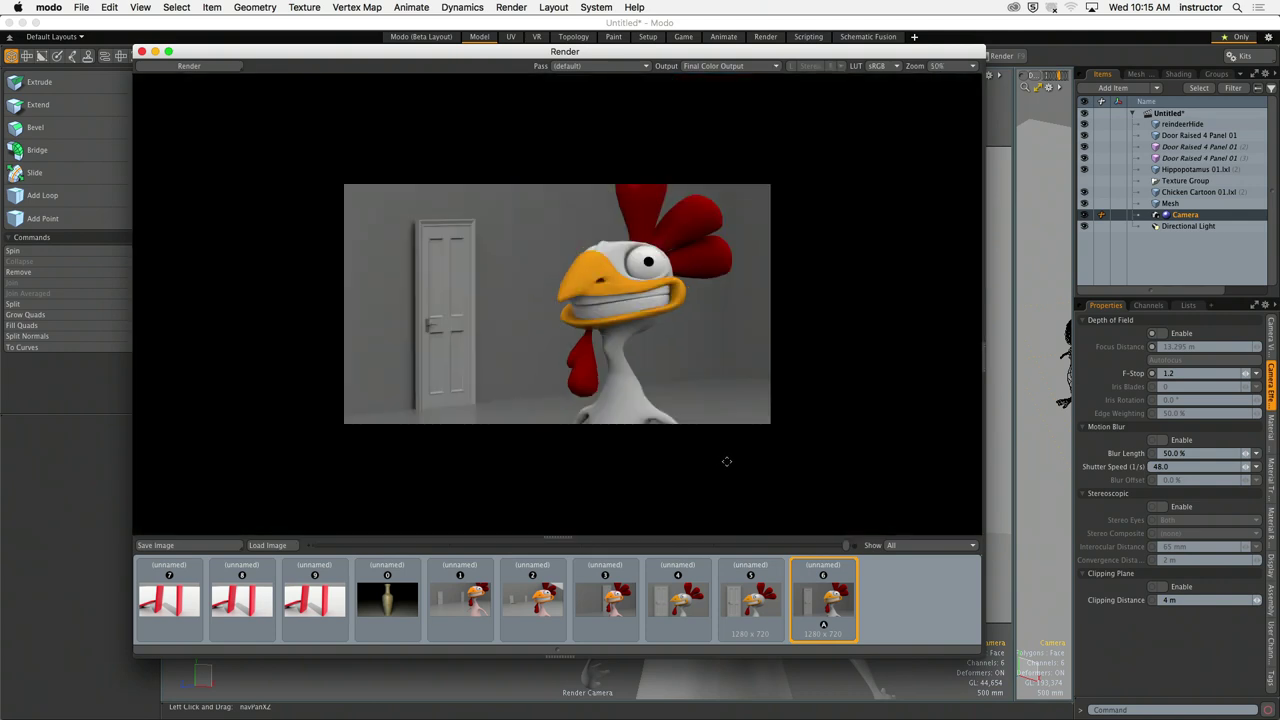
left_click(940, 66)
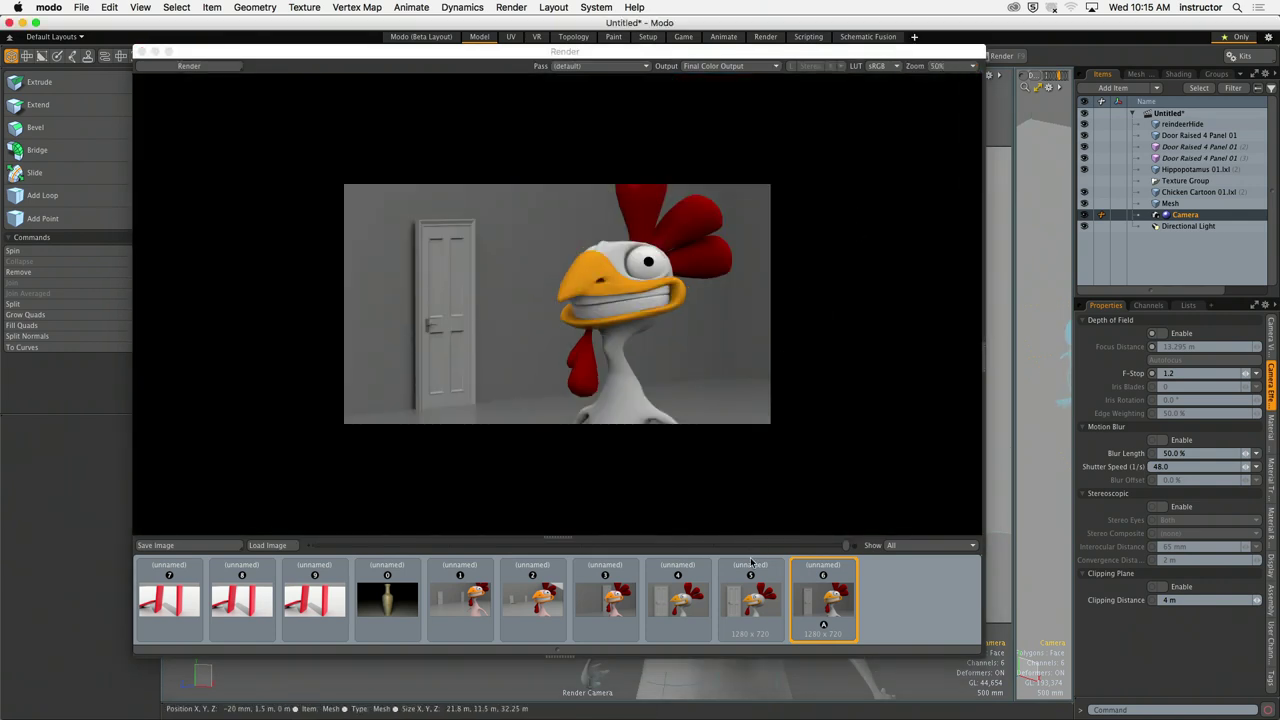
left_click(754, 601)
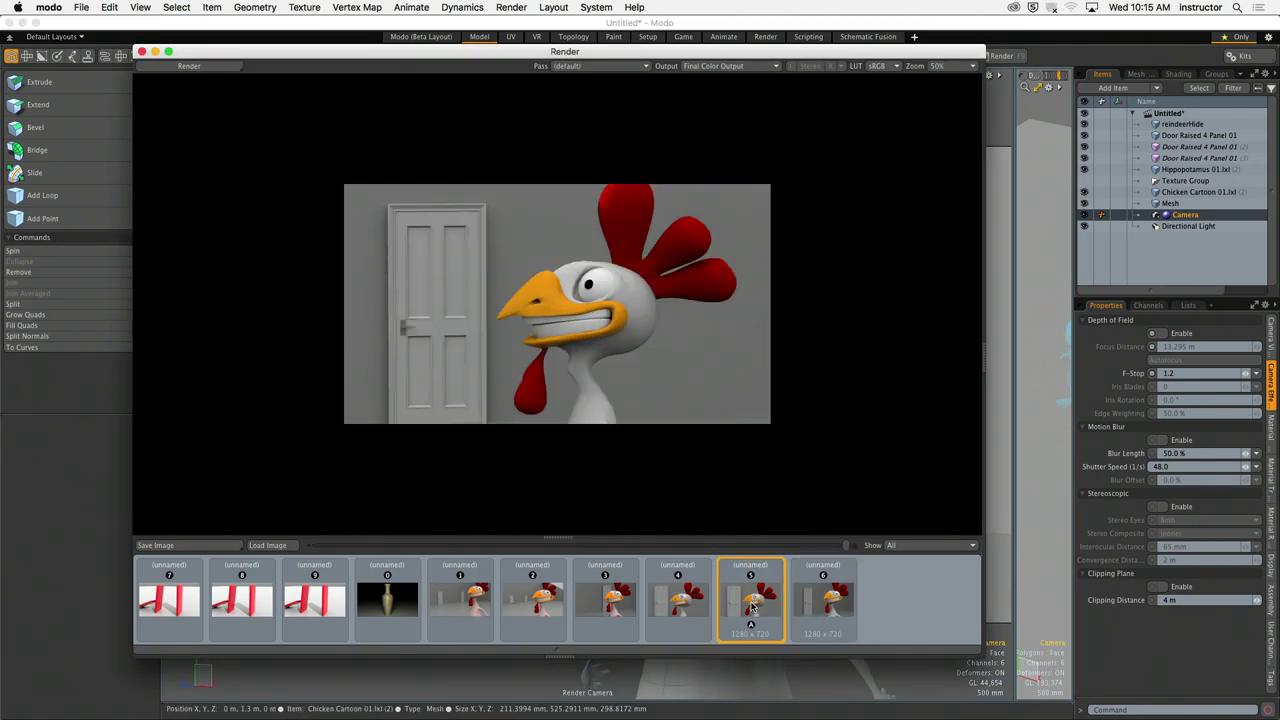
left_click(840, 606)
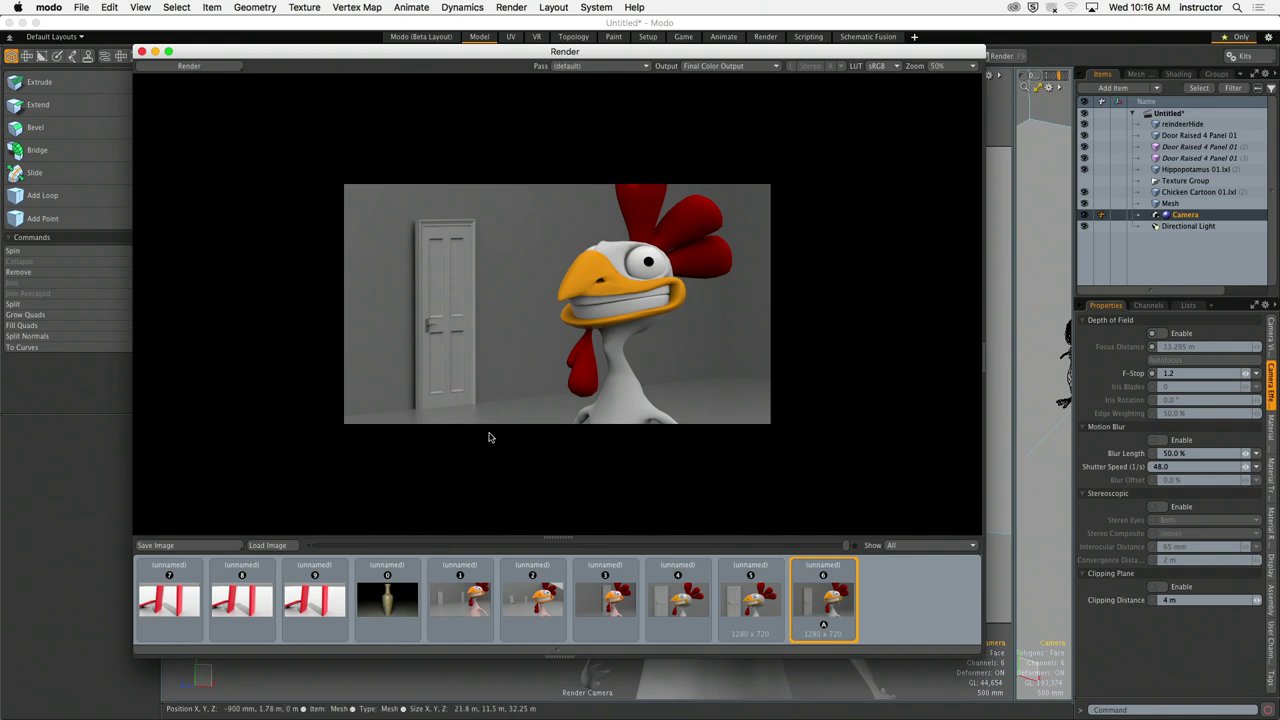
left_click(755, 610)
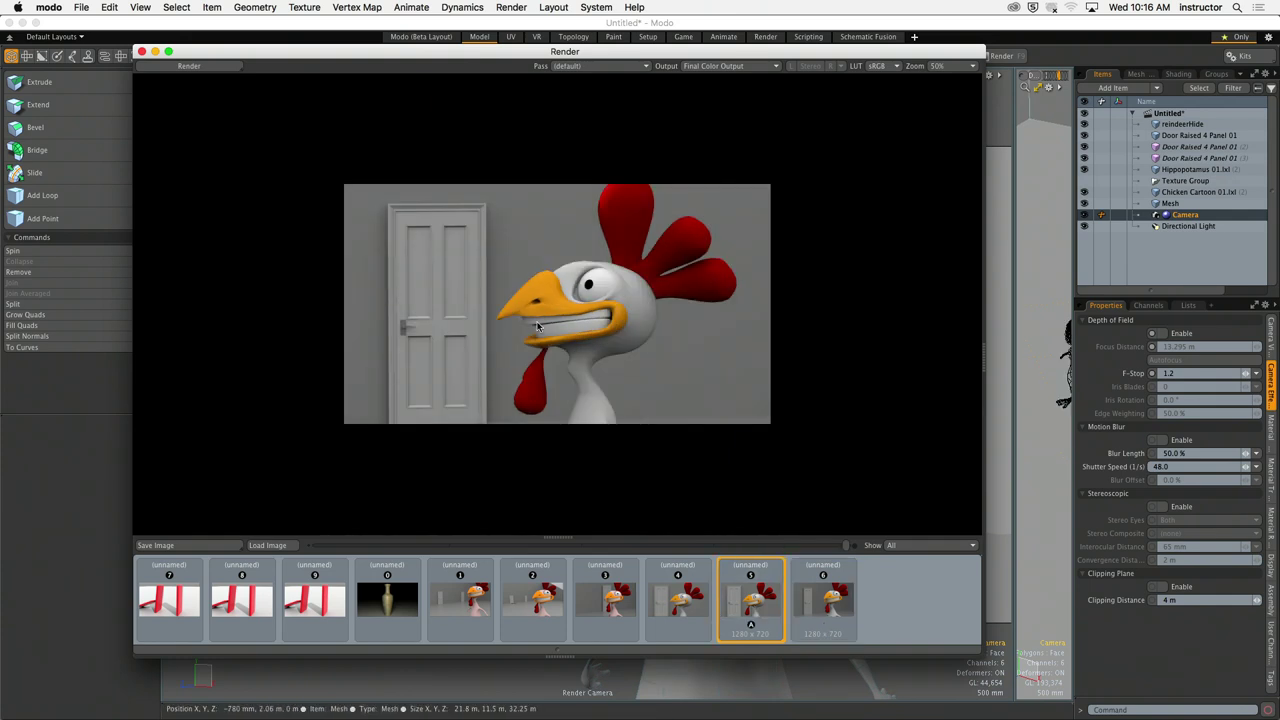
left_click(840, 598)
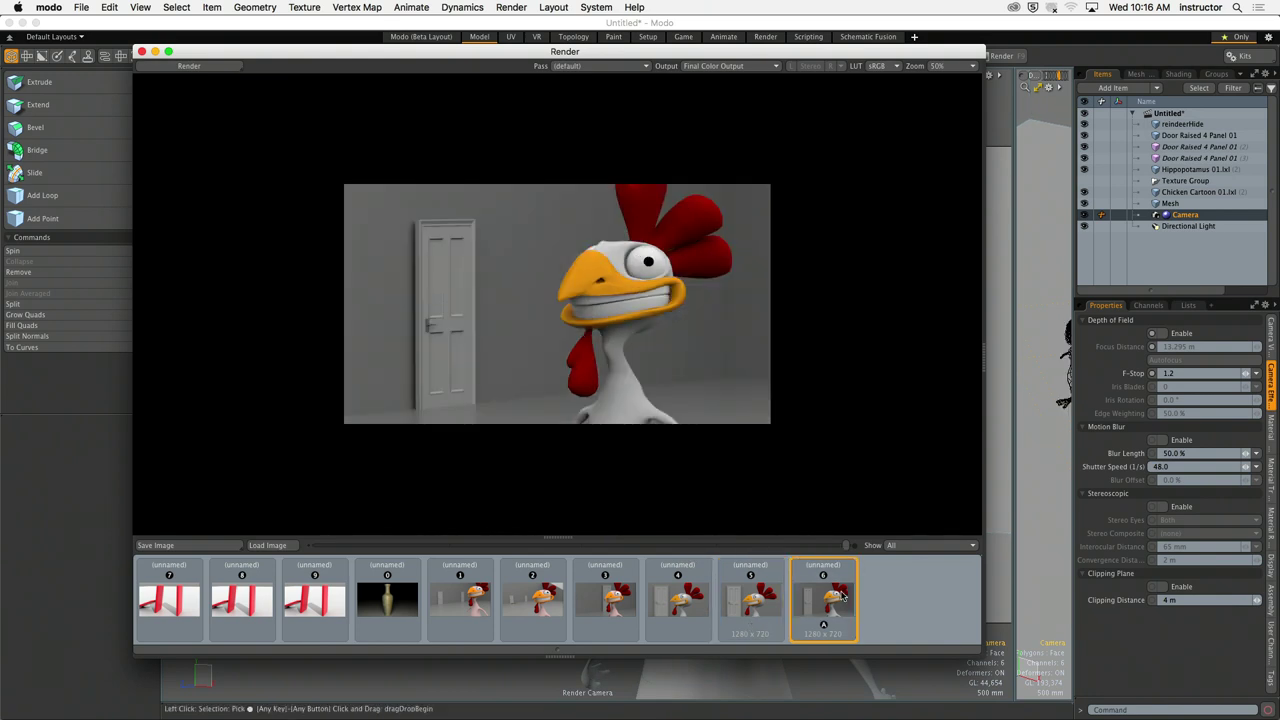
left_click(755, 605)
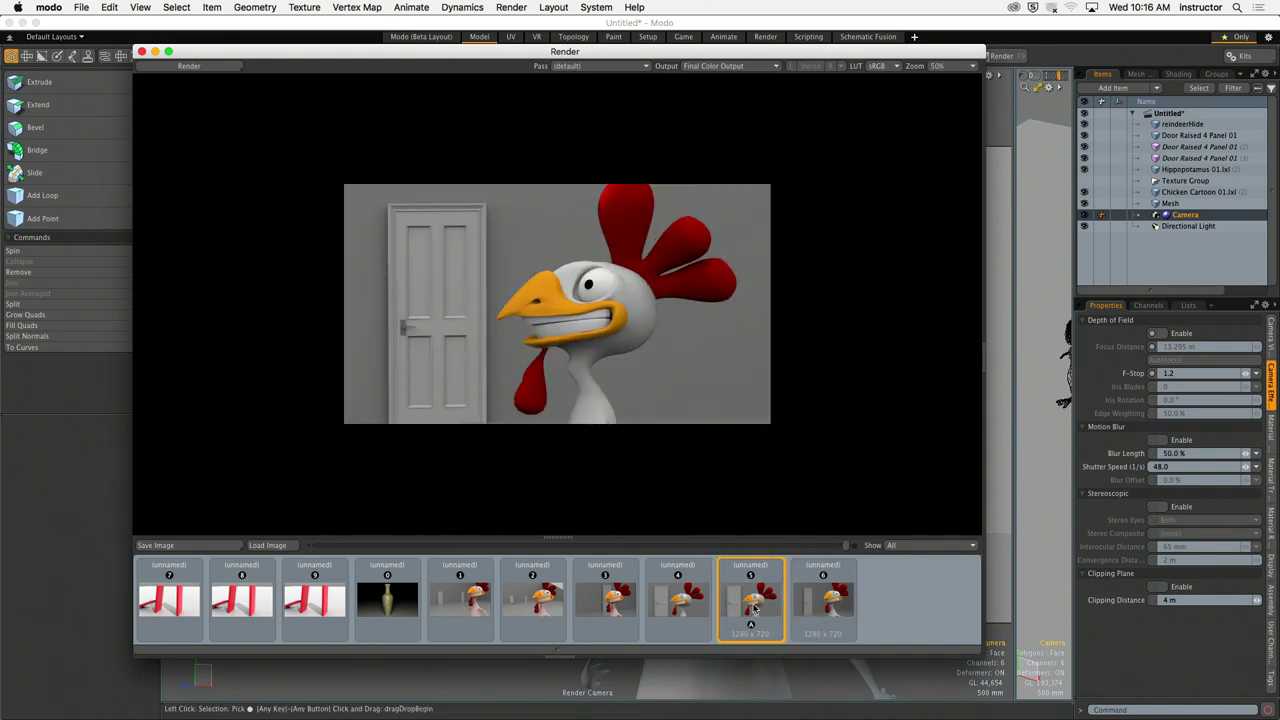
left_click(142, 51)
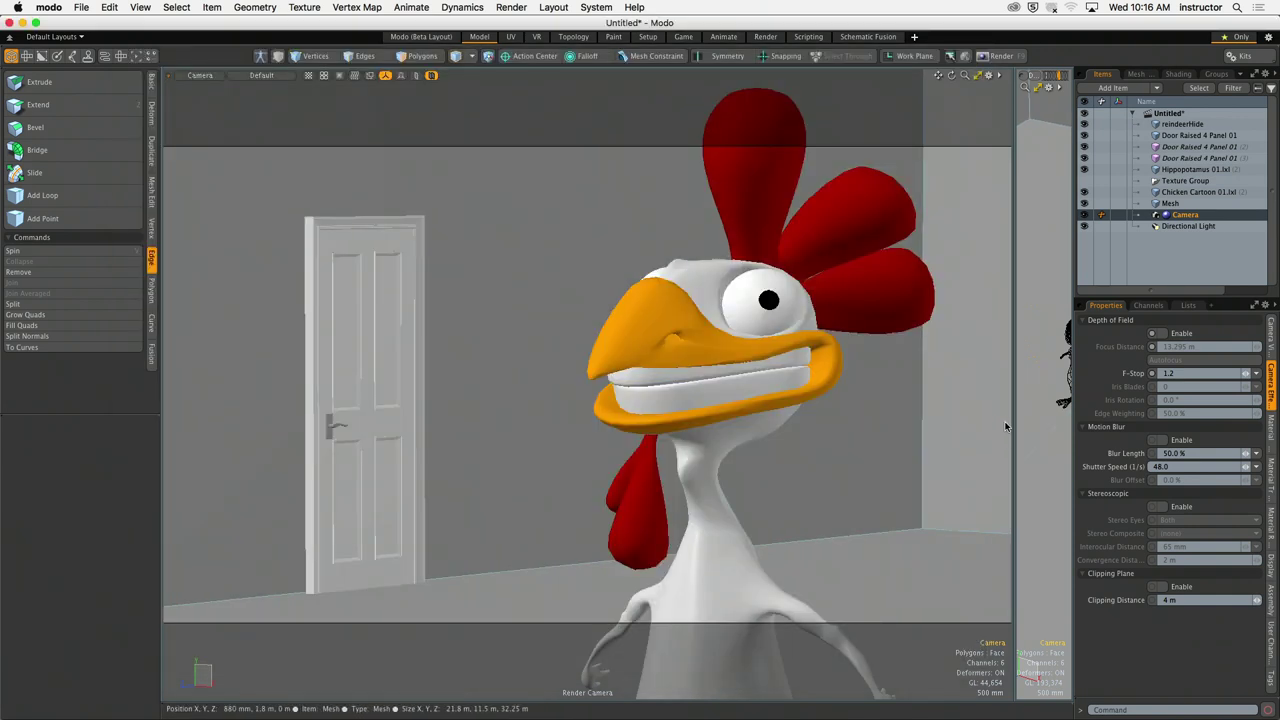
Step: Enlarge the perspective viewport, turn the hippopotamus toward the chicken at a Y rotation of -180°, and deselect it
key("ctrl+space")
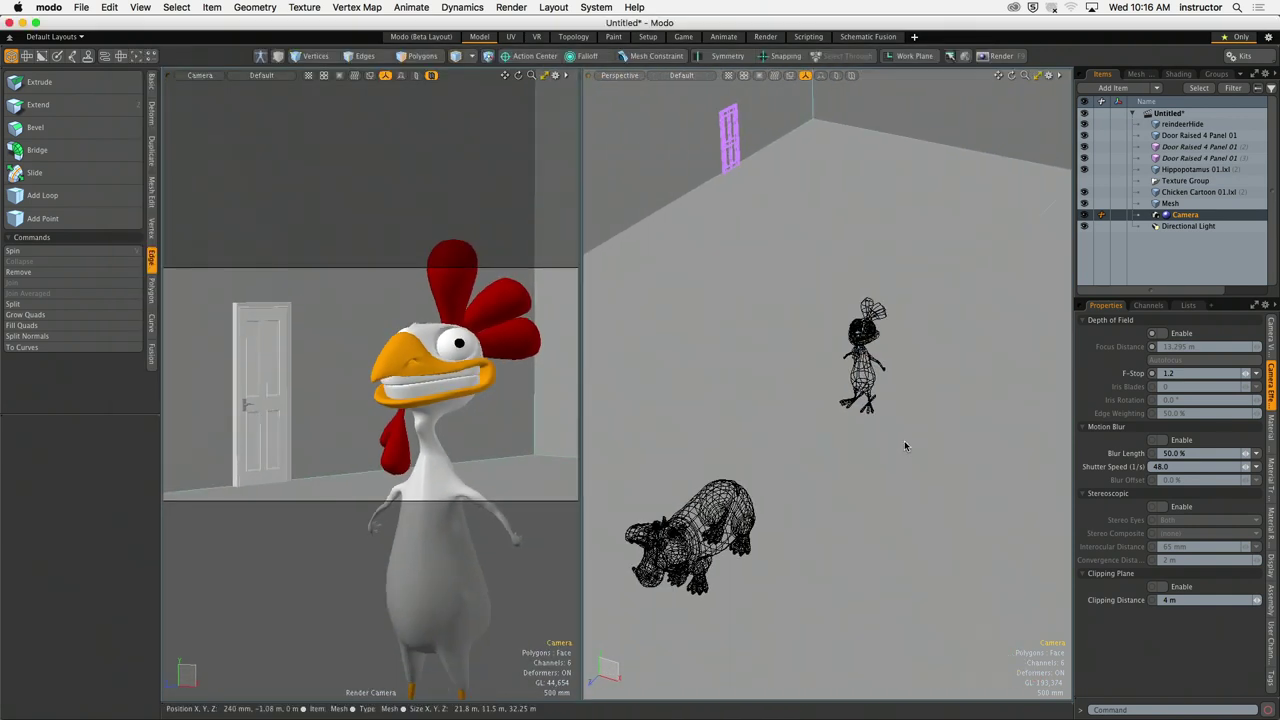
scroll(905, 446, "down", 5)
left_click_drag(905, 446, 800, 457, "alt")
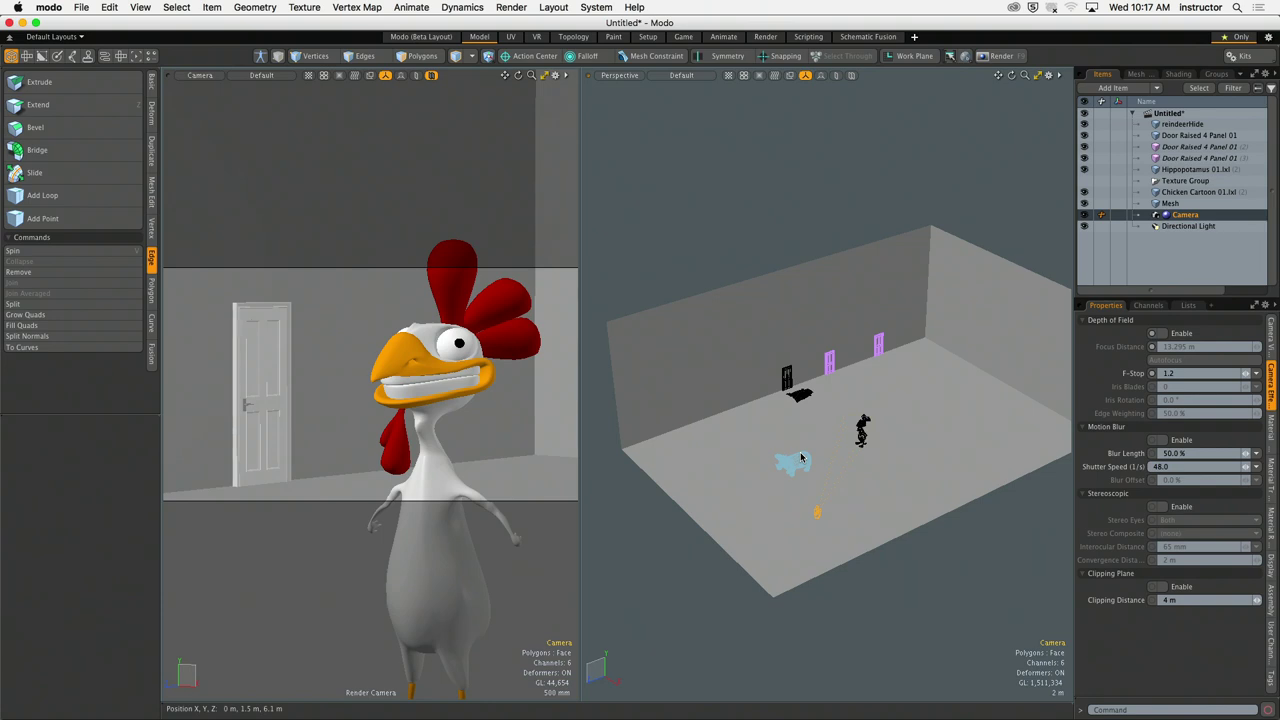
scroll(785, 452, "up", 5)
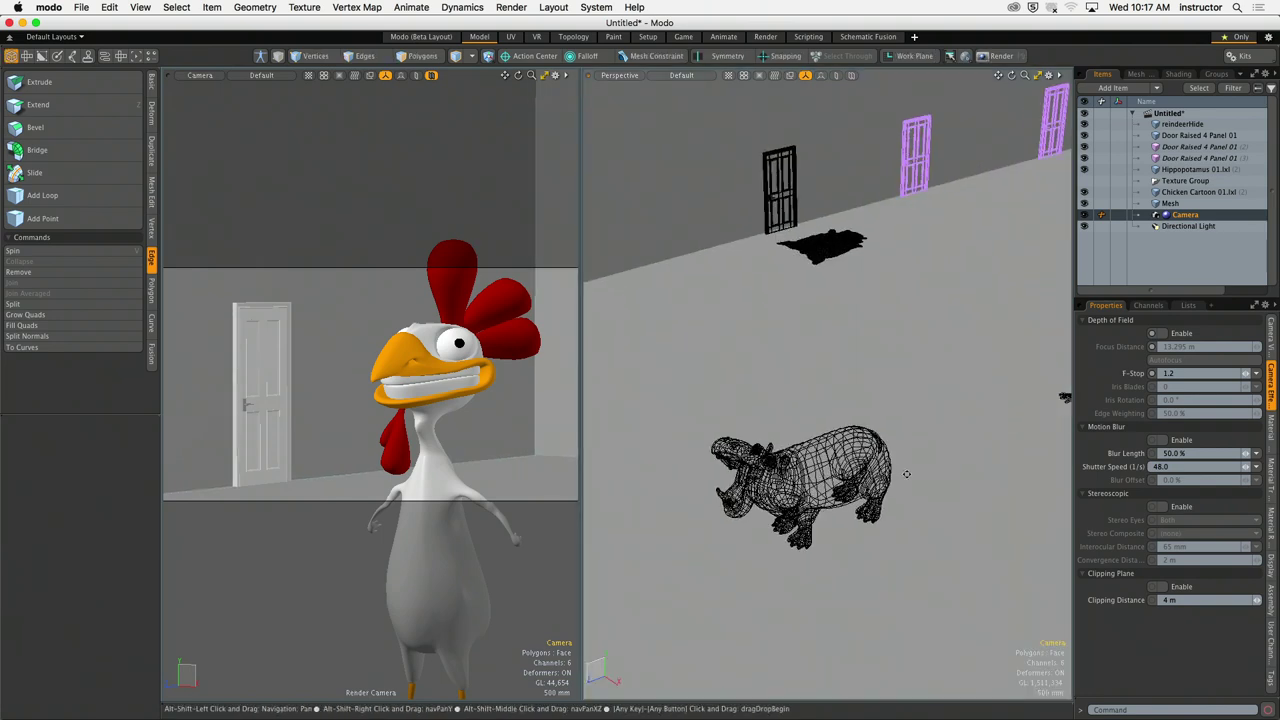
scroll(906, 474, "down", 5)
left_click_drag(906, 474, 686, 372, "alt")
left_click(790, 470)
key("y")
key("space")
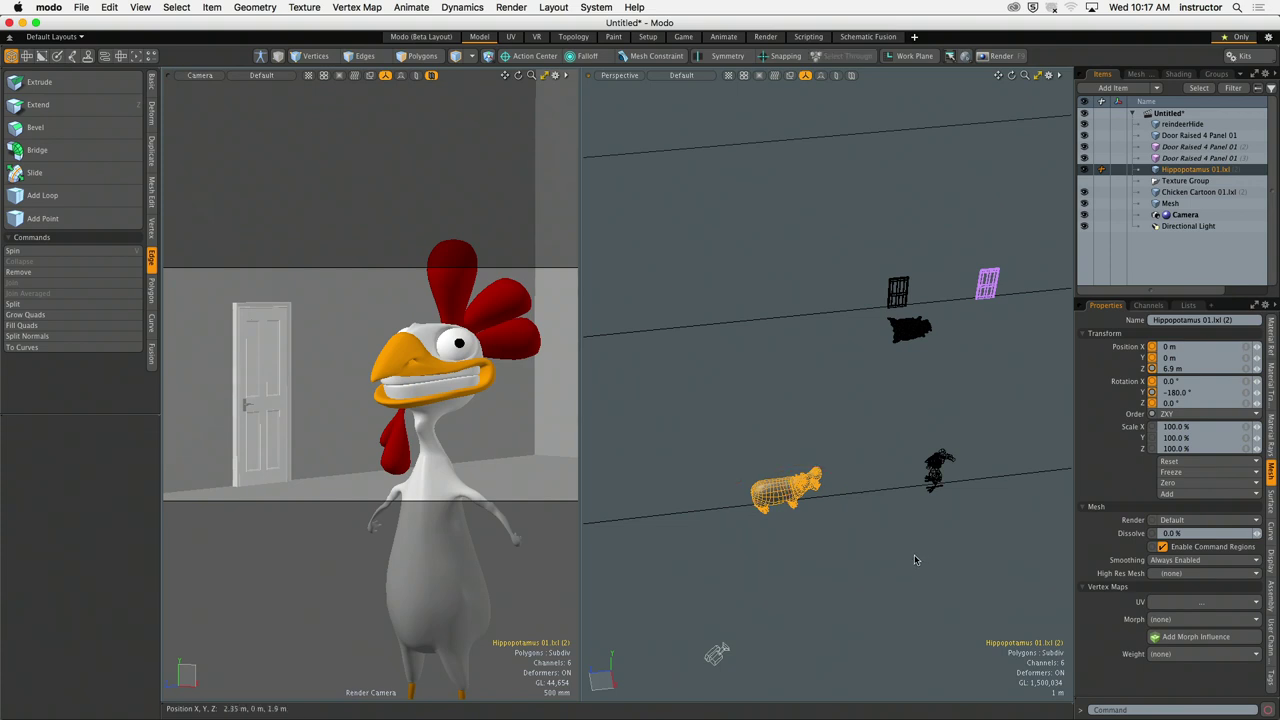
left_click_drag(914, 559, 938, 585, "alt")
left_click(941, 591)
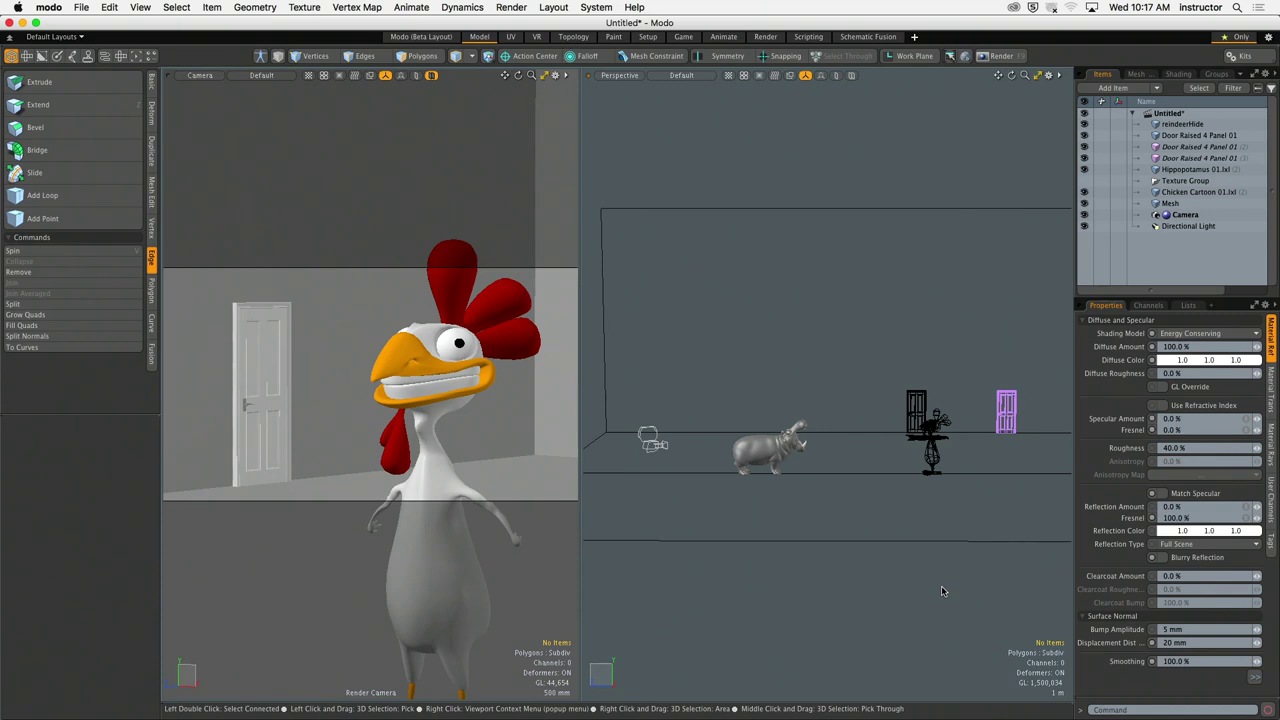
Step: Widen the perspective viewport further and examine how the camera, hippopotamus, chicken and doors are laid out in the room
left_click_drag(791, 354, 845, 455, "alt")
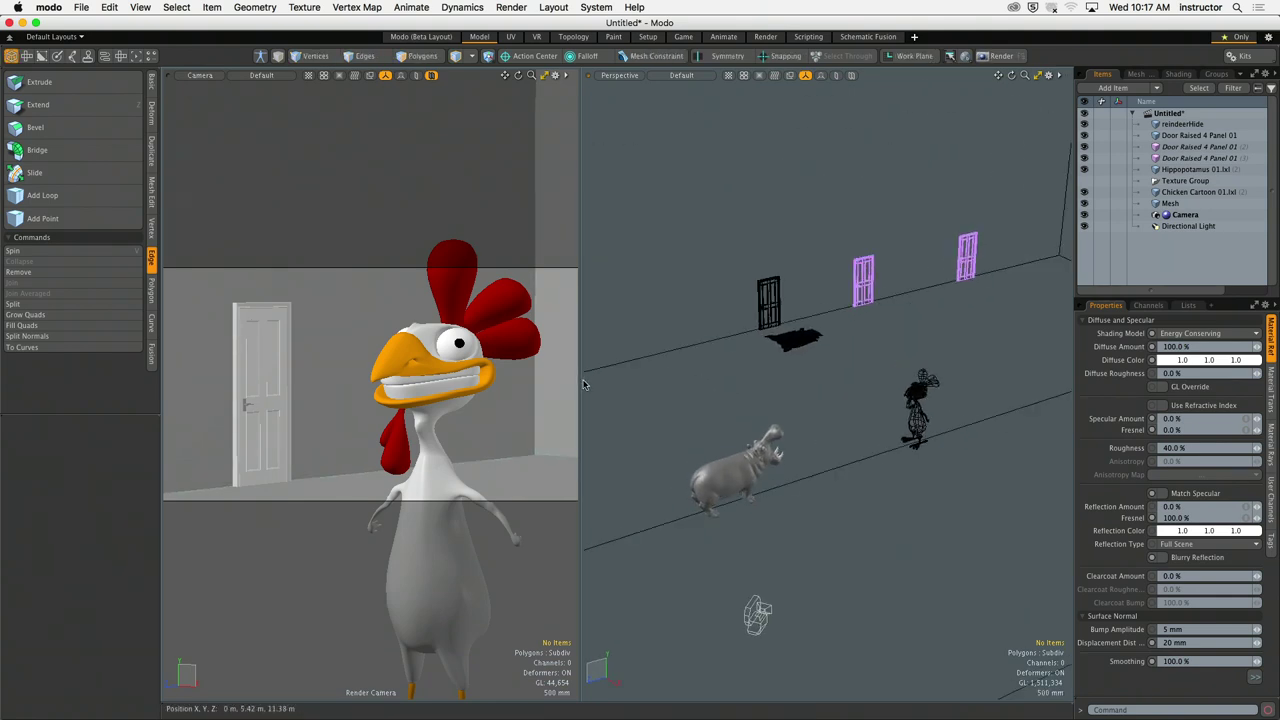
left_click_drag(578, 379, 363, 379)
mouse_move(755, 438)
left_mouse_down("alt")
mouse_move(690, 410)
mouse_move(797, 437)
mouse_move(743, 457)
left_mouse_up("alt")
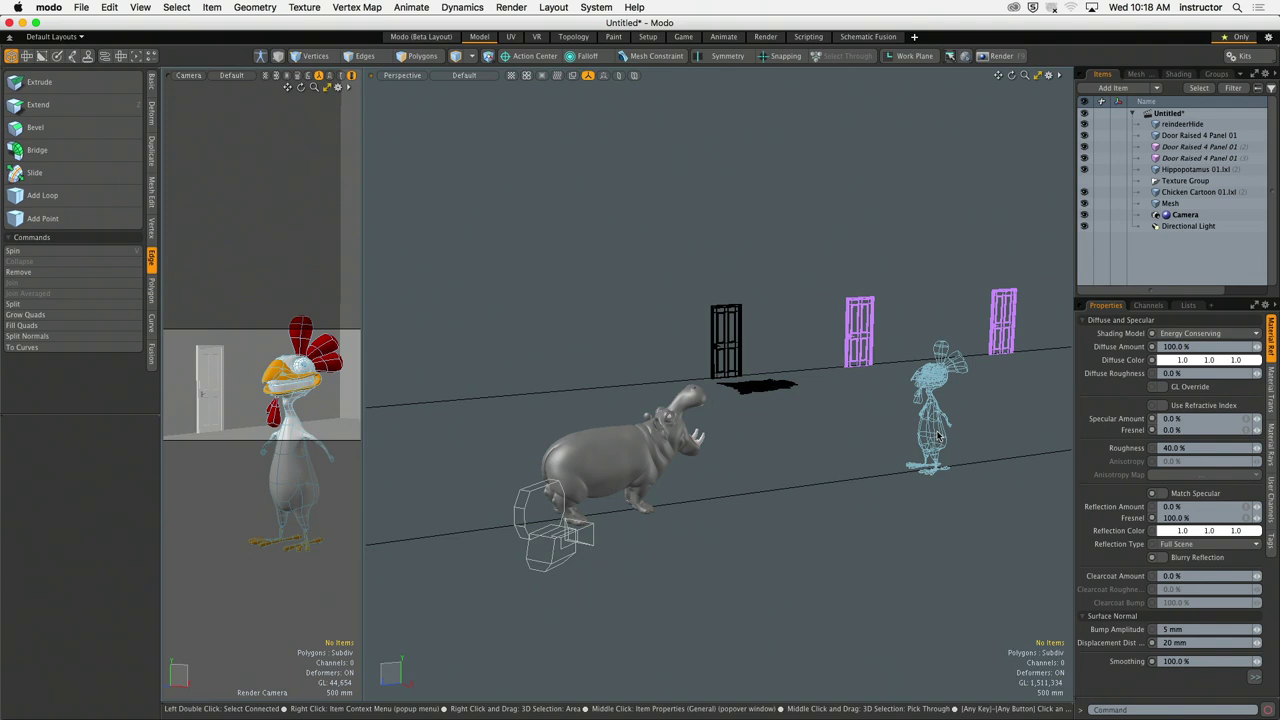
left_click_drag(900, 437, 815, 439, "alt")
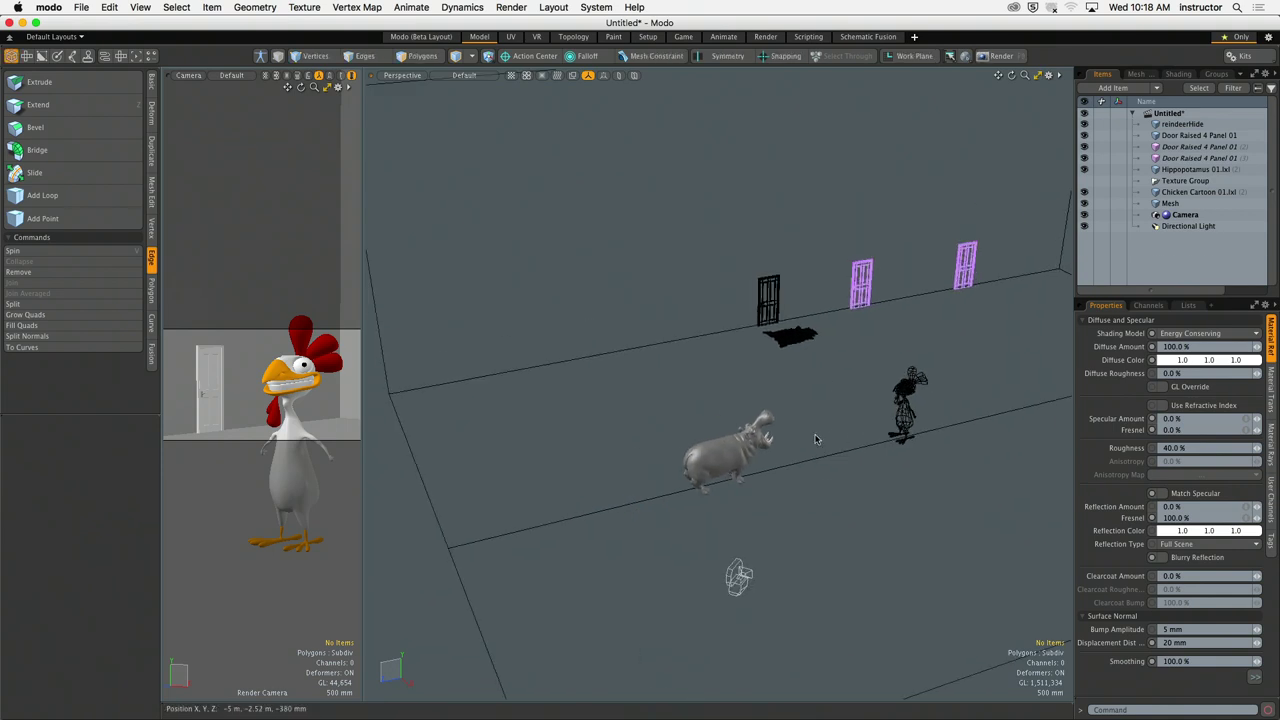
Step: Duplicate the render camera that is aimed at the chicken
left_click(1185, 214)
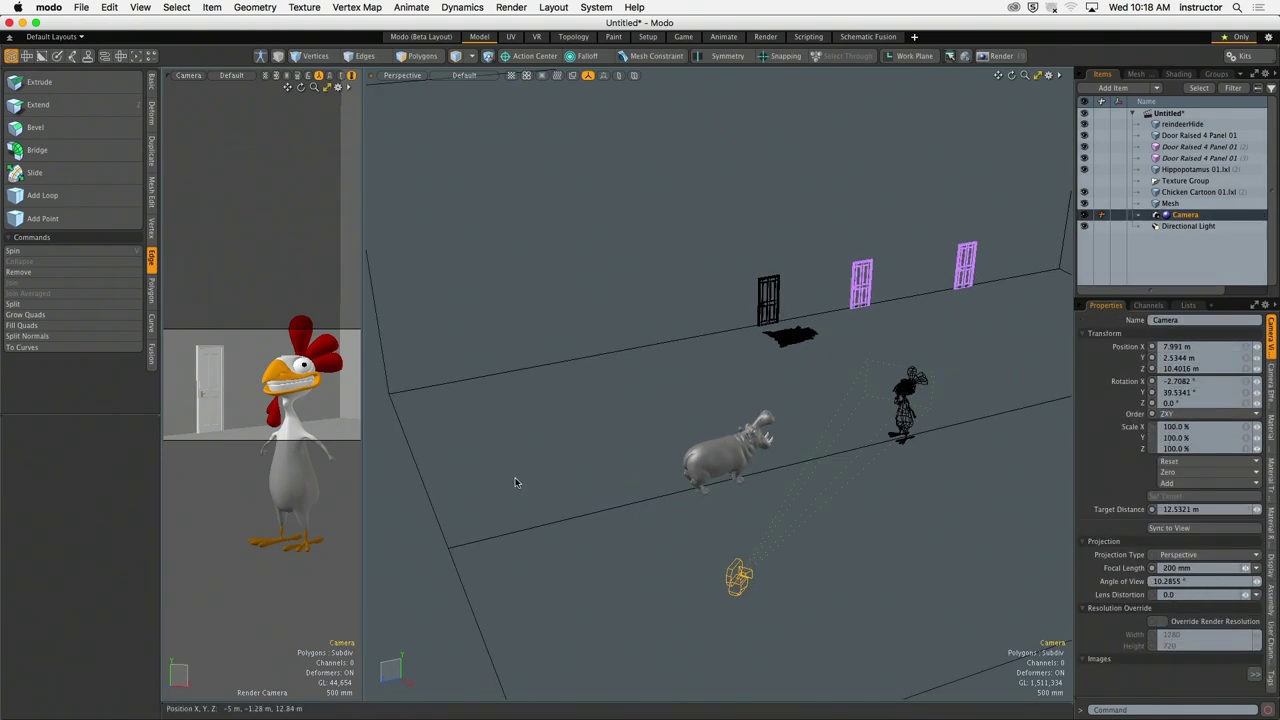
left_click_drag(910, 410, 788, 446, "ctrl+alt")
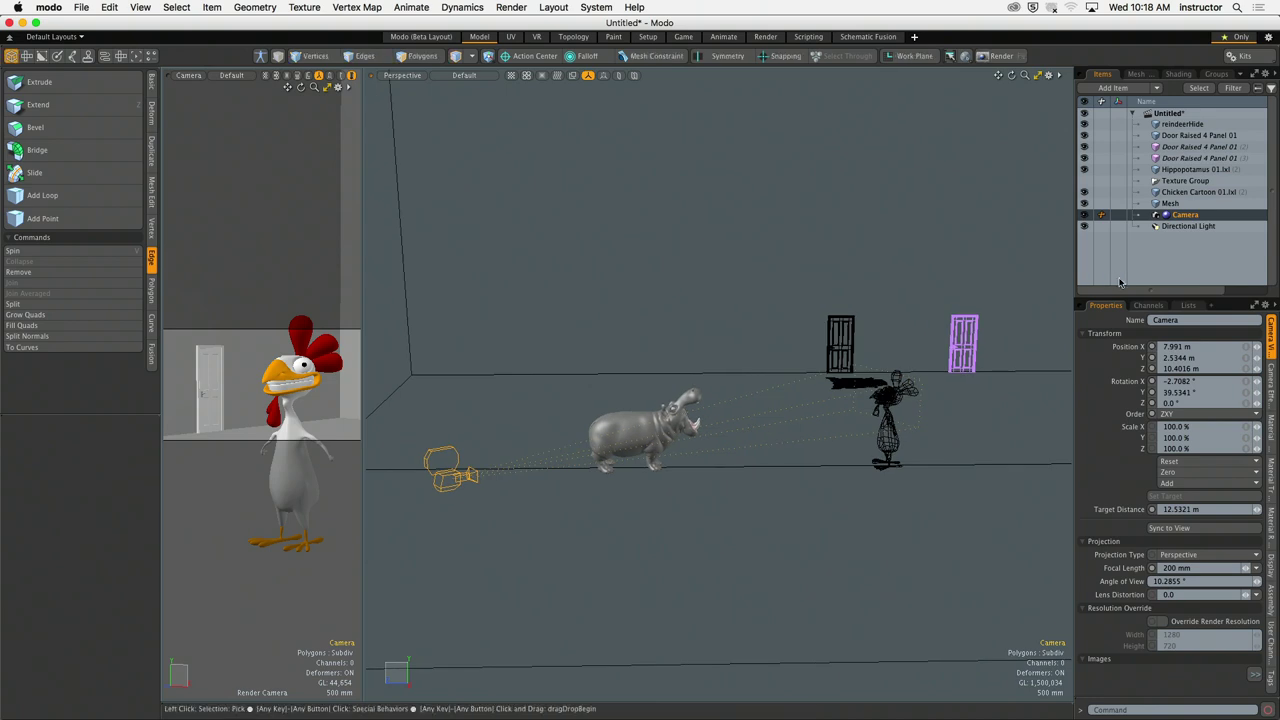
right_click(1178, 216)
mouse_move(1193, 400)
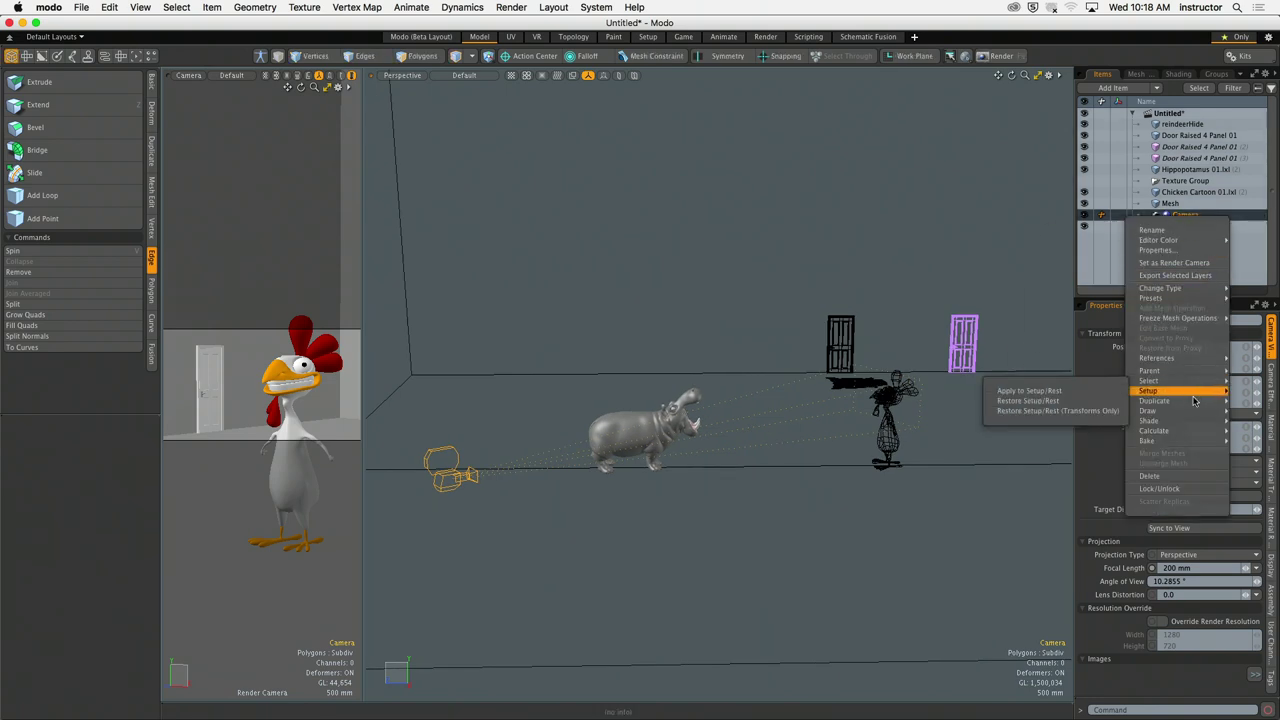
left_click(1075, 400)
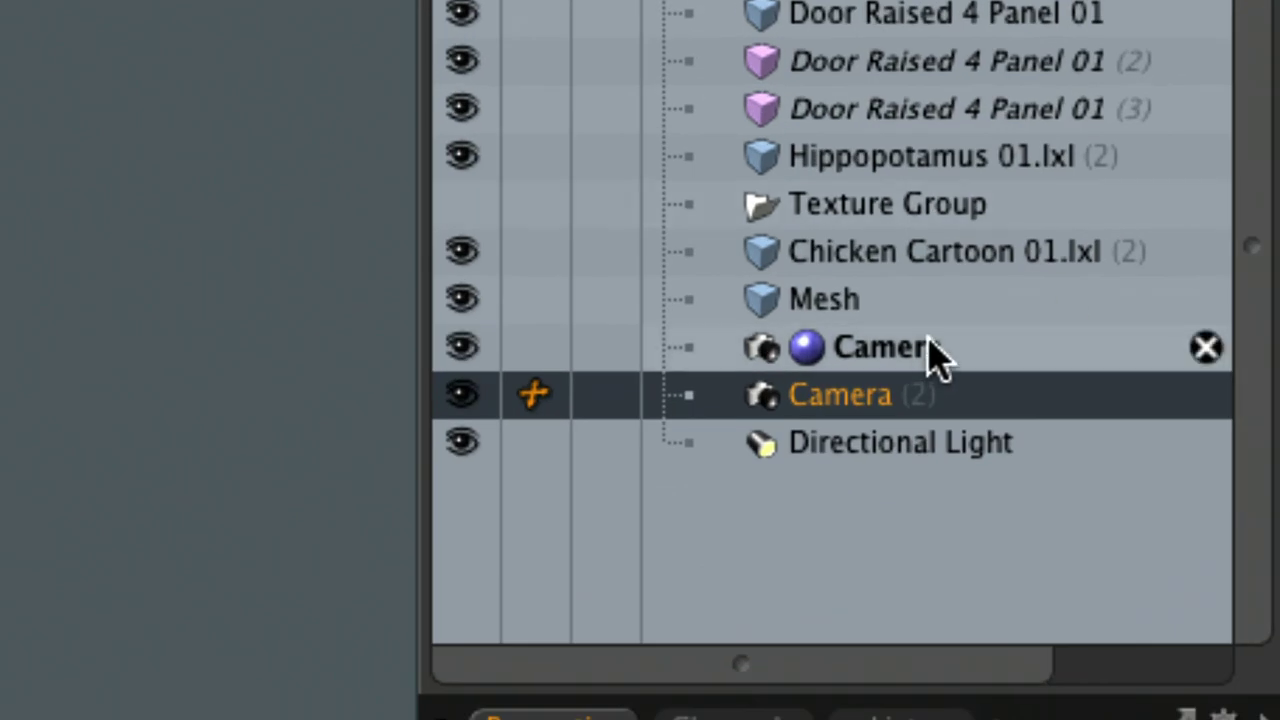
Step: Rename the original camera as Chicken Cam CU
left_click(1185, 221)
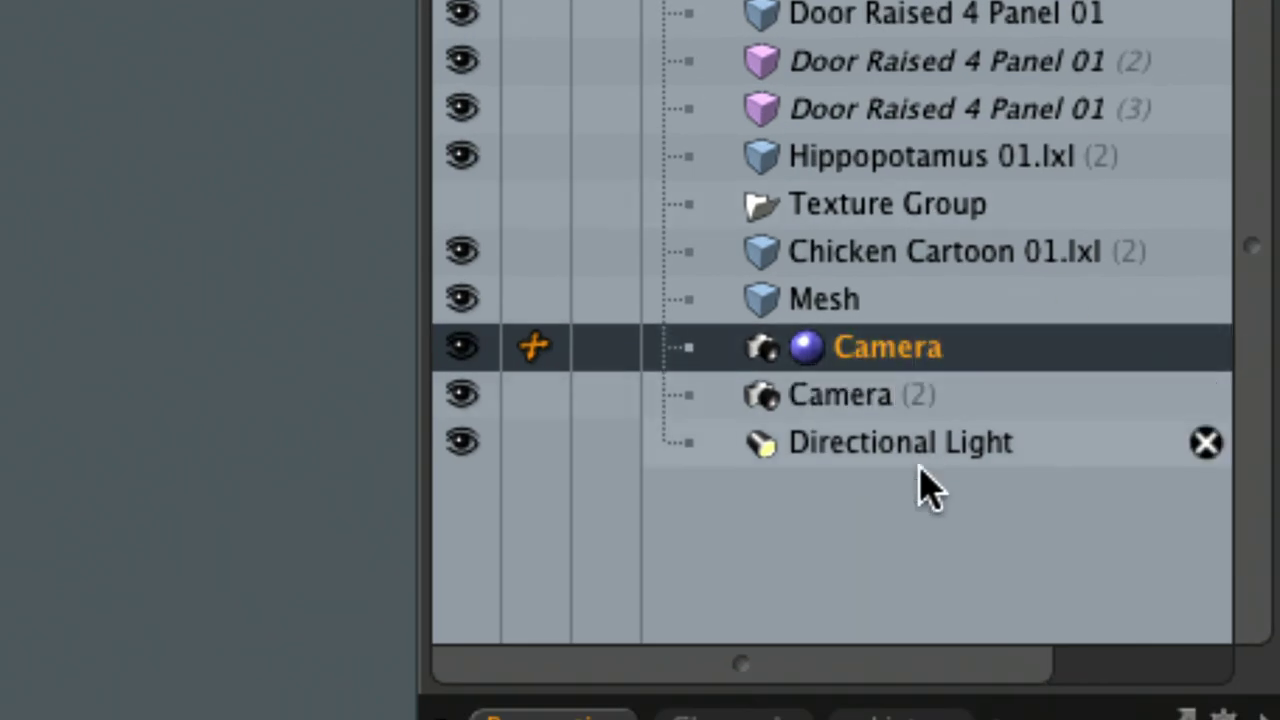
double_click(910, 349)
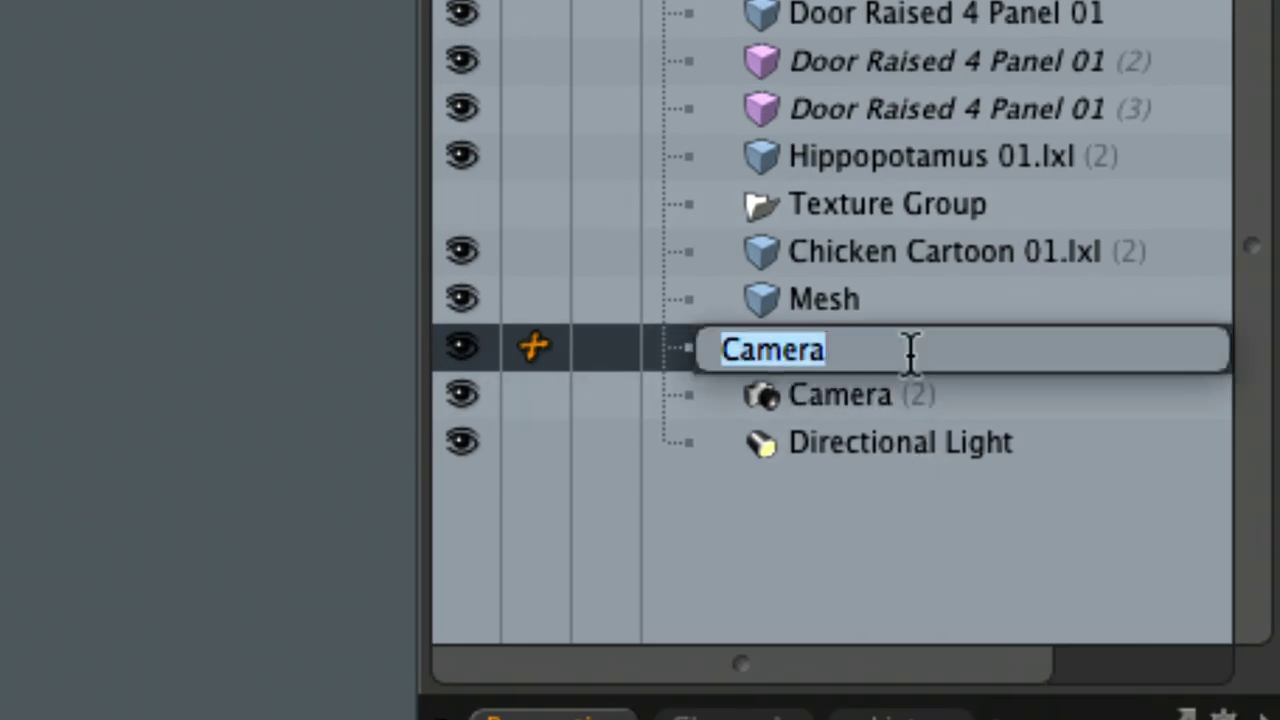
type("Chickenm")
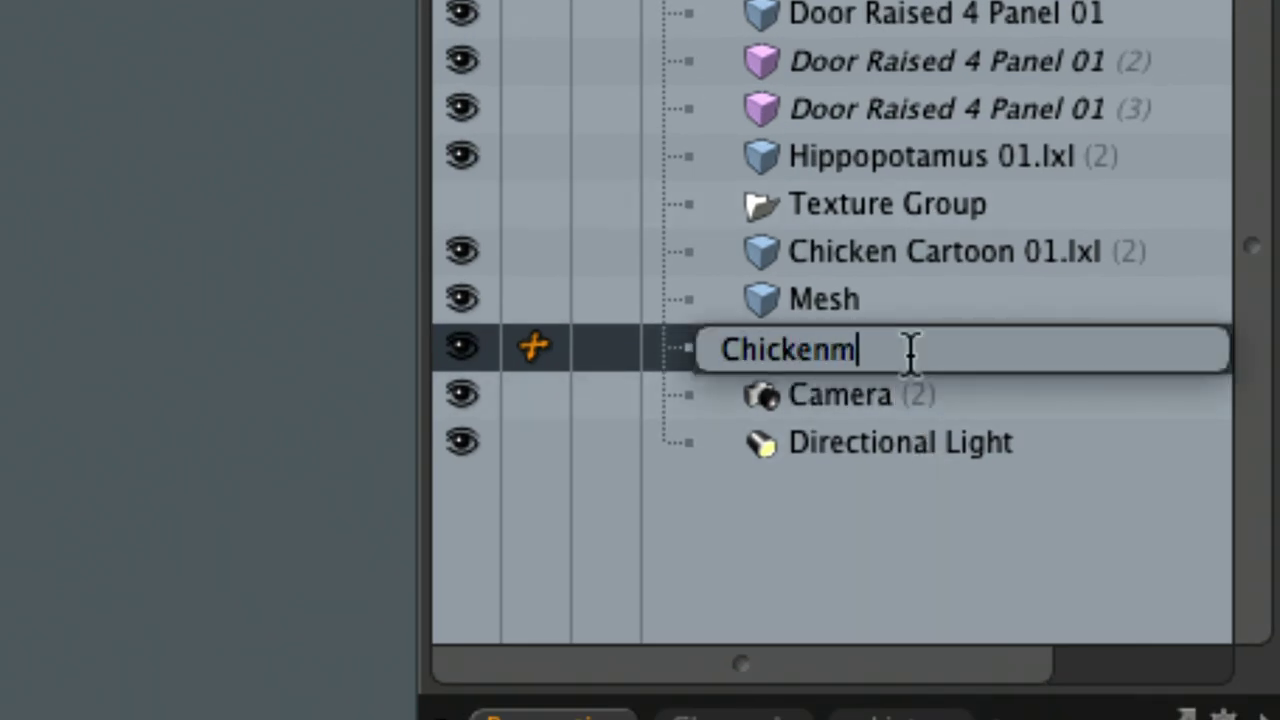
key("BackSpace")
type("Cam")
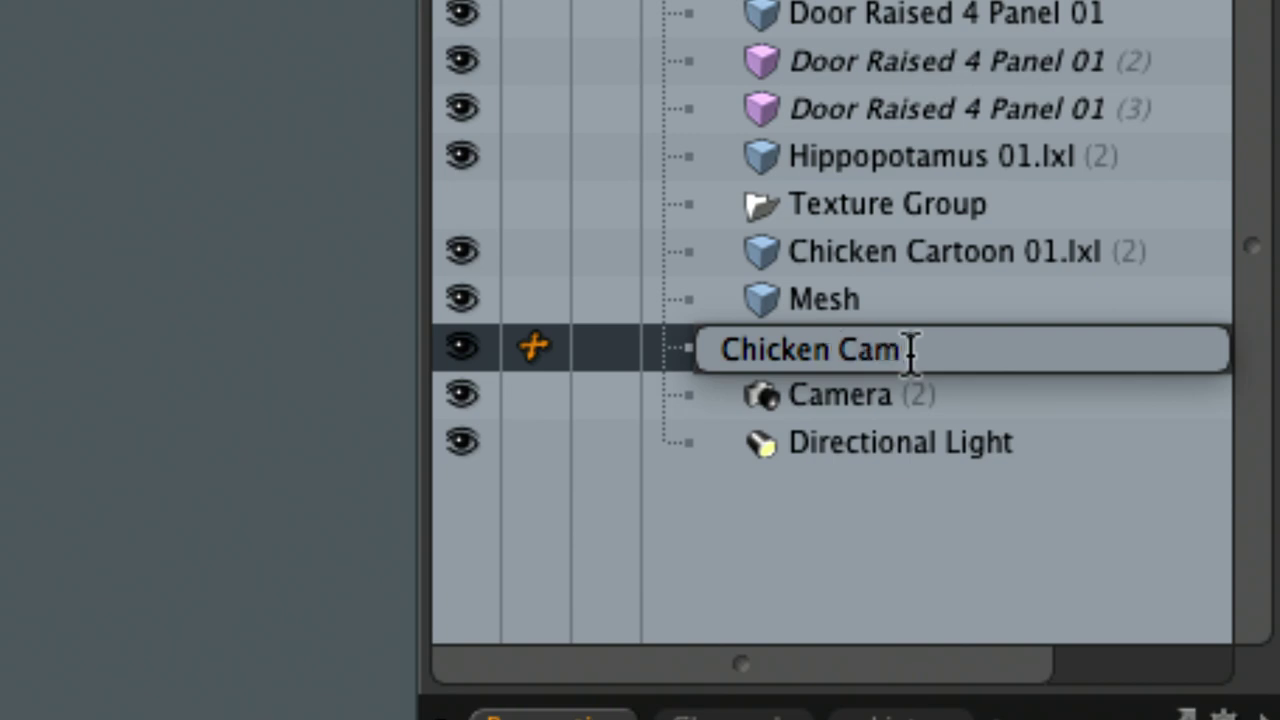
type(" C")
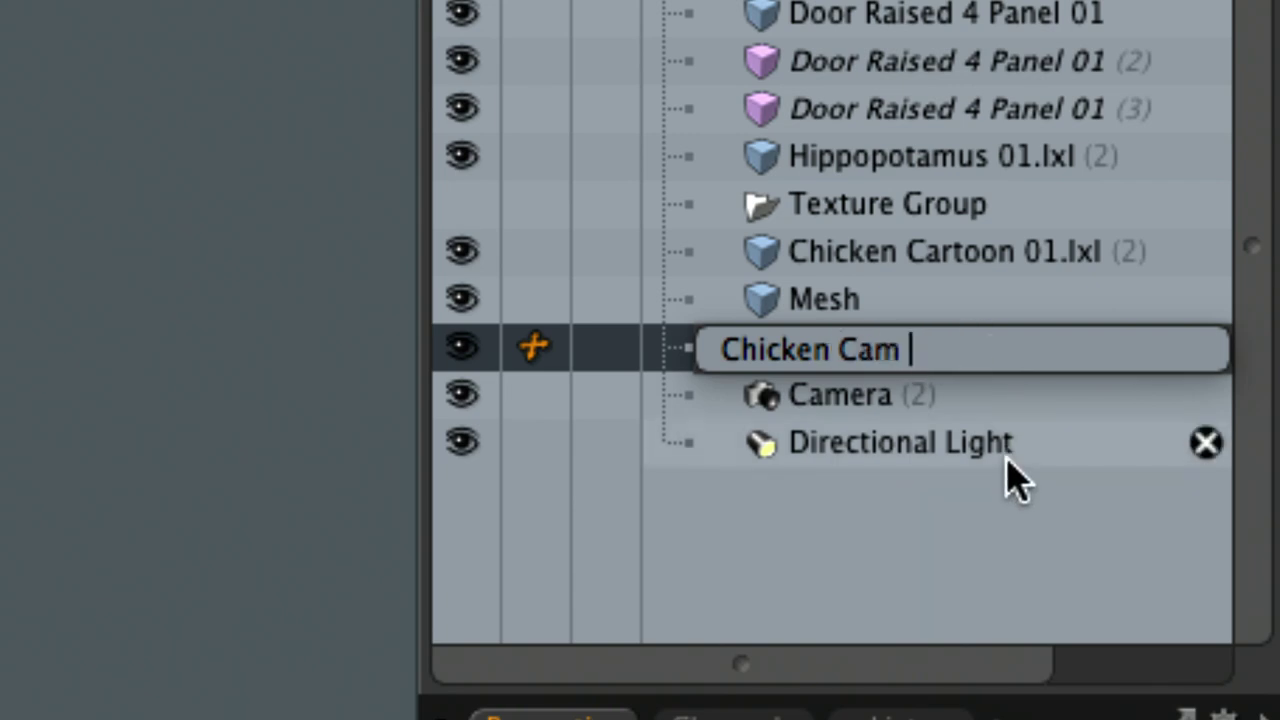
type("U")
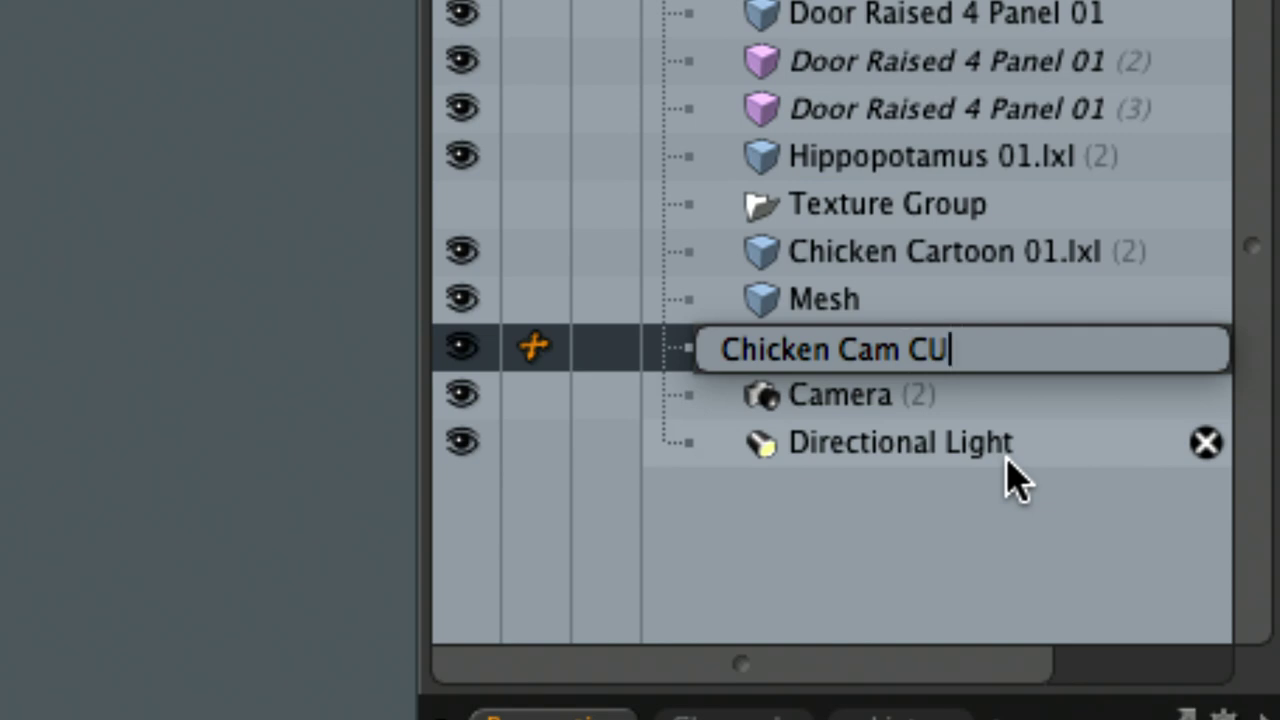
key("Return")
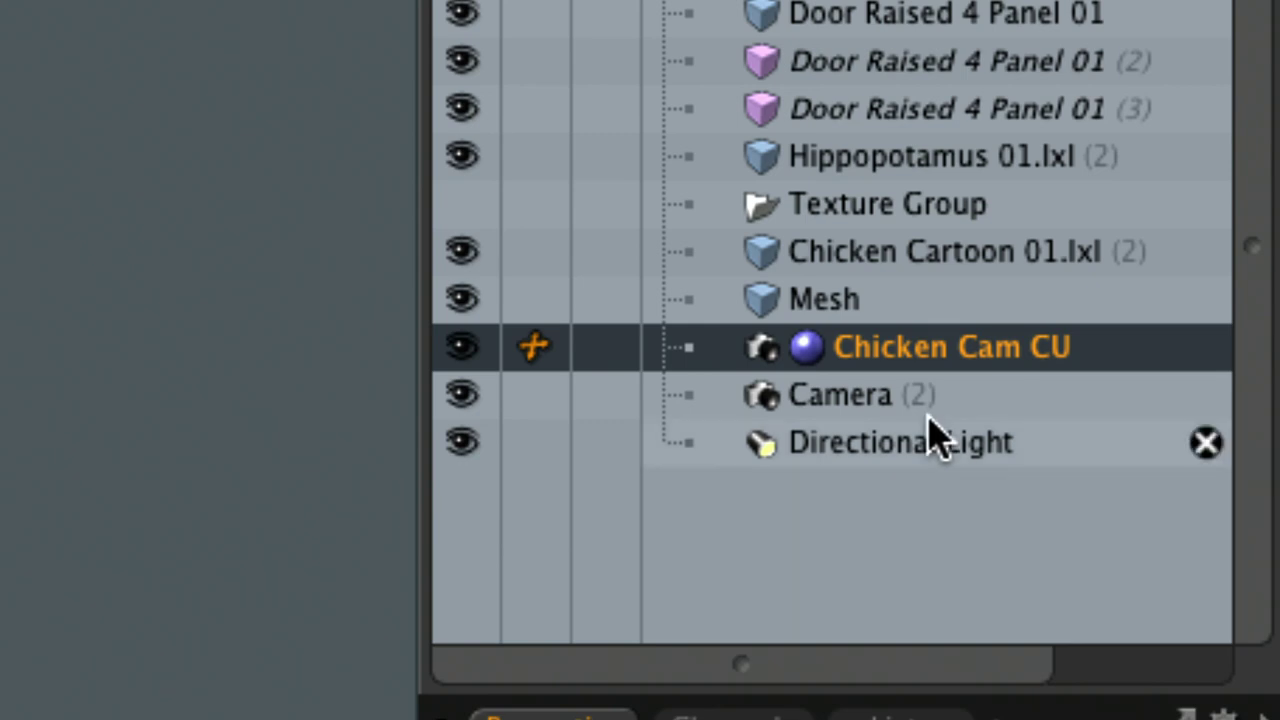
Step: Rename the duplicated camera as Hippo Cam CU
left_click(888, 398)
double_click(866, 395)
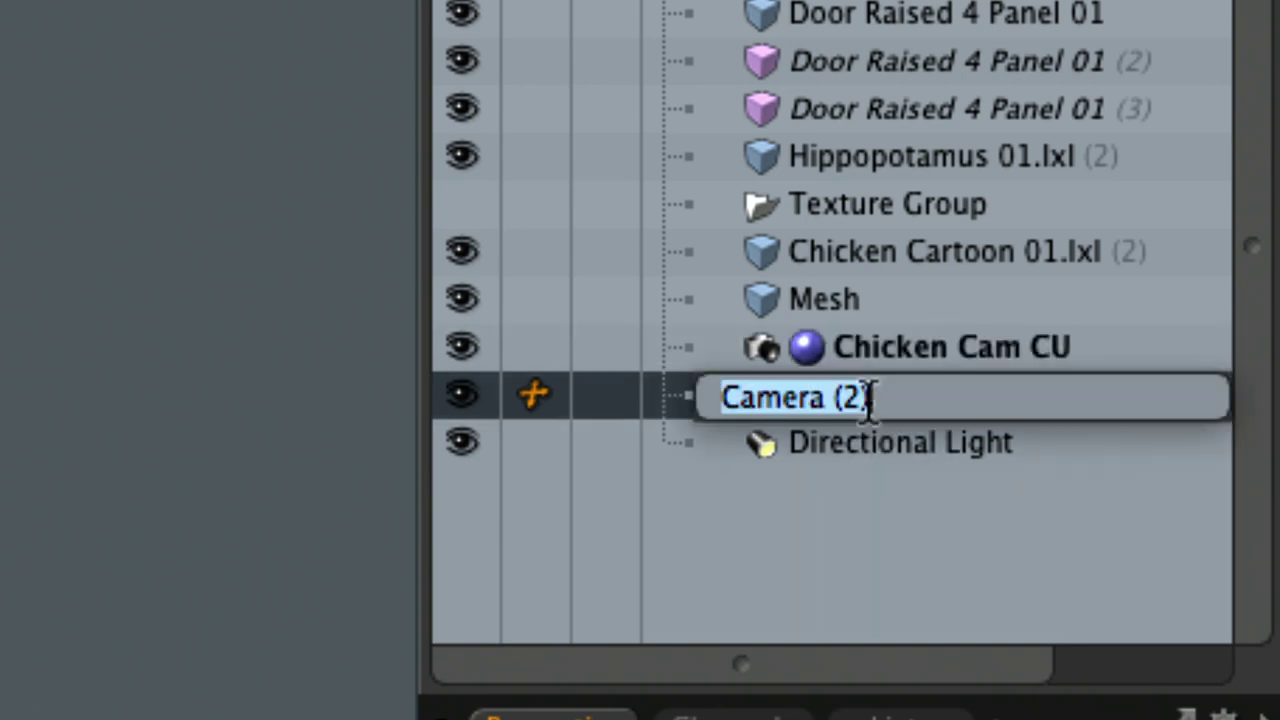
type("Hipp")
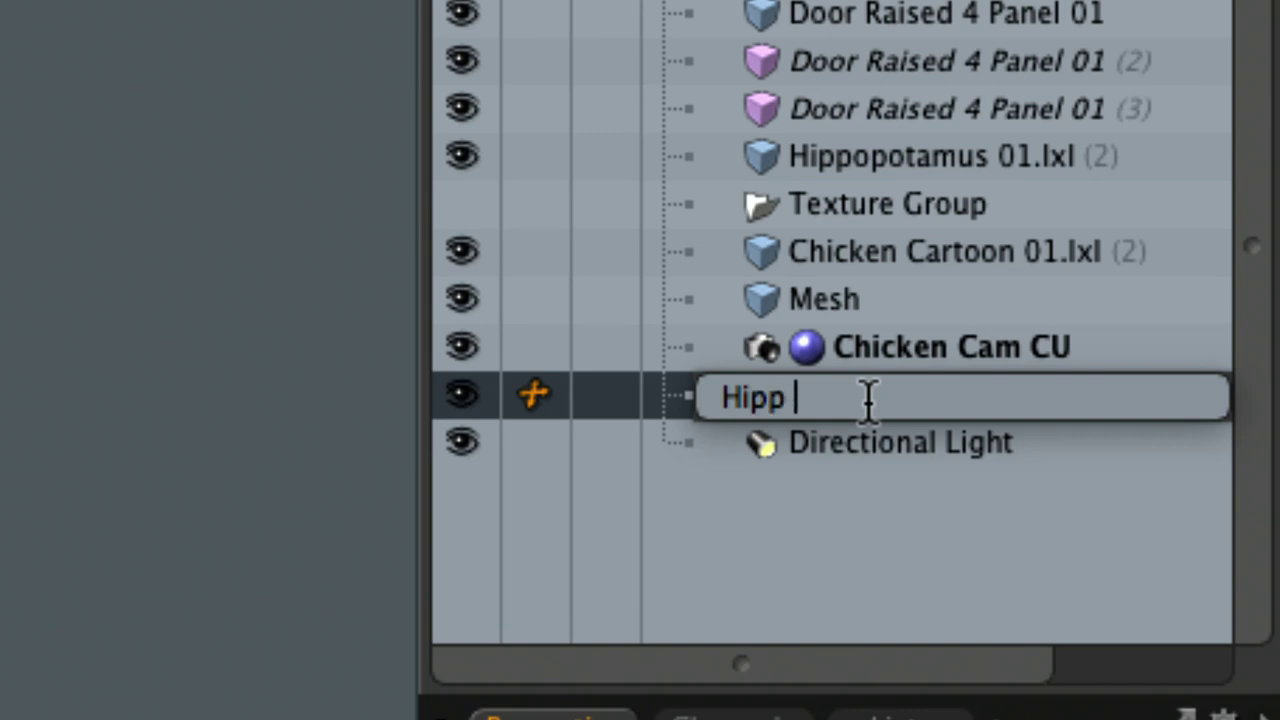
type("o Cam CU")
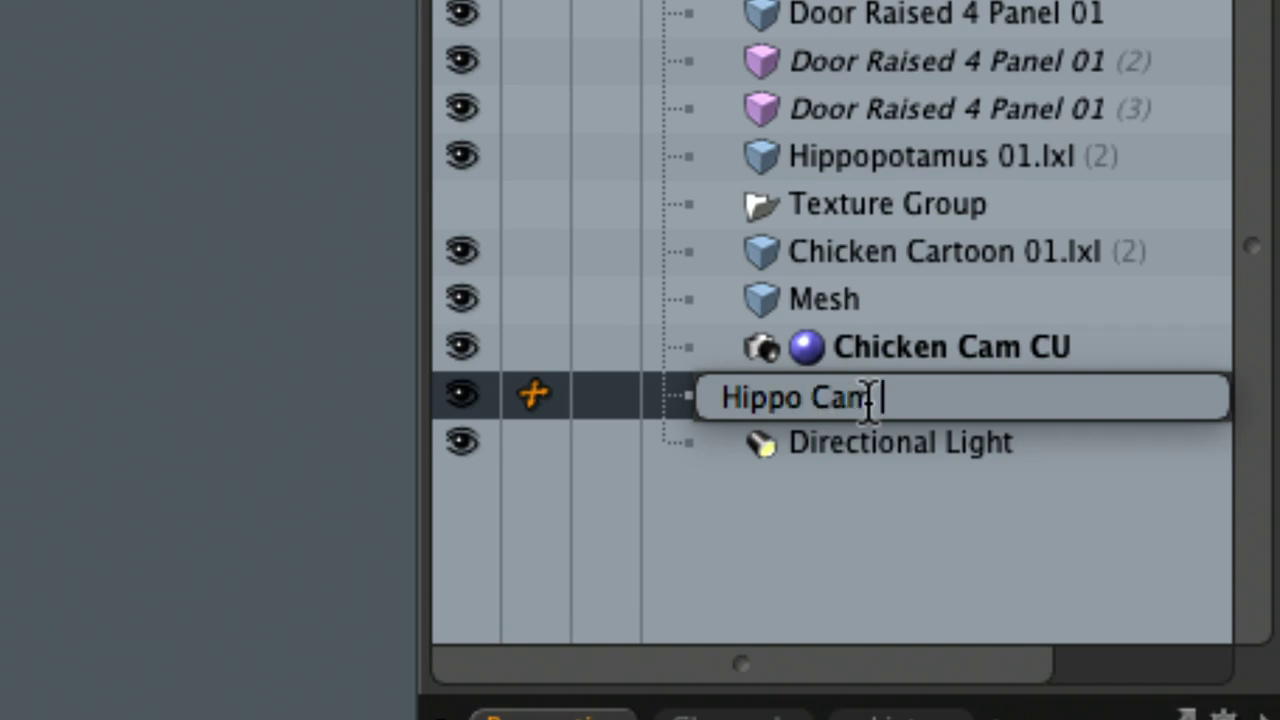
key("Return")
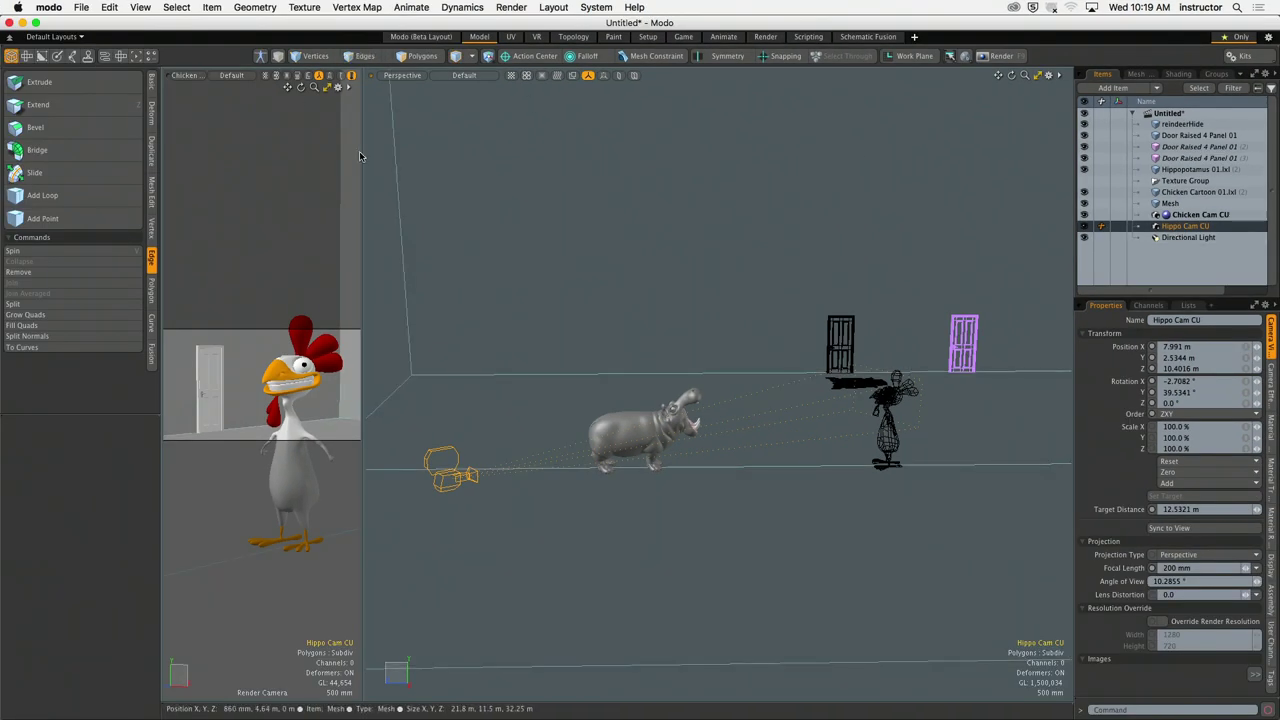
Step: Widen the camera viewport, switch it to Hippo Cam CU, and reframe that camera on the hippopotamus's head and open mouth
left_click_drag(362, 150, 709, 150)
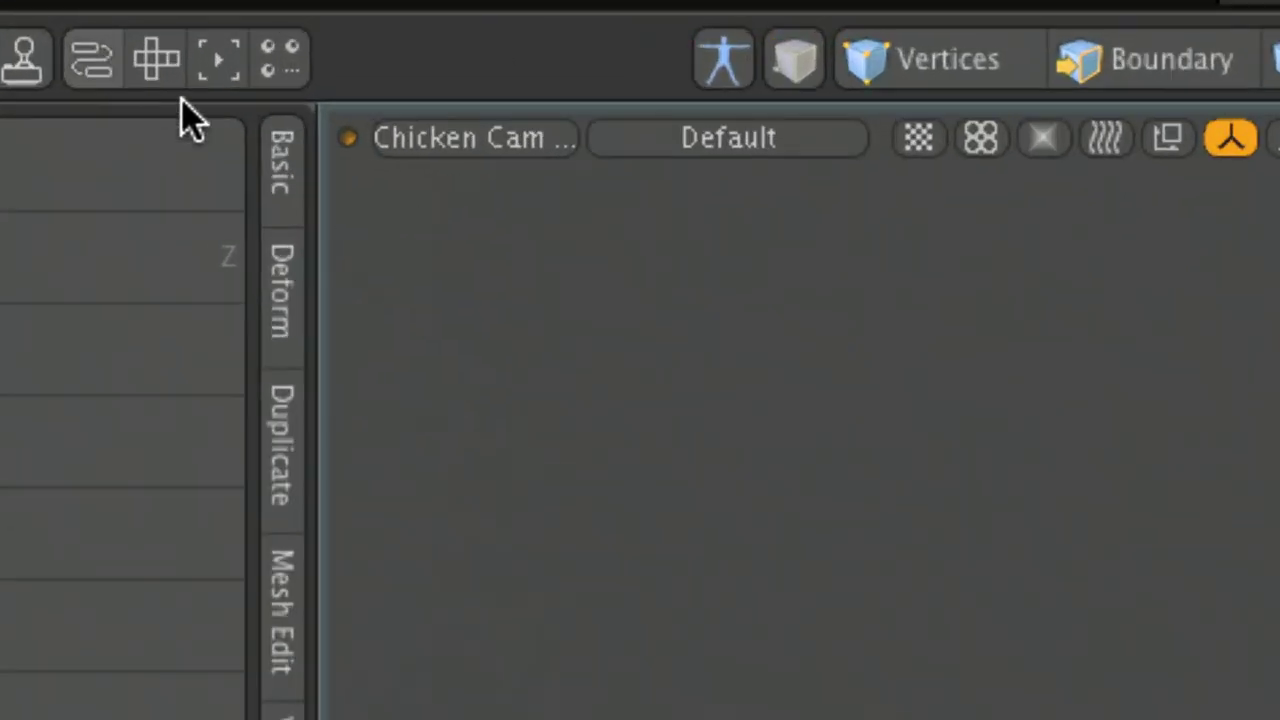
left_click(192, 76)
mouse_move(185, 81)
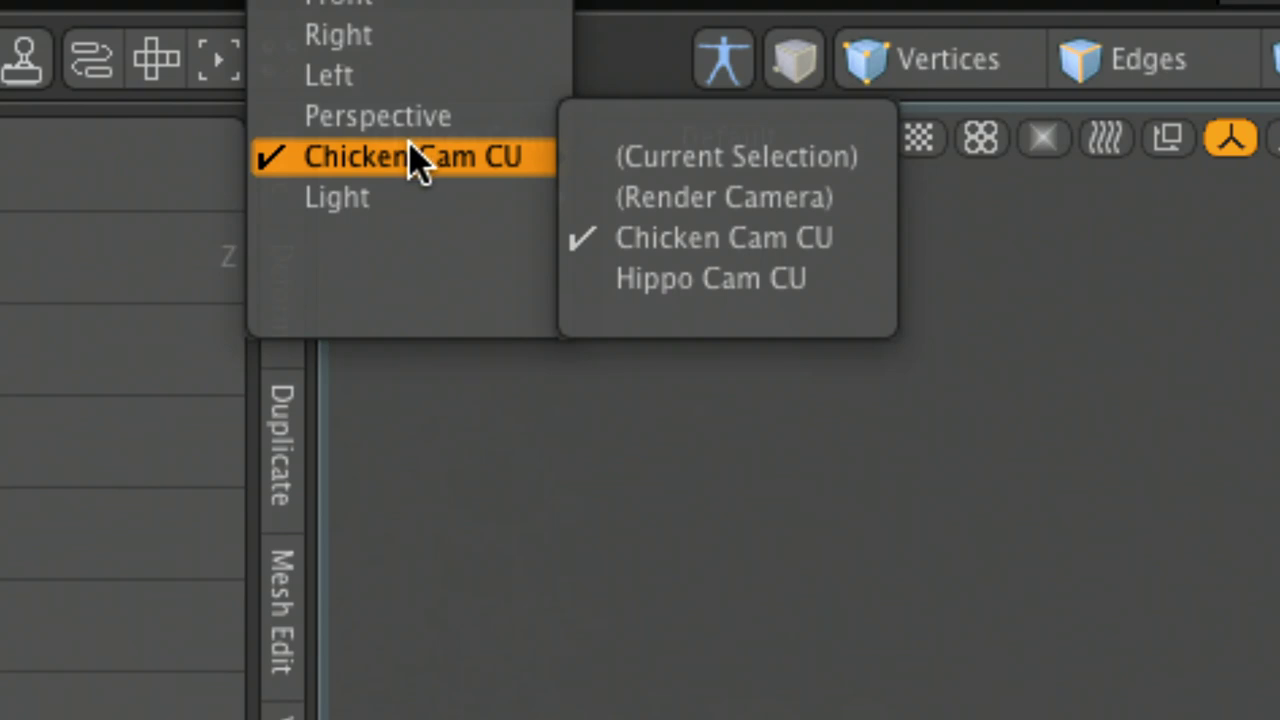
left_click(648, 279)
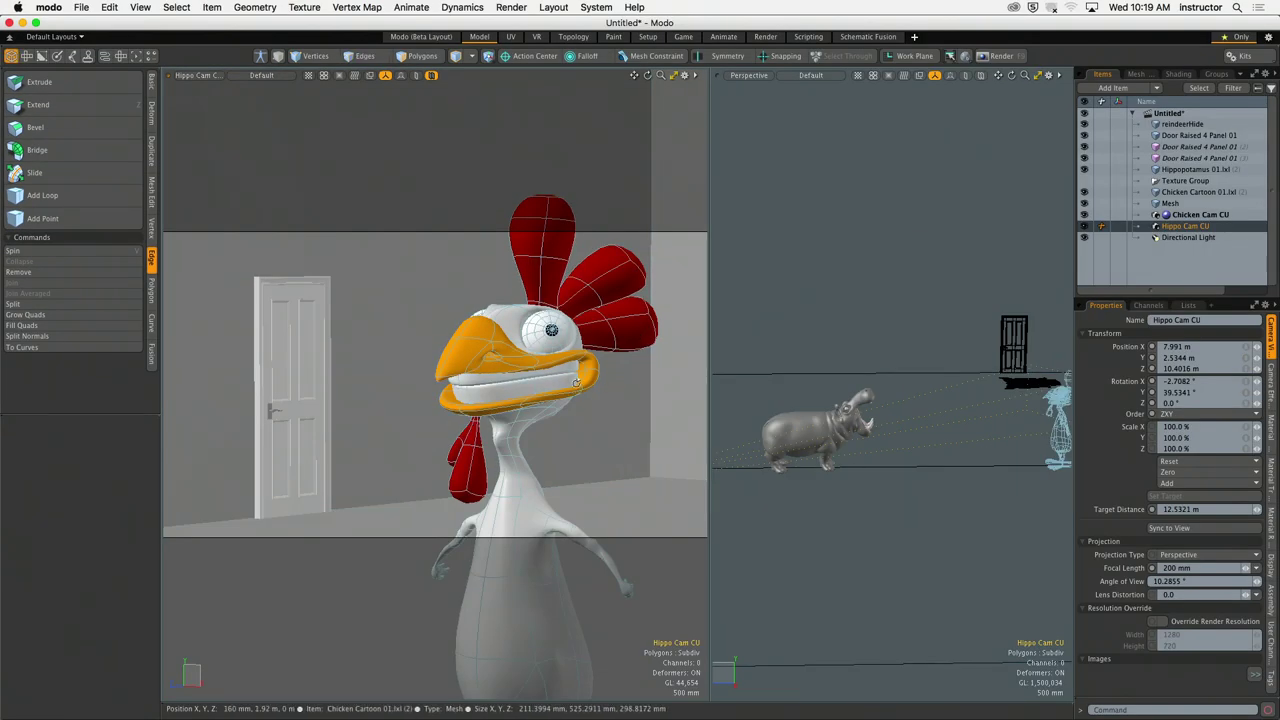
left_click_drag(577, 383, 400, 398, "alt")
left_click_drag(800, 400, 813, 377, "ctrl+alt")
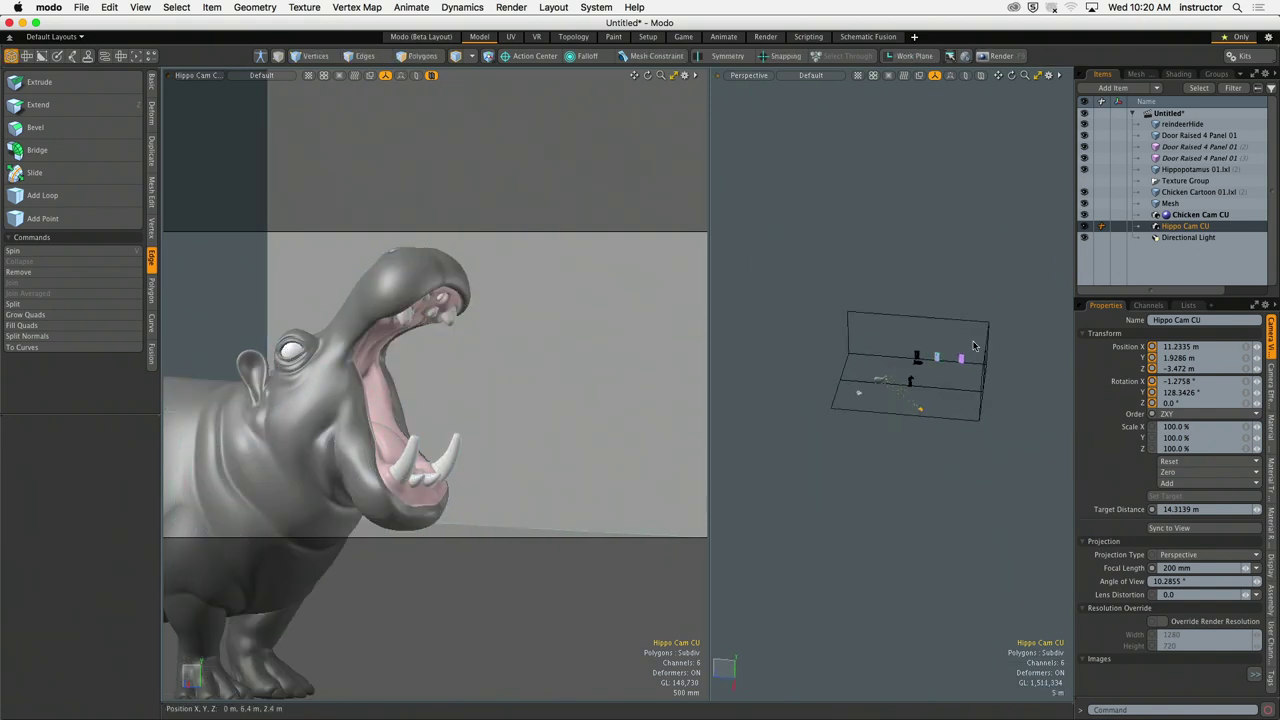
Step: Select the three wall and floor edges of the room mesh along its open side behind the hippopotamus
left_click(1170, 203)
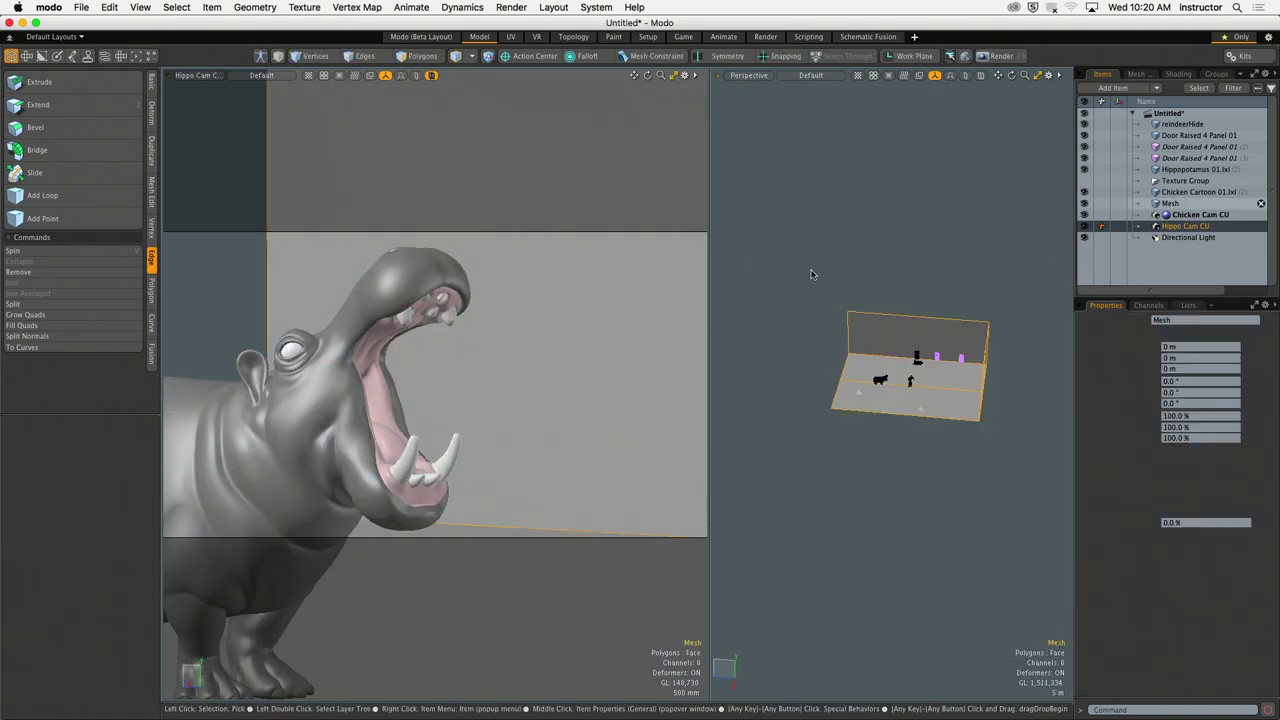
left_click(891, 274)
scroll(886, 300, "up", 3)
key("2")
left_click_drag(853, 340, 849, 434)
Step: Try to extend the selected edges along the open side of the room mesh
key("shift+x")
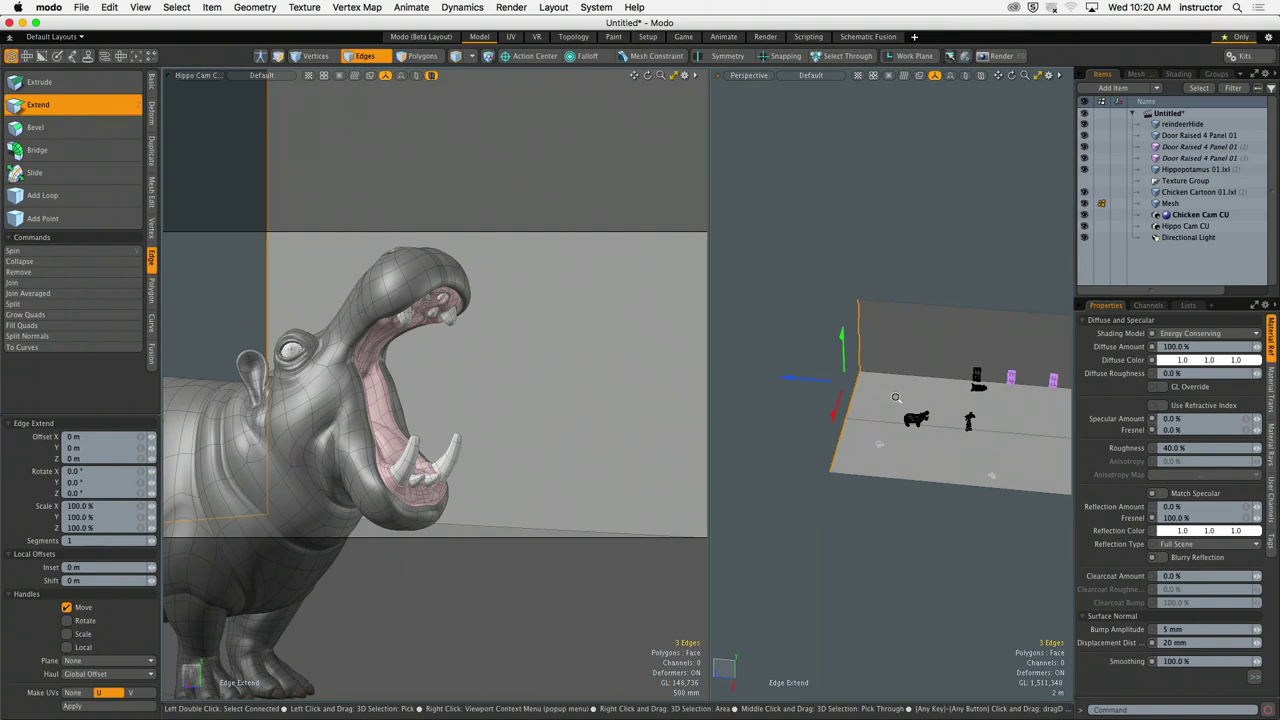
left_click_drag(819, 385, 792, 383, "alt")
left_click(805, 360)
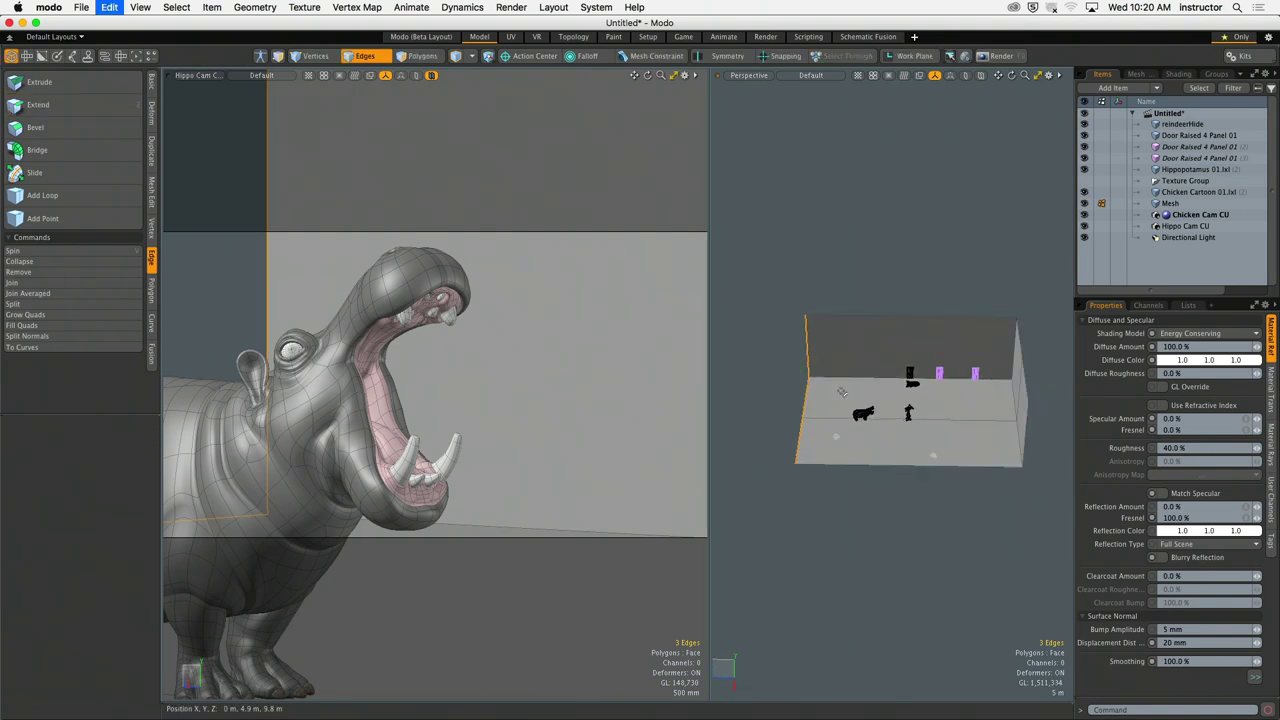
Step: Extend the open floor edges on the hippo's end of the room upward to form a side wall
left_click(796, 412, "shift")
key("shift+x")
left_click_drag(795, 406, 792, 258)
key("space")
key("5")
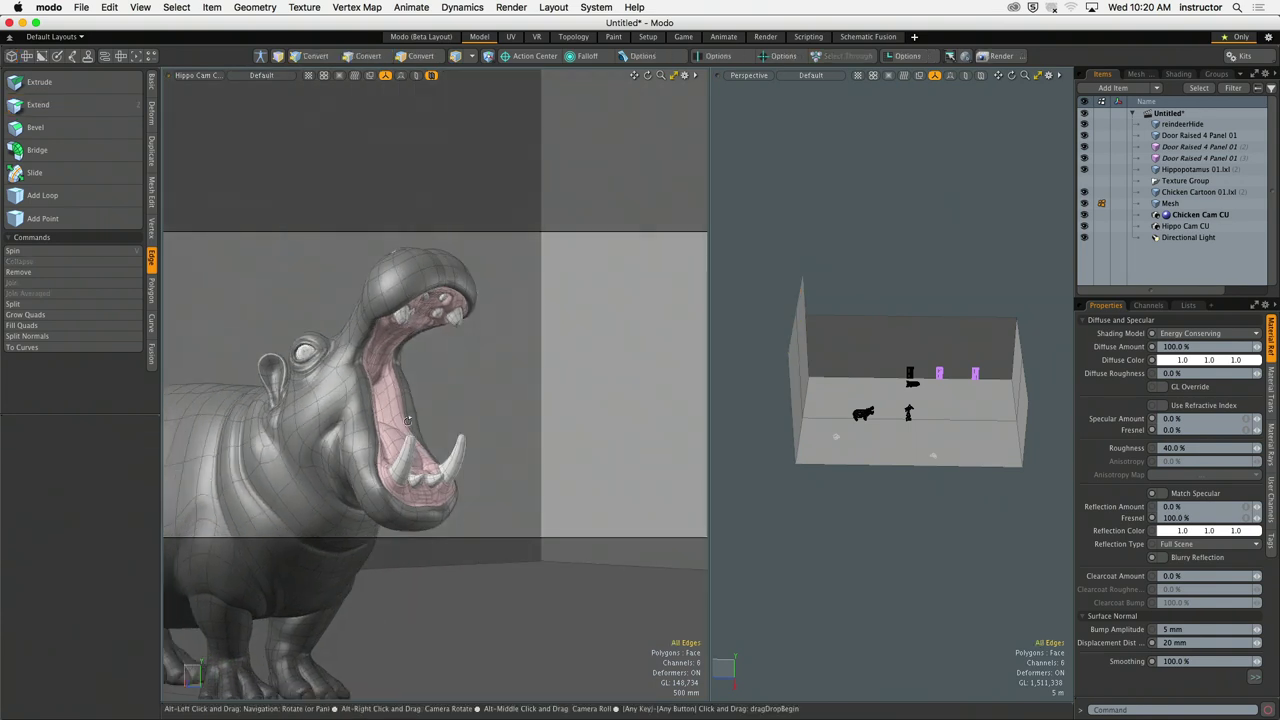
key("2")
Step: Set the active meshes' wireframe overlay to None in the hippo camera view
left_click_drag(432, 424, 422, 428, "alt+shift")
key("o")
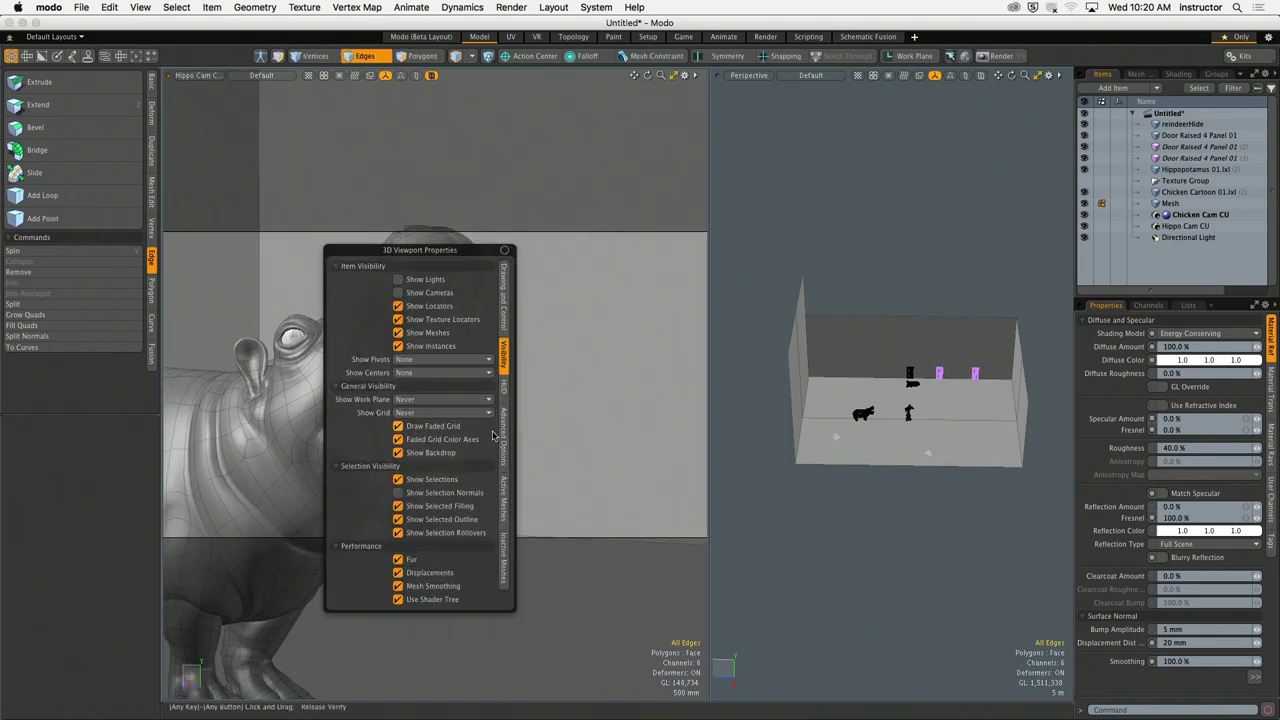
left_click(506, 490)
left_click(435, 292)
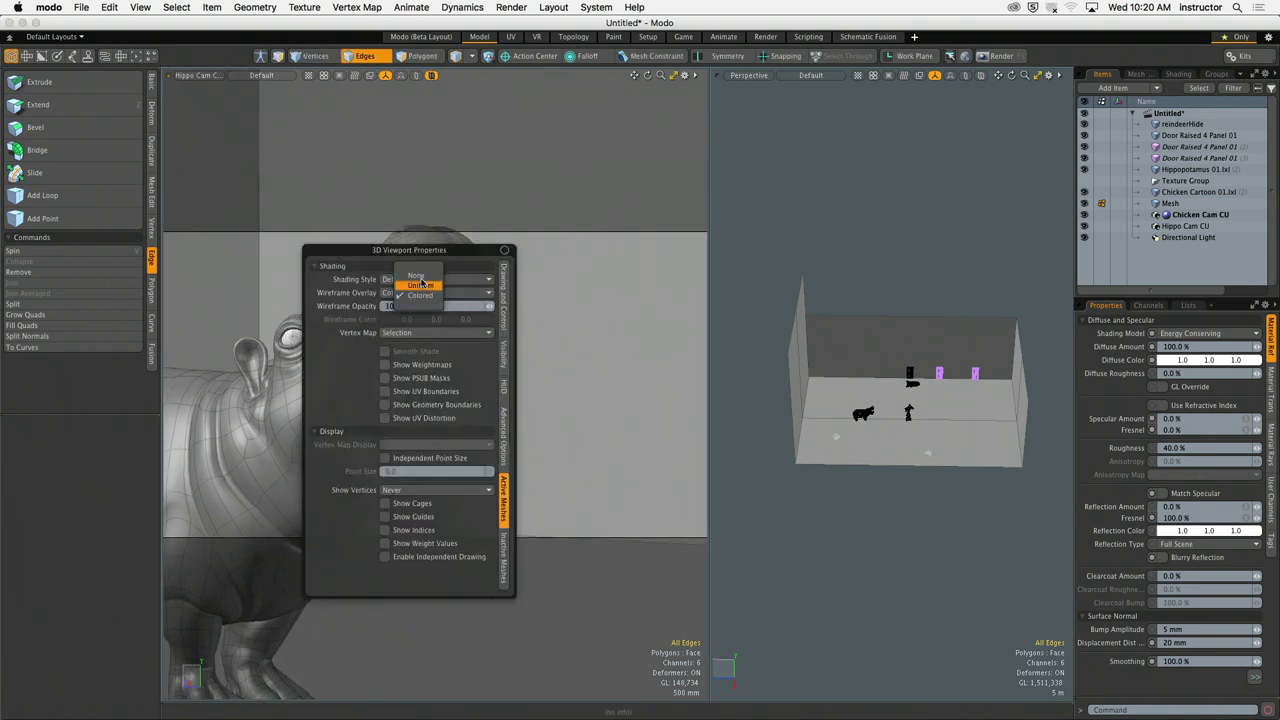
left_click(405, 272)
left_click_drag(262, 333, 305, 337, "alt")
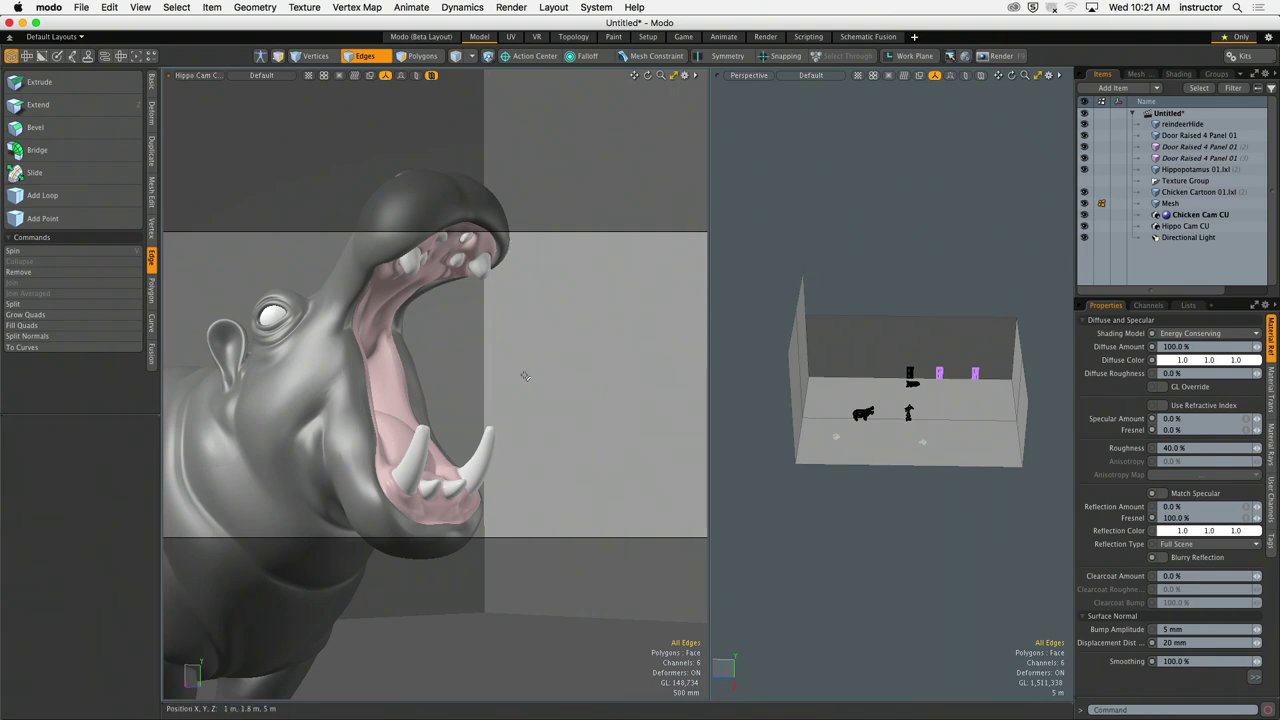
Step: Select the edges of the side wall behind the hippo and move them about 3.9 m along Z
left_click_drag(911, 449, 890, 400, "ctrl+alt")
left_click(484, 200)
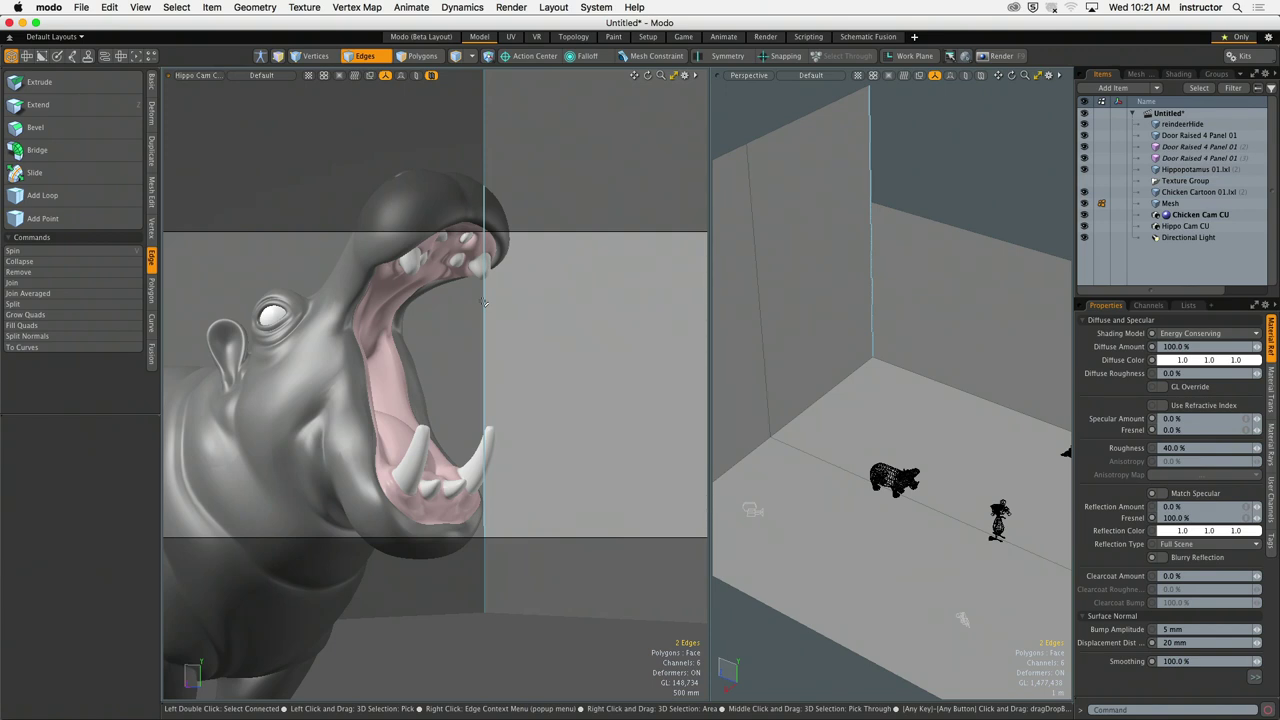
key("3")
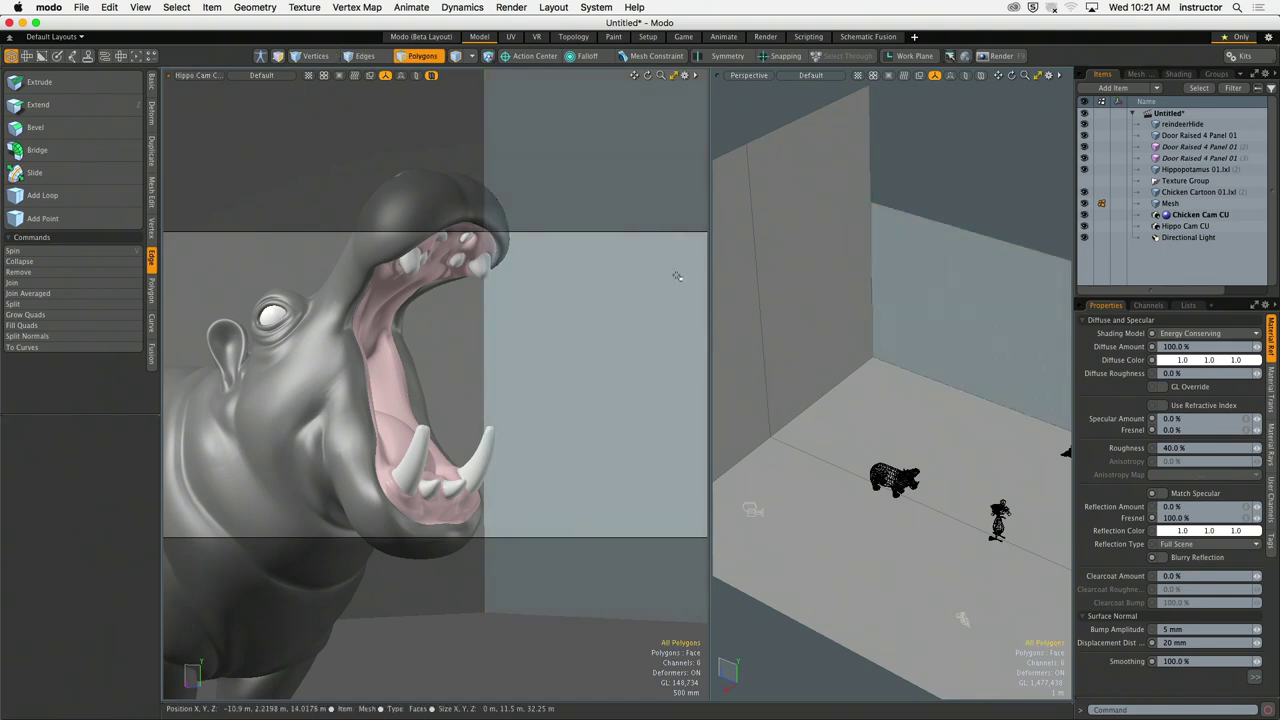
left_click(800, 342)
key("shift+Up")
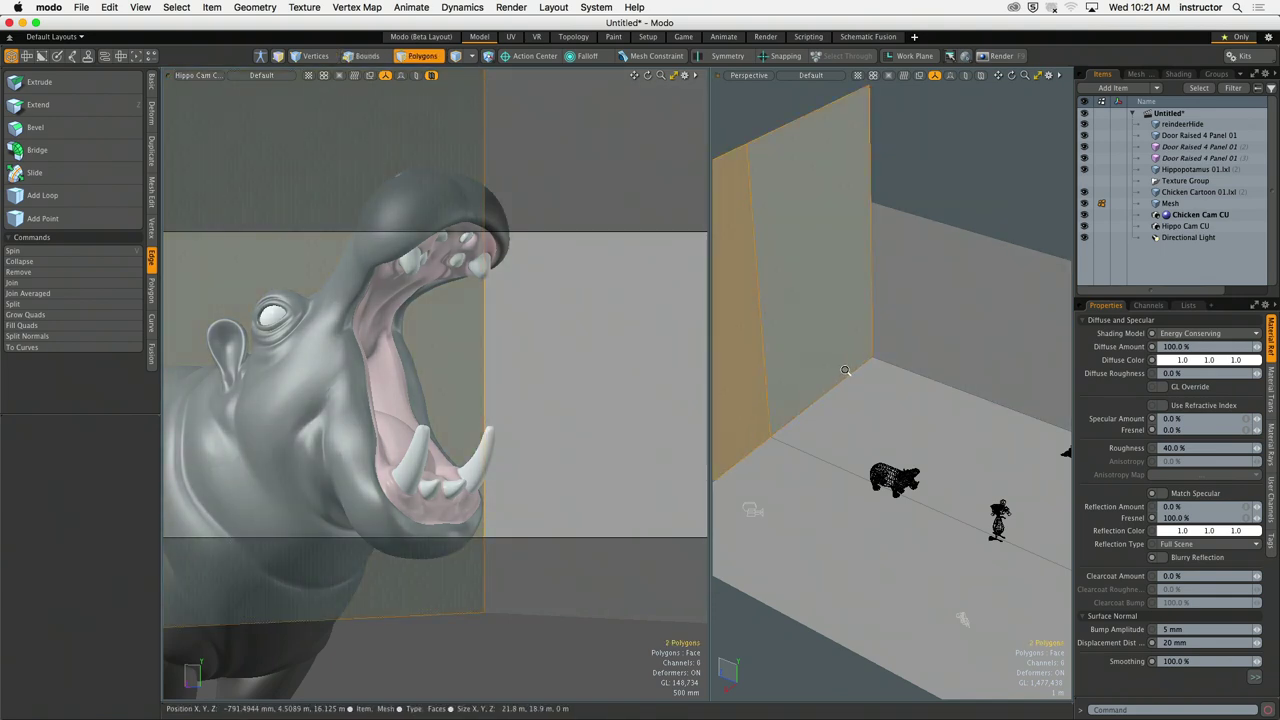
key("a")
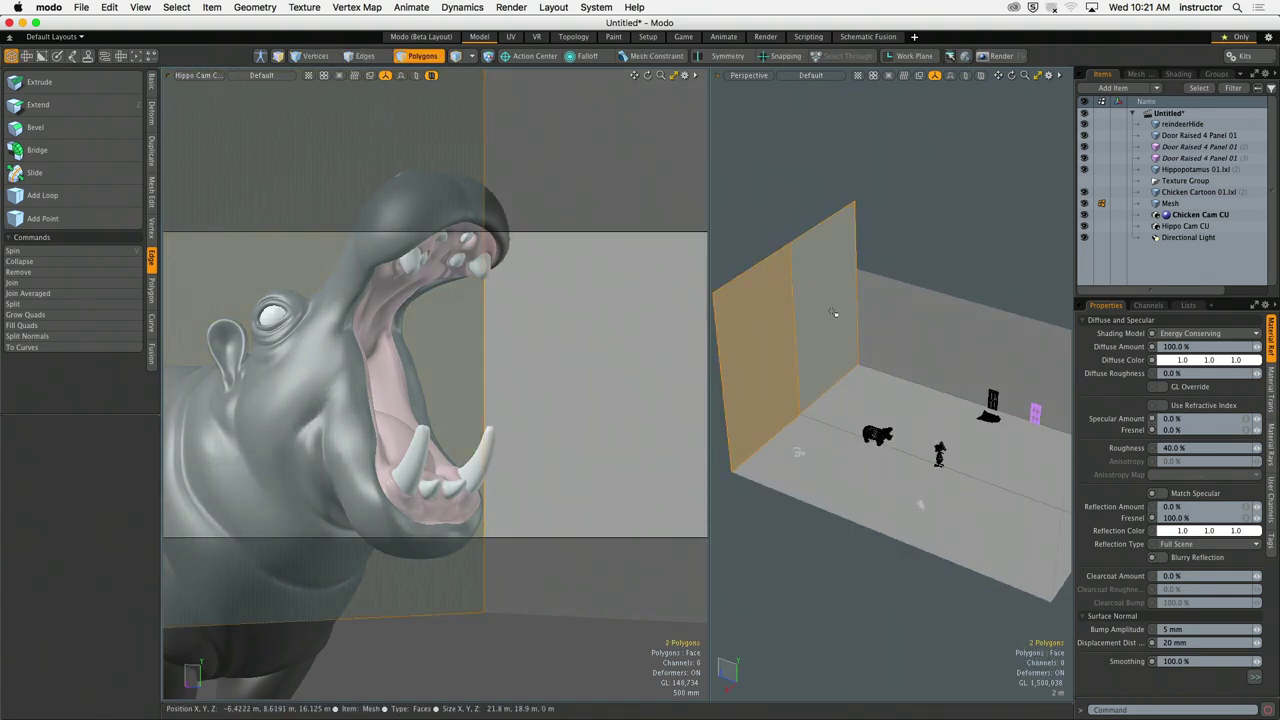
left_click(855, 300)
key("2")
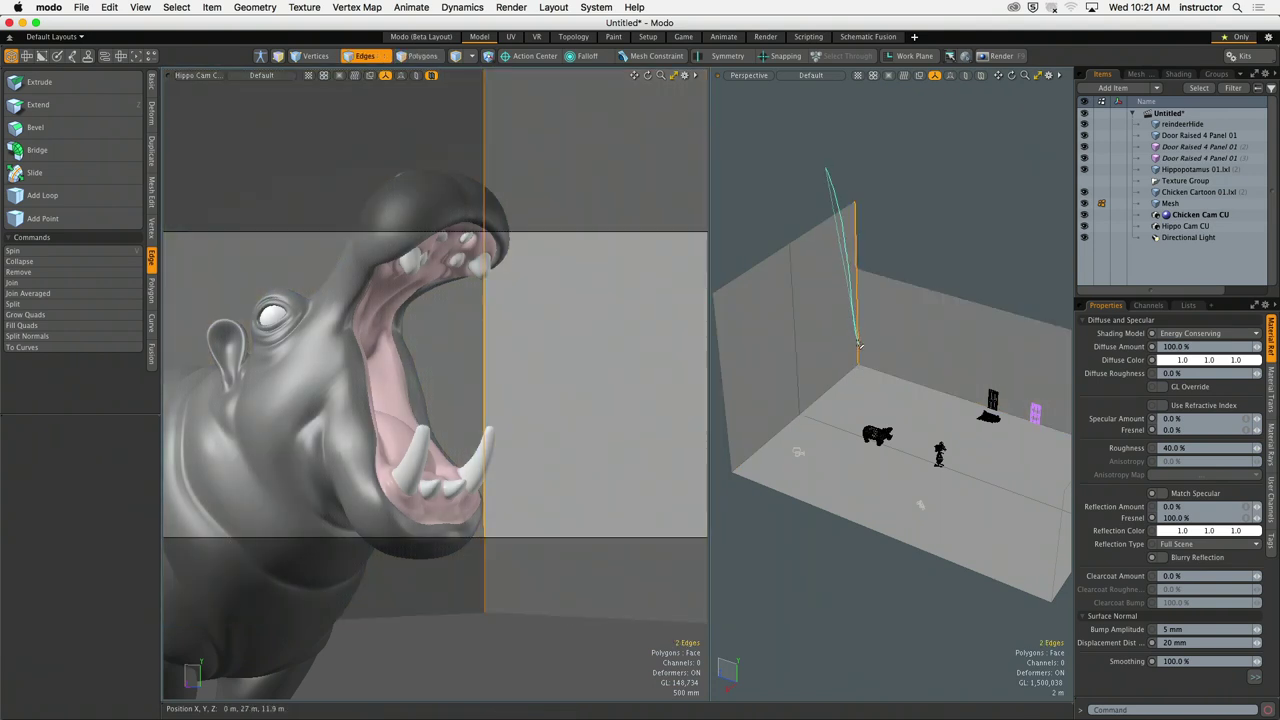
mouse_move(912, 325)
right_mouse_down()
mouse_move(744, 490)
mouse_move(718, 477)
mouse_move(684, 256)
mouse_move(700, 215)
right_mouse_up()
mouse_move(760, 300)
left_mouse_down("alt")
mouse_move(813, 278)
mouse_move(749, 249)
mouse_move(792, 271)
left_mouse_up("alt")
key("y")
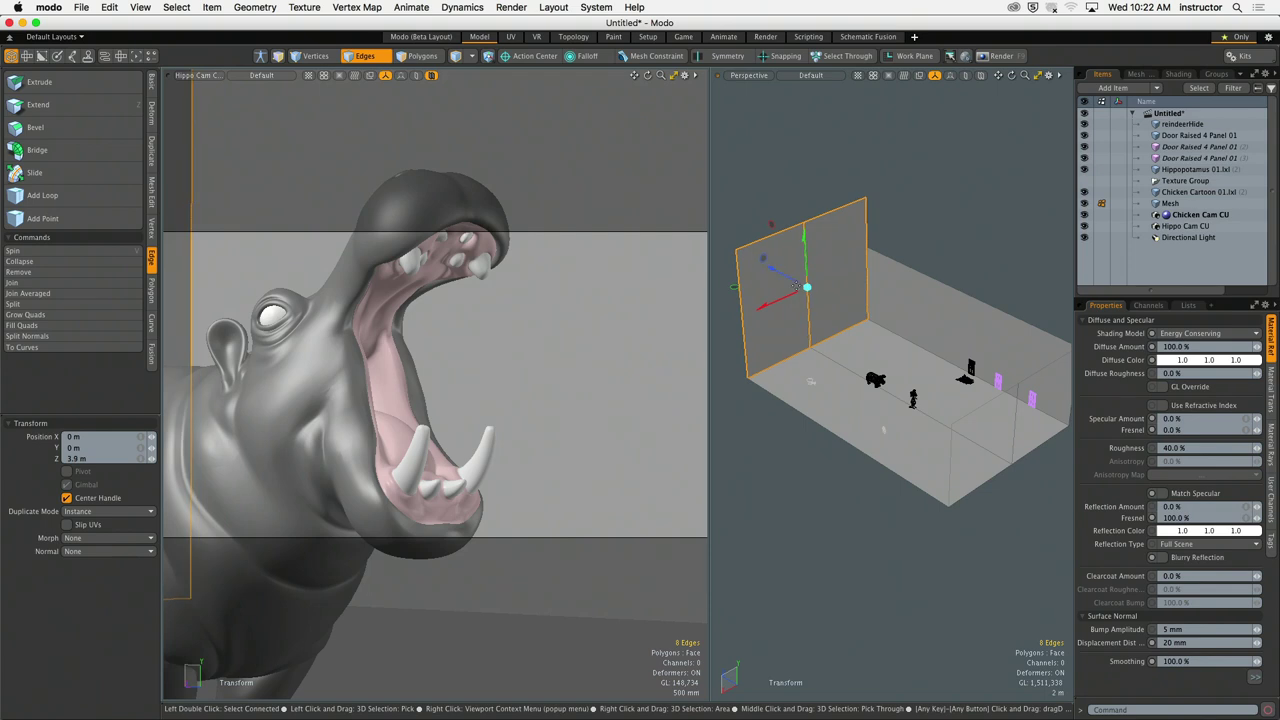
key("space")
left_click(911, 184)
Step: Widen the perspective viewport and select the floor's center edge running between the hippo and the chicken
key("alt")
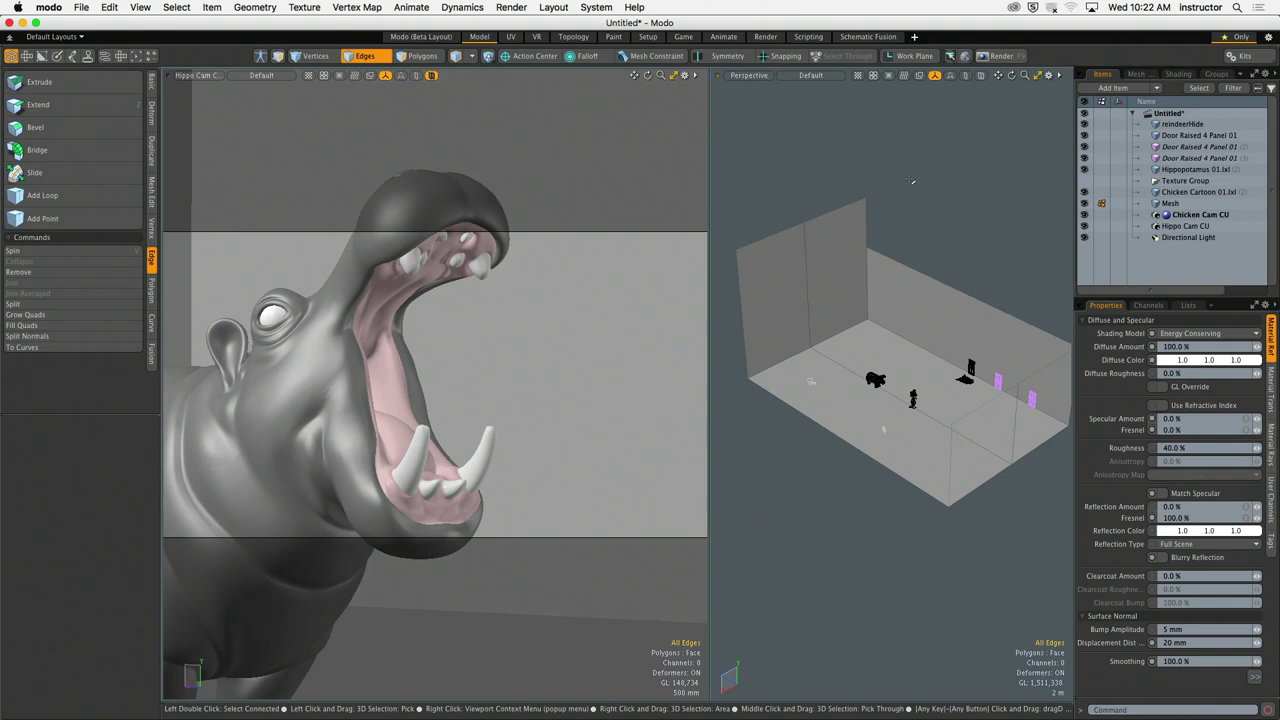
left_click_drag(911, 181, 785, 370, "alt")
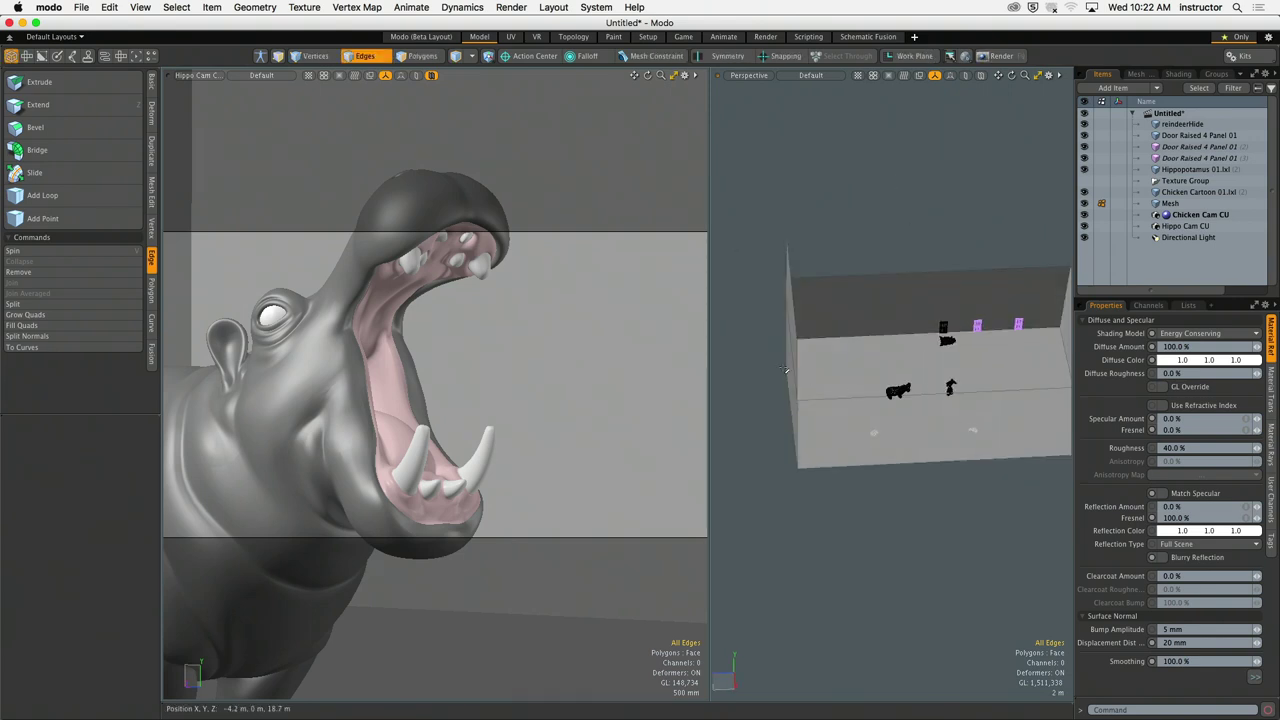
left_click_drag(708, 342, 484, 342)
left_click_drag(740, 420, 798, 405, "ctrl+alt")
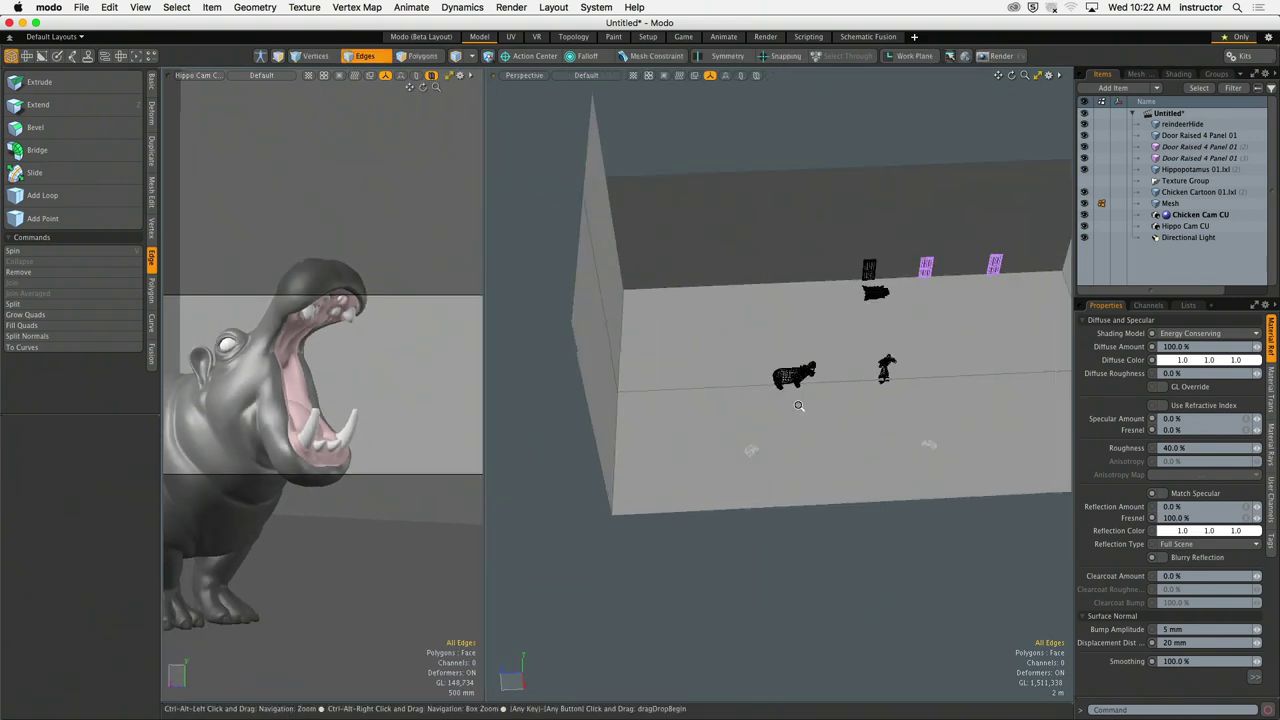
left_click_drag(486, 372, 953, 467)
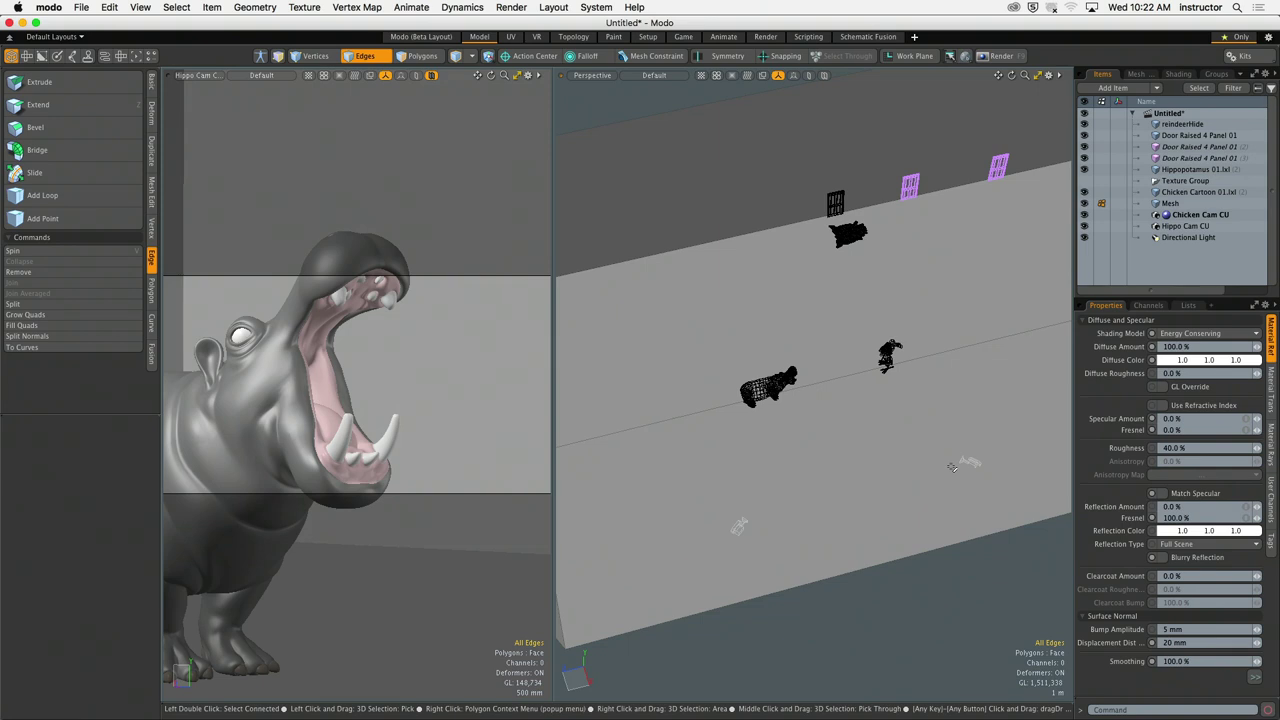
left_click_drag(952, 466, 868, 304, "ctrl+alt")
left_click(905, 372)
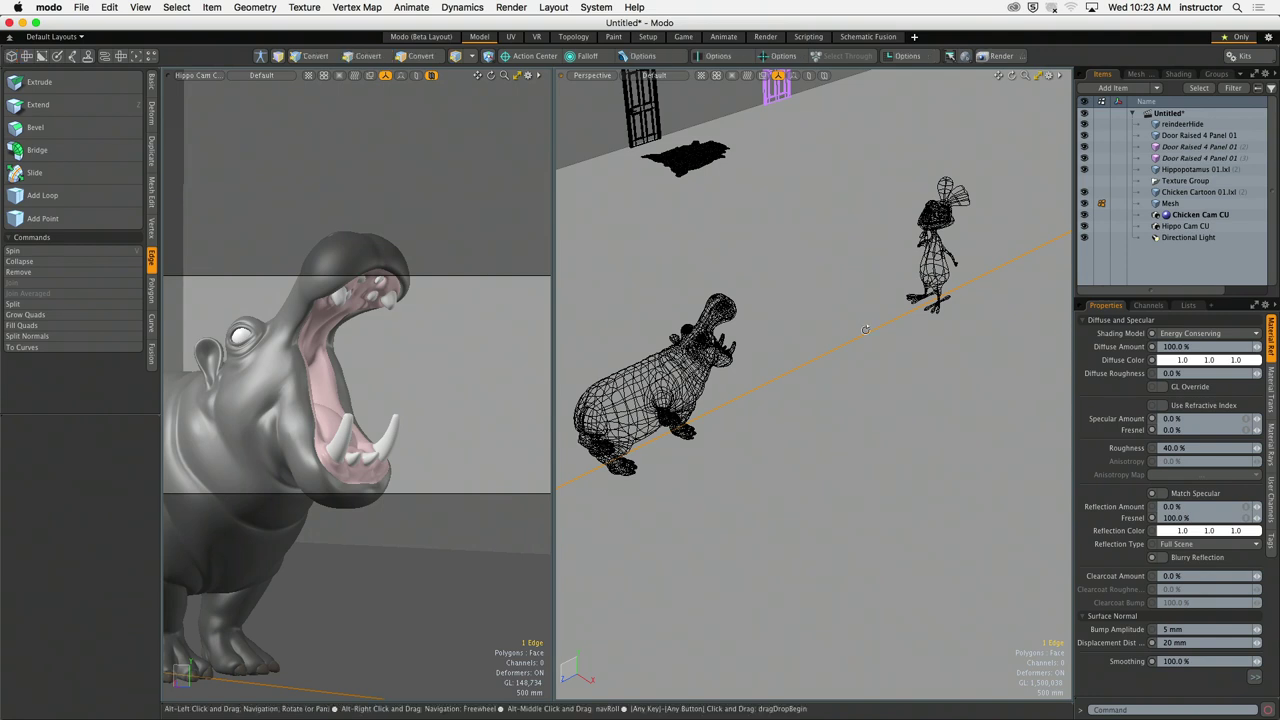
Step: Clear the room's floor and wall polygons from the top view, leaving the characters
mouse_move(866, 304)
left_mouse_down("ctrl+alt")
mouse_move(834, 277)
mouse_move(858, 294)
left_mouse_up("ctrl+alt")
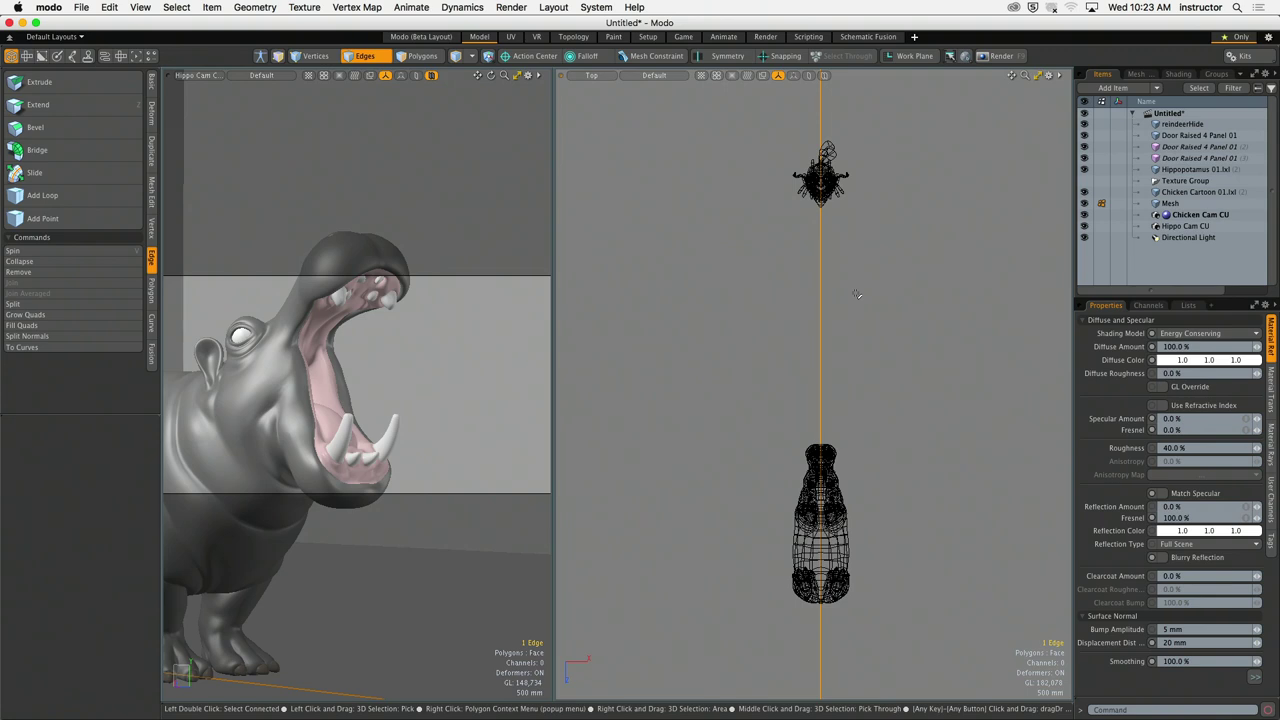
key("3")
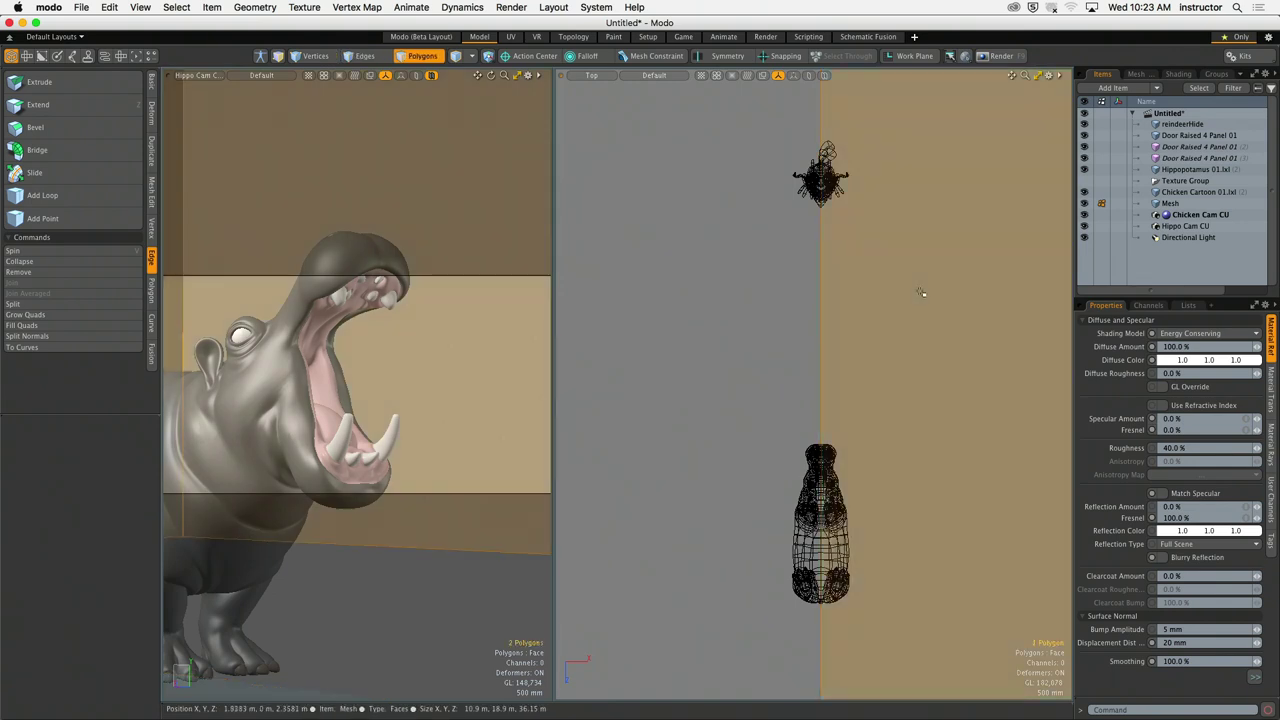
left_click(871, 297)
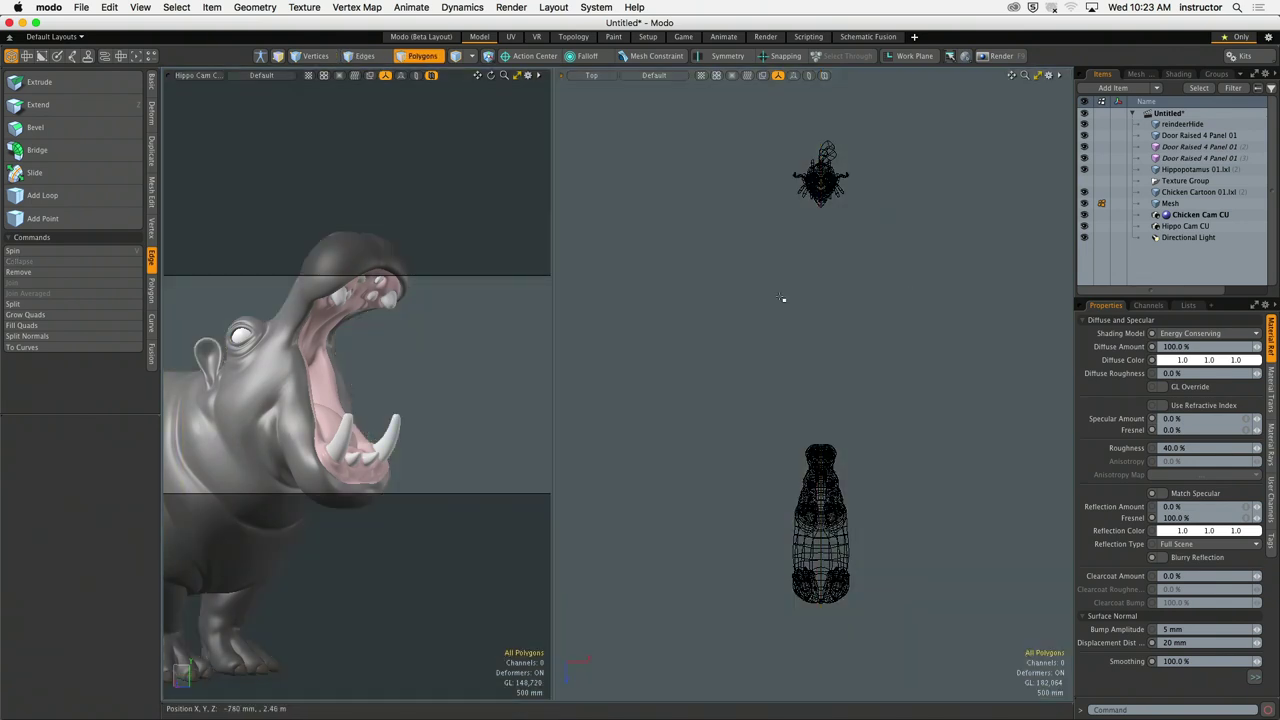
Step: Draw a flat 24-sided cylinder disc with a radius of about 5.67 m around the hippo and the chicken
left_click(152, 86)
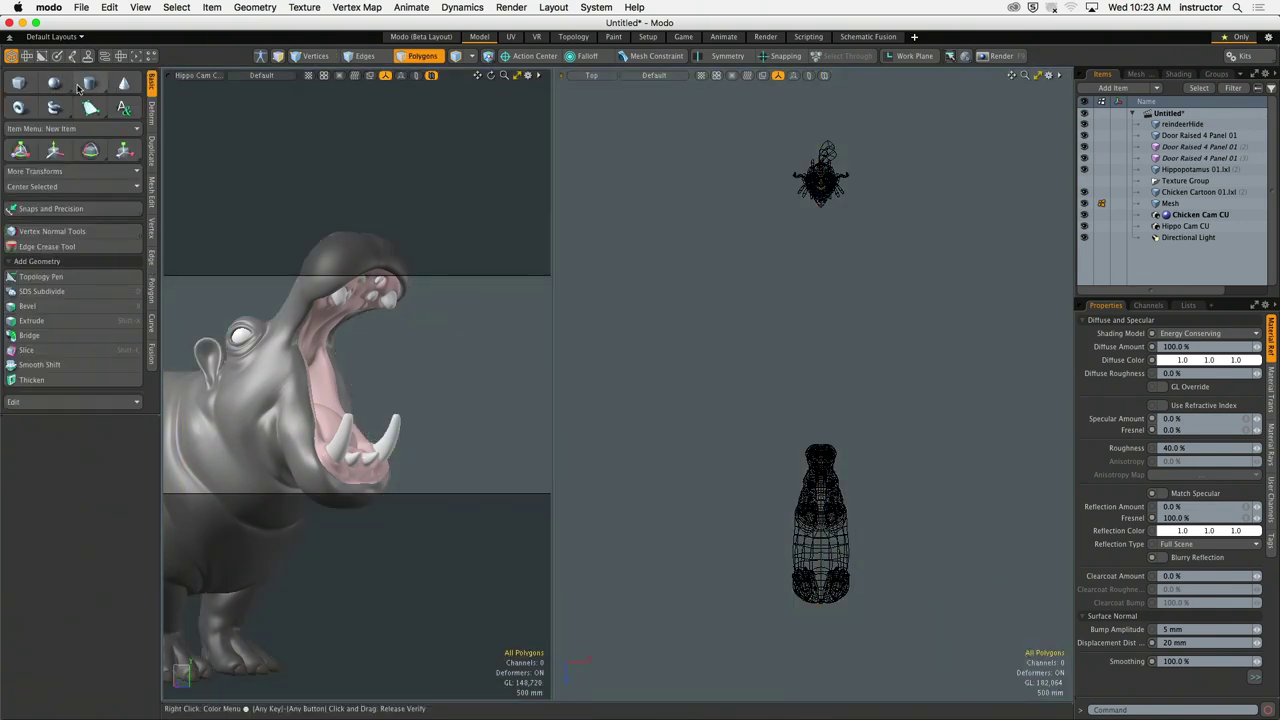
left_click(89, 84)
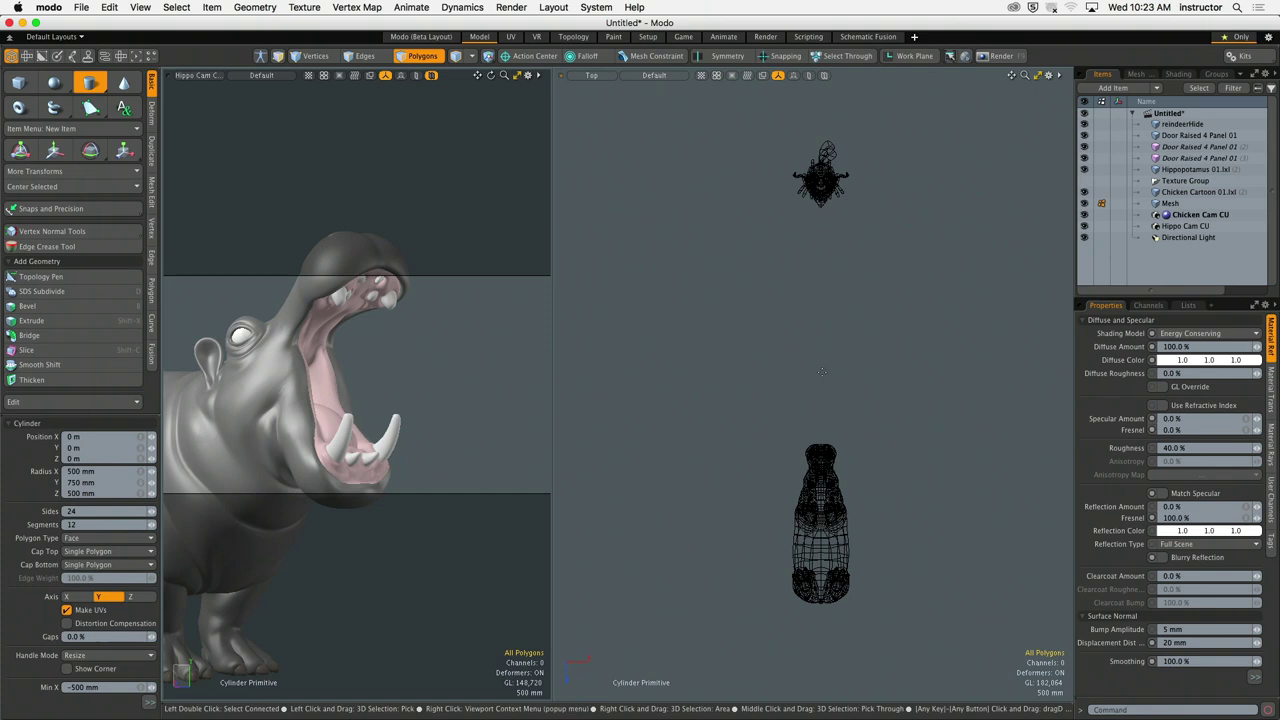
left_click_drag(815, 370, 1019, 166)
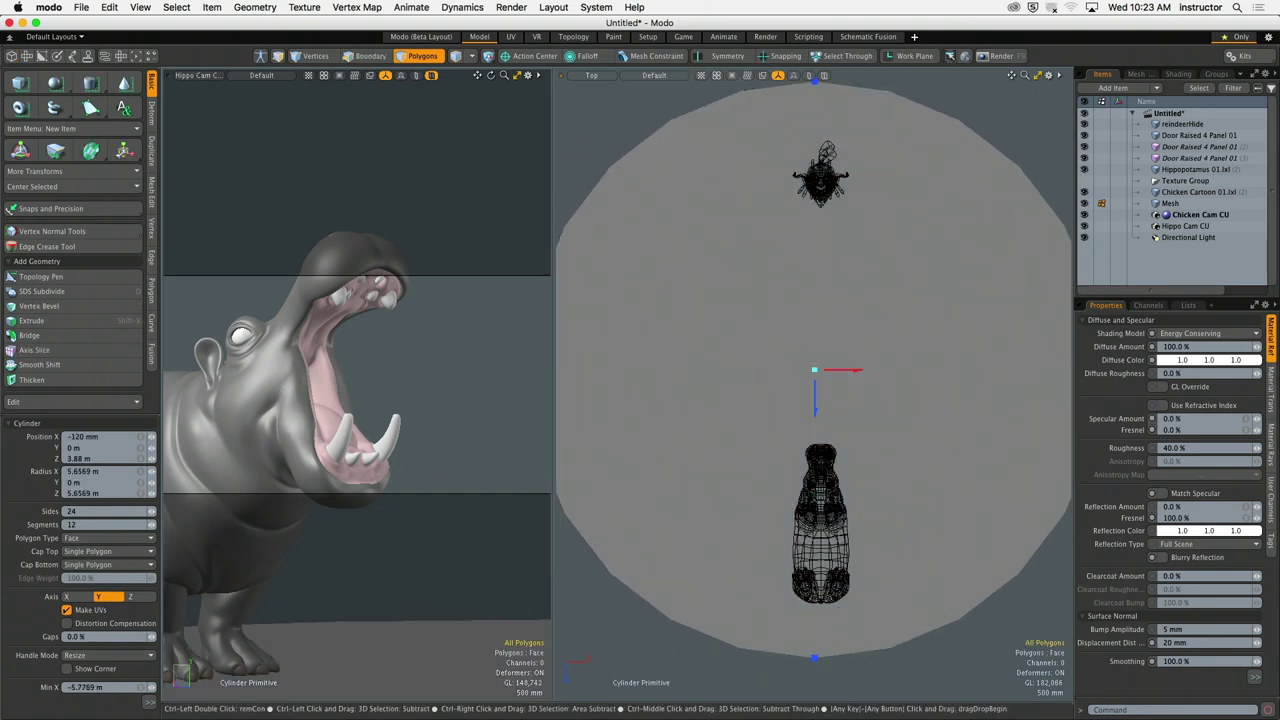
key("space")
Step: Slice the disc in half along Z with Edge Slice, through its opposite outer vertices
key("c")
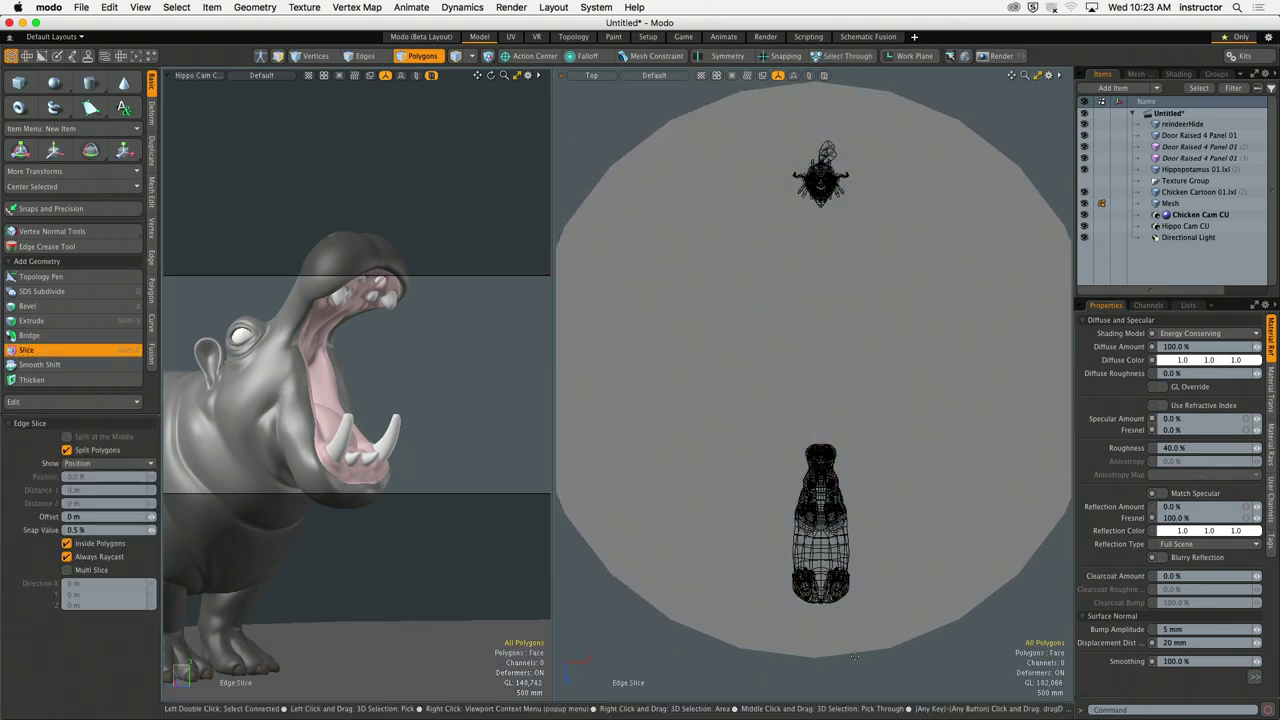
left_click(815, 658)
left_click(815, 80)
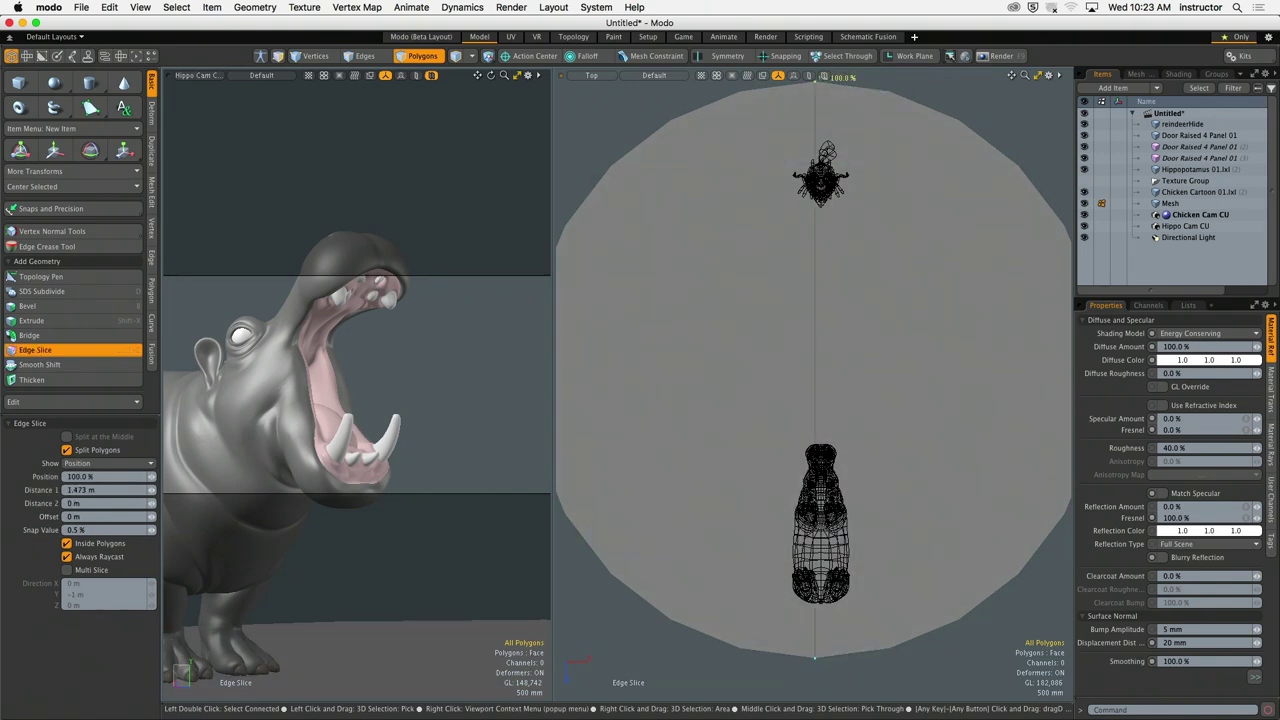
key("space")
key("space")
key("space")
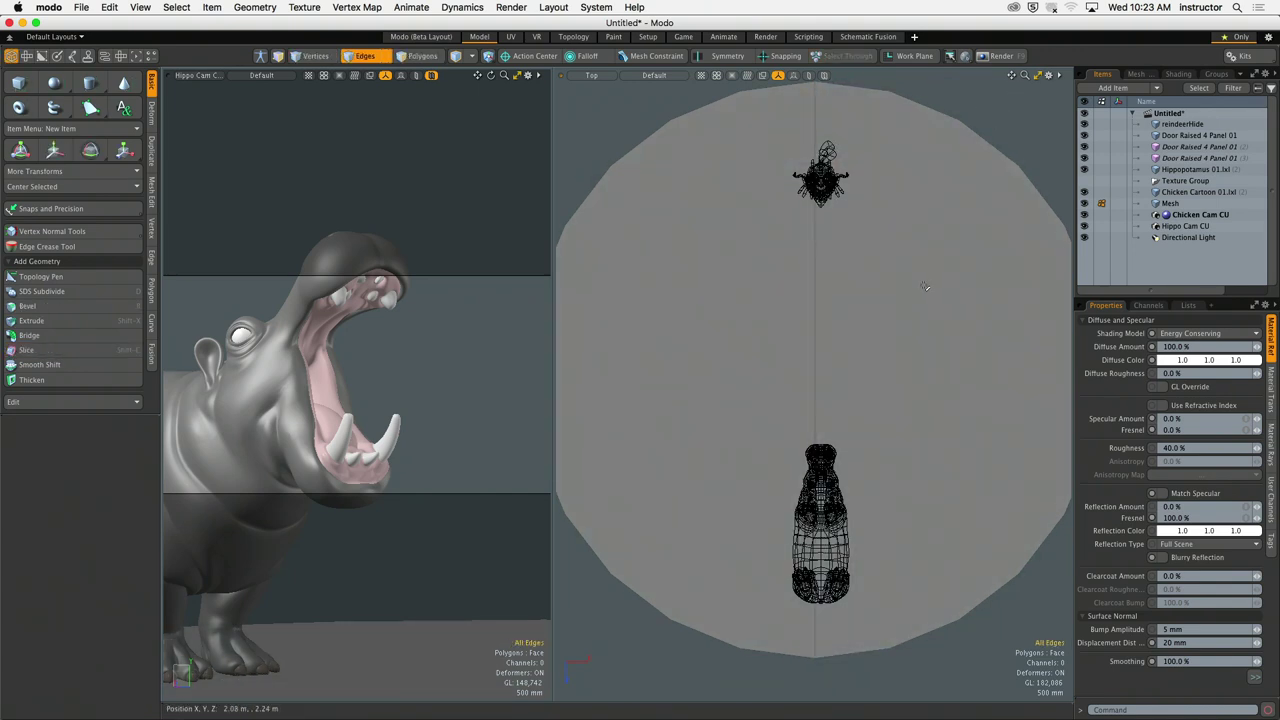
key("space")
Step: Select both halves of the disc and center them on the origin
left_click(925, 287)
key("bracketleft")
left_click(908, 286, "shift")
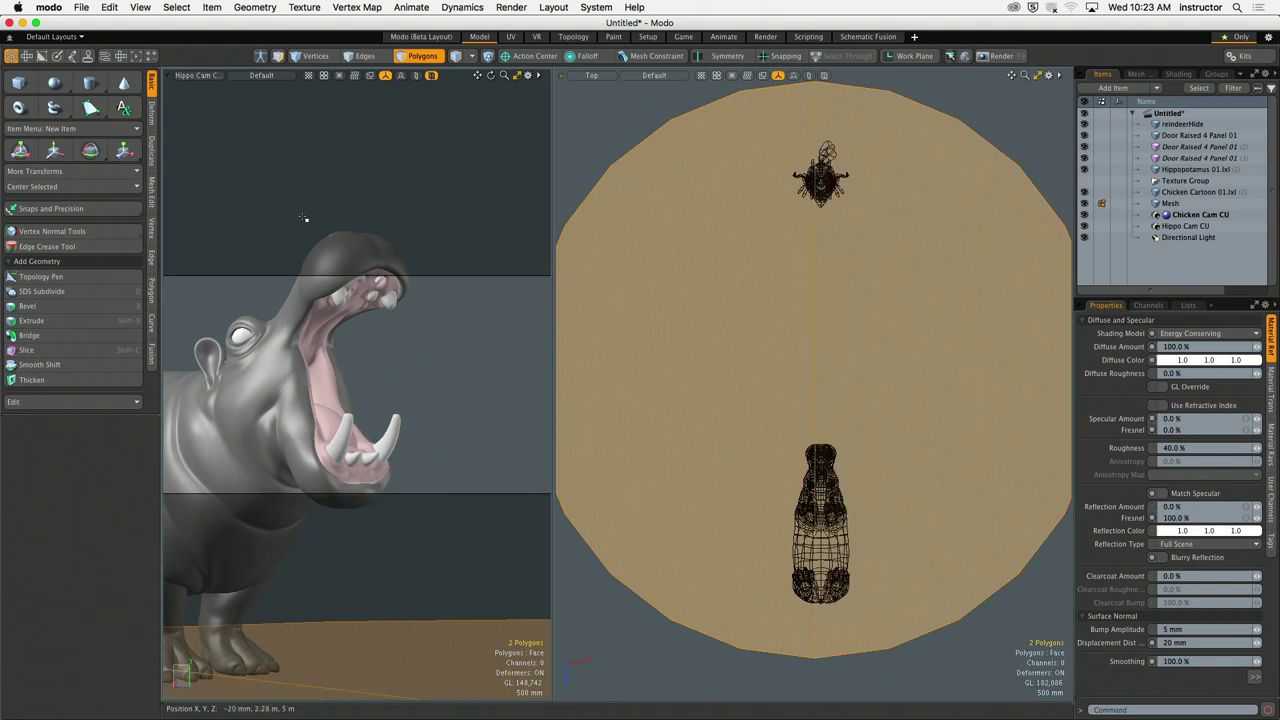
left_click(112, 190)
left_click(110, 265)
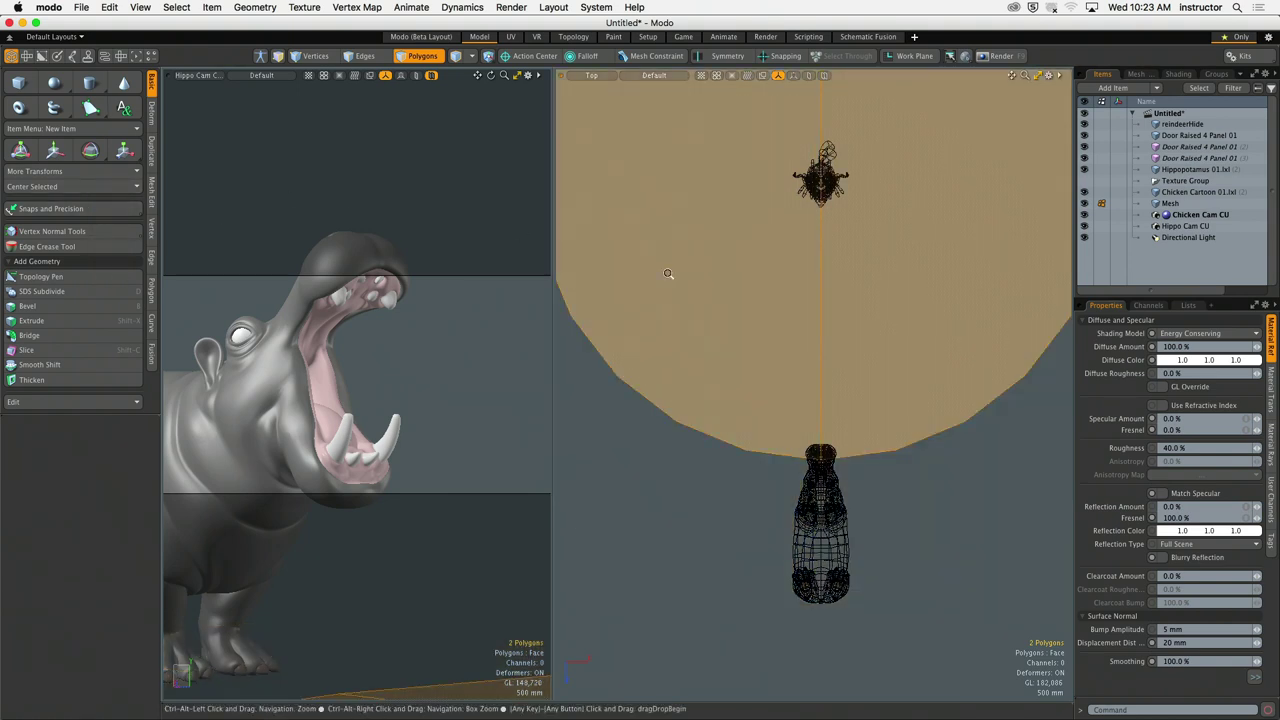
Step: Move the disc about 3.8 m along Z so it encloses both the chicken and the hippo
left_click_drag(668, 273, 686, 343, "ctrl+alt")
key("w")
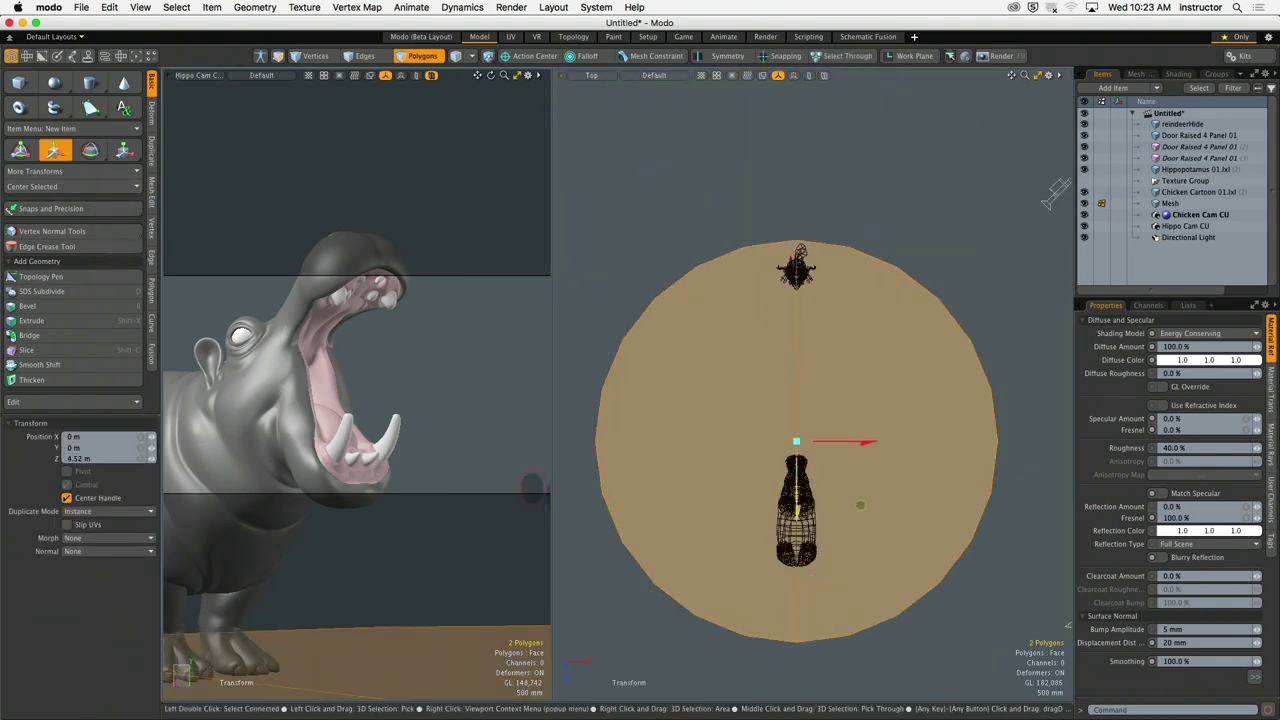
left_click_drag(798, 511, 800, 470)
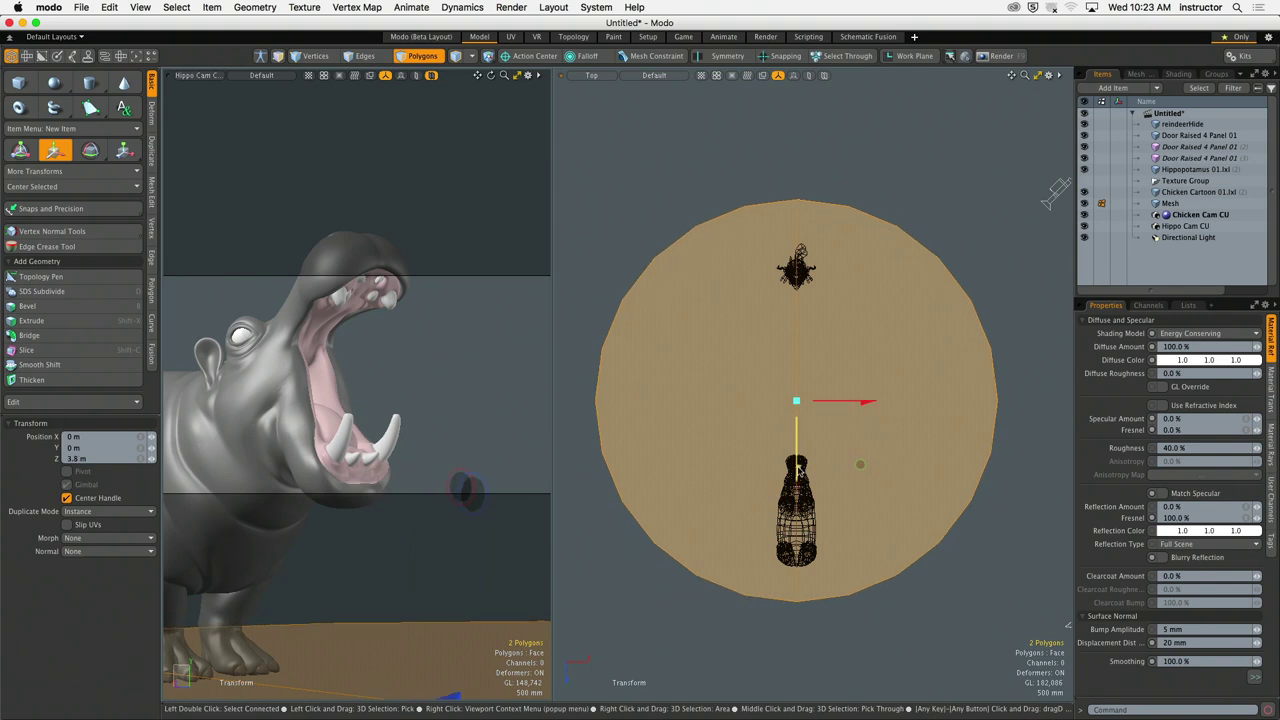
key("space")
left_click(968, 221)
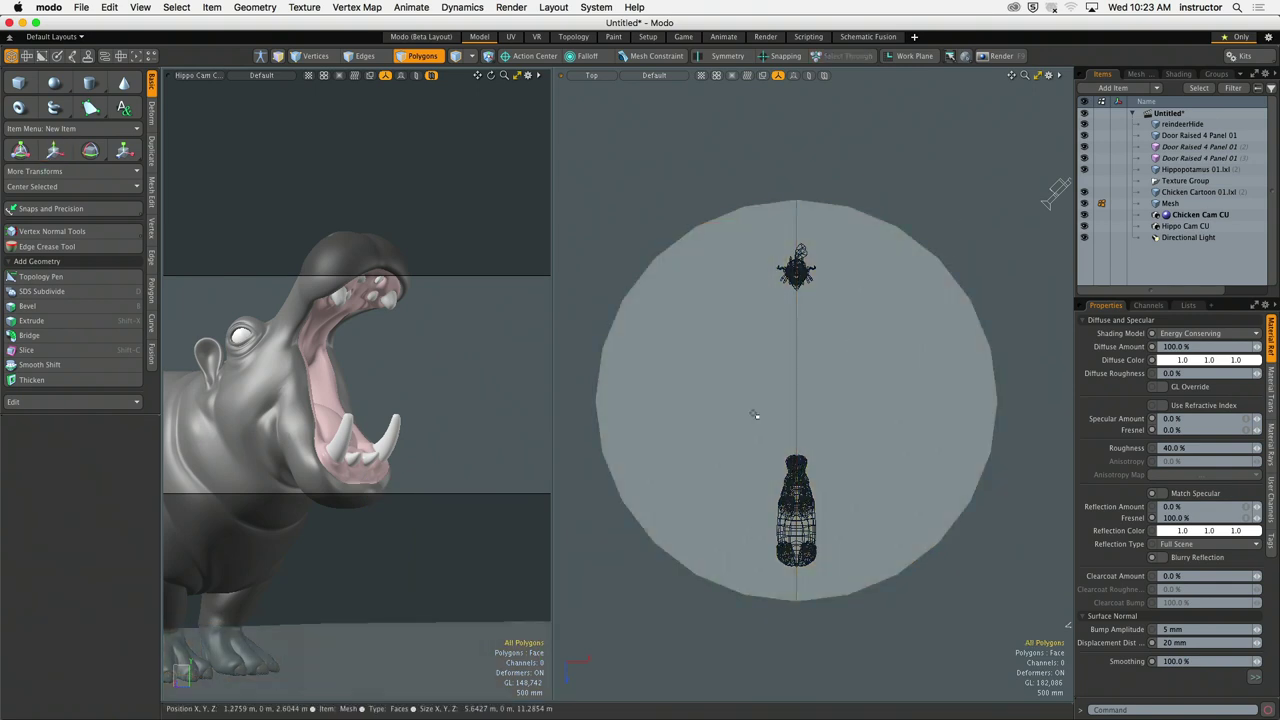
Step: Check the two disc halves and select the center edge joining the chicken and the hippo
left_click(760, 380)
left_click(866, 218)
scroll(857, 257, "up", 3)
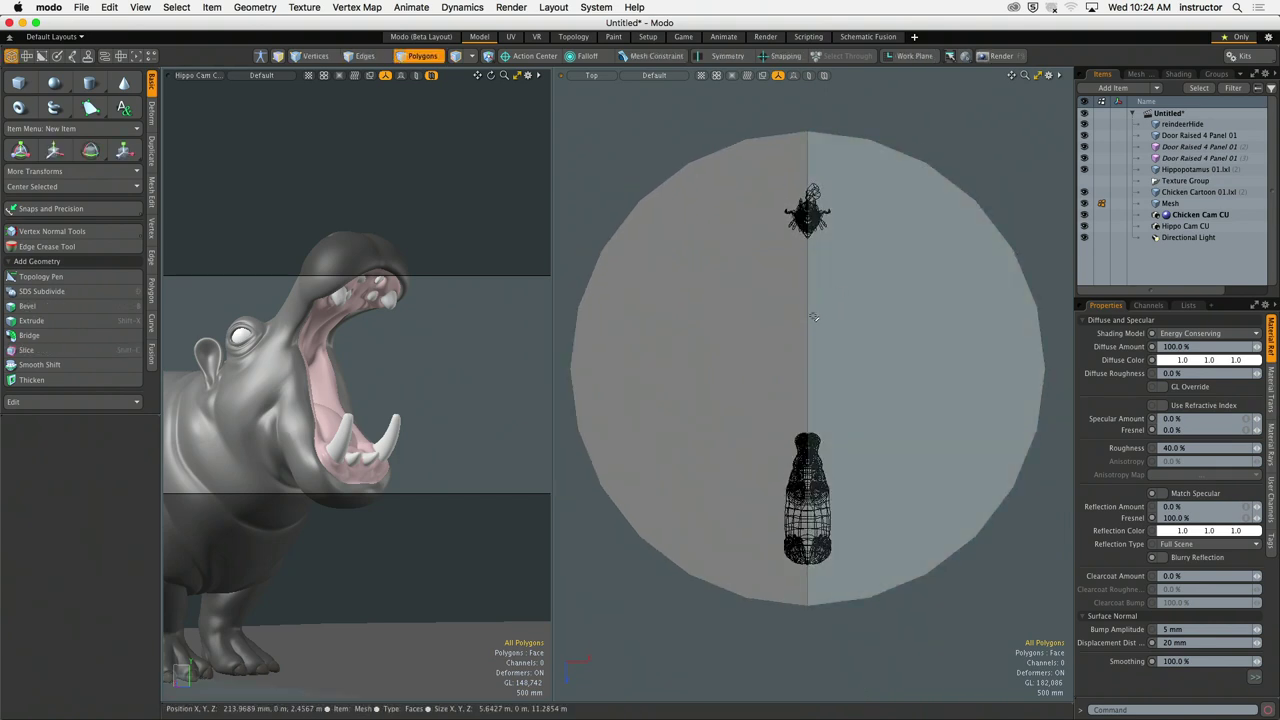
key("2")
left_click(806, 311)
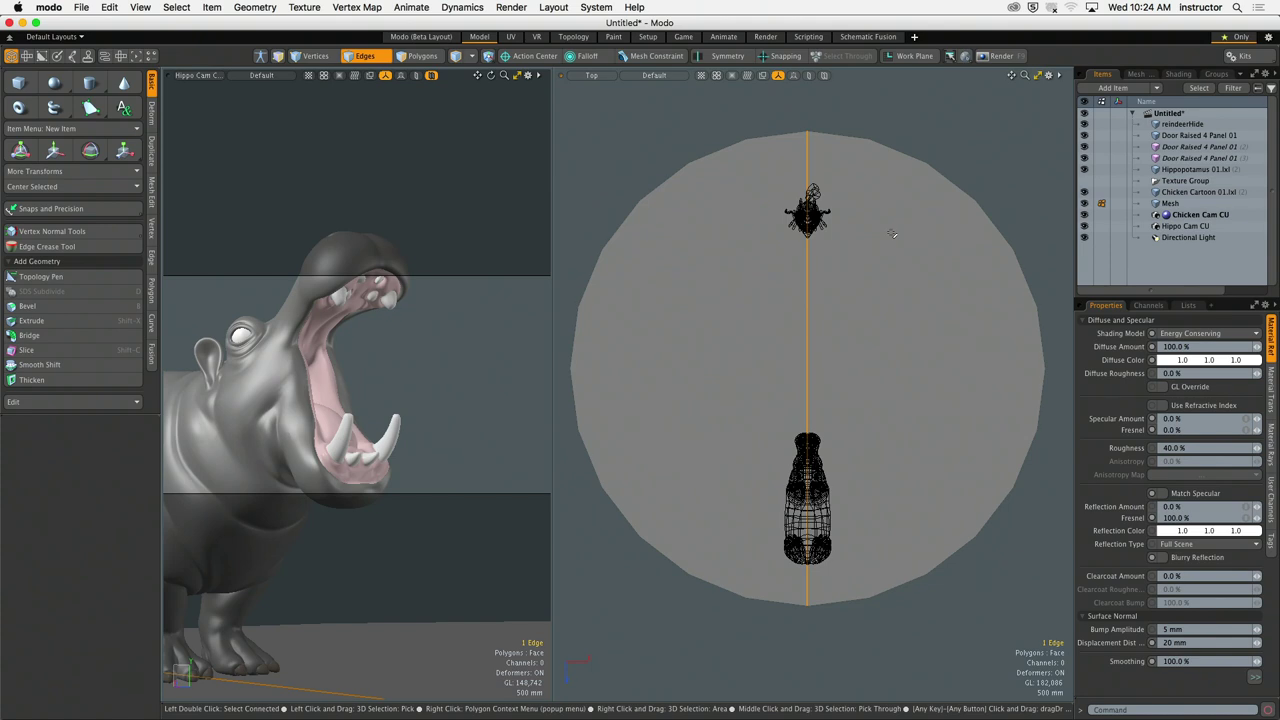
Step: Delete the disc half on the negative X side and show the remaining half in perspective with the cameras
key("3")
left_click(794, 328)
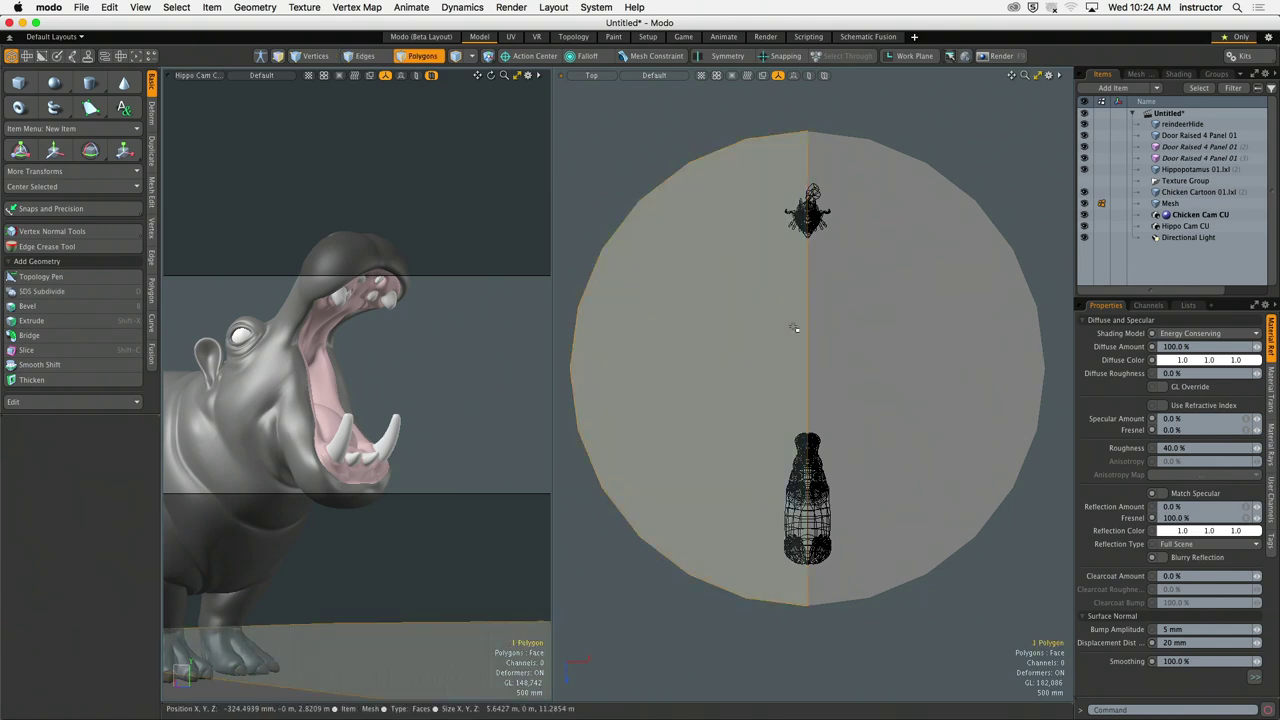
key("Delete")
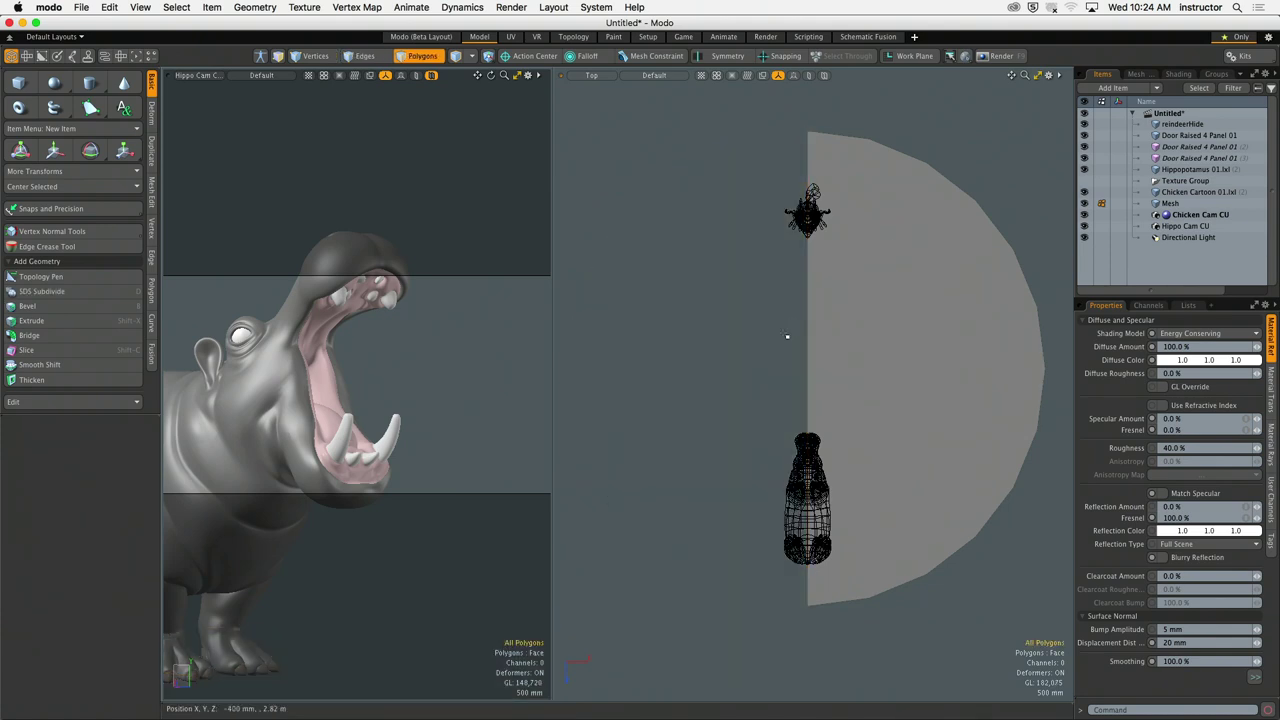
left_click(940, 268)
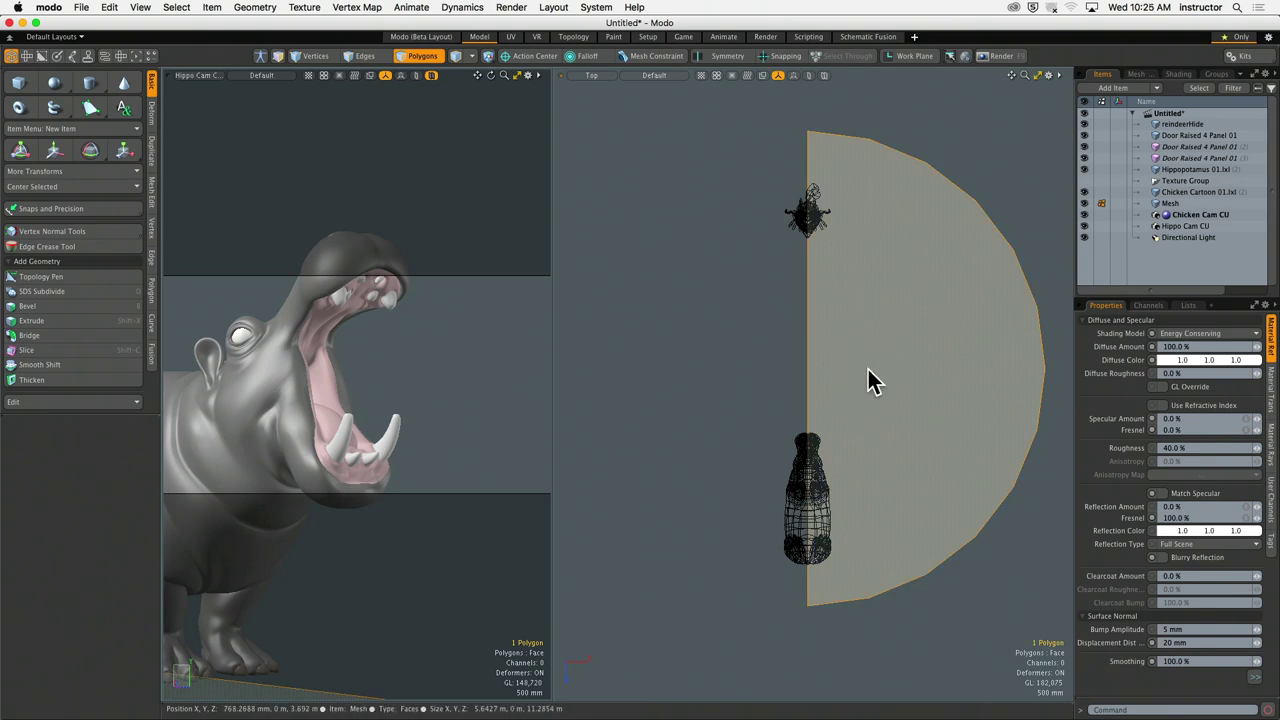
left_click_drag(868, 377, 900, 354, "alt")
left_click(947, 347)
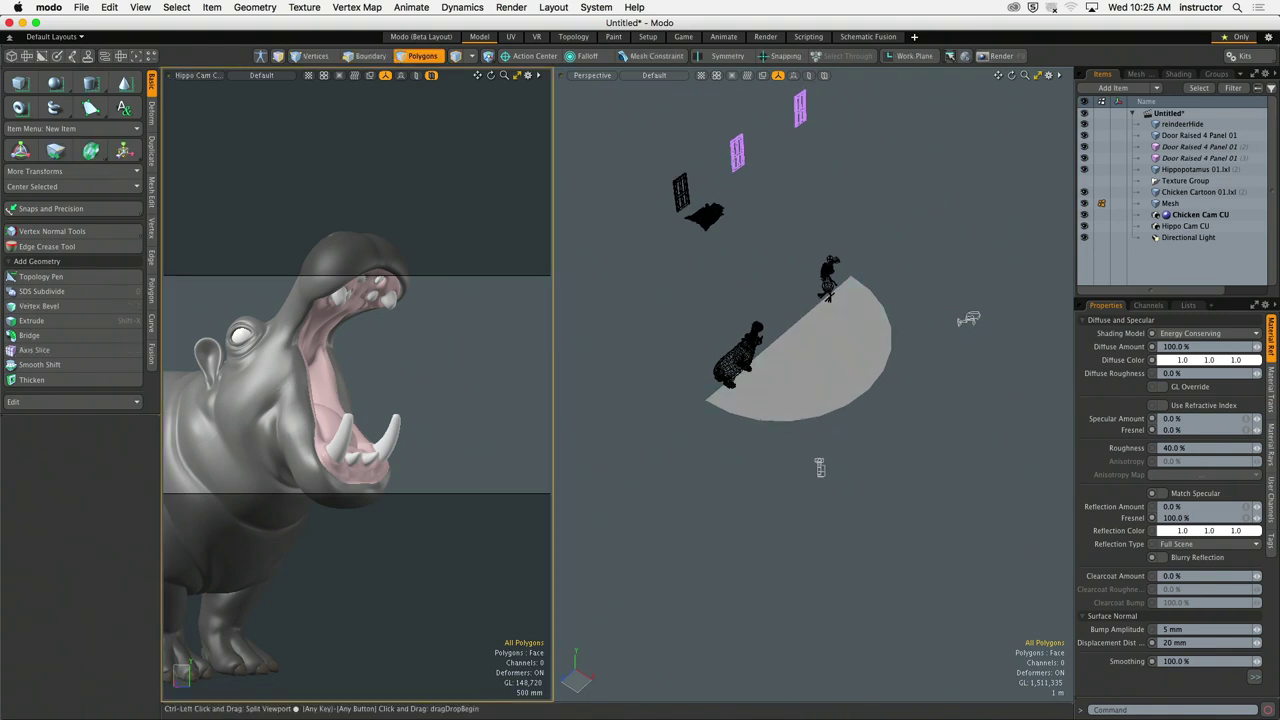
left_click(170, 79)
left_click(194, 92)
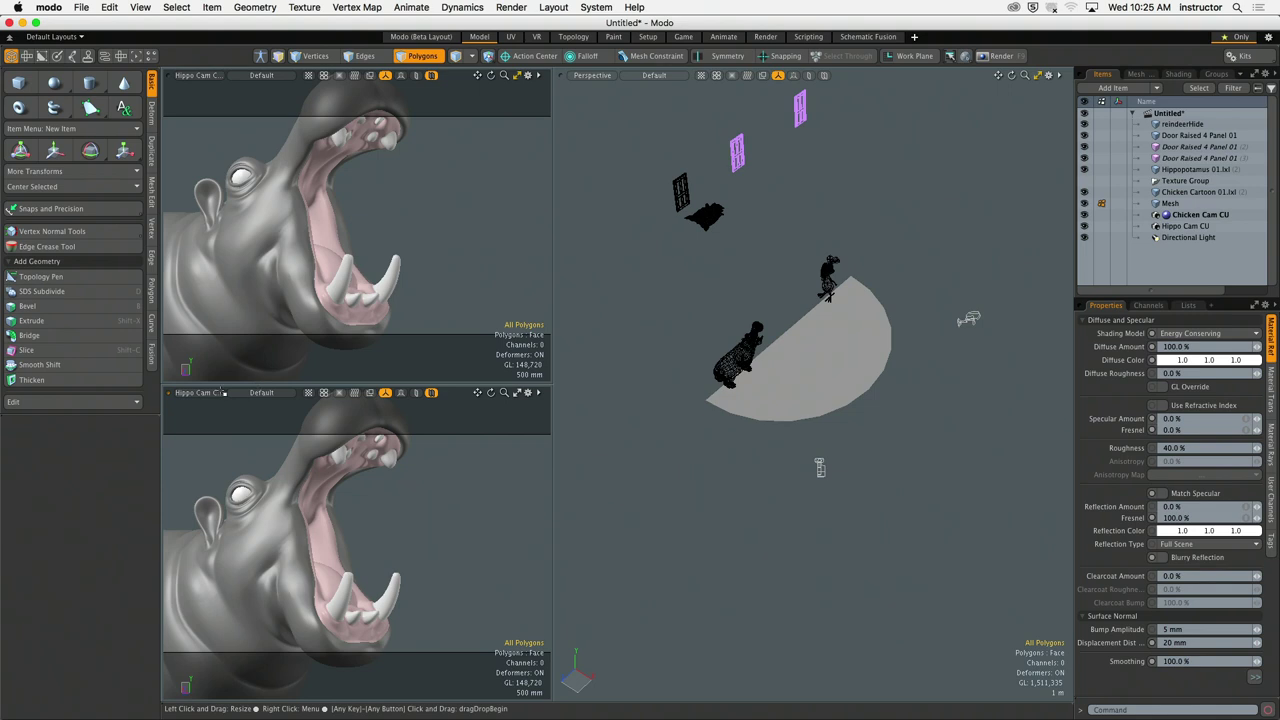
left_click(207, 395)
left_click(282, 408)
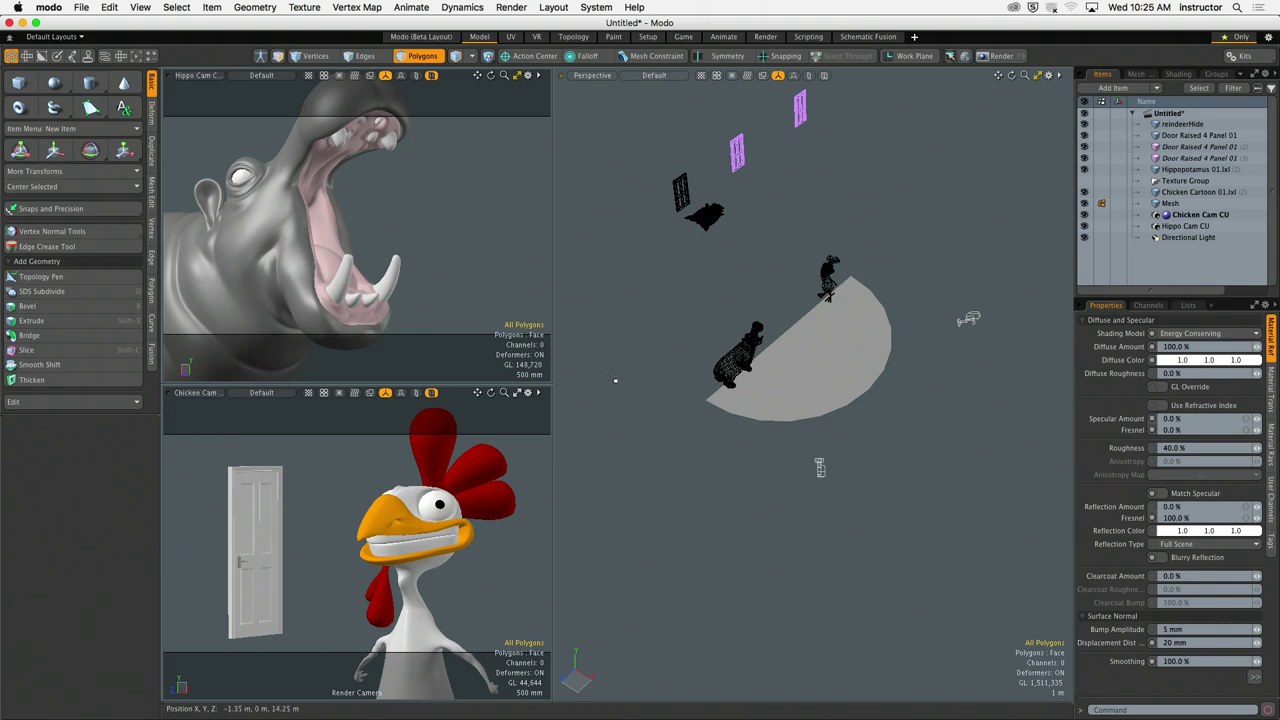
left_click(168, 396)
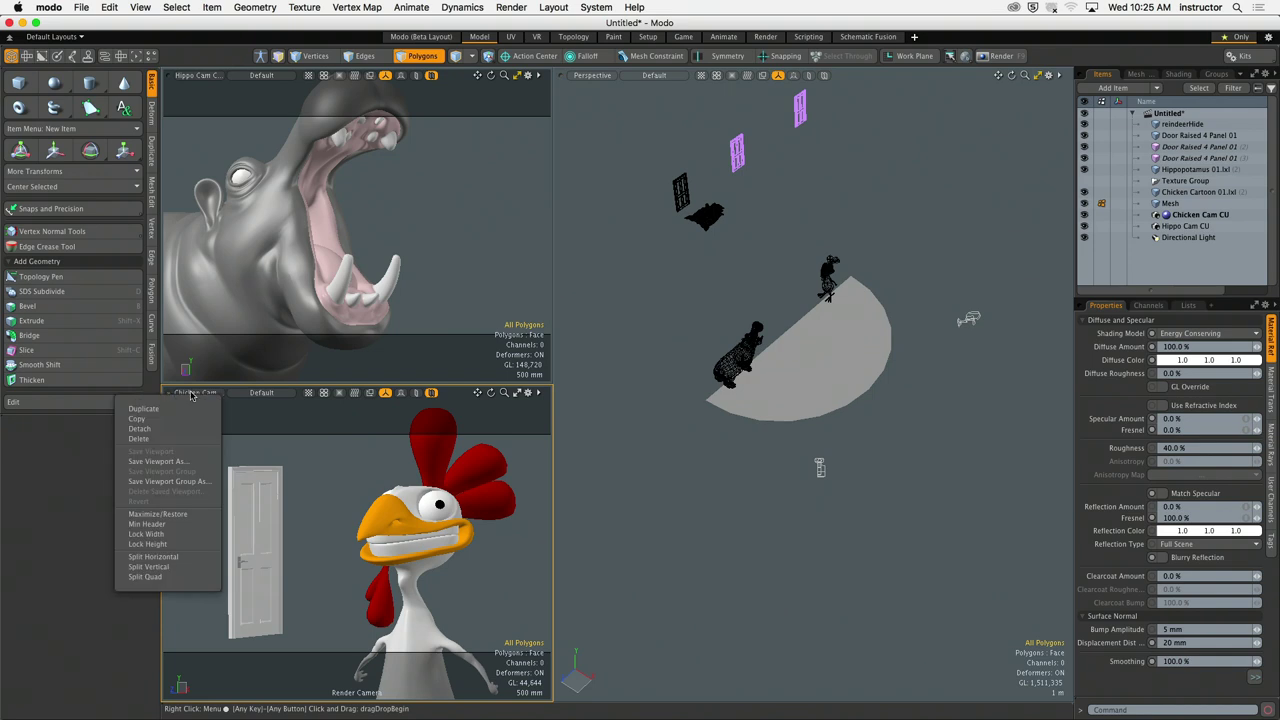
left_click(195, 441)
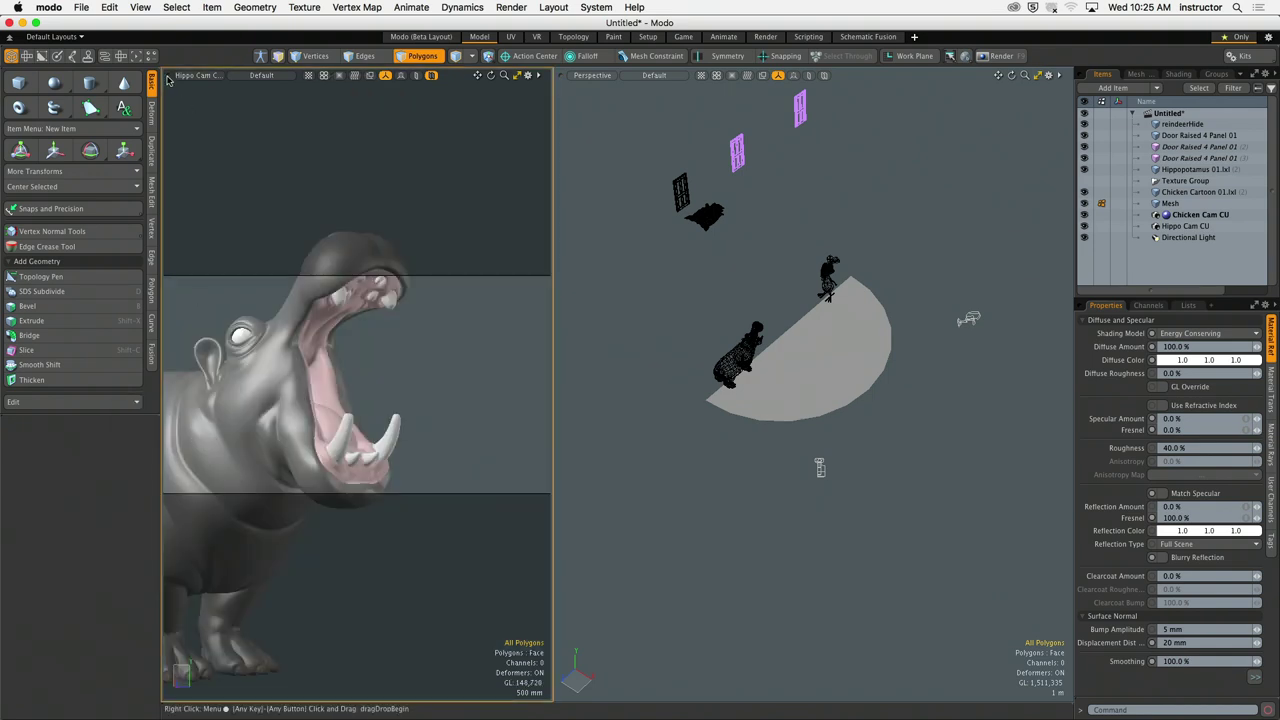
Step: Remove the Hippo Cam viewport and split the perspective view into two upper viewports above one full-width lower viewport
left_click(170, 80)
left_click(182, 122)
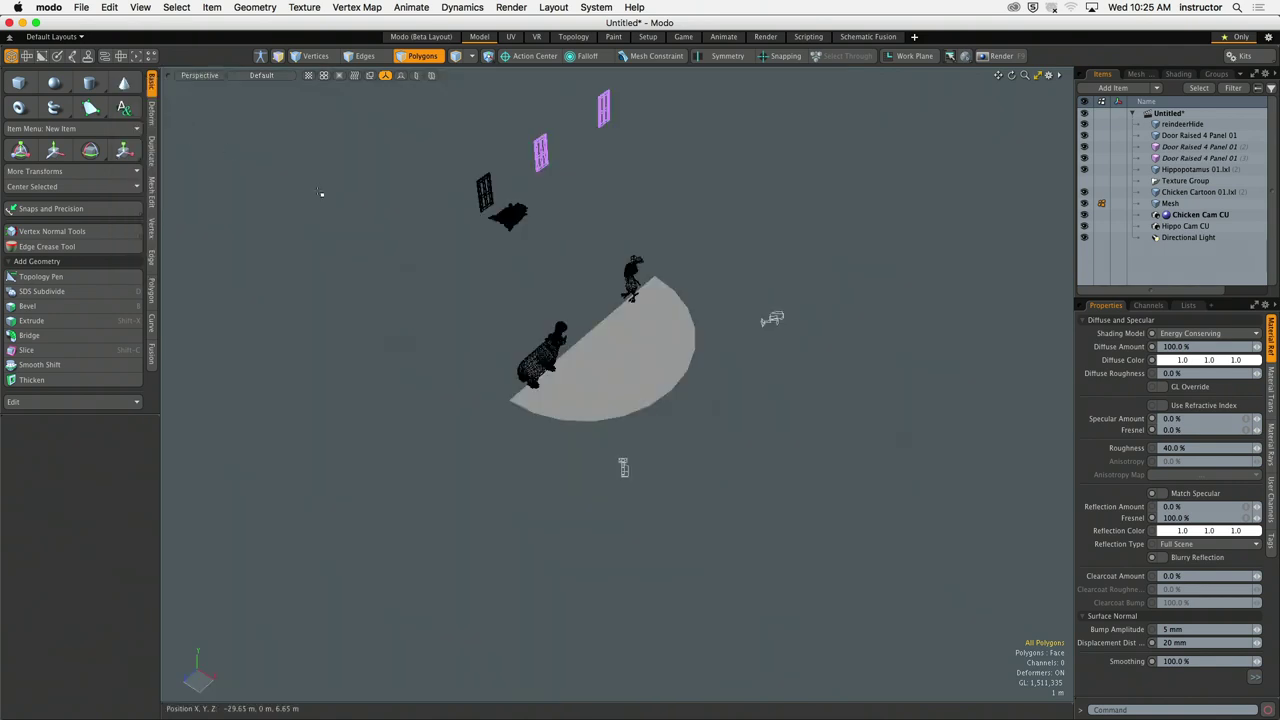
left_click(172, 80)
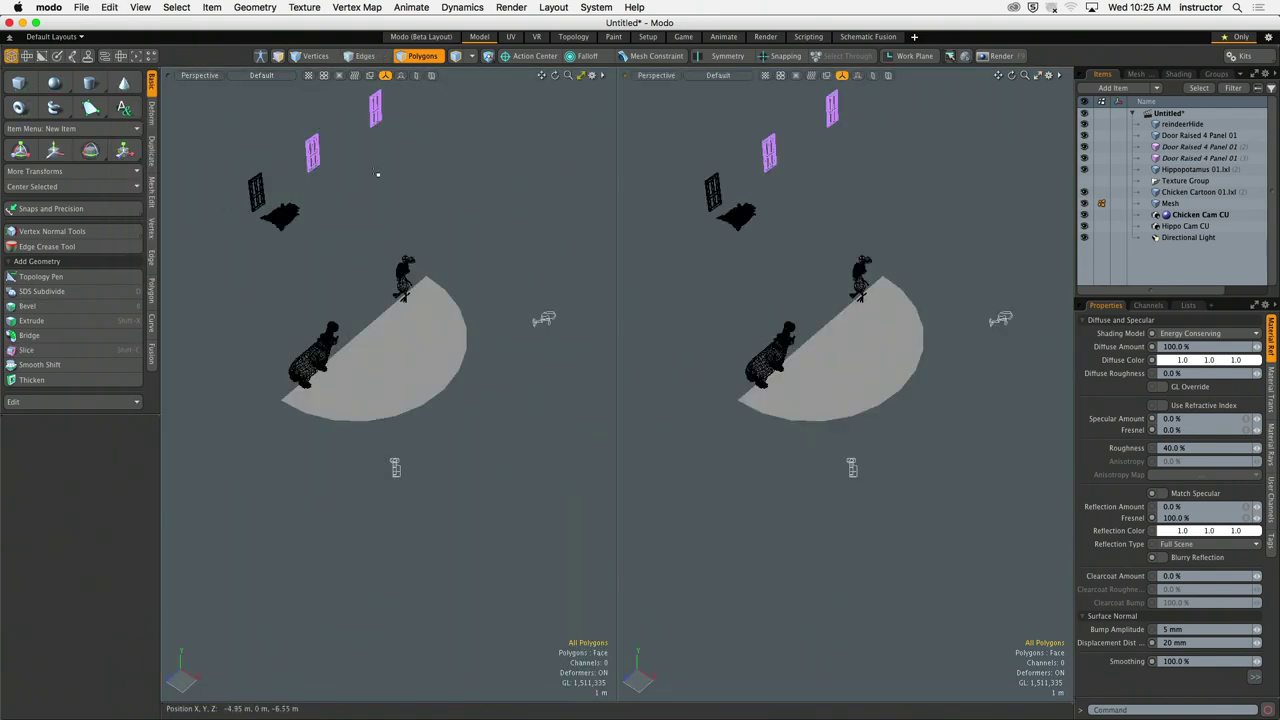
left_click(168, 78)
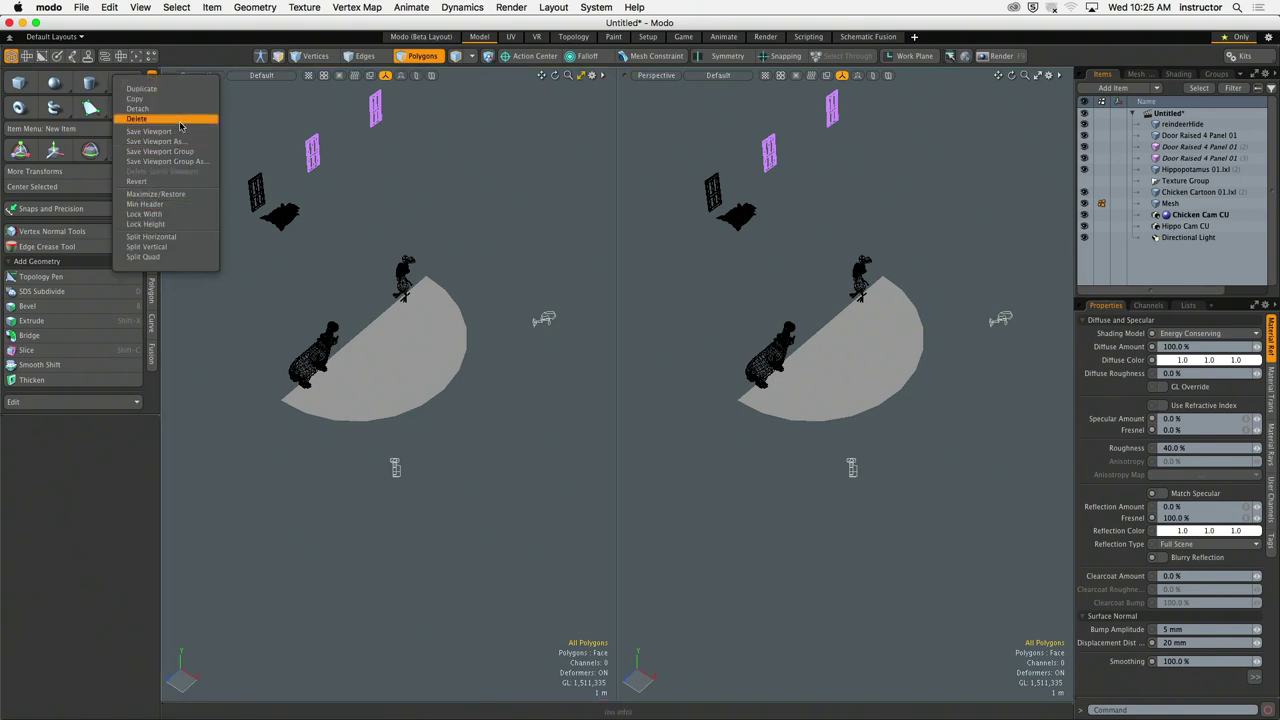
left_click(136, 118)
left_click(172, 78)
left_click(150, 236)
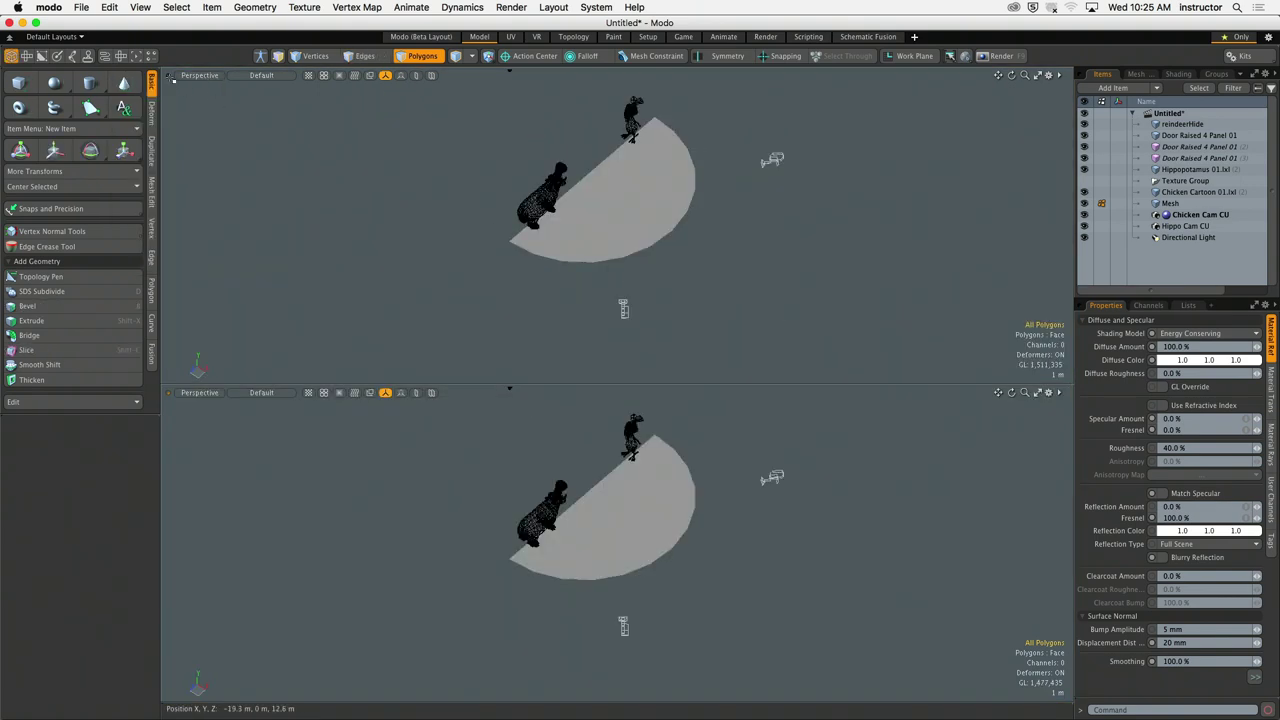
left_click_drag(172, 78, 197, 100)
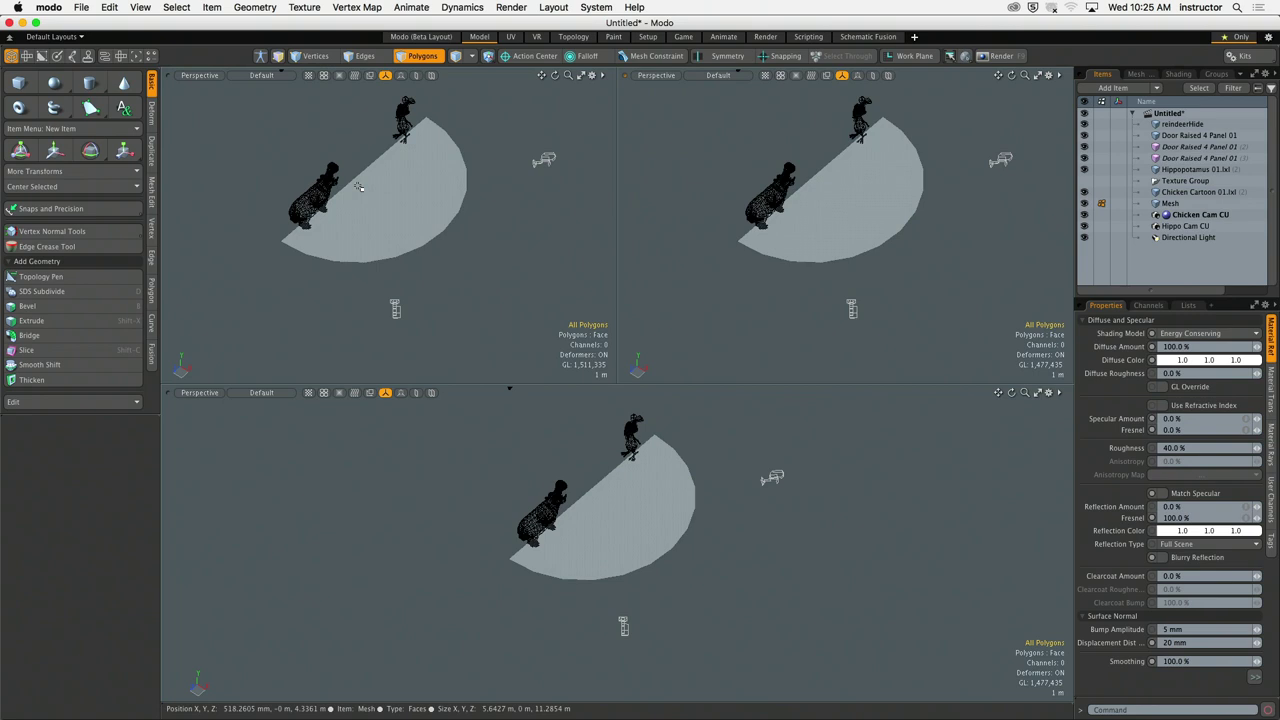
Step: Show Hippo Cam CU in the upper-left viewport and Chicken Cam CU in the upper-right viewport
left_click(199, 78)
mouse_move(200, 84)
left_click(272, 112)
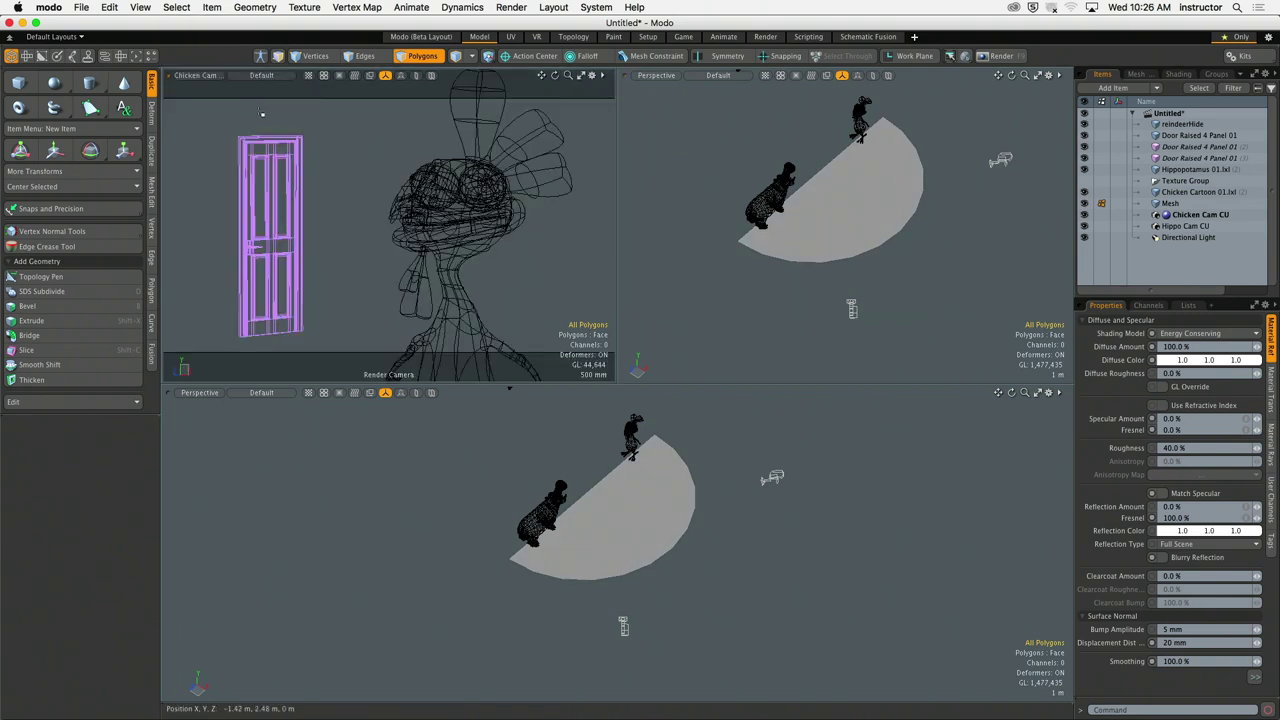
left_click(197, 77)
mouse_move(200, 84)
left_click(278, 112)
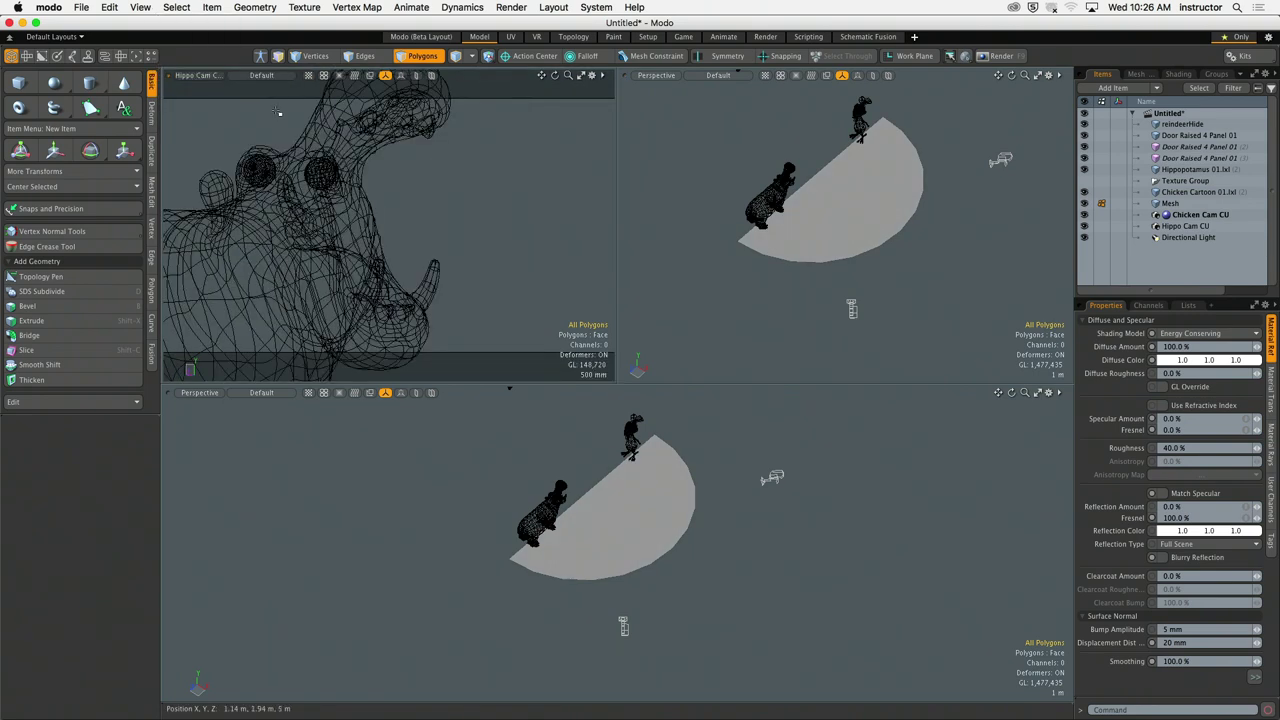
left_click(657, 77)
mouse_move(656, 90)
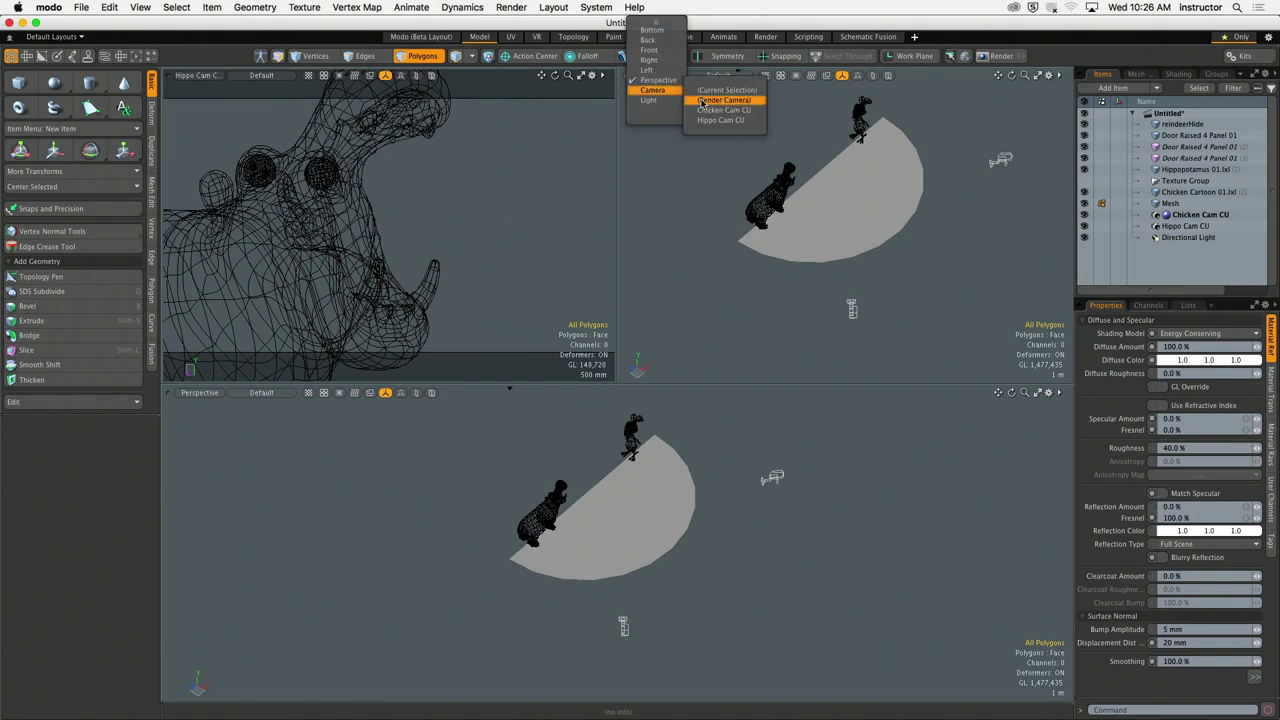
left_click(705, 112)
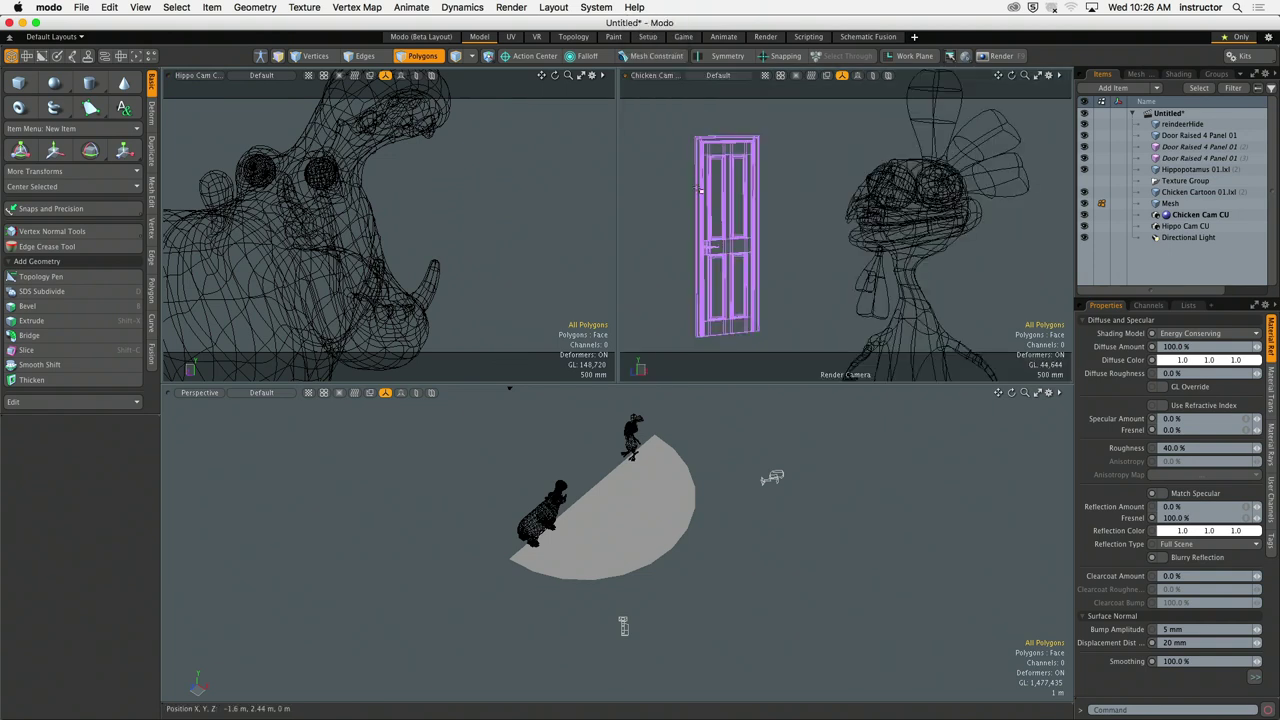
Step: Make inactive meshes display the same as active ones in both the hippo and chicken camera viewports
left_click(252, 77)
key("o")
left_click(555, 338)
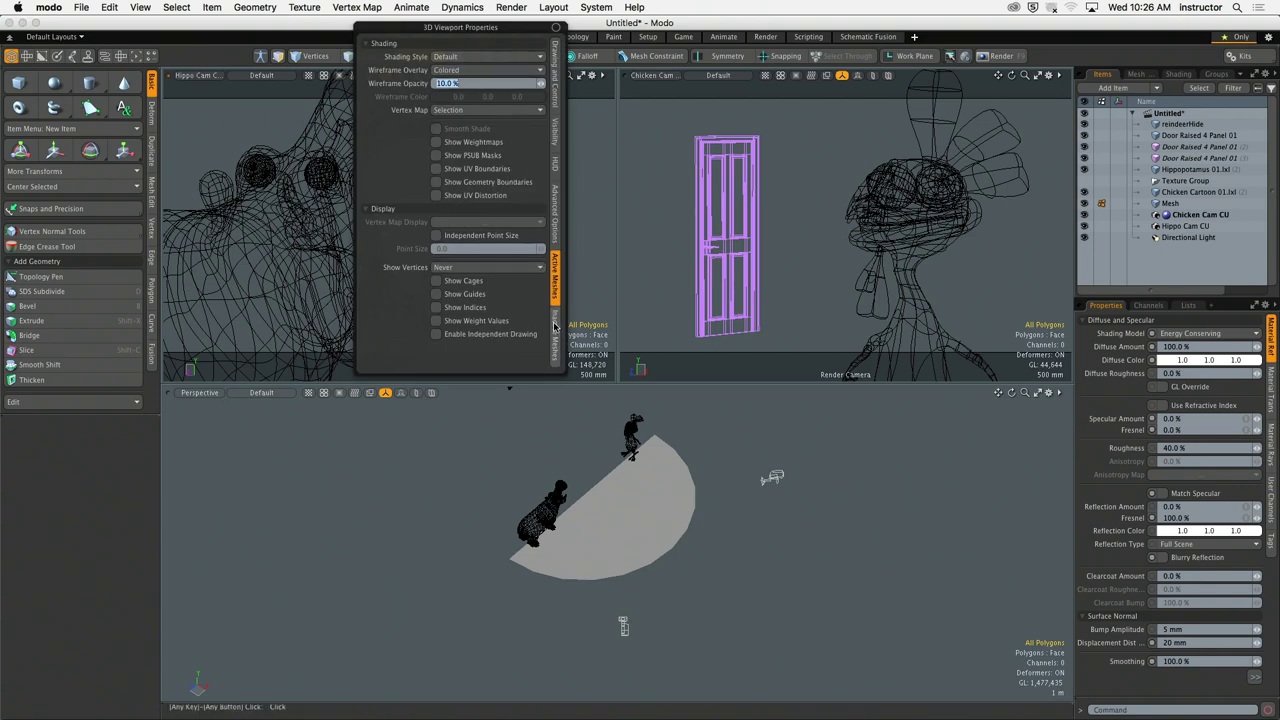
left_click(436, 56)
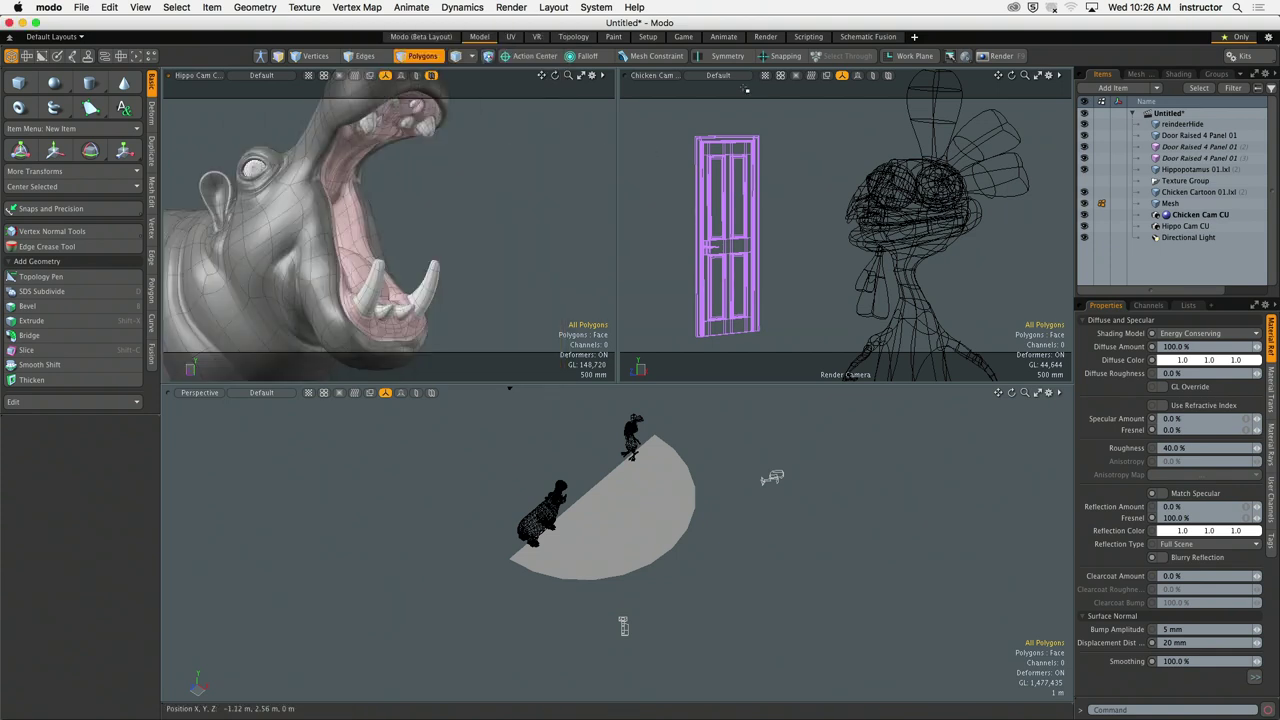
key("o")
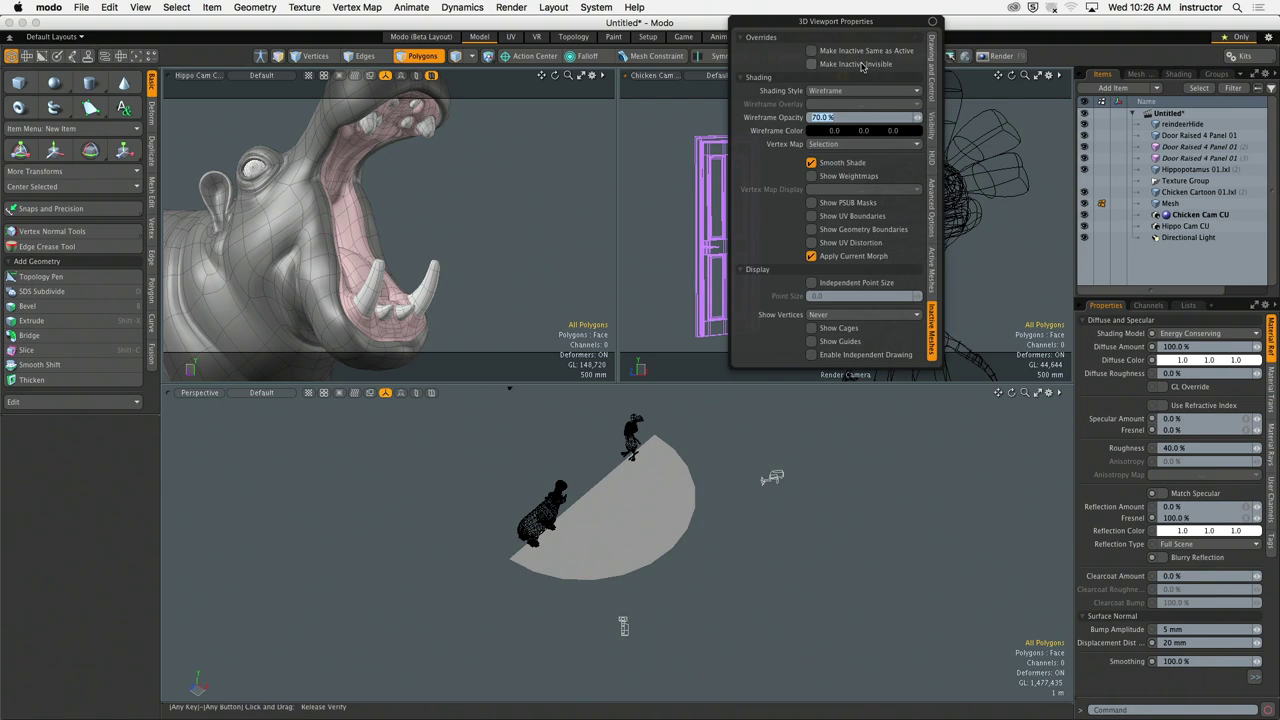
left_click(811, 50)
left_click(811, 63)
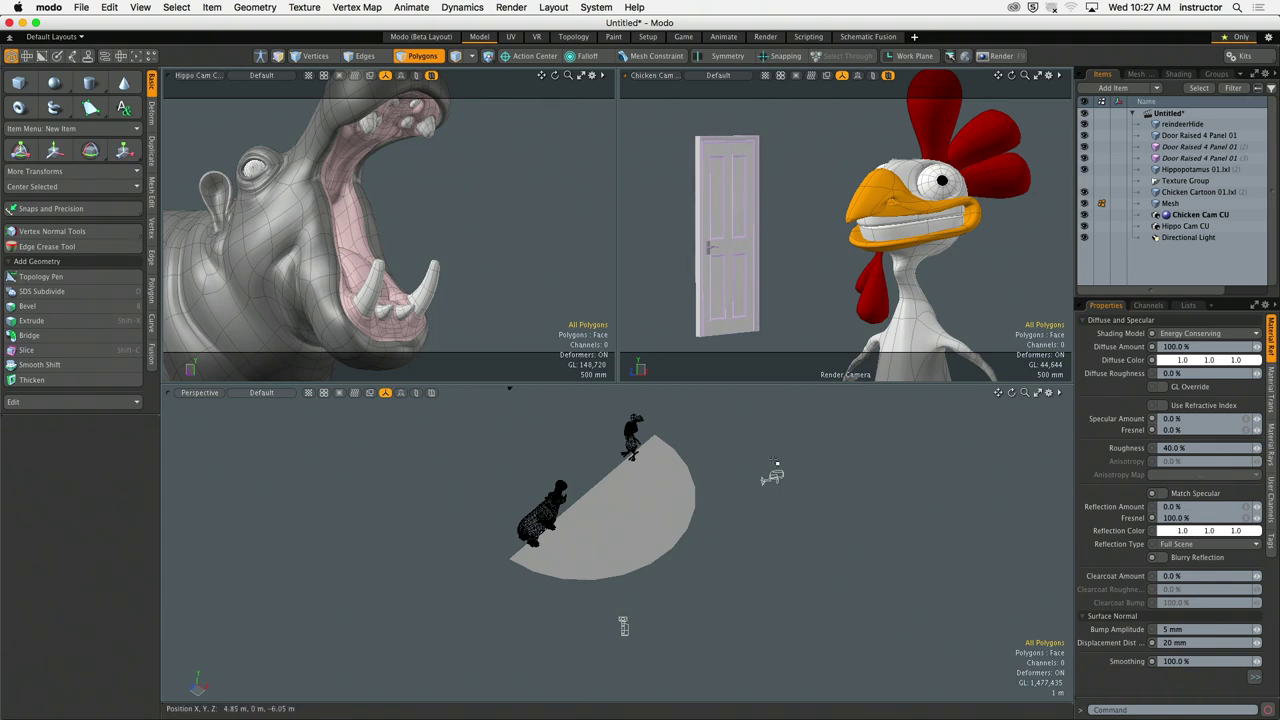
Step: Try moving Hippo Cam CU behind the chicken to about -1.17 m on X, rotating it to about 185.8° on Y
left_click(773, 474)
left_click_drag(771, 471, 486, 605, "alt")
key("w")
key("e")
scroll(651, 605, "down", 3)
key("w")
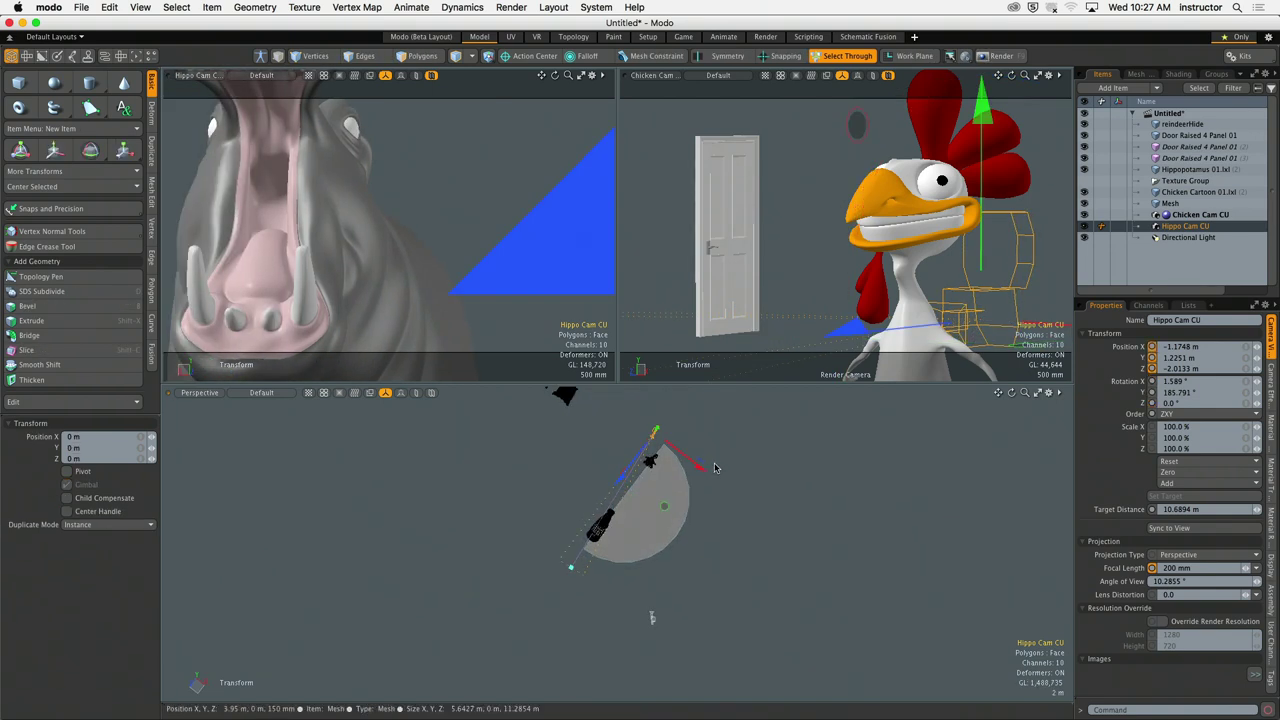
Step: Try moving Hippo Cam CU across the line to about -5.67 m on X, rotating it to about 217.3° on Y
left_click_drag(714, 467, 645, 478)
key("e")
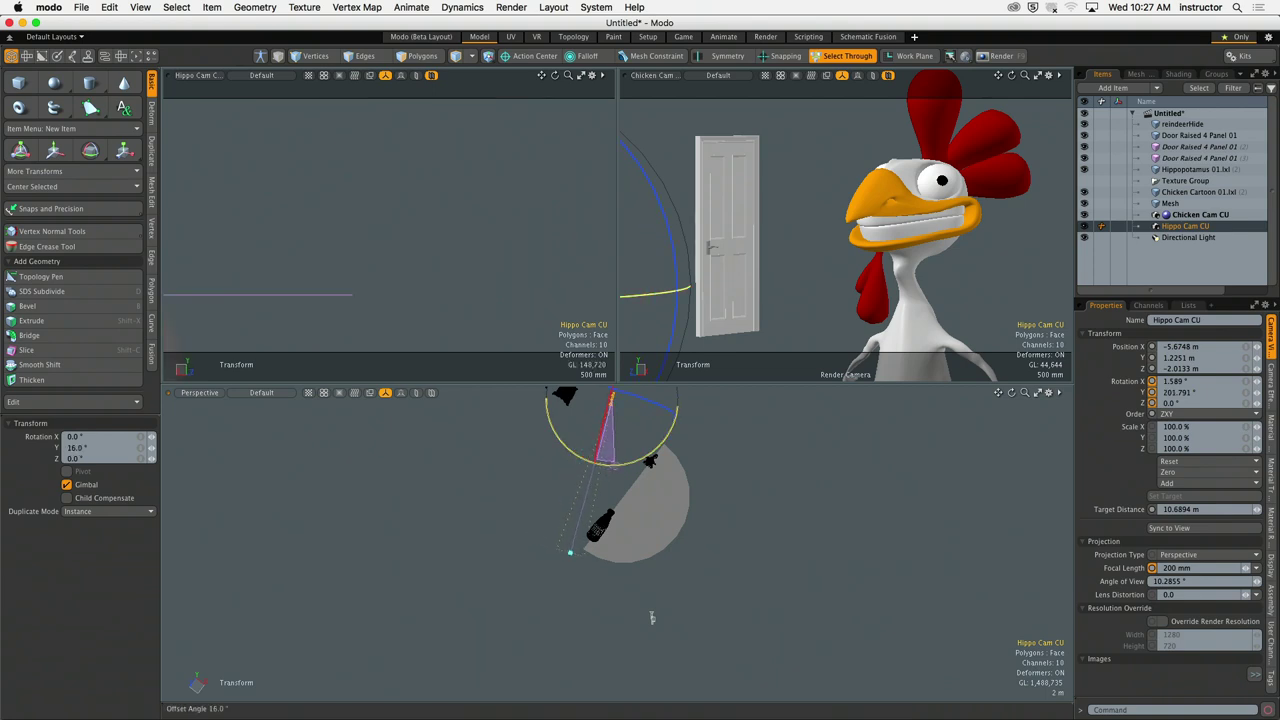
left_click_drag(651, 617, 651, 617)
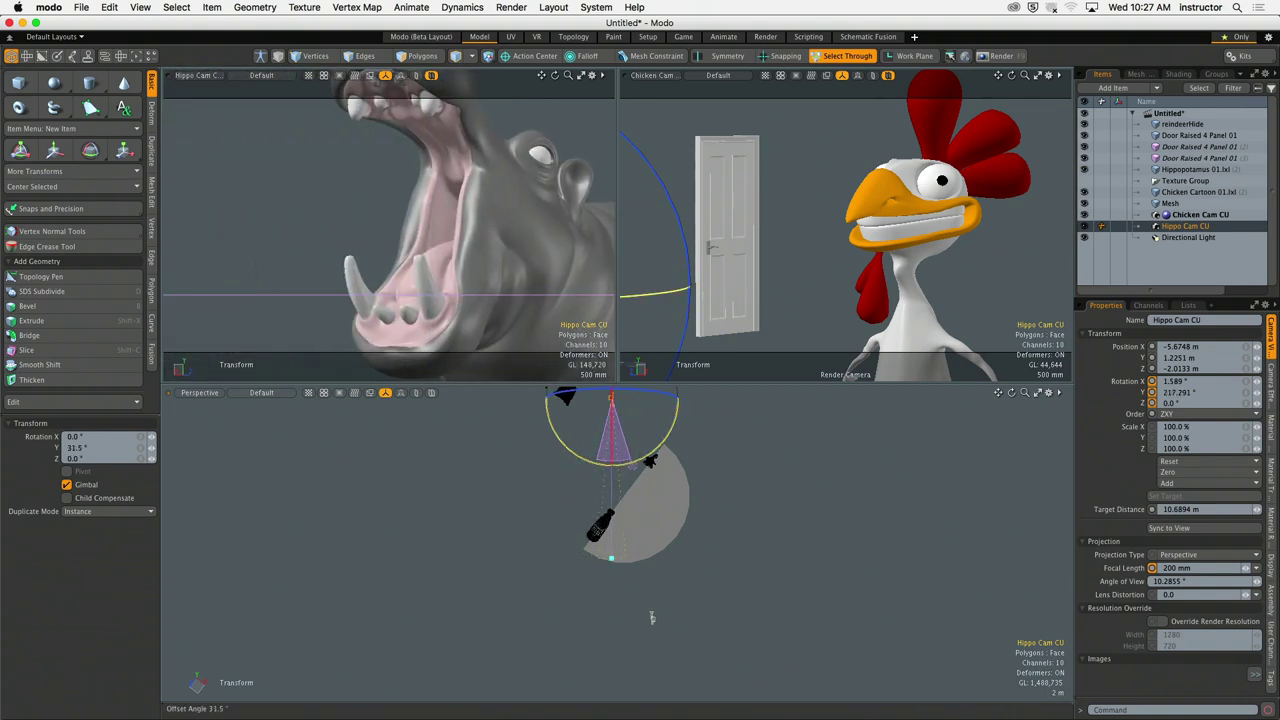
left_click_drag(632, 466, 632, 466)
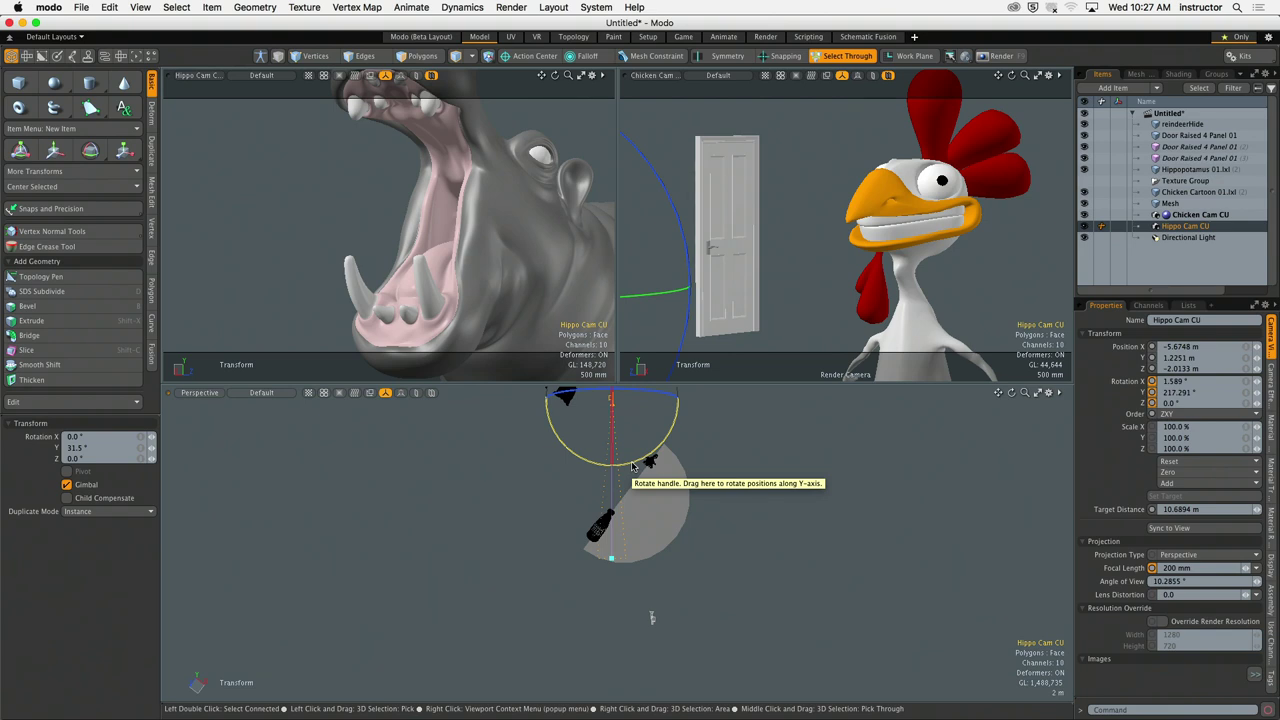
Step: Examine the reversed camera placement, undo all Hippo Cam CU moves and rotations, and deselect the camera
left_click(700, 491)
left_click_drag(700, 491, 600, 523, "alt")
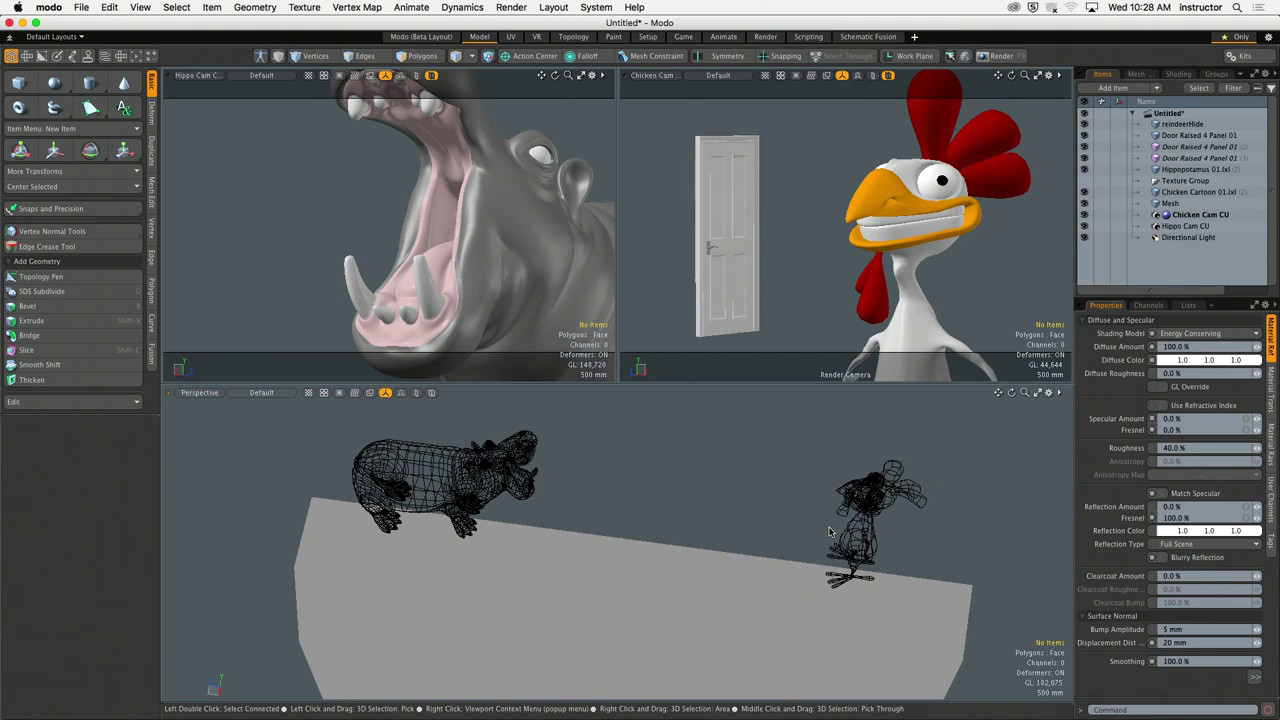
scroll(800, 535, "down", 10)
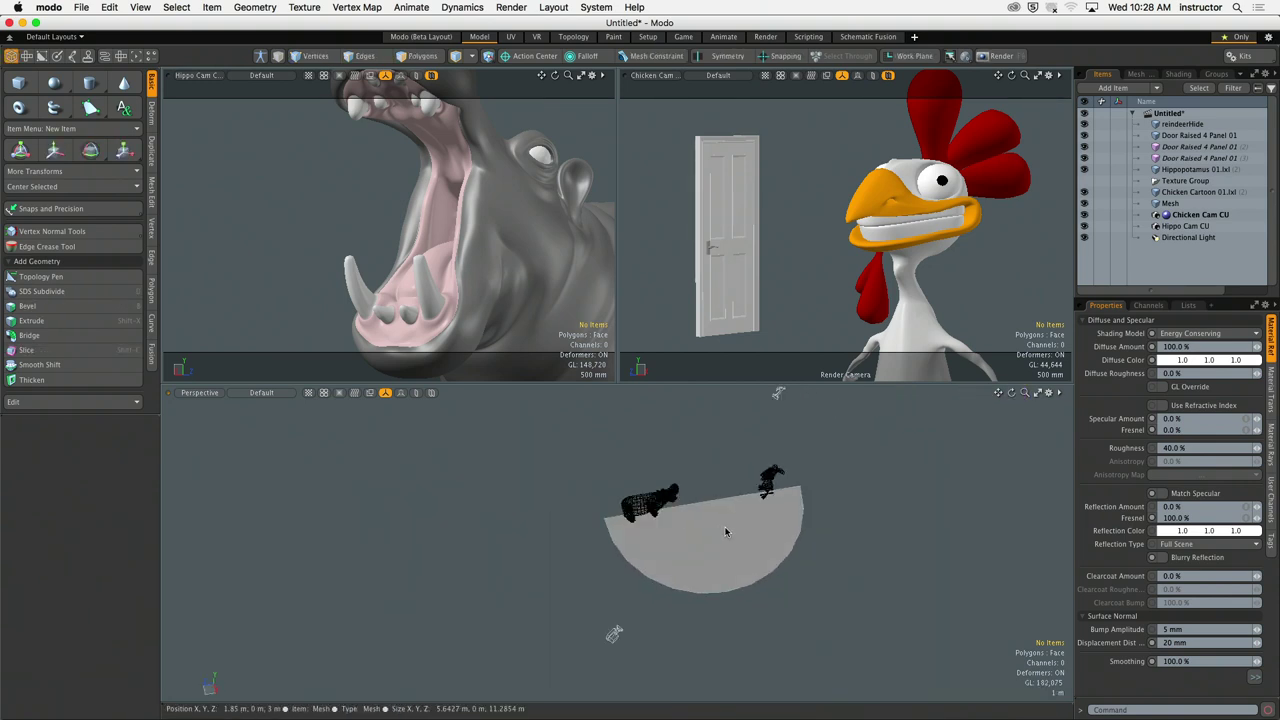
key("super+z")
key("super+z")
key("super+z")
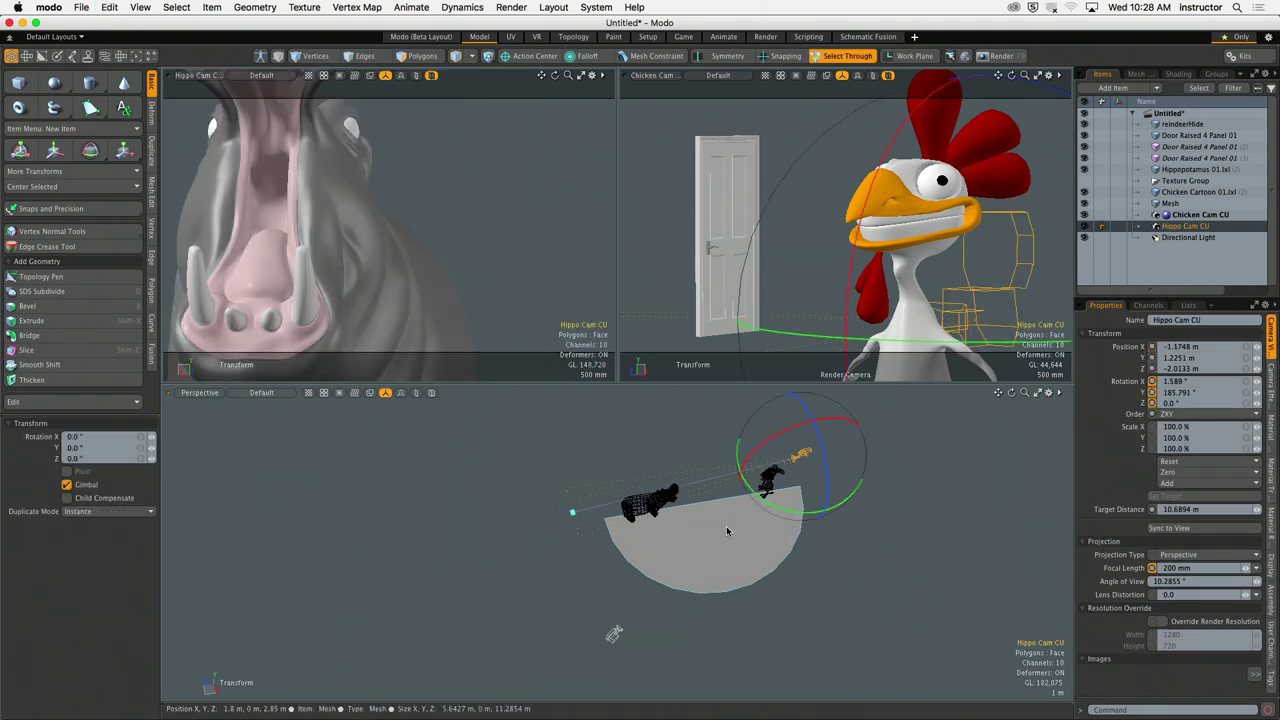
key("super+z")
key("super+z")
key("super+z")
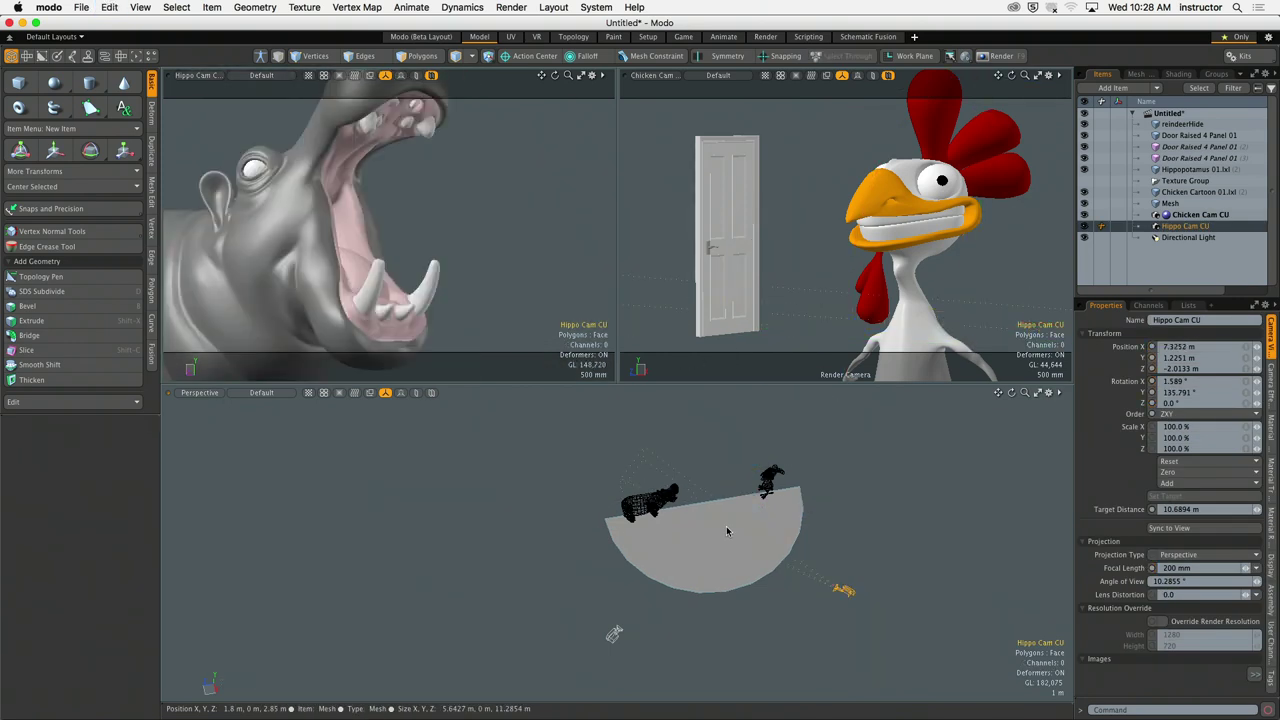
left_click(950, 537)
left_click_drag(950, 537, 877, 540, "alt")
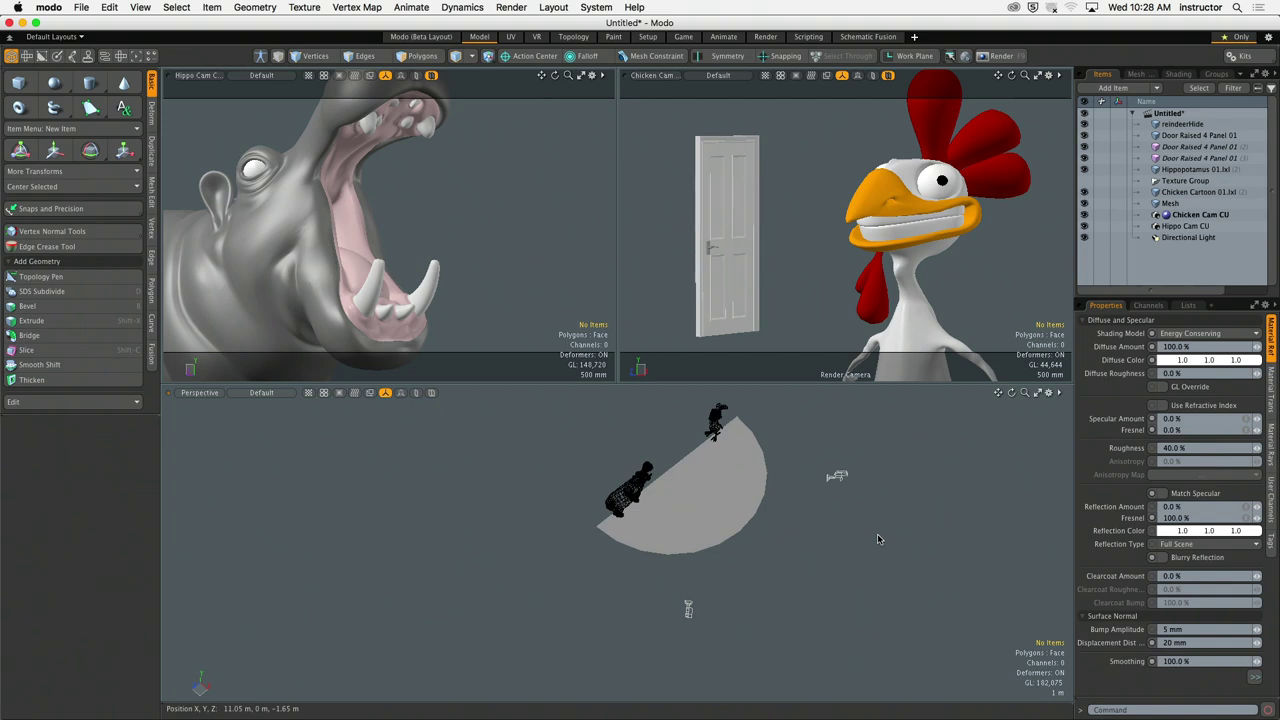
Step: Add a new camera to the scene and rename it Master
left_click_drag(867, 419, 968, 371, "alt")
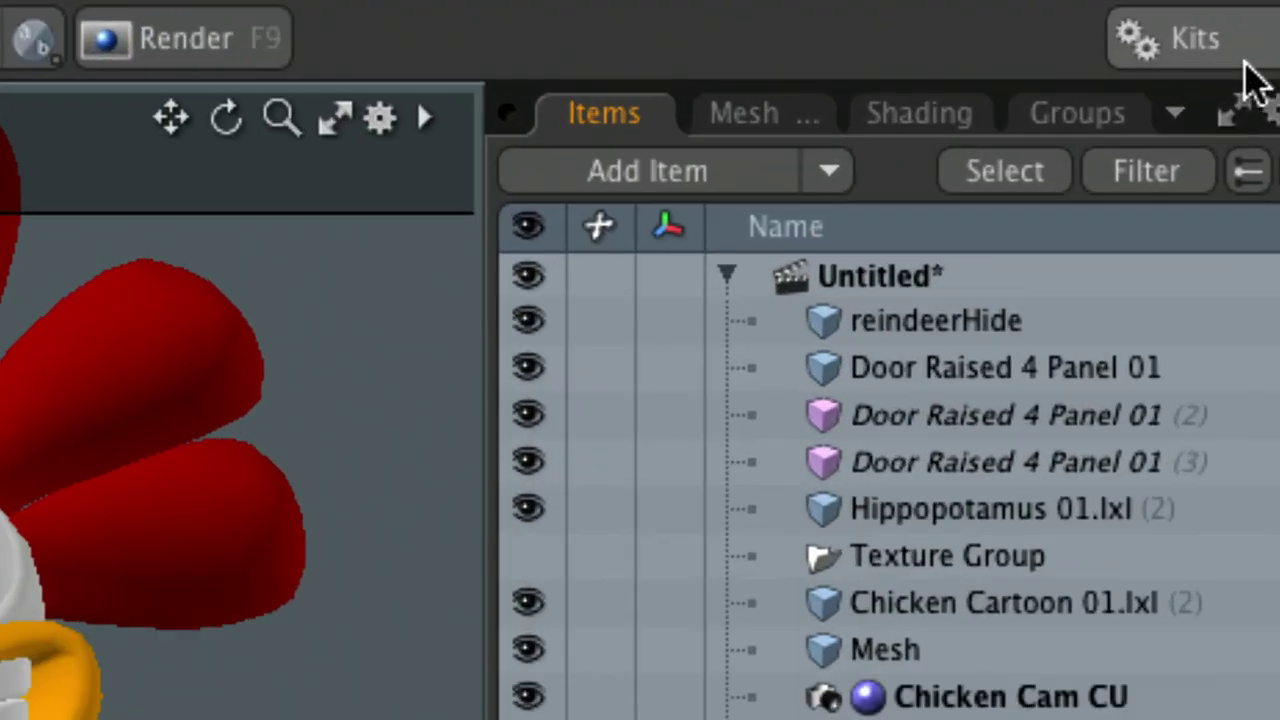
left_click(831, 174)
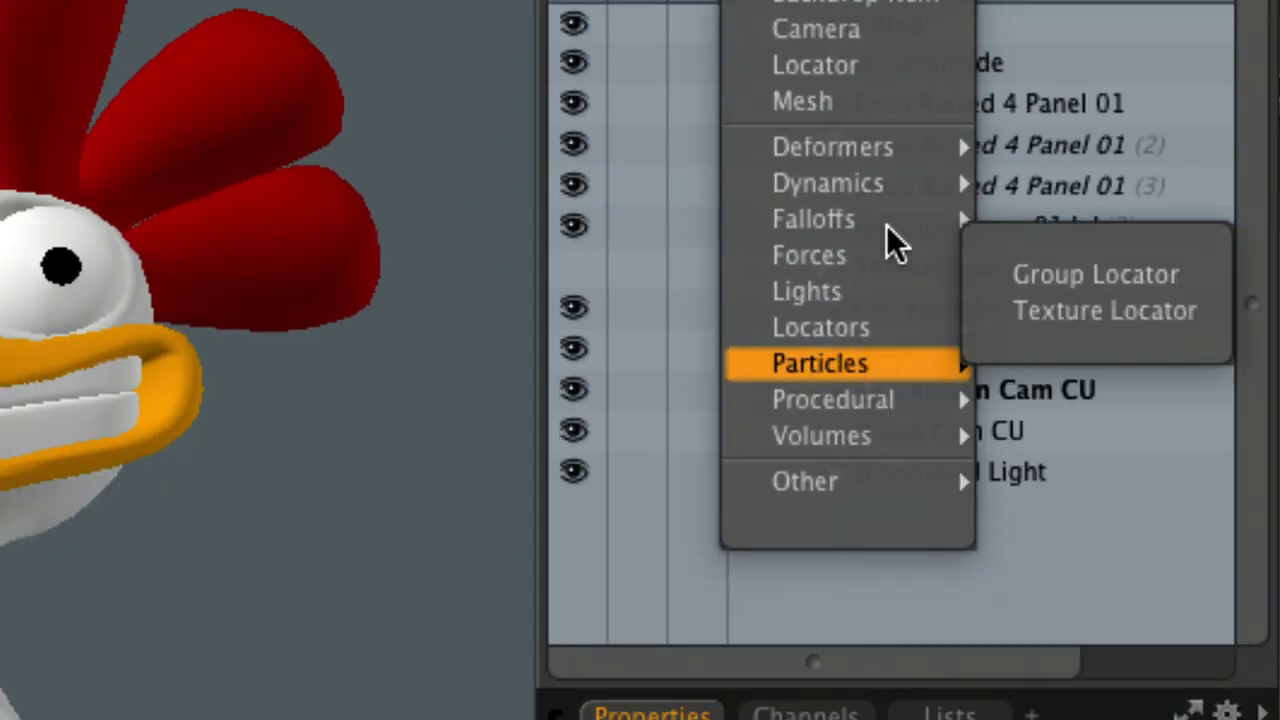
left_click(840, 31)
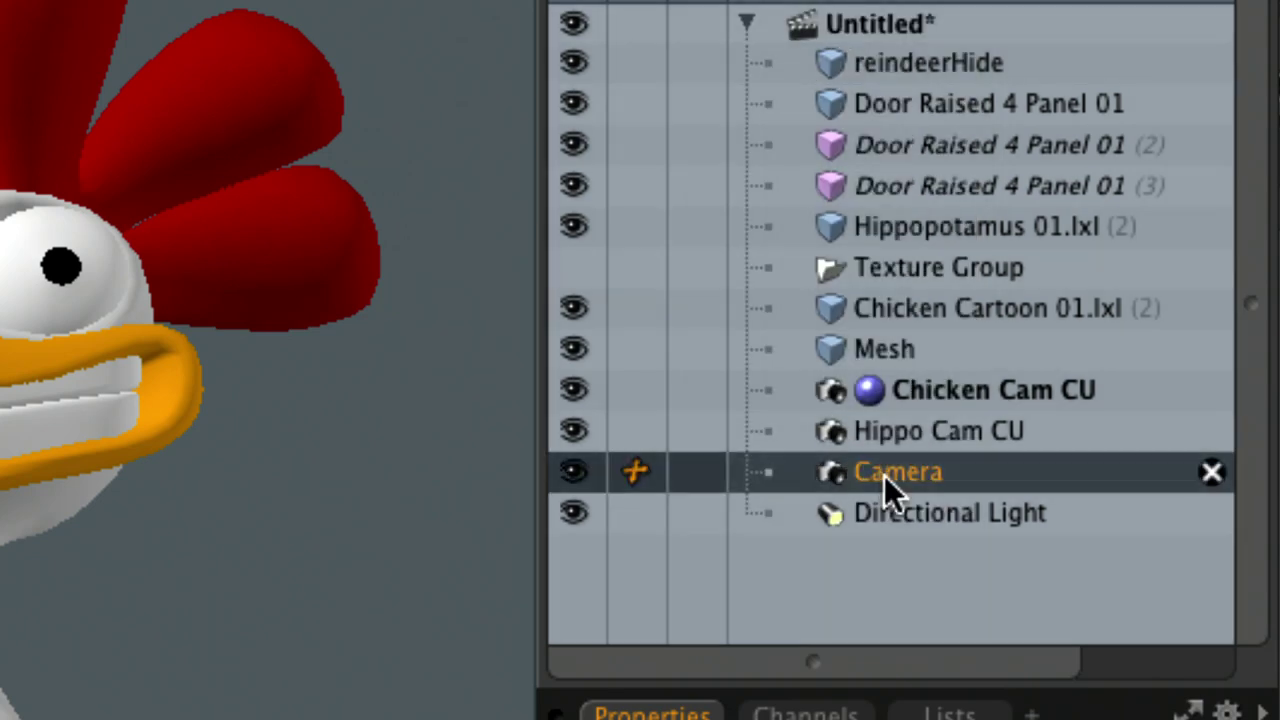
double_click(884, 475)
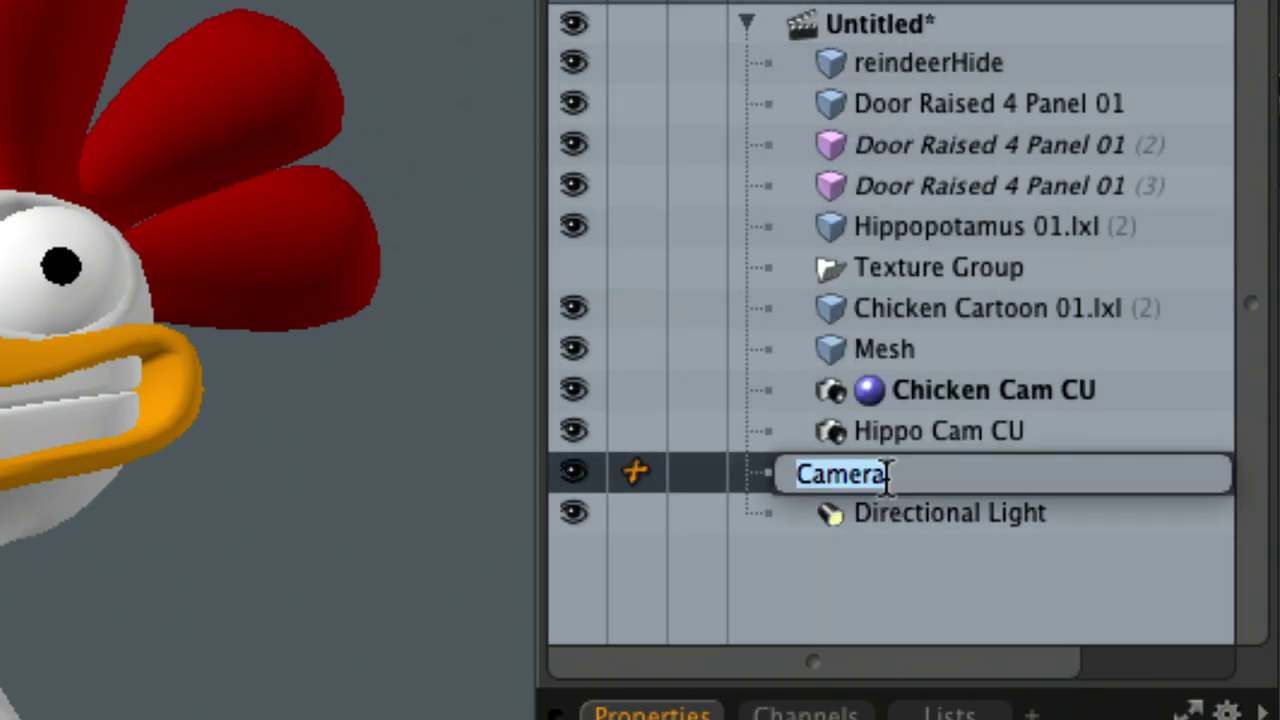
type("Master")
key("Return")
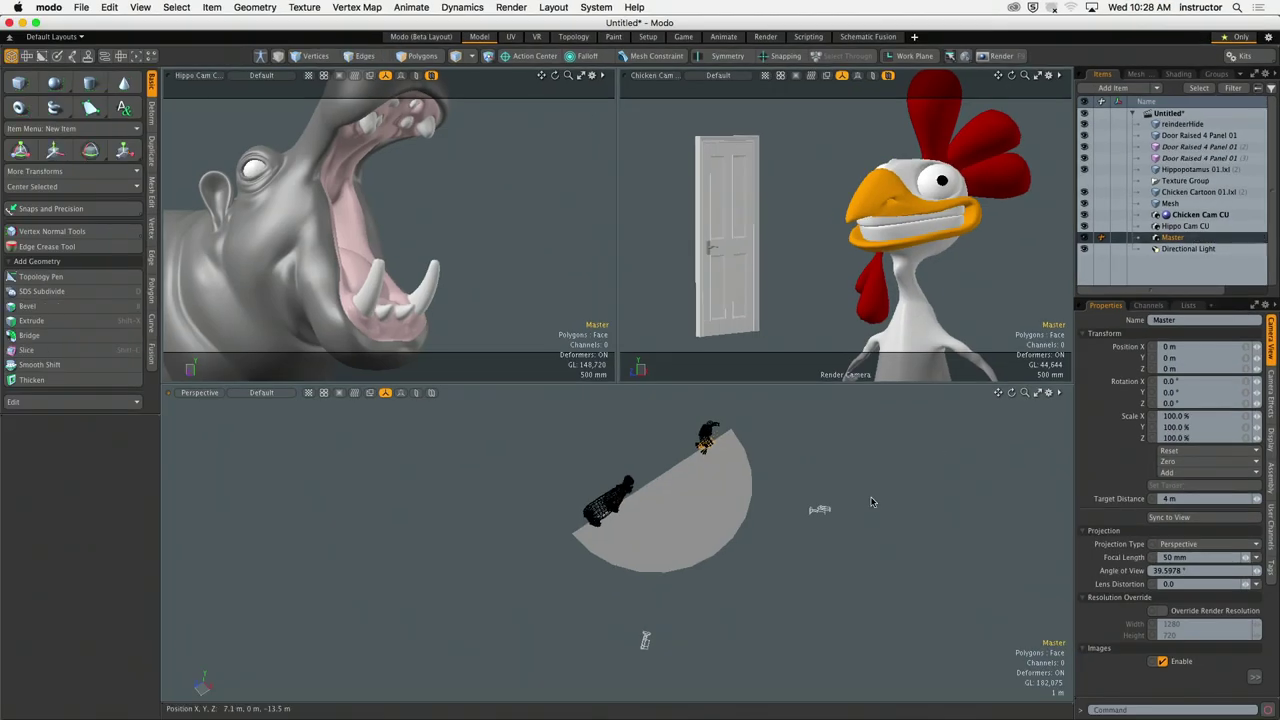
Step: Move the Master camera to 7 m on X and rotate it to 94.2° on Y
left_click_drag(871, 502, 748, 527, "alt")
key("w")
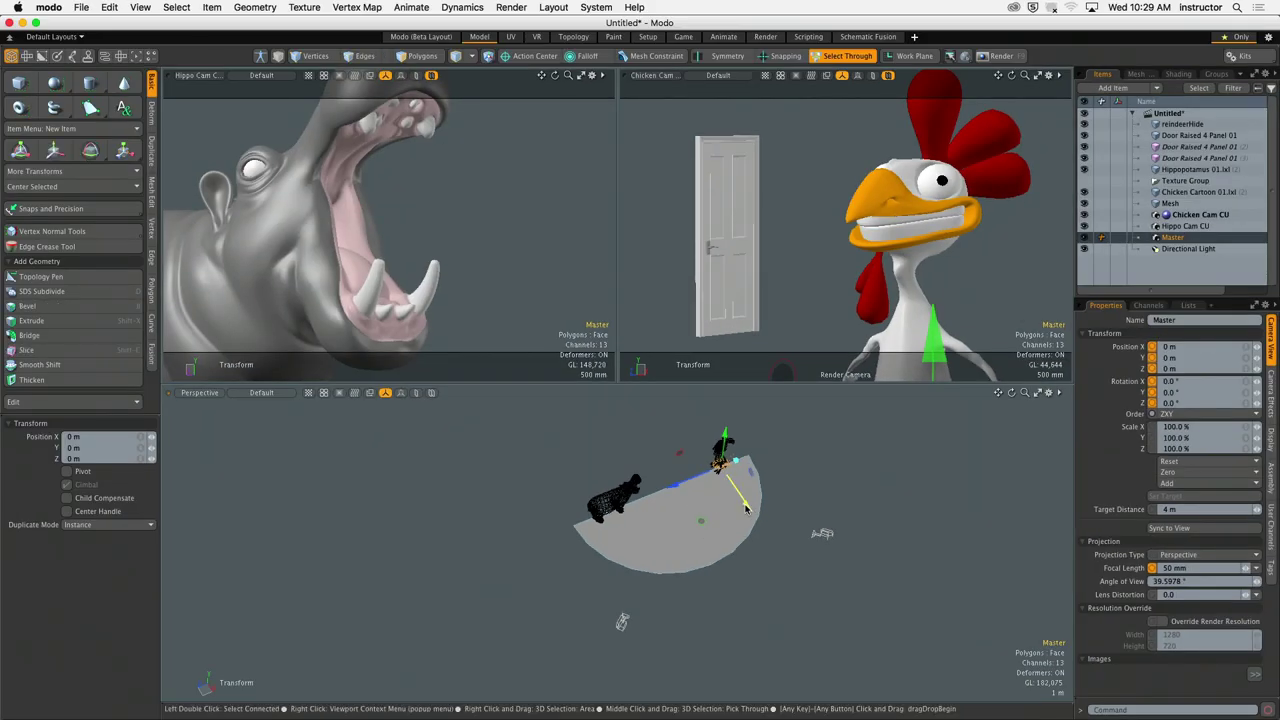
left_click_drag(745, 505, 872, 584)
key("e")
Step: Position the Master camera at 2.65 m on Z, raise it to 1.65 m on Y, and pull it back to 7.6 m on X
key("w")
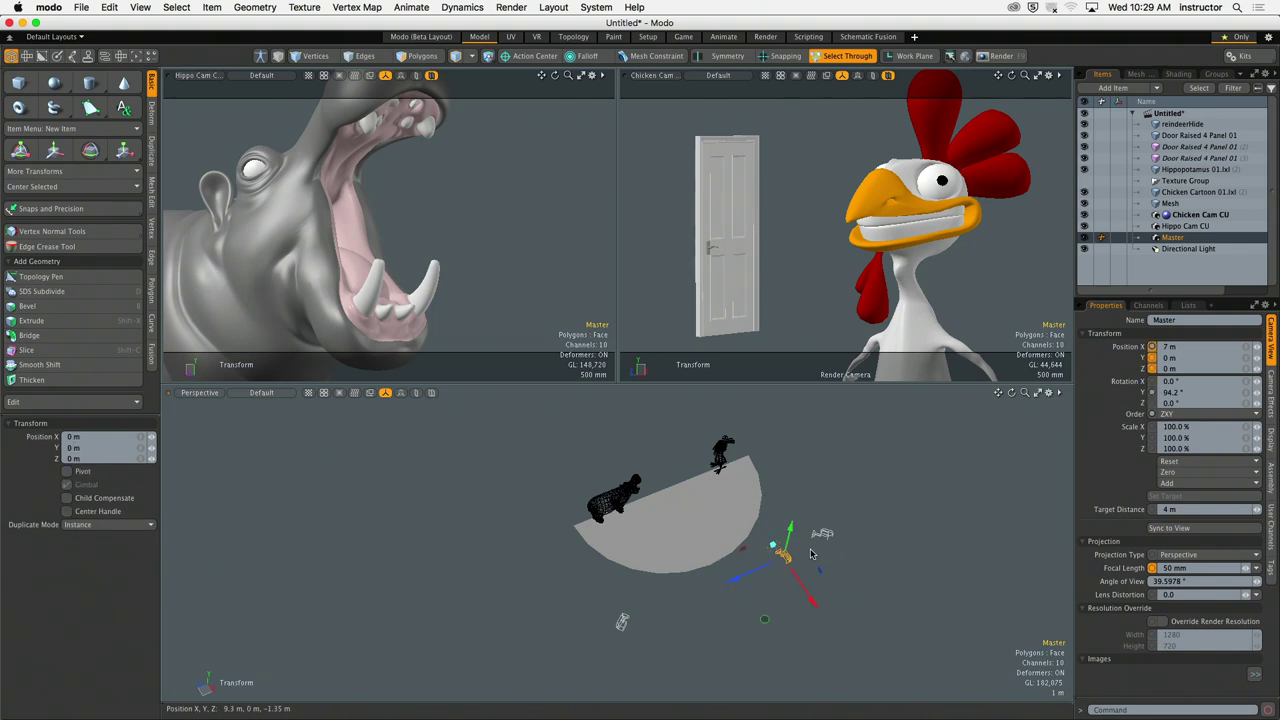
left_click_drag(763, 574, 705, 555)
left_click_drag(743, 488, 744, 458)
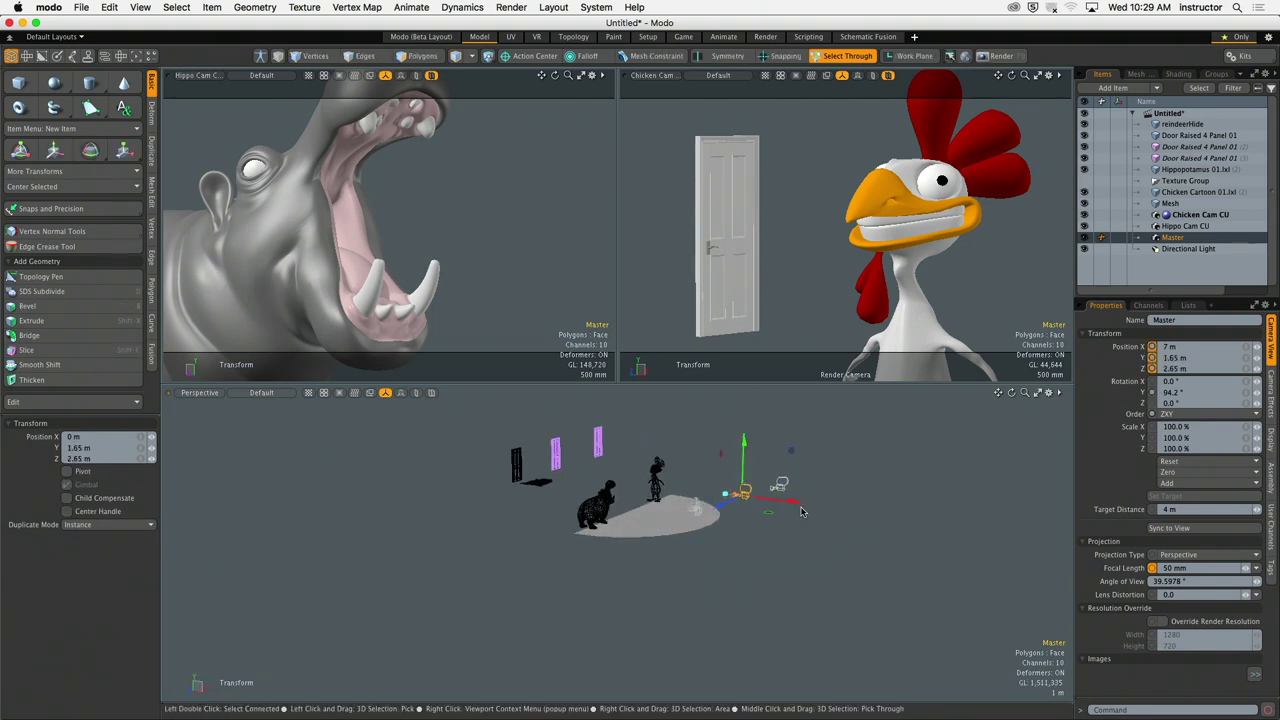
left_click_drag(798, 500, 755, 590)
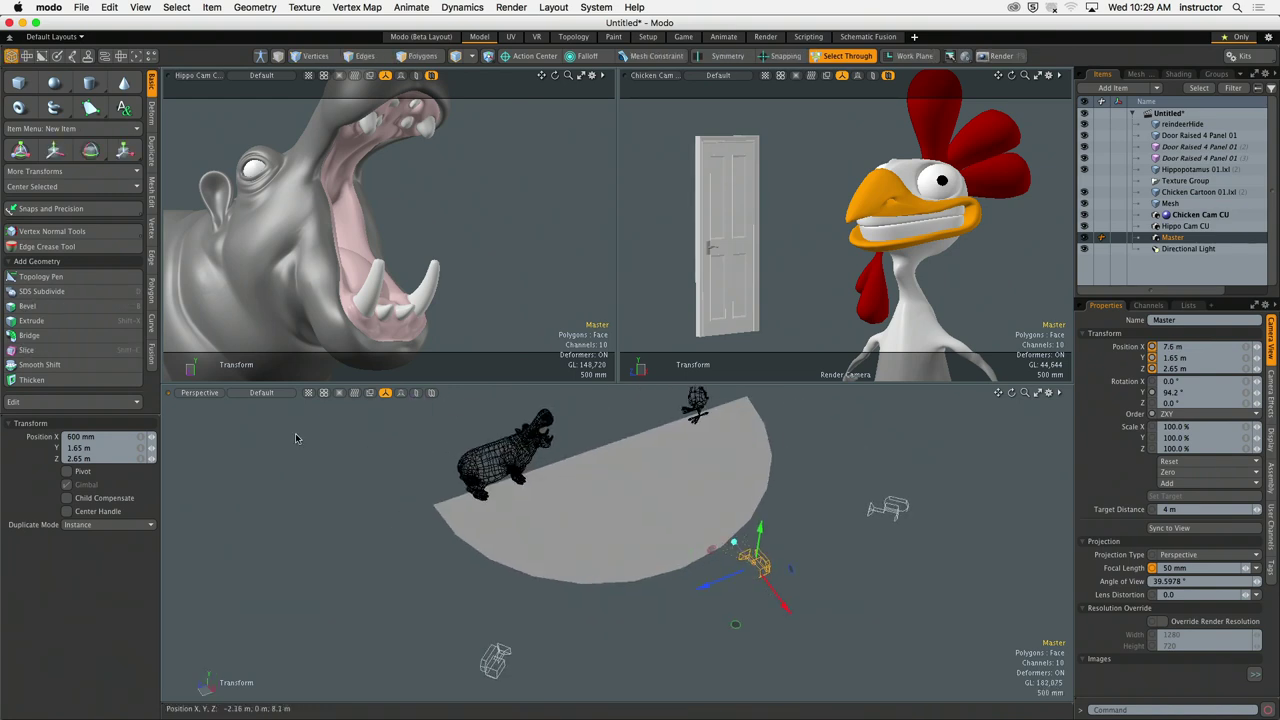
Step: Split the lower perspective viewport into two and set one half to look through the Master camera
left_click(172, 396)
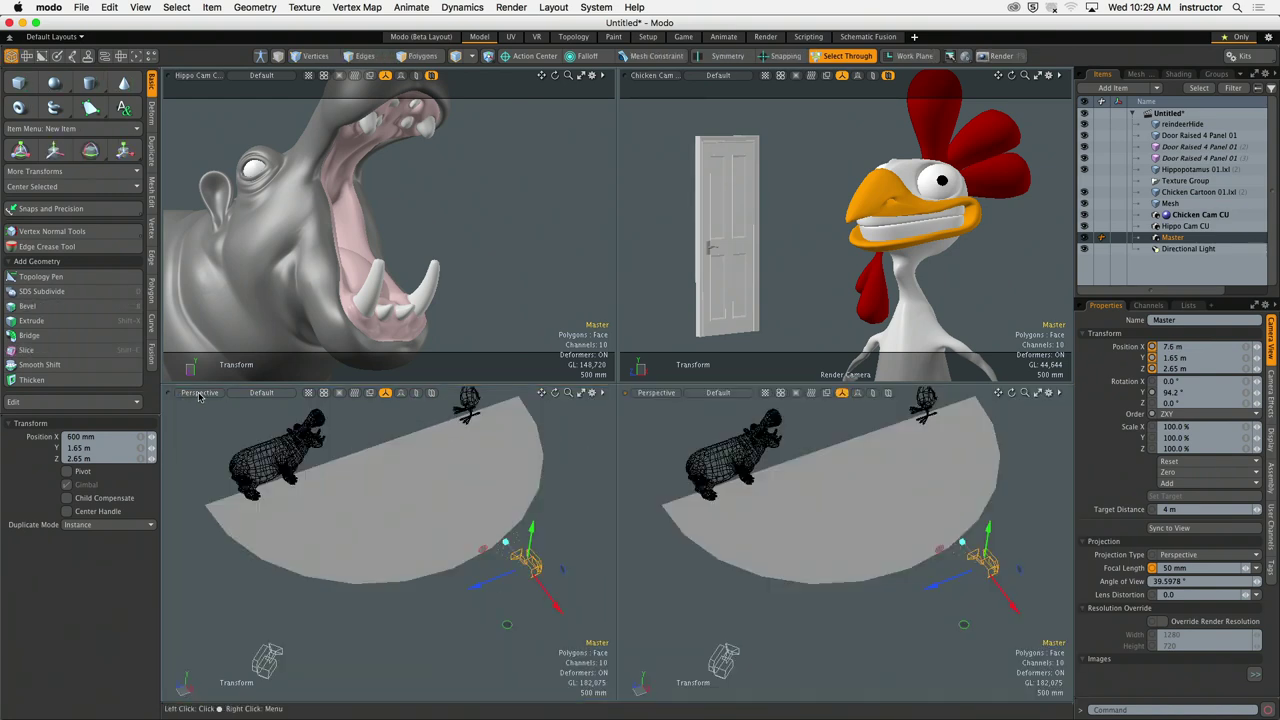
left_click(196, 393)
mouse_move(196, 404)
left_click(250, 444)
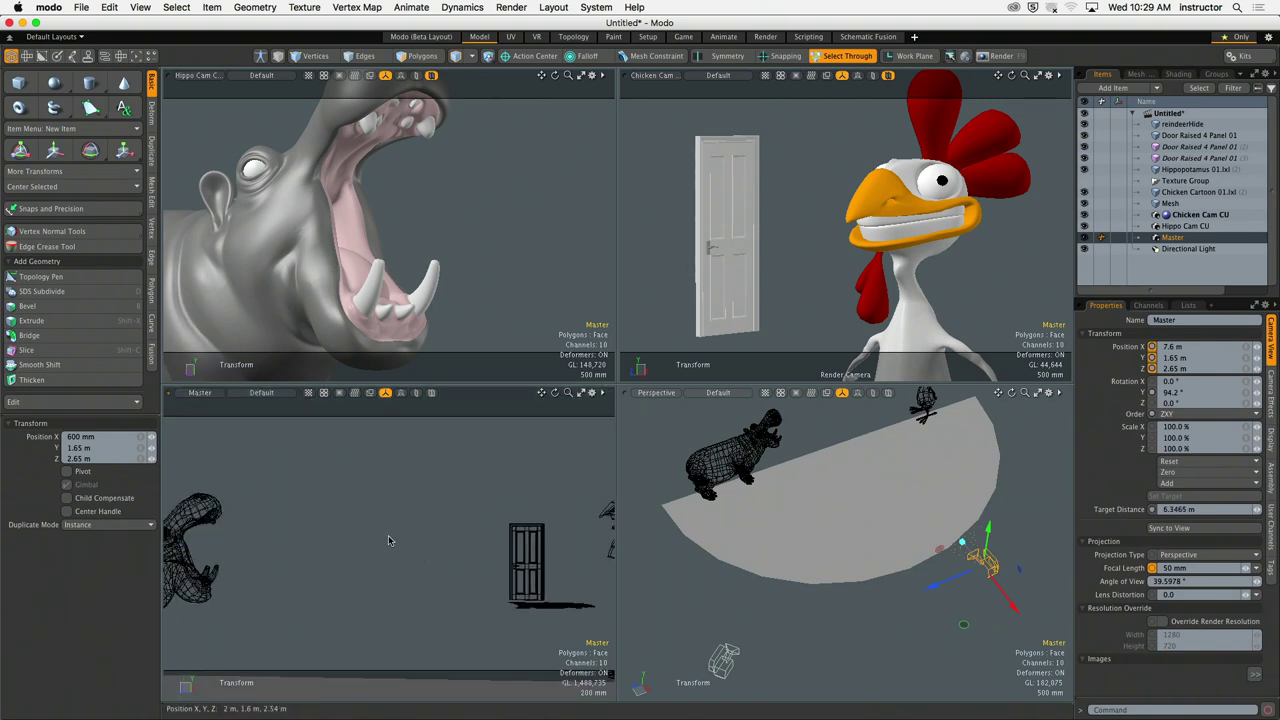
Step: Deselect the camera, reframe the Master view to show both full characters, and display its inactive meshes shaded like the active one
left_click(461, 540)
left_click_drag(294, 538, 411, 535, "ctrl+alt")
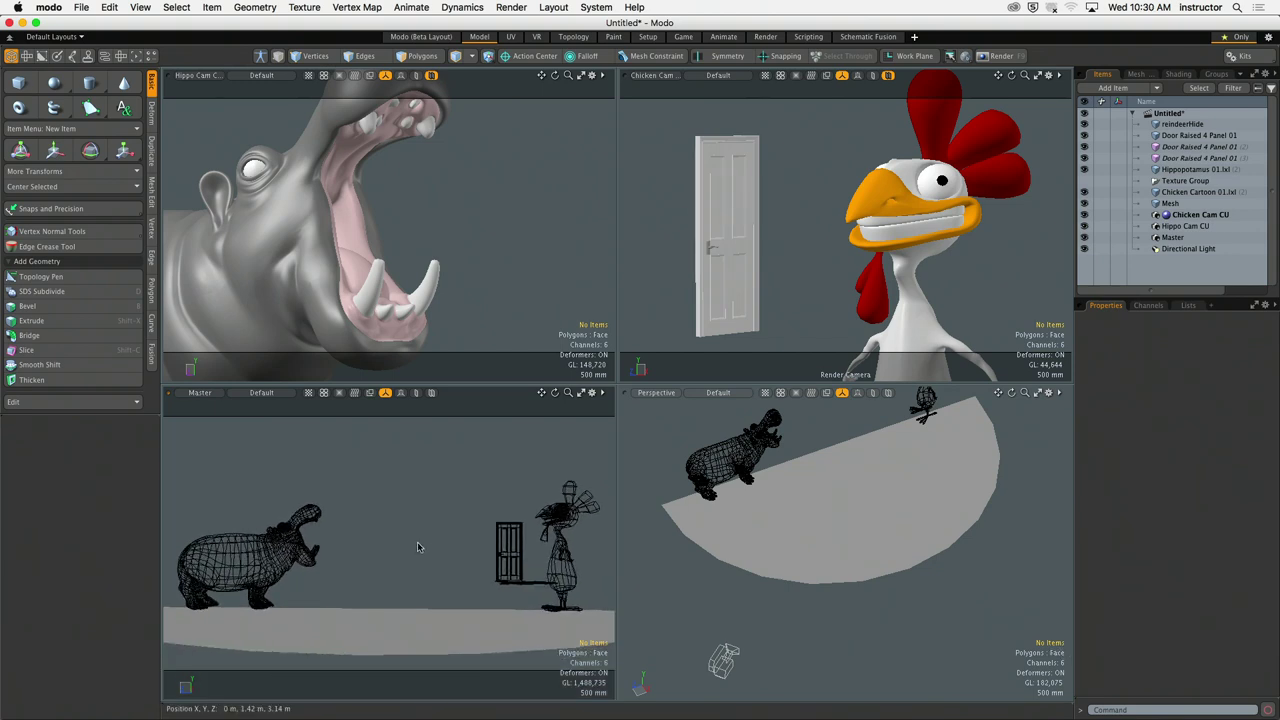
mouse_move(417, 541)
left_mouse_down("alt+shift")
mouse_move(416, 505)
mouse_move(409, 548)
left_mouse_up("alt+shift")
left_click_drag(404, 547, 404, 548, "alt")
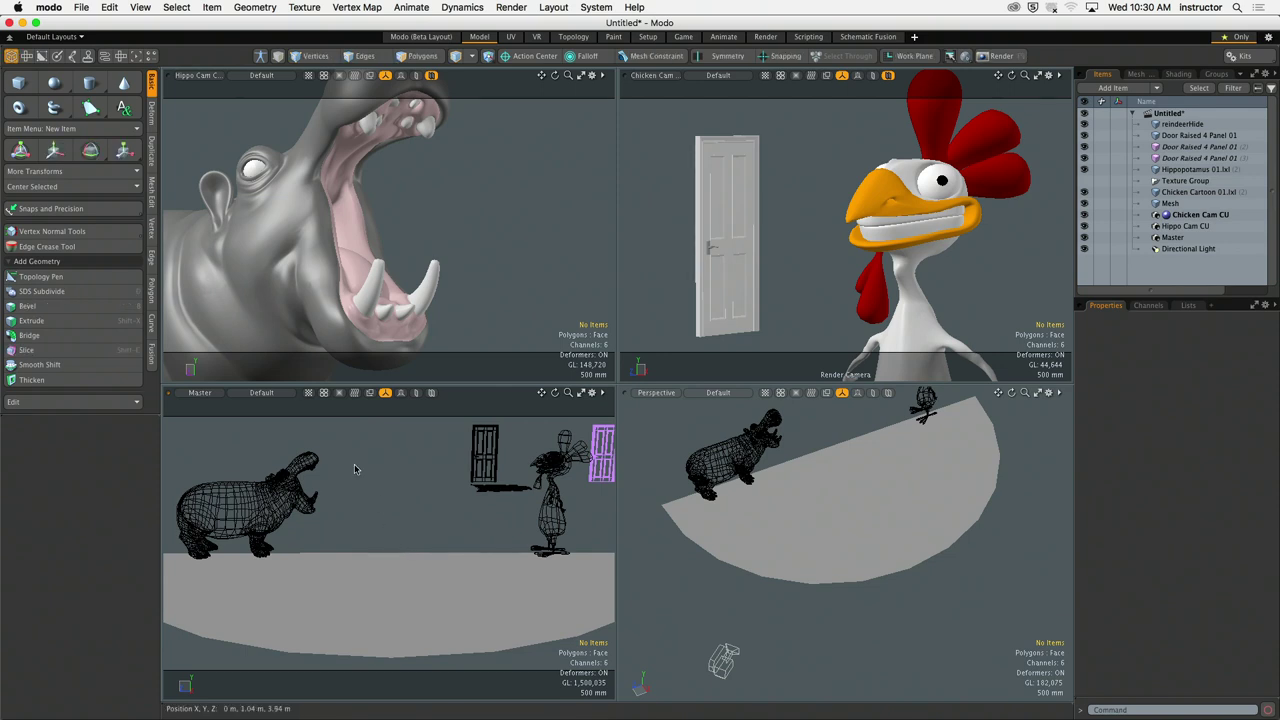
key("o")
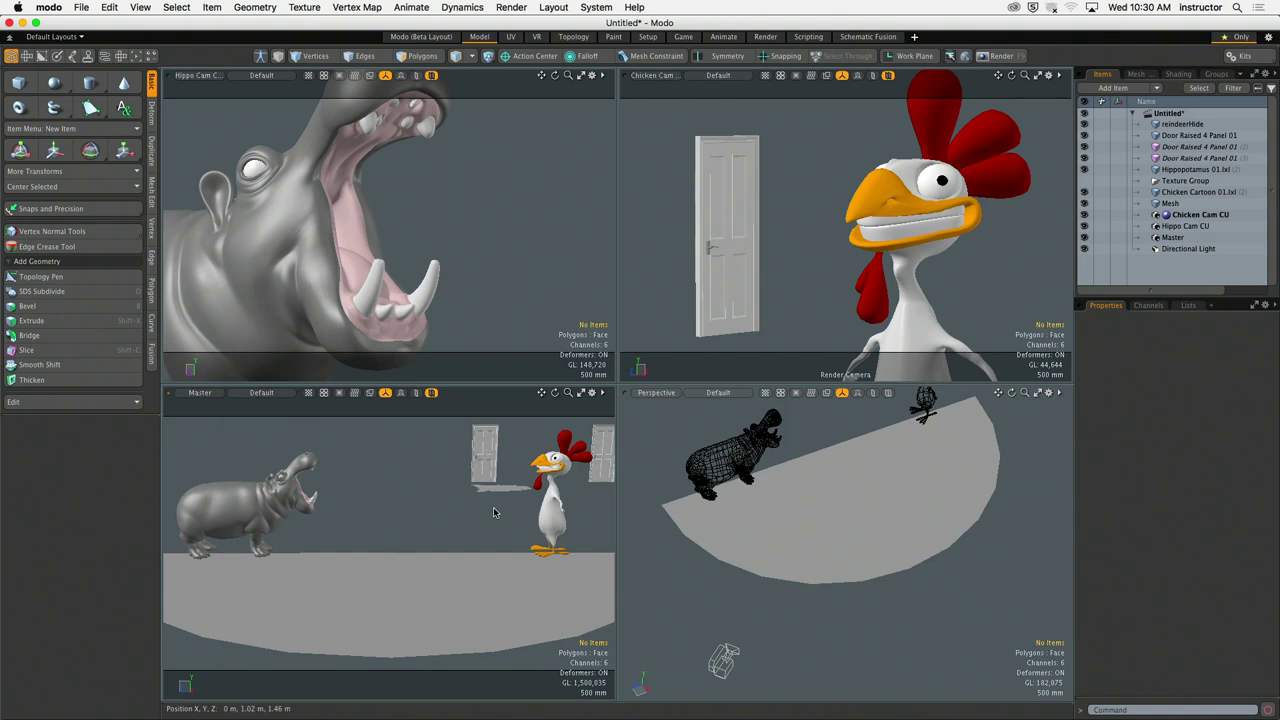
Step: Select the half-disc mesh and reveal the hidden floor and wall polygons around the characters
left_click(876, 432)
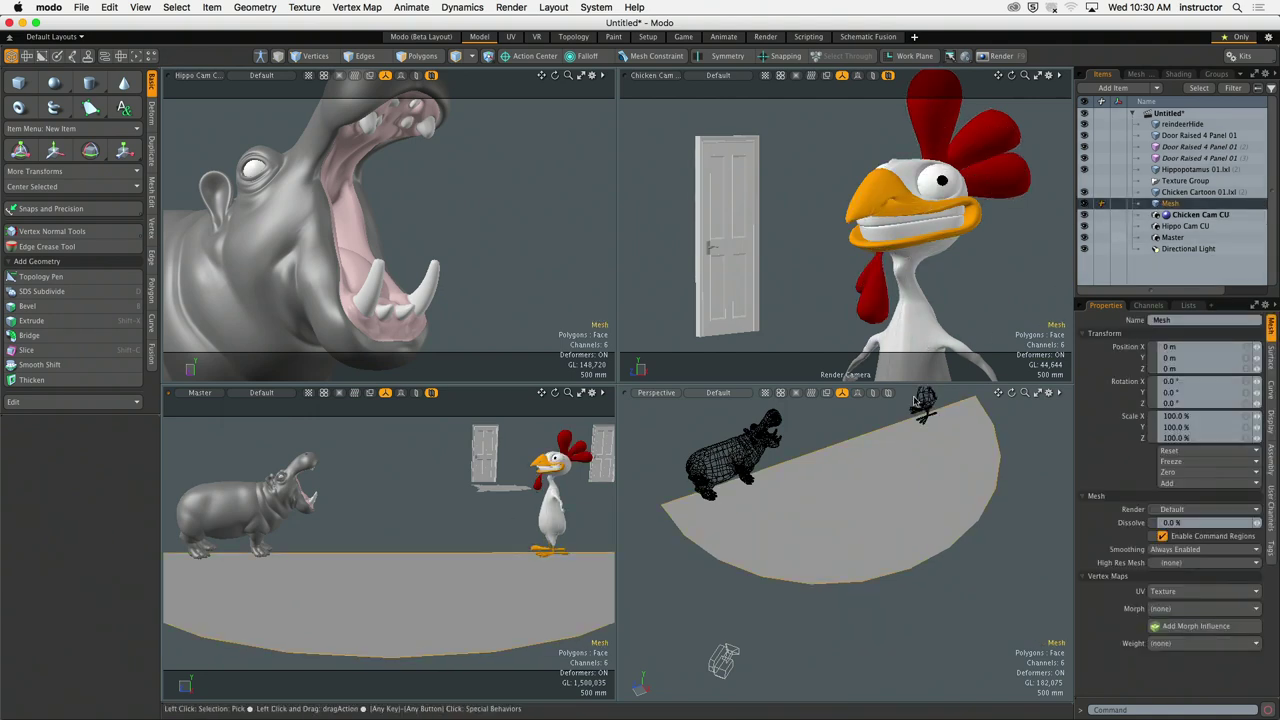
key("3")
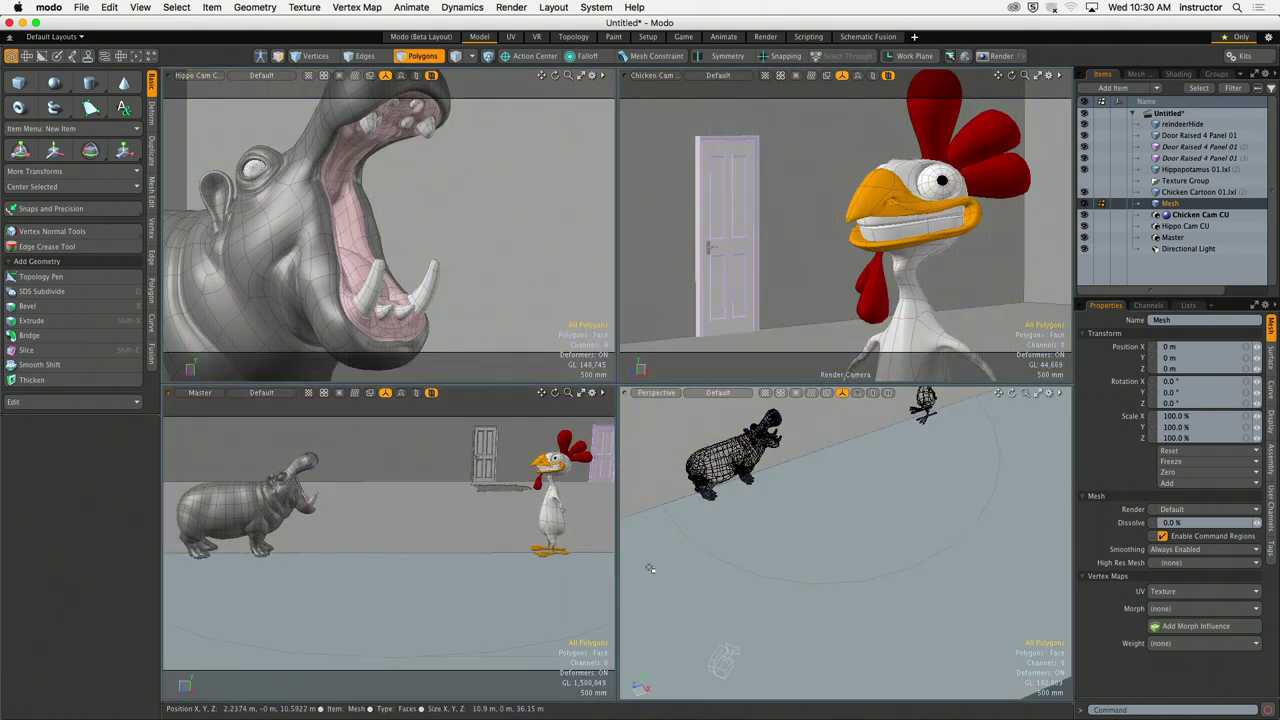
key("1")
Step: Turn off the wireframe overlay for active meshes in the Master view and pan to reframe the characters
key("o")
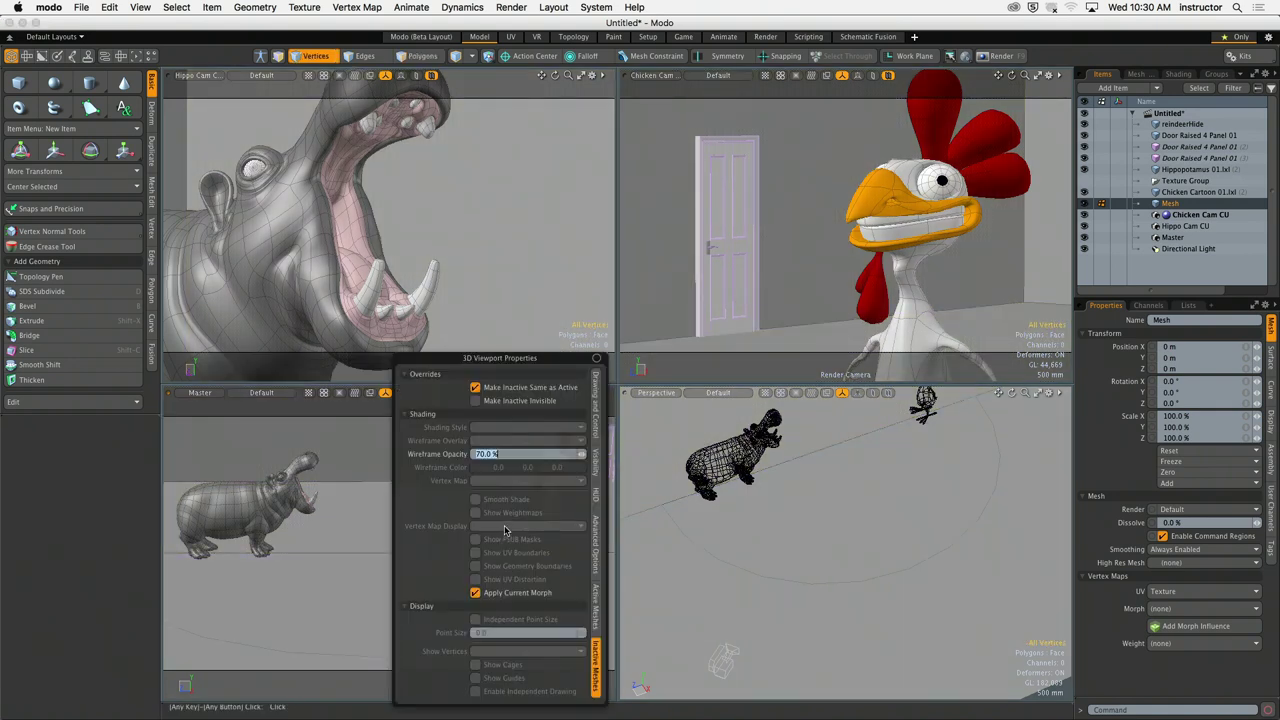
left_click(596, 603)
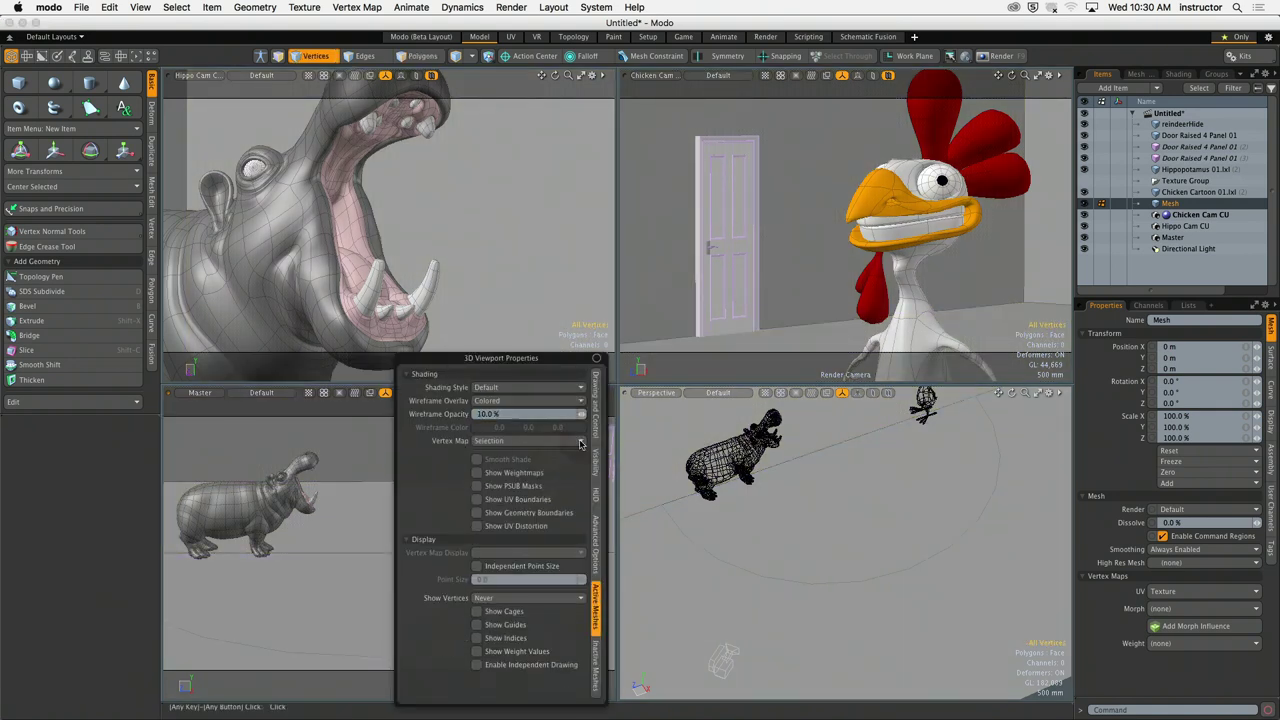
left_click(543, 401)
left_click(546, 388)
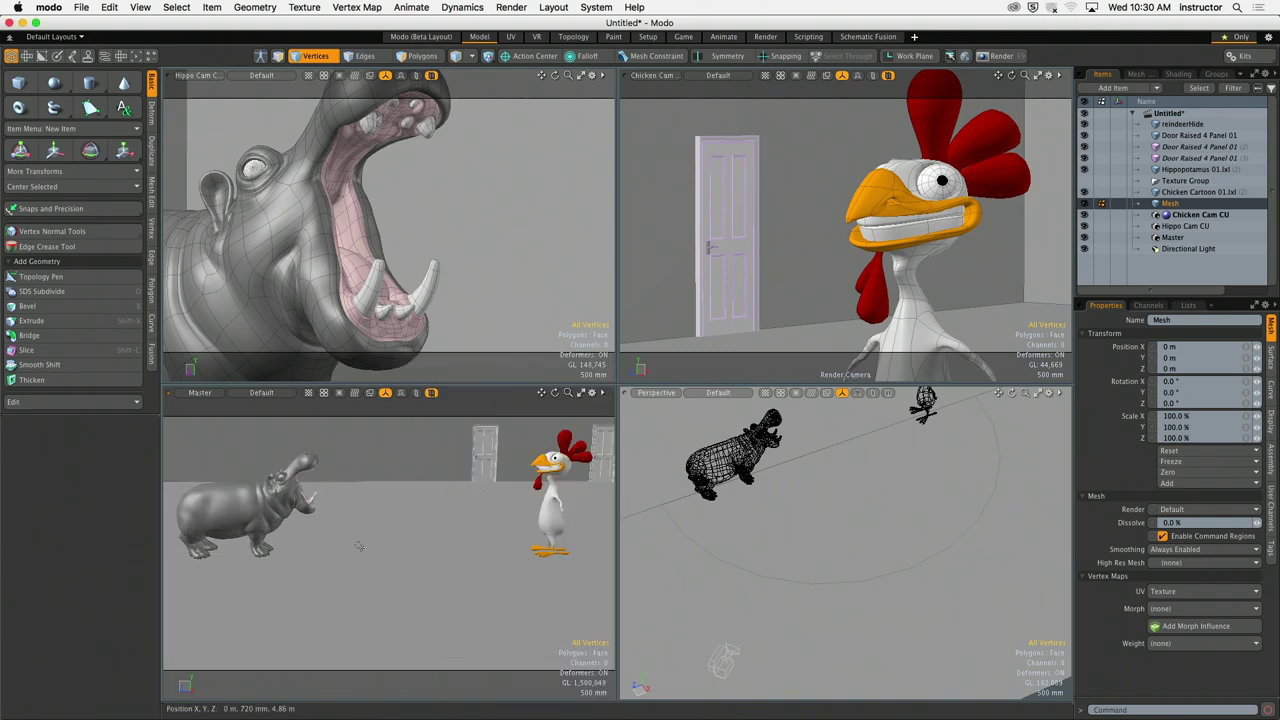
left_click_drag(363, 548, 396, 551, "alt+shift")
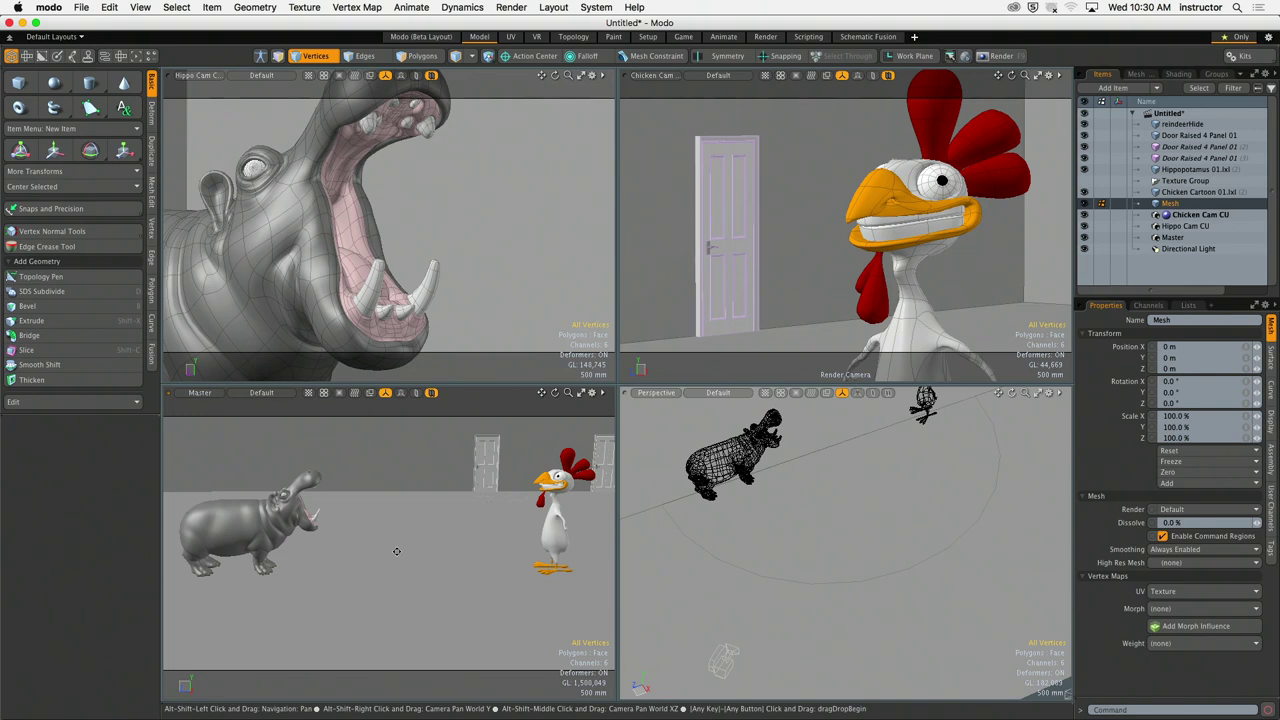
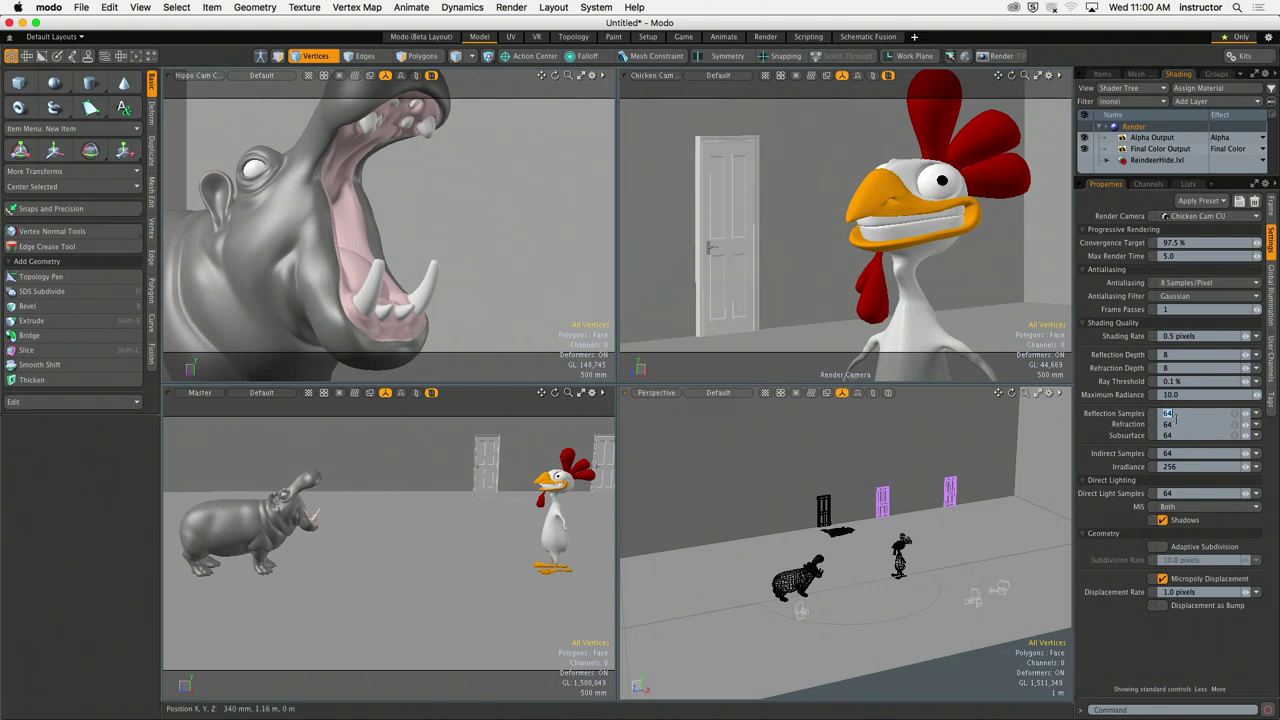
Step: Reposition the Master camera through its own view to about 15.95 m on X, 3.06 m on Y and 3.98 m on Z
left_click_drag(406, 498, 410, 538, "alt")
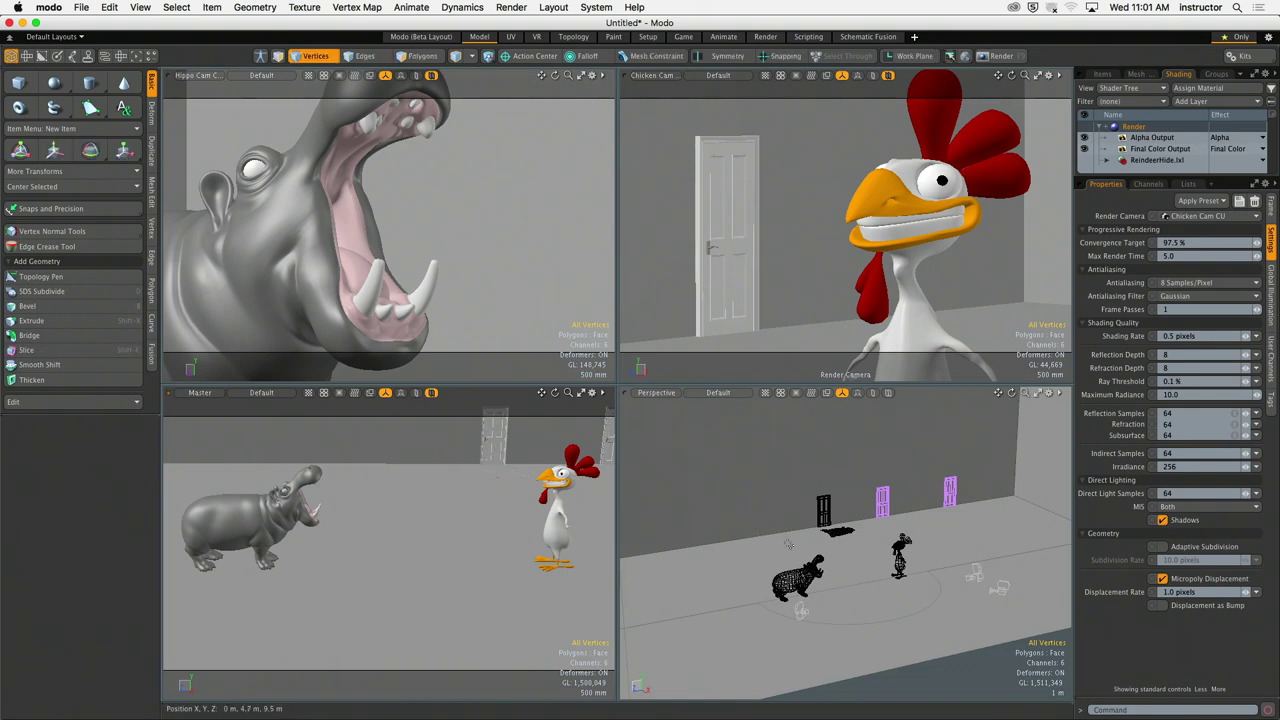
left_click_drag(748, 531, 713, 585, "alt")
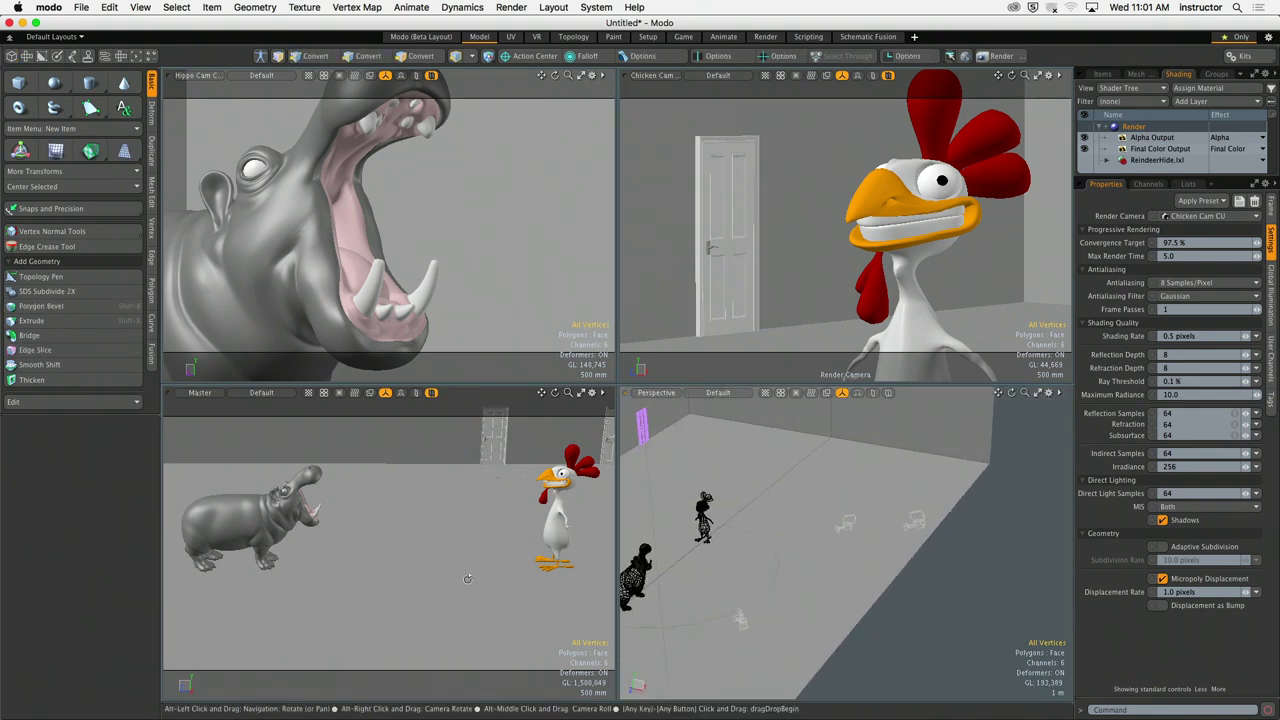
left_click_drag(468, 585, 344, 554, "alt")
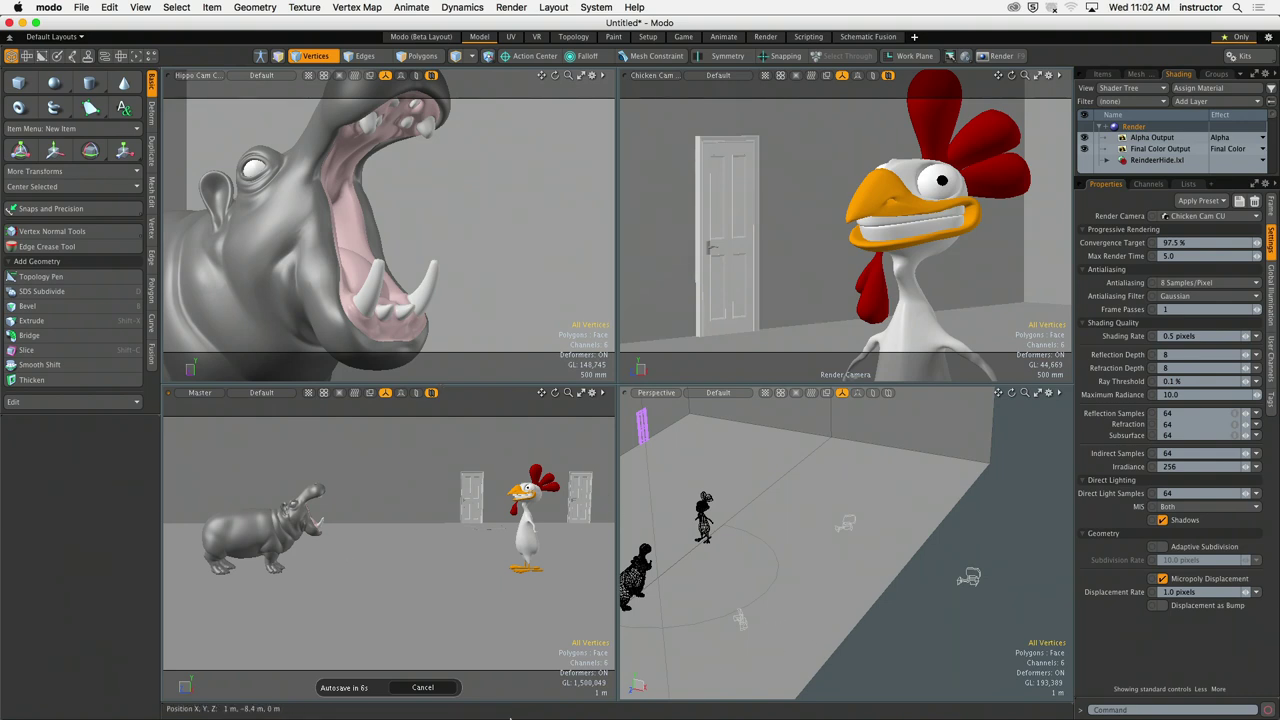
left_click_drag(840, 530, 886, 597, "alt+shift")
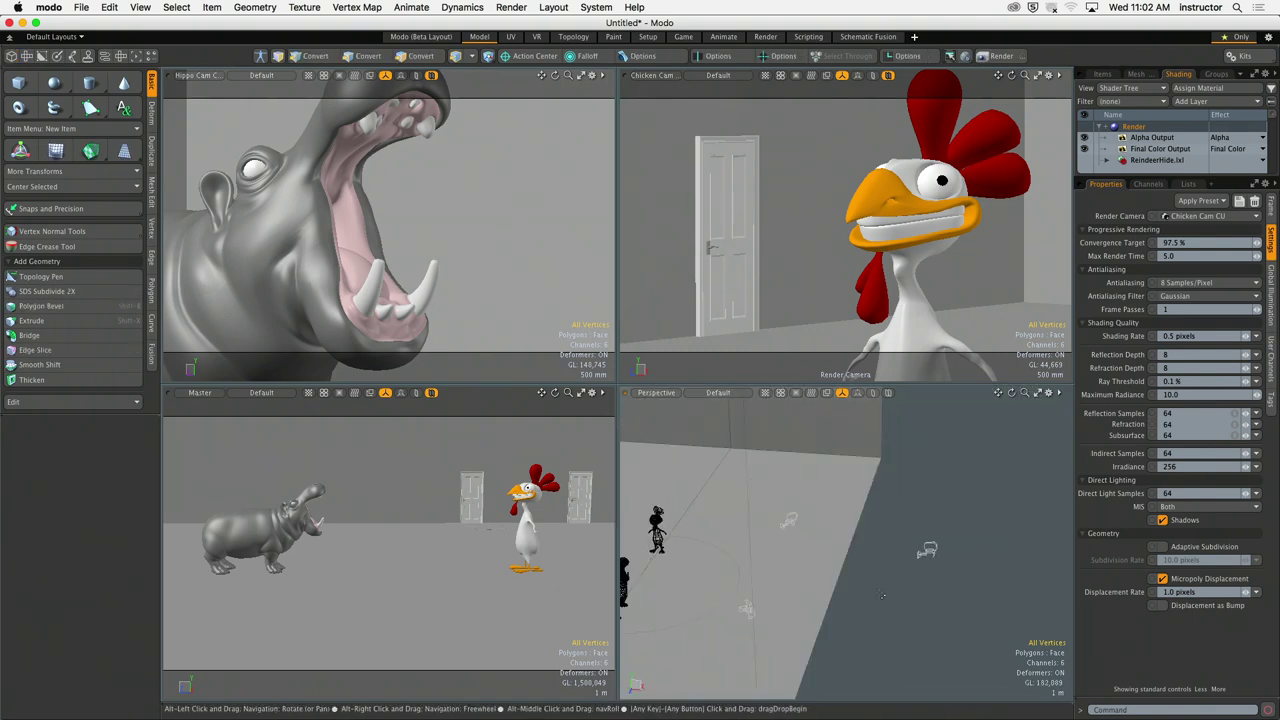
Step: Tilt the Master camera to -9.8079° on X, try moving it 400 mm along Z, undo that move, and drop the transform tool
left_click(927, 550)
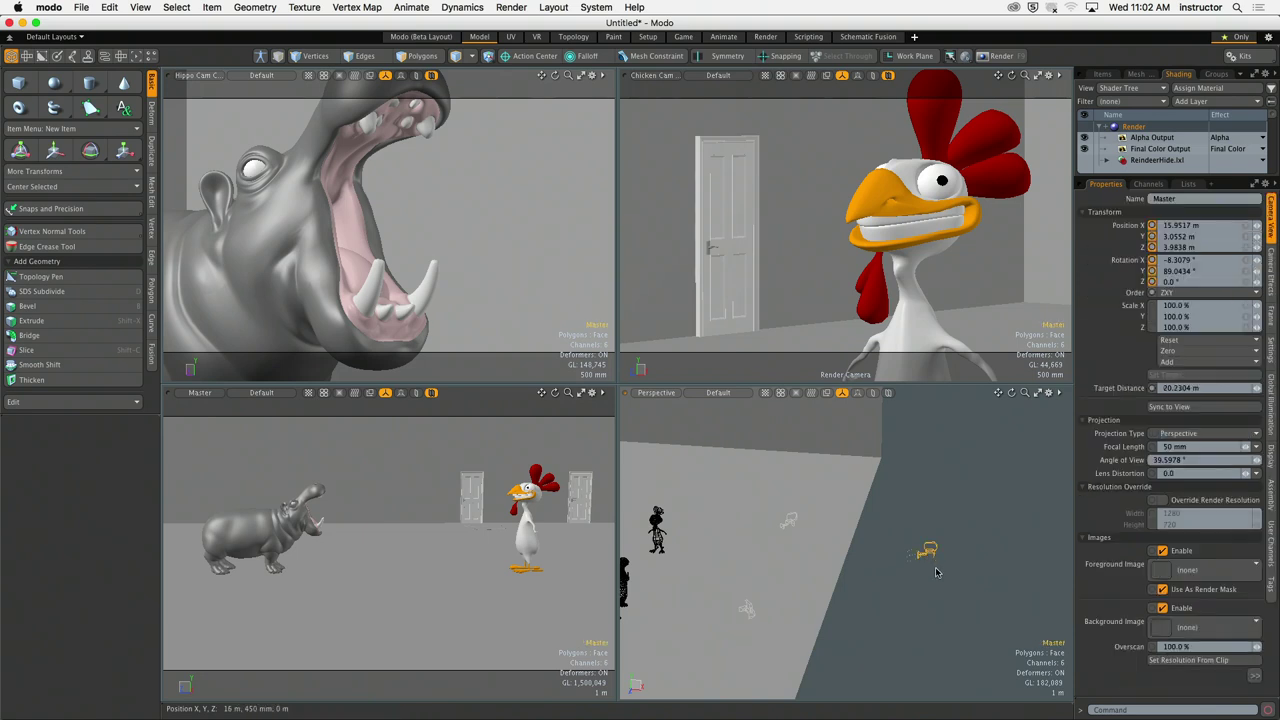
left_click_drag(927, 550, 852, 548, "ctrl+alt")
key("y")
left_click_drag(745, 566, 758, 562)
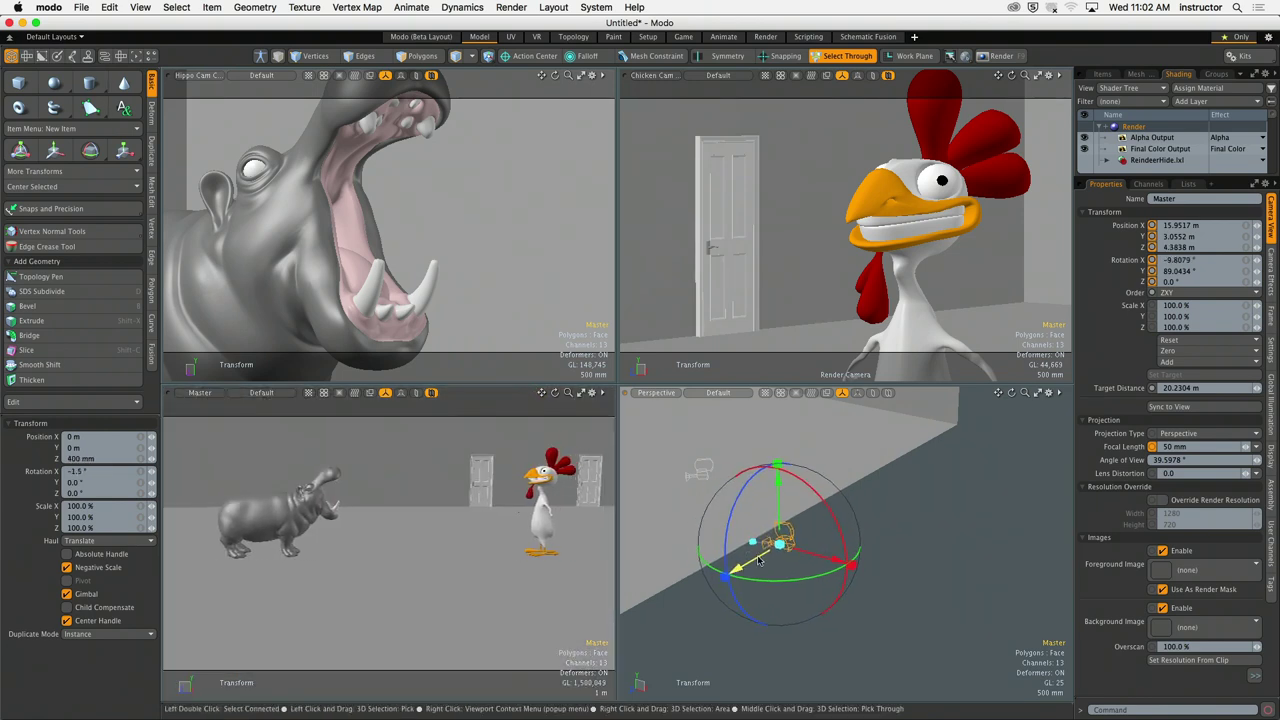
key("super+z")
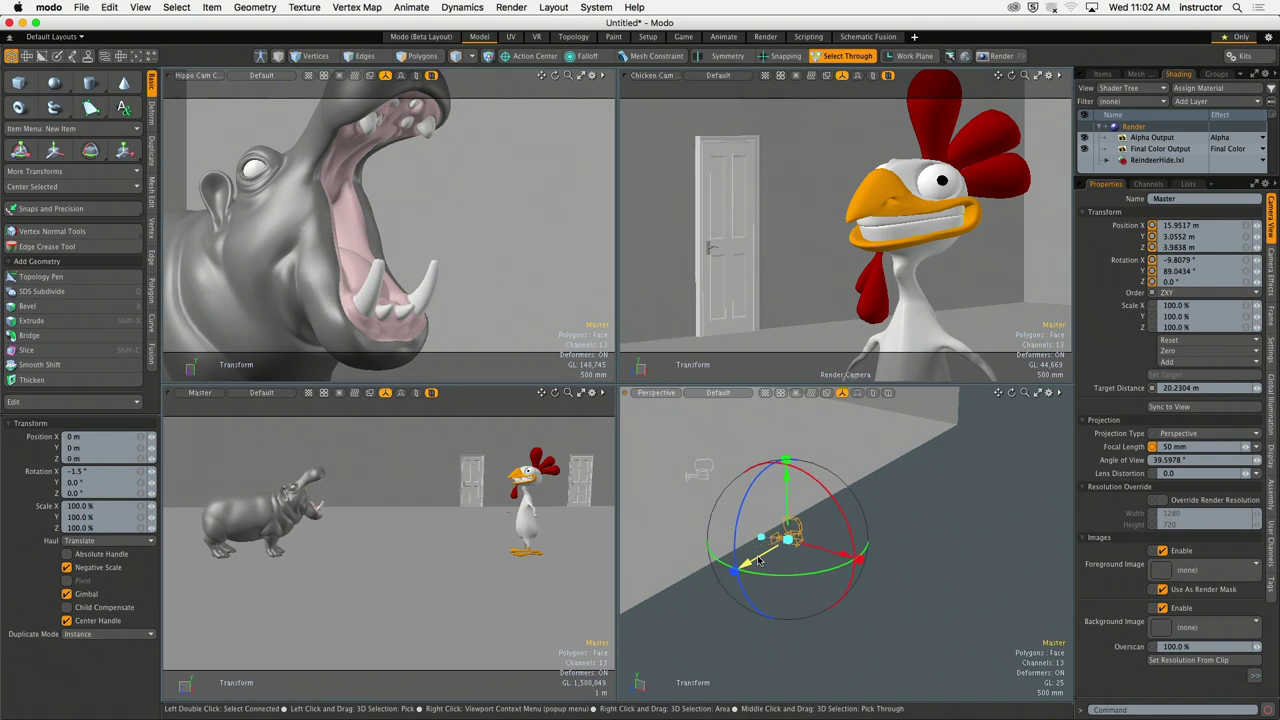
key("q")
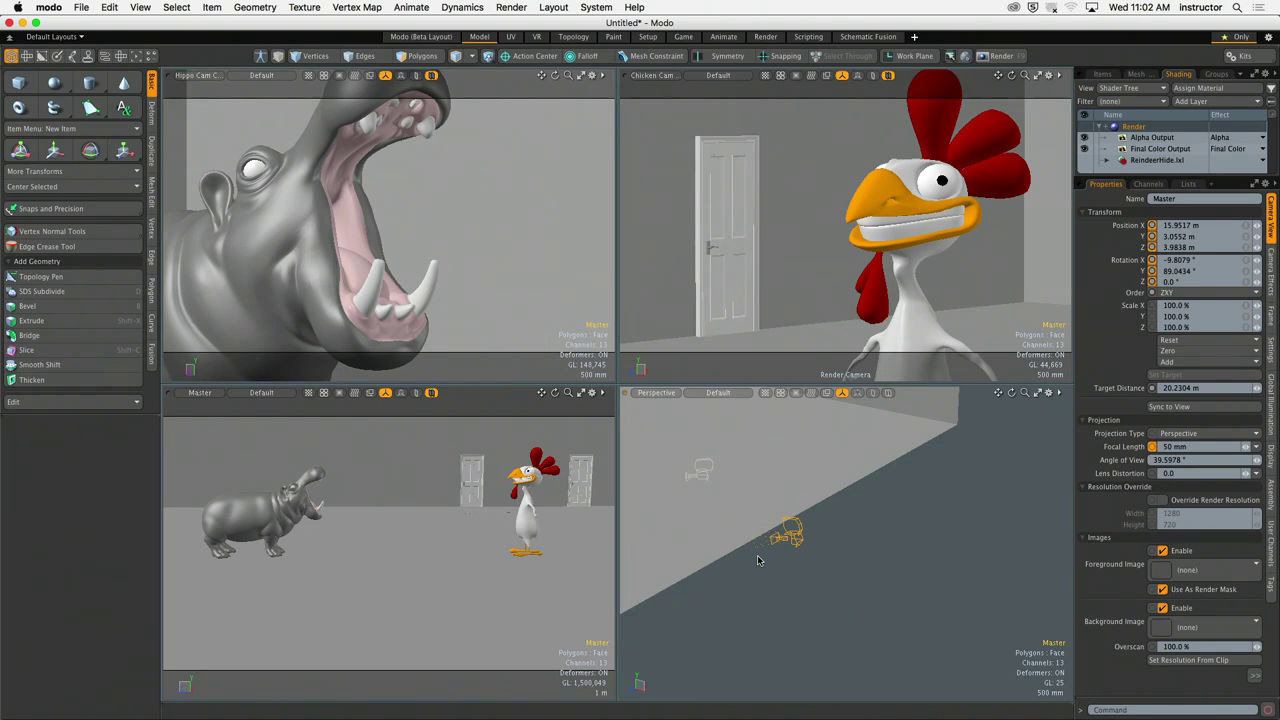
Step: Zero all transforms of the Master camera
left_click_drag(854, 580, 885, 573, "alt")
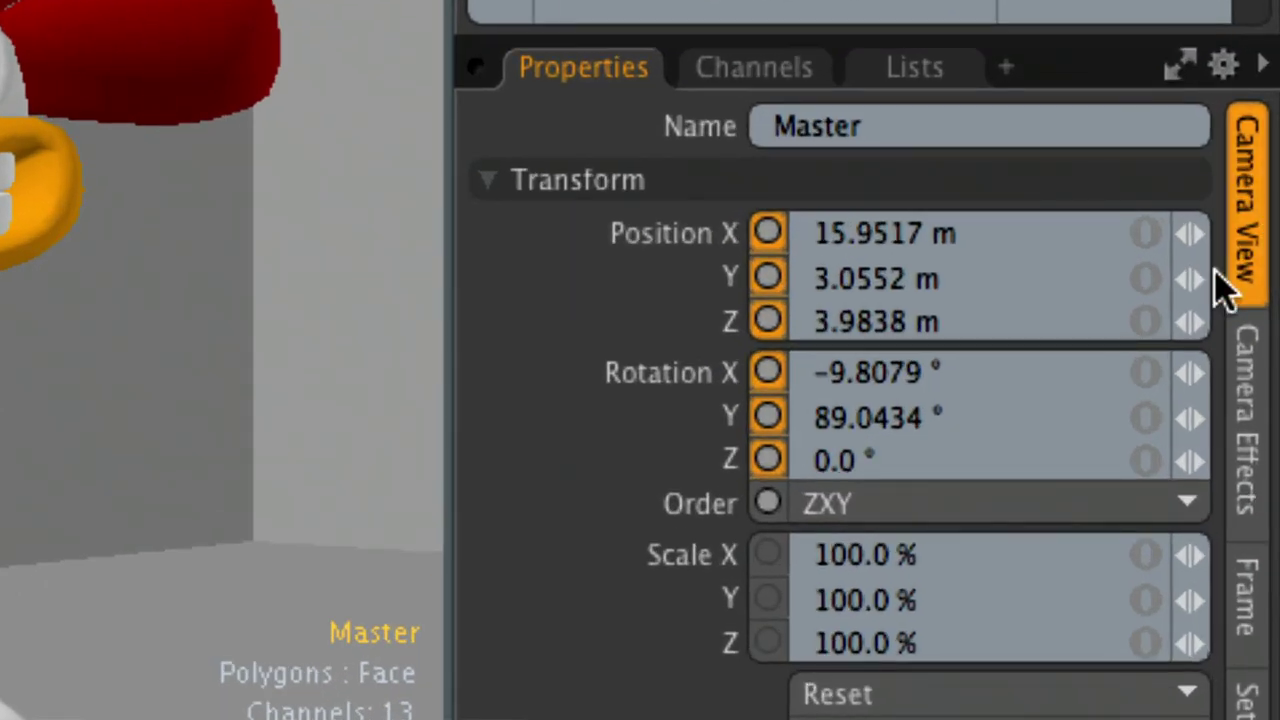
left_click(1182, 696)
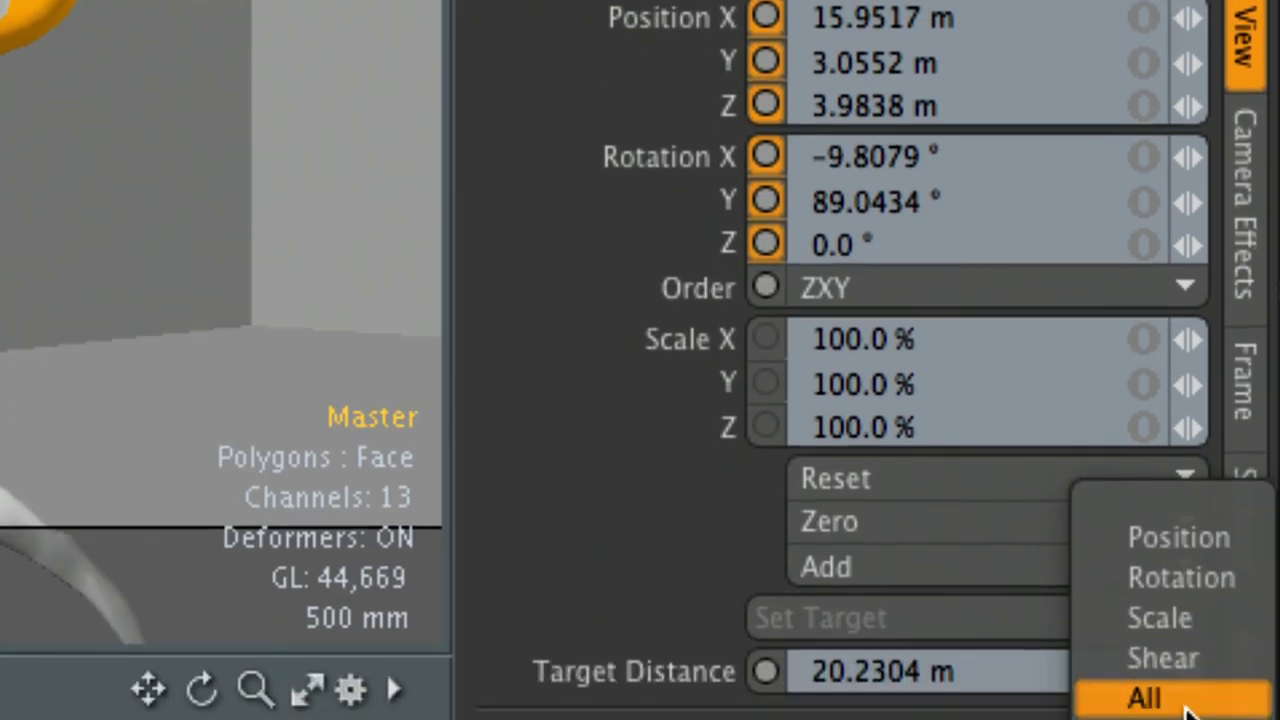
left_click(1180, 700)
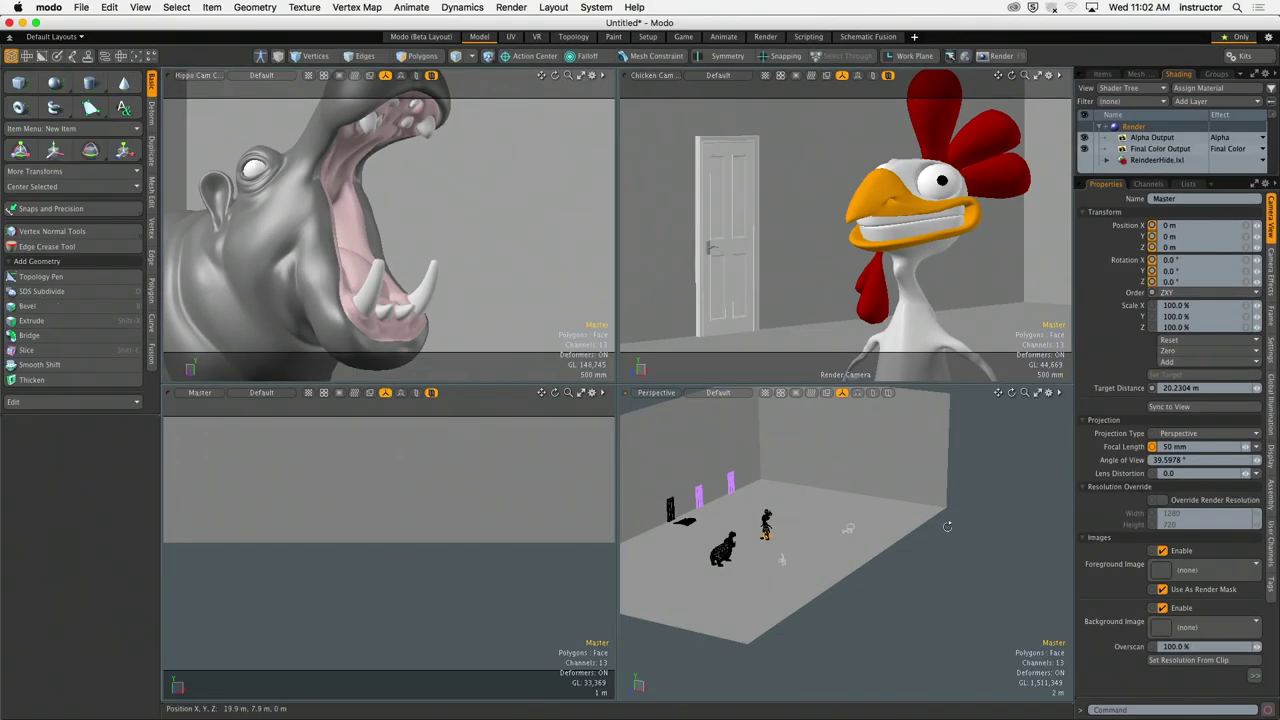
Step: Add a locator at the origin and rename it Master Cam Controller
left_click_drag(880, 525, 856, 489, "ctrl+alt")
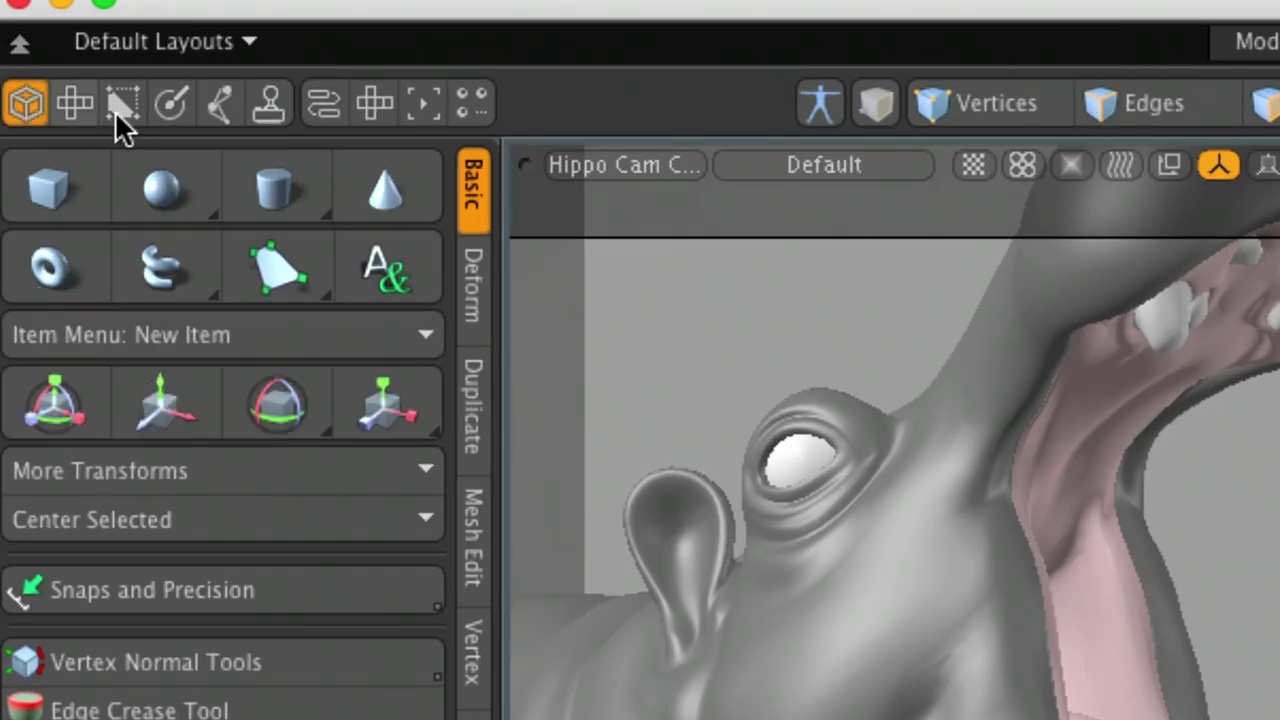
left_click(71, 56)
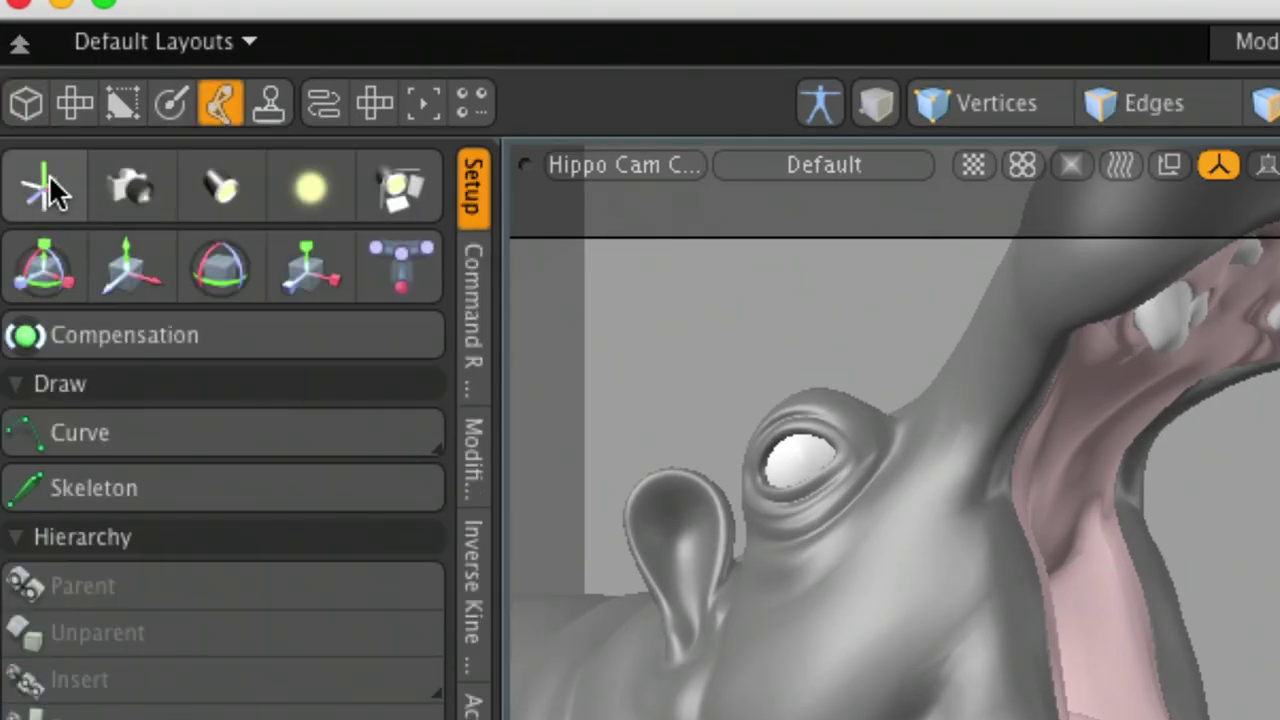
left_click(46, 192)
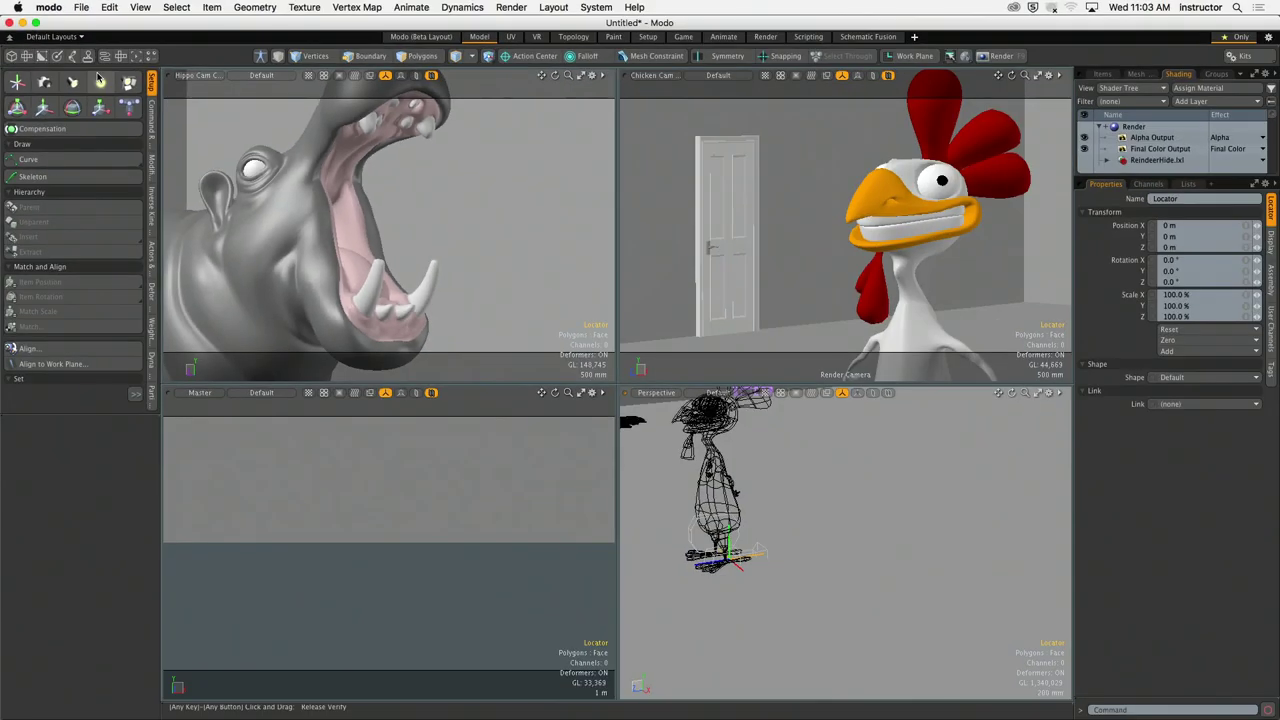
mouse_move(757, 548)
left_mouse_down("ctrl+alt")
mouse_move(810, 582)
mouse_move(760, 535)
left_mouse_up("ctrl+alt")
left_click(1212, 196)
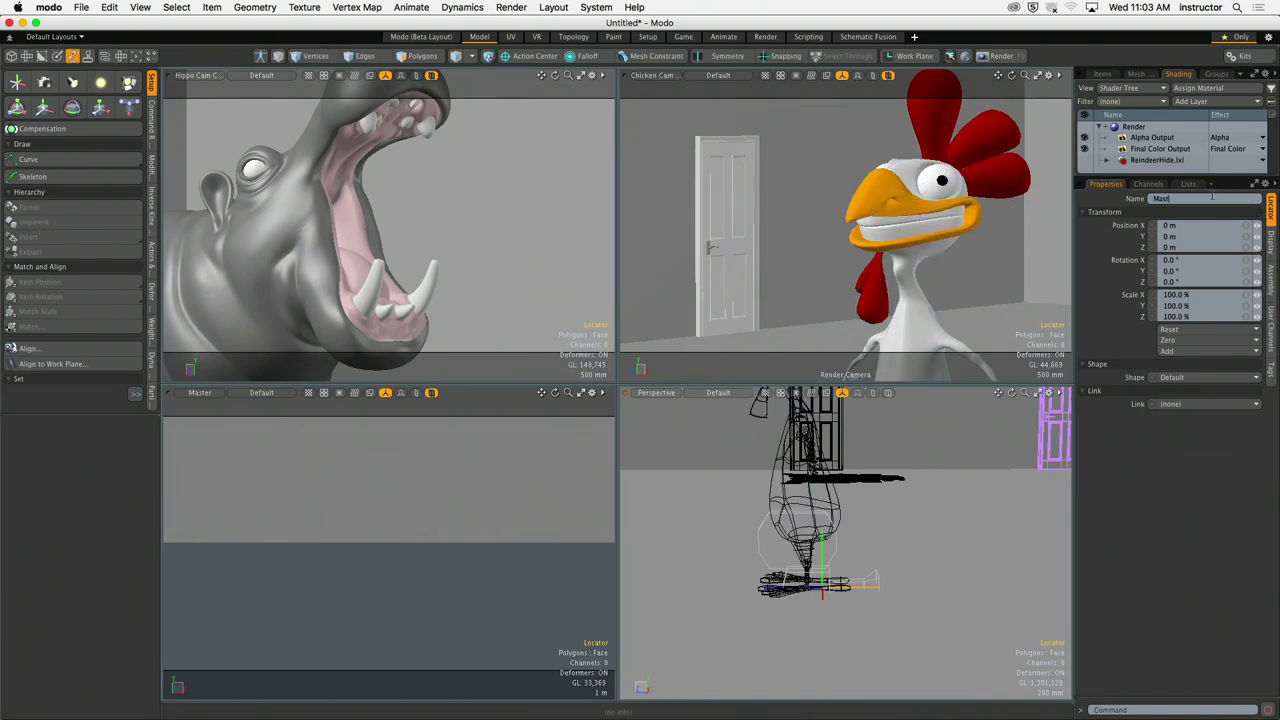
type("Master Cam Controller")
key("Return")
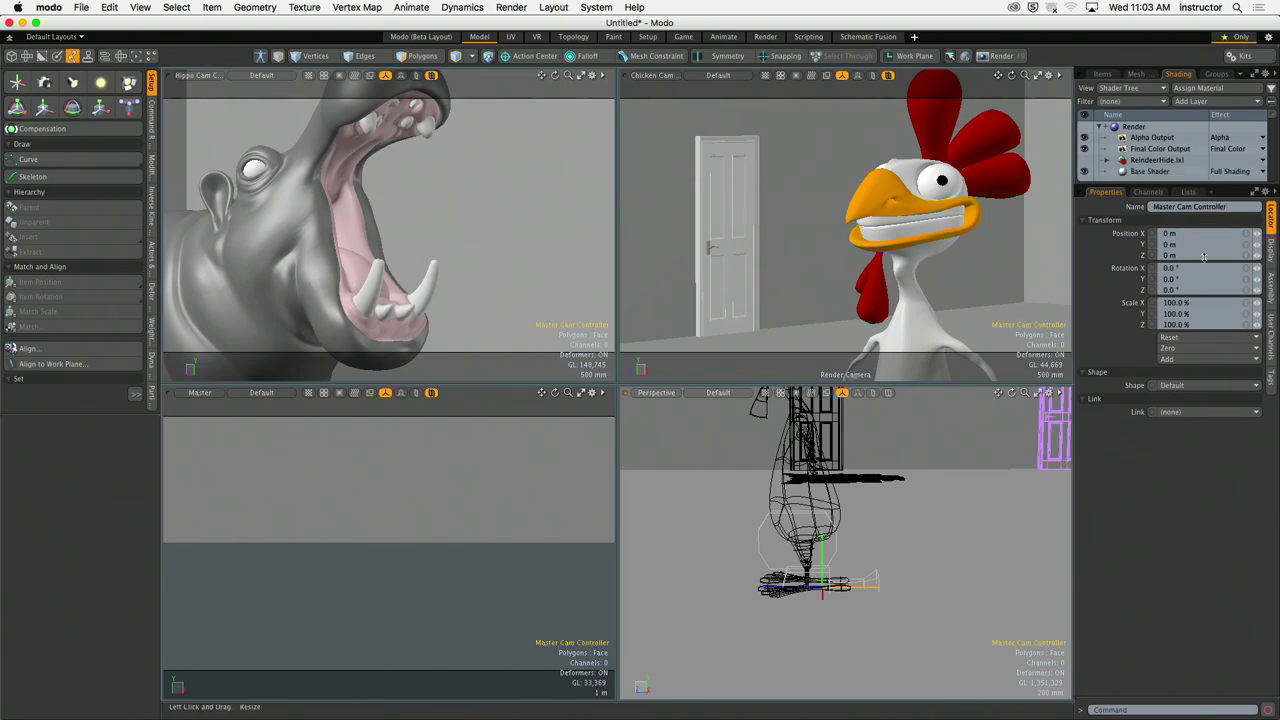
Step: Enlarge the item list area and parent the Master camera to Master Cam Controller
left_click_drag(1180, 180, 1180, 338)
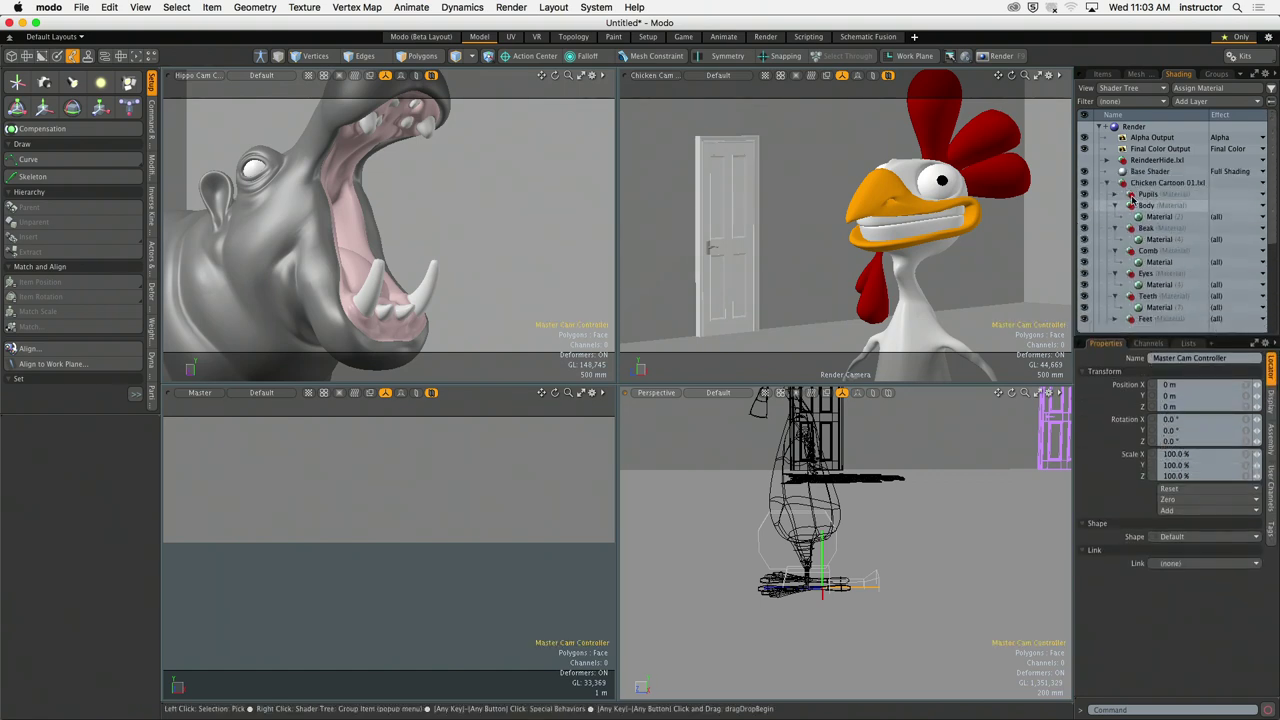
left_click(1102, 74)
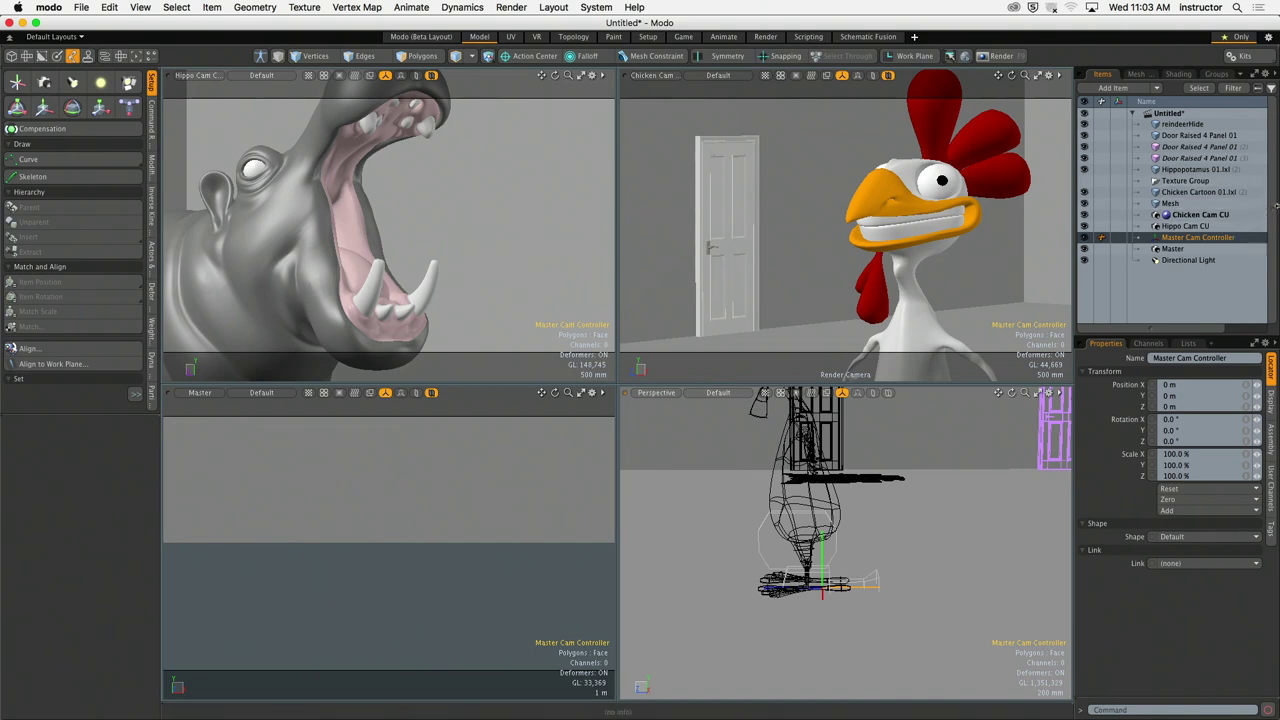
left_click(1168, 250)
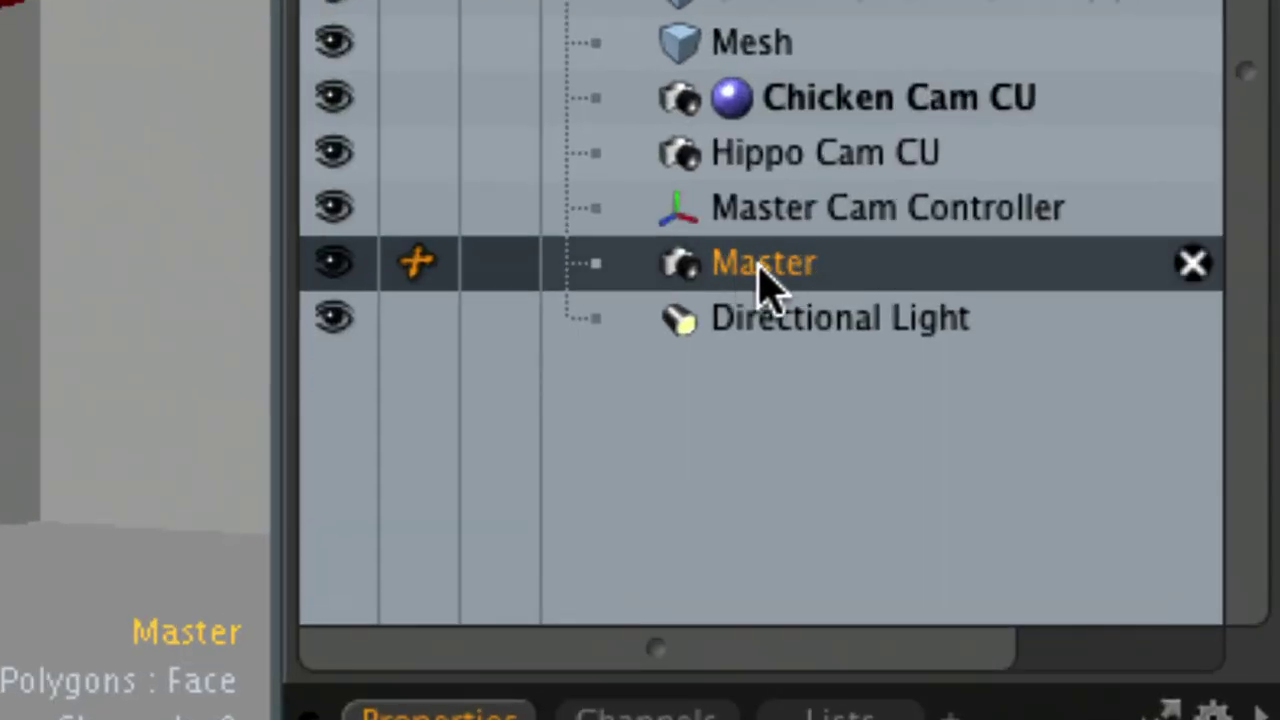
left_click_drag(740, 285, 848, 226)
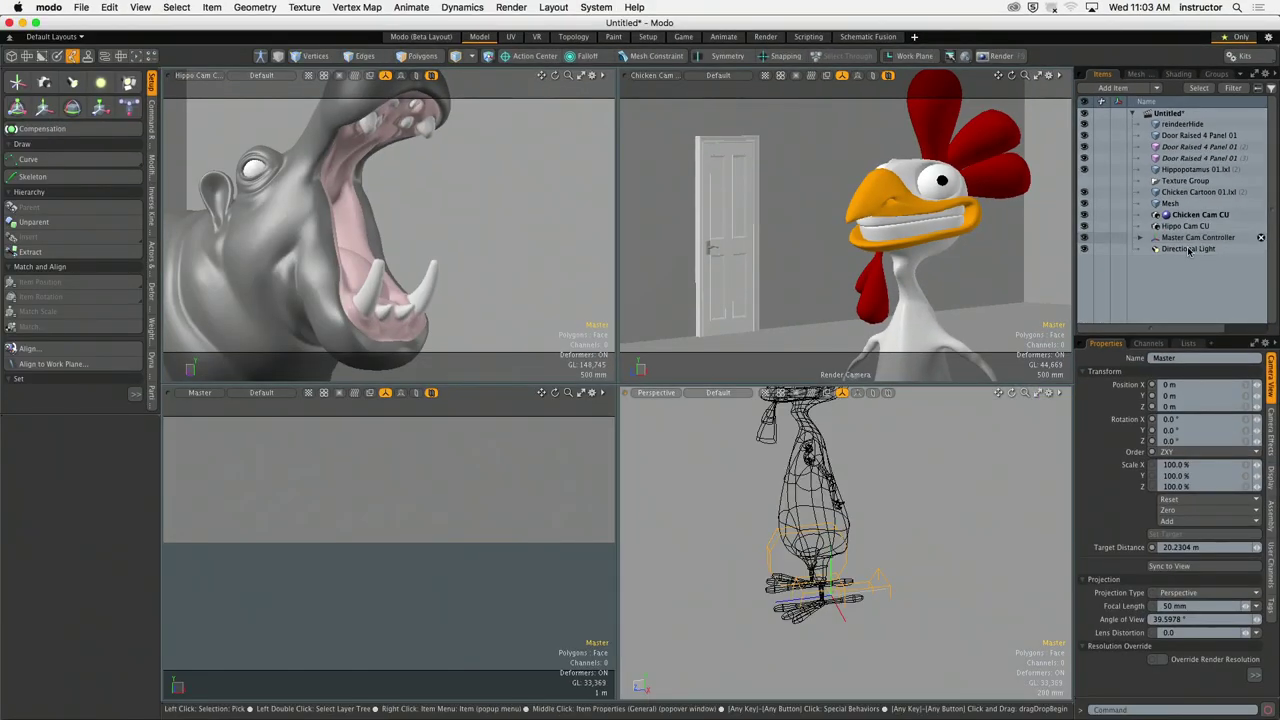
Step: Rotate Master Cam Controller to 92.5° on Y
left_click(1195, 237)
key("y")
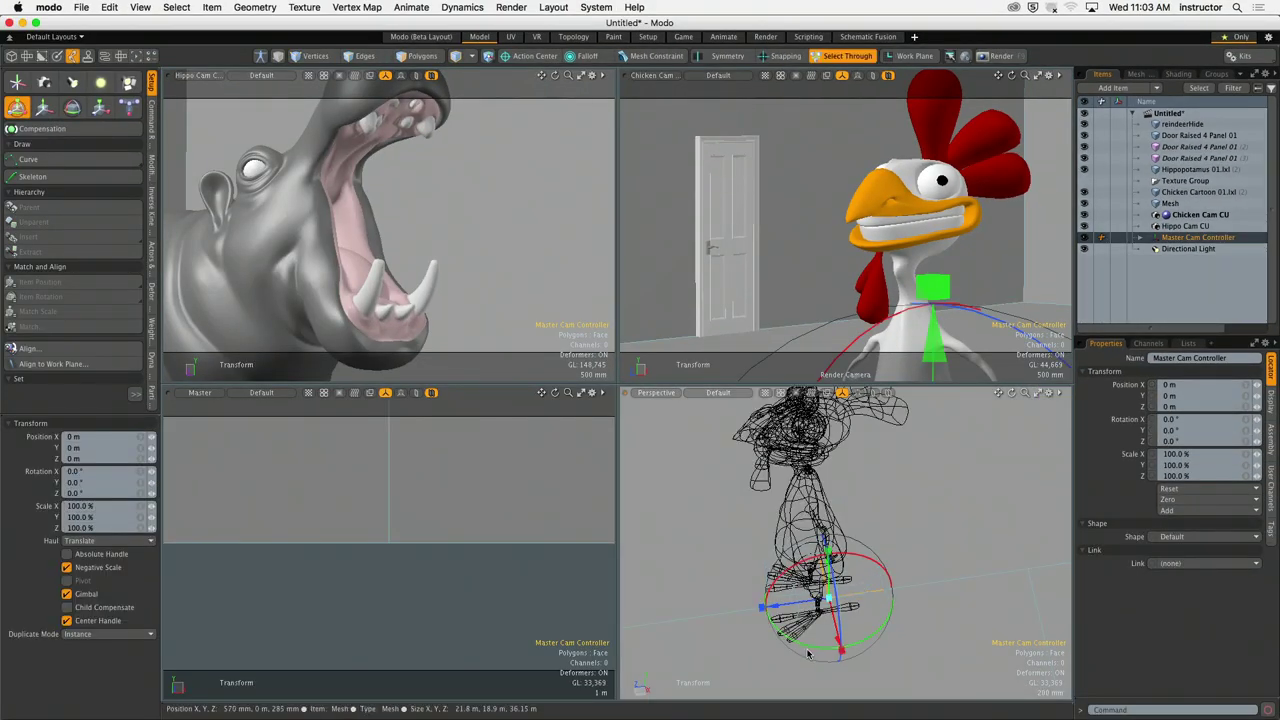
left_click_drag(809, 654, 912, 615)
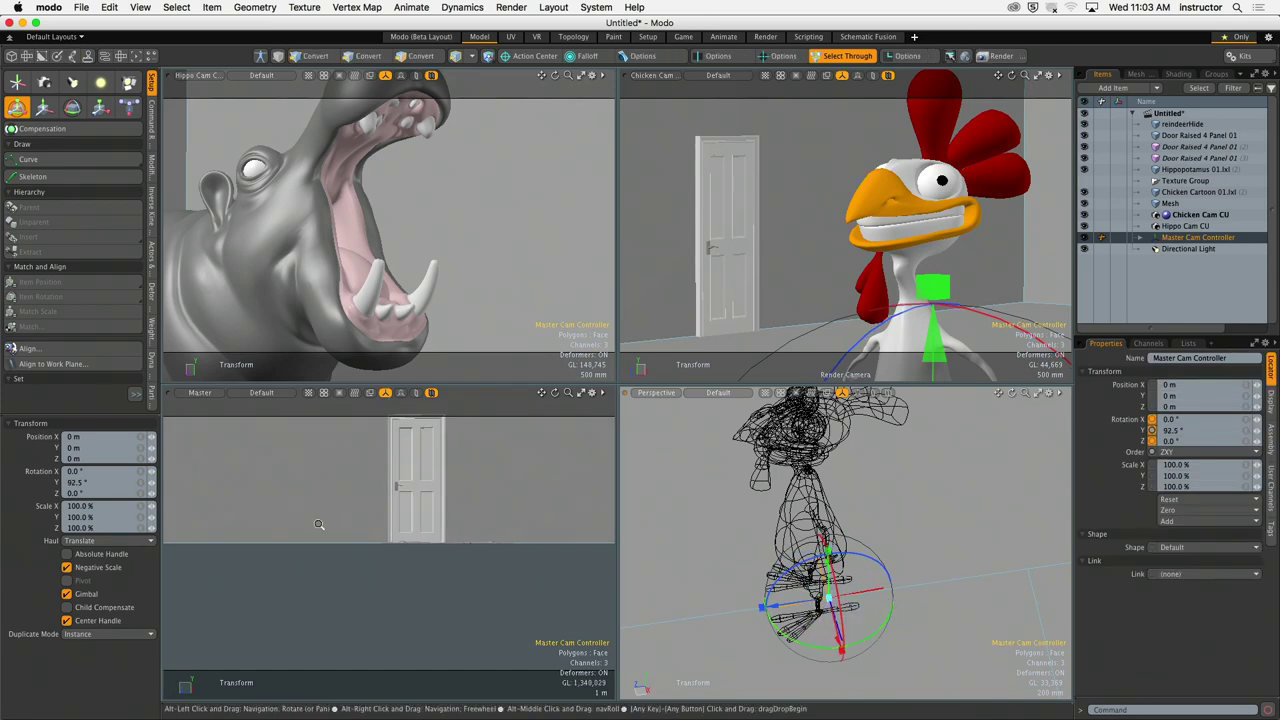
scroll(815, 608, "down", 6)
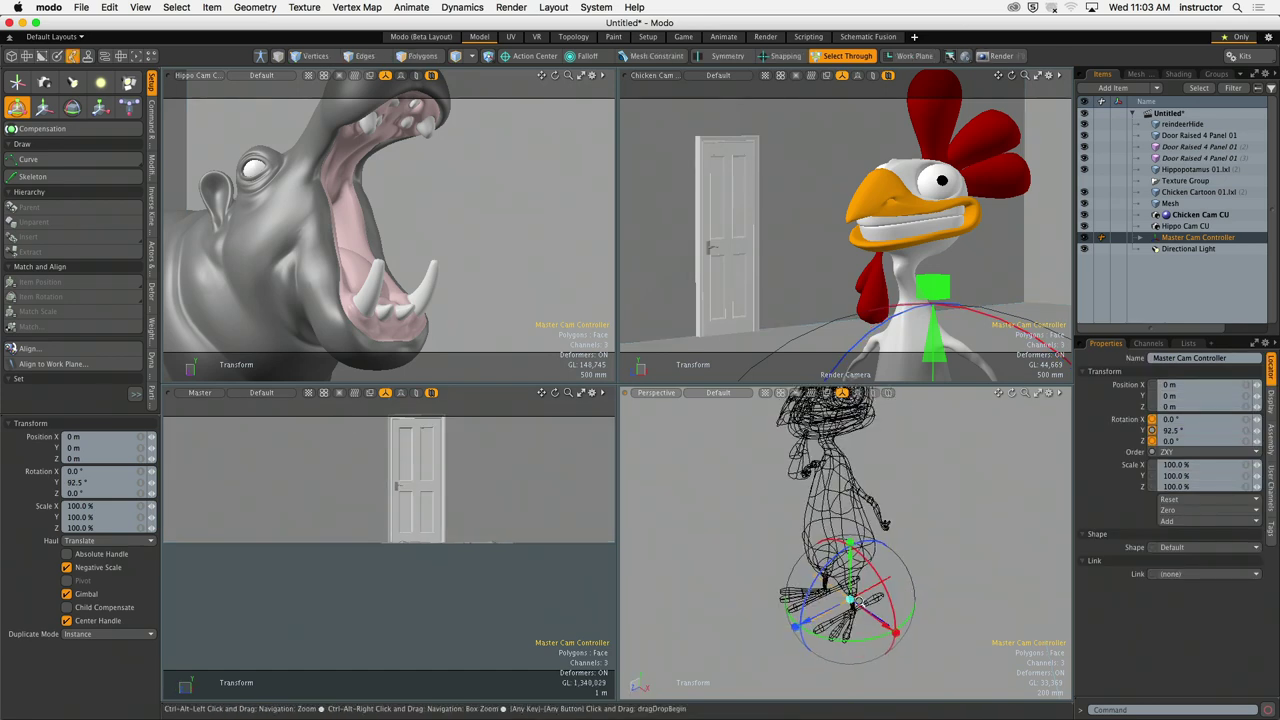
Step: Move Master Cam Controller between the hippo and chicken, to 1.25 m on Y and 3.45 m on Z
left_click_drag(816, 610, 761, 617, "alt+shift")
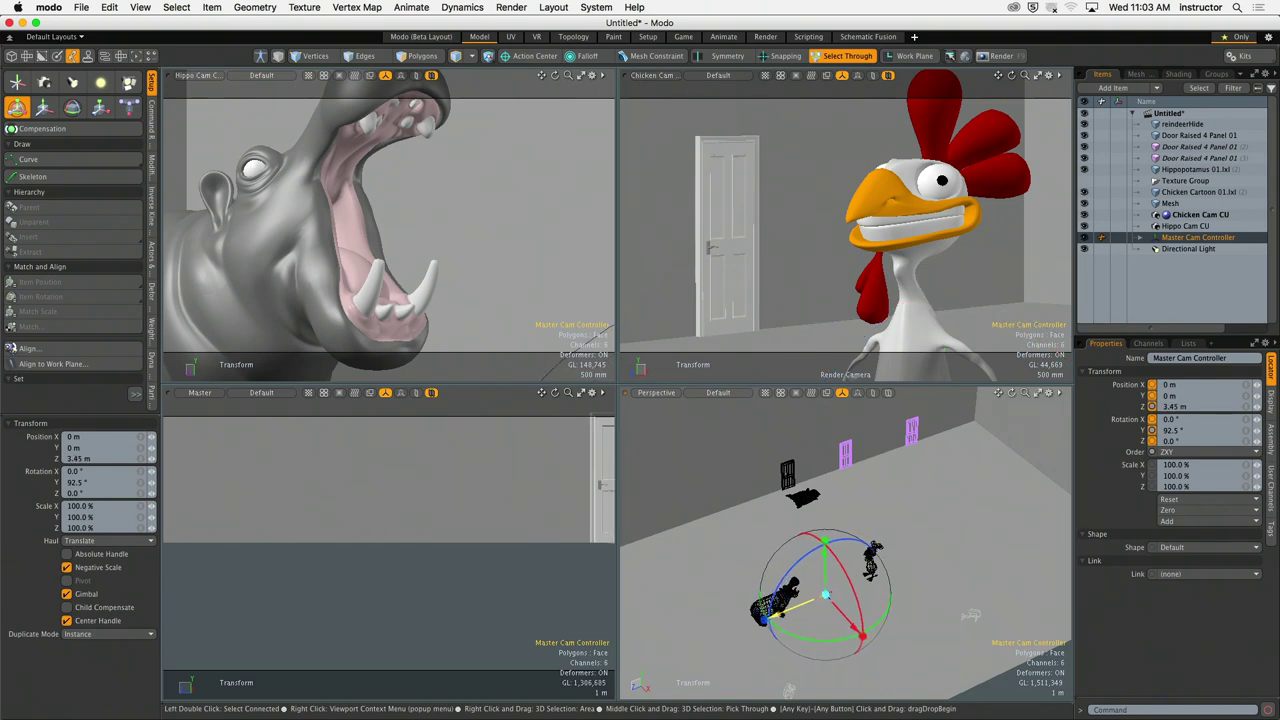
left_click_drag(826, 588, 846, 607)
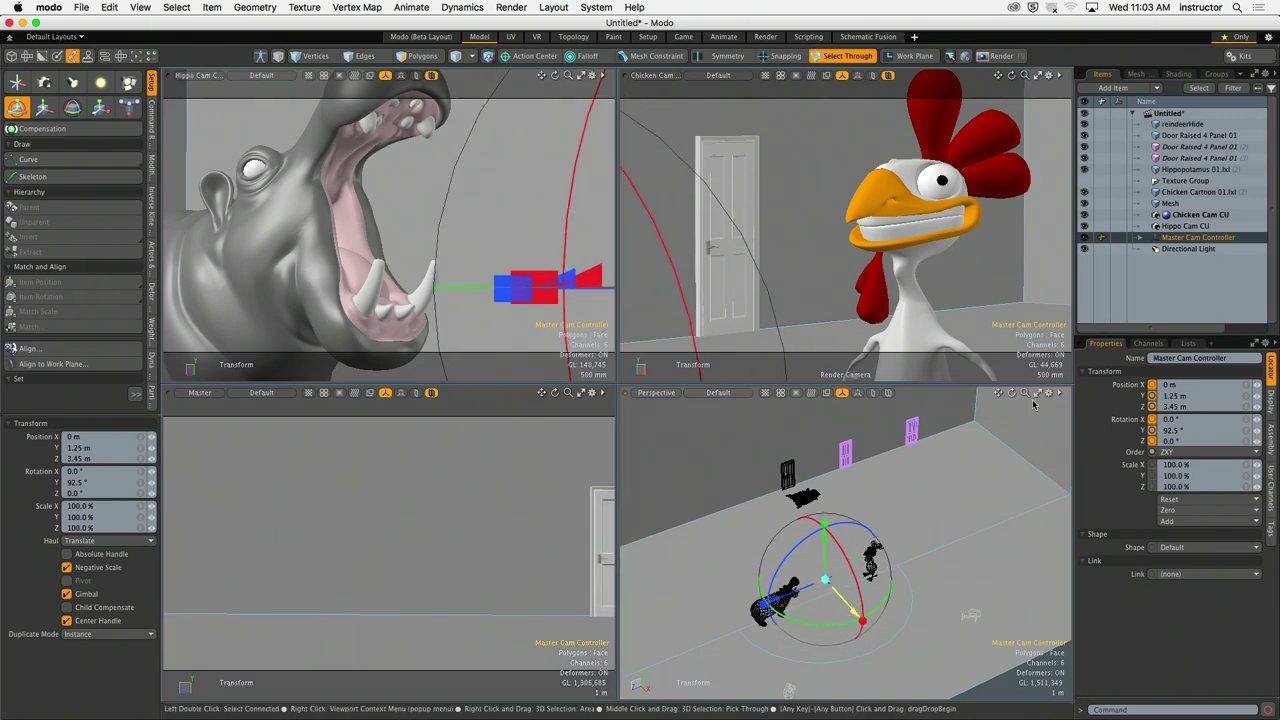
Step: Pull the child Master camera back from its controller to 14.46 m on Z so both characters are framed
left_click(1140, 238)
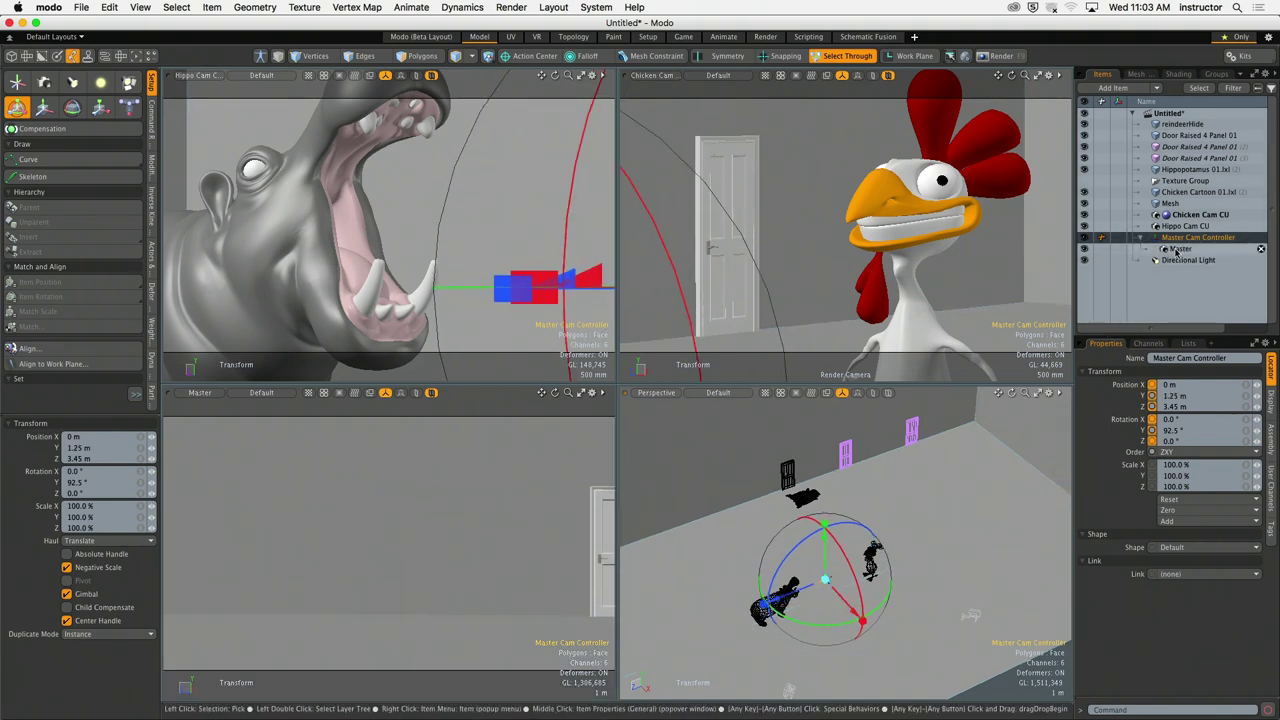
left_click(1180, 248)
left_click_drag(840, 560, 868, 594, "alt")
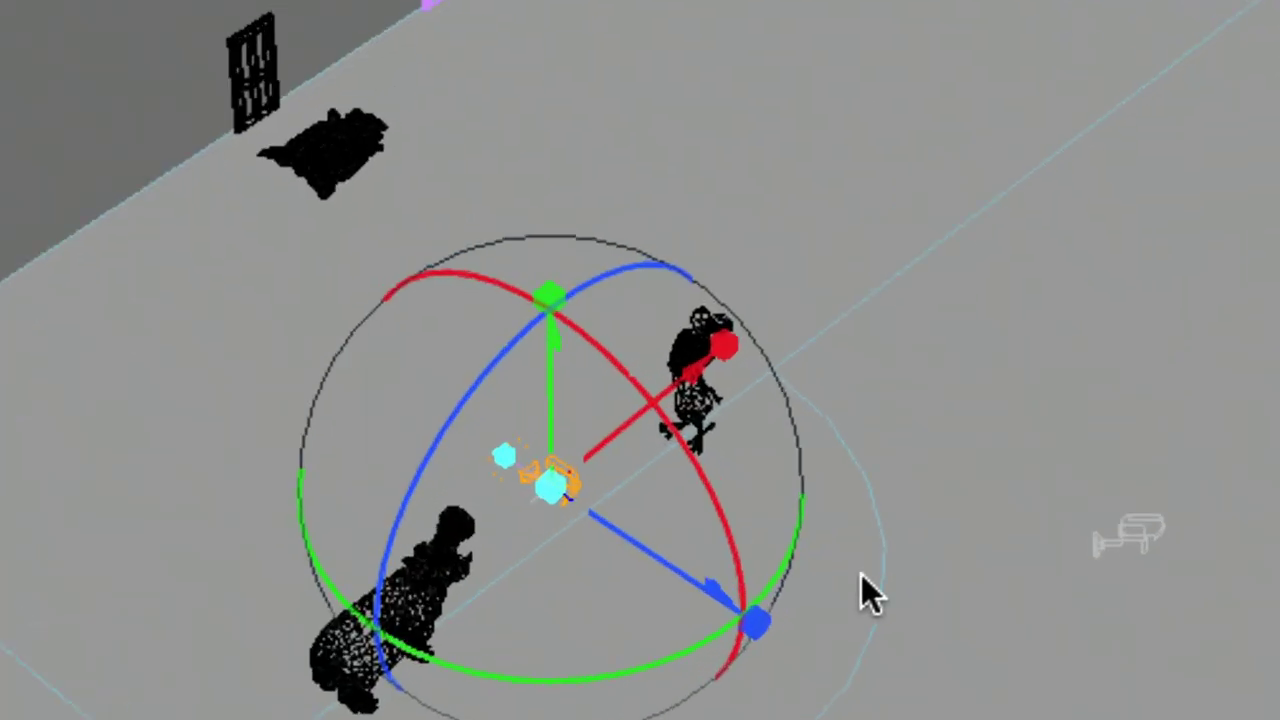
left_click_drag(711, 531, 793, 389, "alt")
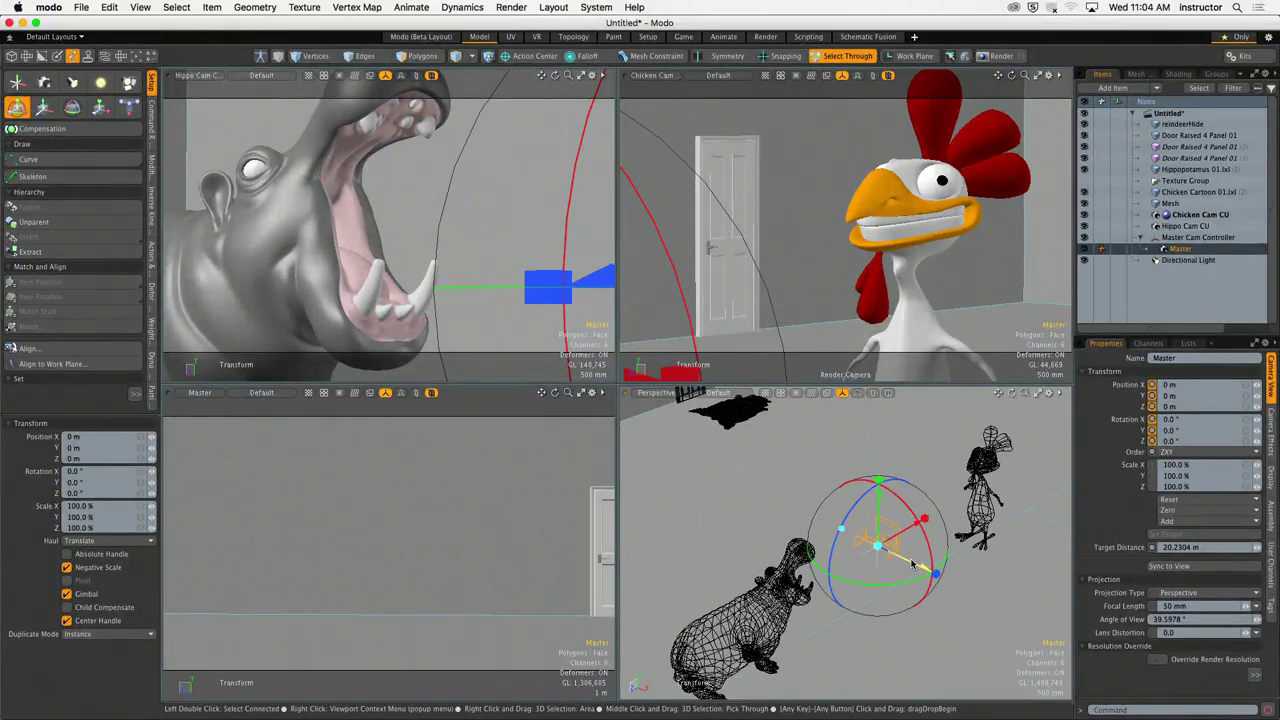
left_click_drag(912, 565, 1060, 620)
left_click_drag(860, 585, 825, 581, "alt")
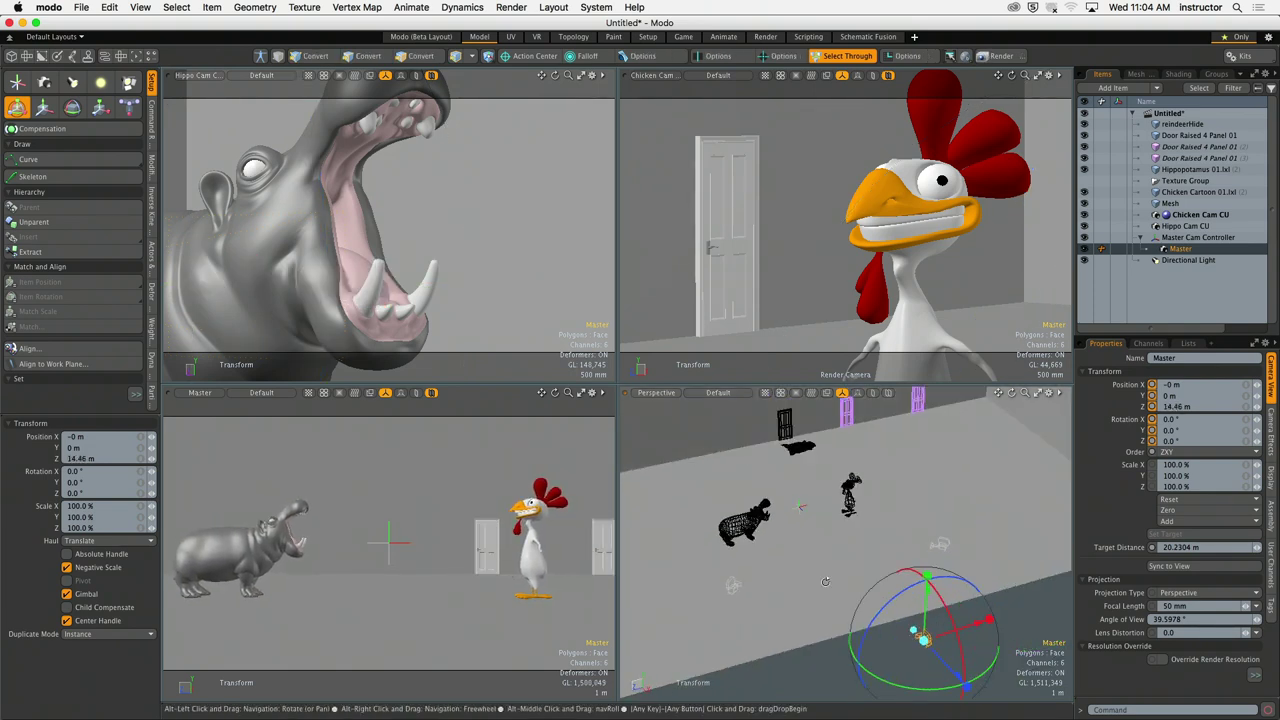
Step: Shift Master Cam Controller to 4.05 m on Z and tilt it to -20° on X
left_click(795, 510)
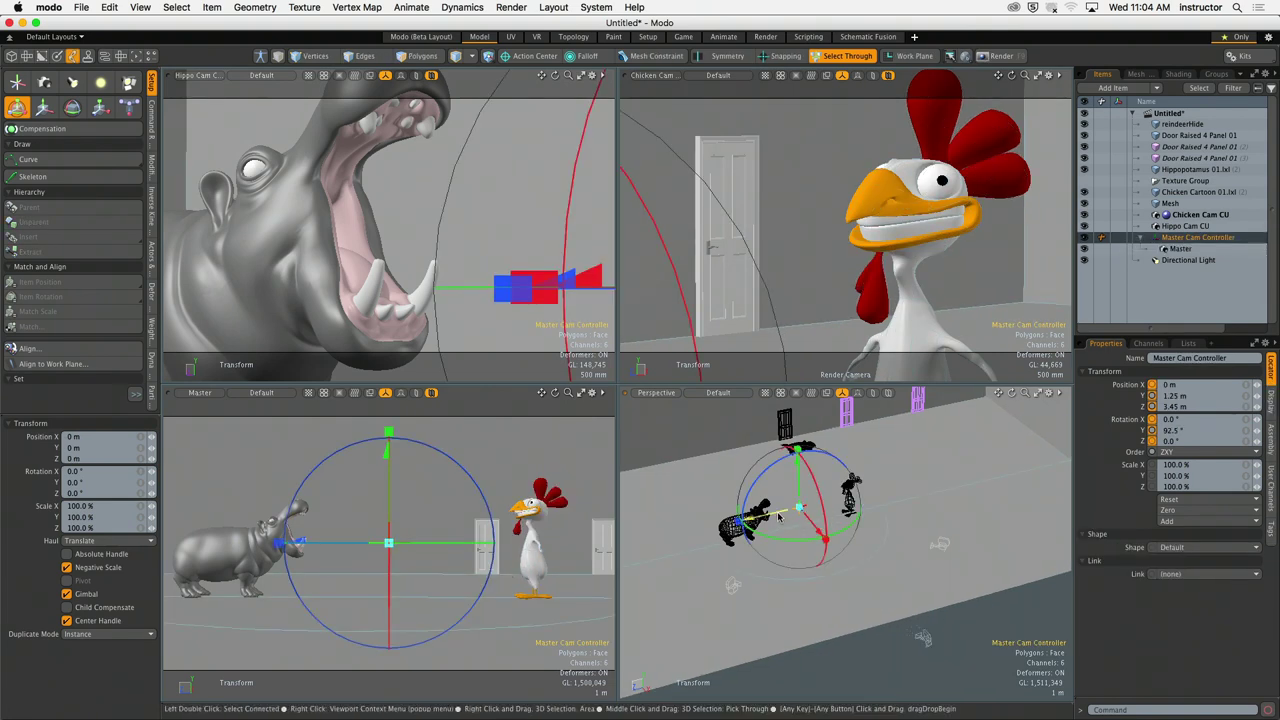
left_click_drag(779, 517, 768, 521)
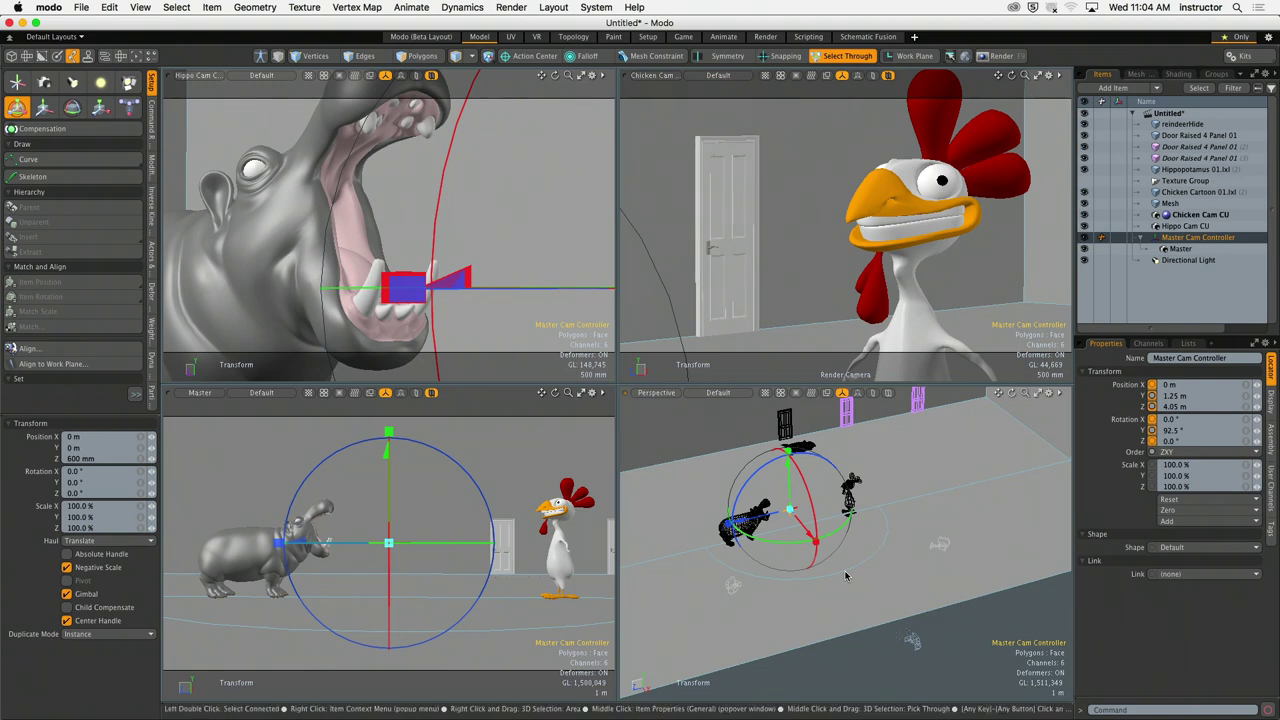
left_click_drag(845, 577, 744, 536, "alt")
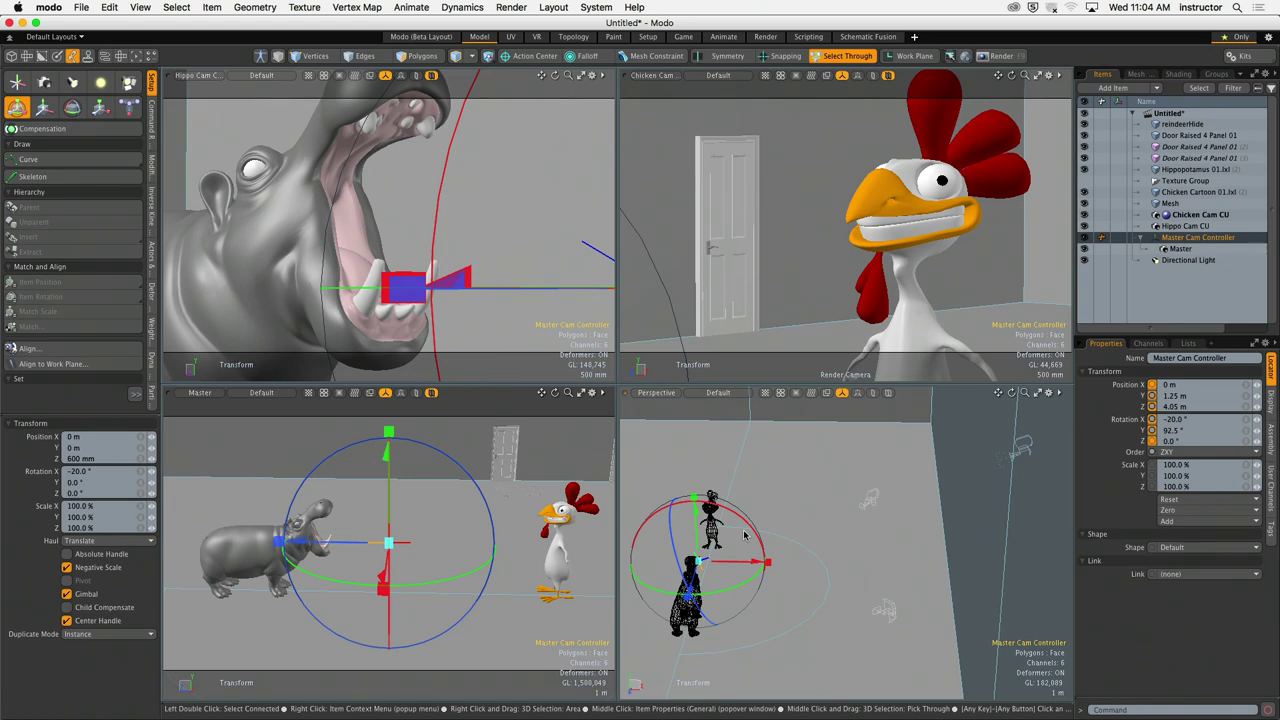
left_click_drag(726, 554, 806, 538, "alt")
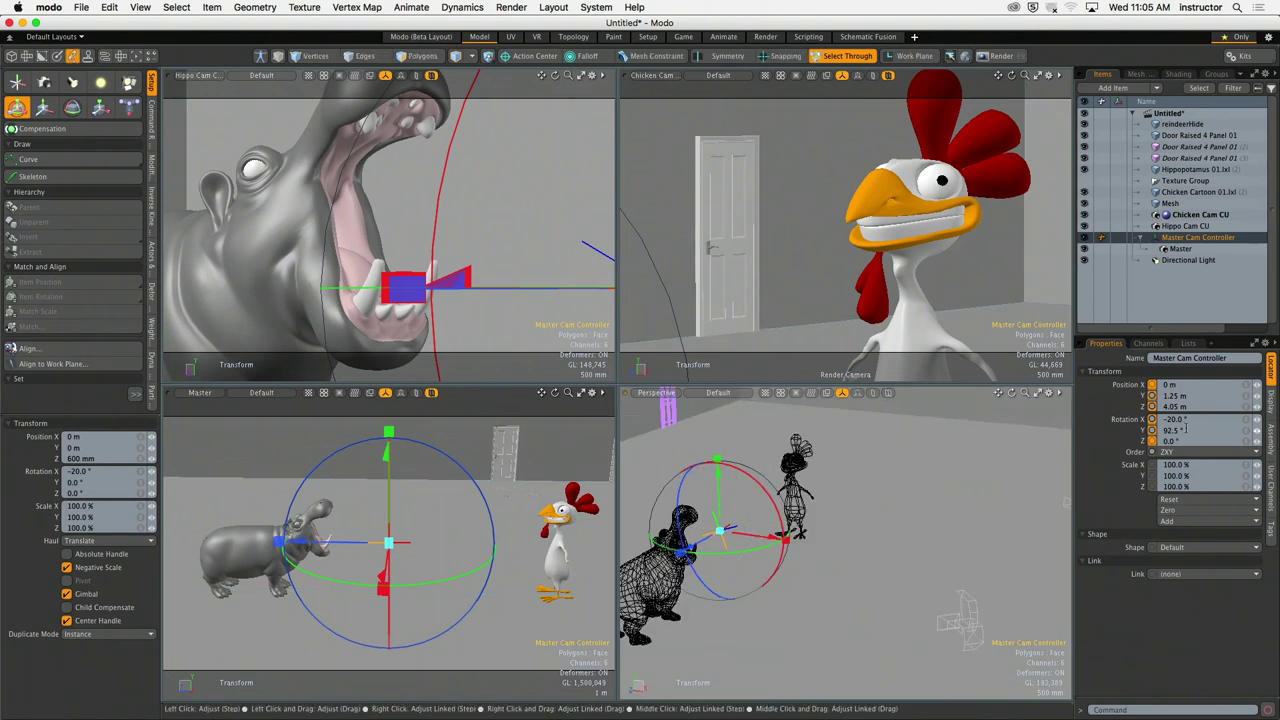
Step: Keyframe the controller's X rotation at frame 0 and switch to the Animate layout
left_click(1152, 419)
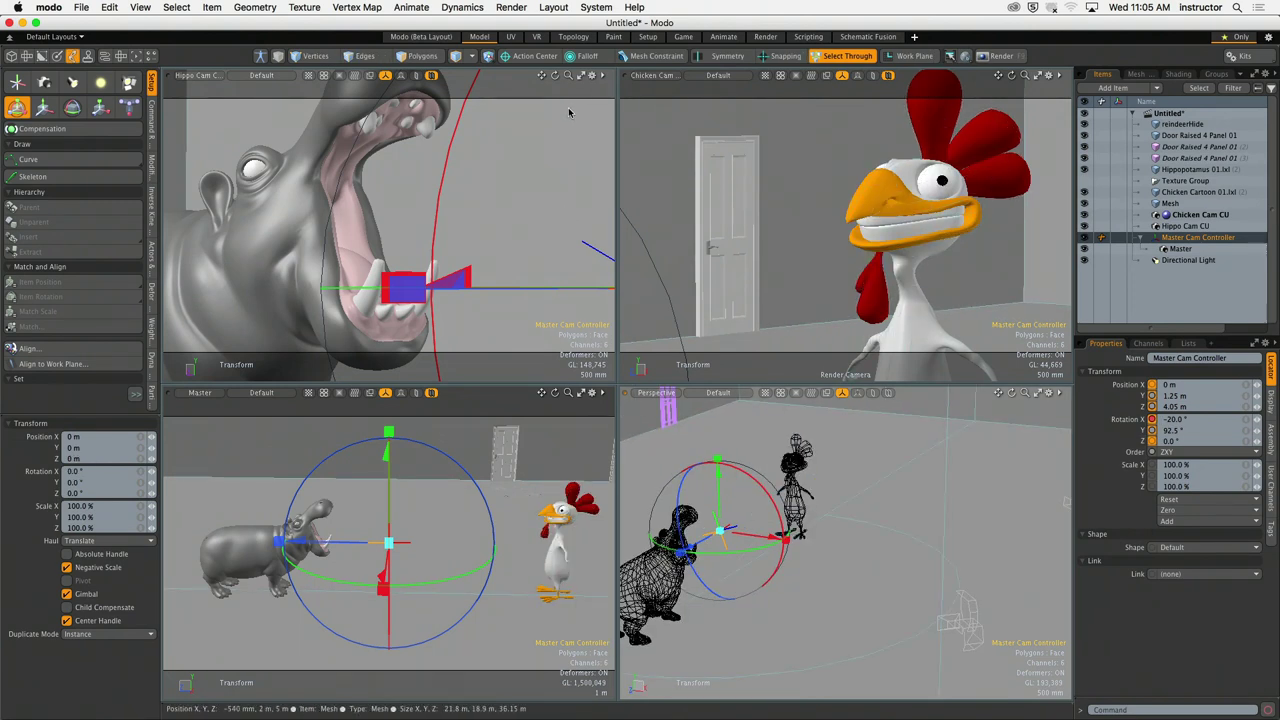
left_click(723, 36)
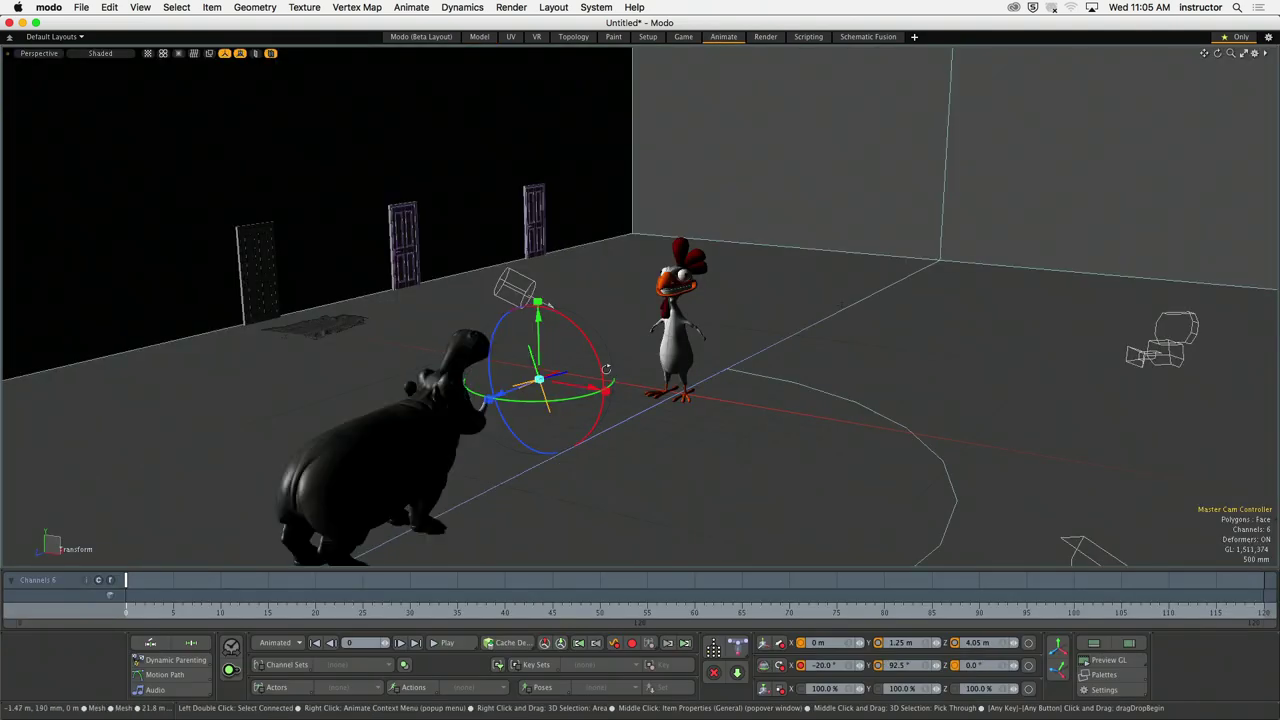
Step: Go to frame 60, look through the Master camera, and key the controller's X rotation at 2.6°
left_click(543, 595)
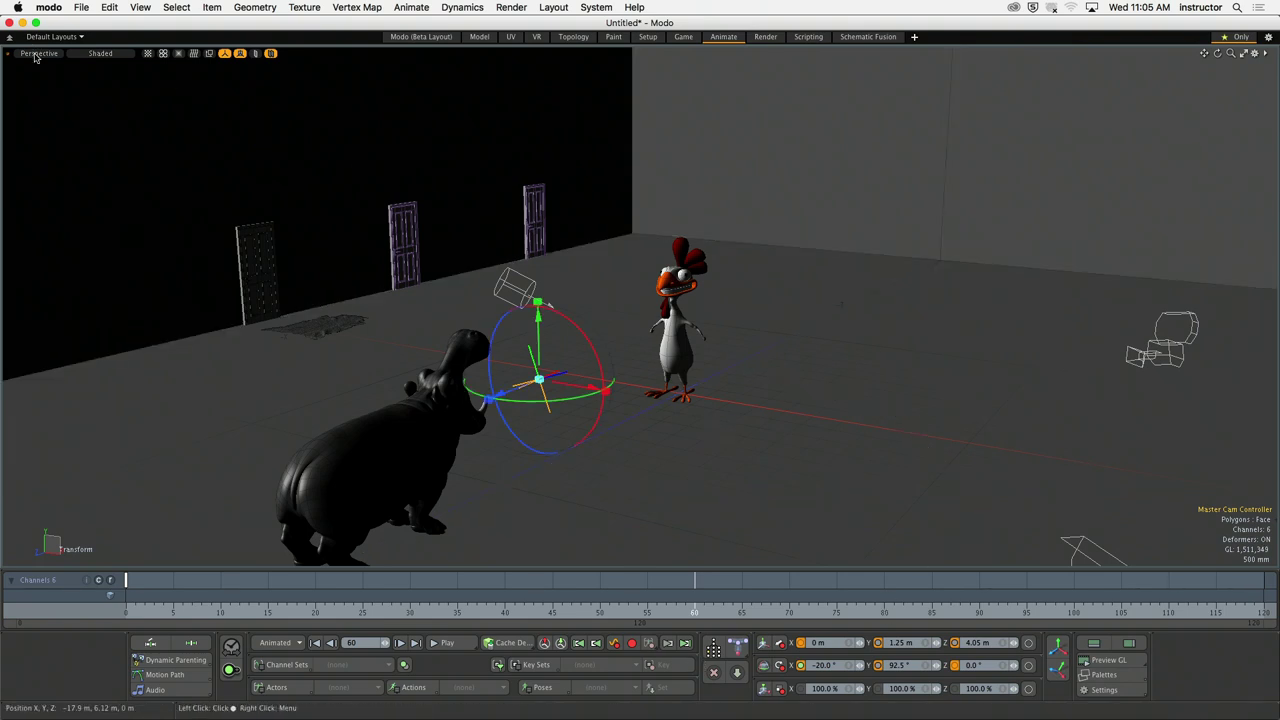
left_click(38, 53)
mouse_move(31, 60)
left_click(88, 100)
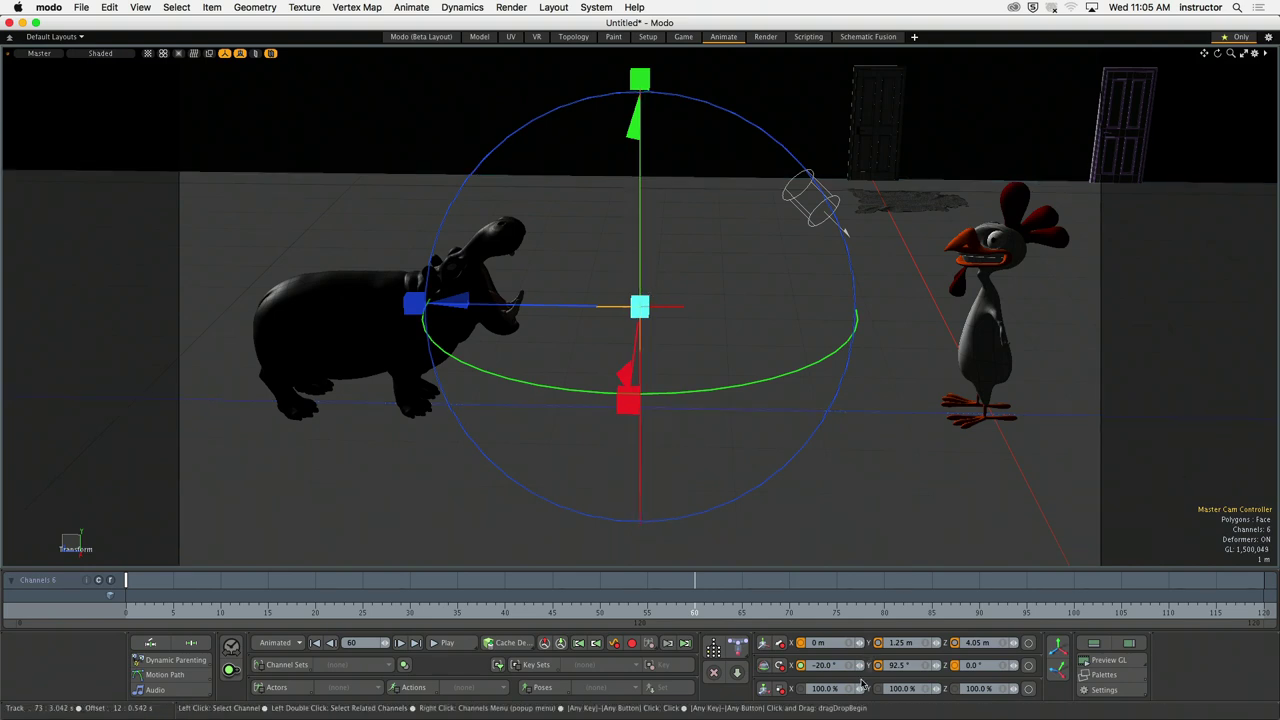
left_click_drag(858, 675, 943, 673)
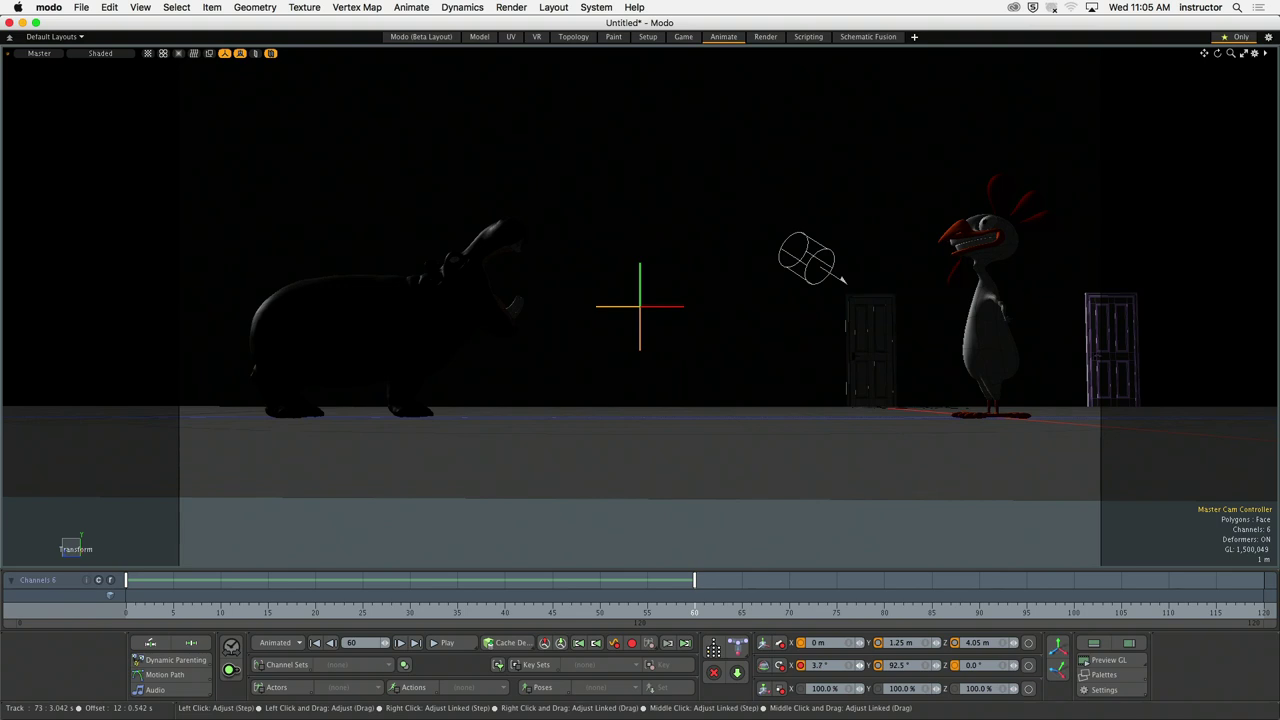
left_click_drag(862, 668, 862, 668)
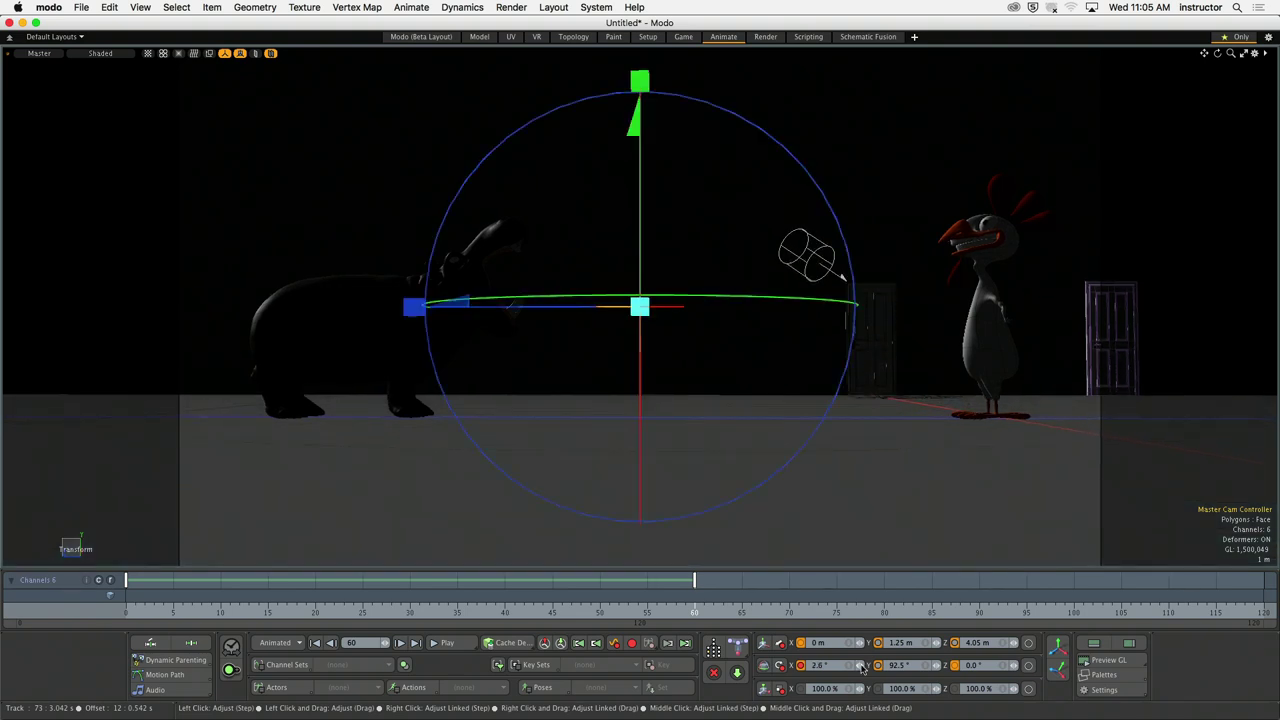
Step: Return to frame 0 and play back the camera tilt through the Master camera
double_click(818, 665)
type("-20")
key("Return")
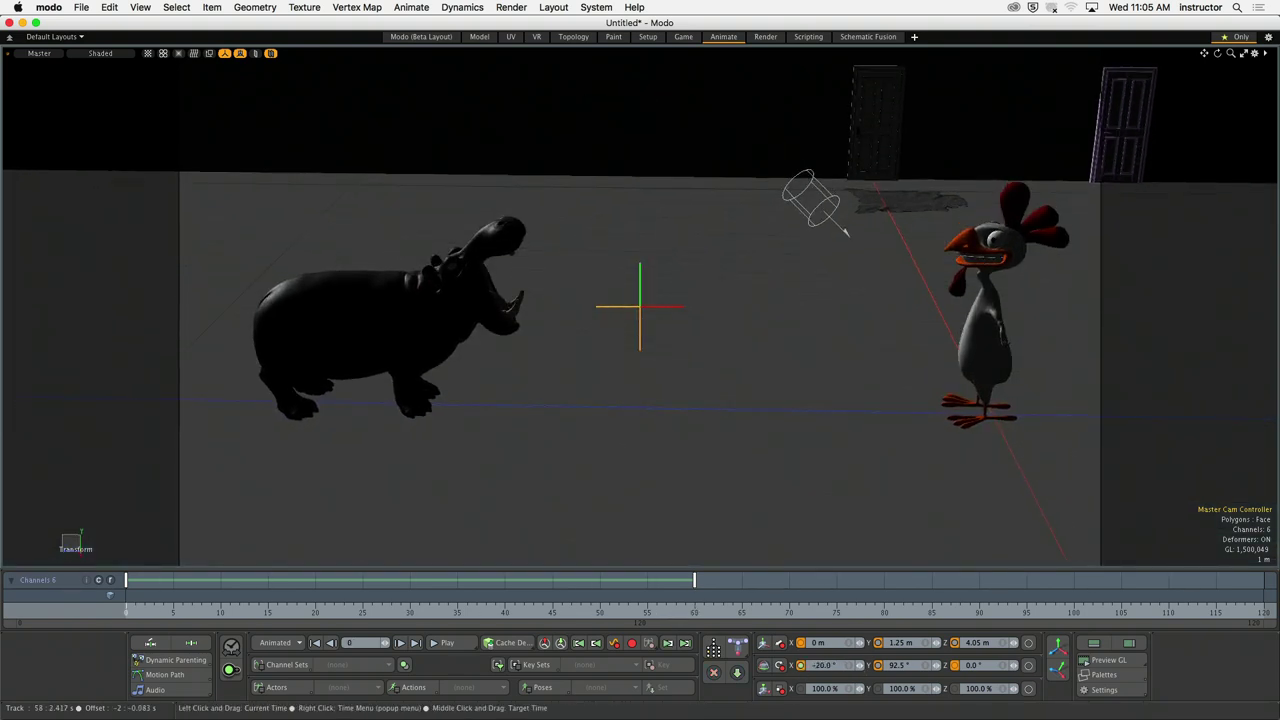
left_click(450, 643)
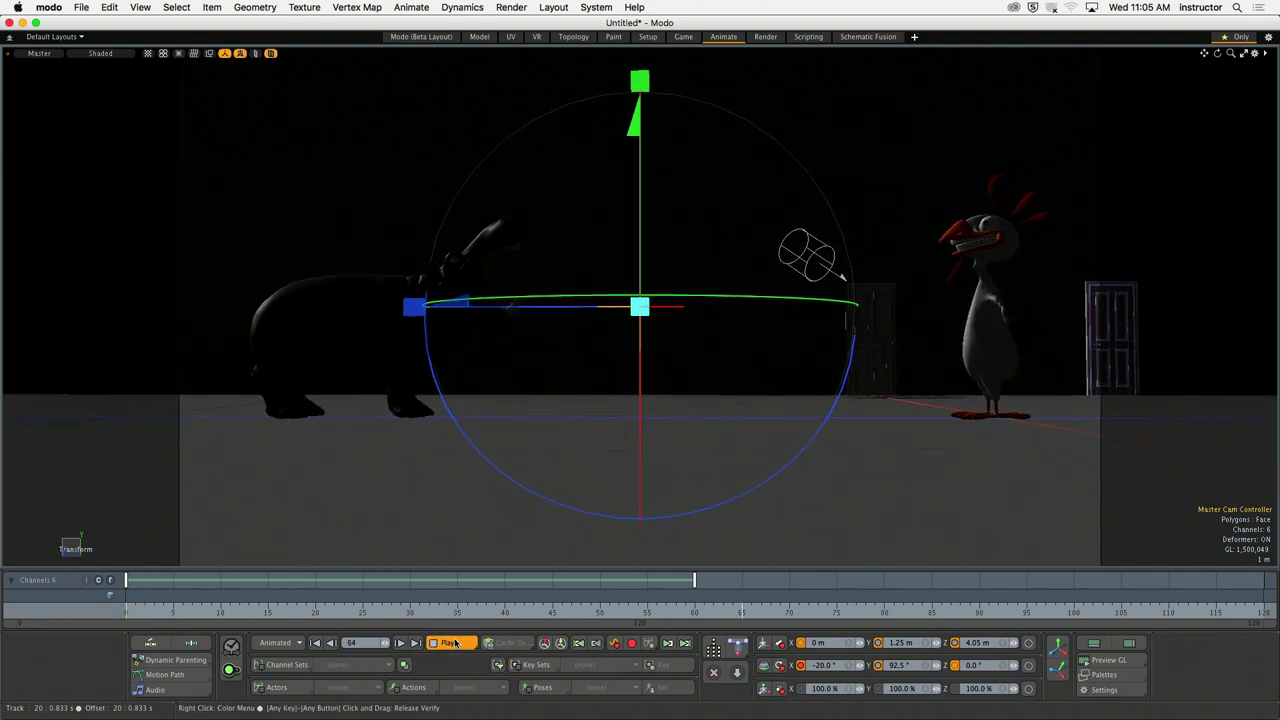
left_click(455, 643)
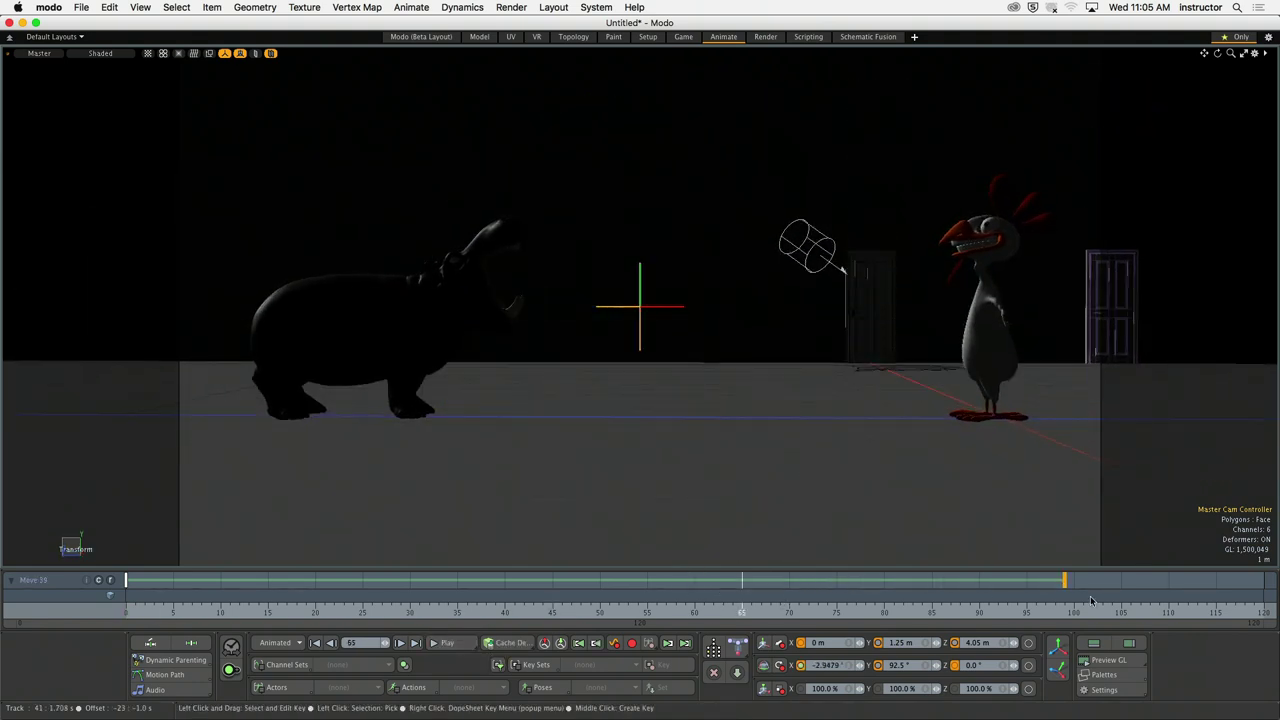
Step: Move the ending rotation key to frame 90 and preview the slower tilt from the start
mouse_move(1092, 600)
left_mouse_down()
mouse_move(1112, 604)
mouse_move(978, 608)
left_mouse_up()
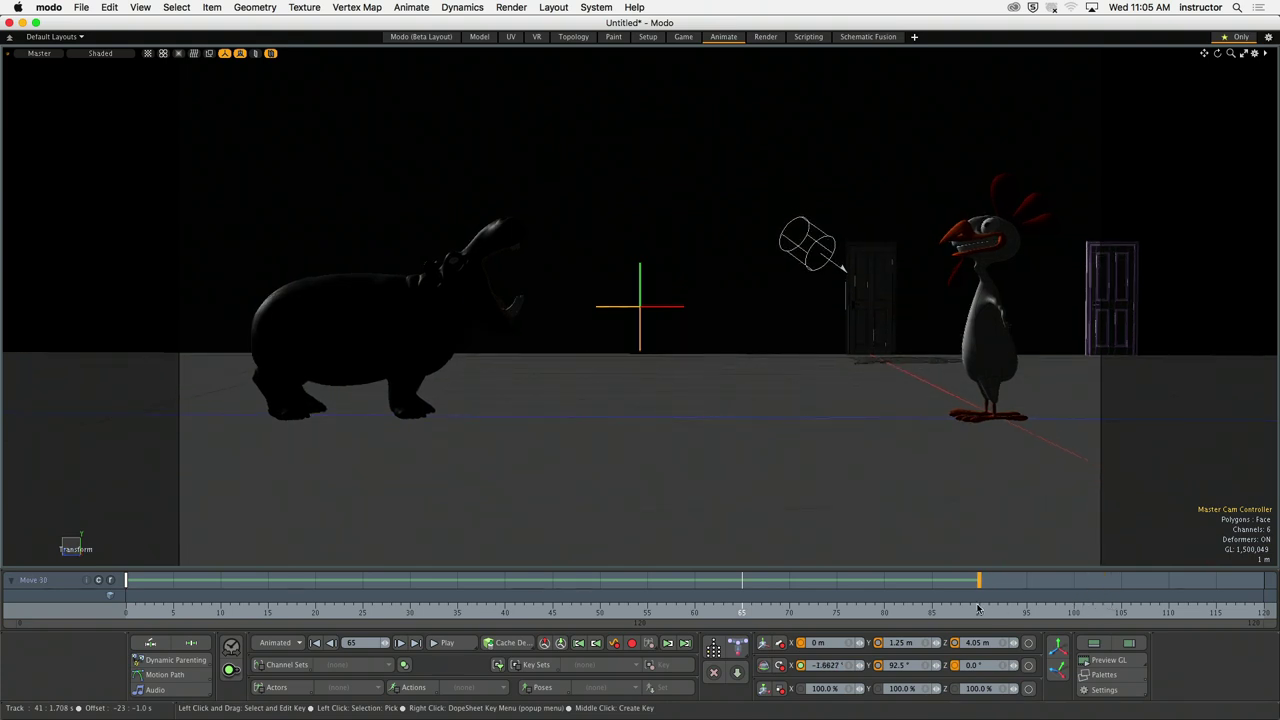
left_click(315, 643)
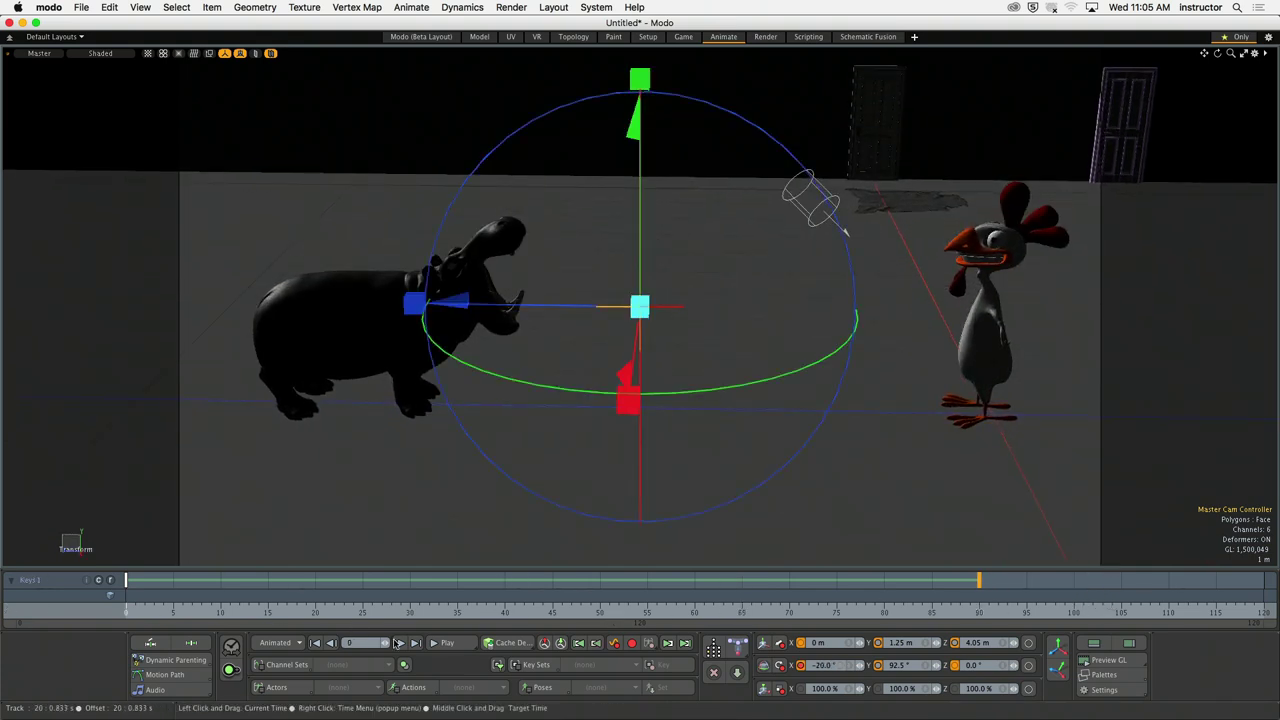
left_click(447, 643)
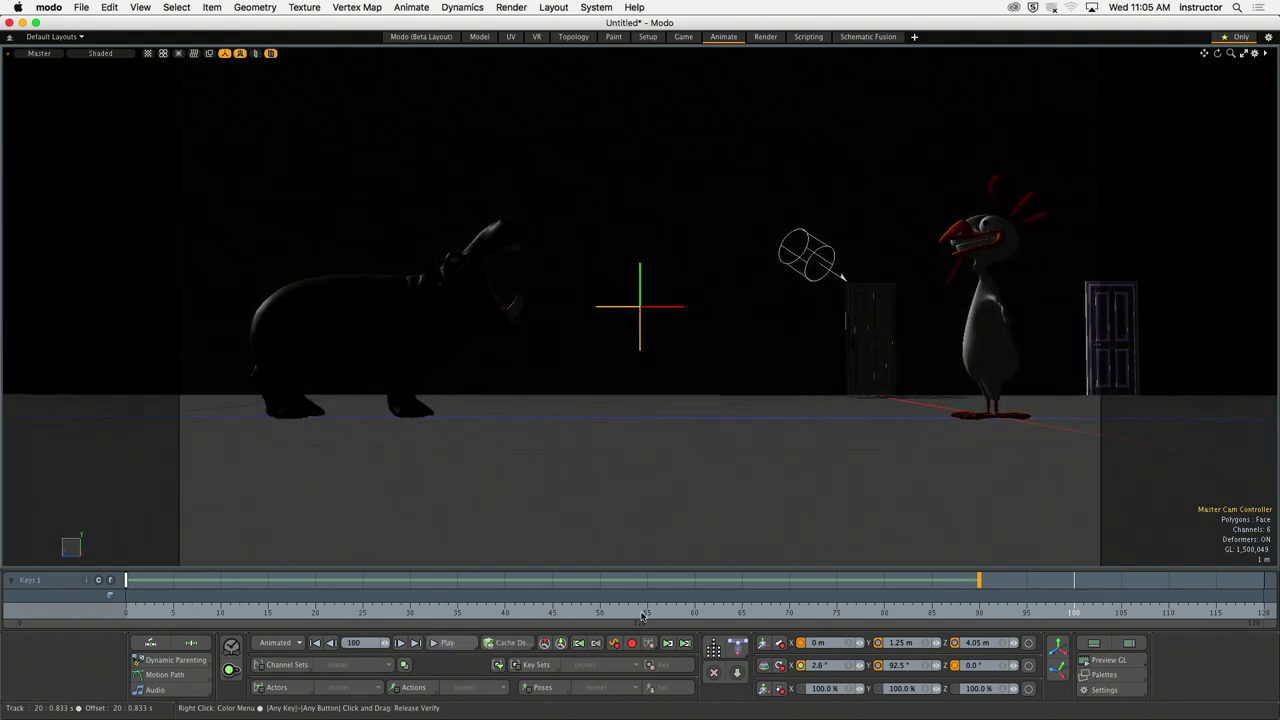
left_click_drag(790, 608, 128, 606)
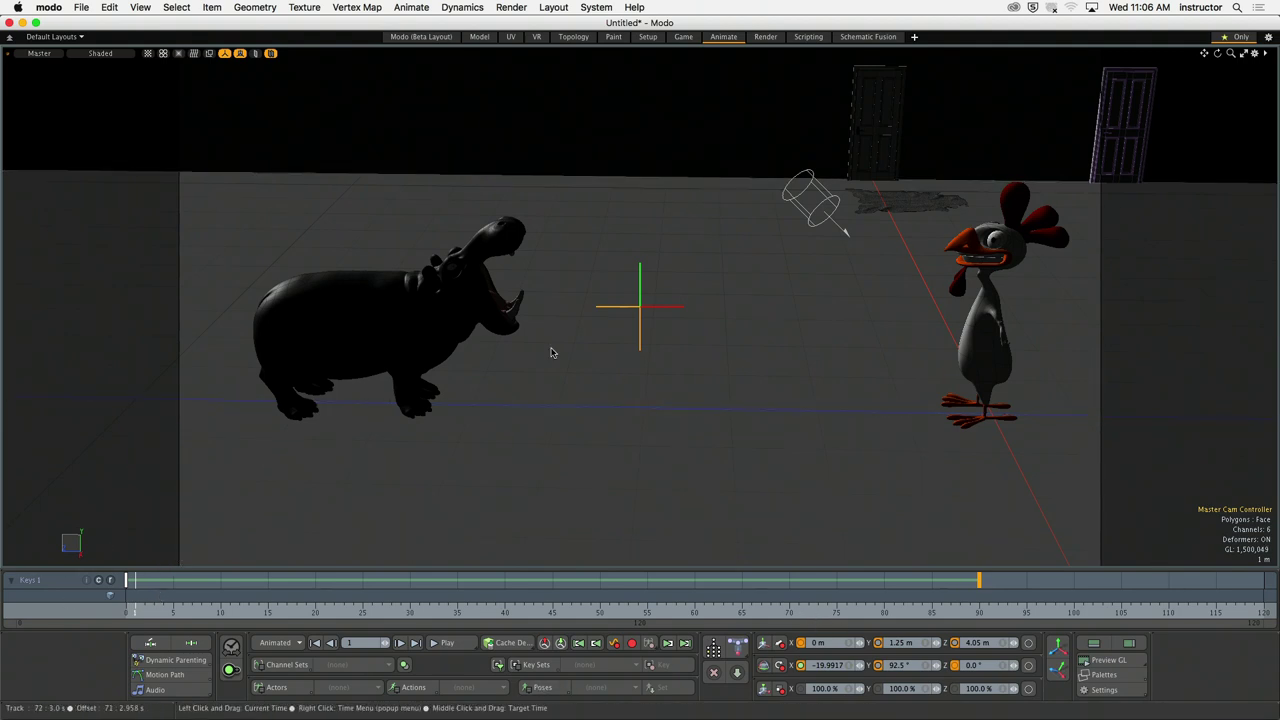
Step: In the perspective view, keyframe the controller's X position at 0 m on frame 0 and -600 mm on frame 90
left_click_drag(561, 383, 615, 382, "alt")
key("y")
key("ctrl+z")
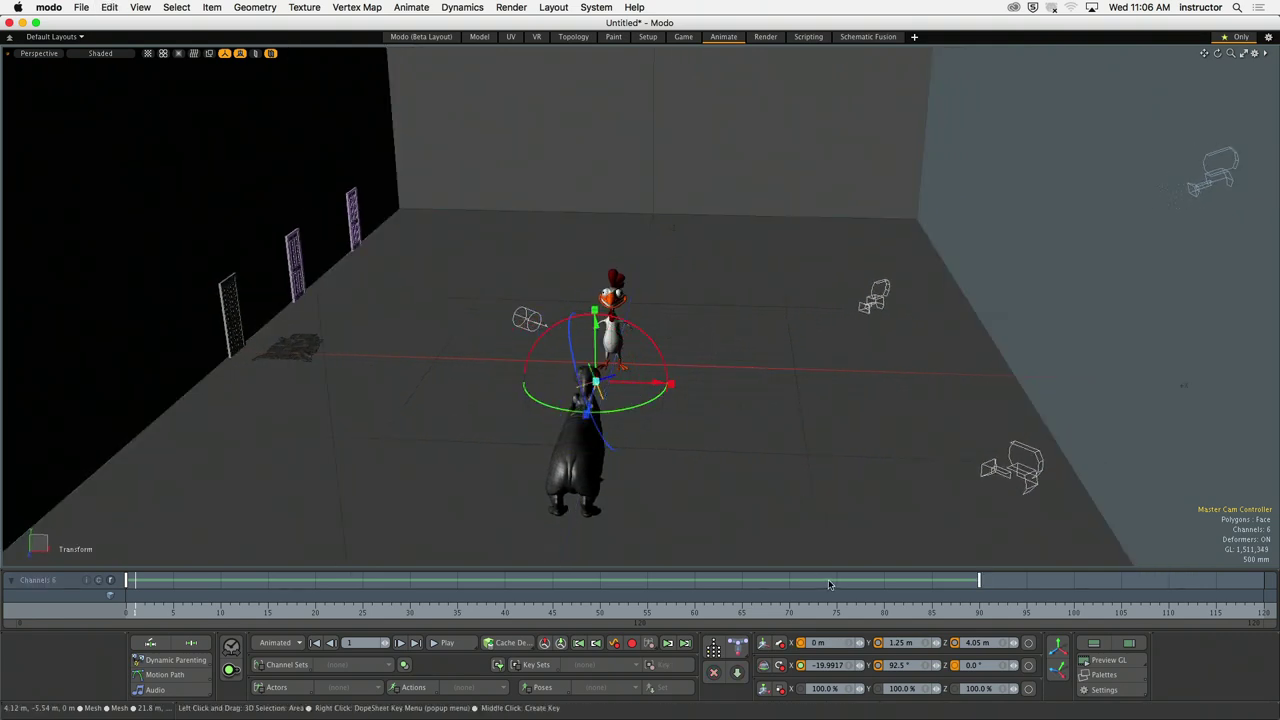
left_click_drag(315, 597, 126, 597)
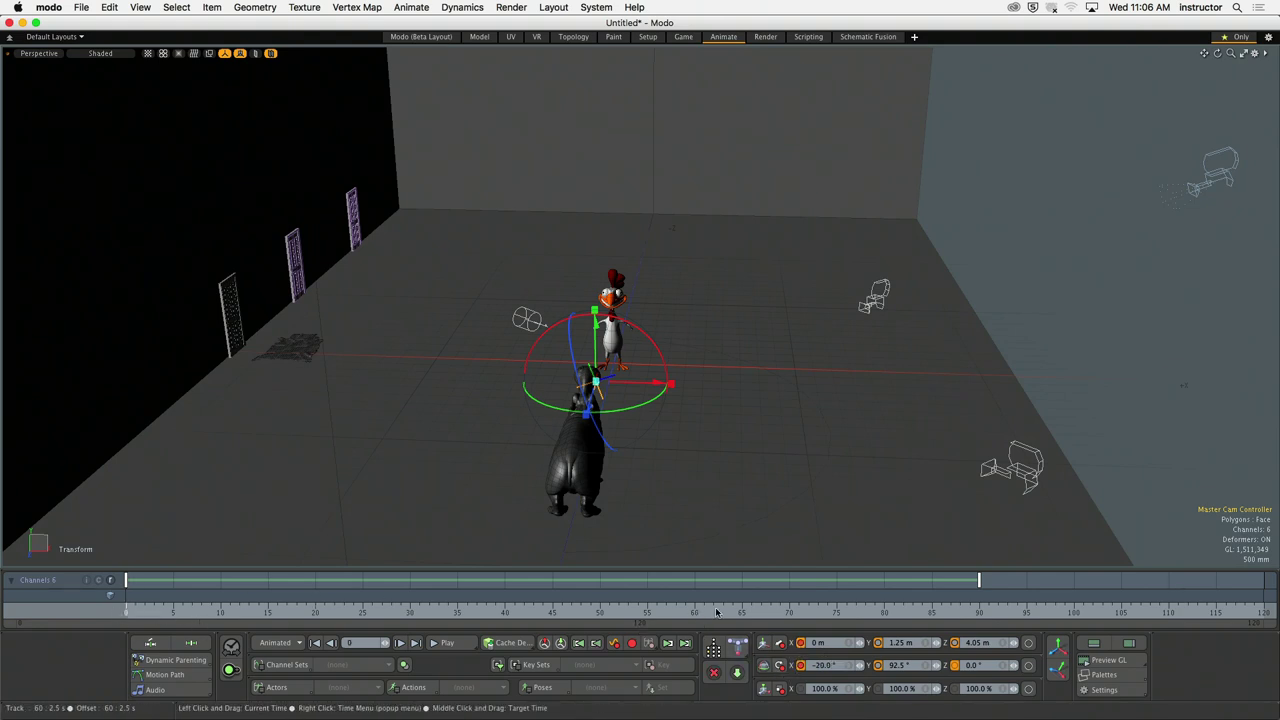
left_click(951, 612)
left_click(578, 440)
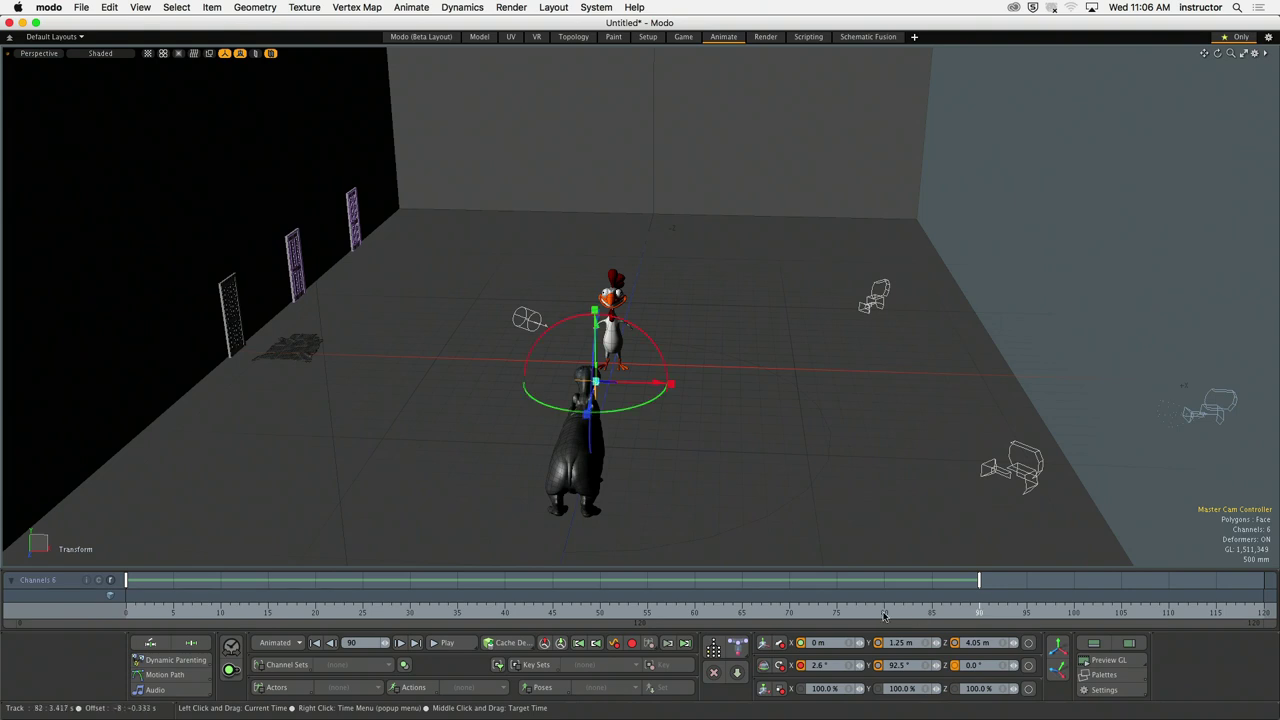
left_click_drag(578, 440, 566, 440)
Step: Play back the combined tilt and push-out animation through the Master camera from frame 0
key("0")
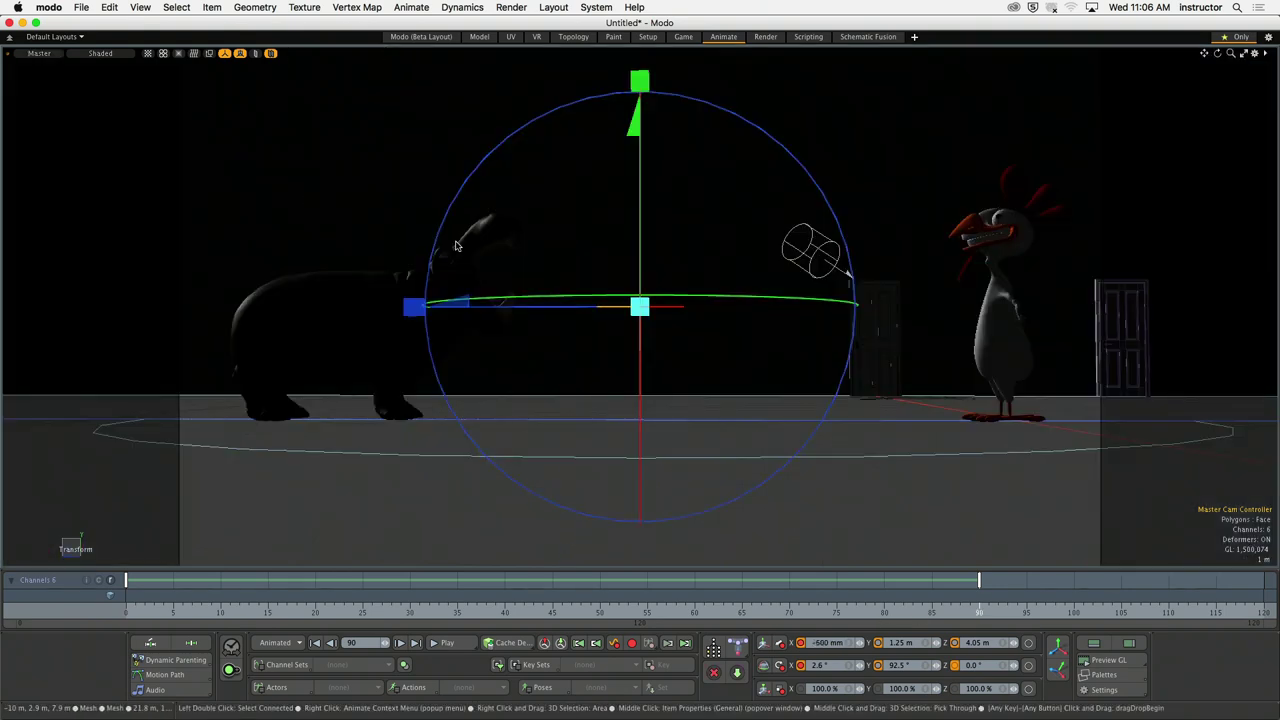
key("Home")
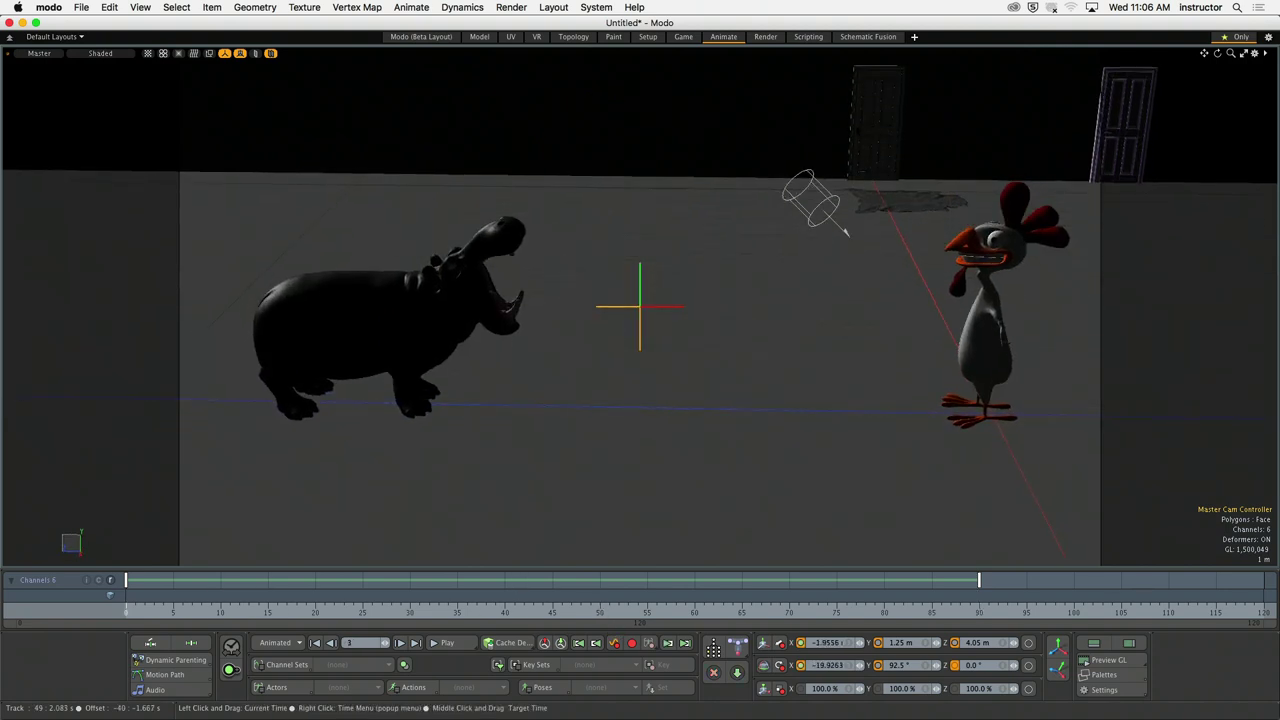
left_click(445, 643)
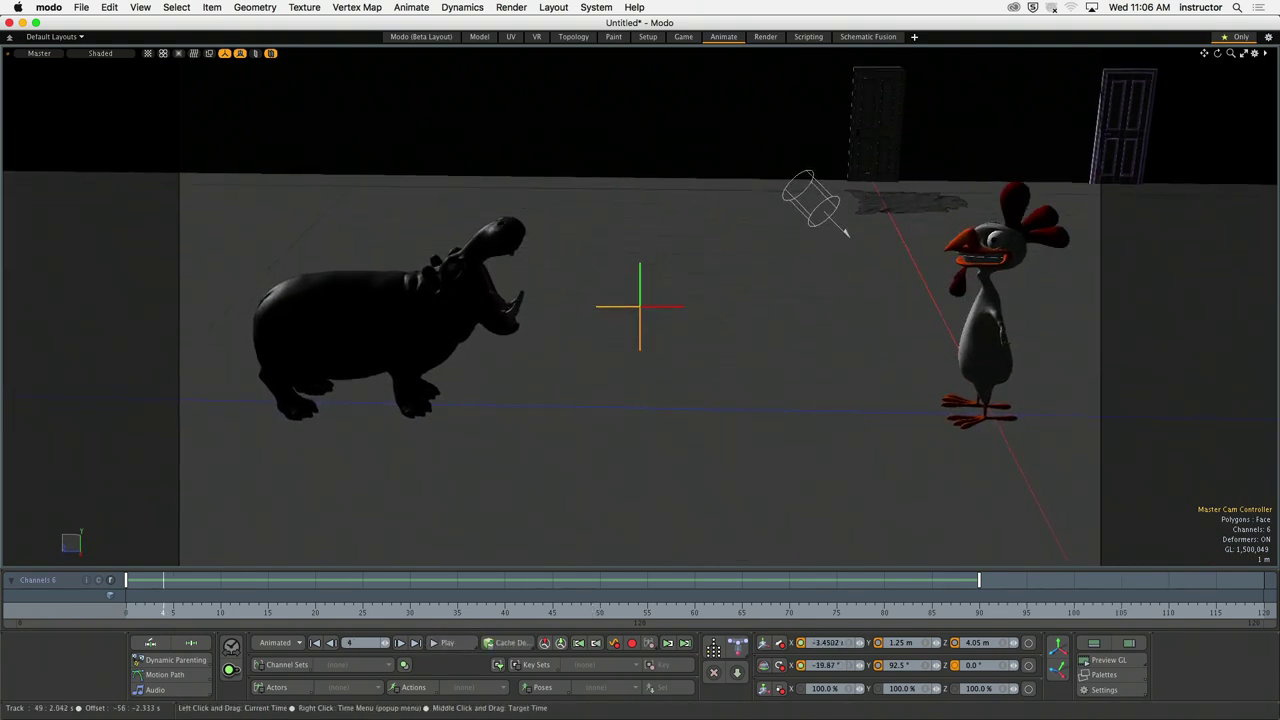
key("Home")
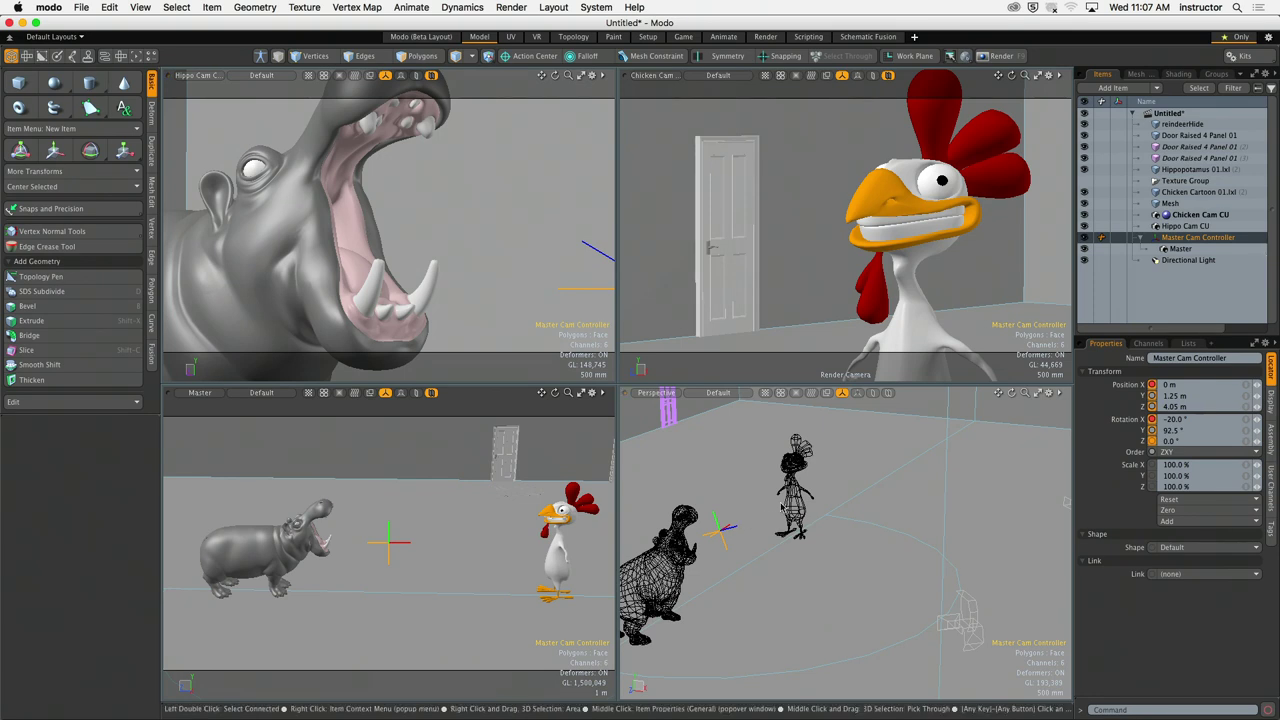
Step: Add a new camera to the scene and name it Jump Cut
left_click_drag(781, 507, 716, 580, "alt")
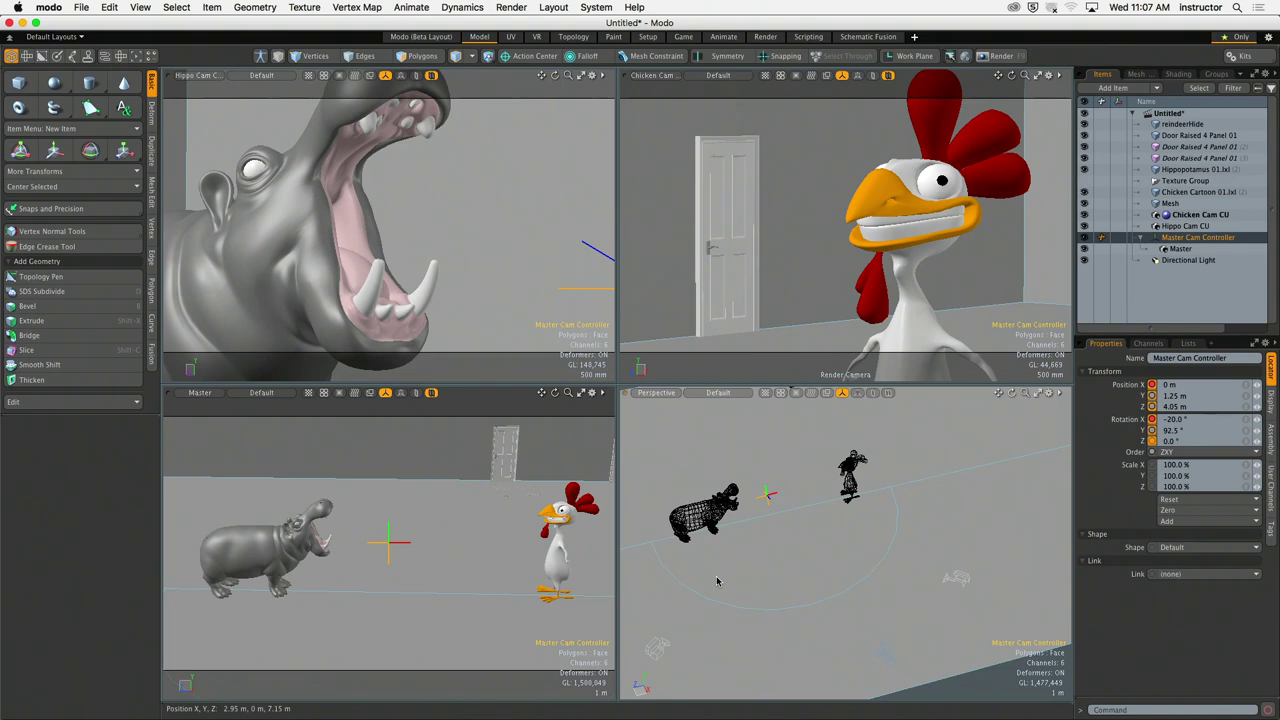
left_click_drag(720, 578, 814, 568, "alt")
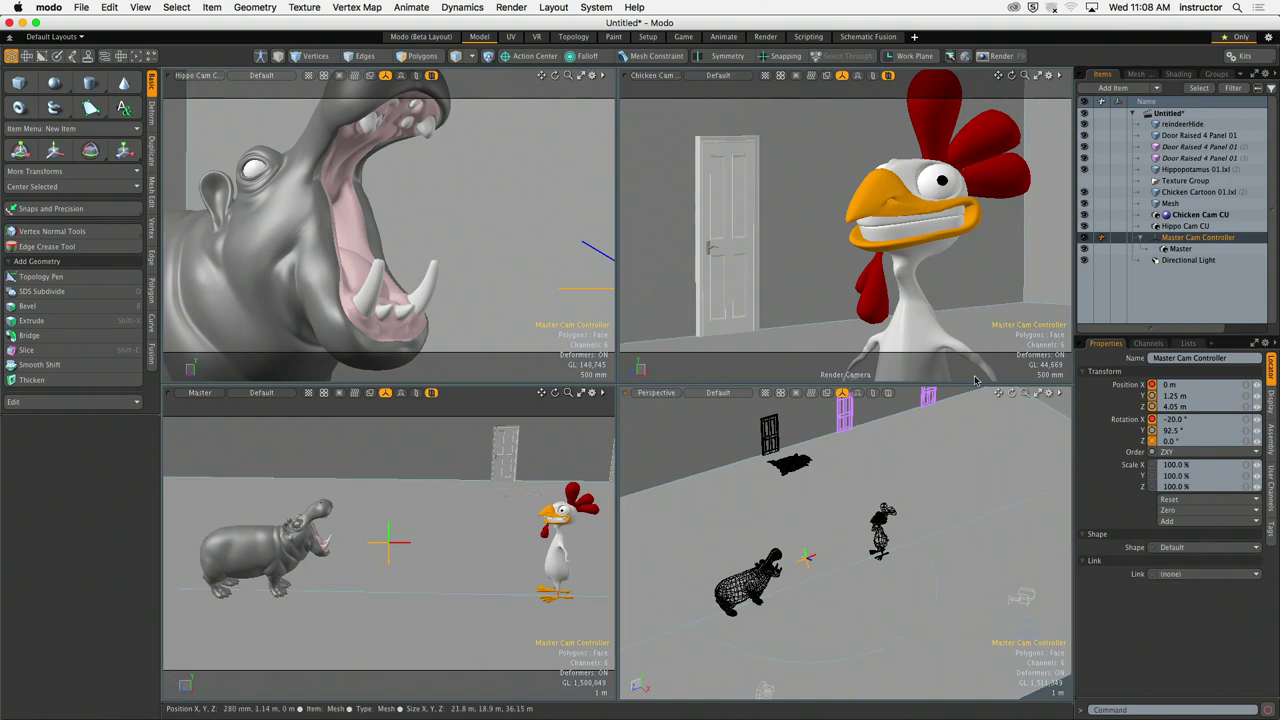
left_click(1154, 89)
mouse_move(1150, 166)
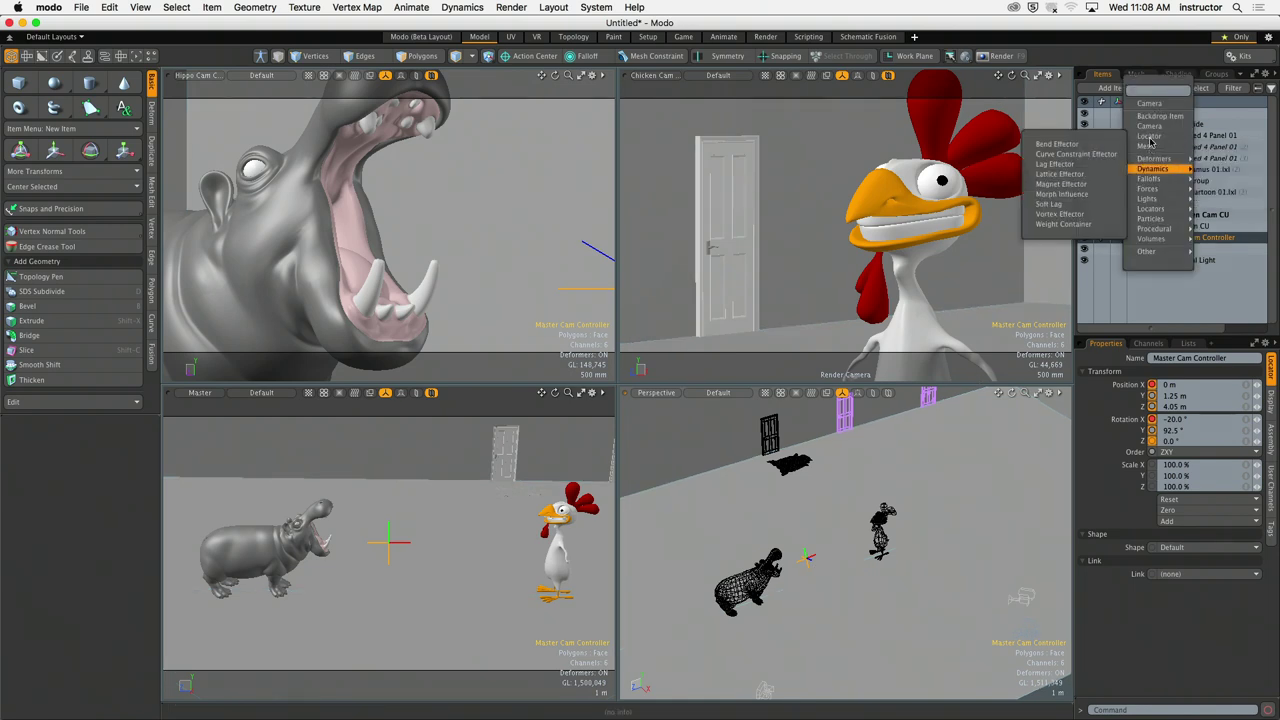
left_click(990, 134)
left_click(1181, 358)
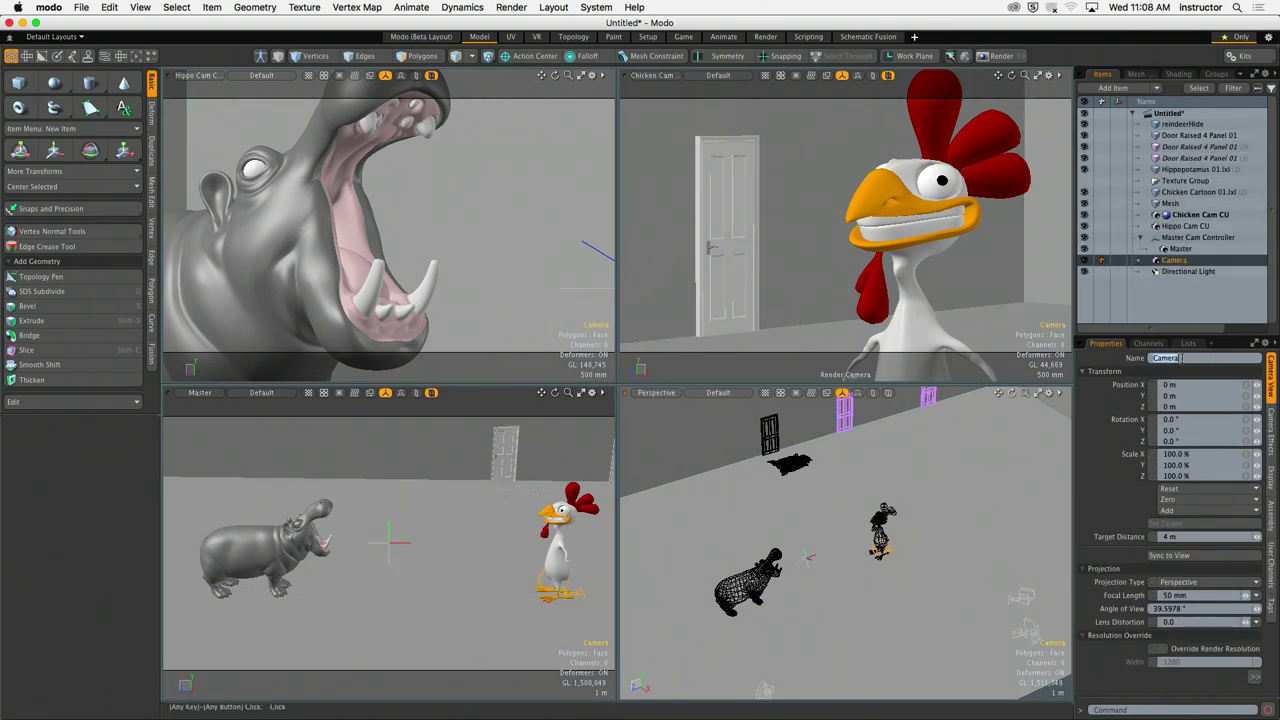
key("BackSpace")
type("Jump Cut")
key("Return")
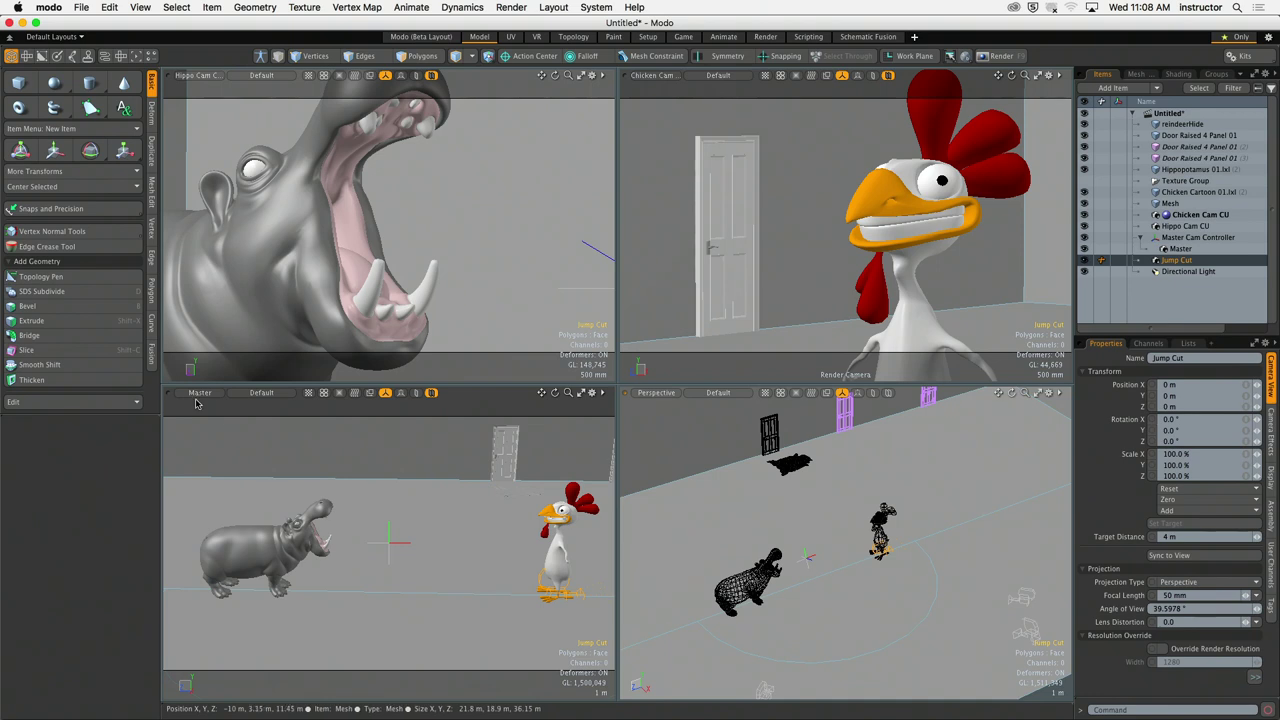
Step: Show the Jump Cut camera in the Master viewport and frame the chicken in a medium close-up from a slightly different angle
left_click(204, 393)
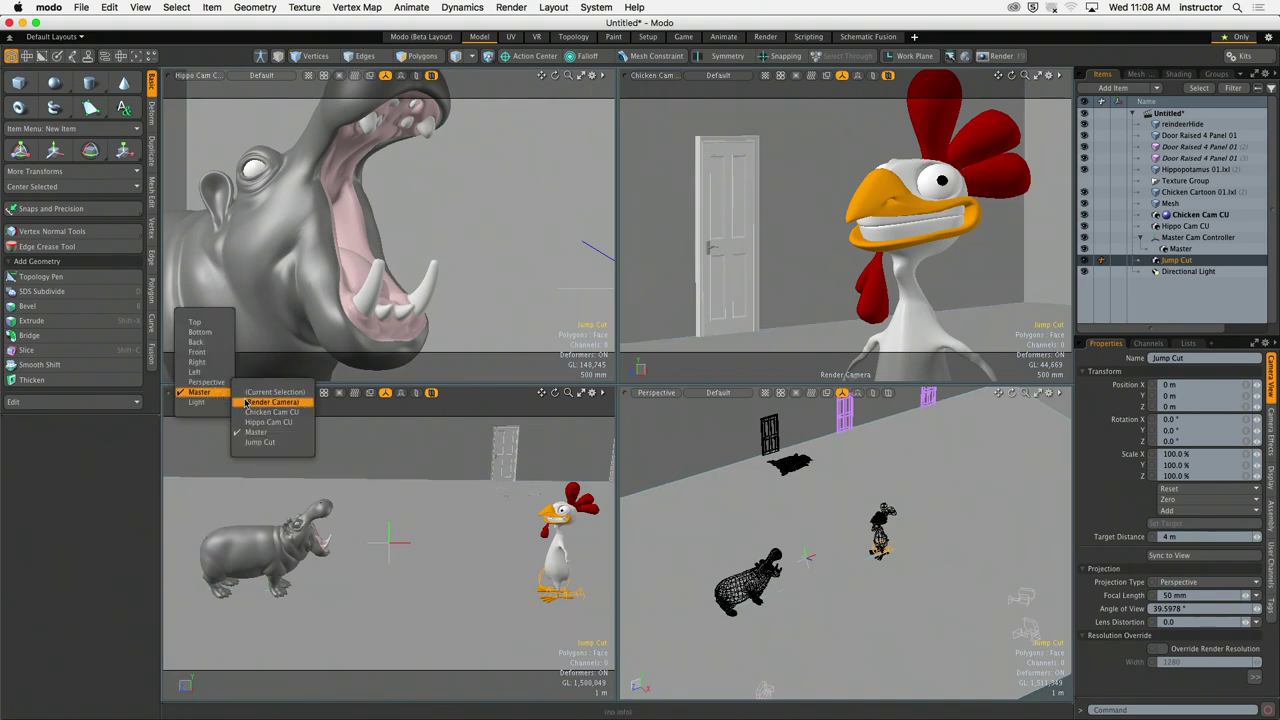
left_click(285, 442)
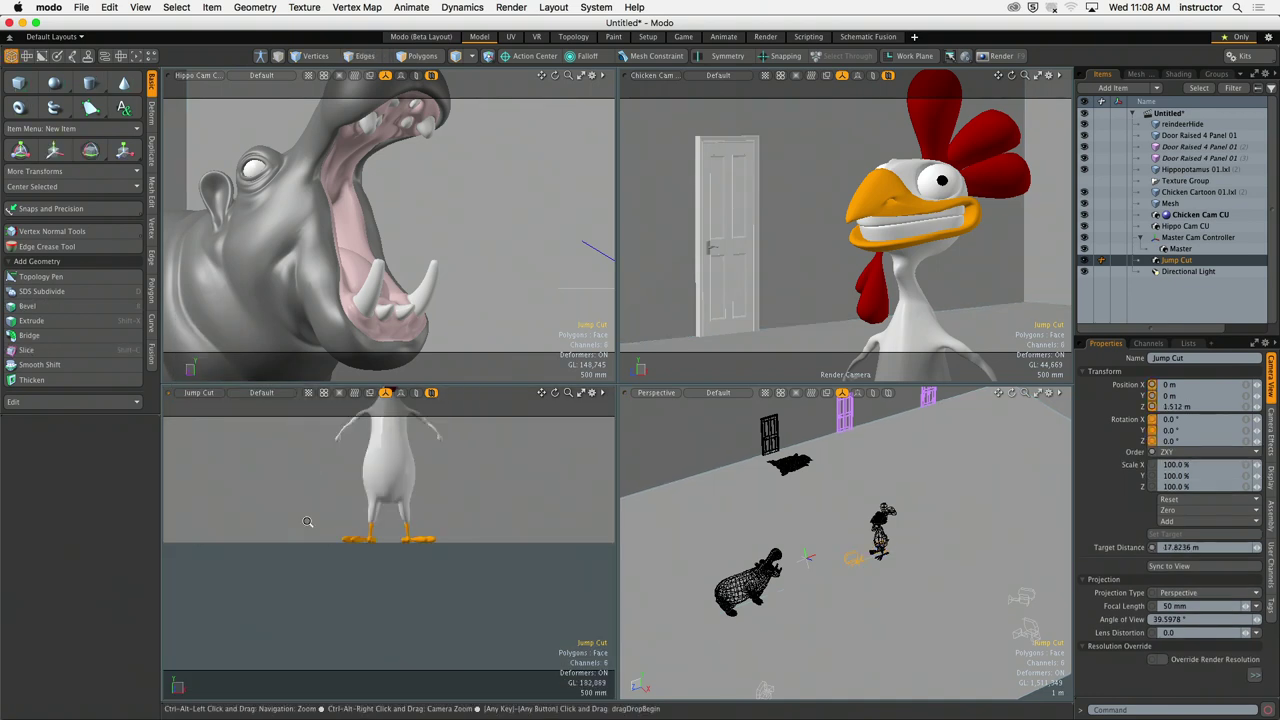
left_click_drag(308, 521, 322, 563, "ctrl+alt")
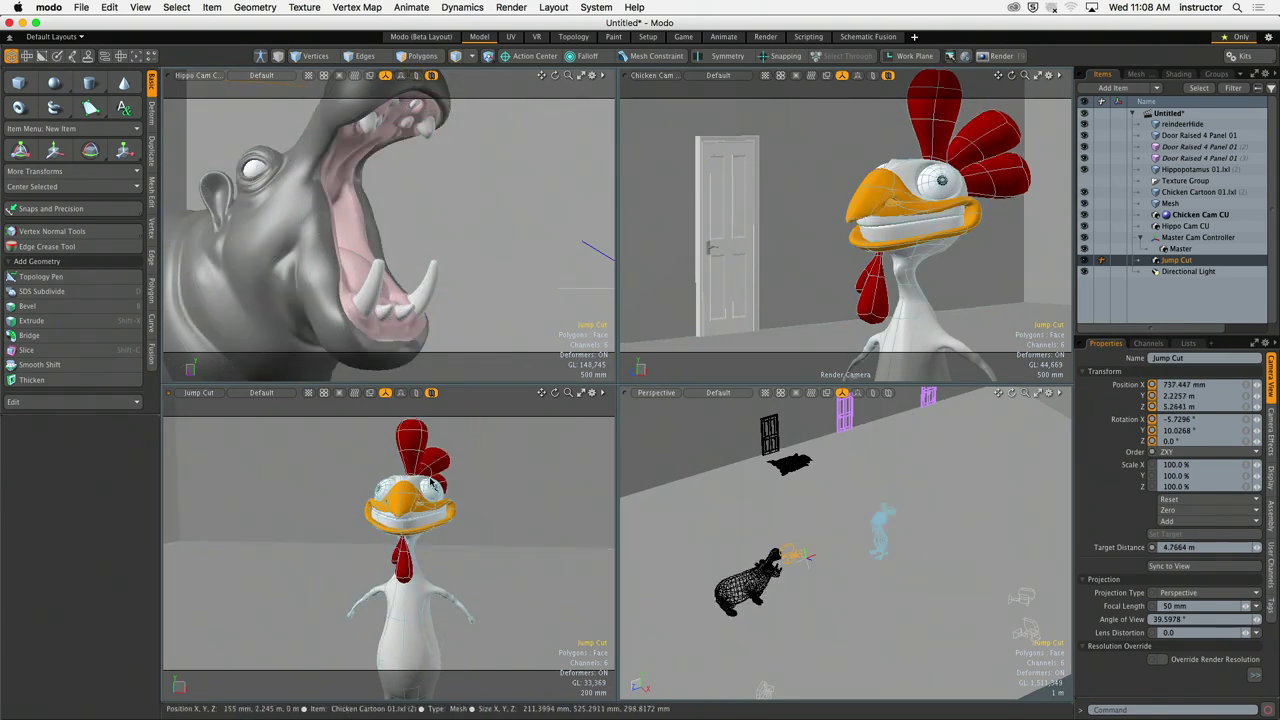
mouse_move(345, 540)
left_mouse_down("alt")
mouse_move(372, 518)
mouse_move(395, 526)
mouse_move(260, 540)
mouse_move(325, 543)
left_mouse_up("alt")
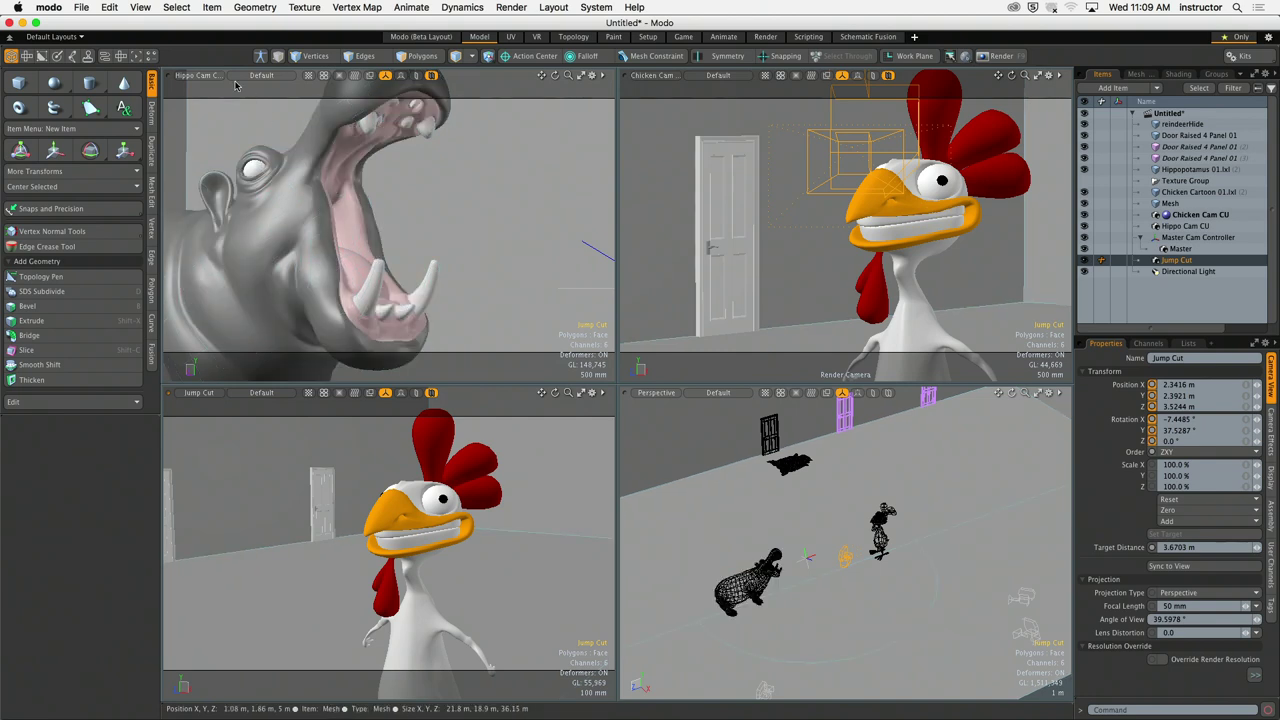
Step: Show the Jump Cut camera in place of the hippo close-up, and Hippo Cam CU in the viewport below it
left_click(196, 76)
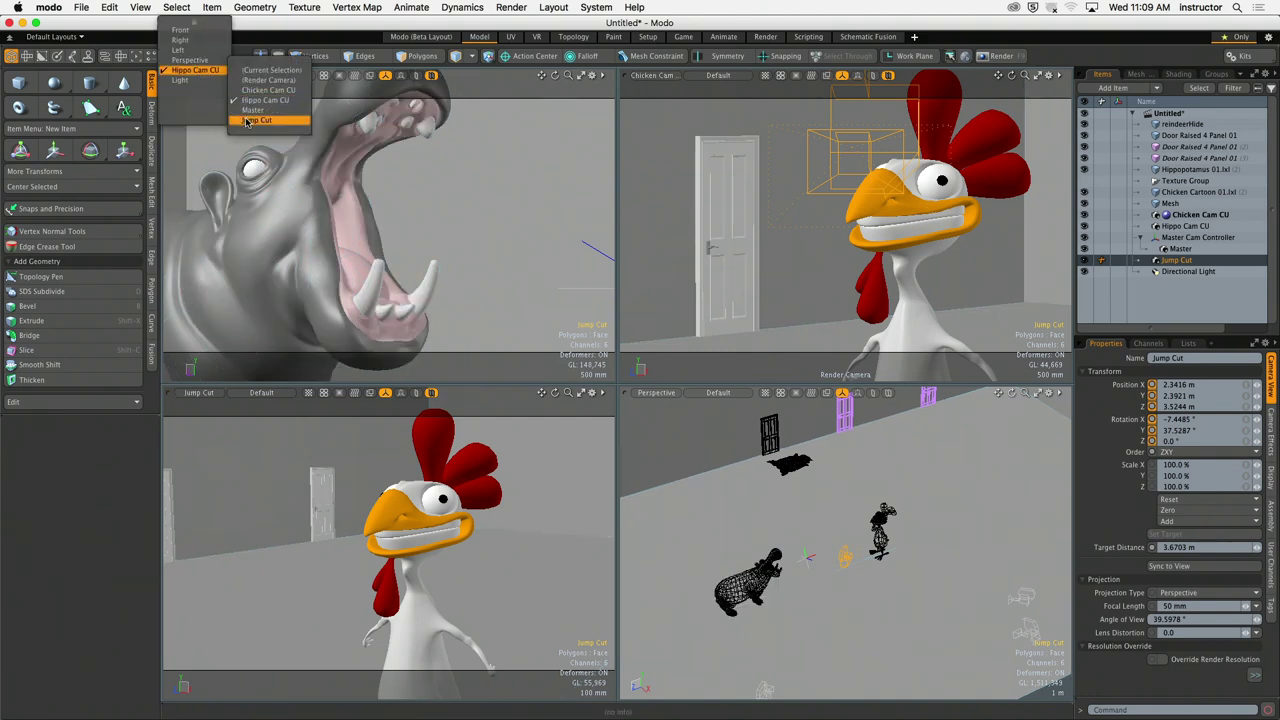
left_click(250, 120)
left_click(199, 393)
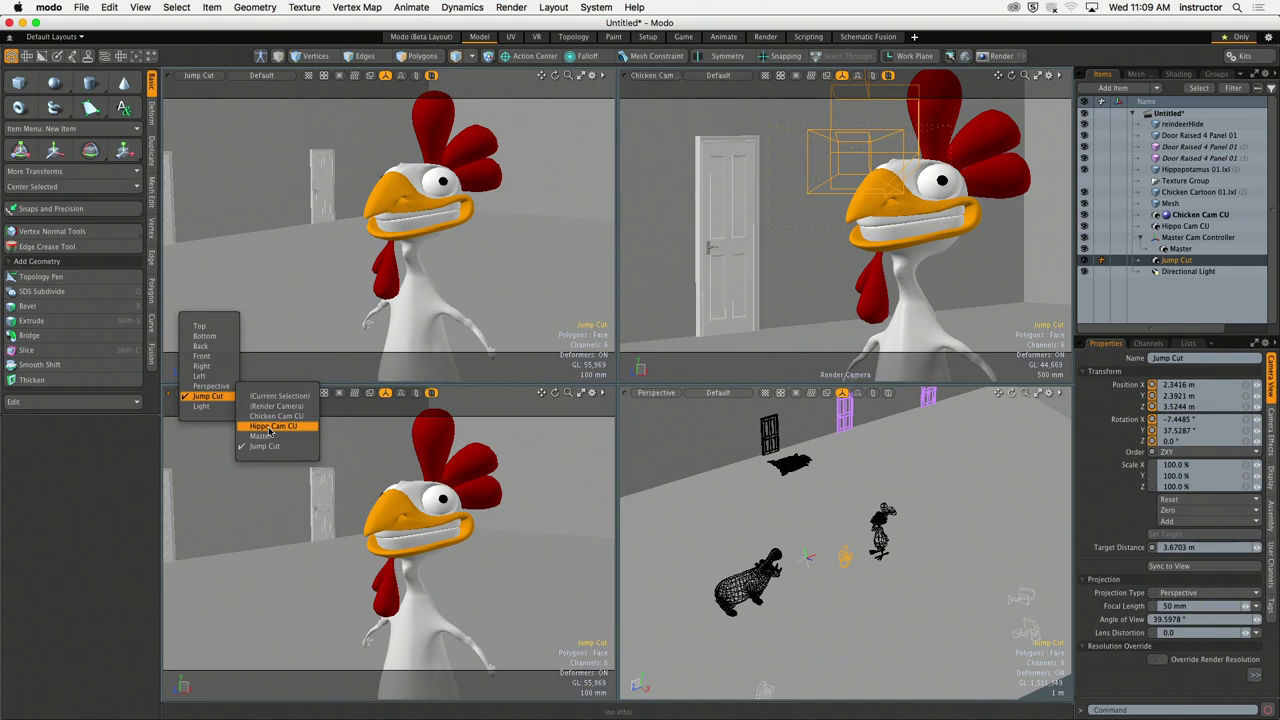
left_click(268, 427)
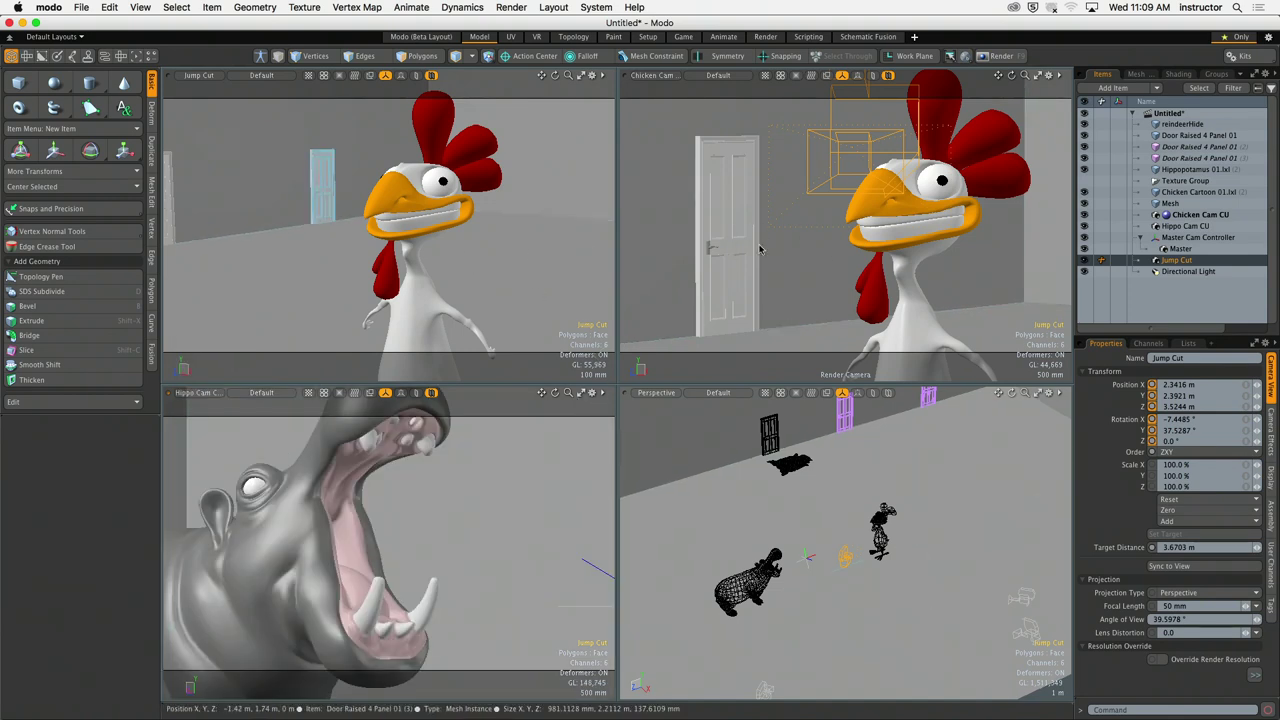
Step: Turn off camera visibility in the Chicken Cam CU viewport
left_click(810, 278)
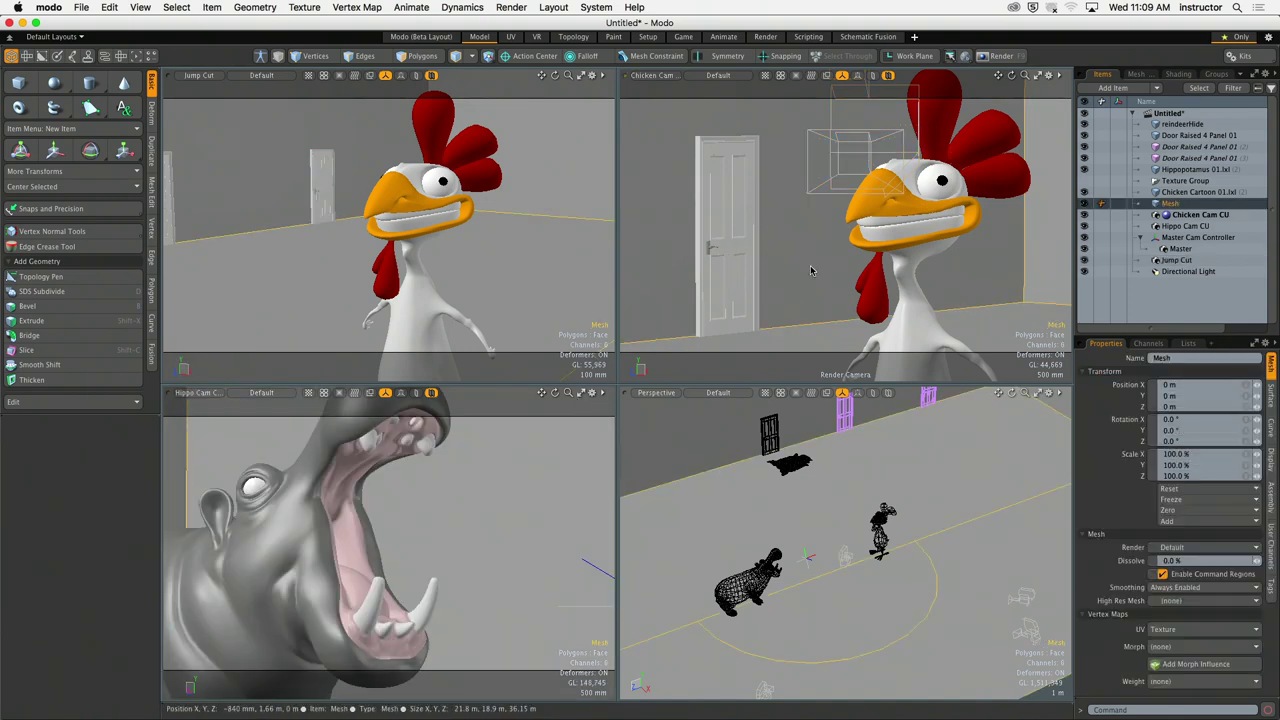
key("o")
left_click(843, 145)
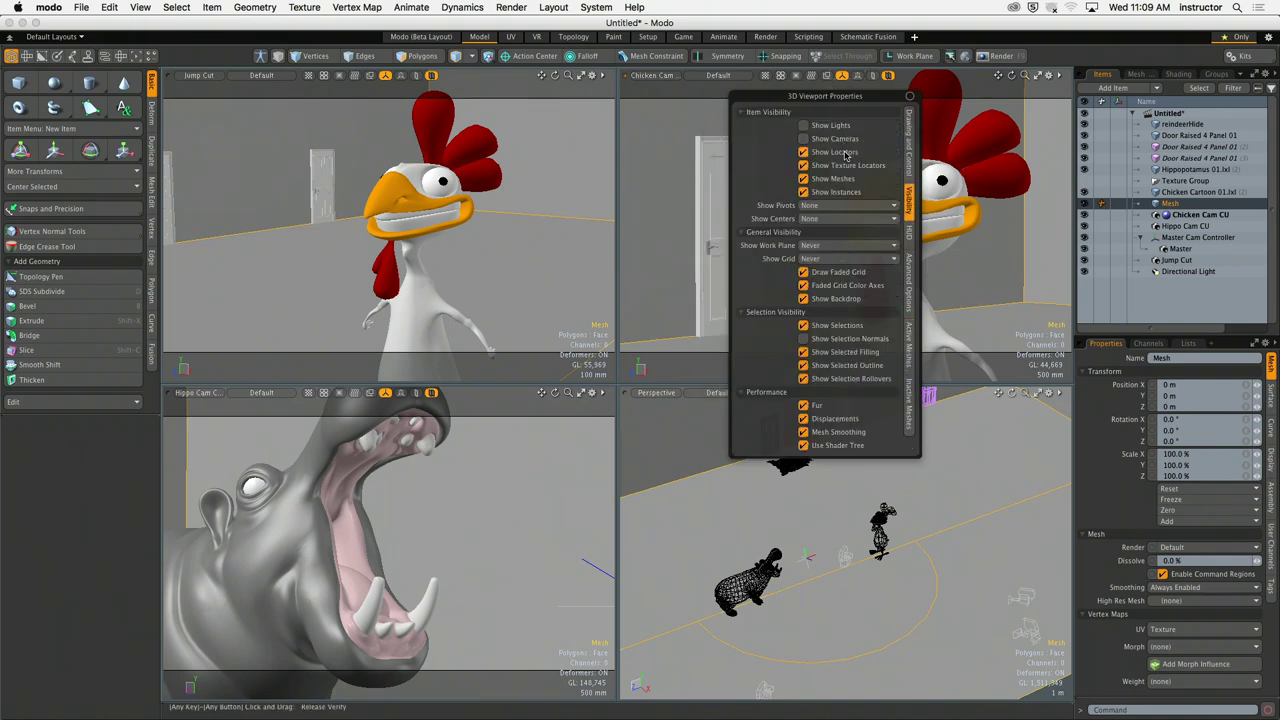
Step: In the Animate layout, set the viewport to Default shading and look through the Render Camera
key("1")
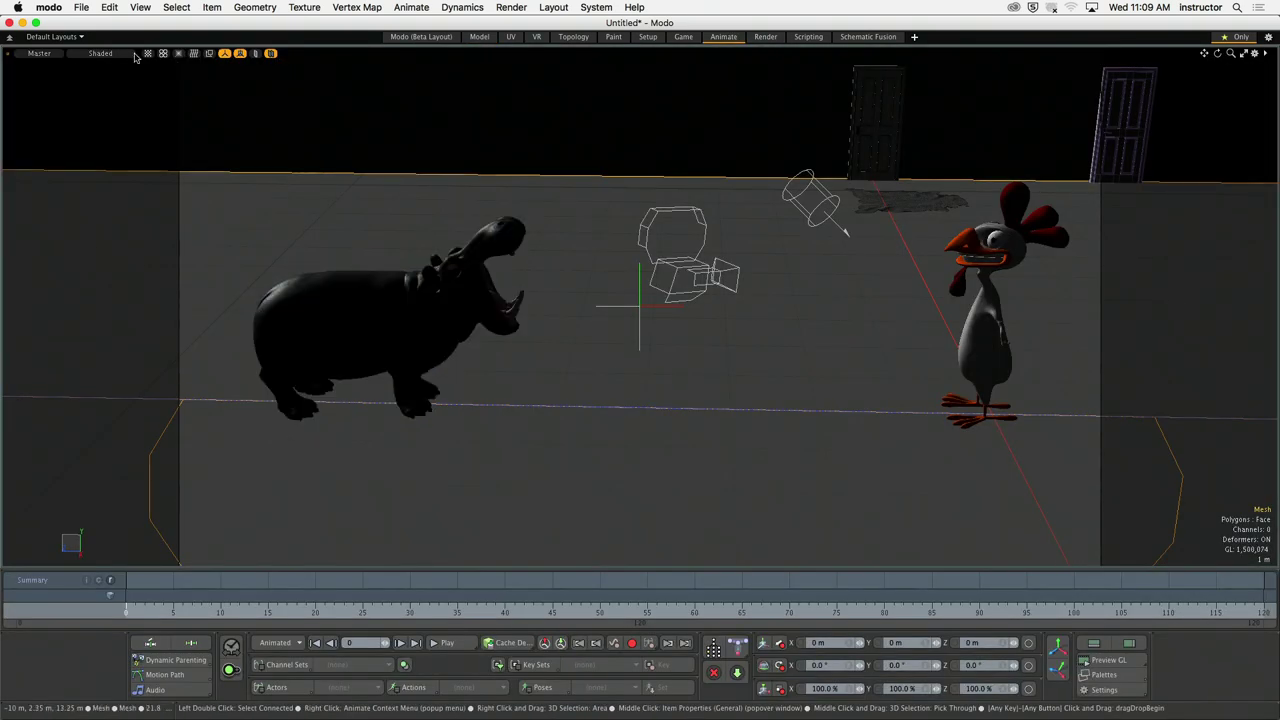
left_click(100, 54)
left_click(112, 127)
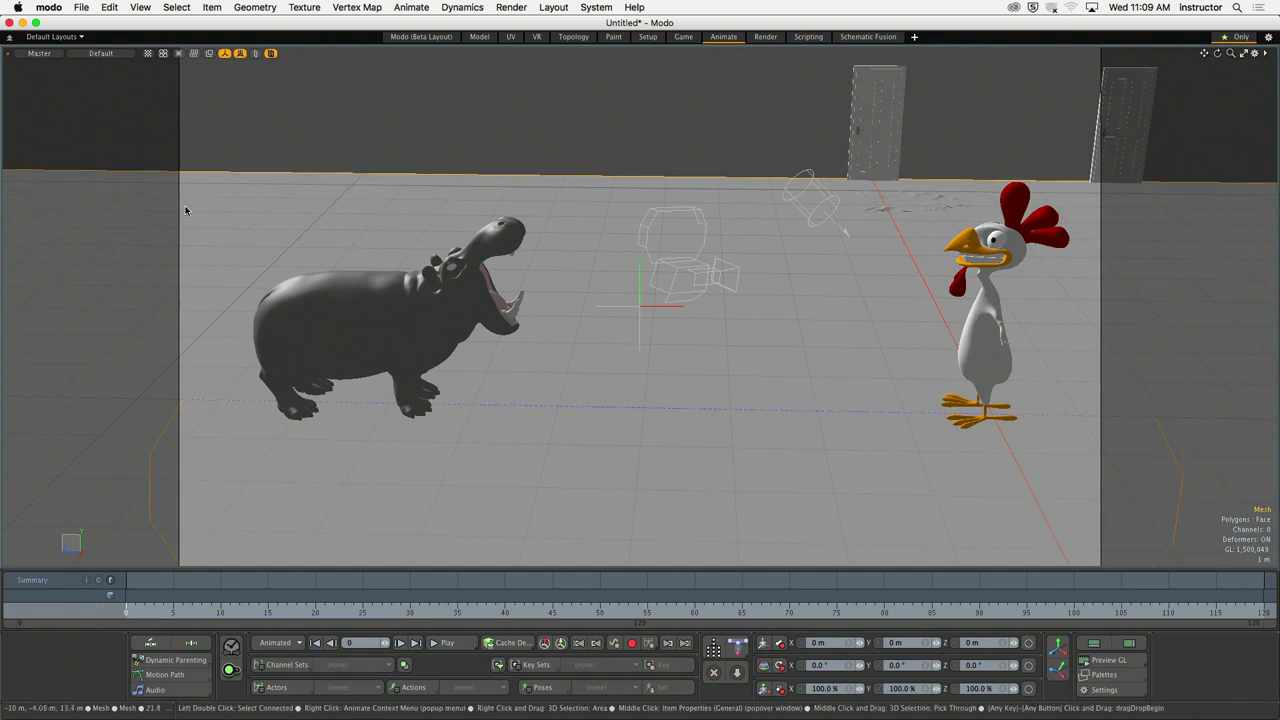
left_click(39, 53)
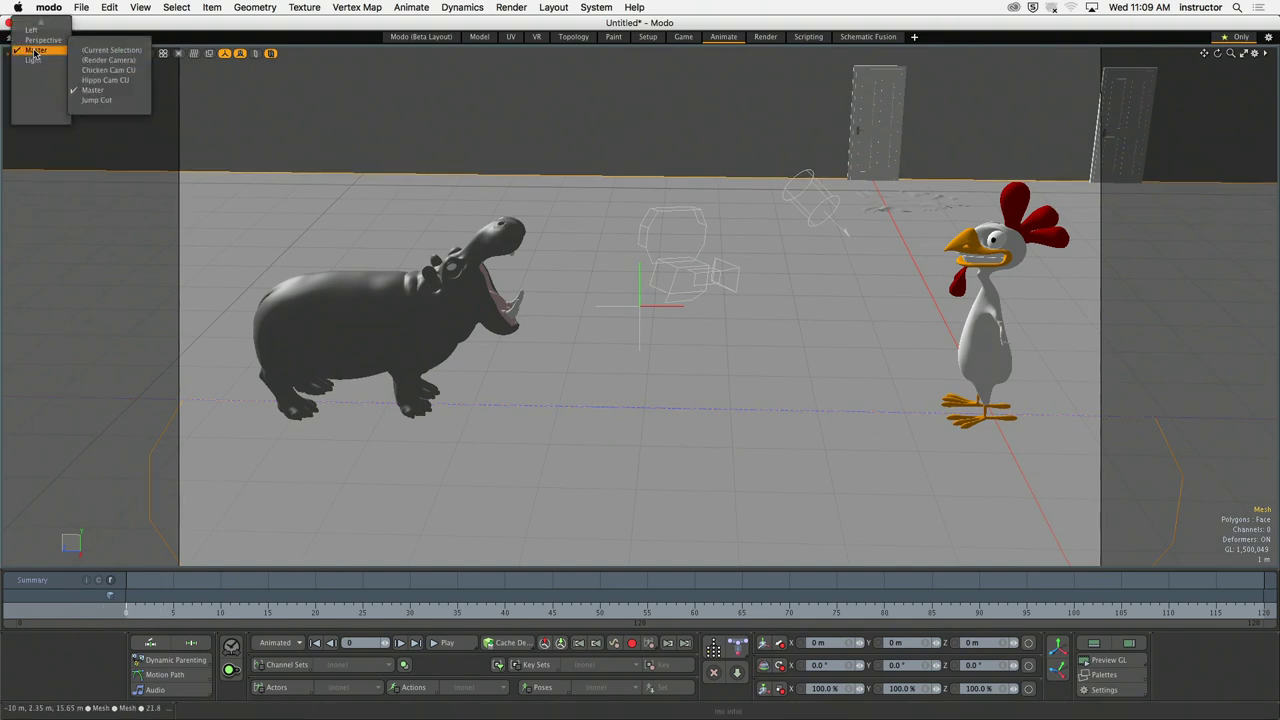
mouse_move(77, 61)
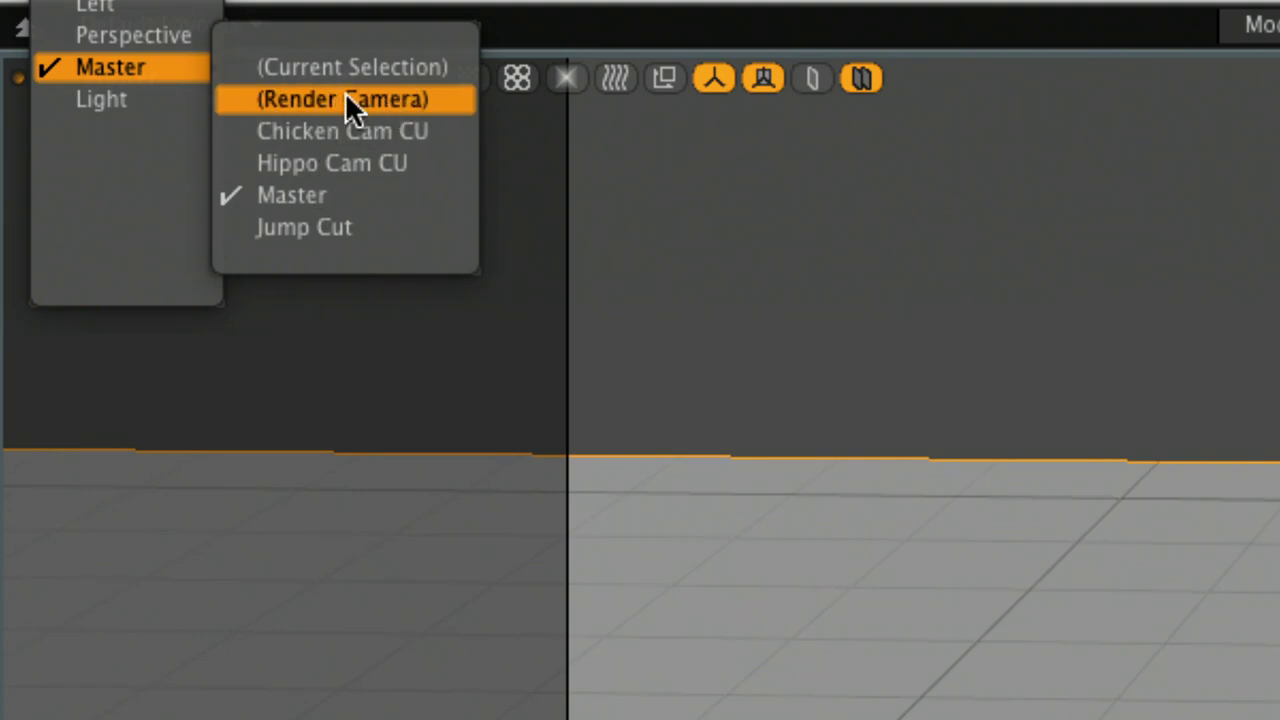
left_click(345, 98)
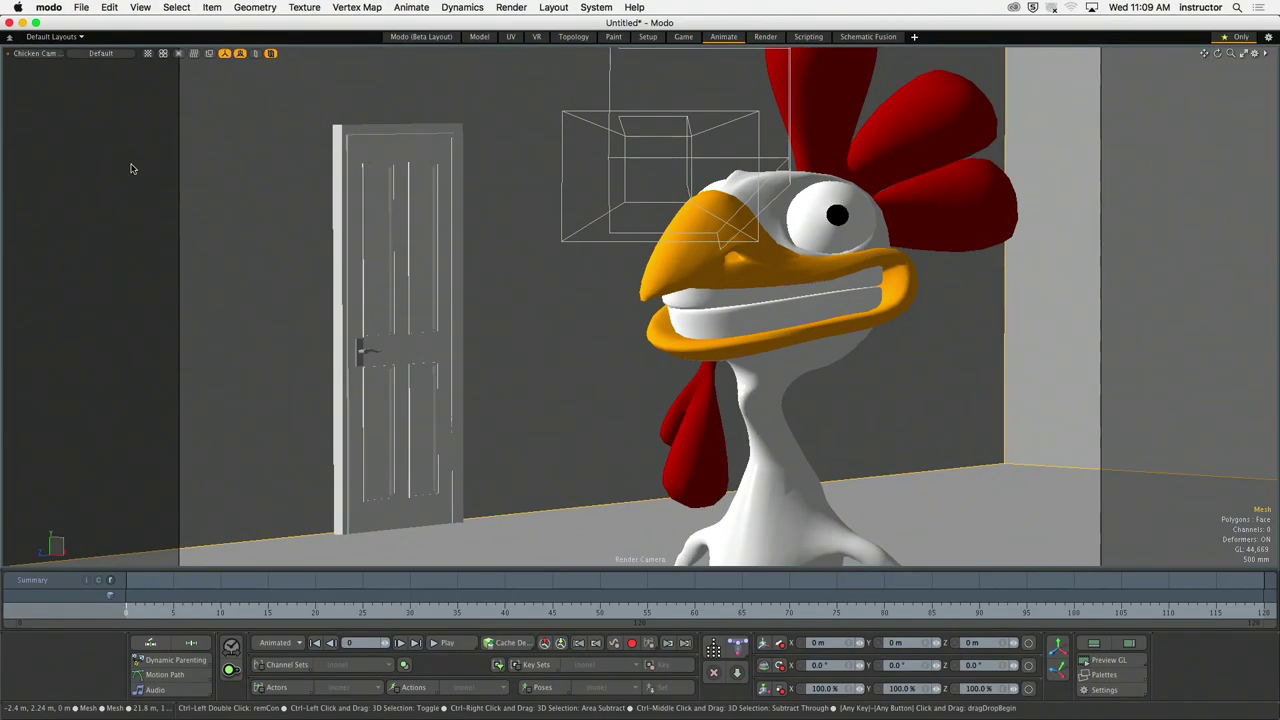
Step: Hide the cameras, lights and locators in the render camera viewport
key("o")
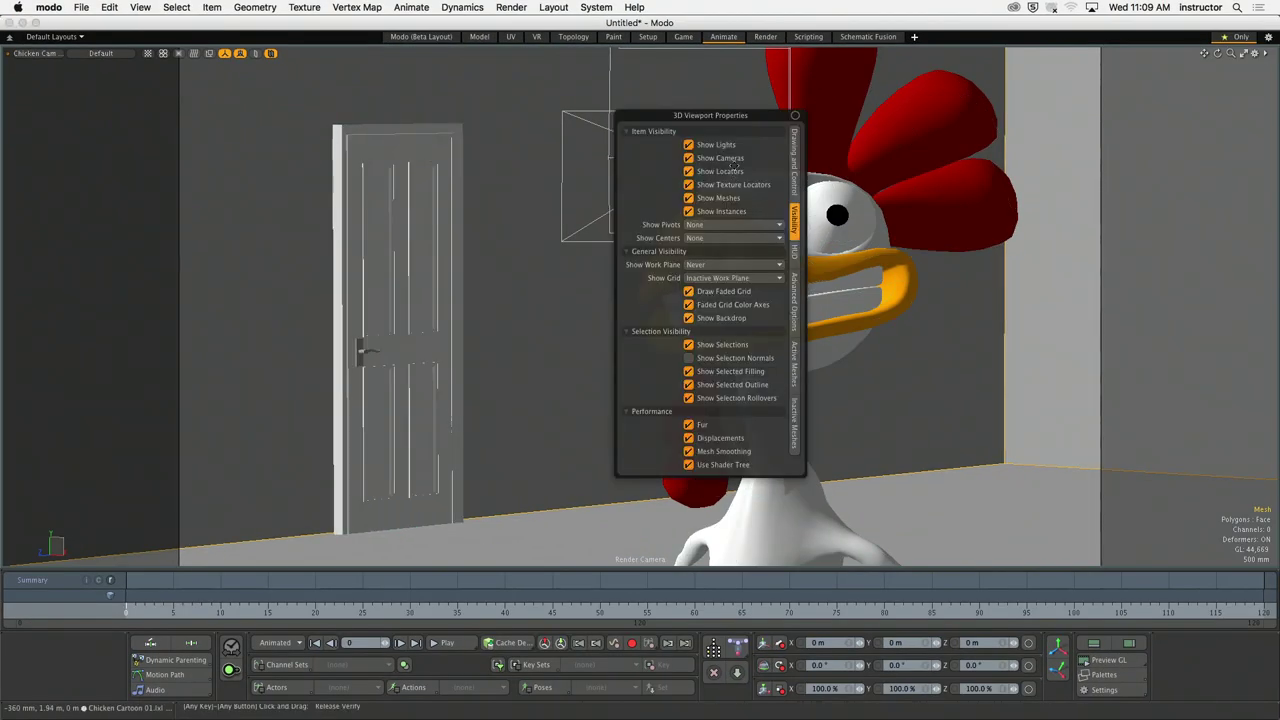
left_click(720, 158)
left_click(716, 144)
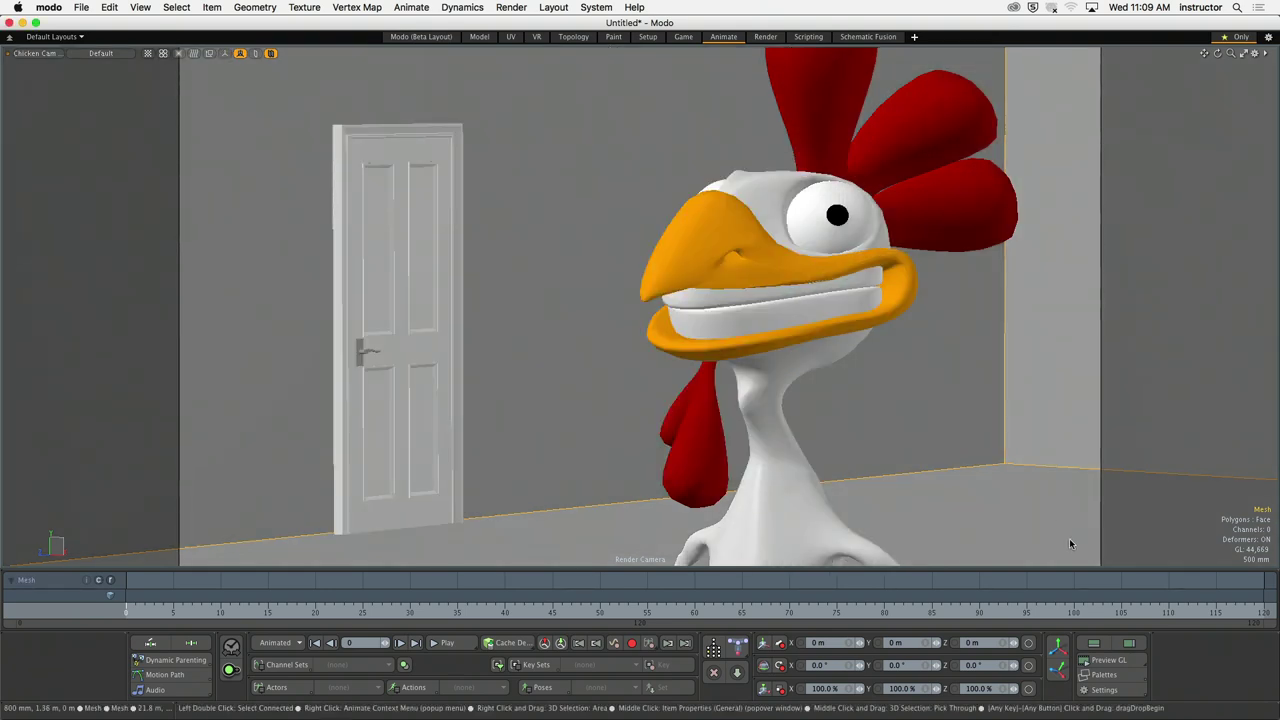
Step: Select the Render item in the shader tree and keyframe its Render Camera as Chicken Cam CU at frame 0
left_click(1129, 645)
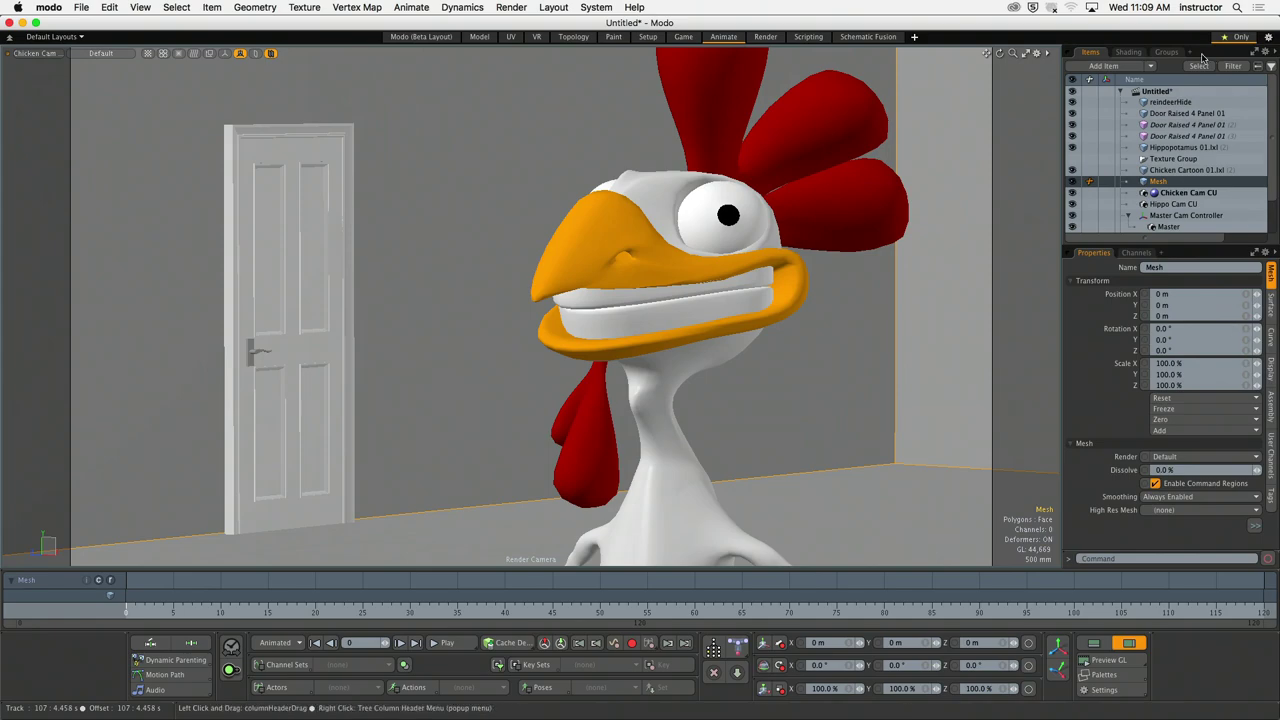
left_click(1143, 52)
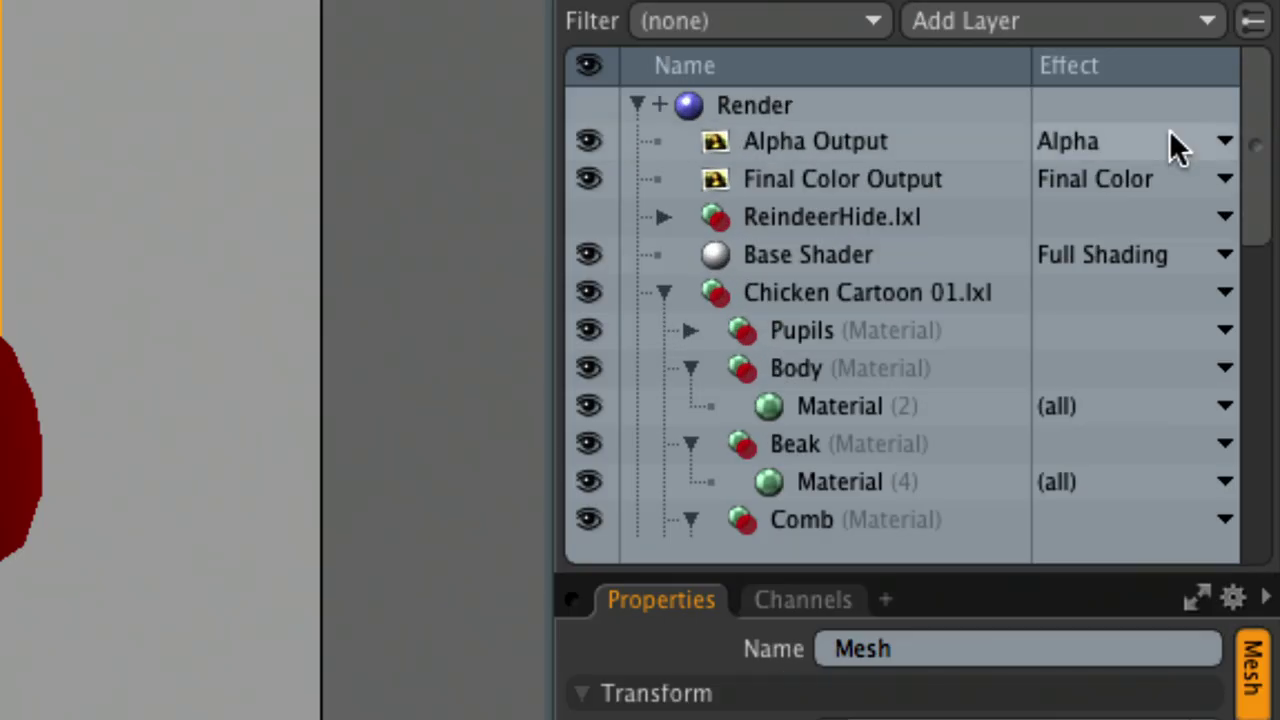
left_click(778, 108)
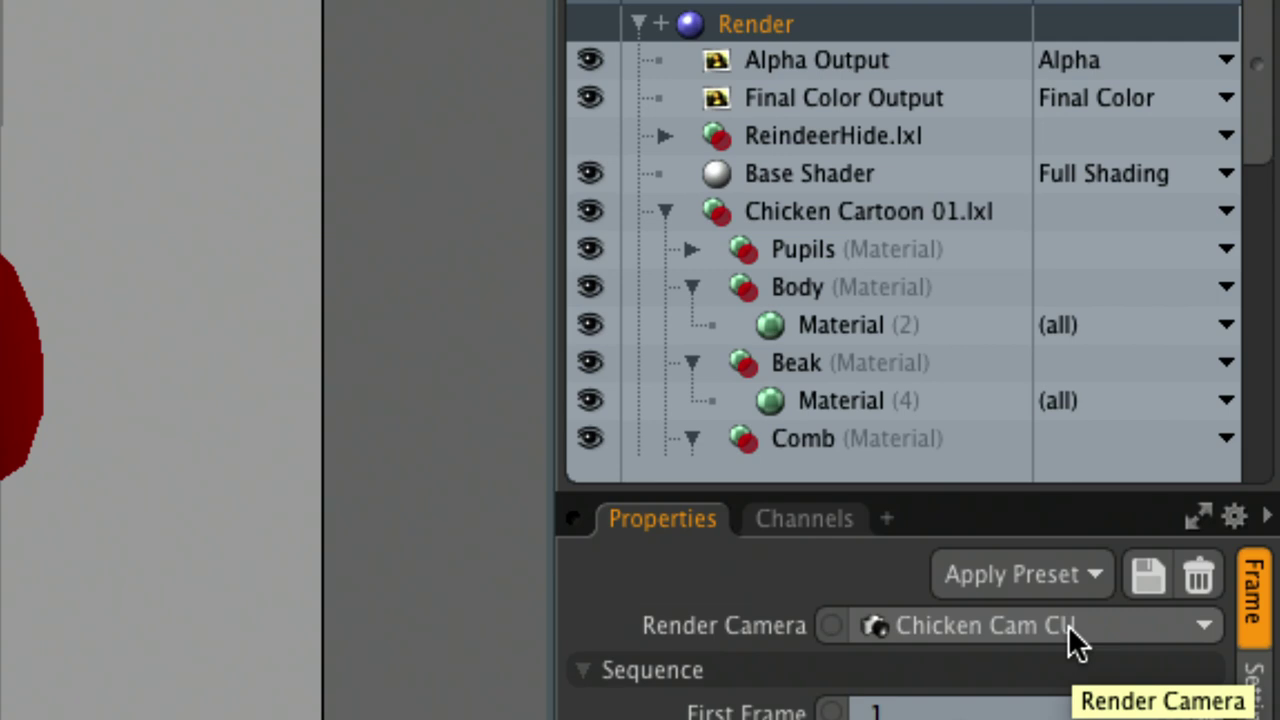
left_click(831, 625)
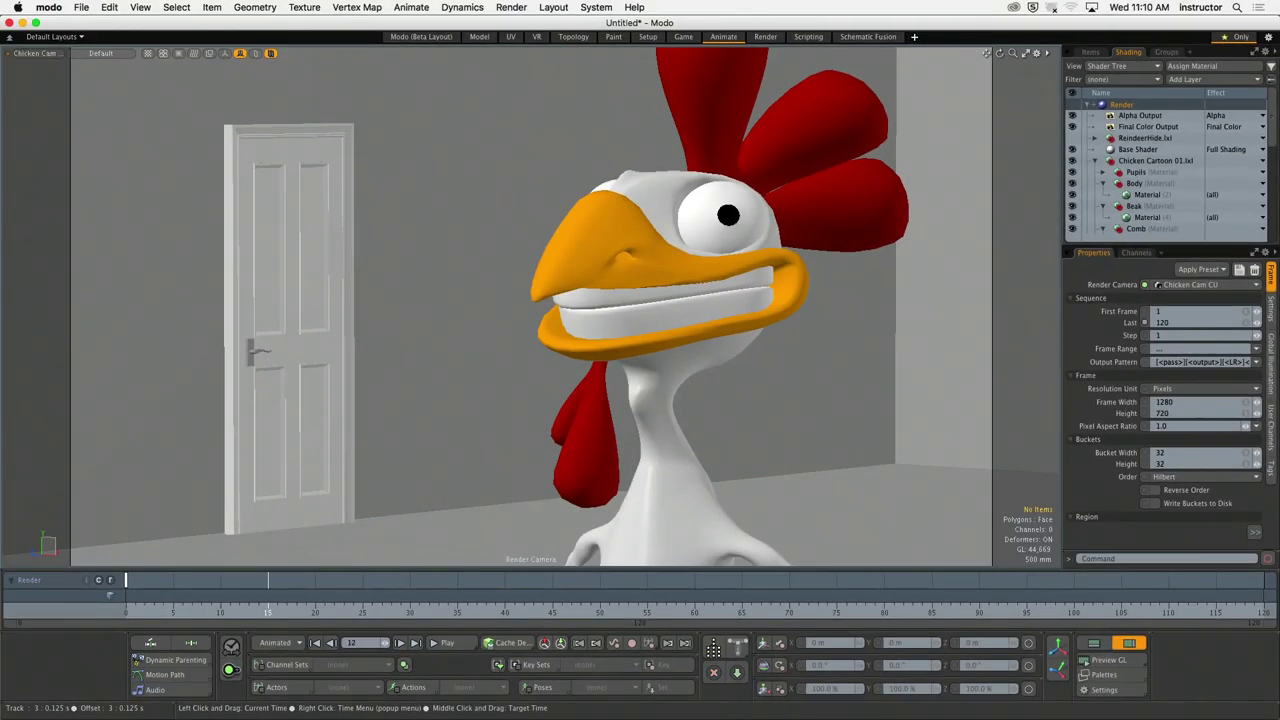
Step: Key the Render Camera to Jump Cut at frame 30 and back to Chicken Cam CU at frame 60
mouse_move(268, 609)
left_mouse_down()
mouse_move(562, 610)
mouse_move(334, 610)
mouse_move(410, 610)
left_mouse_up()
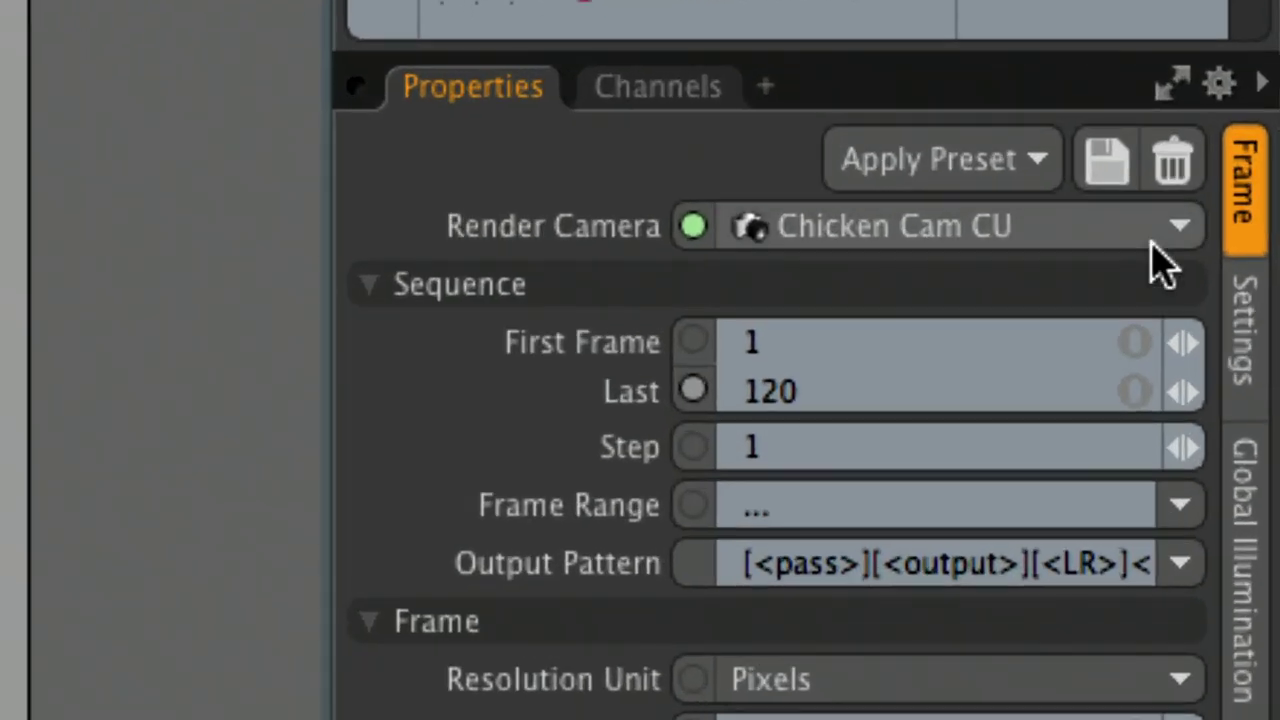
left_click(1155, 244)
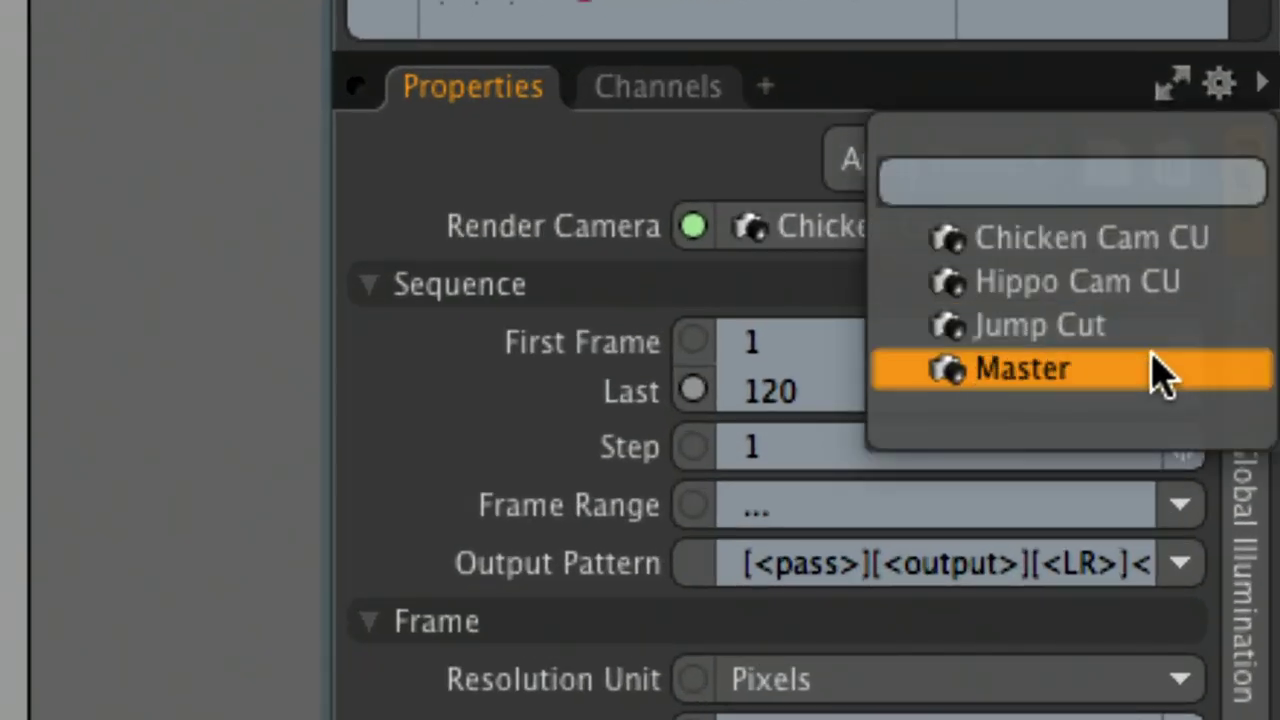
left_click(1150, 323)
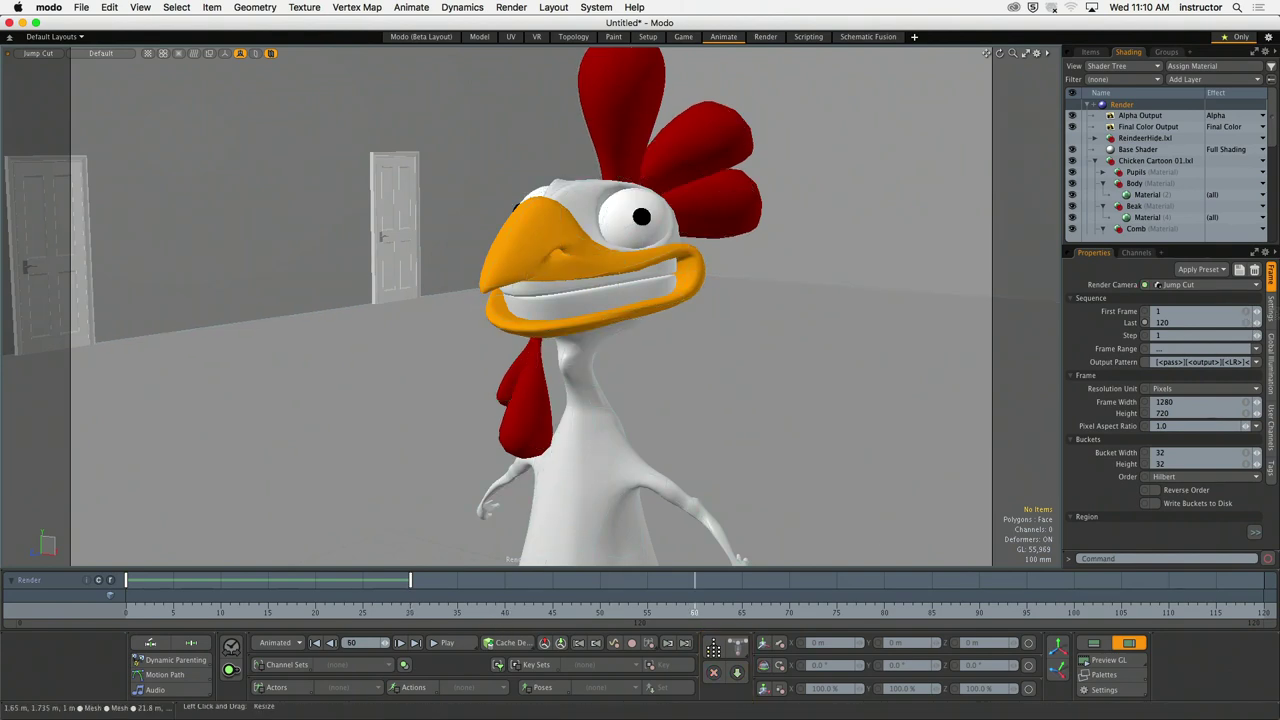
left_click(1238, 286)
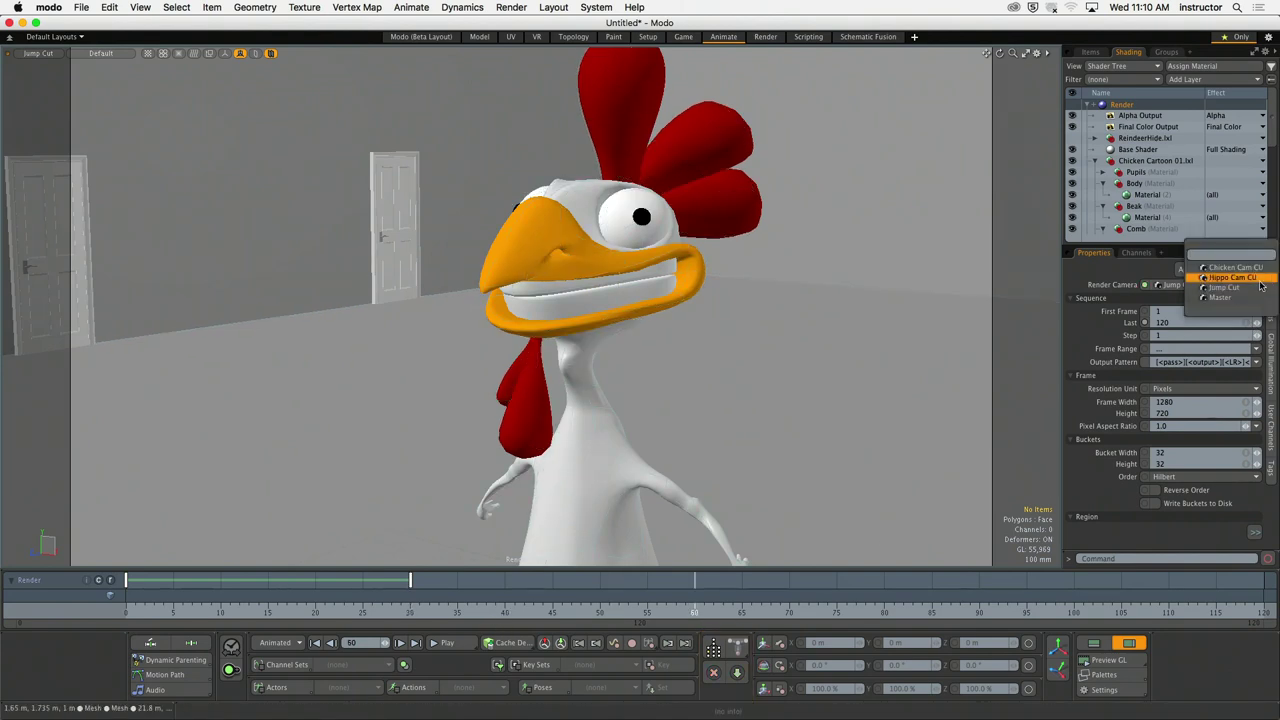
left_click(1238, 287)
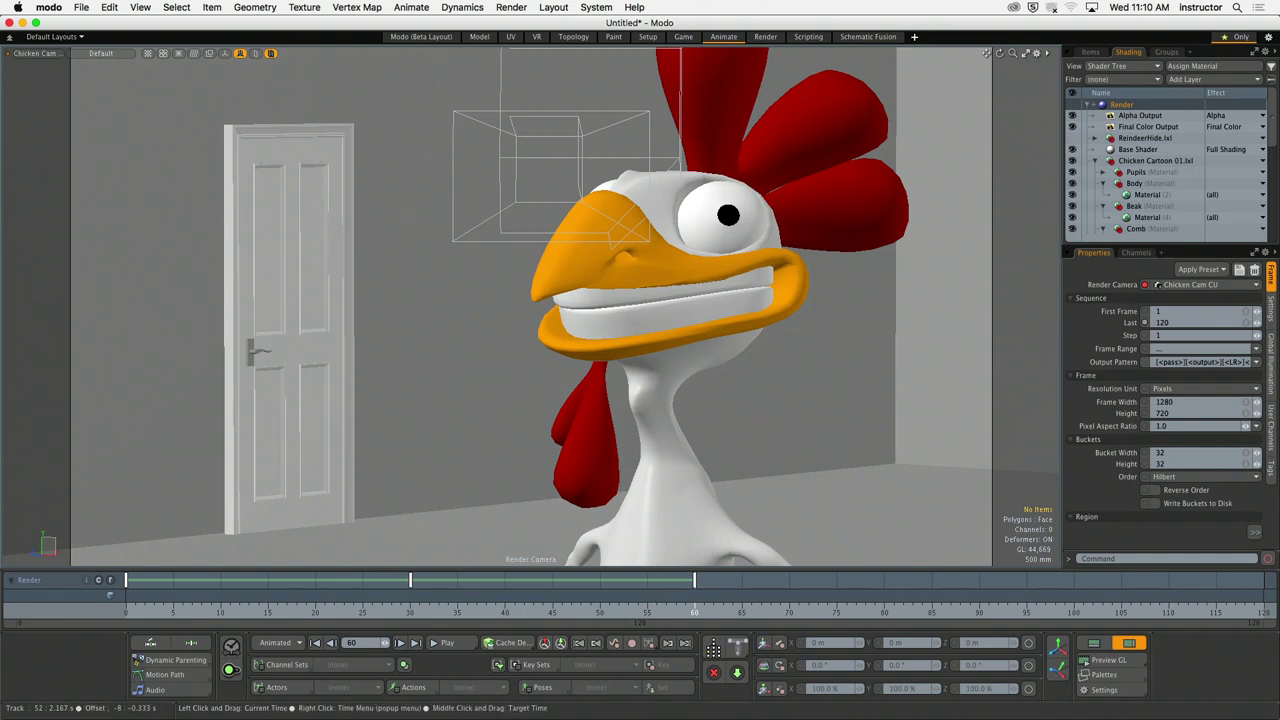
Step: Return to frame 0, check the viewport's visibility options and select the room mesh to clear the camera outline
left_click(617, 608)
left_click(125, 608)
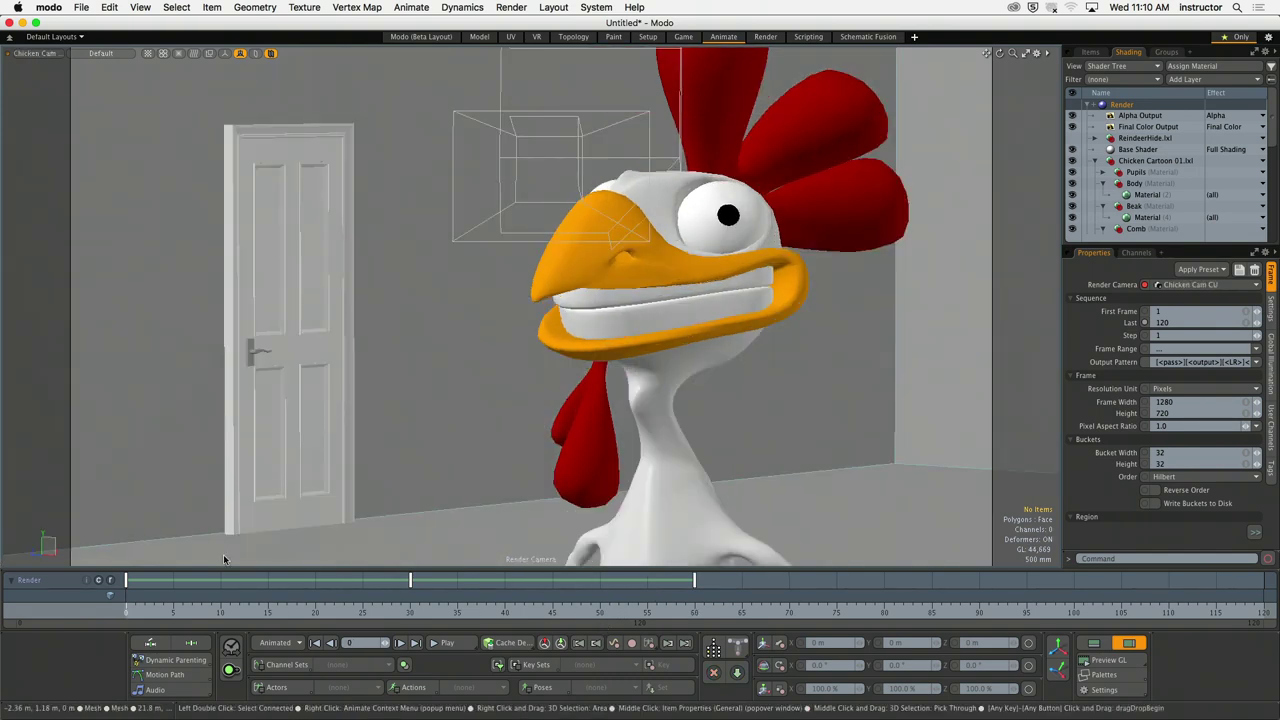
key("o")
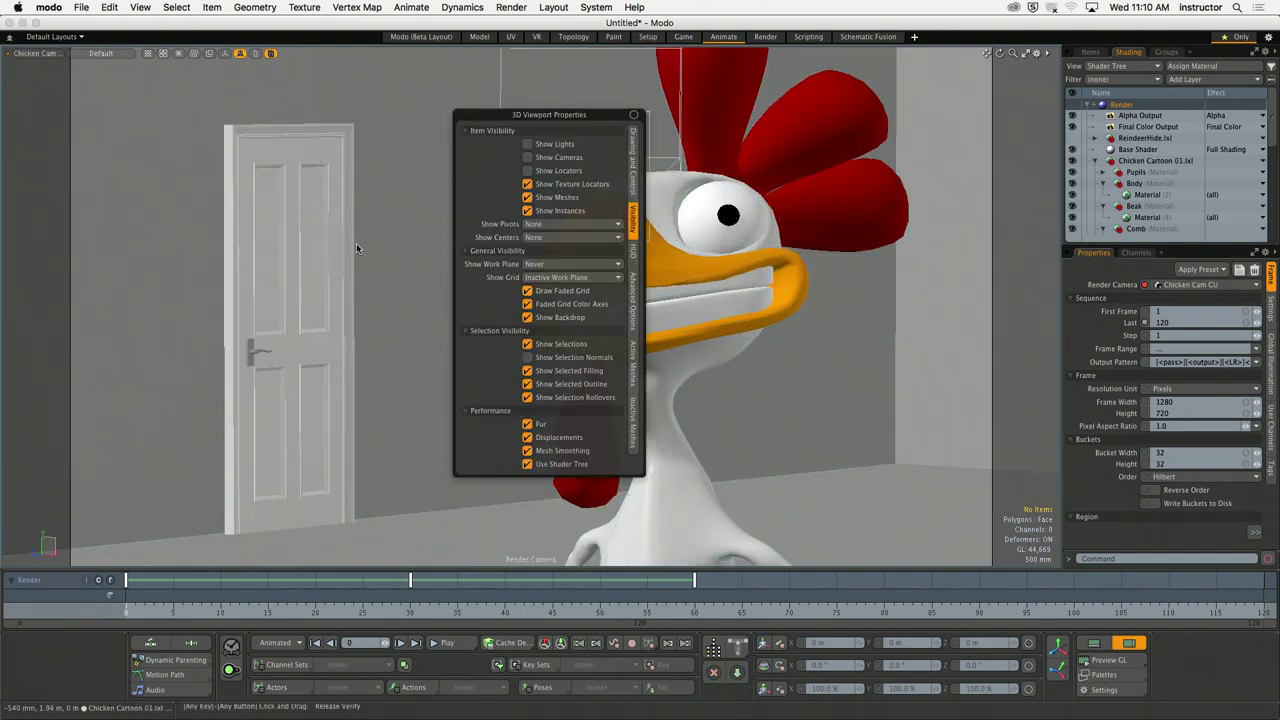
left_click(412, 262)
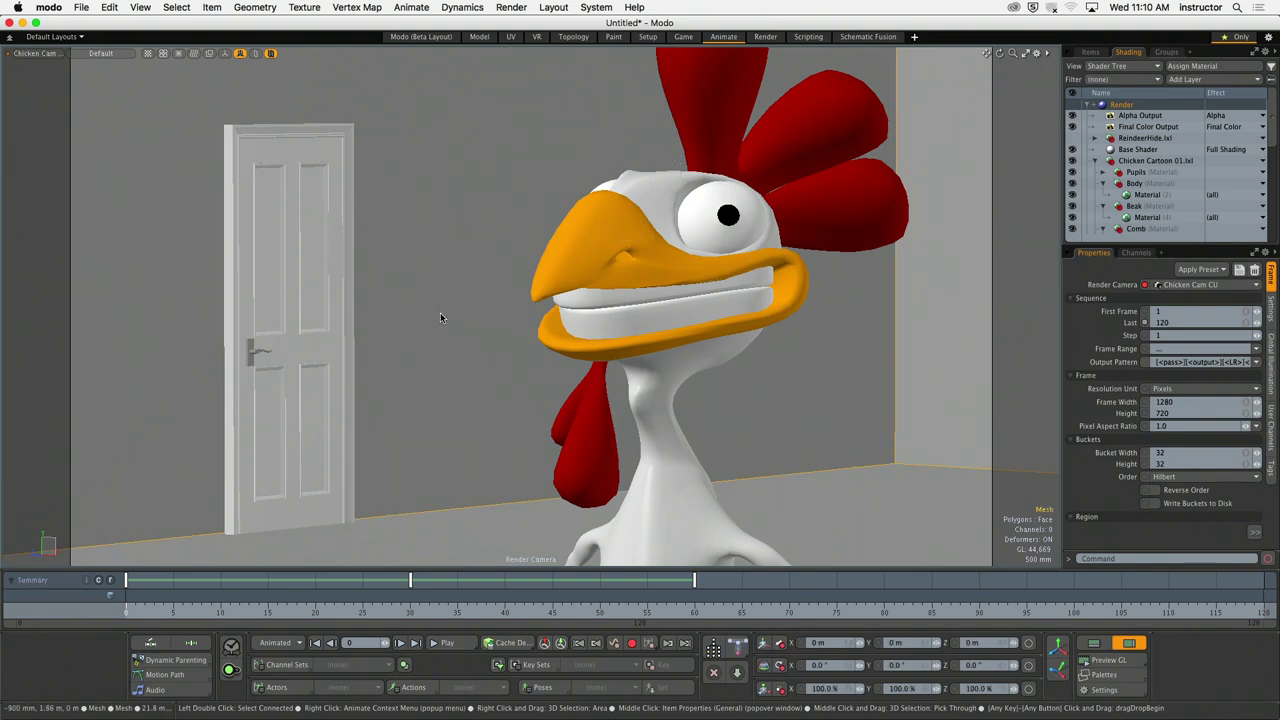
left_click(440, 318)
key("ctrl+space")
left_click(462, 320)
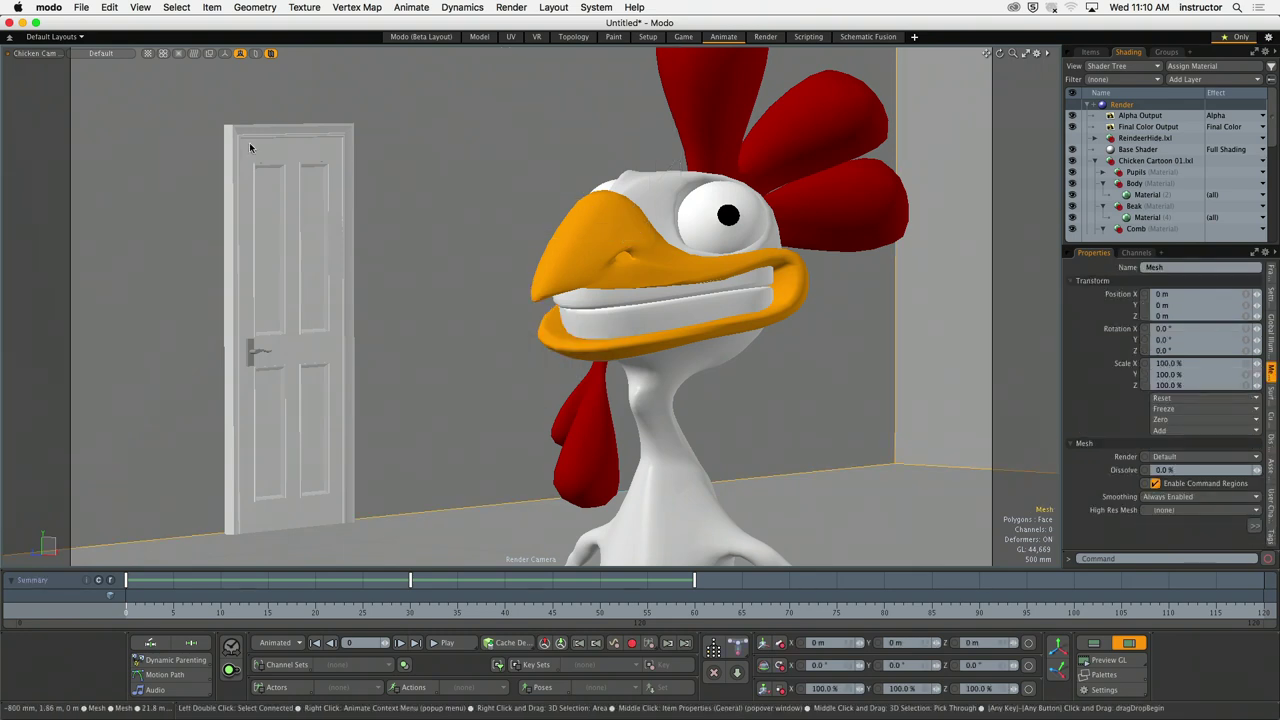
Step: Play back the jump cut through the Render Camera from frame 0, and scrub the timeline between frames 45 and 57
left_click(33, 54)
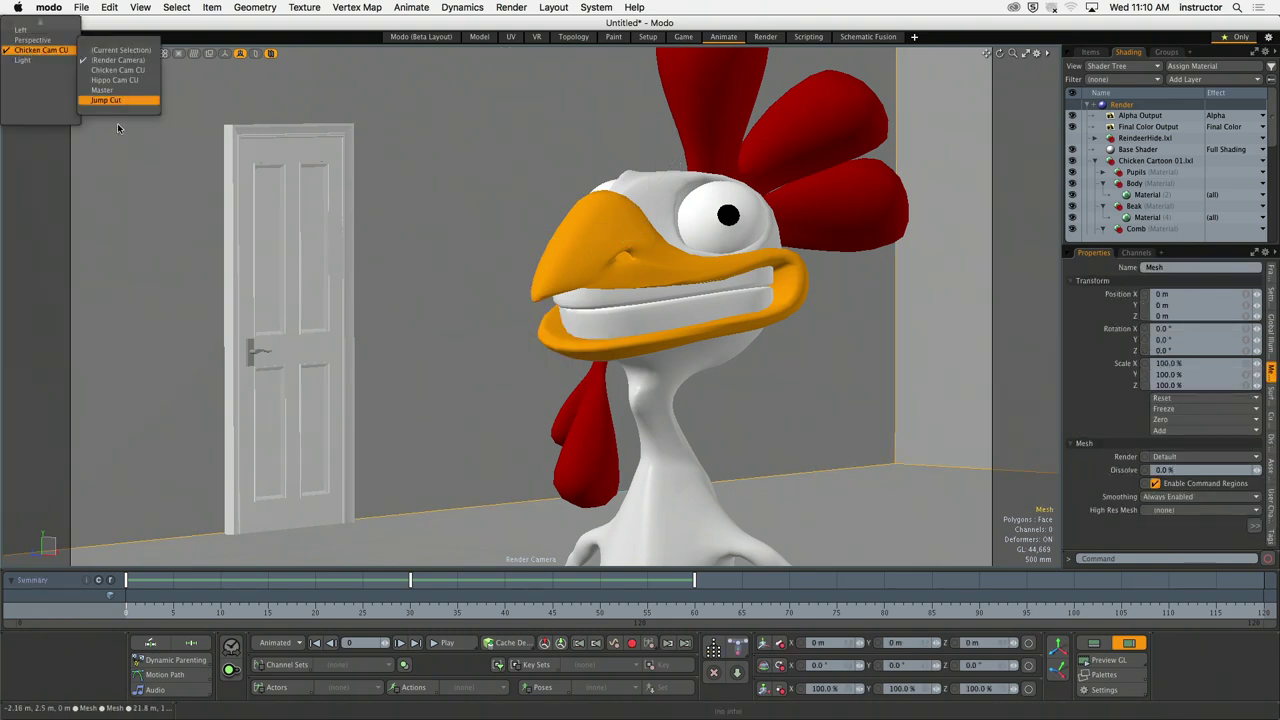
left_click(207, 231)
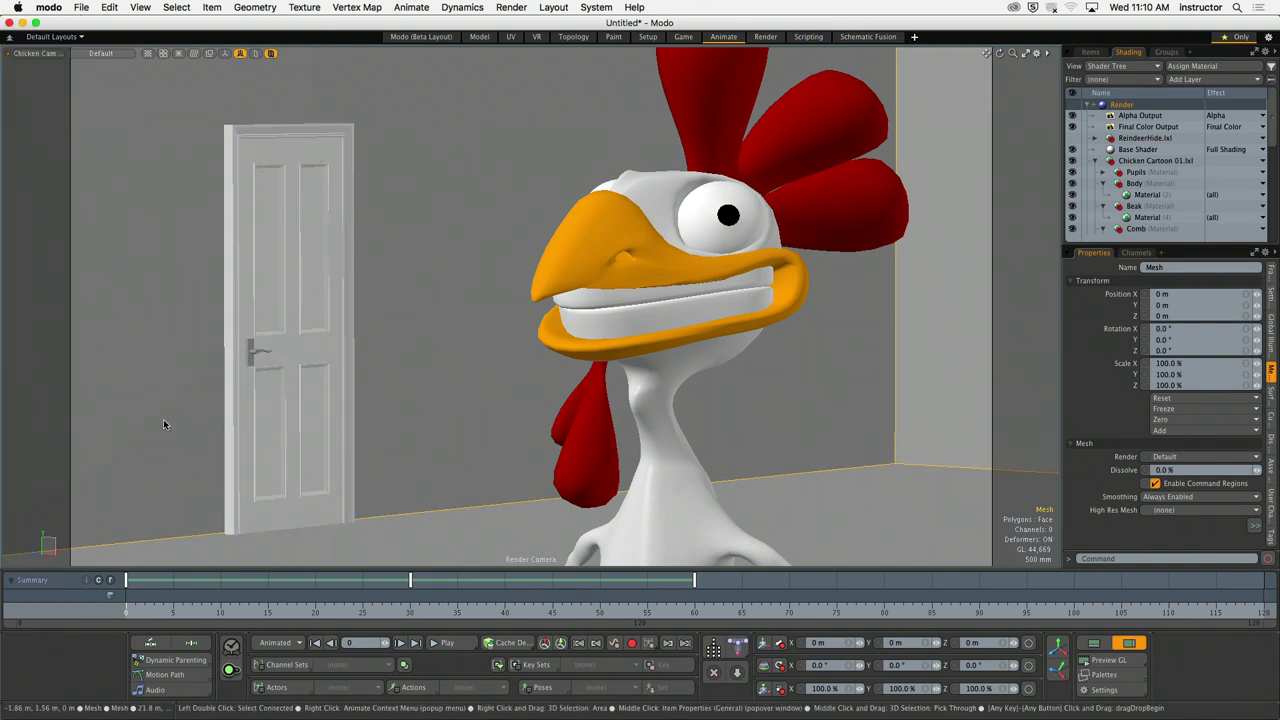
left_click(452, 645)
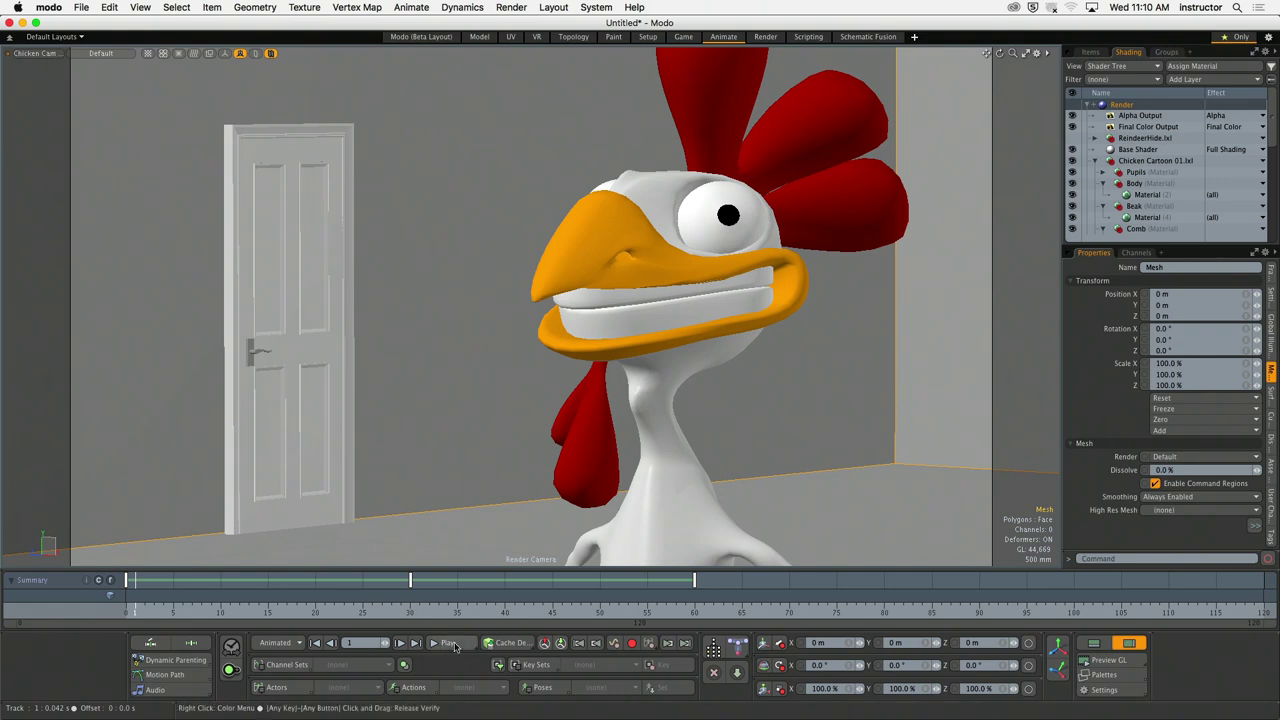
left_click(452, 645)
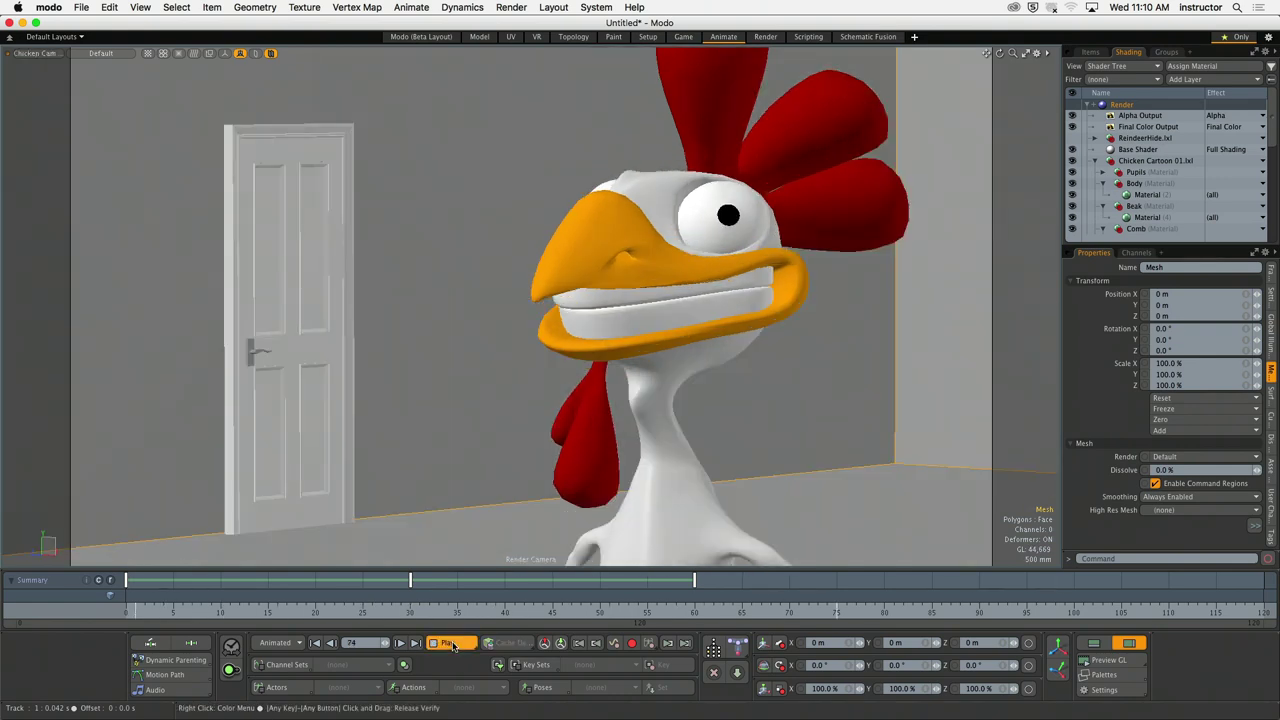
left_click(452, 645)
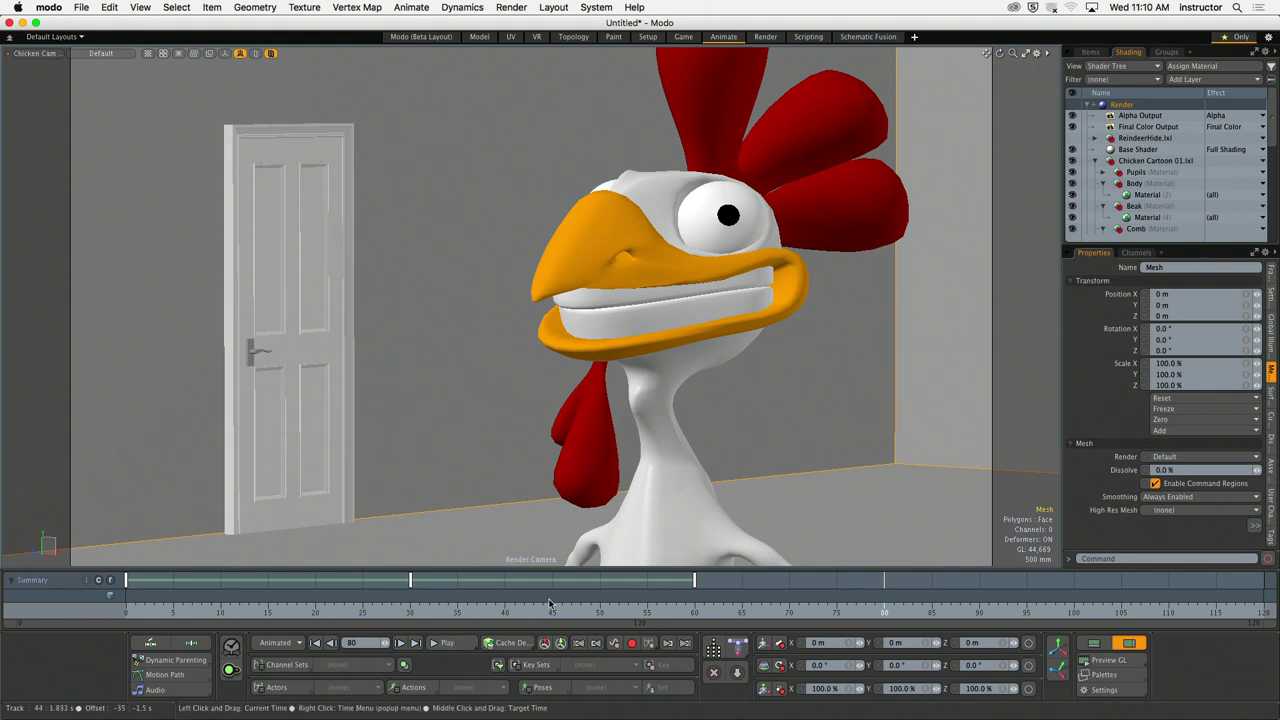
left_click_drag(552, 612, 666, 612)
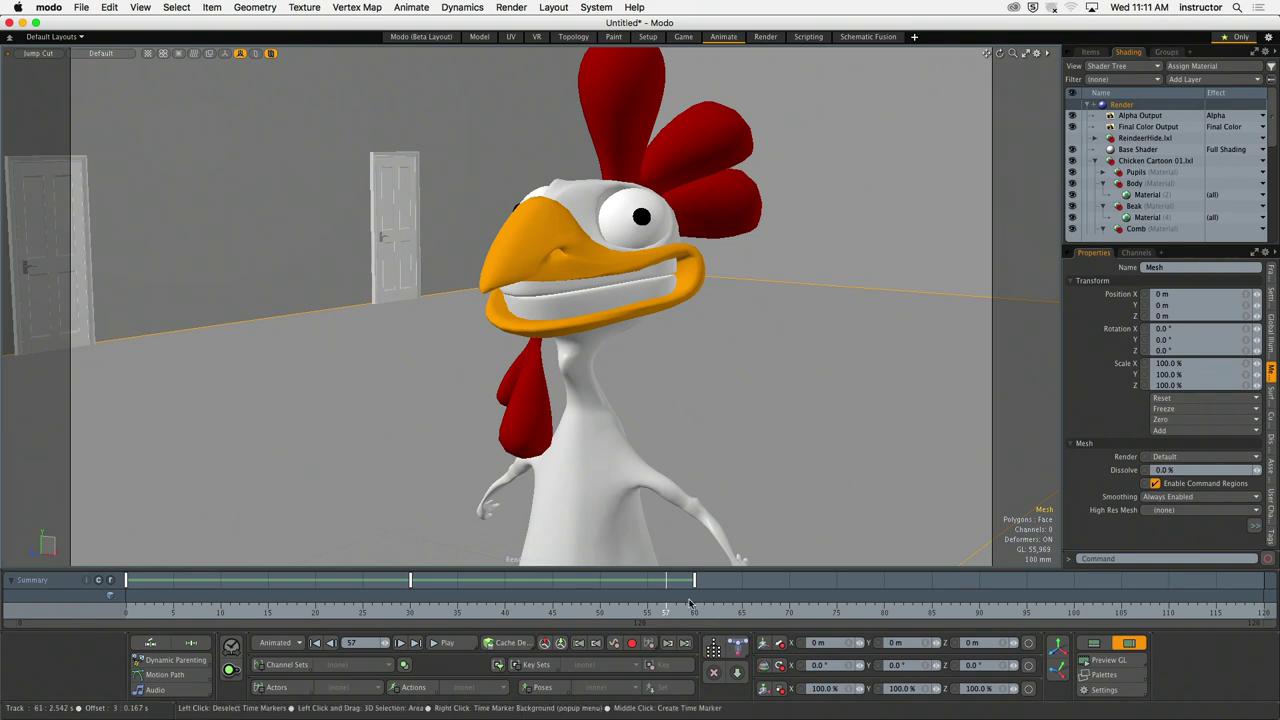
Step: Scrub the timeline back to frame 30 and set the Render Camera key there to Master
left_click(438, 612)
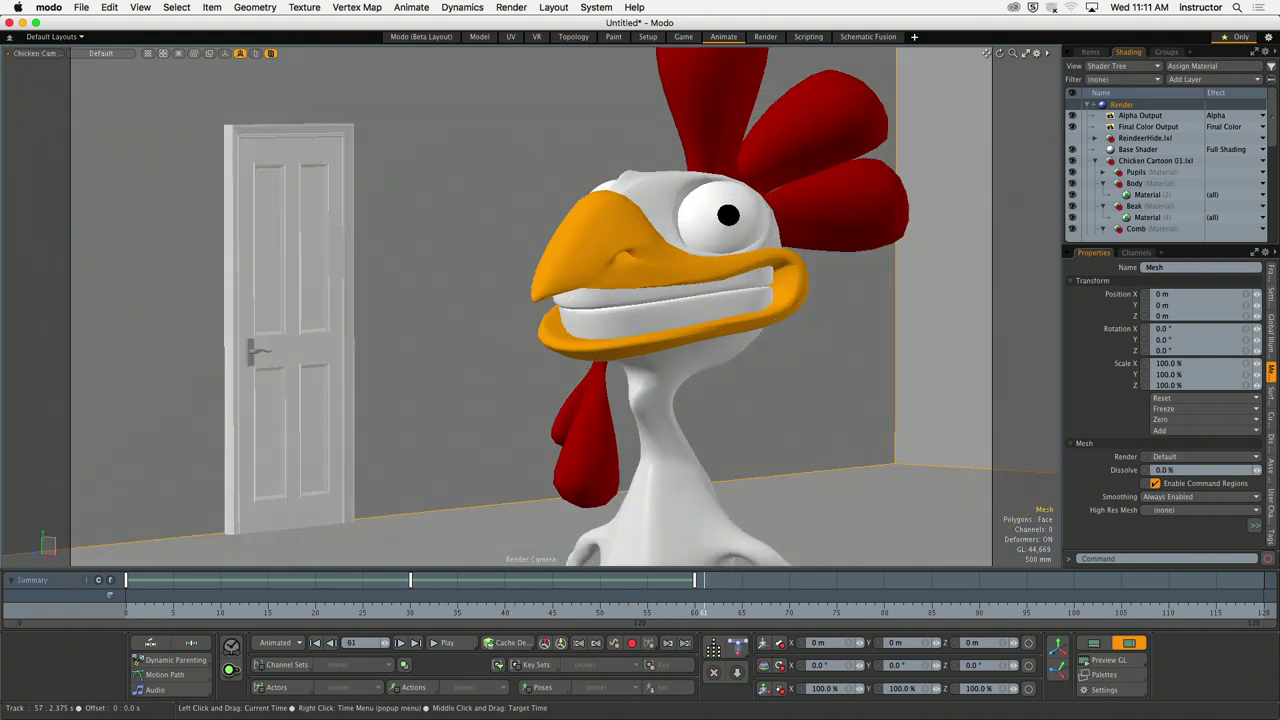
left_click_drag(512, 612, 430, 612)
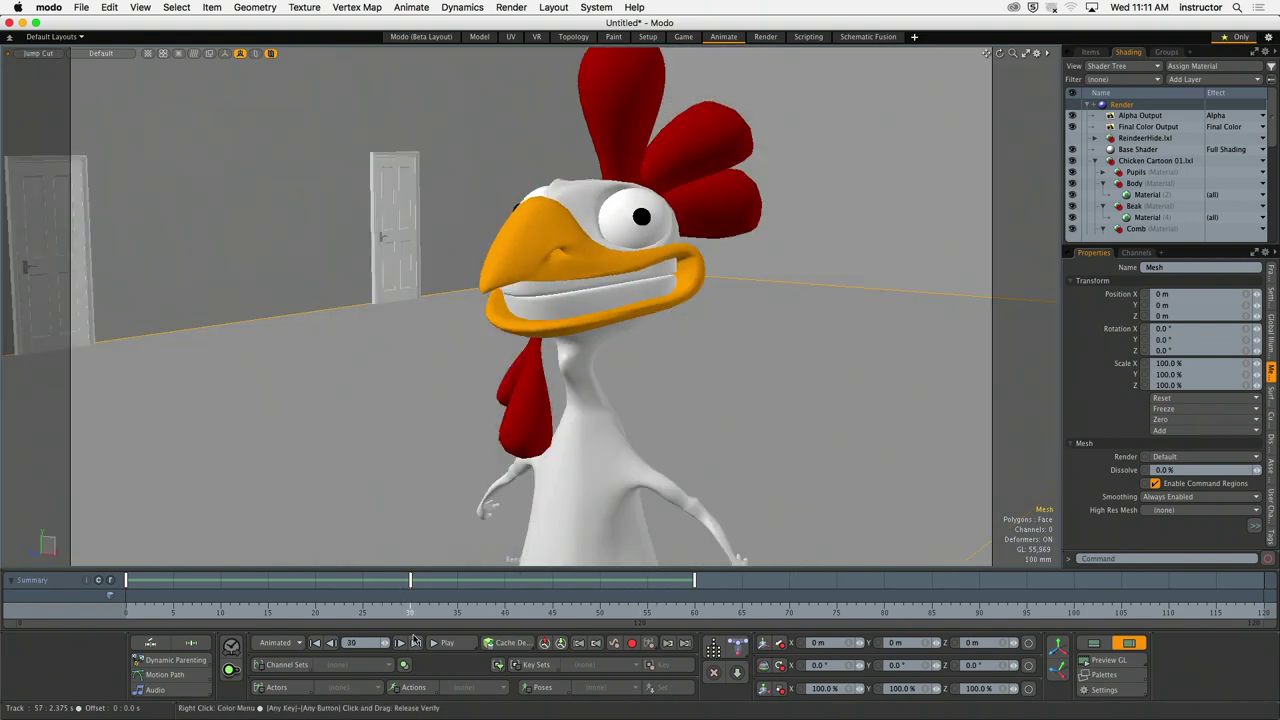
left_click(1271, 275)
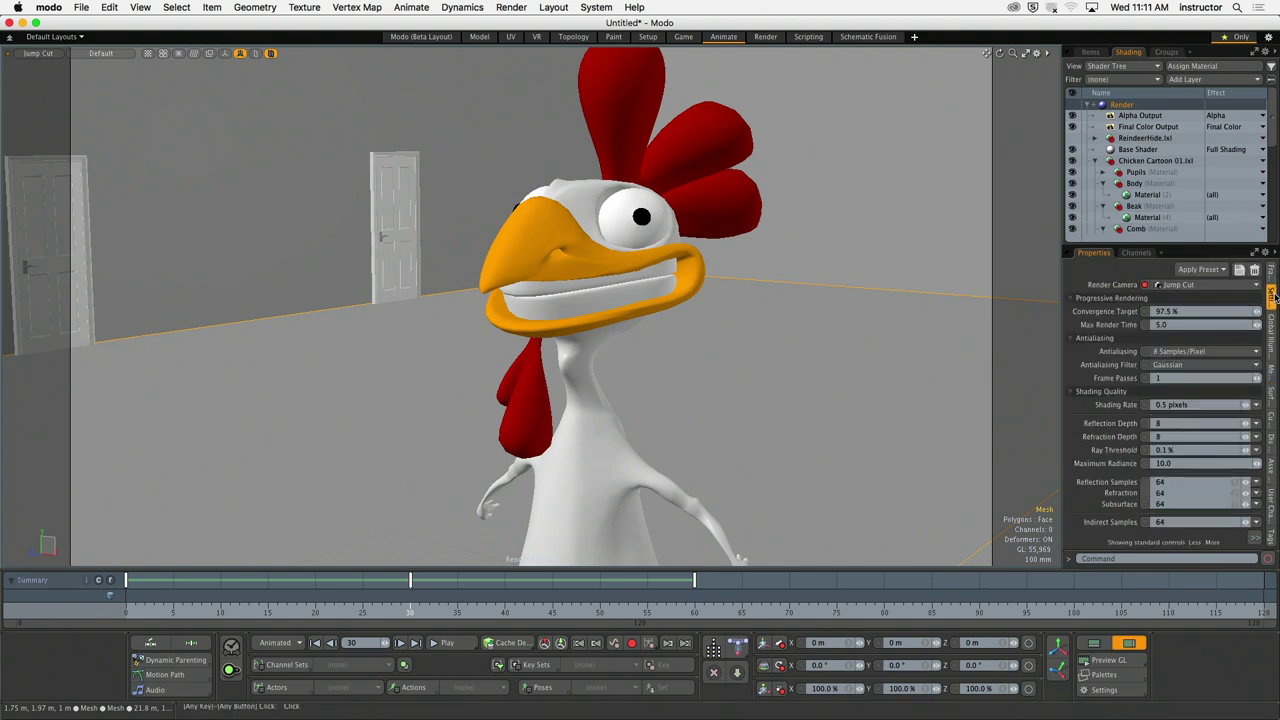
left_click(1211, 287)
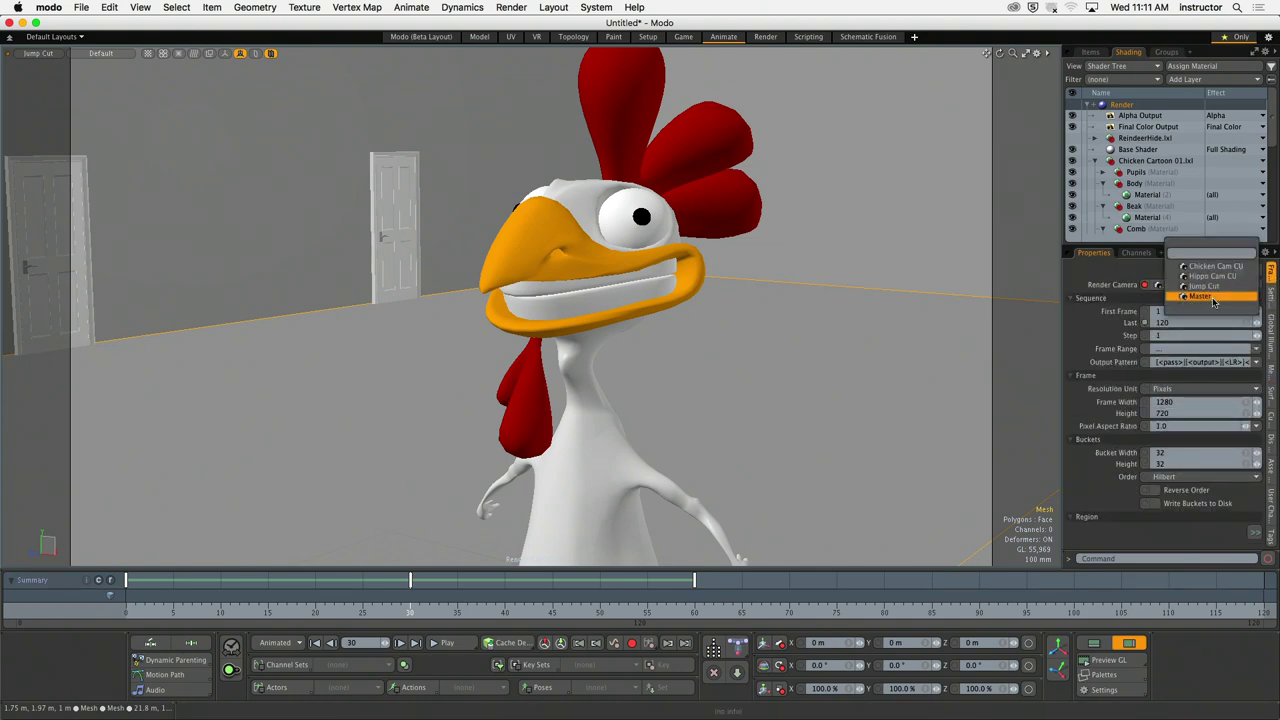
left_click(1195, 297)
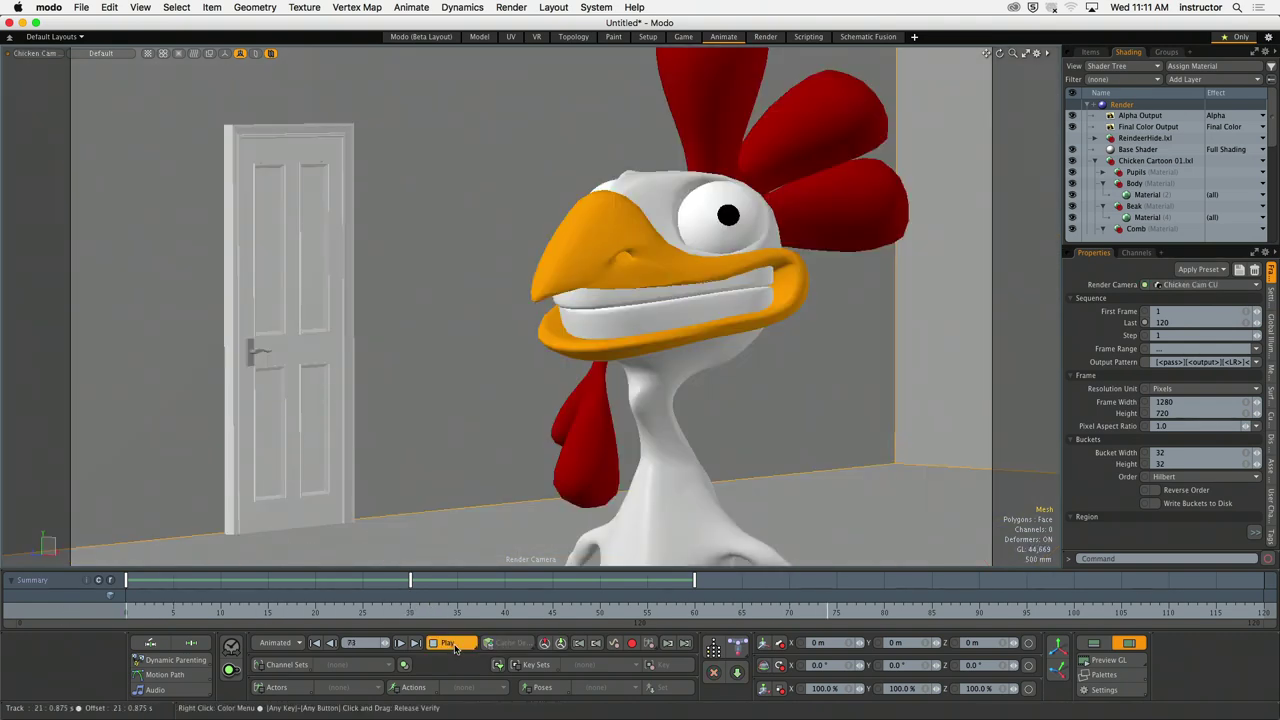
Step: Stop the playback, return to frame 0 and set the Render Camera key there to Master
left_click(451, 643)
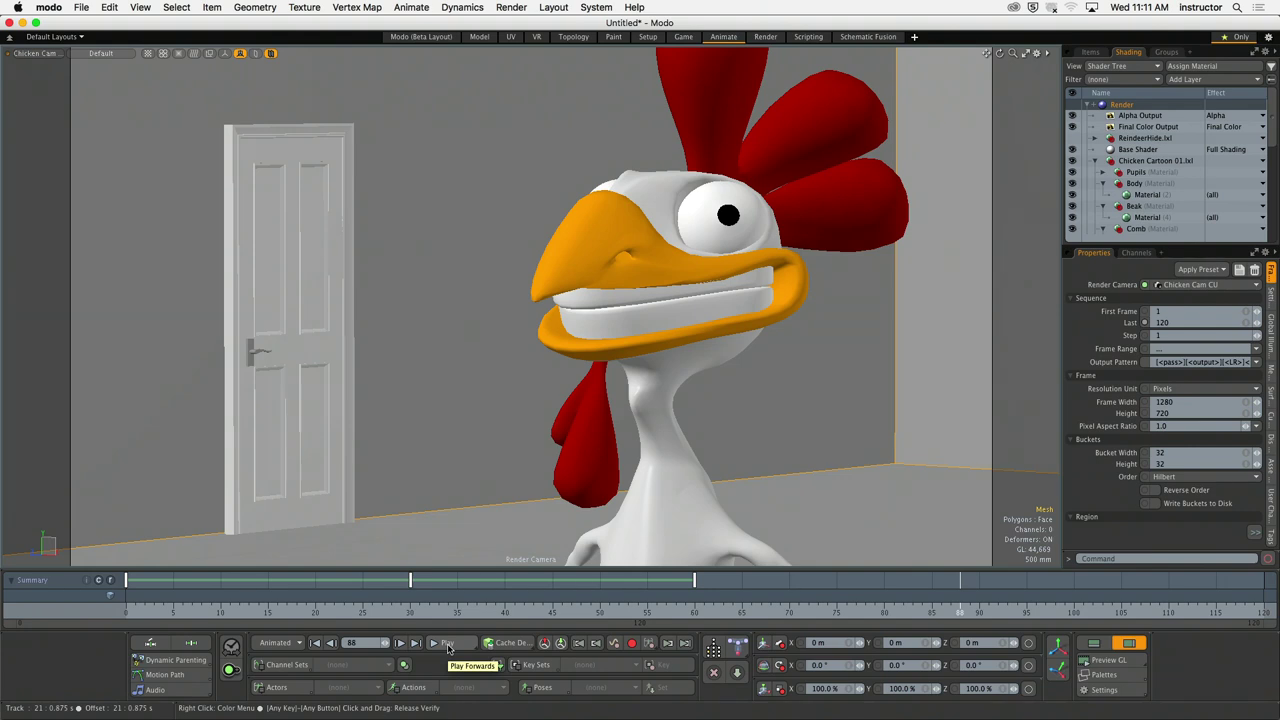
left_click_drag(445, 606, 125, 610)
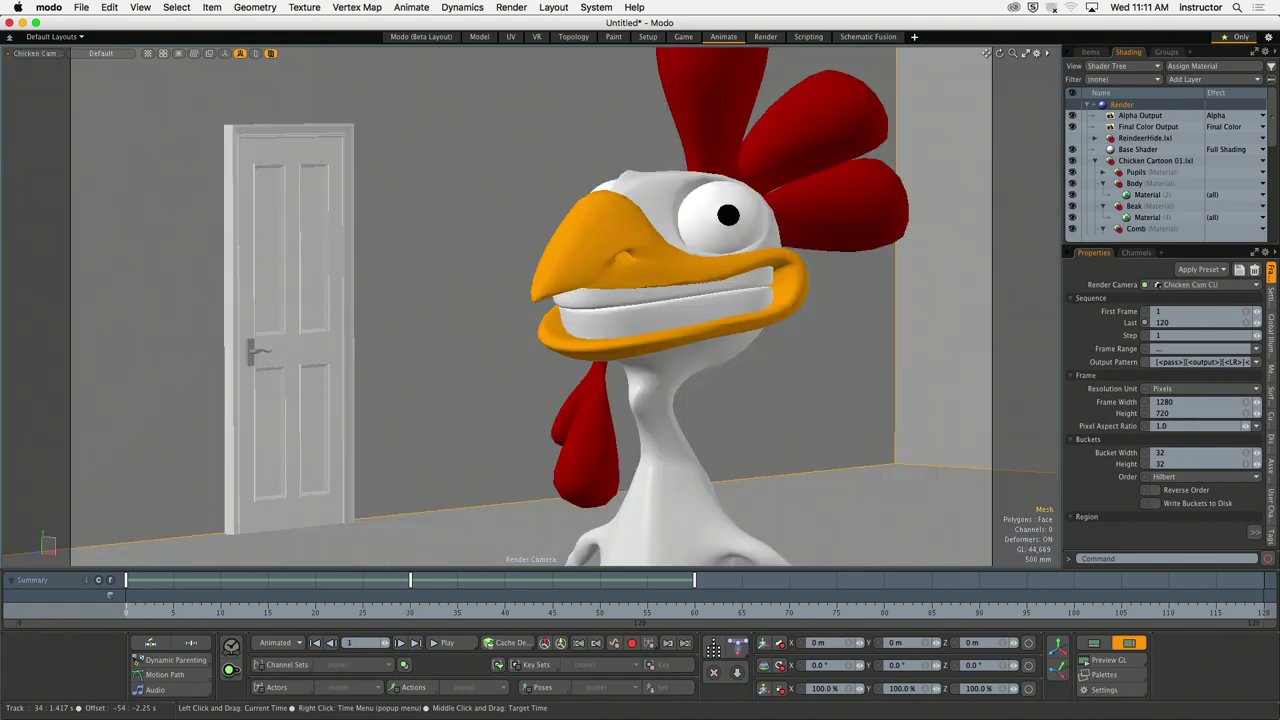
left_click(1185, 286)
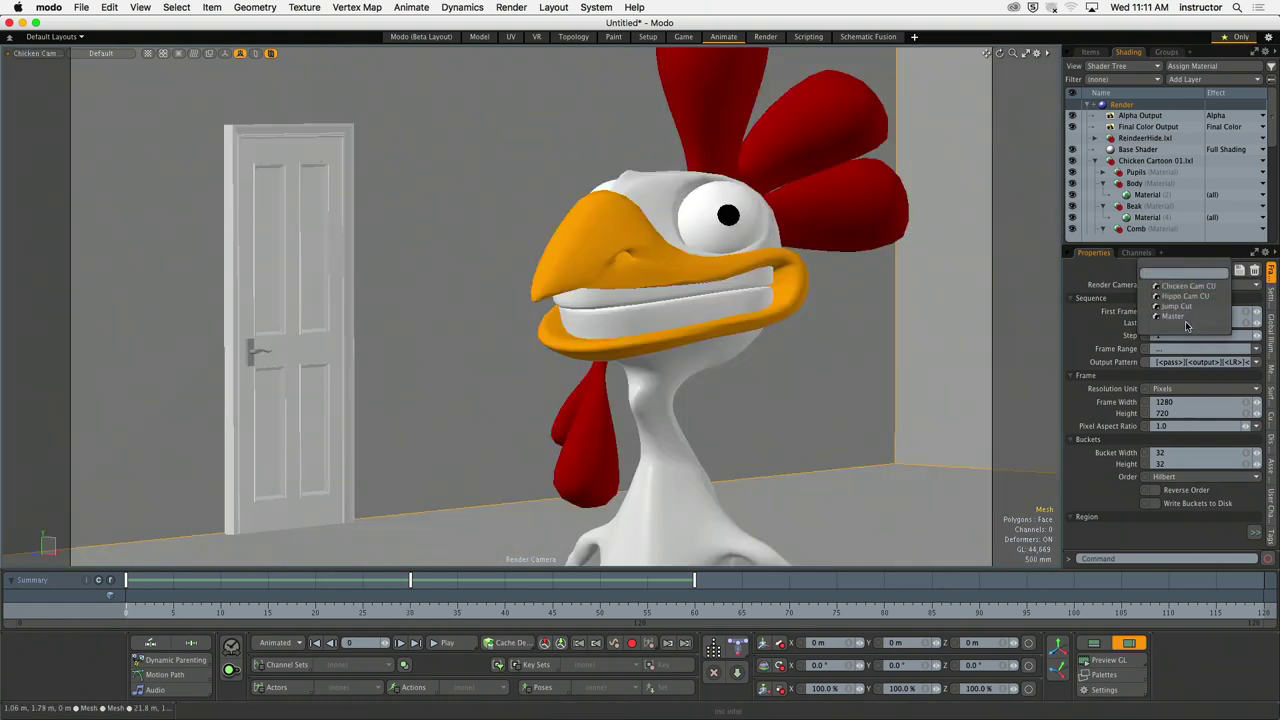
left_click(1188, 322)
Step: Move the Render Camera keys at frames 30 and 60 to frames 65 and 95, and play back the result from frame 0
left_click_drag(130, 610, 390, 612)
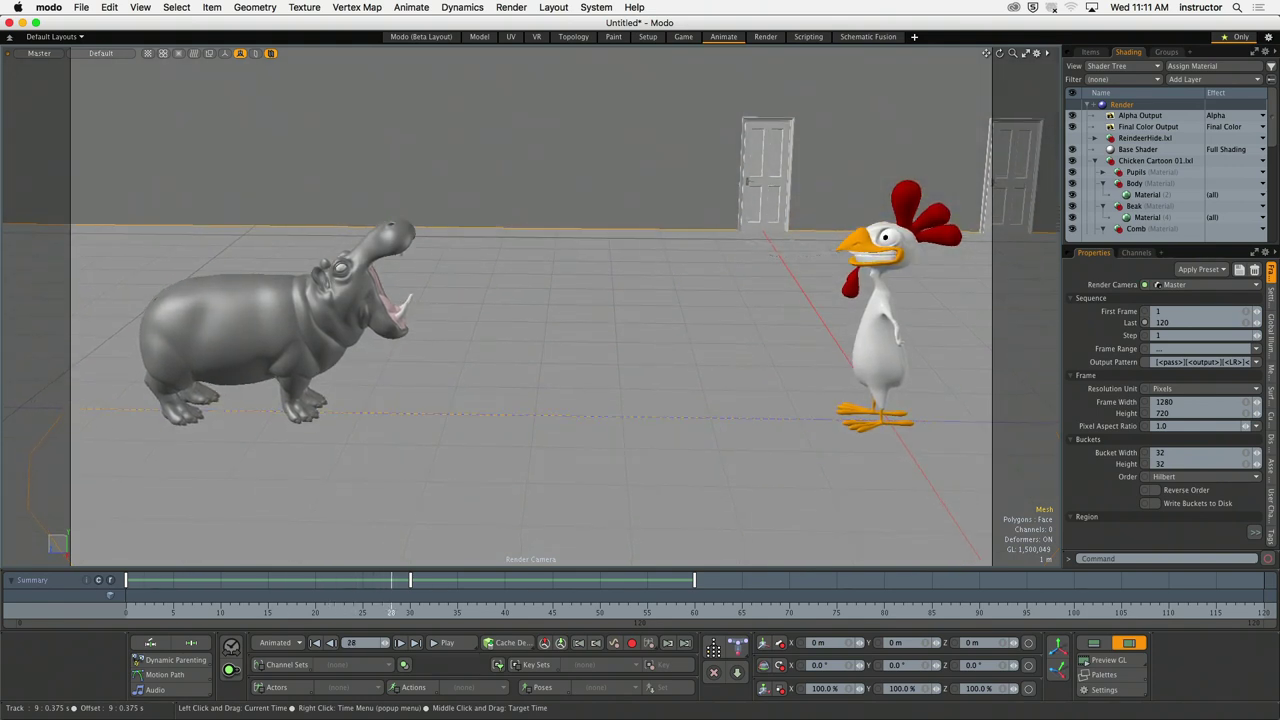
left_click(422, 592)
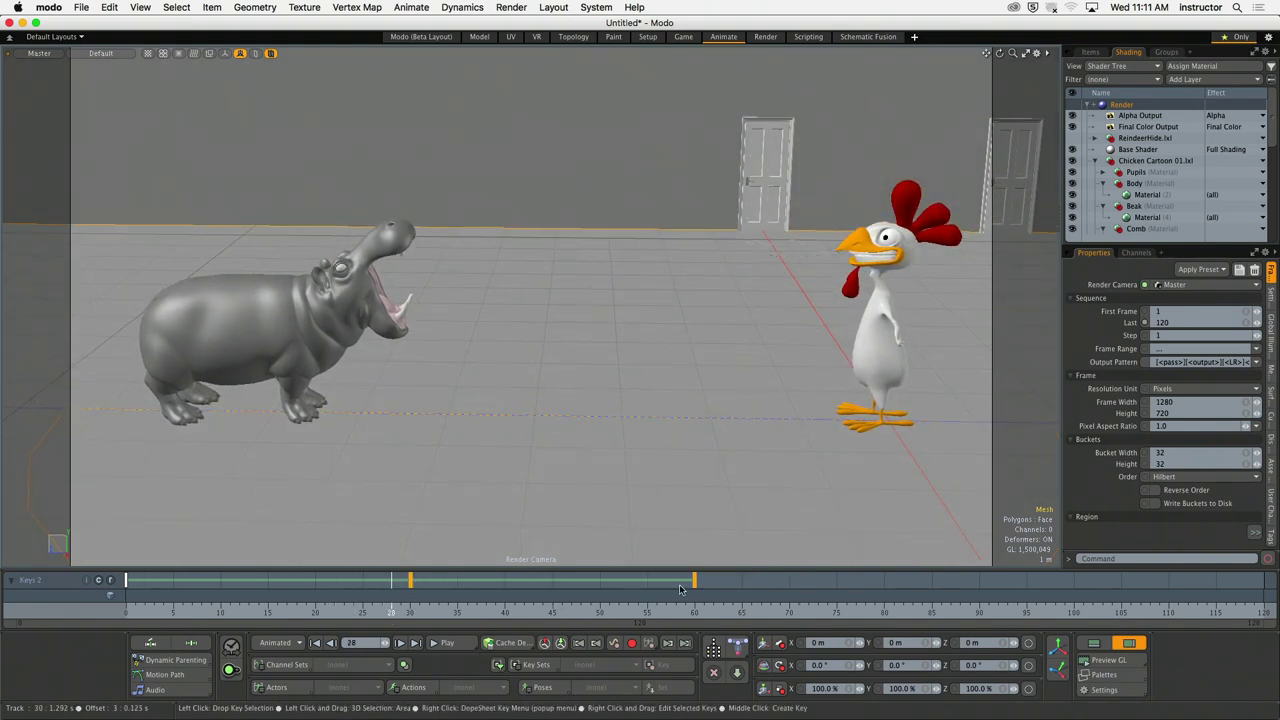
mouse_move(707, 589)
left_mouse_down()
mouse_move(1072, 589)
mouse_move(1028, 591)
left_mouse_up()
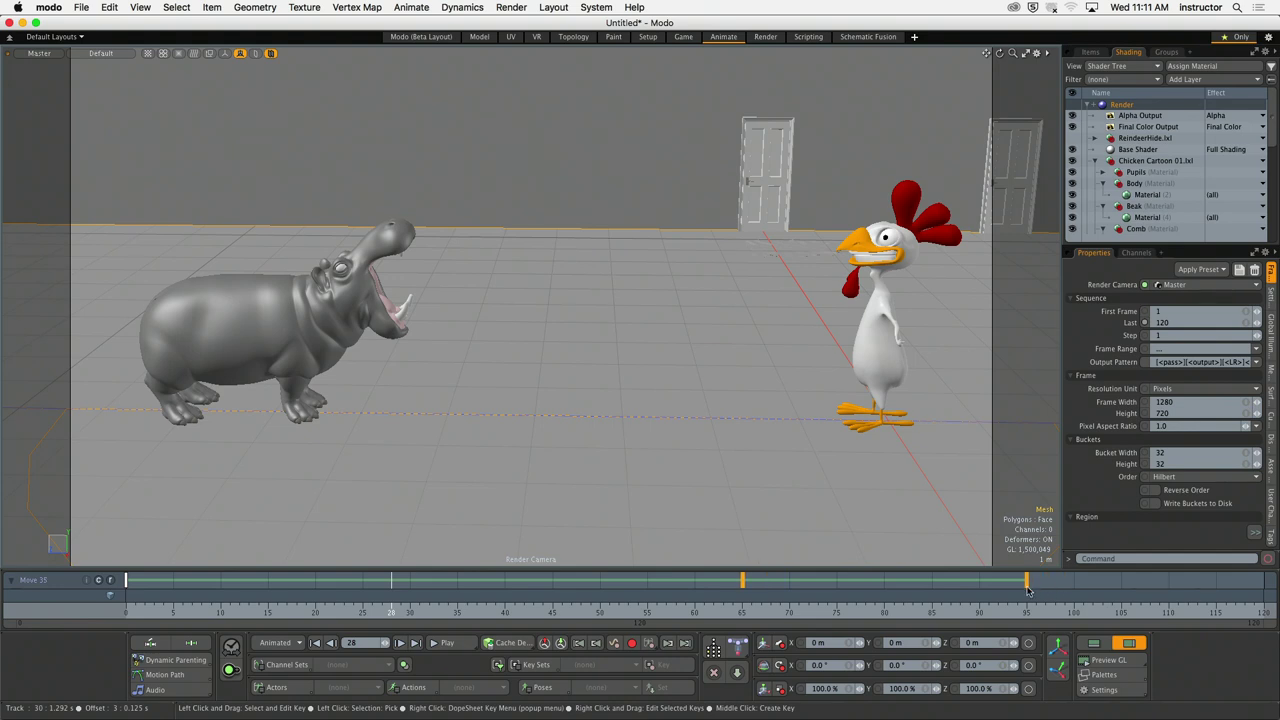
left_click_drag(330, 612, 277, 612)
left_click(462, 643)
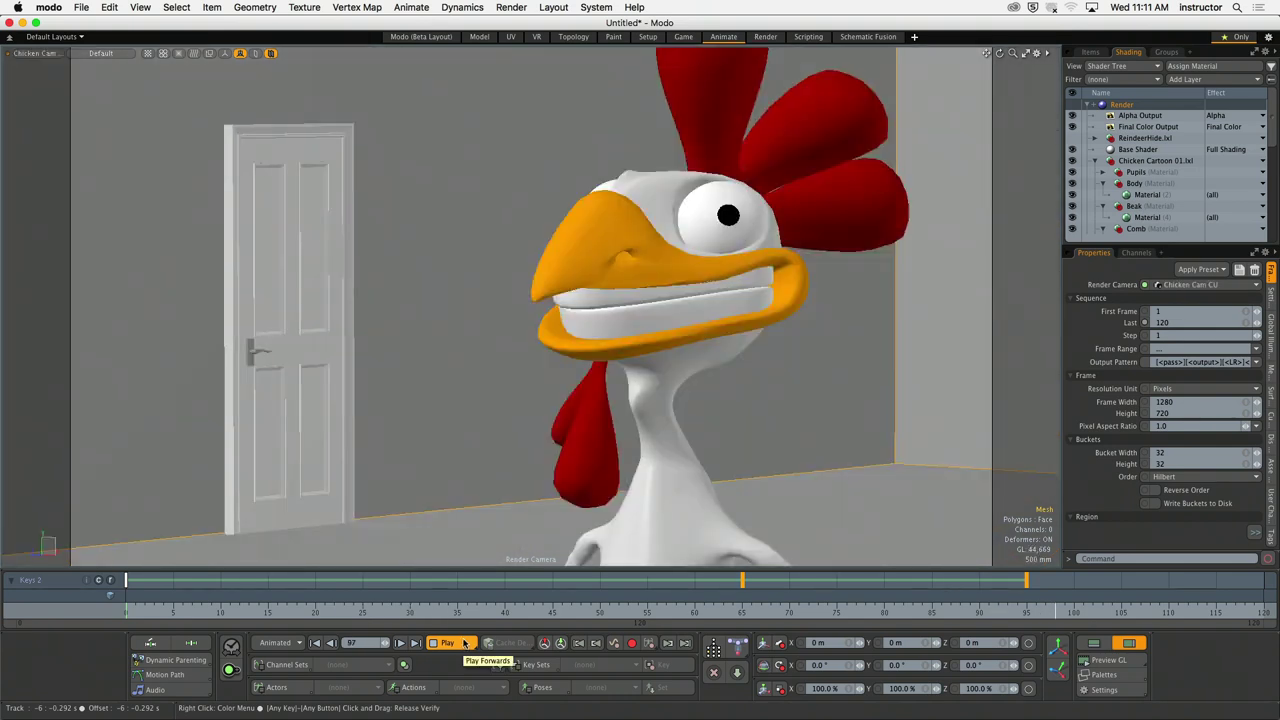
left_click(462, 643)
Step: Set the Render Camera key at frame 65 to Chicken Cam CU
left_click(745, 603)
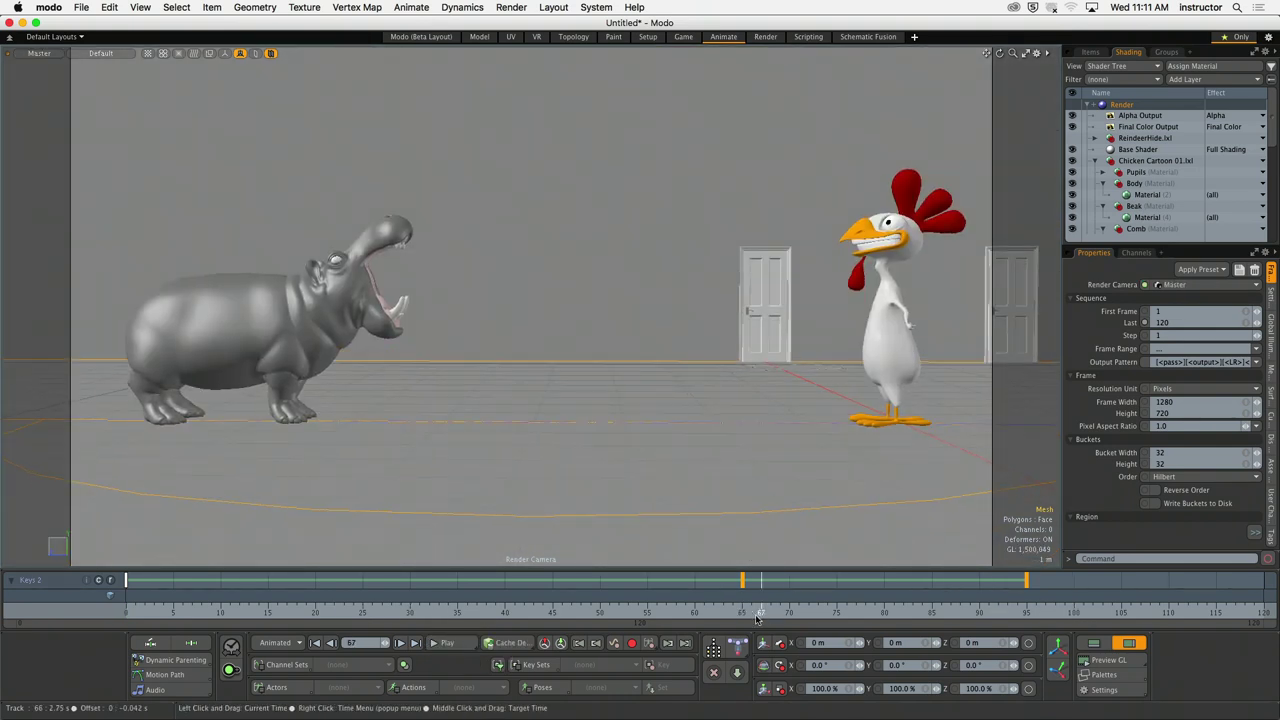
left_click(745, 599)
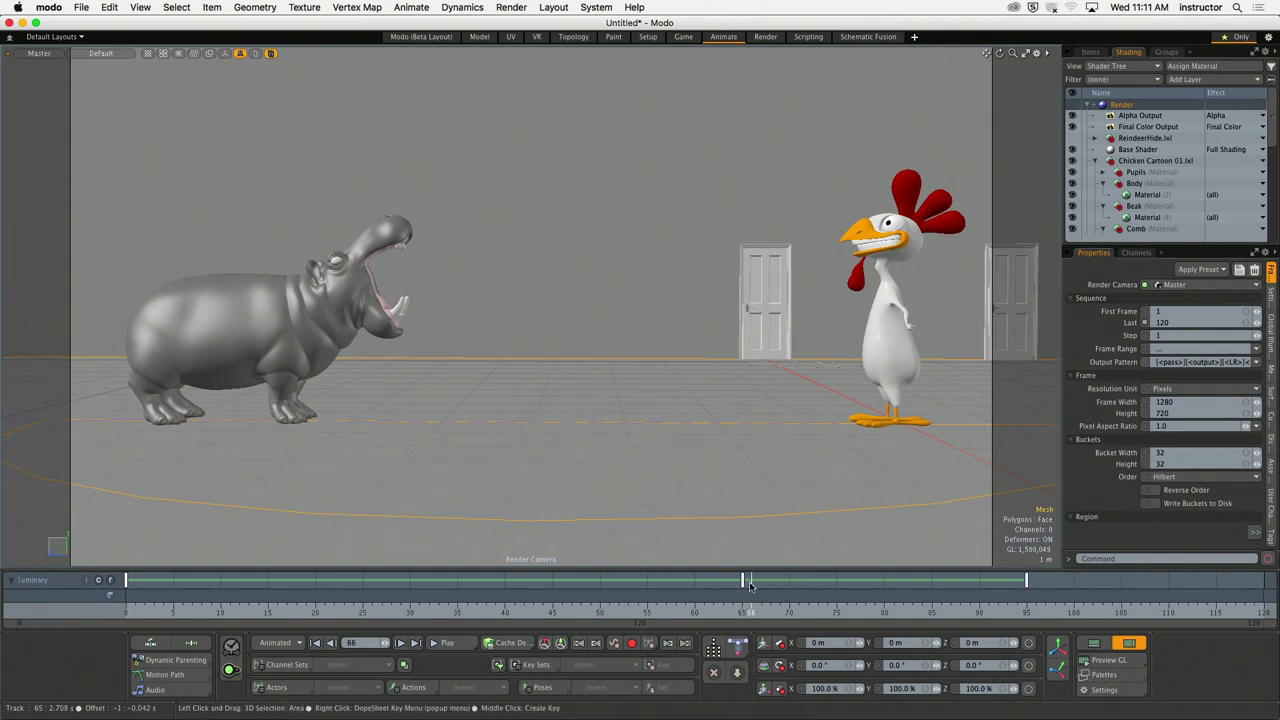
left_click(1173, 286)
left_click(1176, 257)
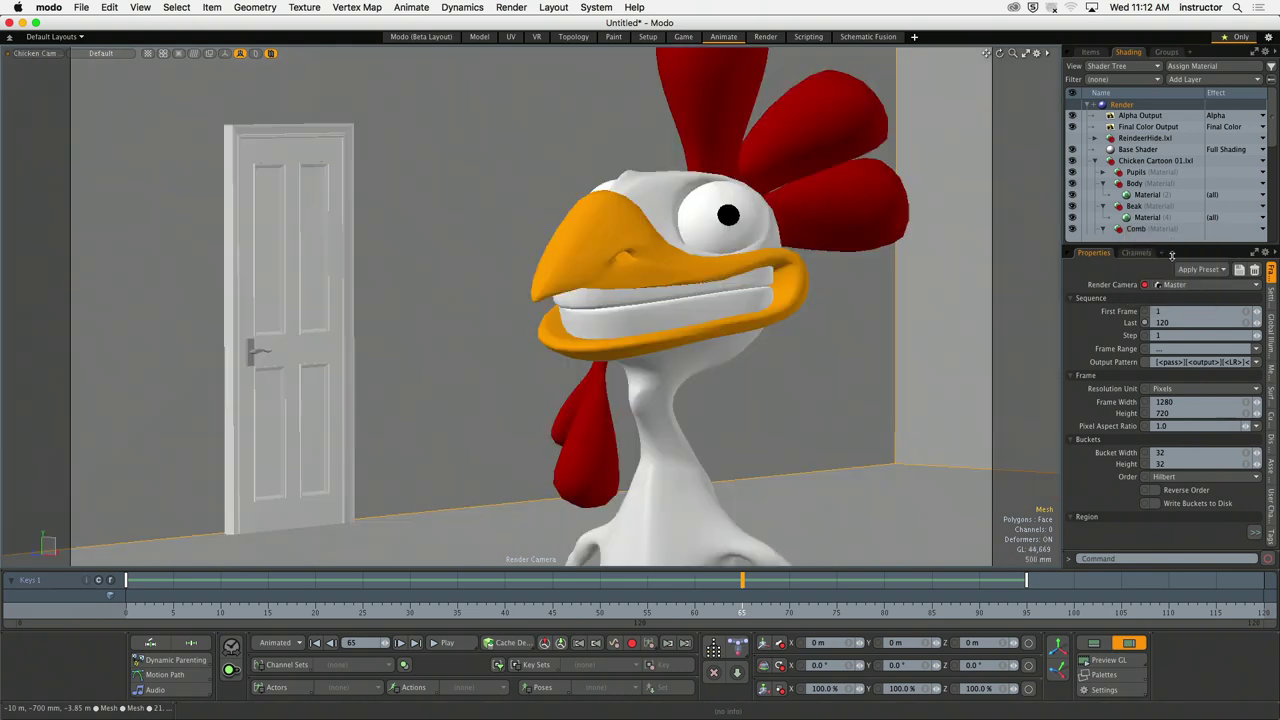
Step: Set the Render Camera key at frame 95 to Hippo Cam CU
left_click(890, 595)
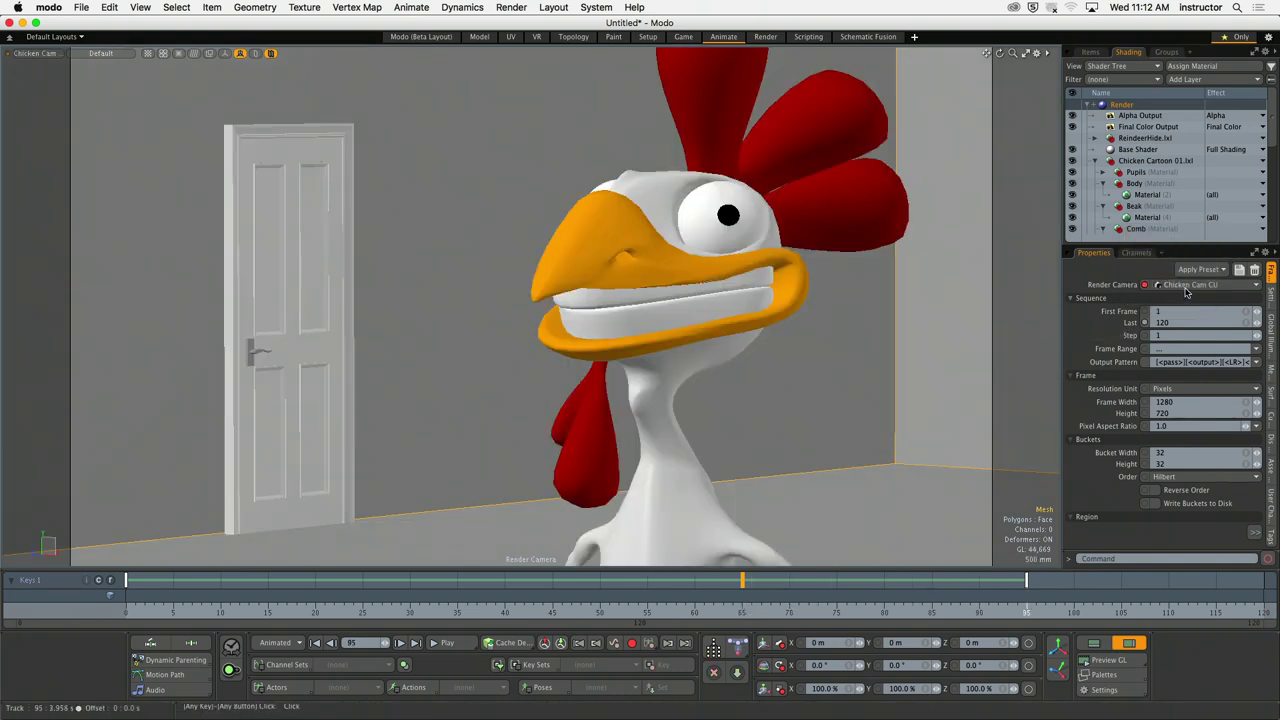
left_click(1190, 285)
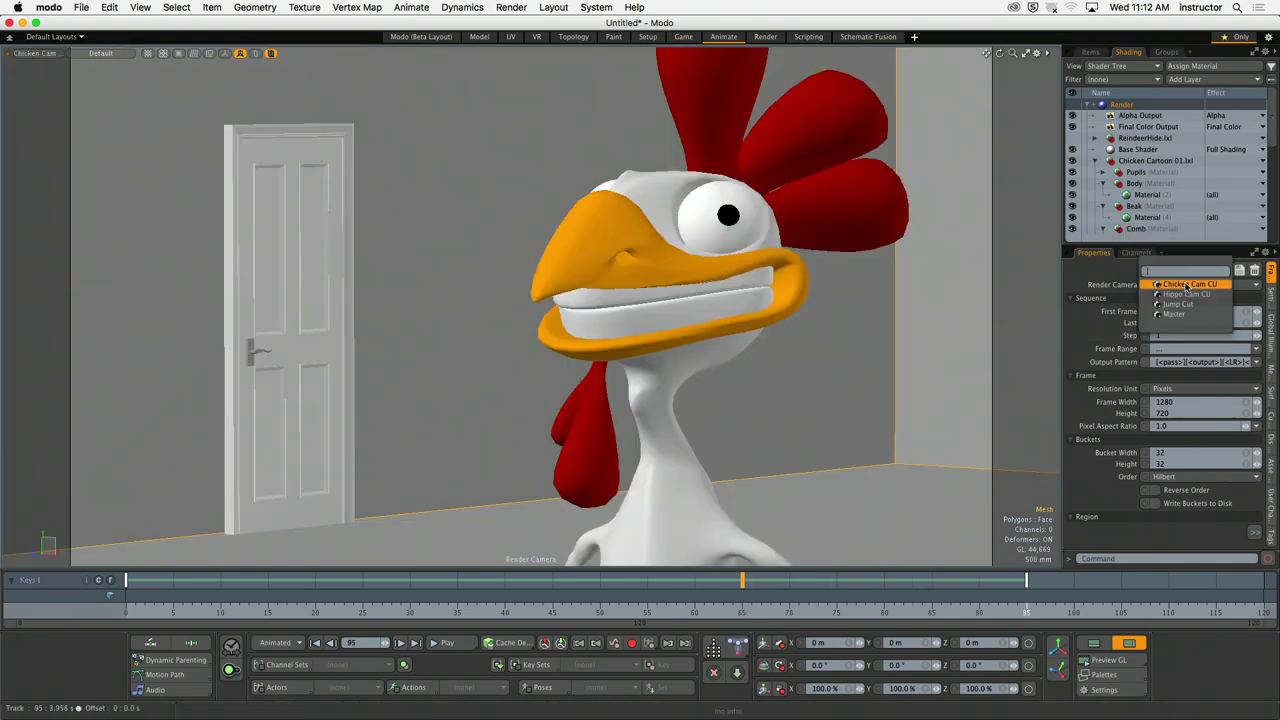
left_click(1188, 295)
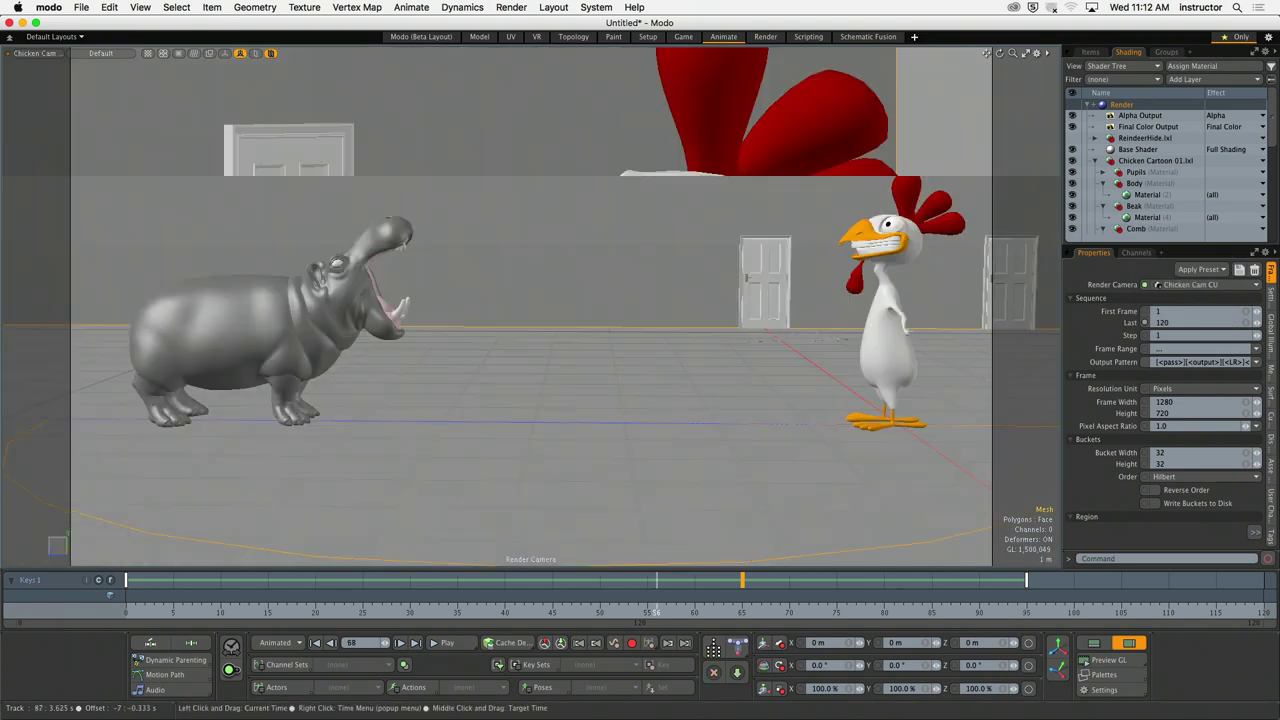
Step: Play back the camera sequence and scrub across the cut at frame 65 to examine the Master move before it
left_click(449, 643)
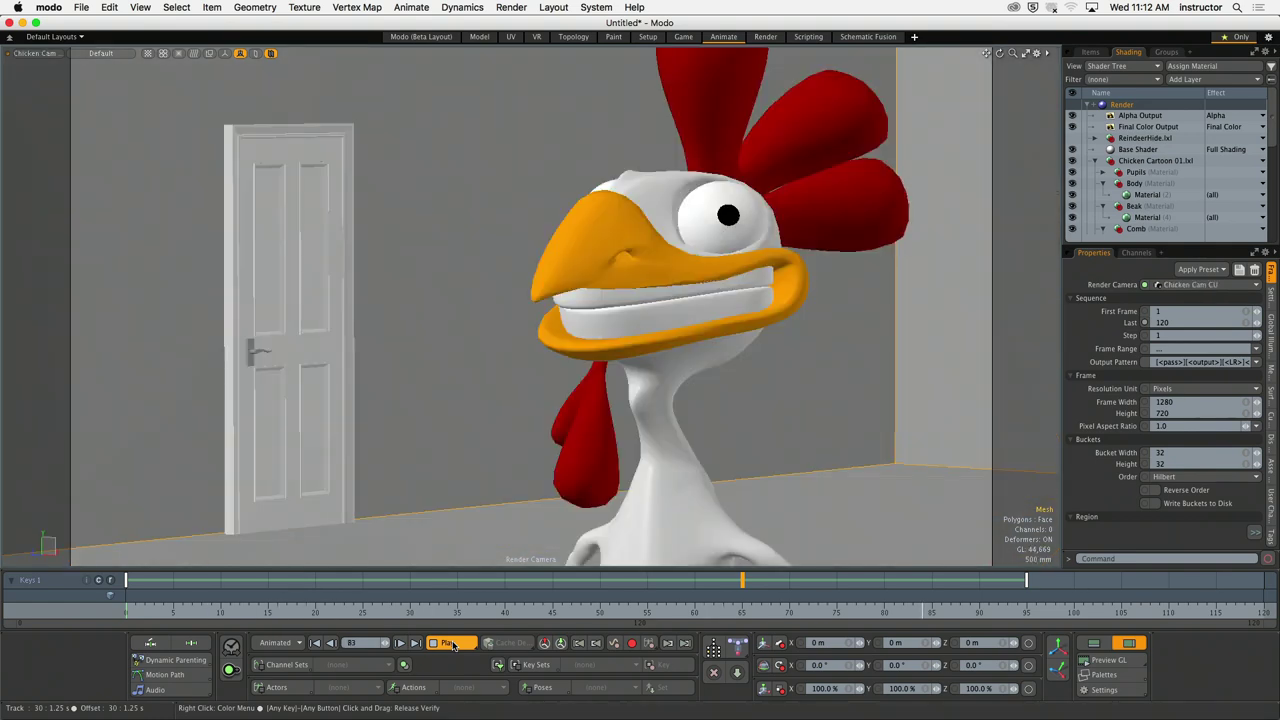
left_click(452, 646)
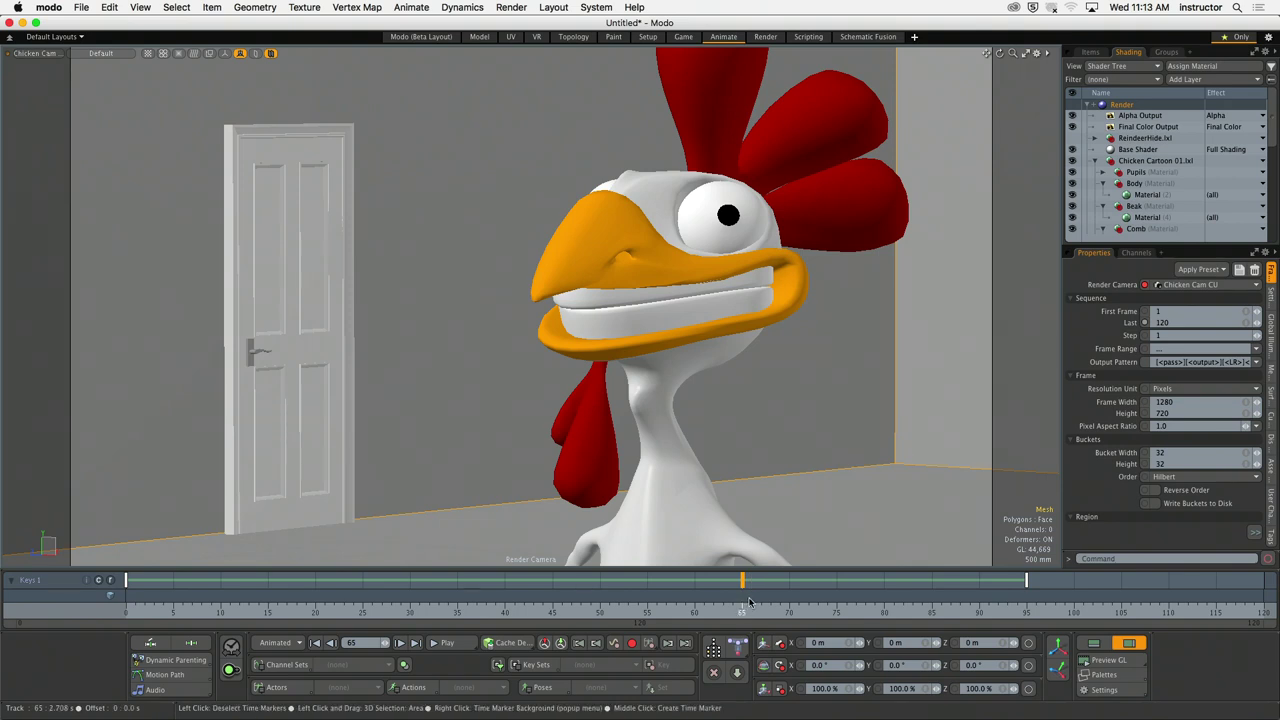
left_click_drag(749, 600, 761, 600)
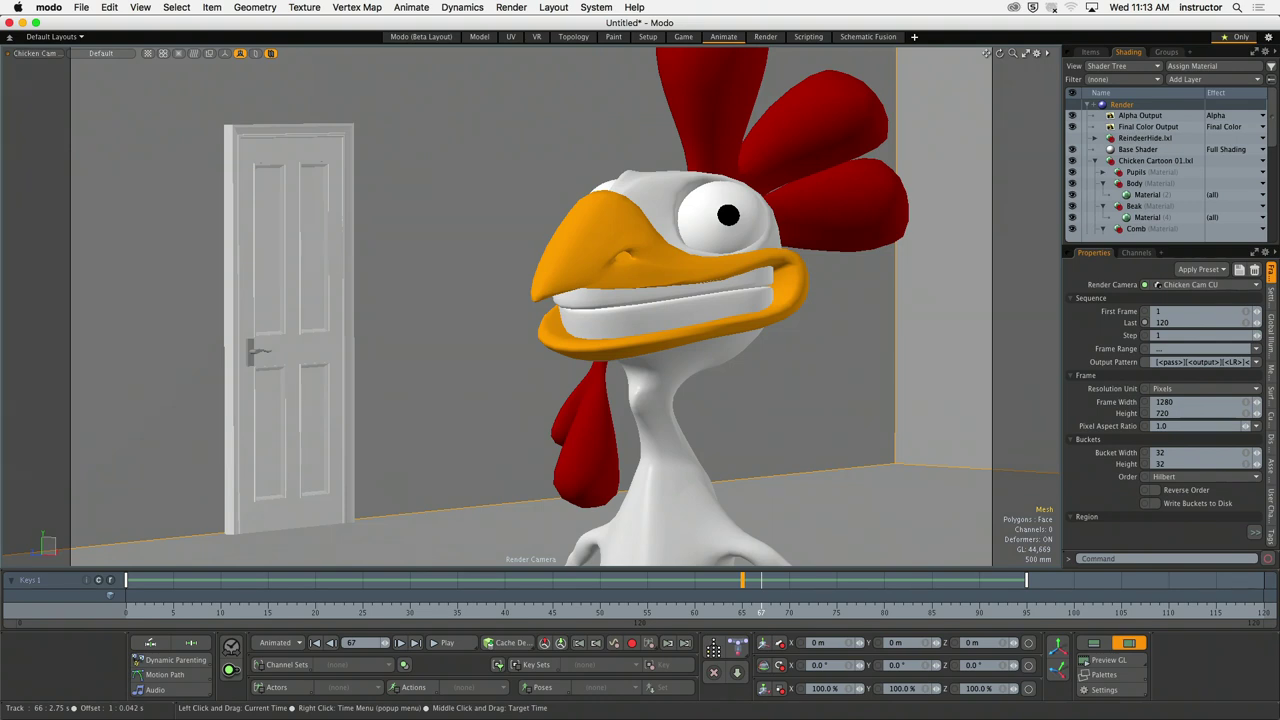
left_click_drag(761, 612, 511, 615)
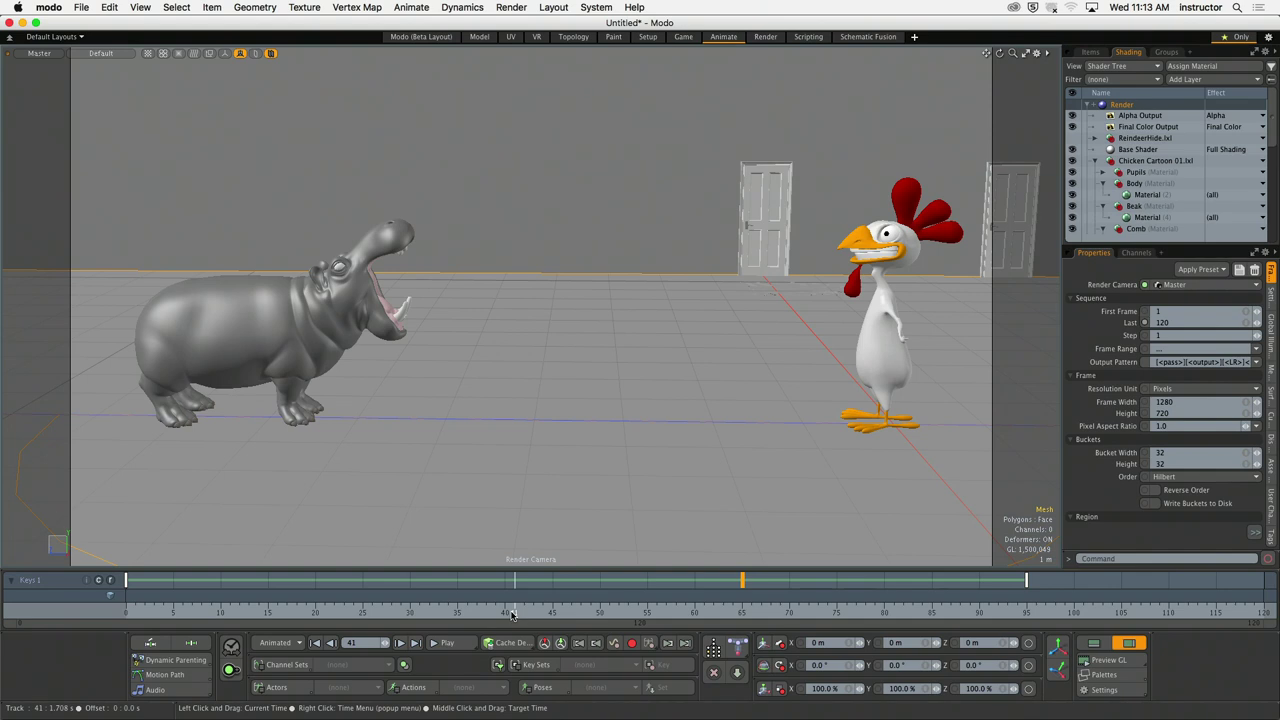
left_click(467, 612)
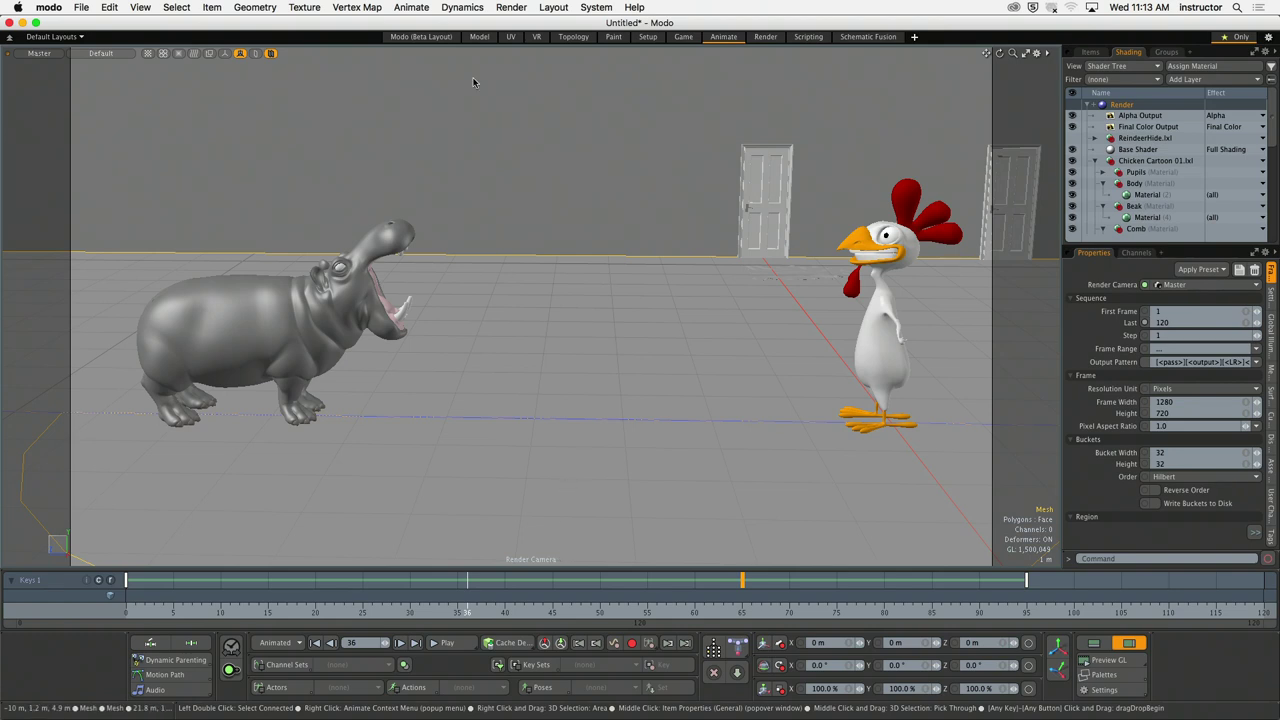
Step: Switch to the Model layout, add a new camera to the scene and name it Hippo OTS
left_click(480, 37)
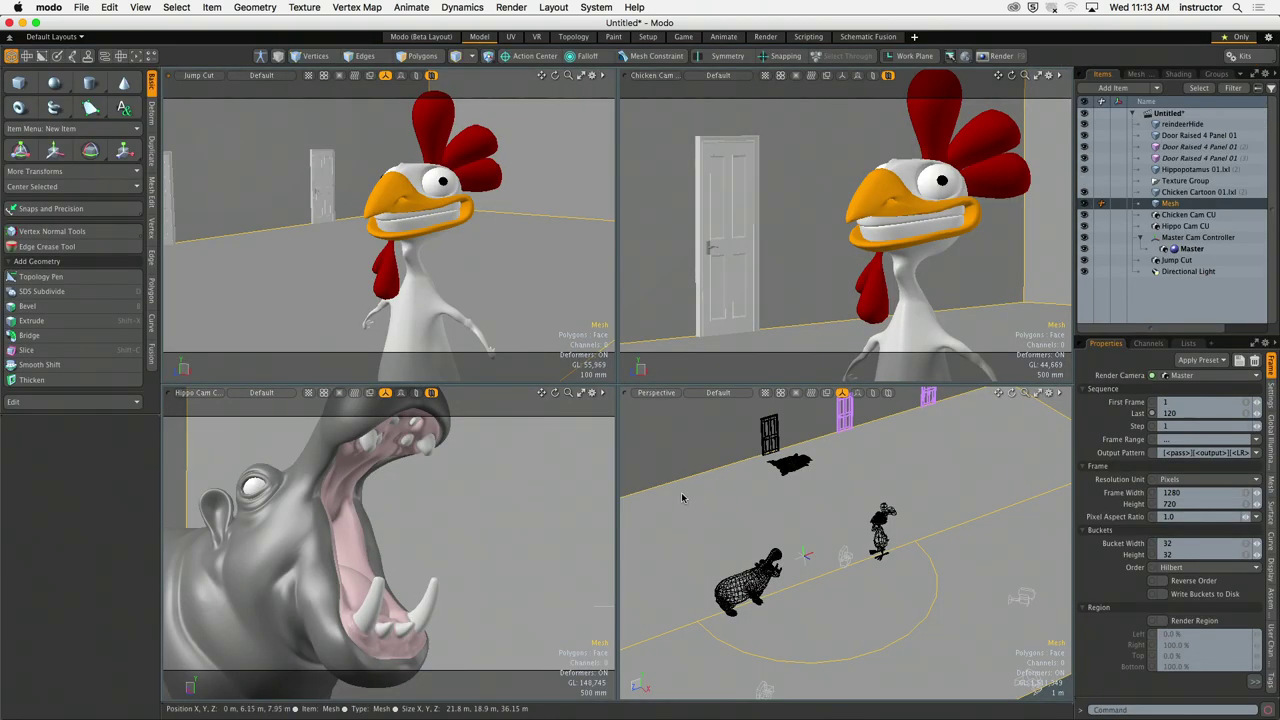
left_click_drag(712, 477, 906, 642, "alt")
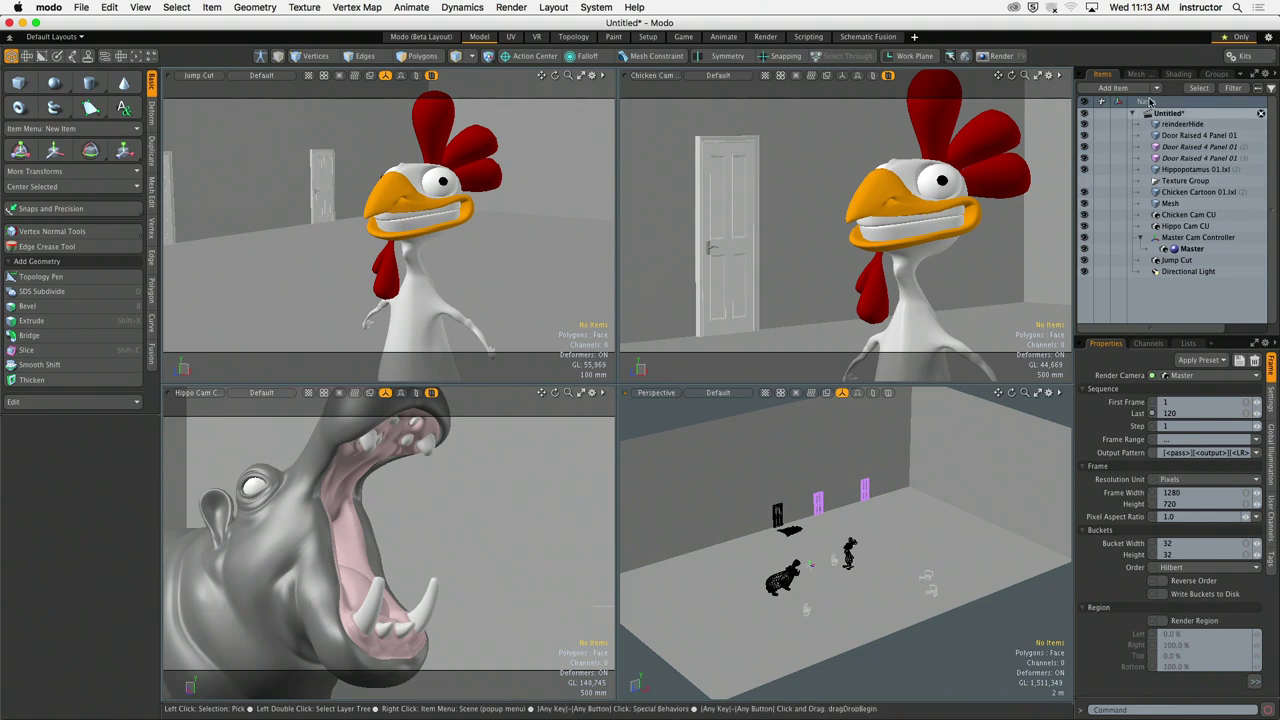
left_click(1113, 88)
left_click(1158, 125)
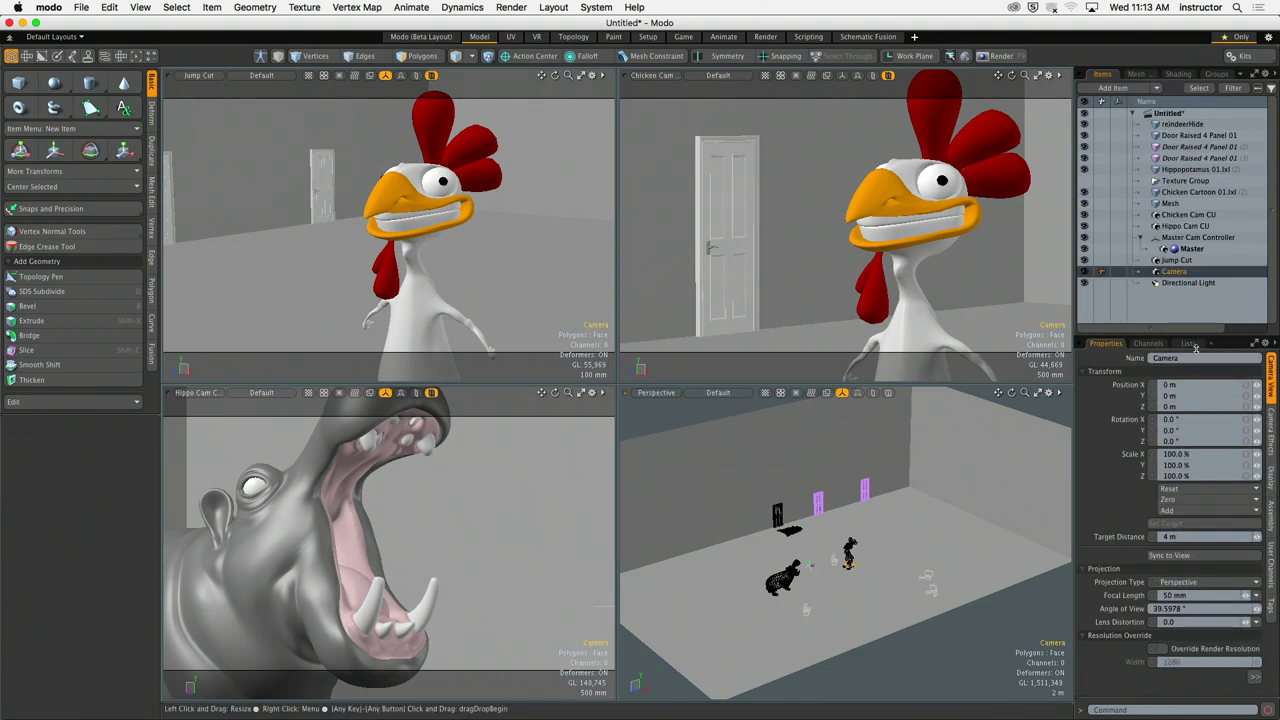
type("H")
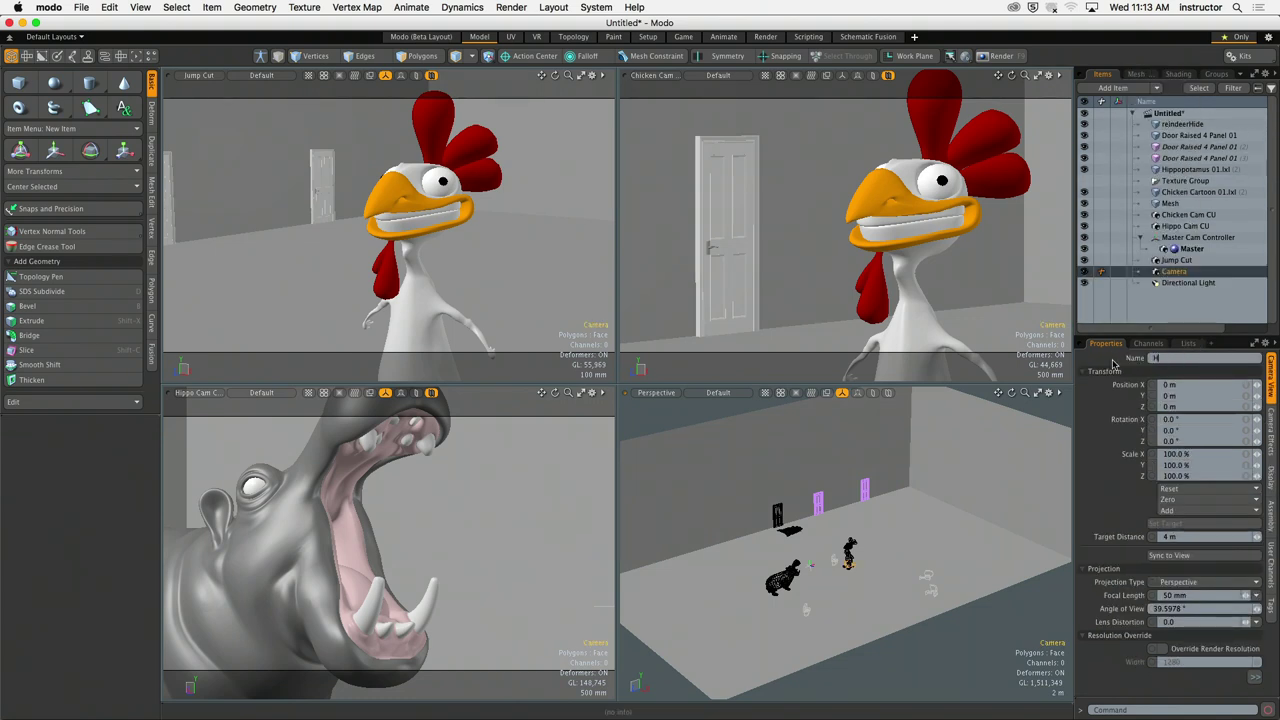
type("IPP")
key("BackSpace")
key("BackSpace")
type("OT")
key("Return")
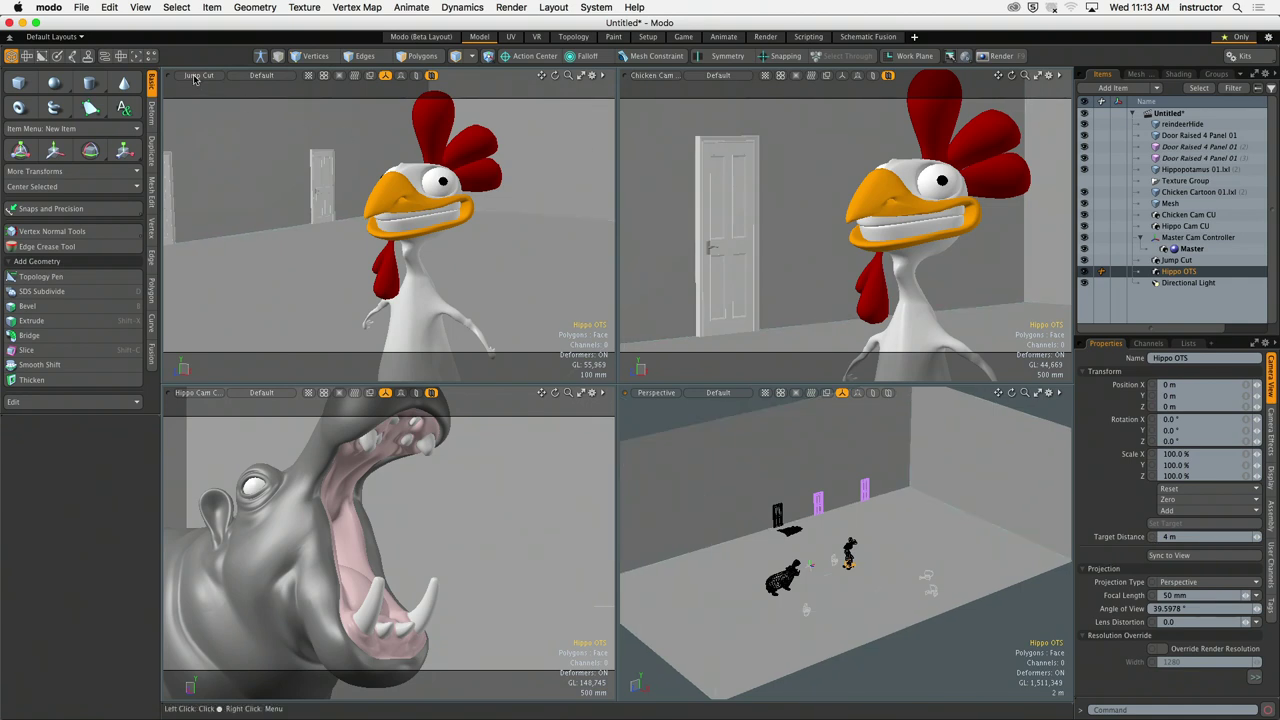
Step: Show Hippo Cam CU in the viewport that displays Jump Cut
left_click(195, 80)
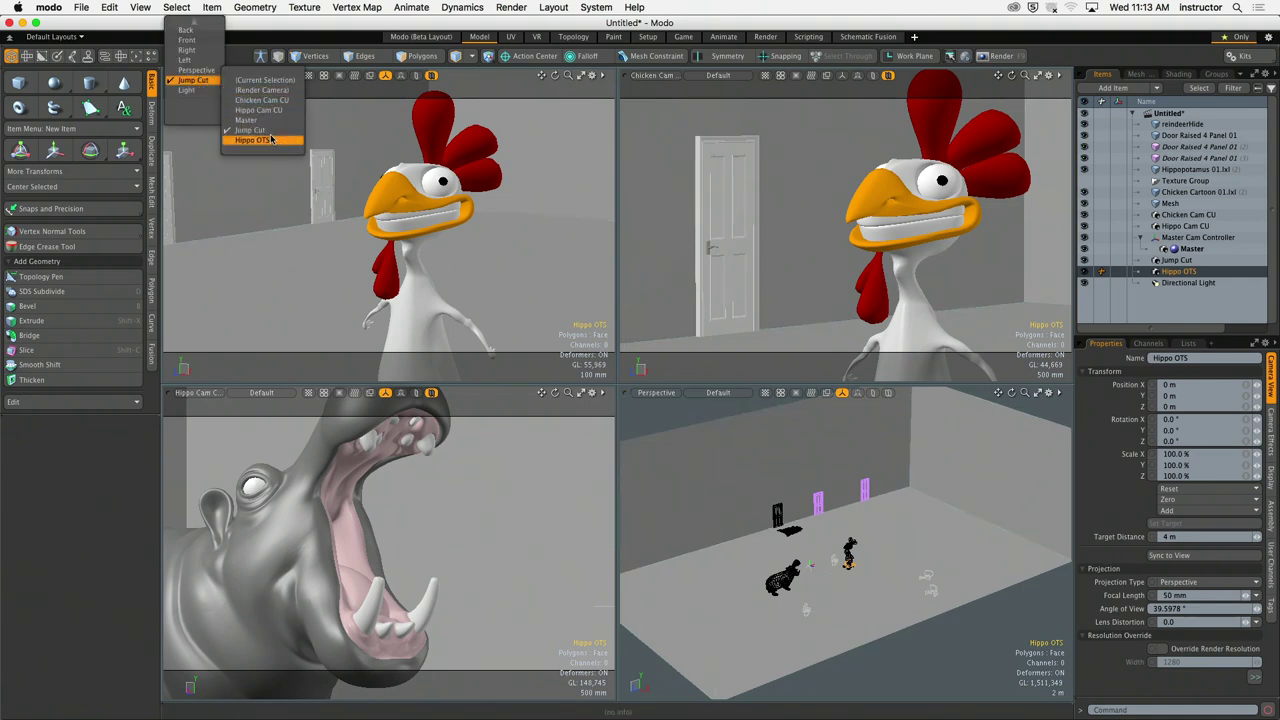
left_click(269, 111)
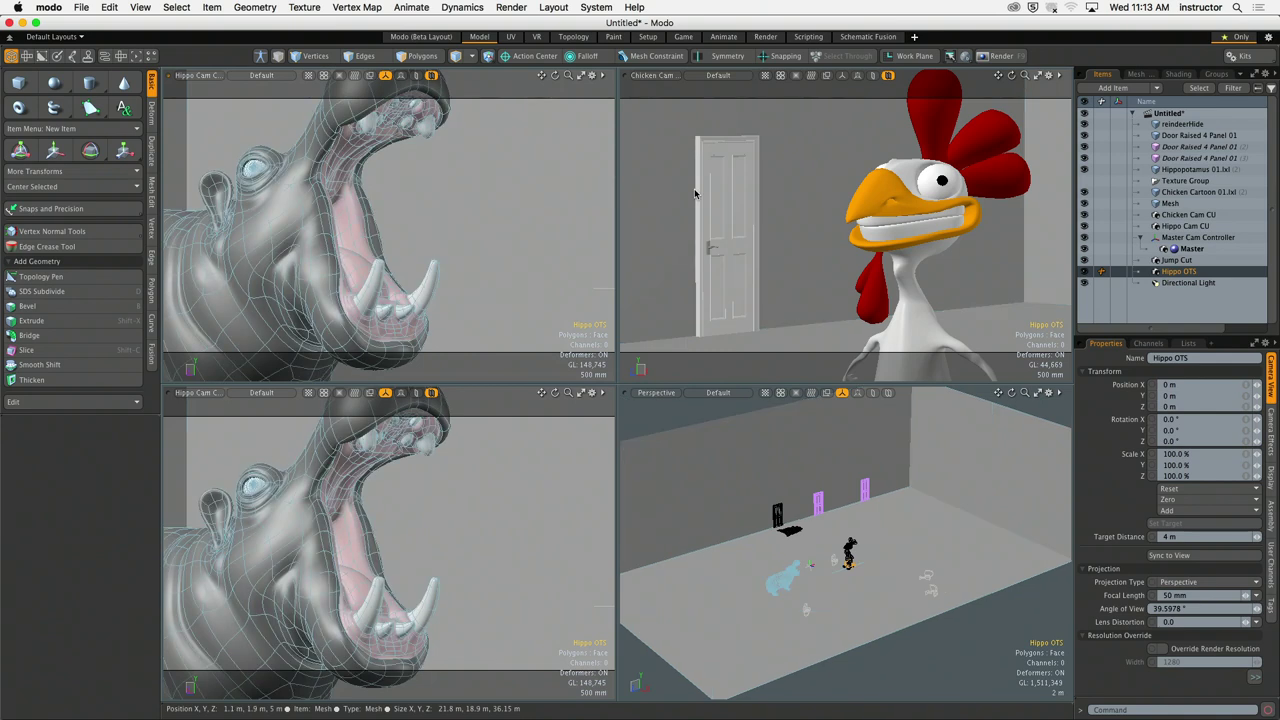
Step: Show Hippo OTS in the lower Hippo Cam CU viewport and position that camera to frame the chicken past the hippo's head
left_click(200, 393)
left_click(262, 453)
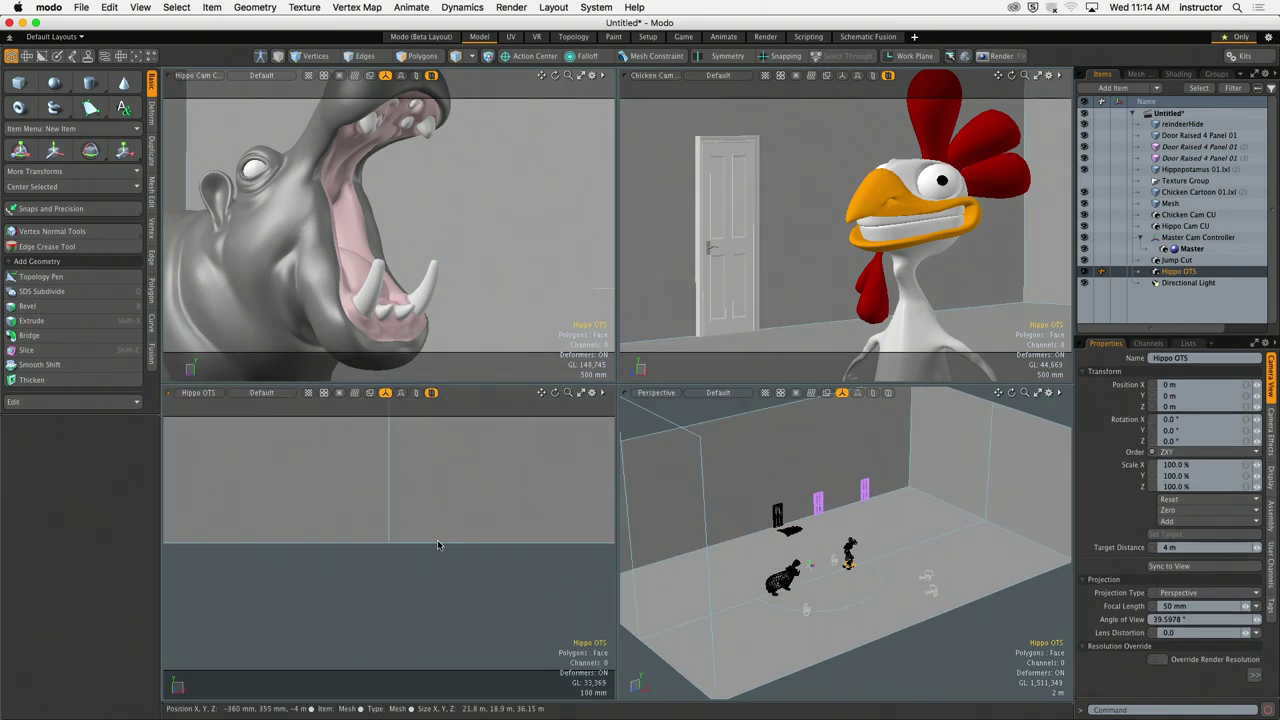
left_click_drag(411, 524, 375, 516, "ctrl+alt")
Step: Select the hippo and chicken to examine the over-the-shoulder composition in the Hippo OTS view, and clear the selection
left_click(300, 520)
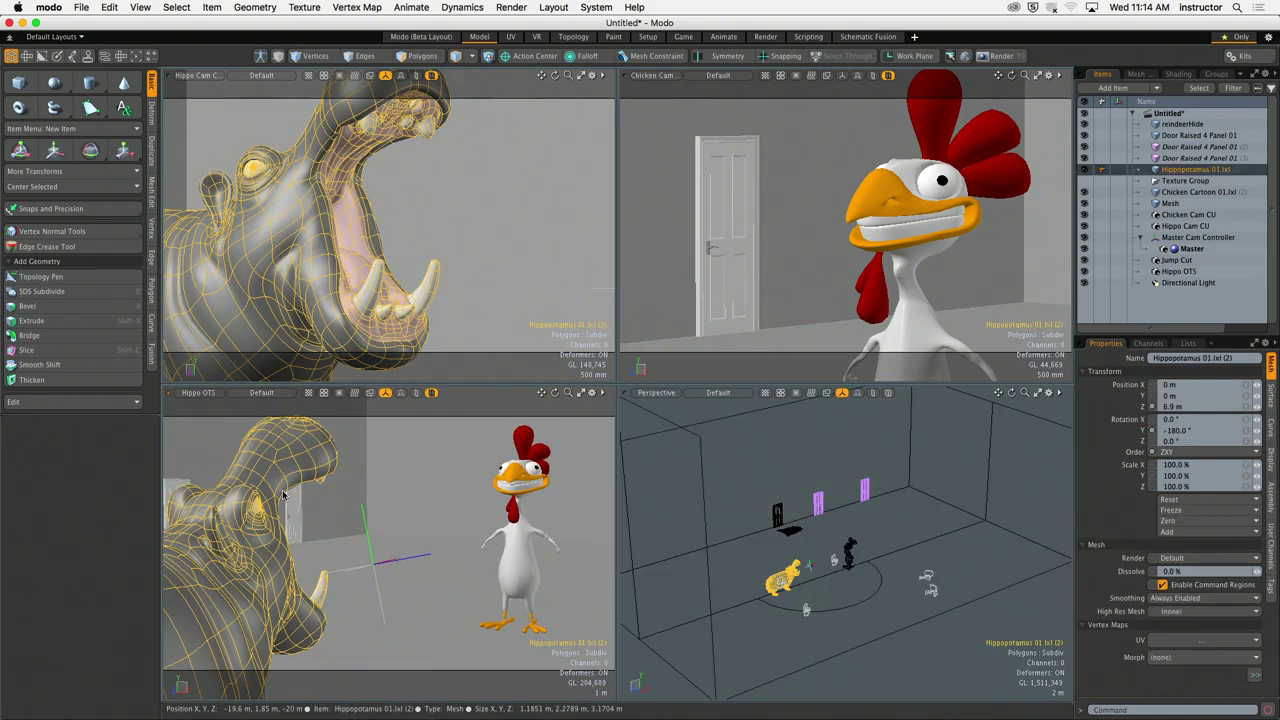
left_click(510, 488, "shift")
left_click(660, 670)
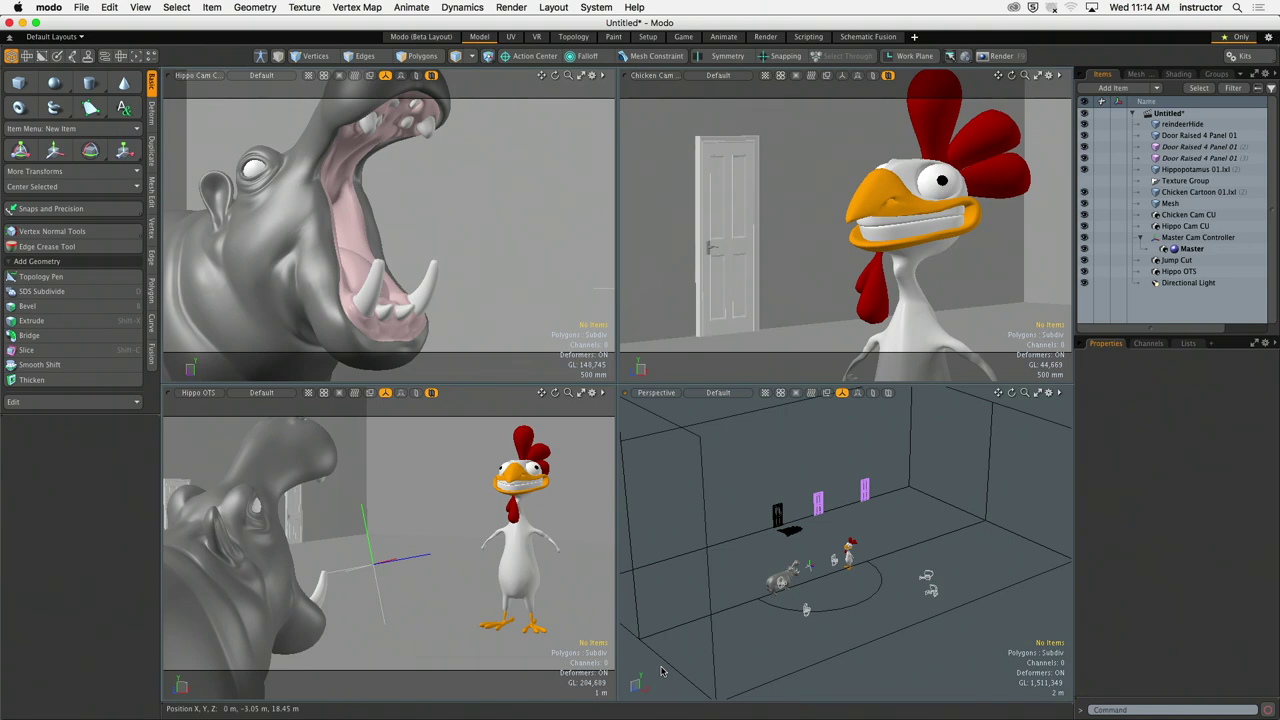
left_click(540, 481)
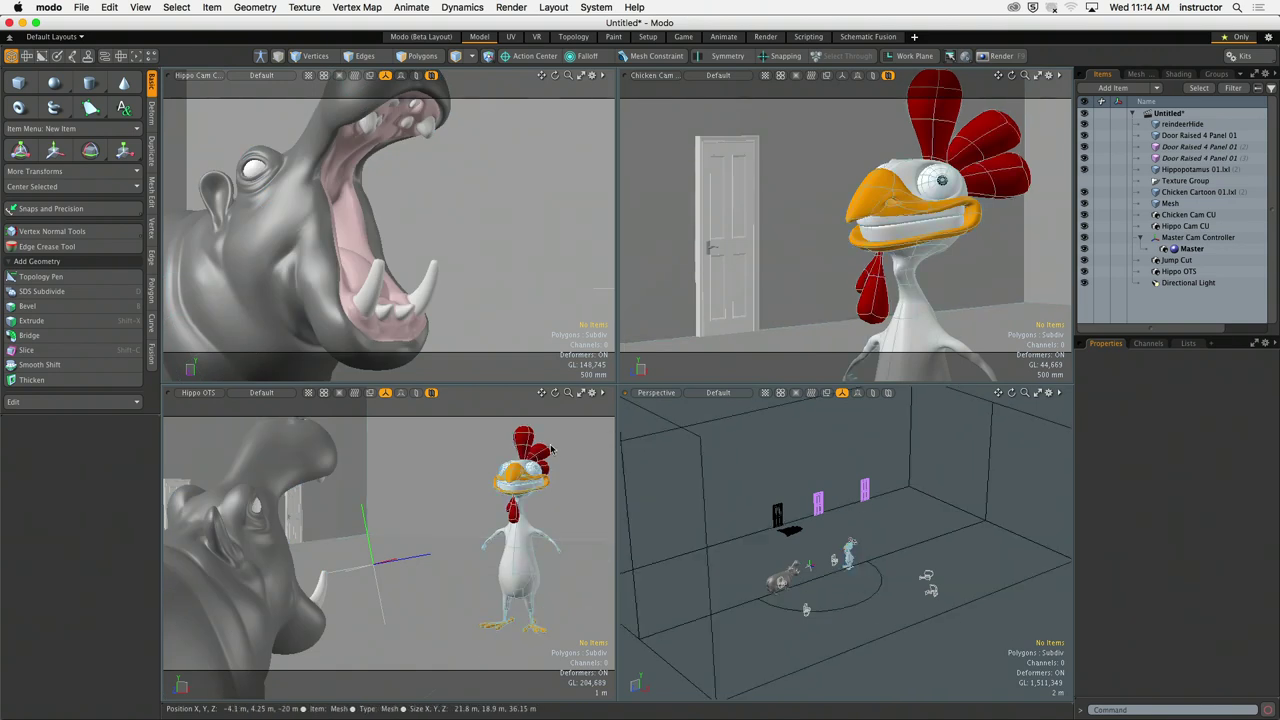
left_click(292, 477)
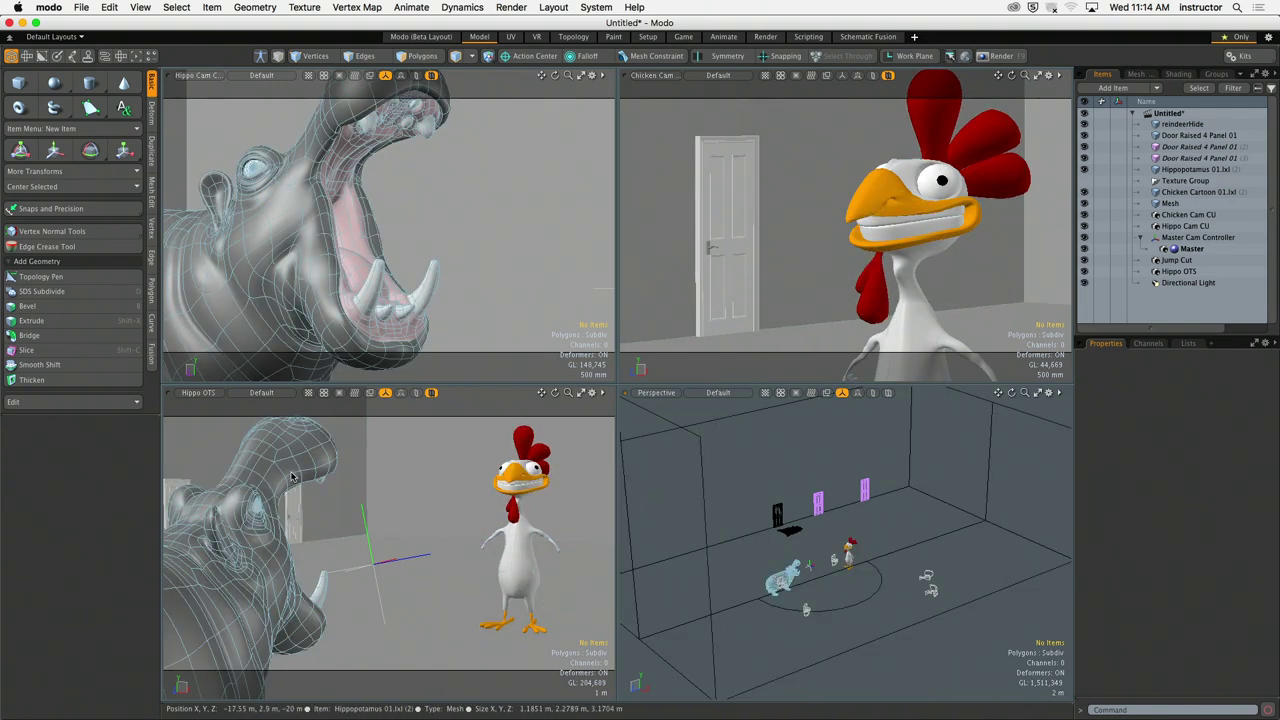
Step: Adjust the framing of the Hippo Cam CU view slightly and reposition the Hippo OTS camera around the hippo and chicken
left_click(440, 605)
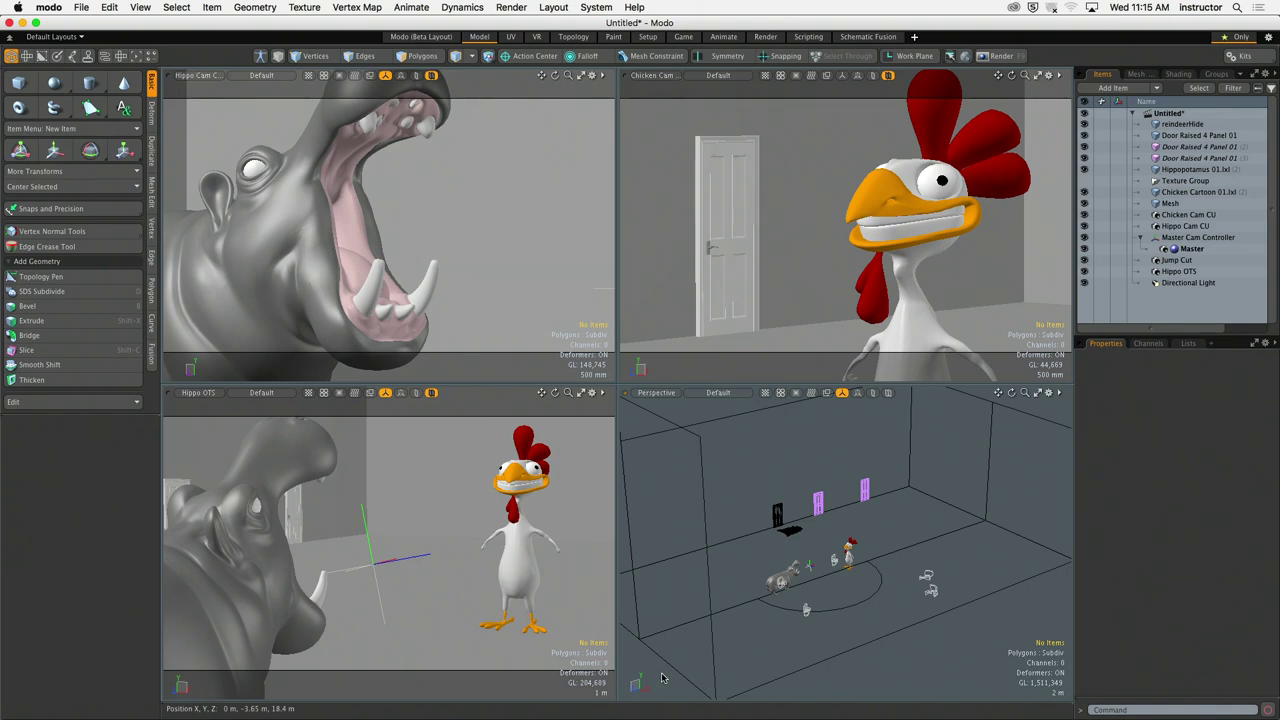
key("alt")
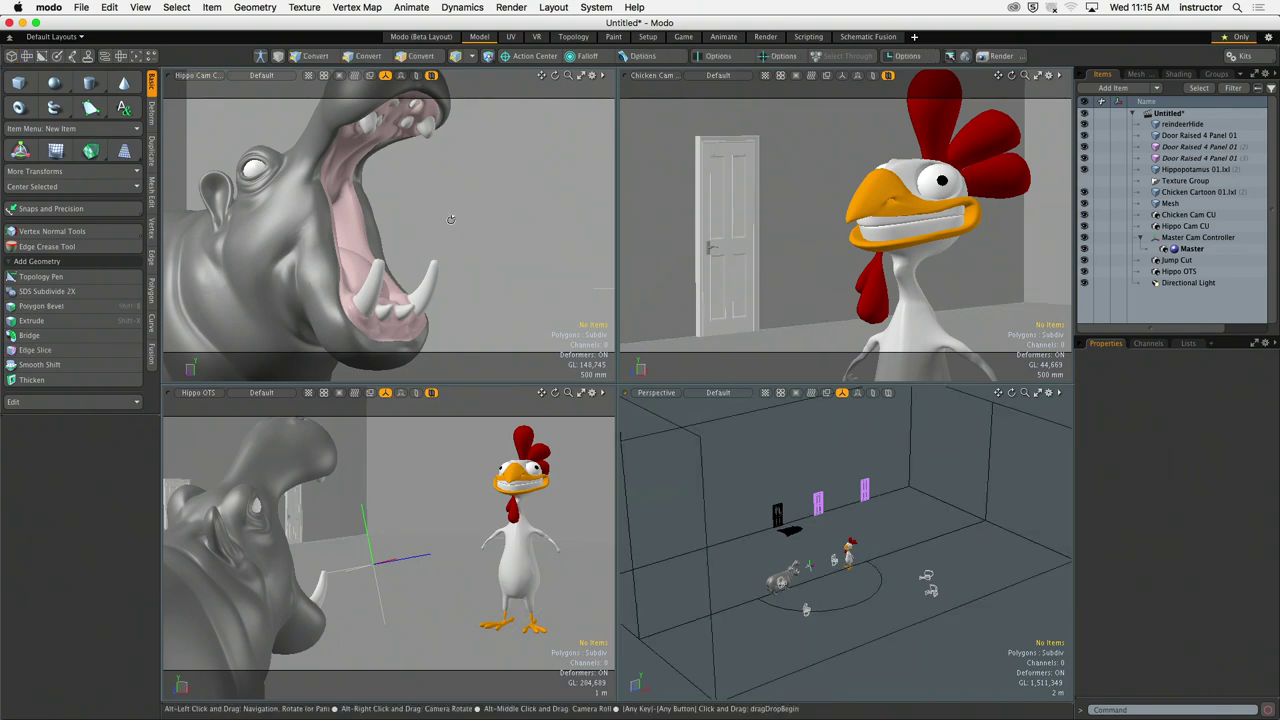
left_click_drag(449, 214, 450, 224, "alt")
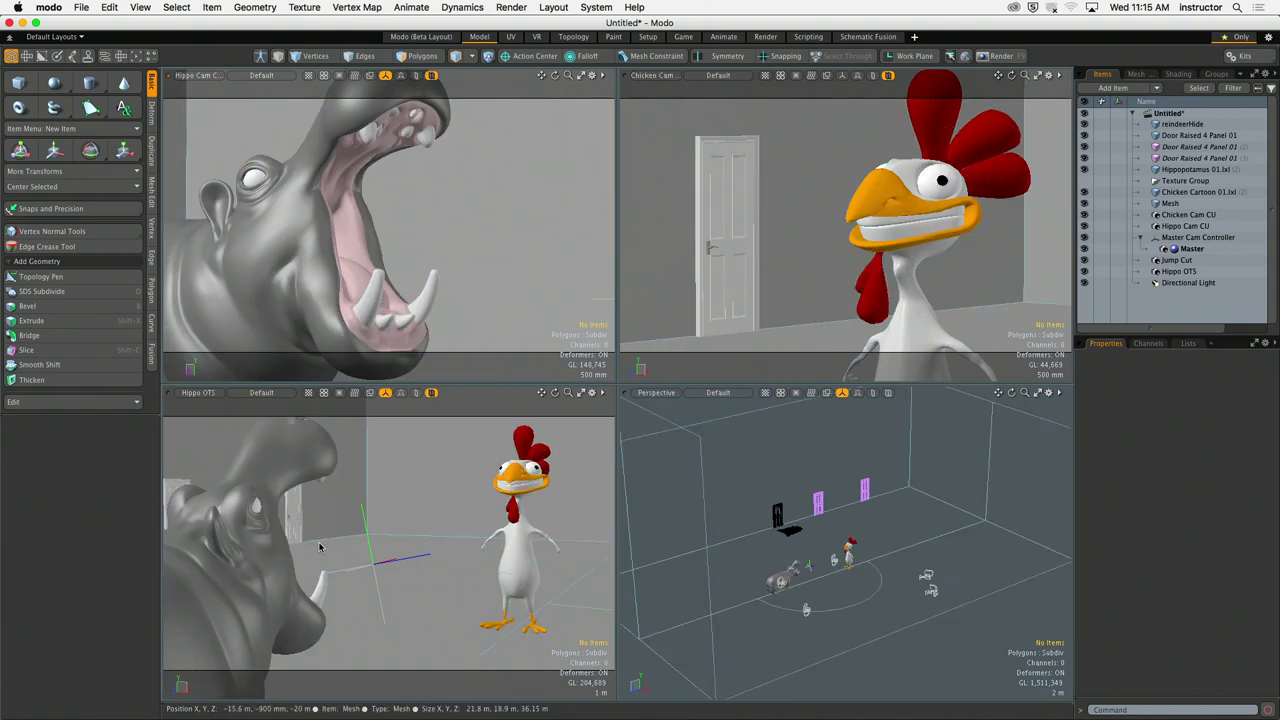
left_click(258, 515)
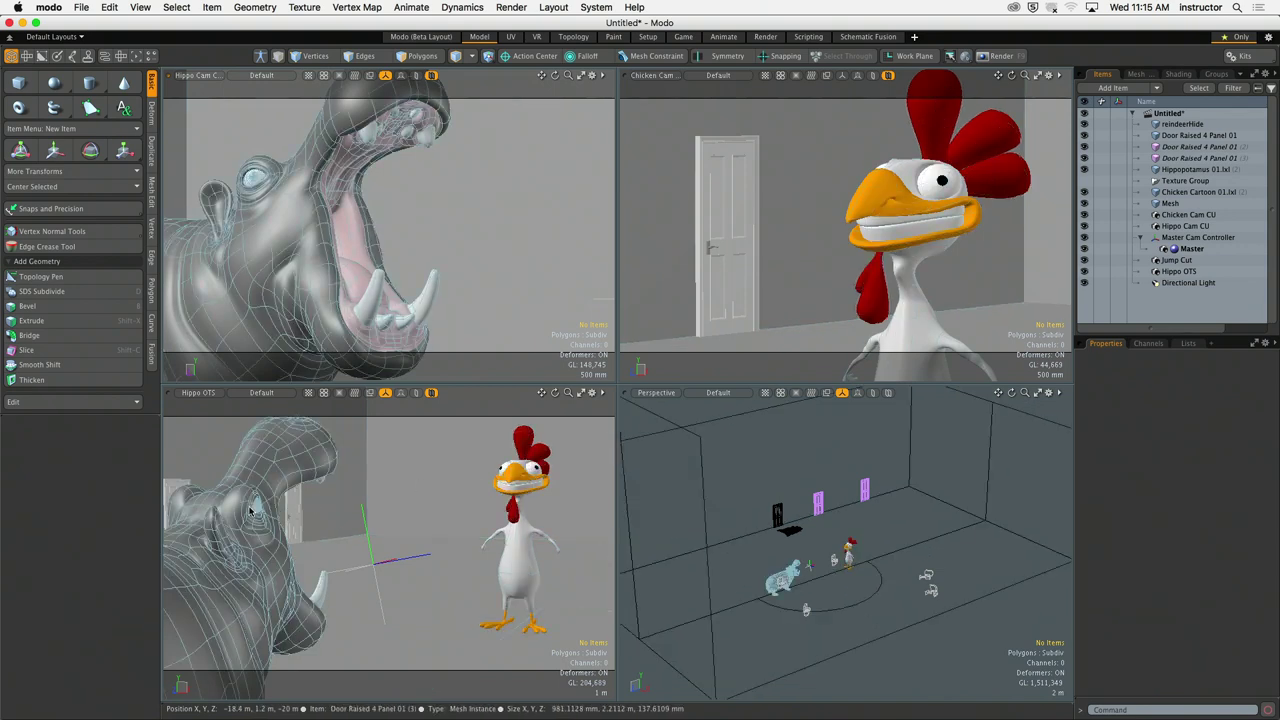
left_click_drag(450, 484, 361, 509, "ctrl+alt")
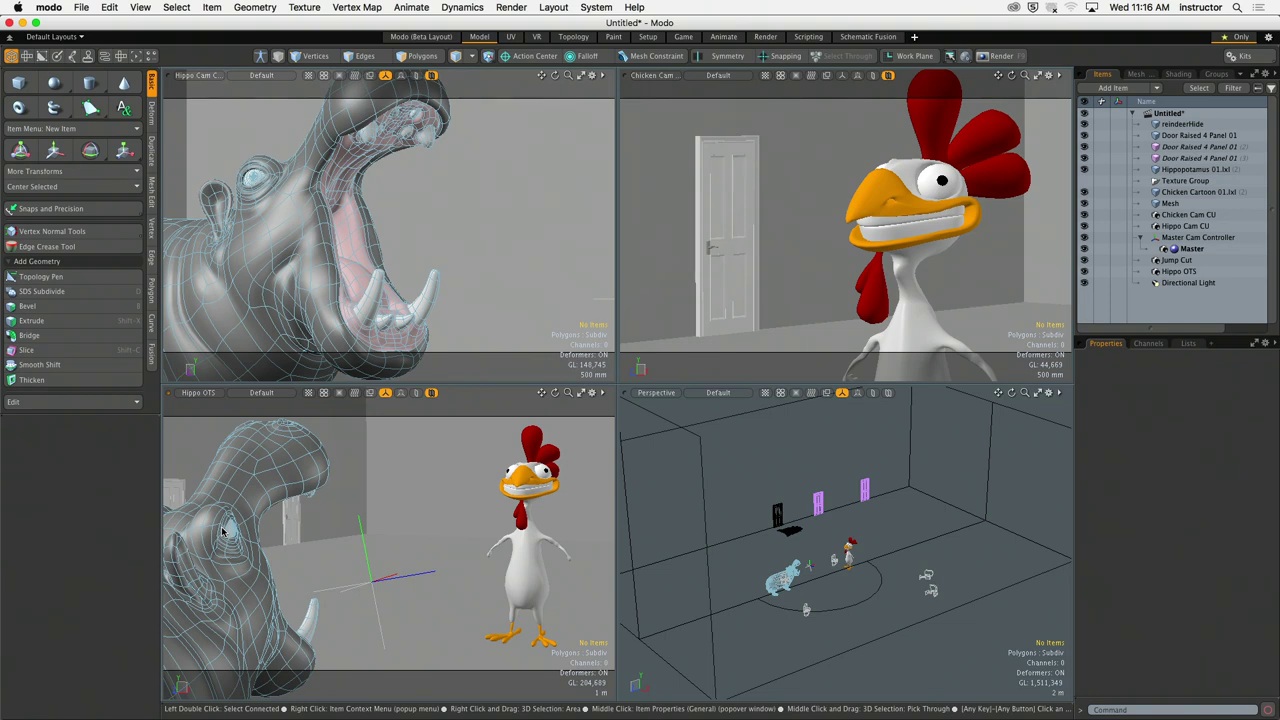
Step: Change the Perspective viewport to the Right view, showing the hippo and chicken from the side
left_click(822, 580)
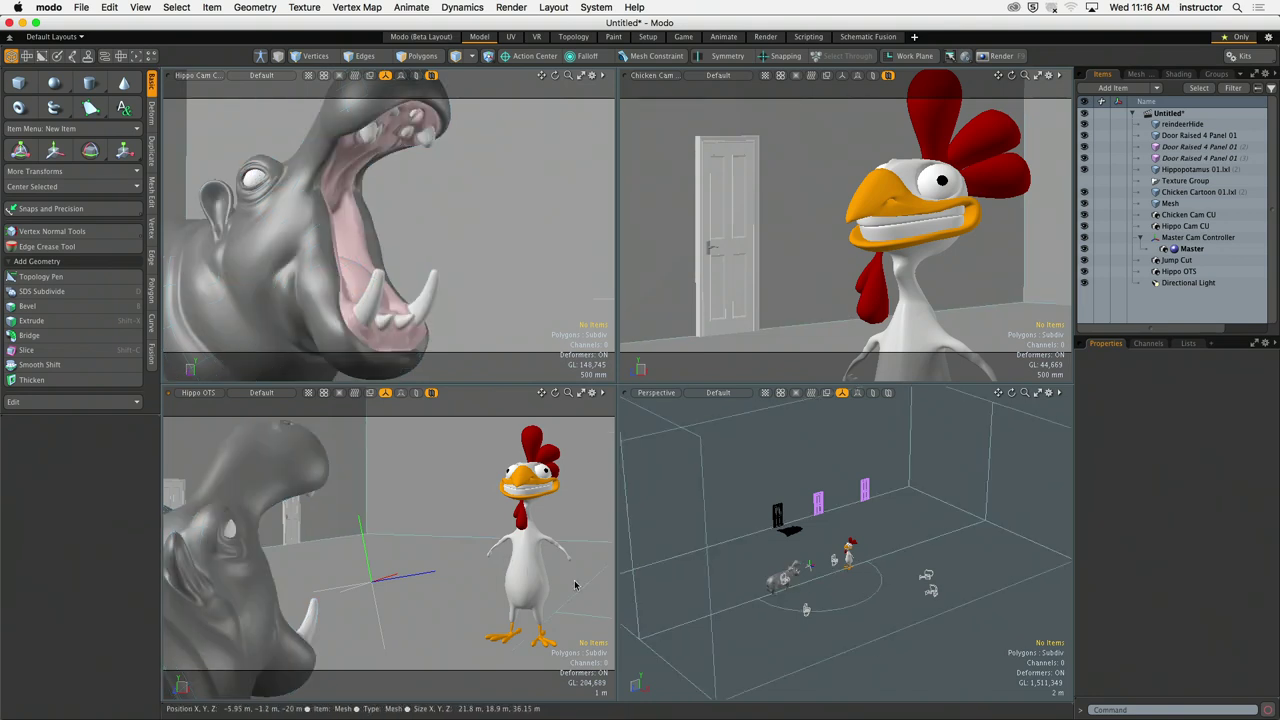
left_click_drag(822, 580, 894, 578, "alt")
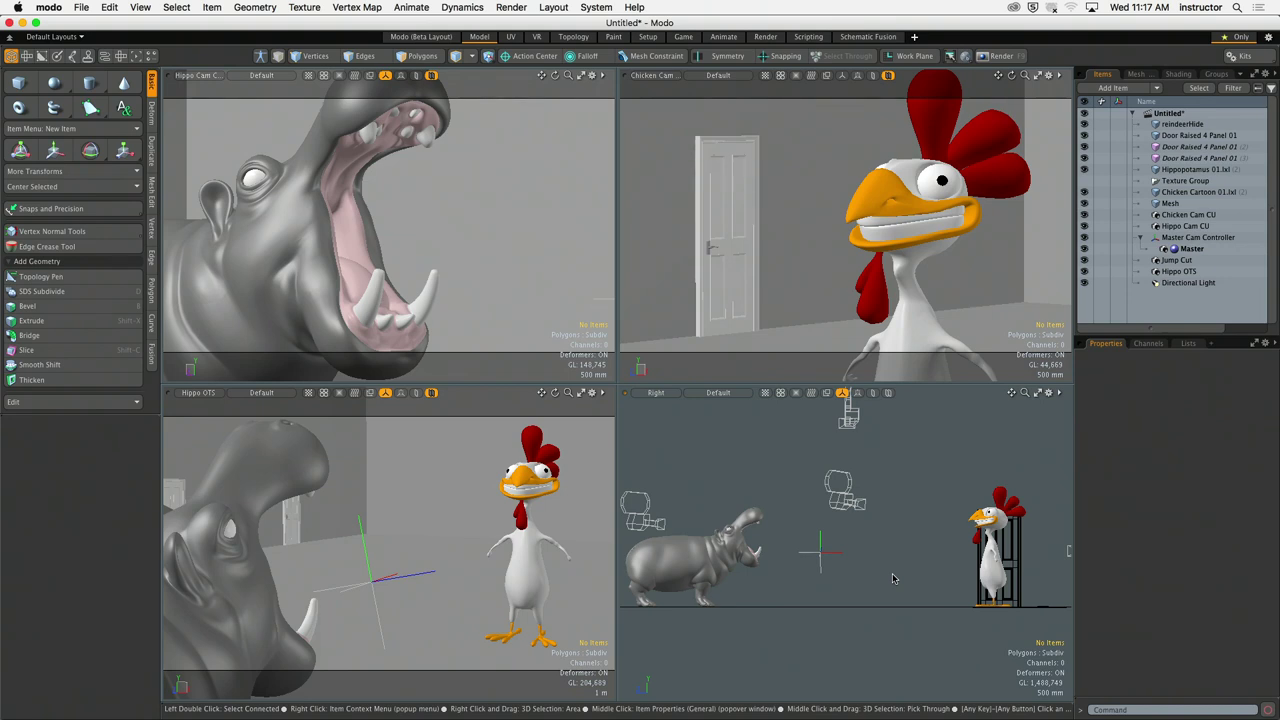
Step: Raise the hippo above the floor in the Right view and adjust the Hippo OTS camera's framing
left_click(716, 567)
key("y")
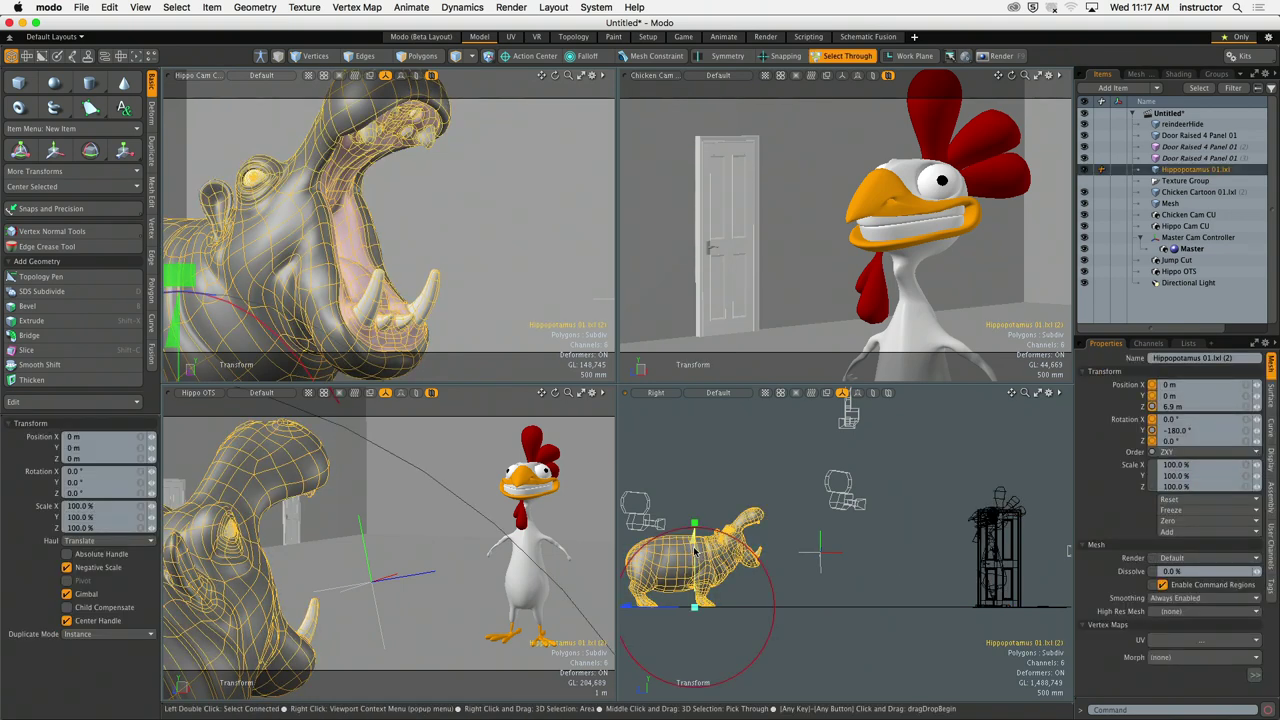
left_click_drag(716, 567, 716, 551)
key("q")
left_click(778, 572)
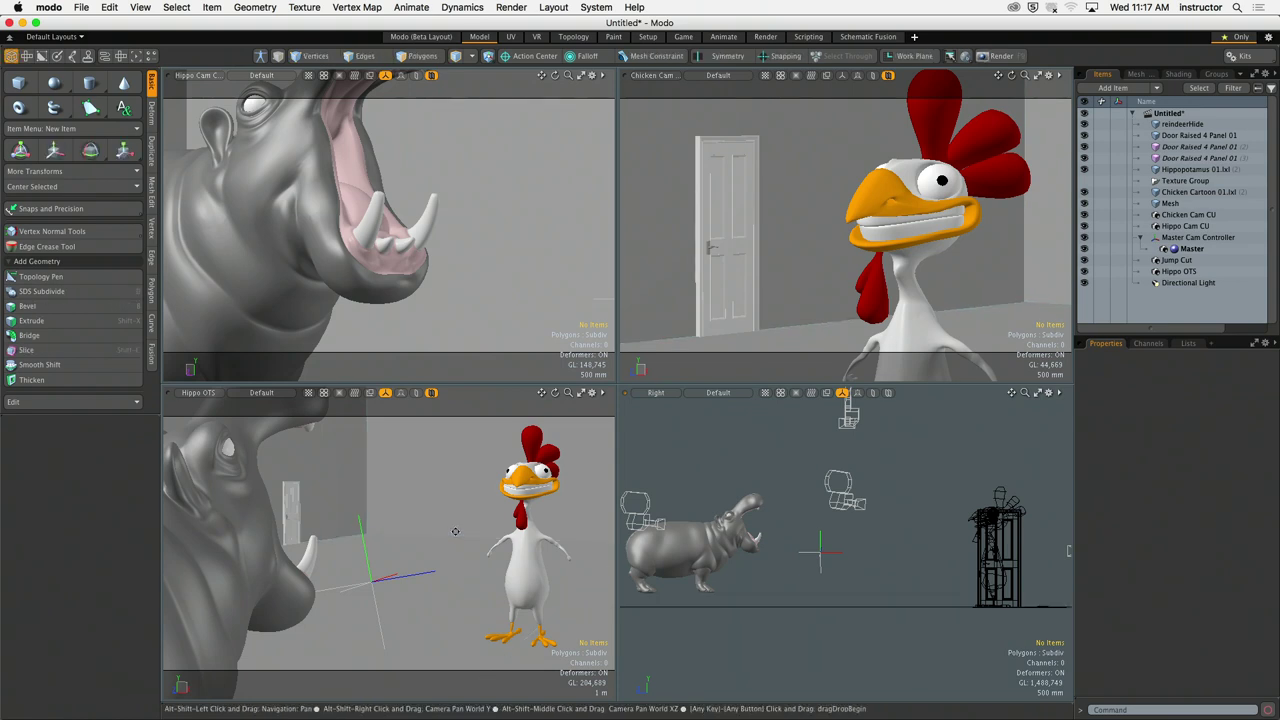
left_click_drag(455, 531, 455, 537, "alt+shift")
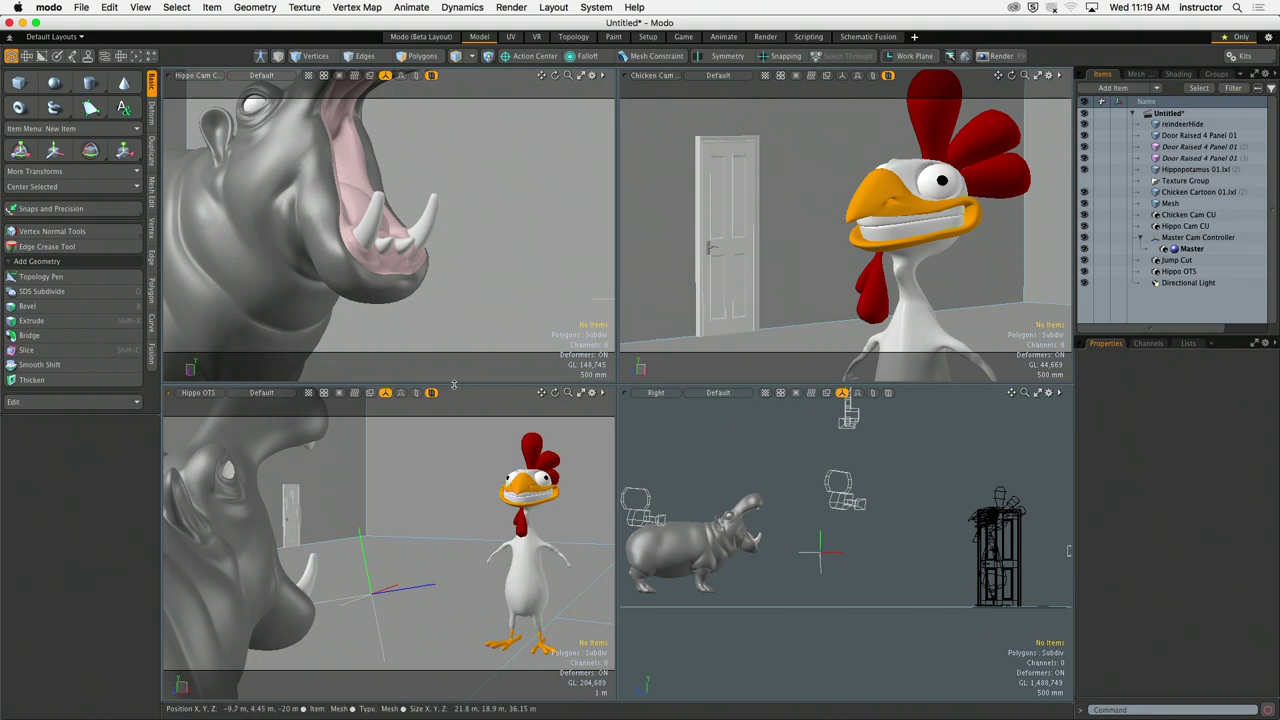
left_click(243, 177)
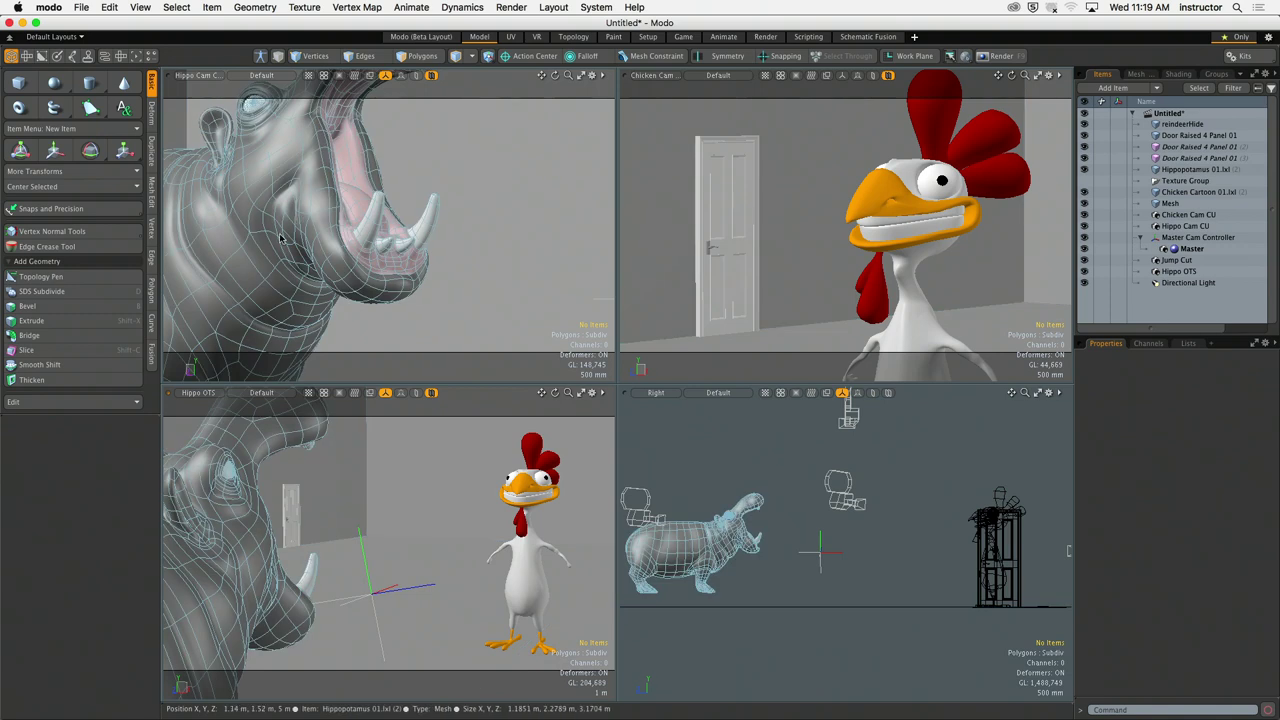
left_click(379, 560)
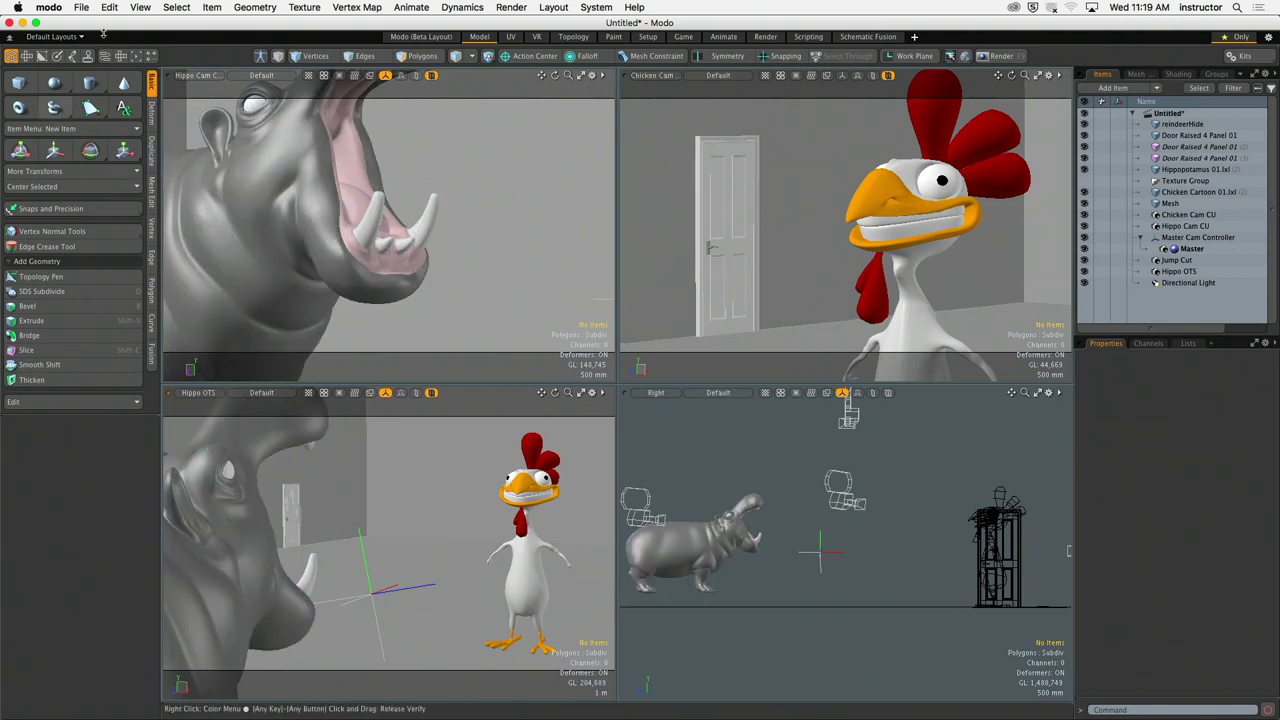
left_click(82, 7)
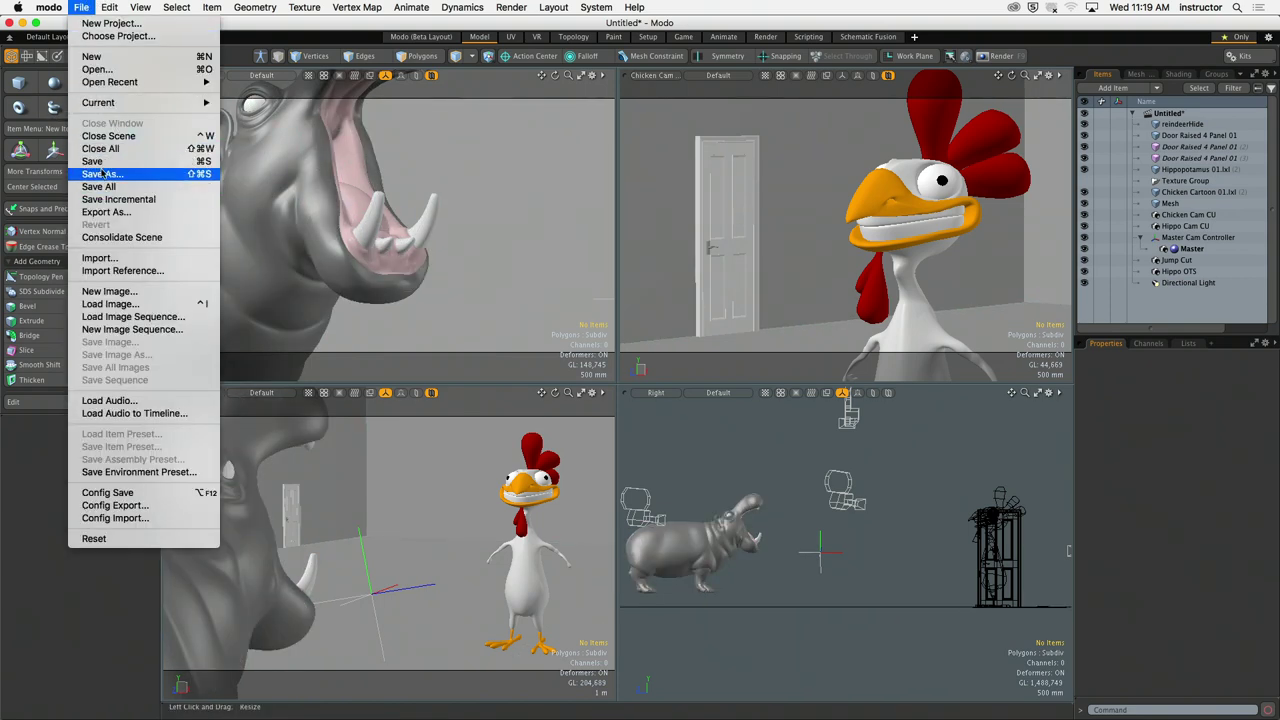
left_click(103, 174)
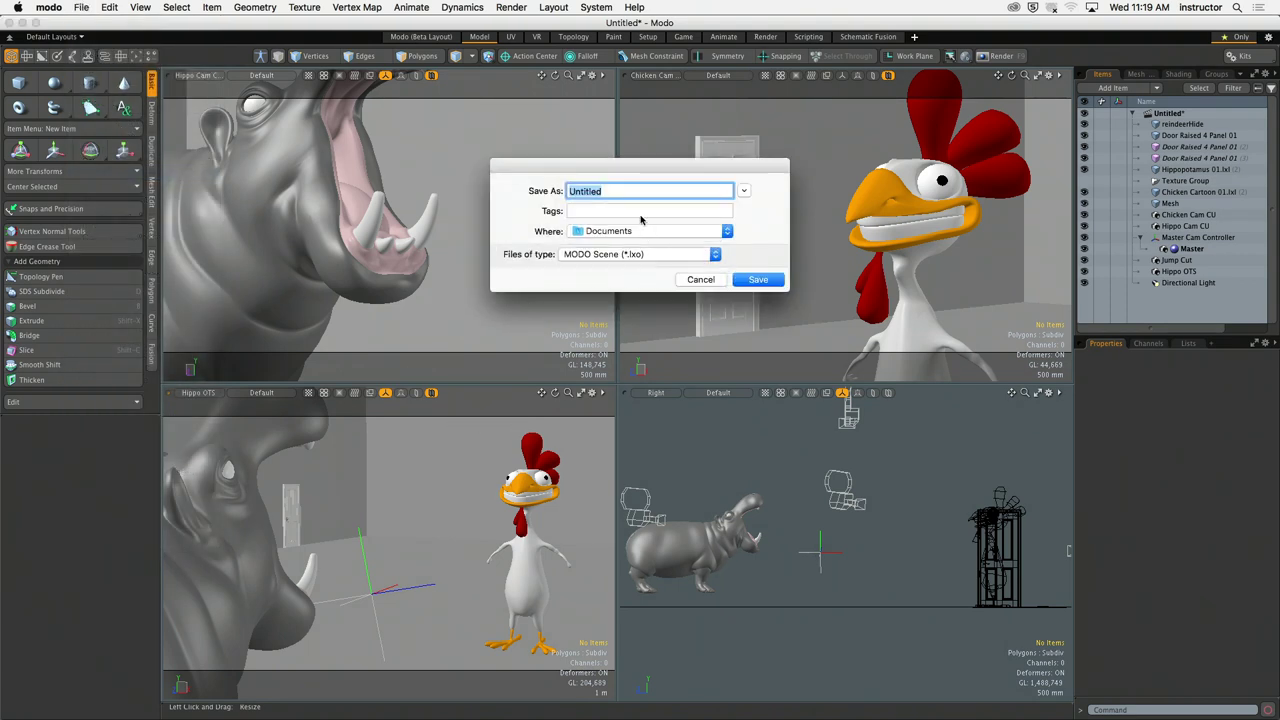
left_click(699, 280)
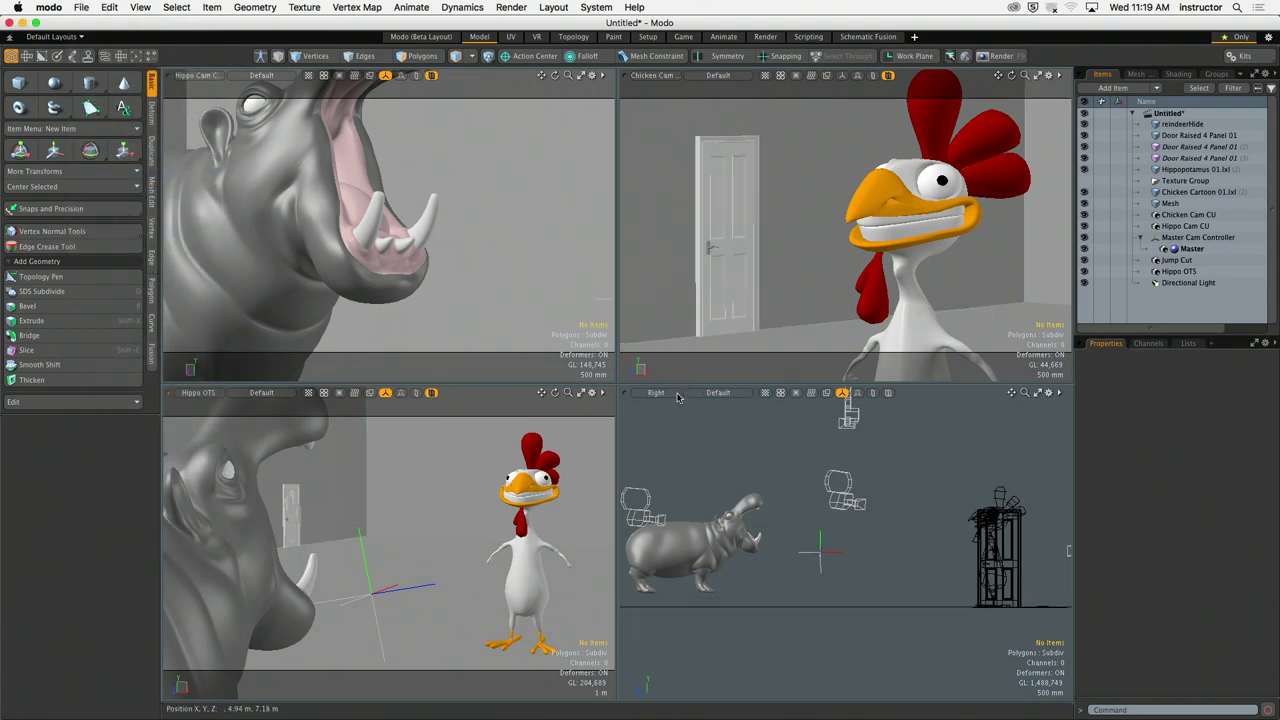
Step: Undo the last Hippo OTS camera adjustment and the raising of the hippo
key("super+z")
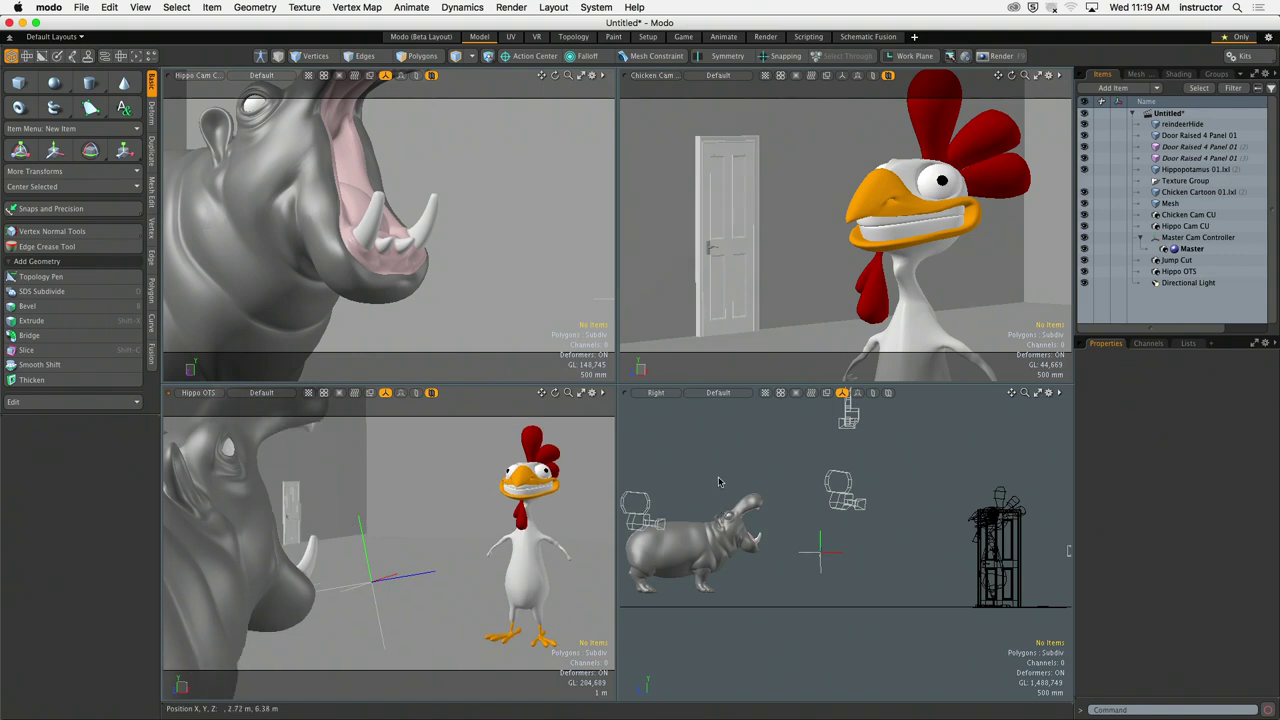
left_click(716, 479)
left_click(725, 474)
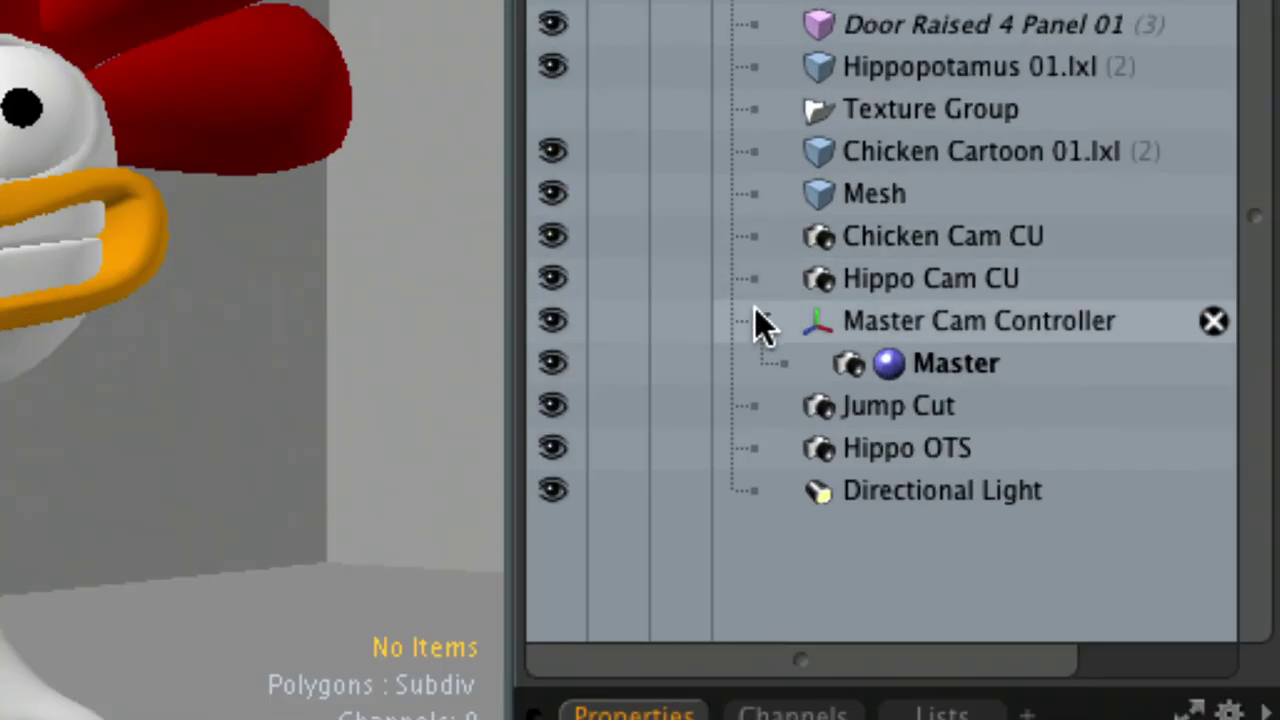
Step: Try to rename the Master camera under Master Cam Controller as SHot, and call off the item's deletion
left_click(1102, 246)
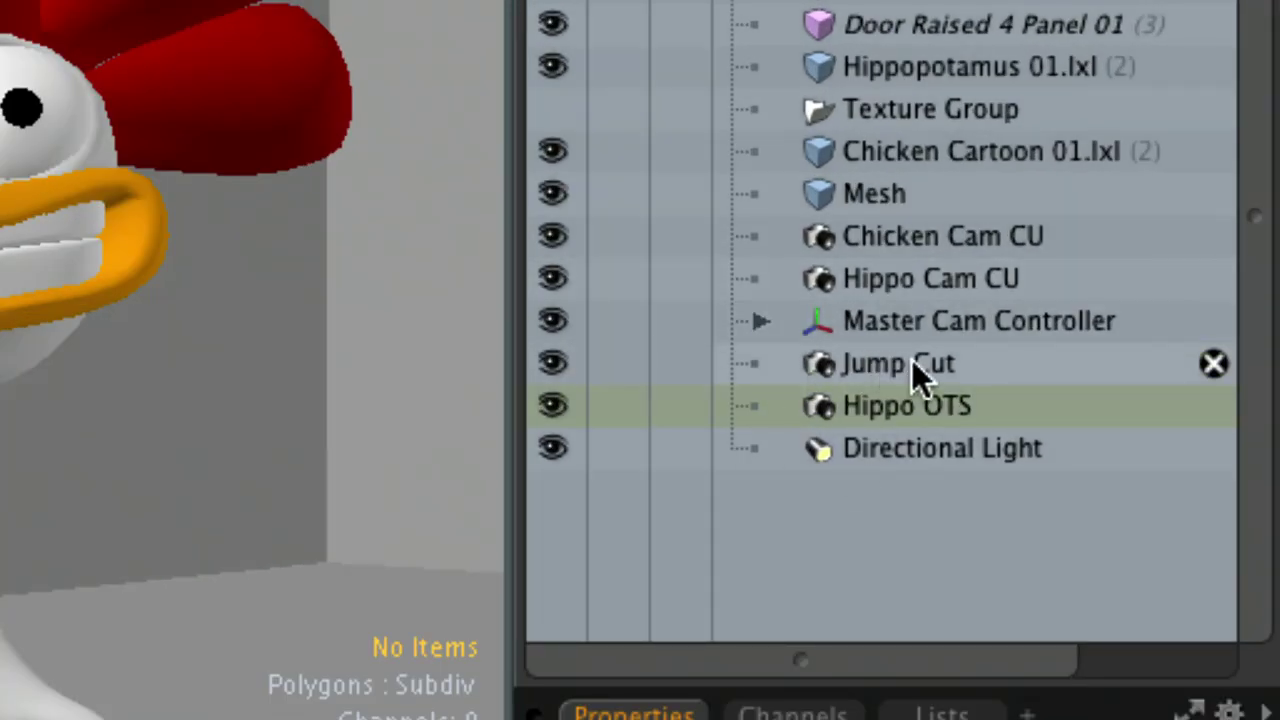
left_click(764, 320)
left_click(947, 365)
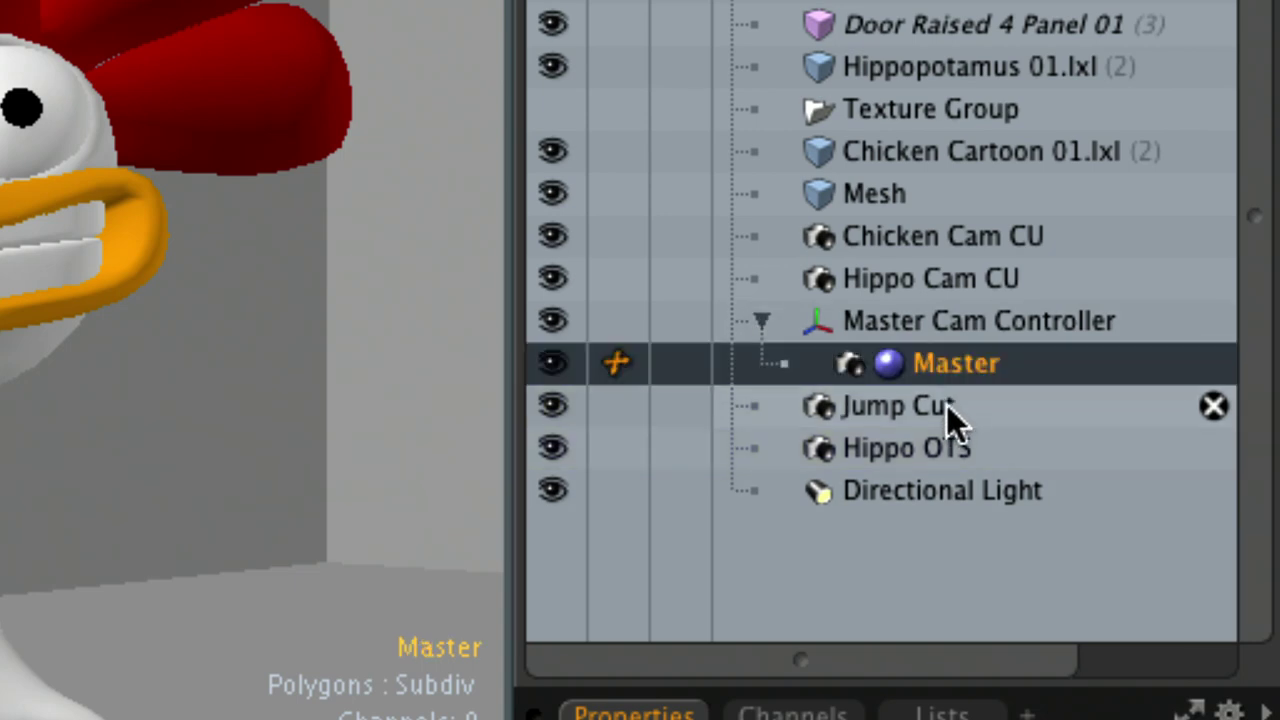
double_click(957, 382)
type("SH")
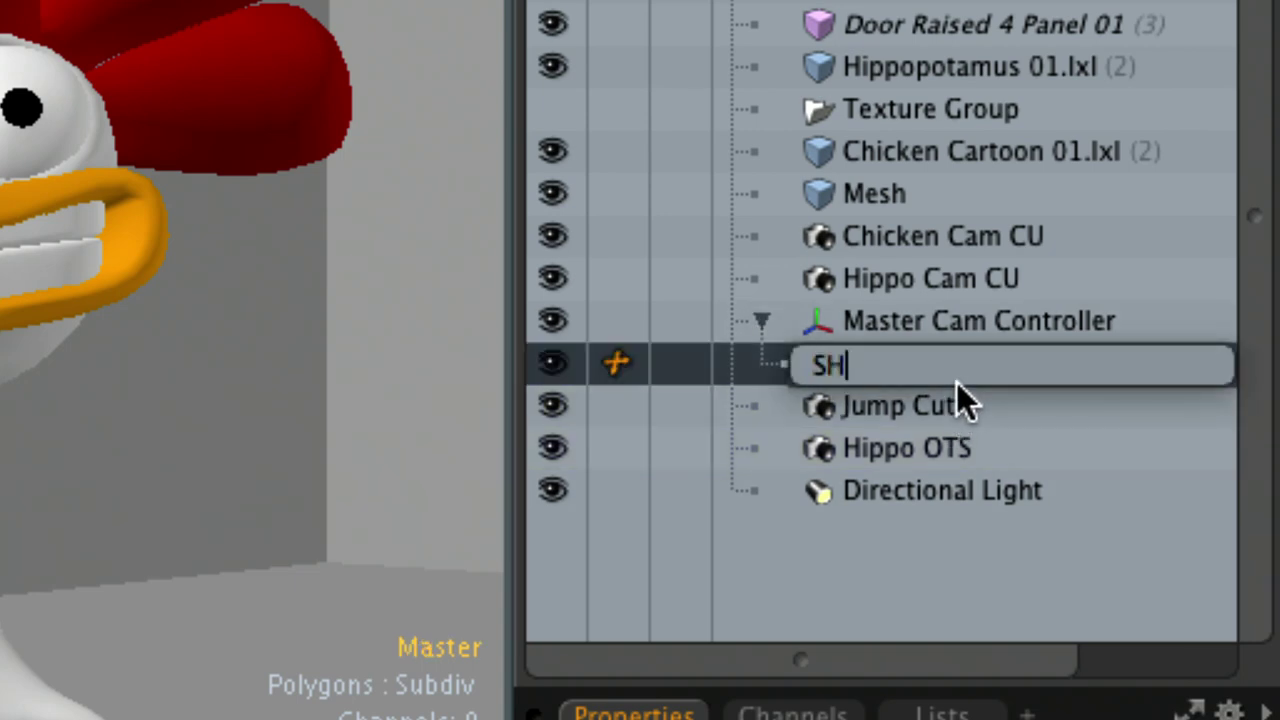
type("ot")
key("Return")
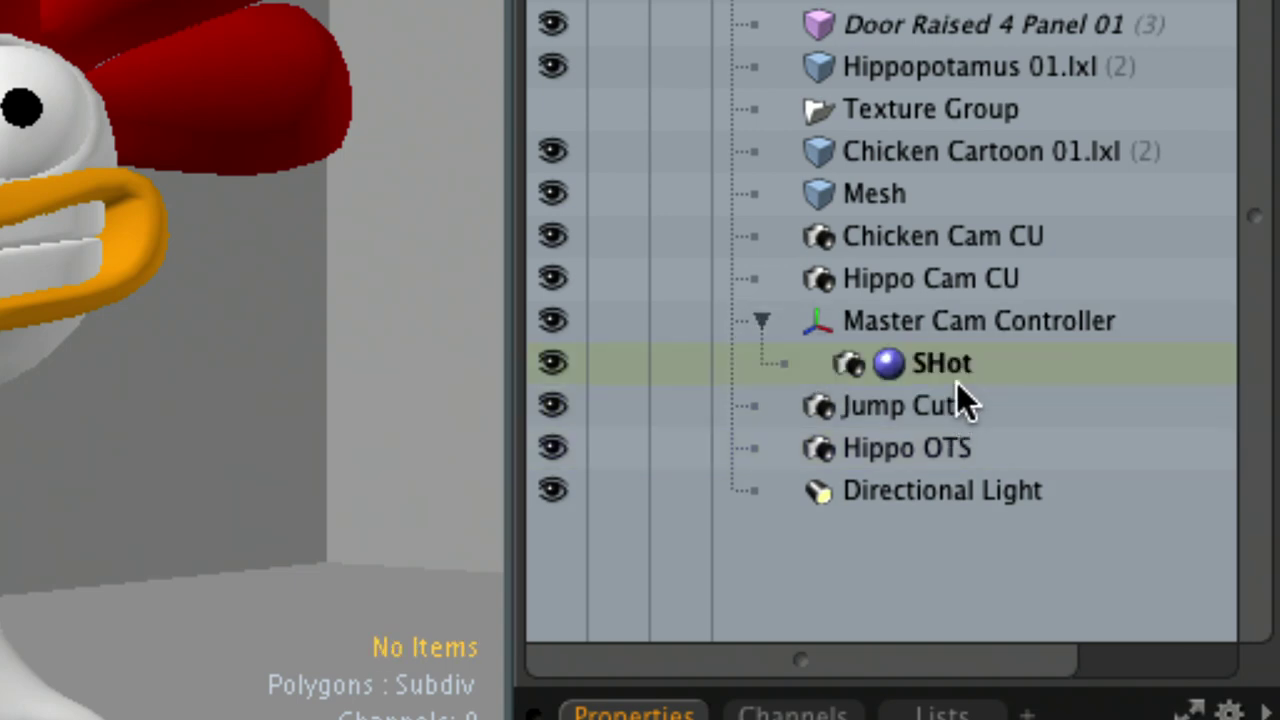
key("Delete")
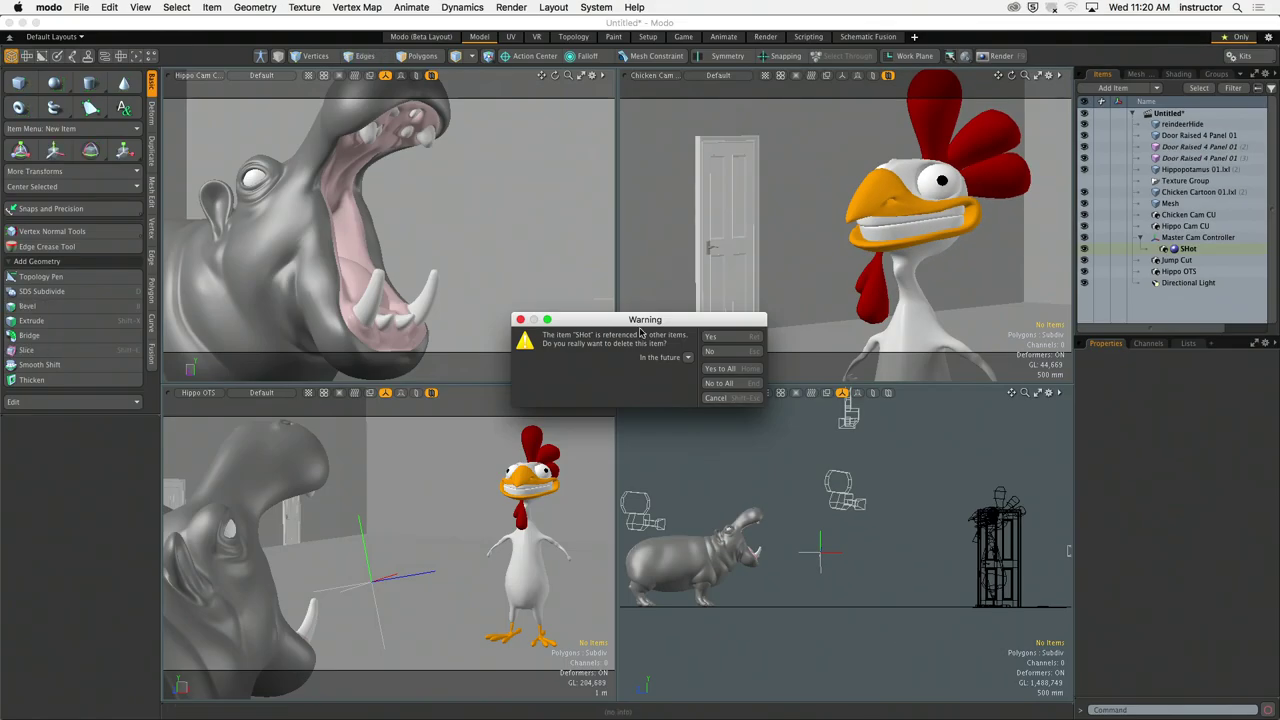
left_click(716, 398)
Step: Rename the camera under Master Cam Controller as Shot 01 - Master
left_click(1203, 255)
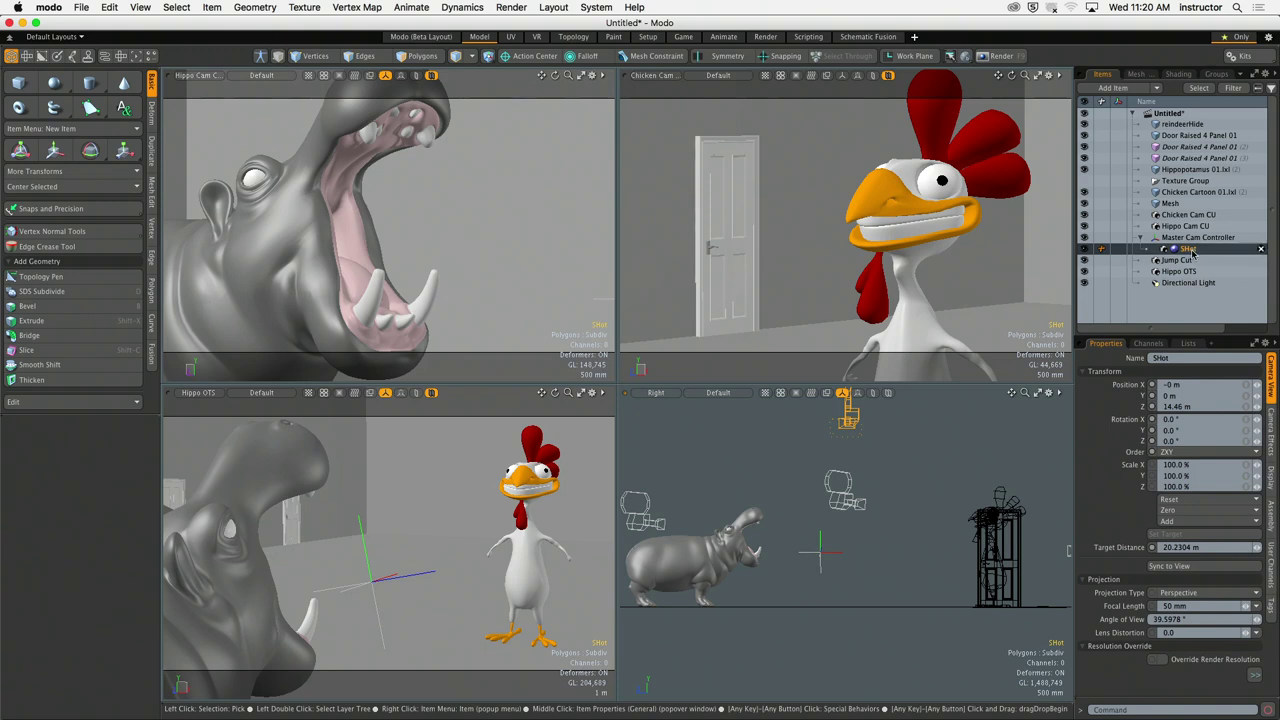
left_click(1130, 360)
type("Sh")
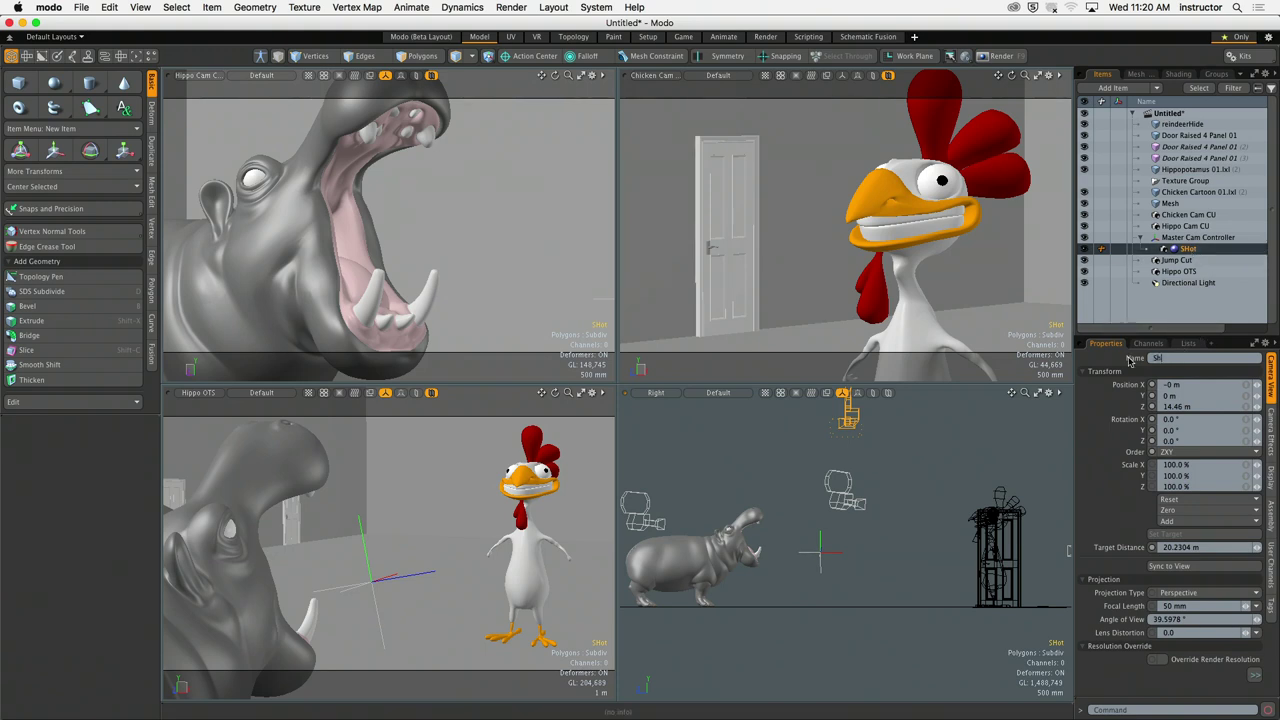
type("ot 01 – Master")
key("Return")
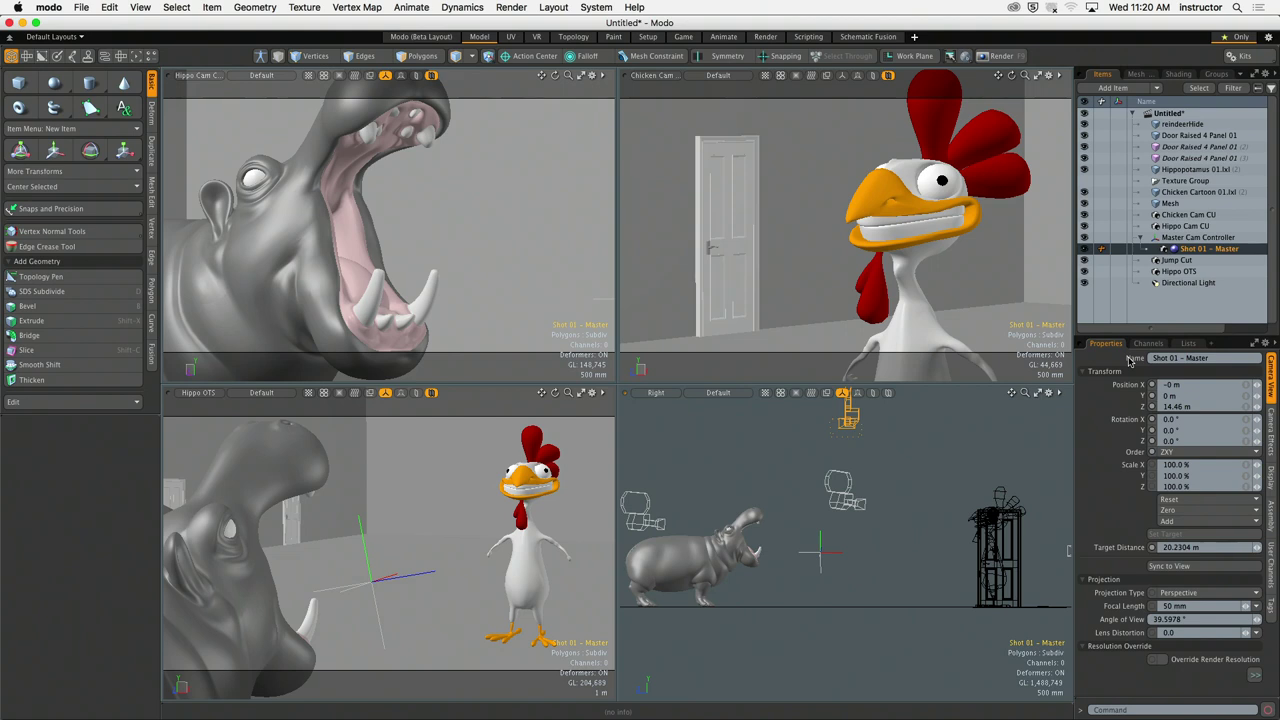
Step: Prefix the Hippo OTS camera's name with the shot number so it reads Shot 02 - Hippo OTS
left_click(1180, 271)
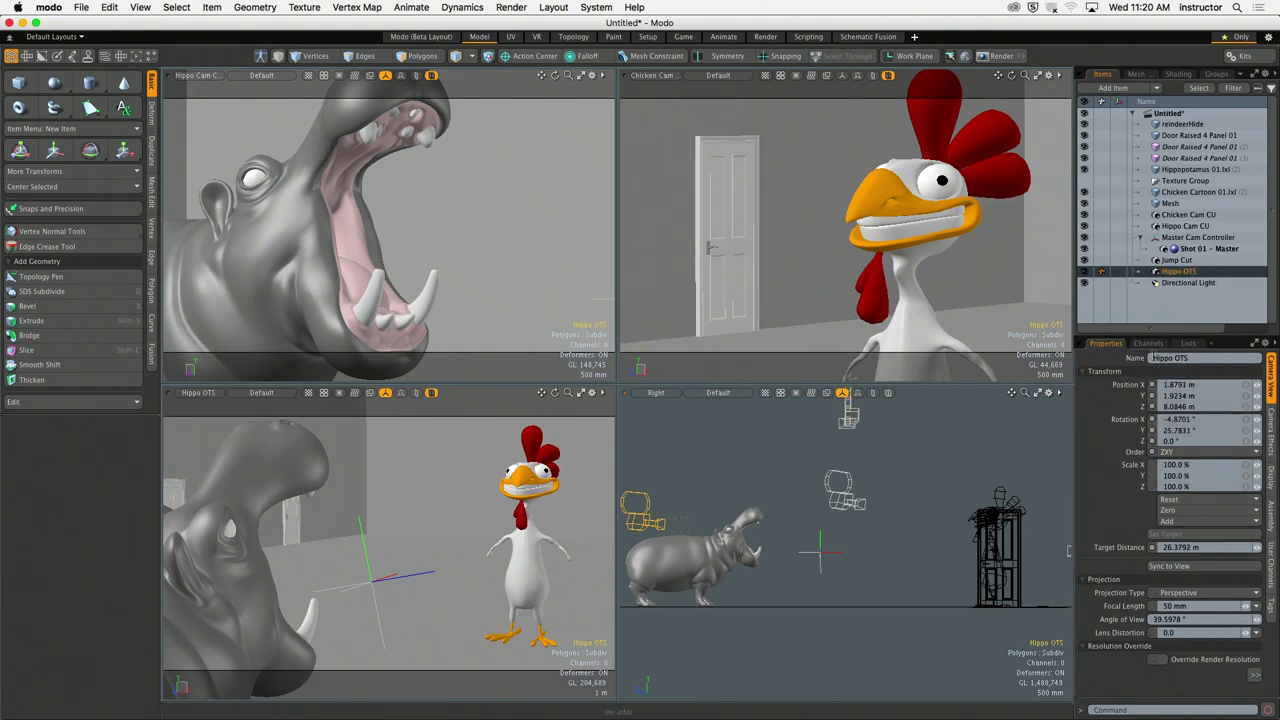
left_click(1150, 357)
type("Sh")
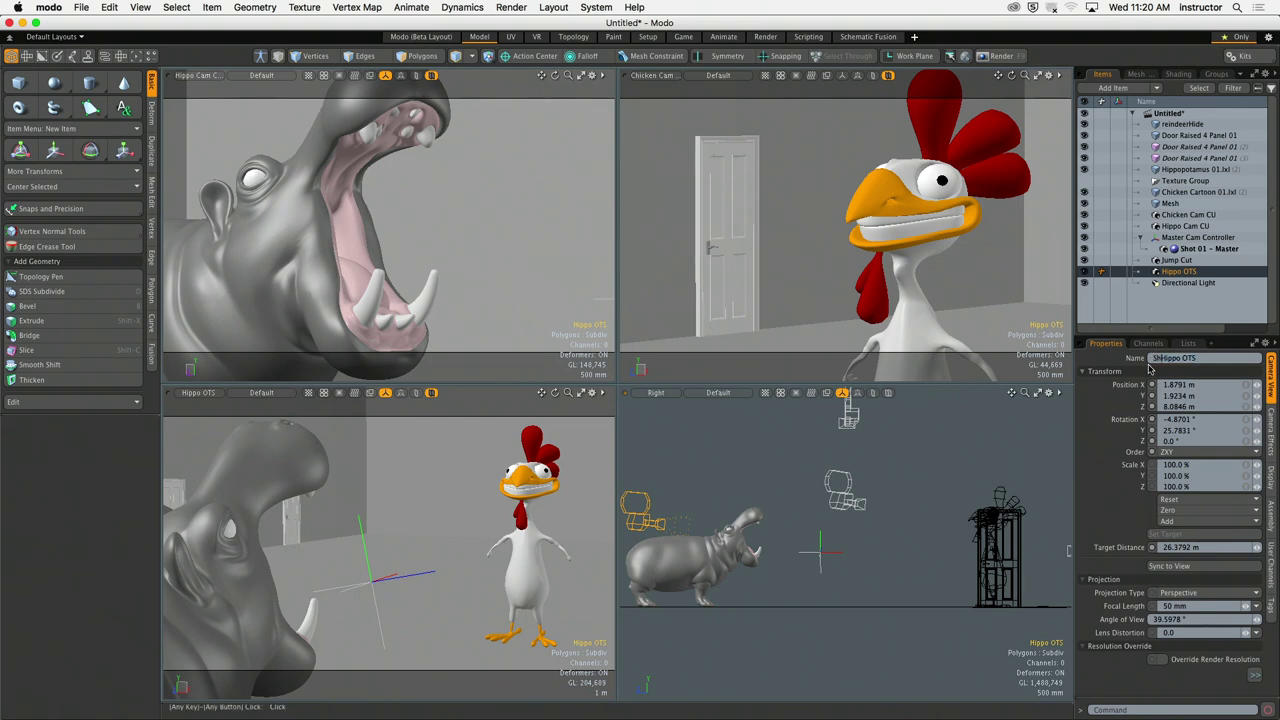
type("ot 02 -")
key("Return")
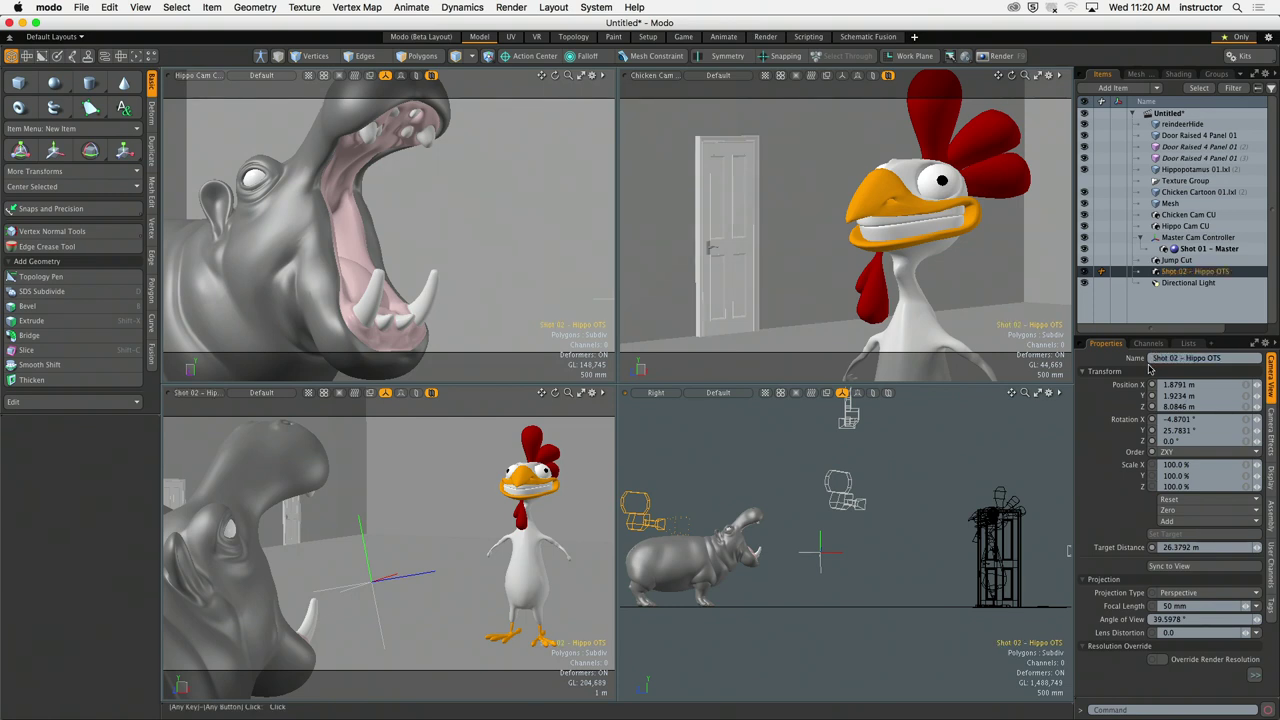
Step: Prefix the Chicken Cam CU camera's name with the shot number so it reads Shot 03 - Chicken Cam CU
left_click(1188, 214)
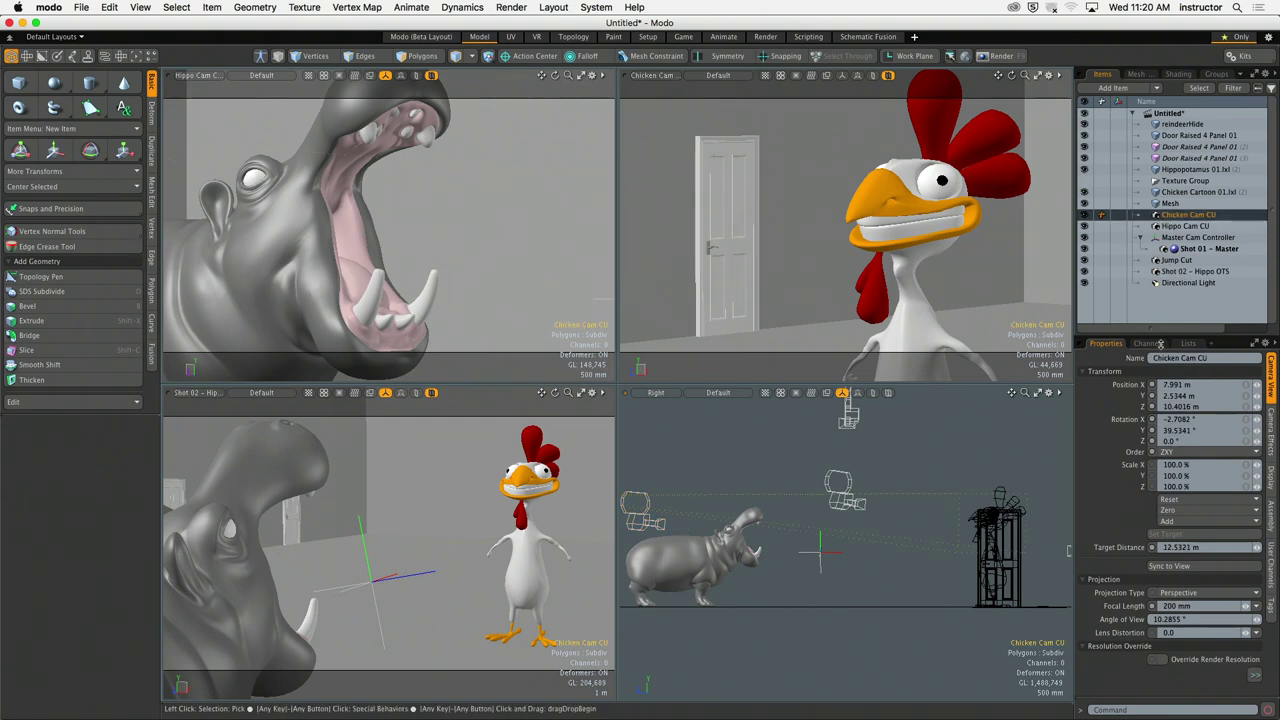
left_click(1153, 358)
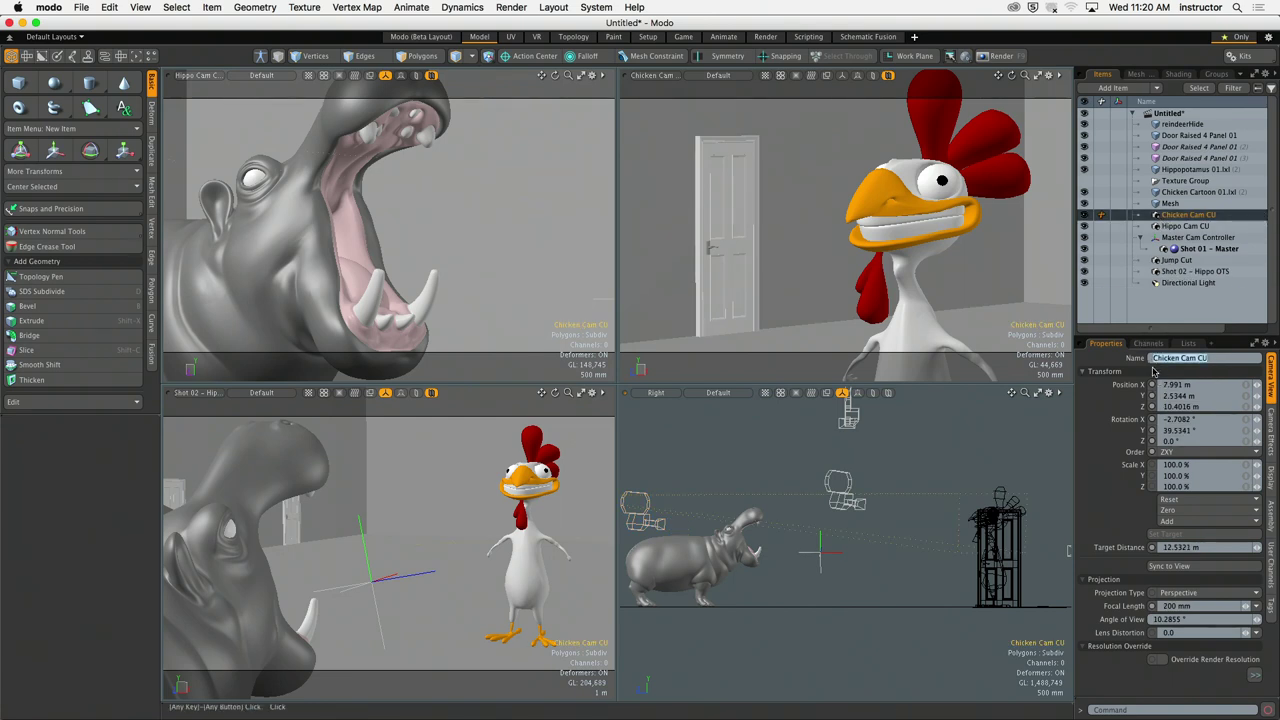
key("Home")
type("Shot 03 -")
key("Return")
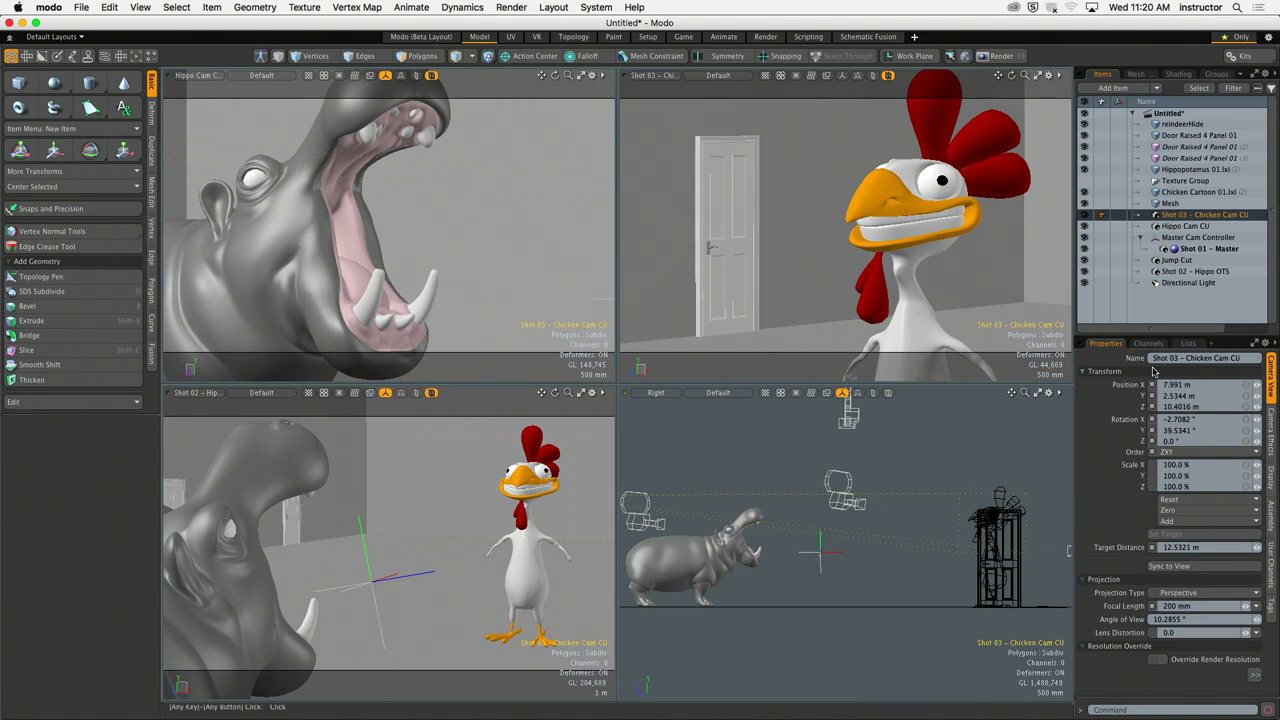
Step: Rename the Hippo Cam CU camera as Shot 04 - Hippo Cam CU, clear the selection and collapse the Master Cam Controller group
left_click(1185, 226)
left_click(1153, 358)
key("Home")
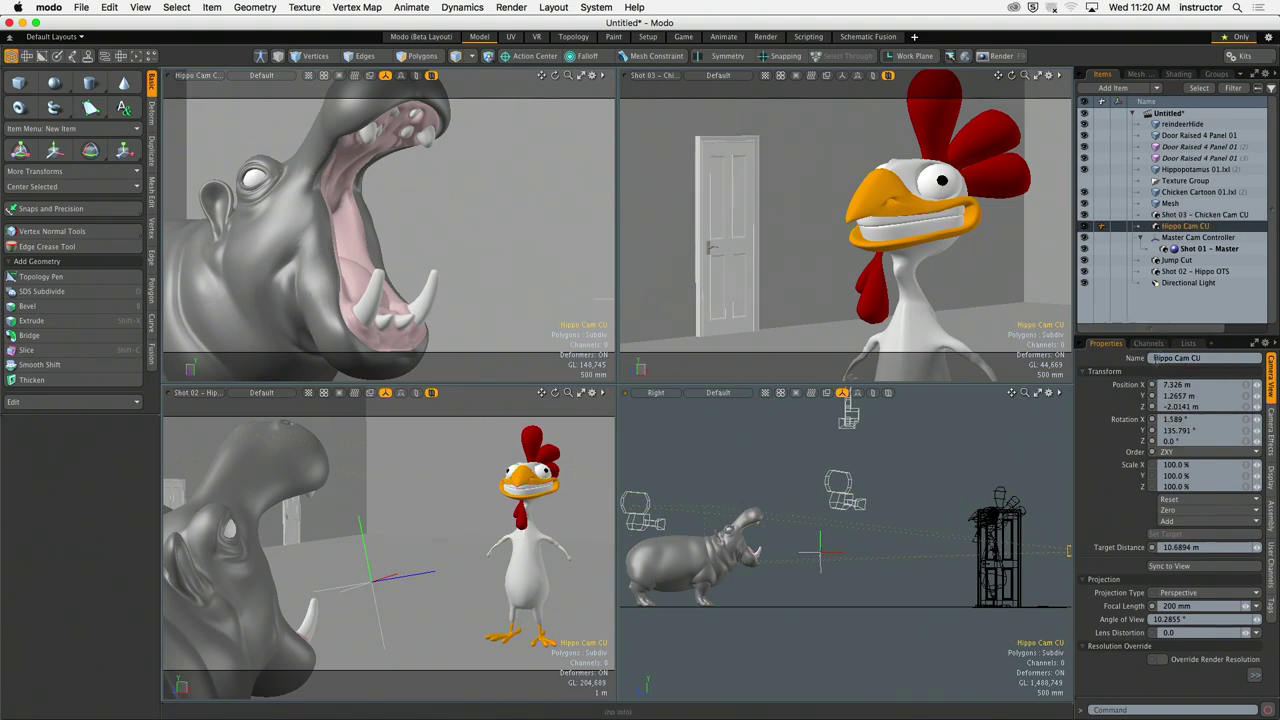
type("Shot 04 -")
key("Return")
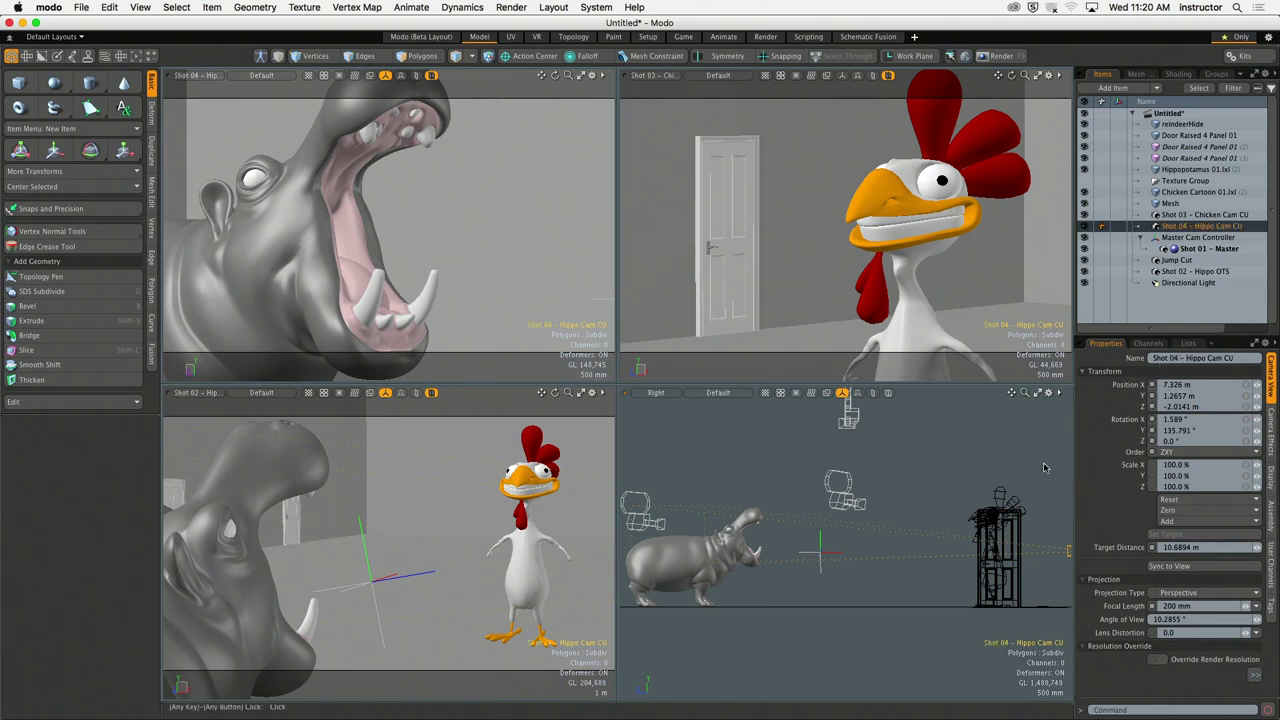
left_click(900, 460)
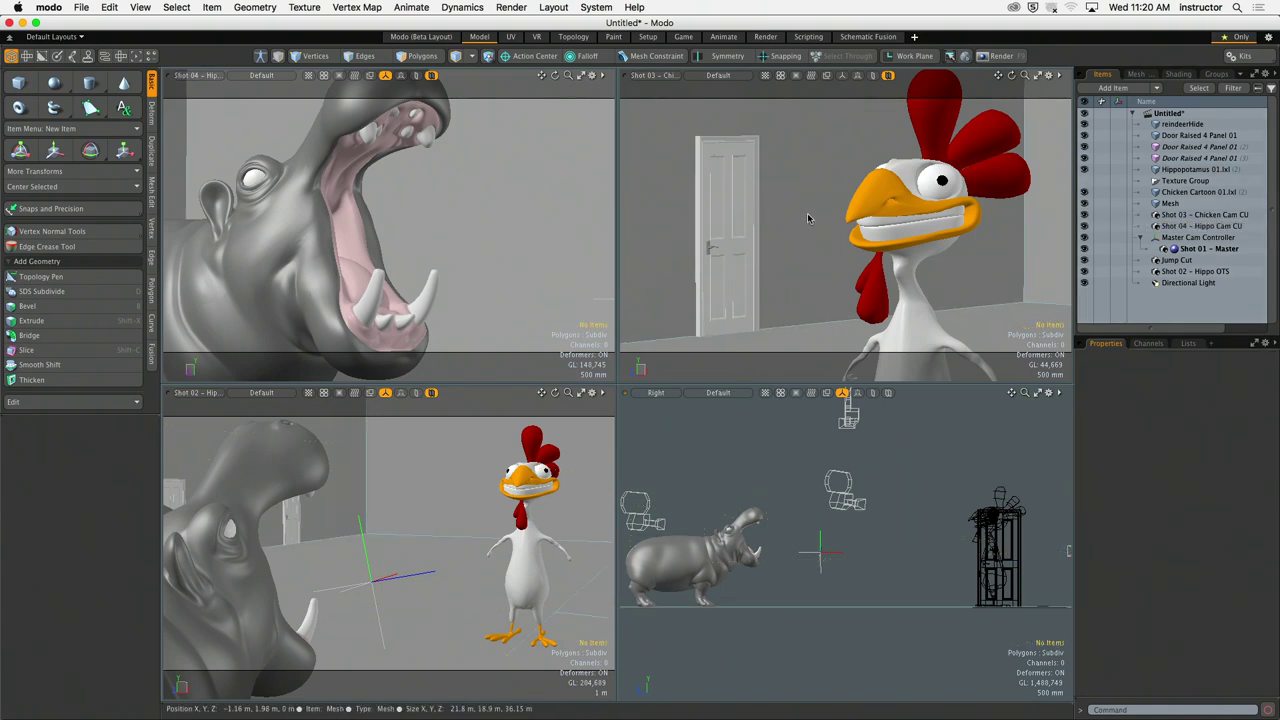
left_click(1137, 240)
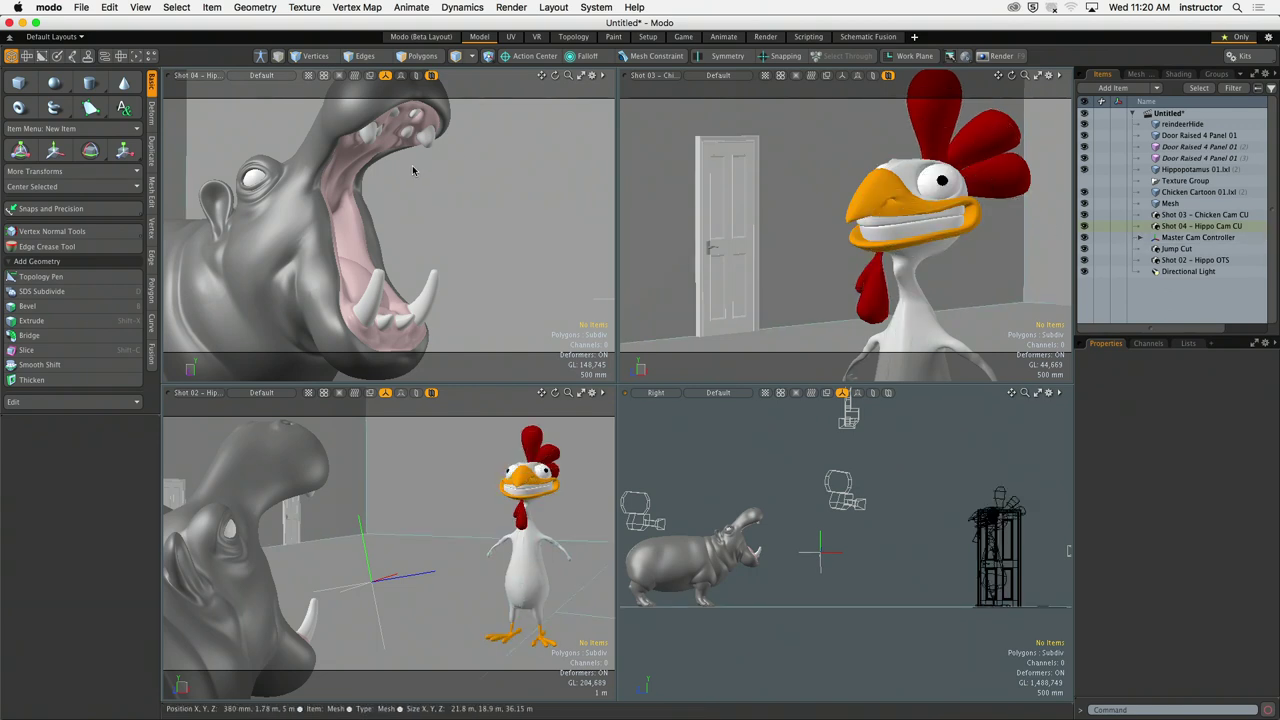
Step: Save the scene to the Desktop as hippo_chicken_rap_battle_shot_01 in MODO Scene (*.lxo) format
left_click(81, 7)
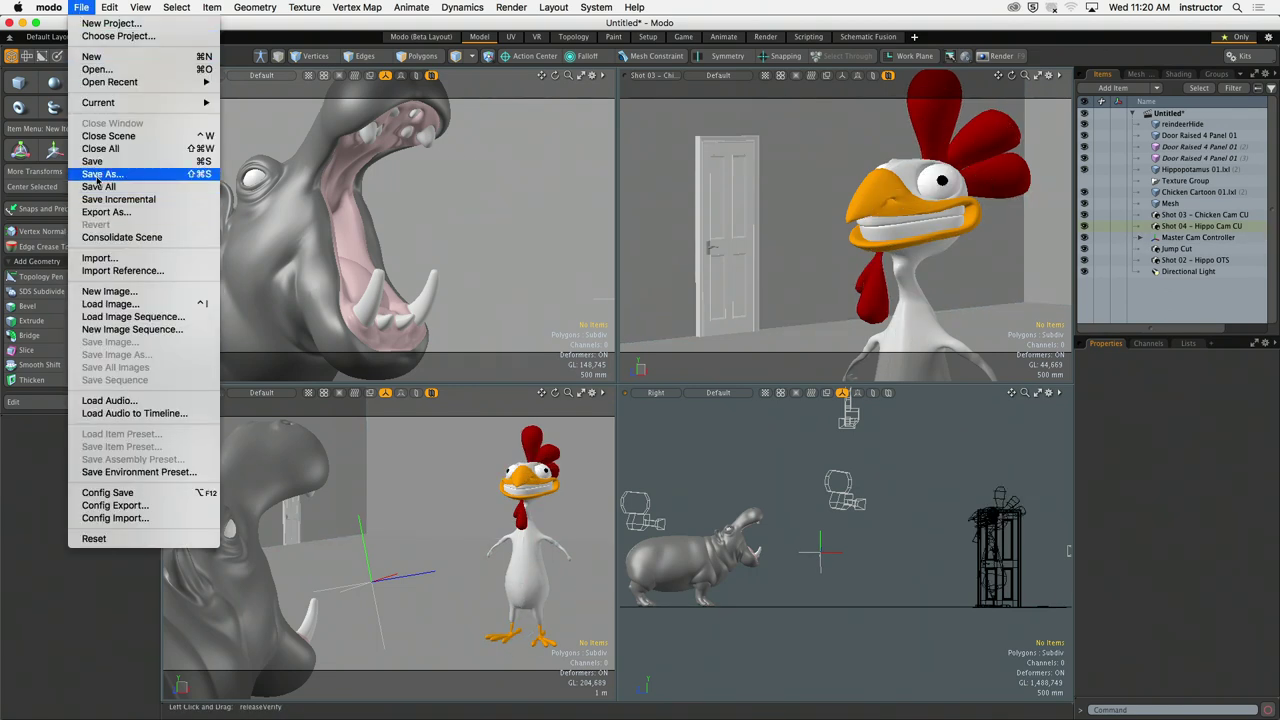
left_click(97, 176)
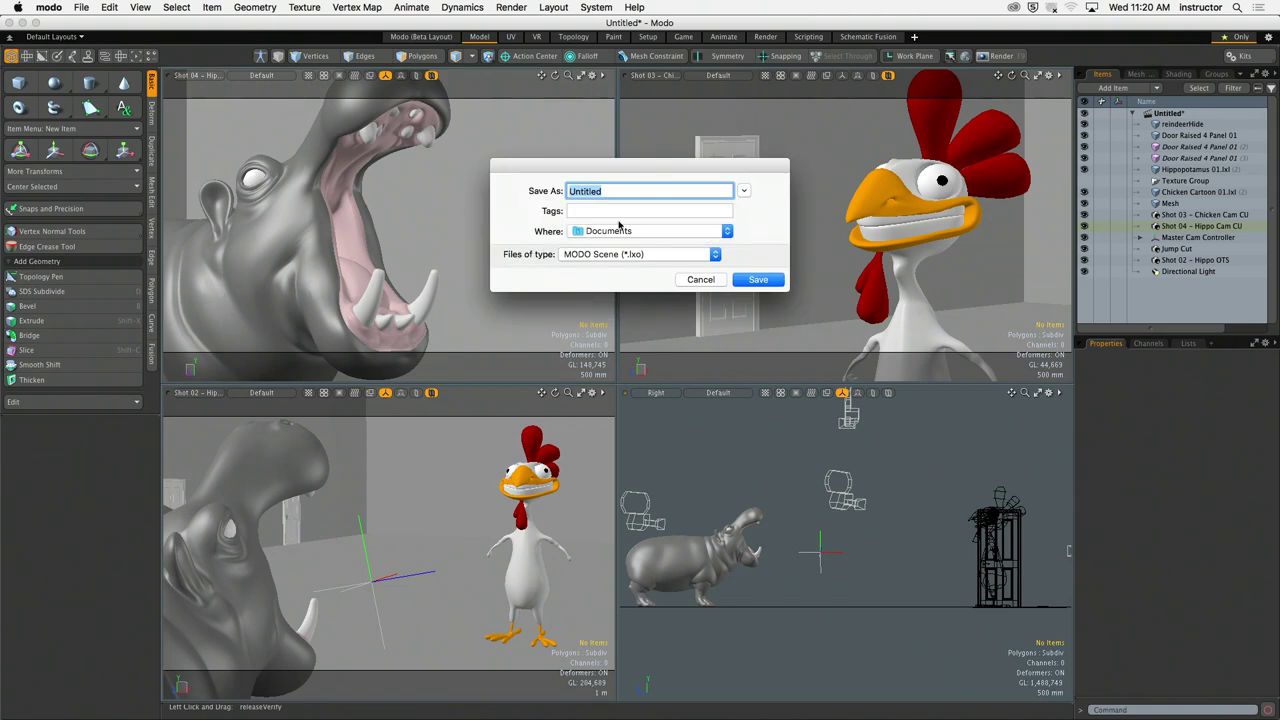
type("hippo_ch")
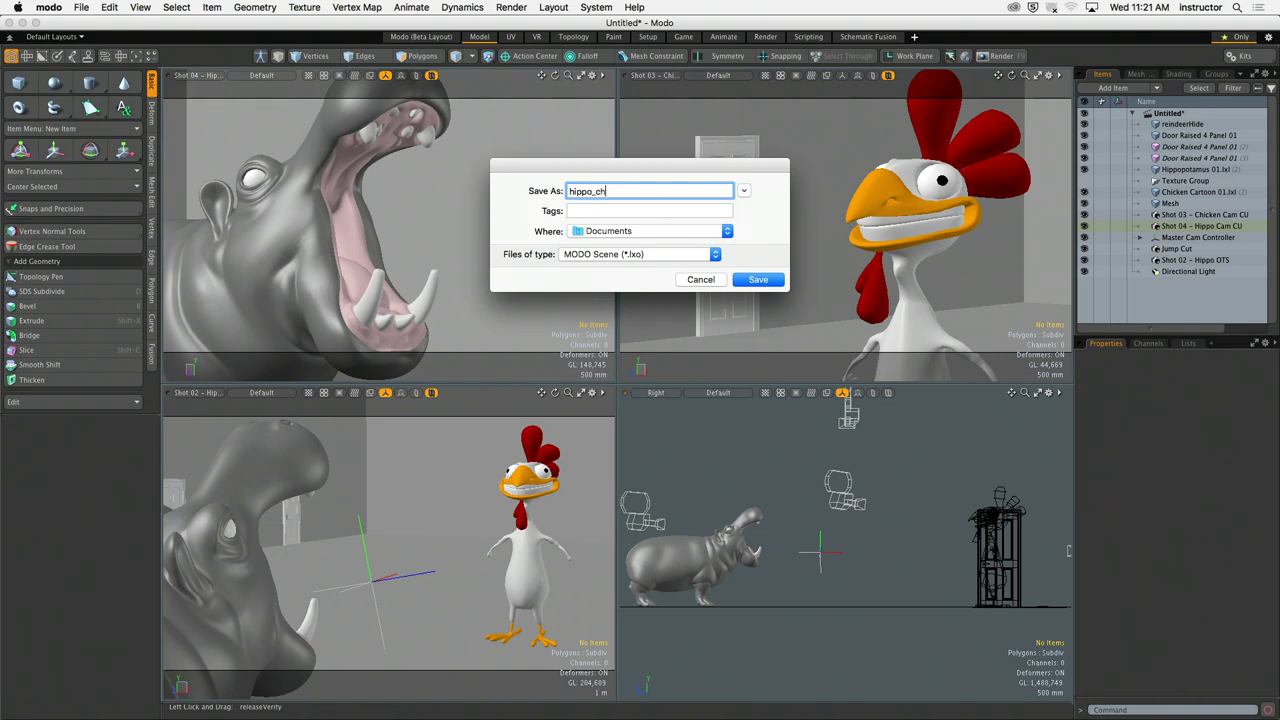
type("icken")
type("_ba")
key("BackSpace")
type("battle_")
type("rap_battle_")
type("shot")
type("_01")
key("super+d")
left_click(770, 280)
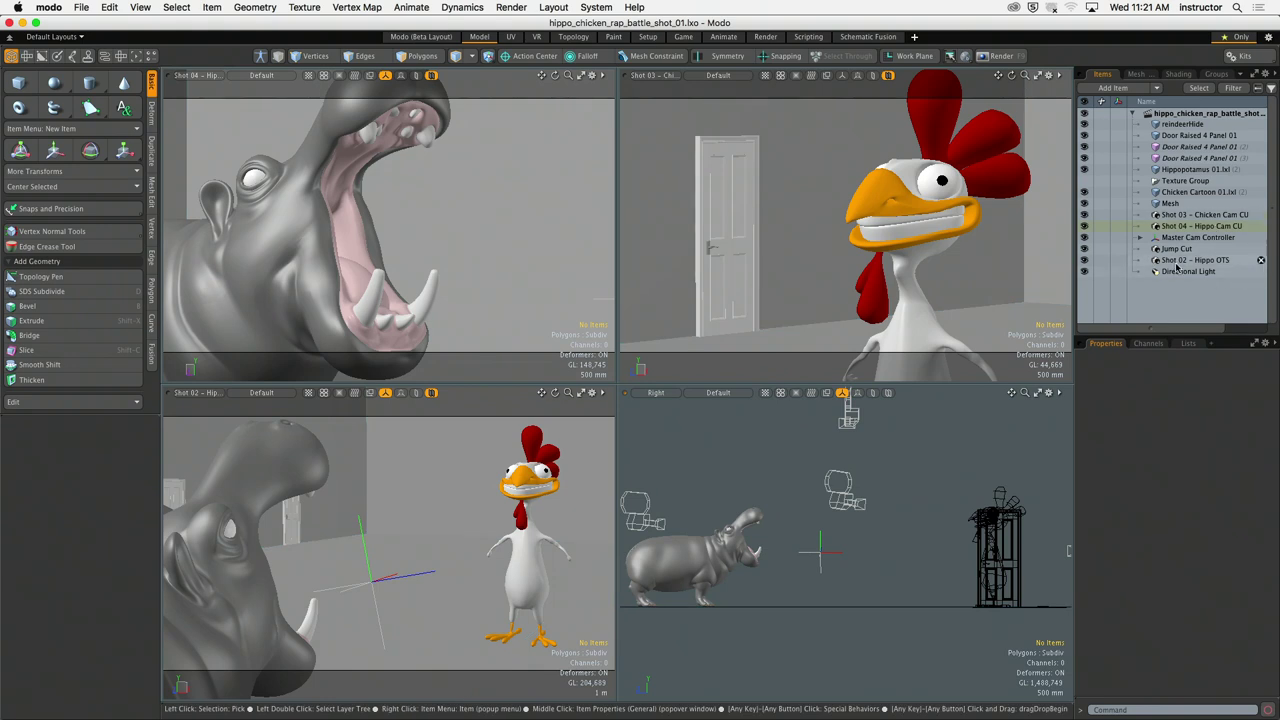
Step: Save a copy of the scene on the Desktop as hippo_chicken_rap_battle_shot_02
key("super+shift+s")
left_click(730, 190)
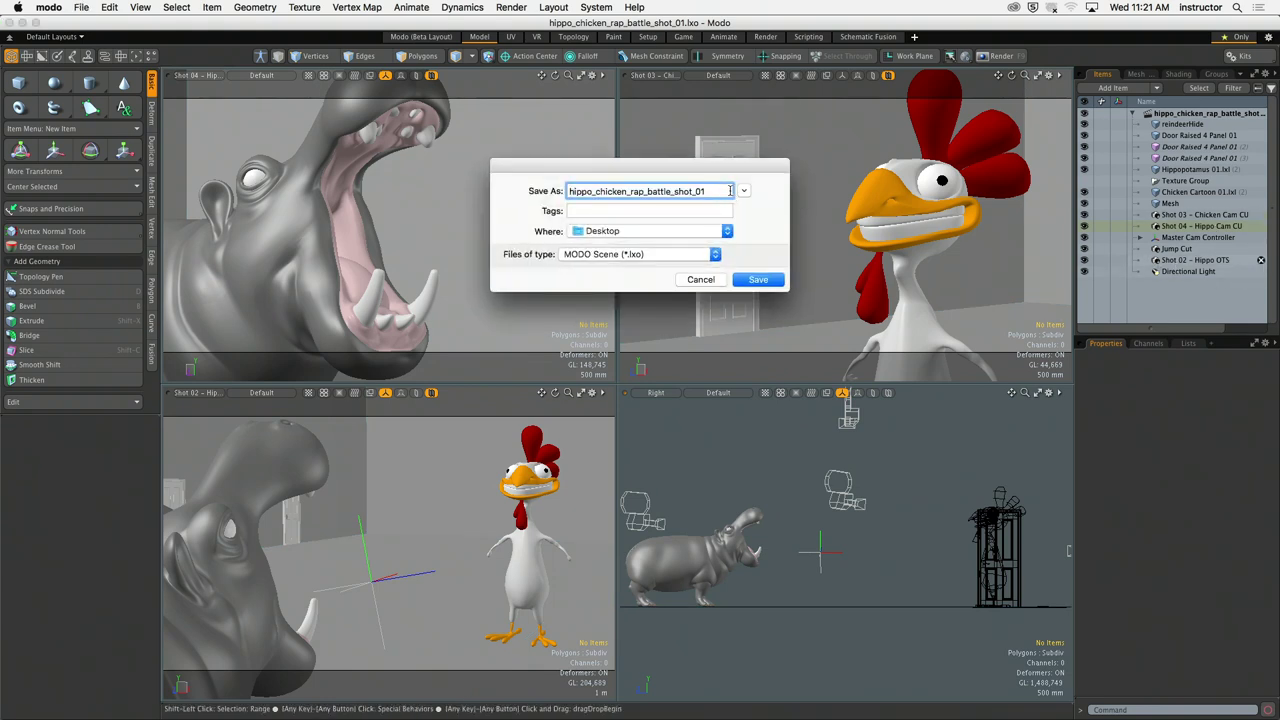
key("BackSpace")
type("2")
key("Return")
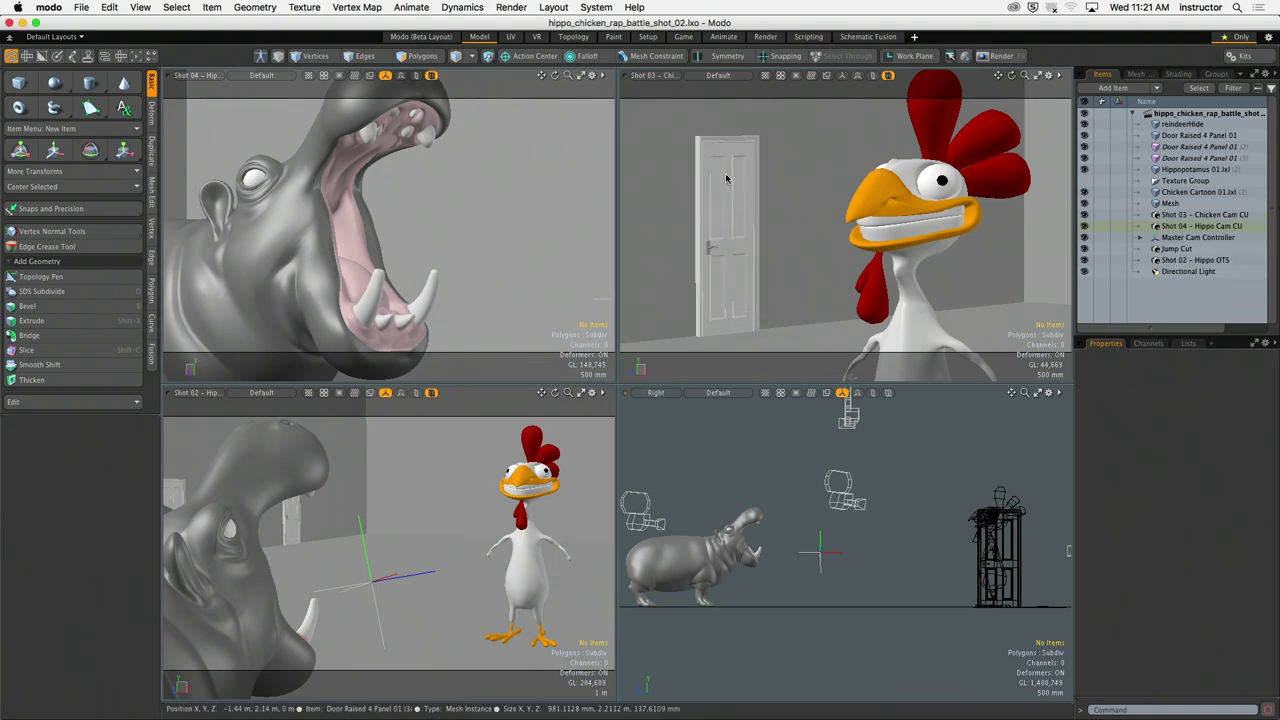
Step: Save another copy of the scene on the Desktop as hippo_chicken_rap_battle_shot_03
key("super+shift+s")
left_click(712, 190)
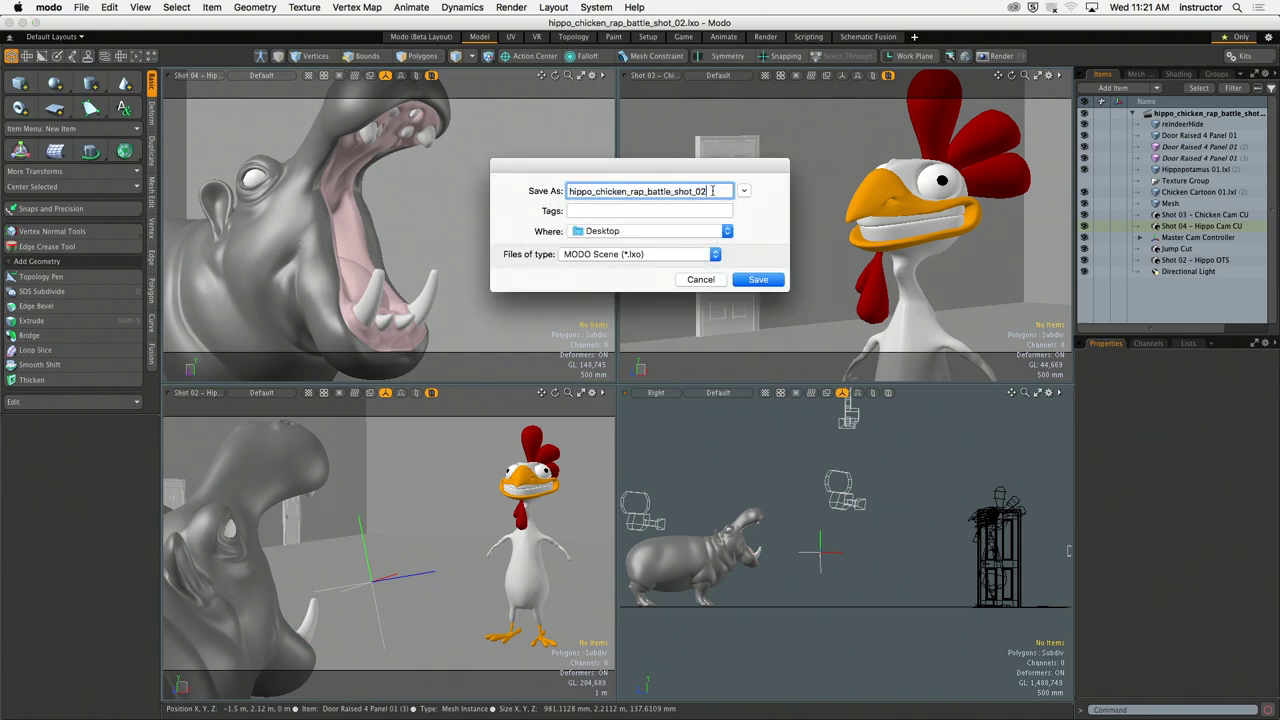
key("BackSpace")
type("3")
key("Return")
Step: Save a further copy of the scene on the Desktop as hippo_chicken_rap_battle_shot_04
key("super+shift+s")
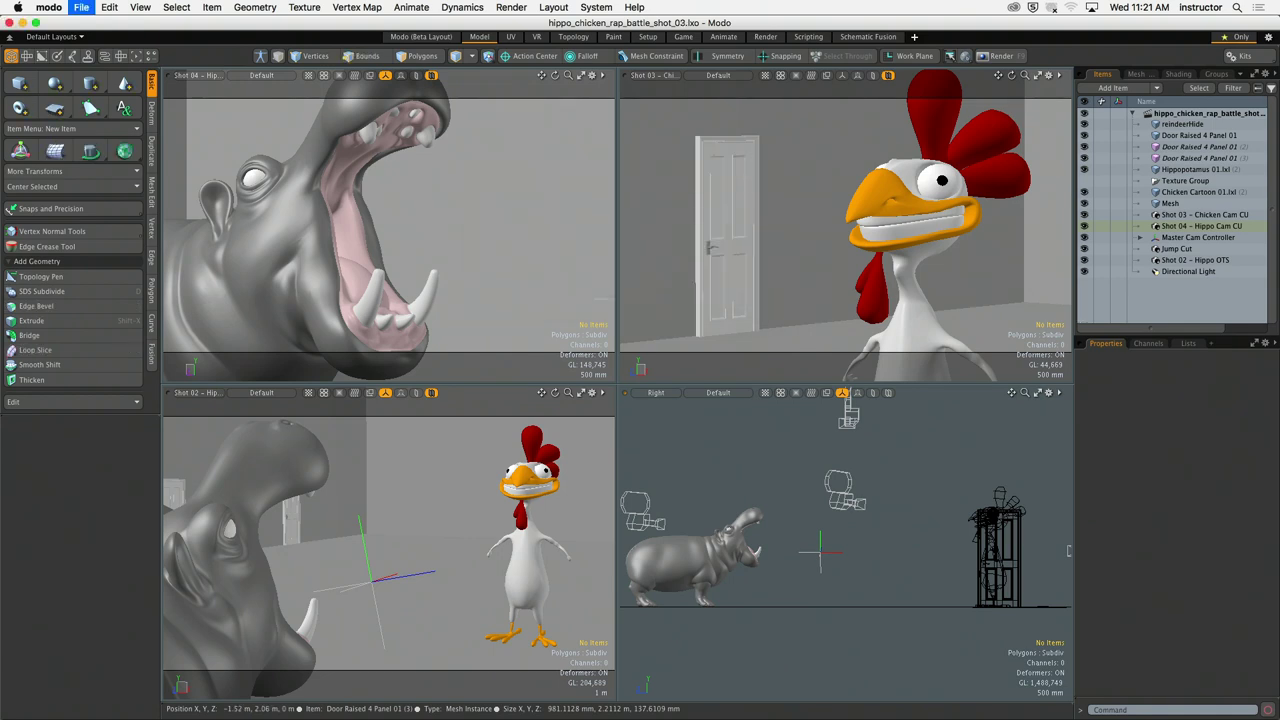
left_click(713, 189)
key("BackSpace")
type("4")
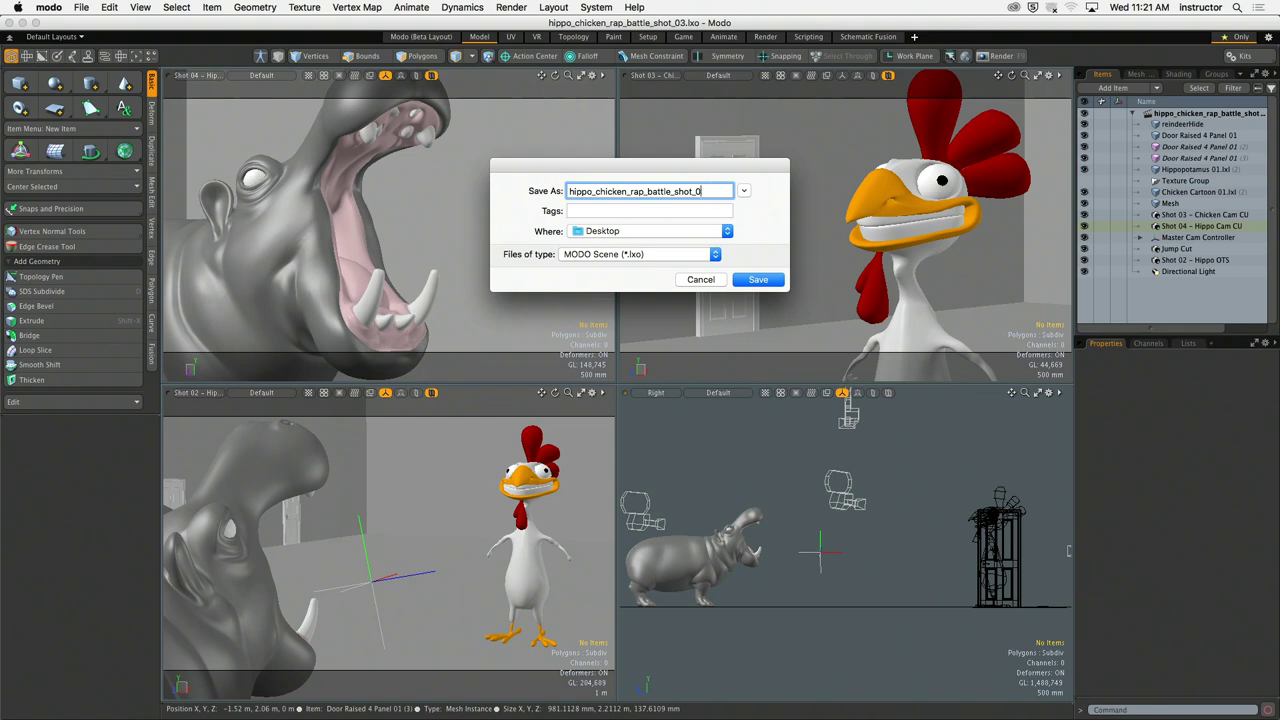
key("Return")
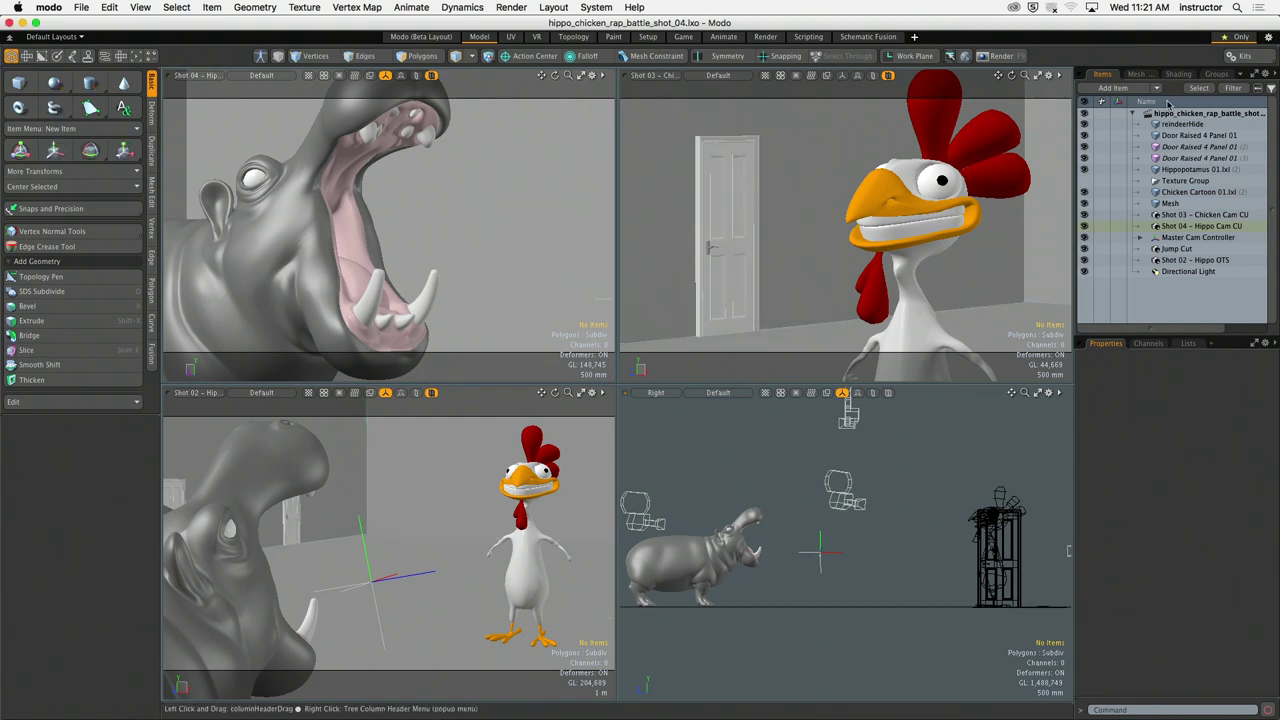
Step: Open hippo_chicken_rap_battle_shot_01.lxo from the Desktop alongside the shot_04 scene and collapse both scenes' item trees
left_click(1133, 113)
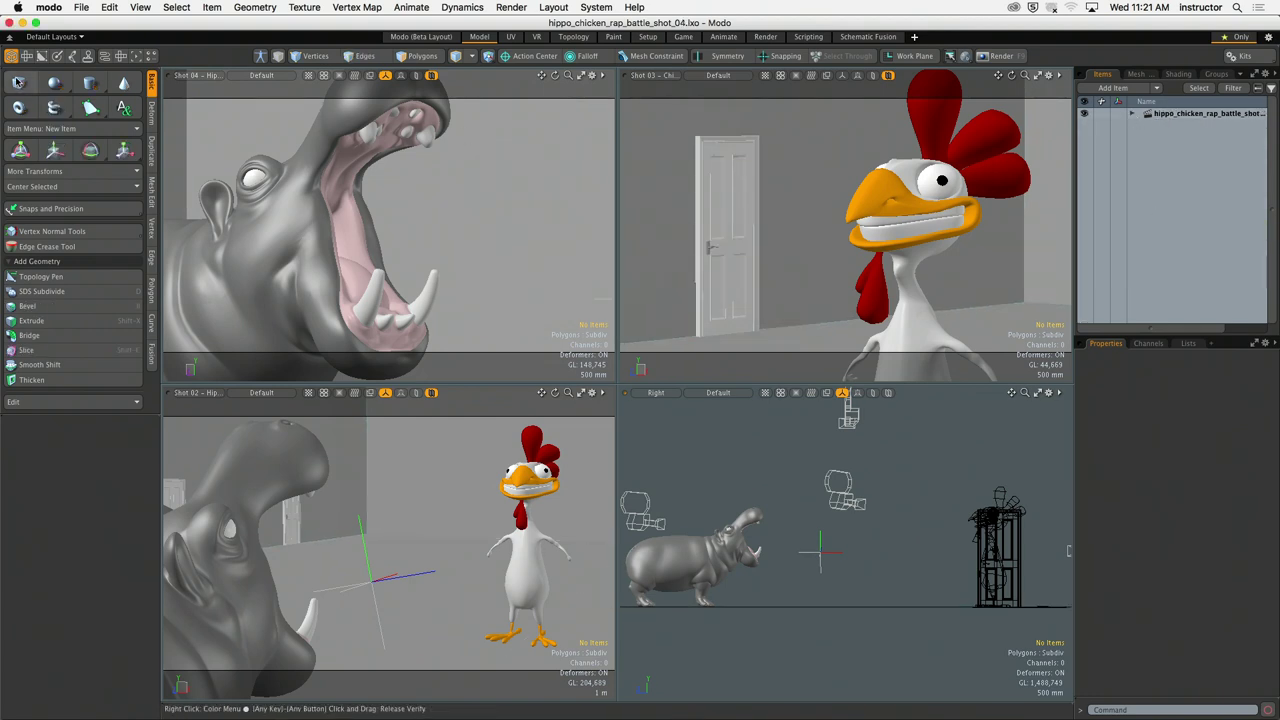
left_click(109, 7)
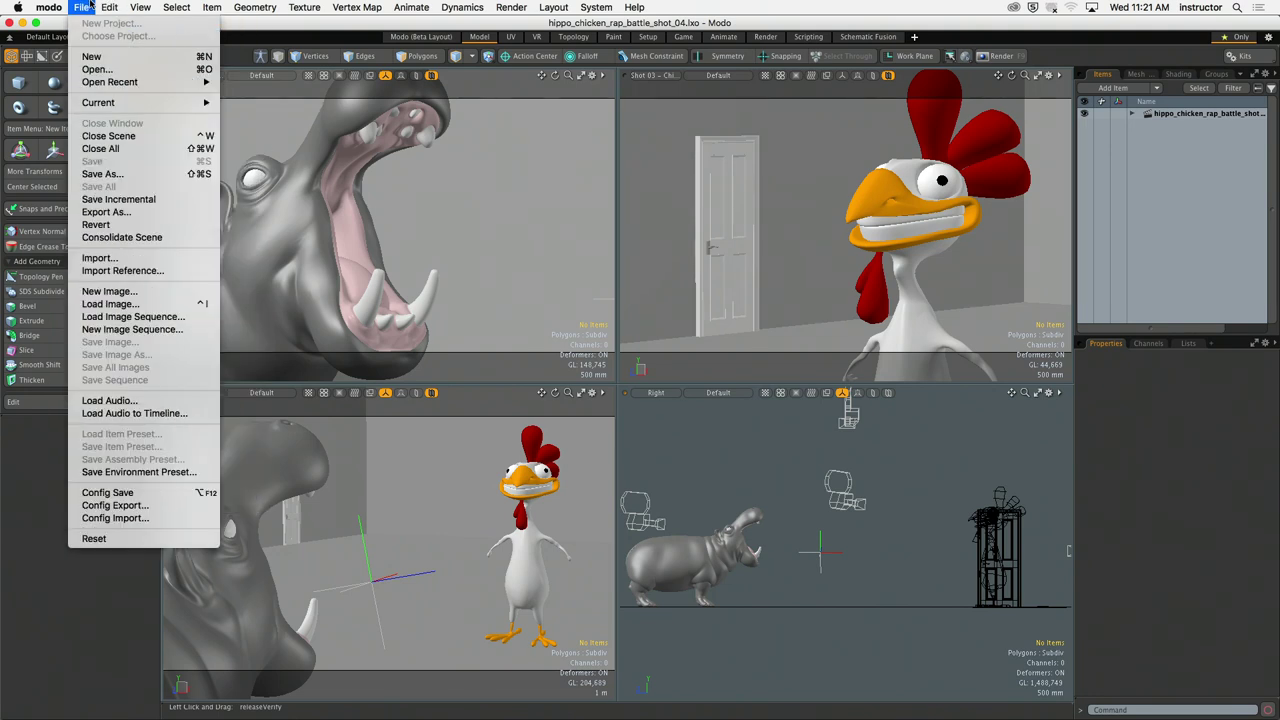
left_click(354, 224)
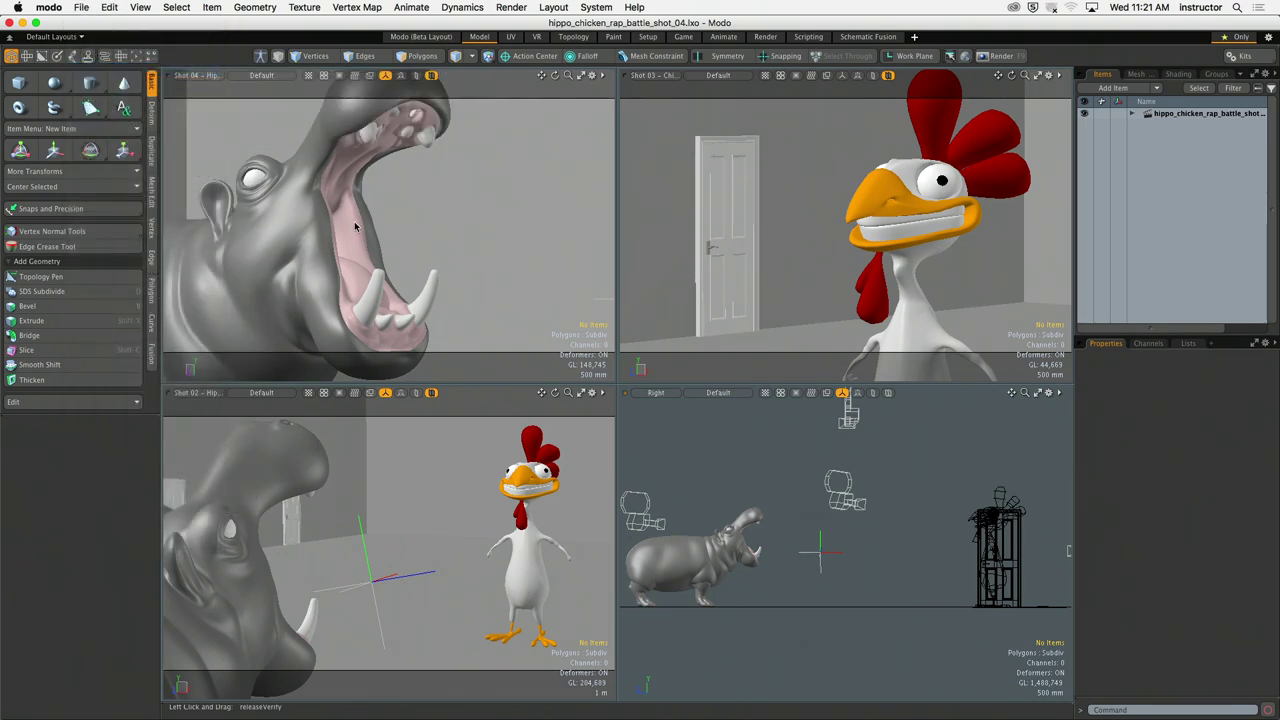
left_click(444, 219)
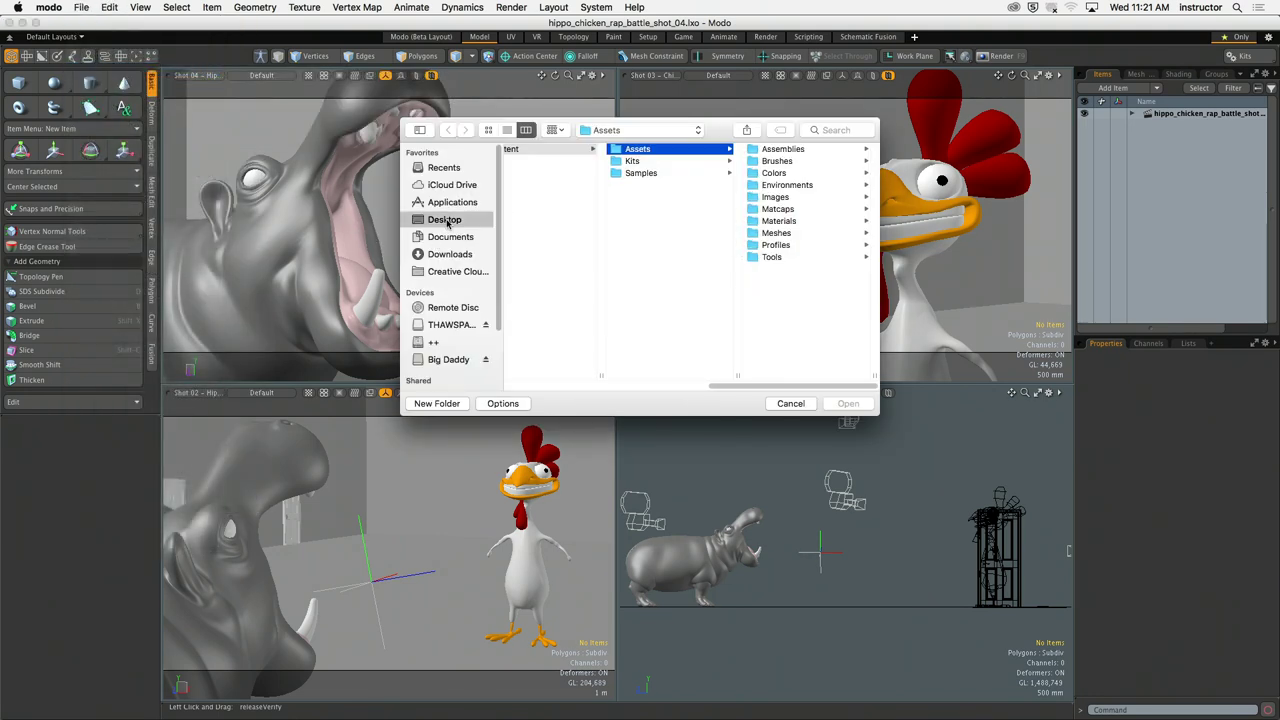
left_click_drag(638, 383, 726, 381)
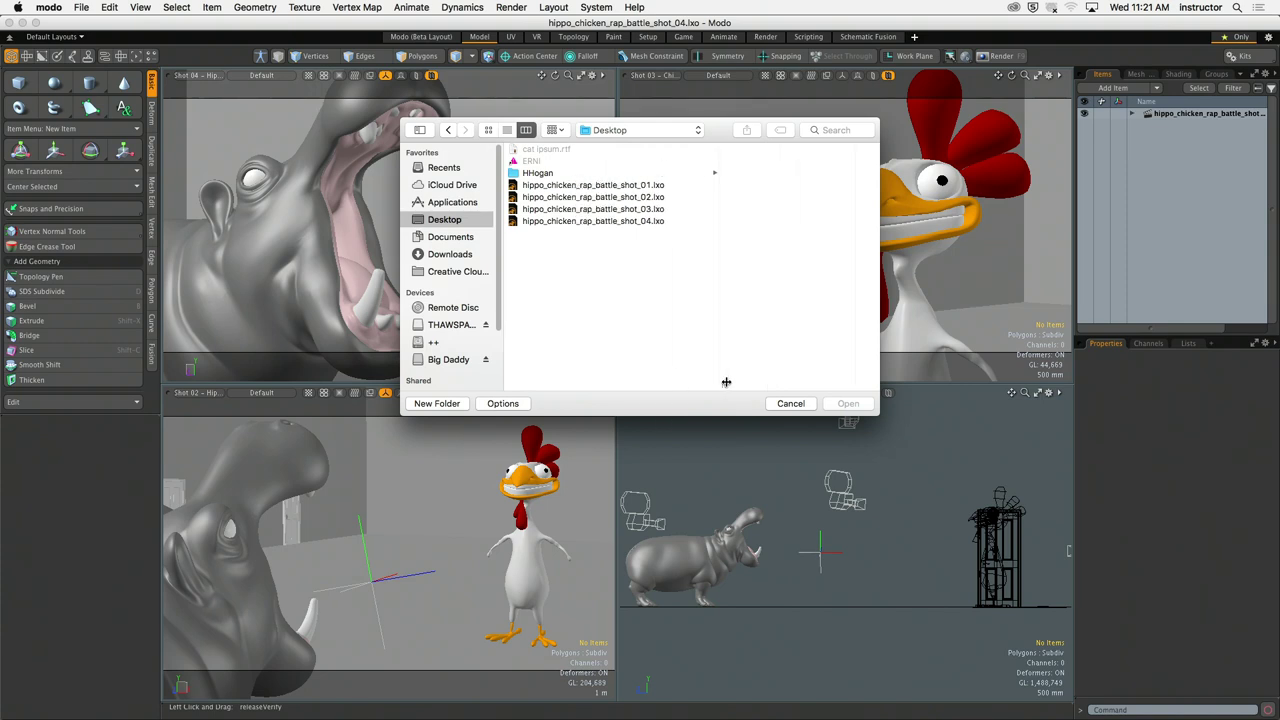
left_click(654, 186)
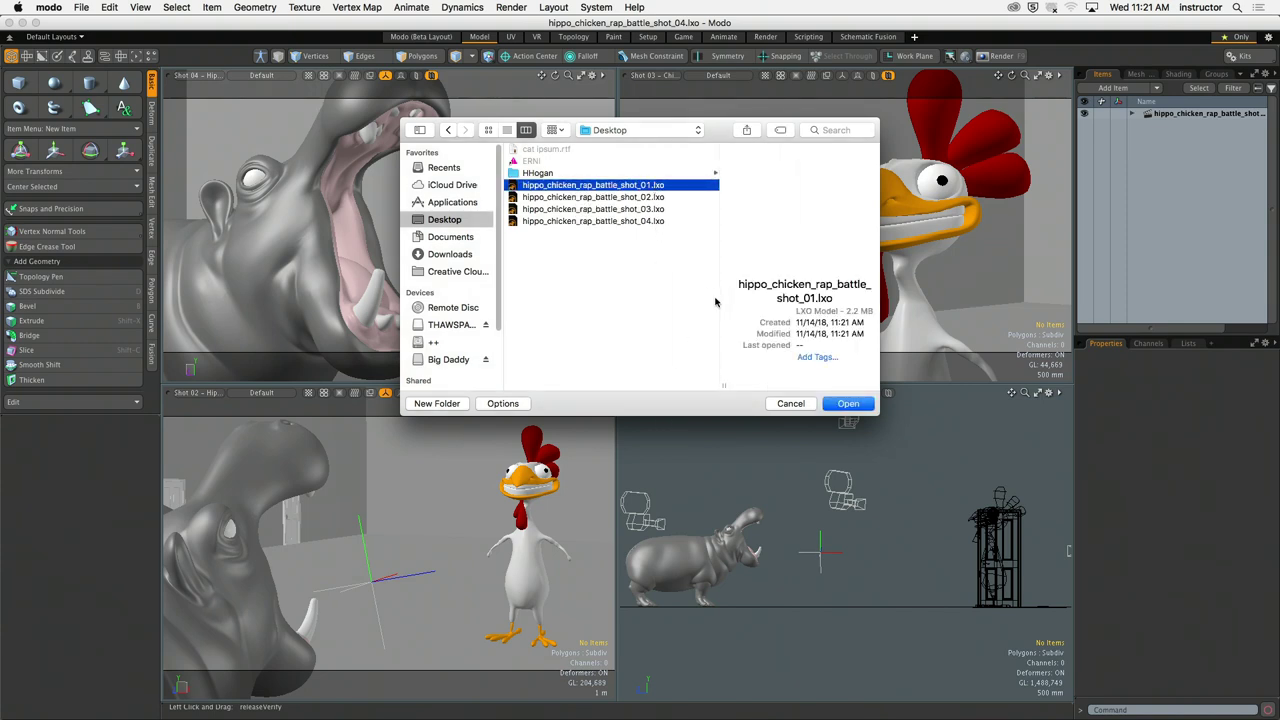
key("Return")
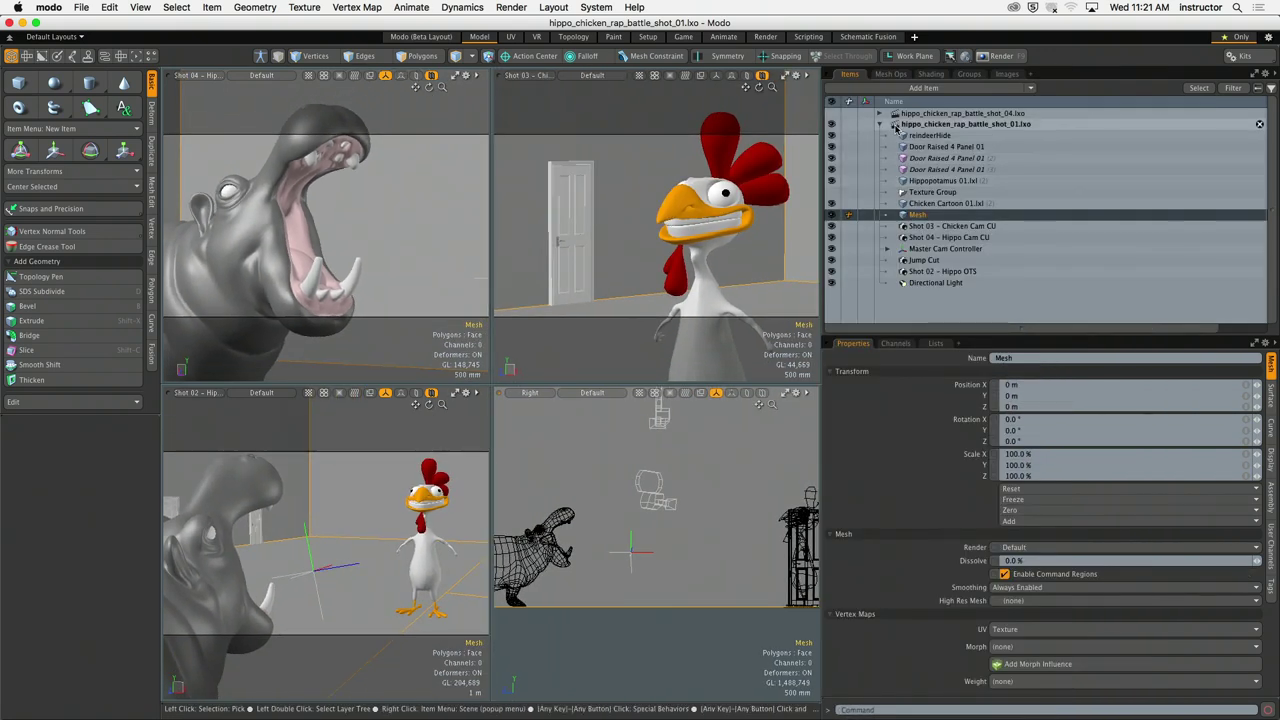
left_click(880, 124)
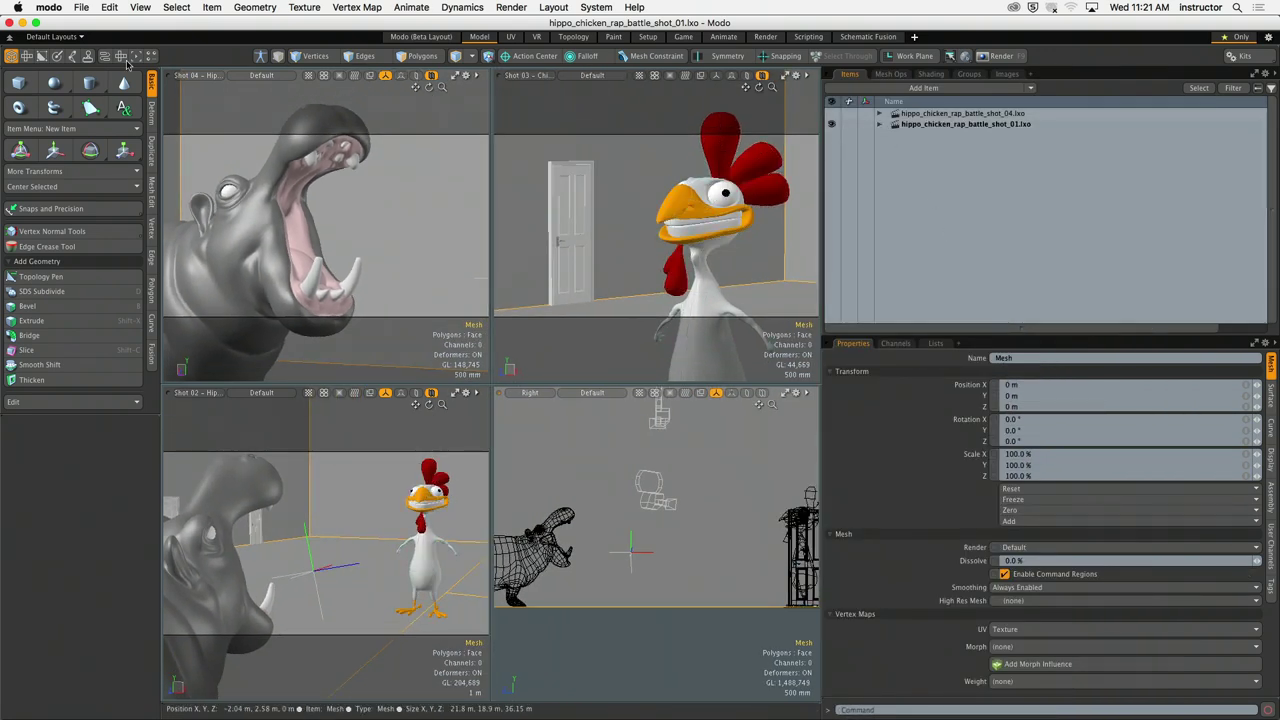
Step: Open hippo_chicken_rap_battle_shot_02.lxo from the Desktop as an additional scene
left_click(81, 7)
left_click(96, 70)
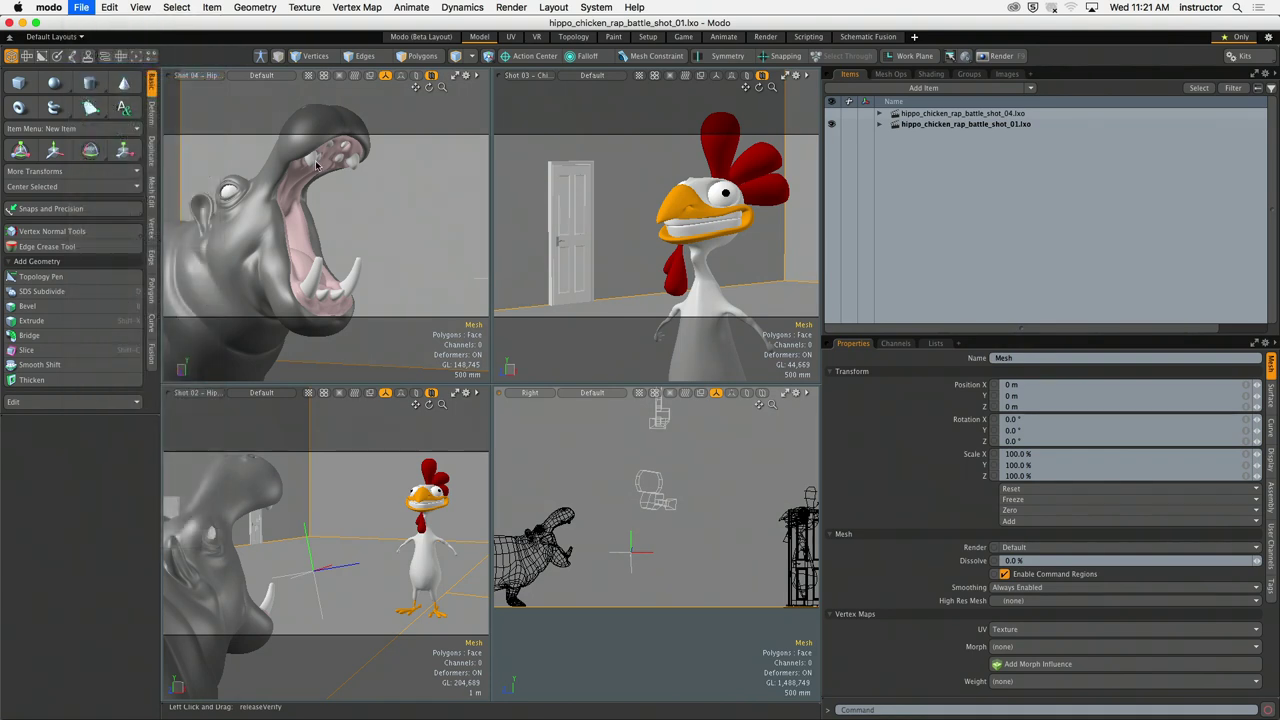
left_click(588, 198)
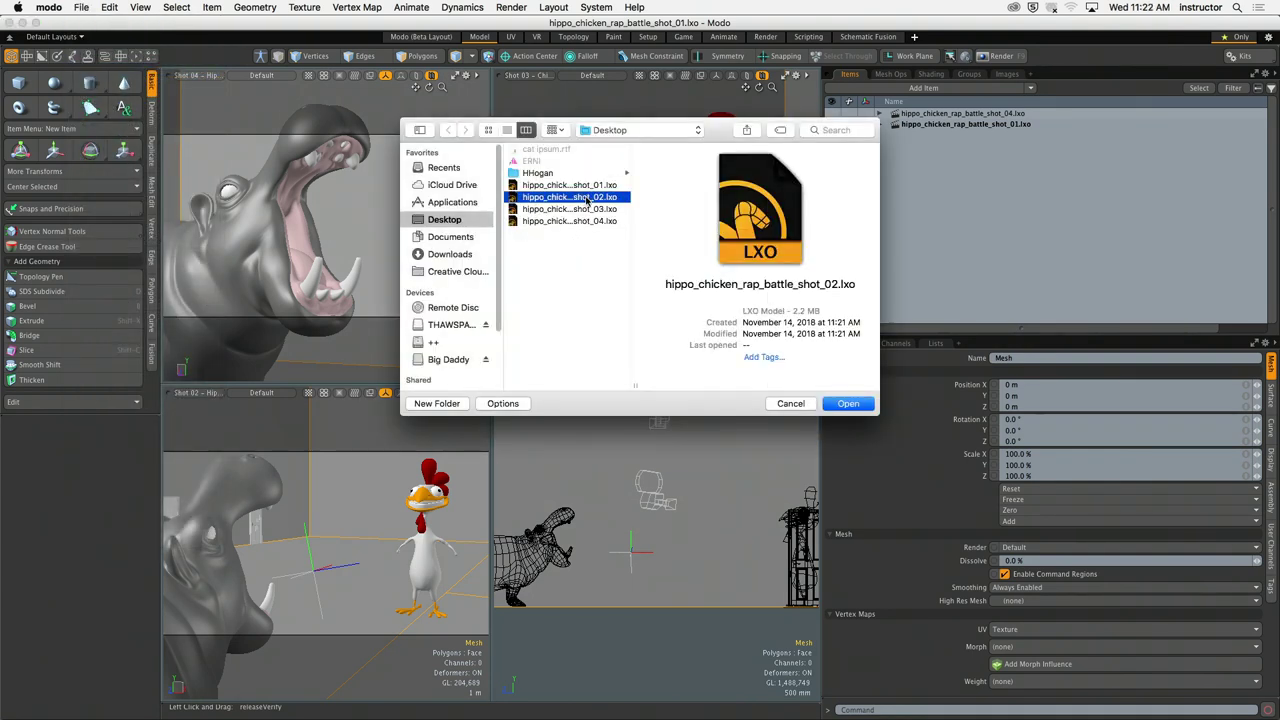
key("Return")
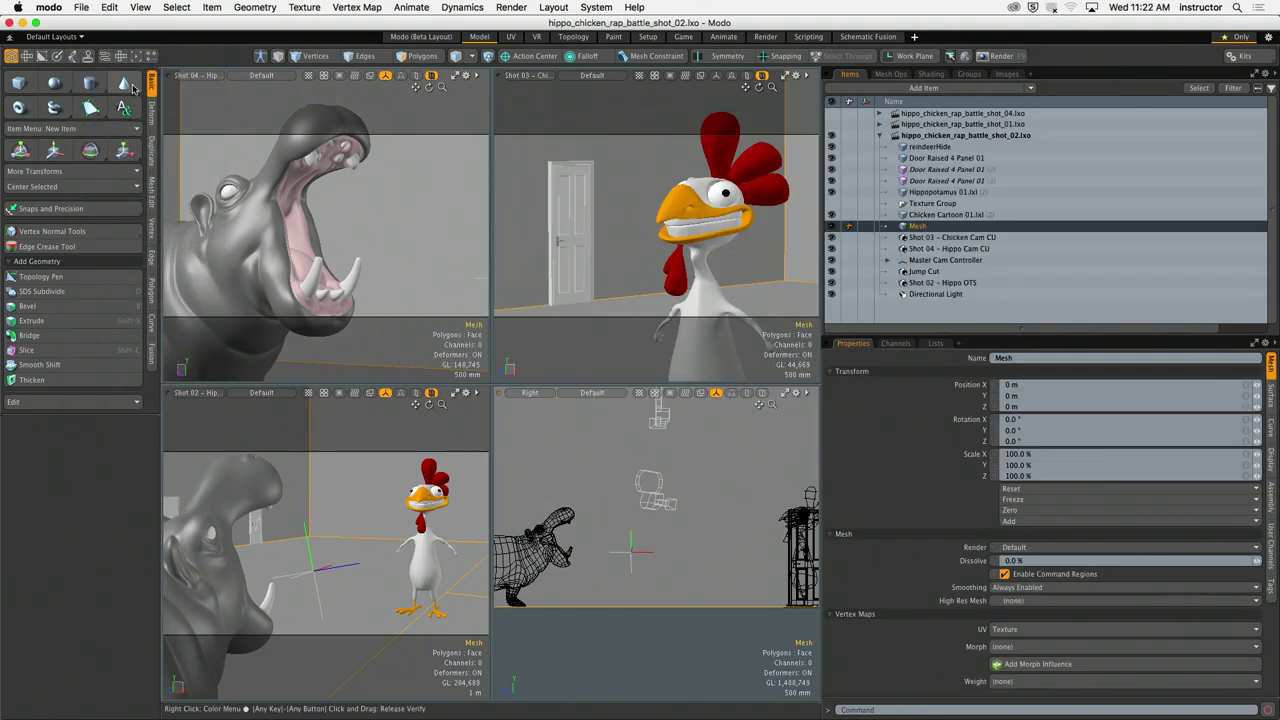
Step: Open hippo_chicken_rap_battle_shot_03.lxo as well and collapse the item trees of the shot_02 and shot_03 scenes
left_click(81, 7)
left_click(393, 195)
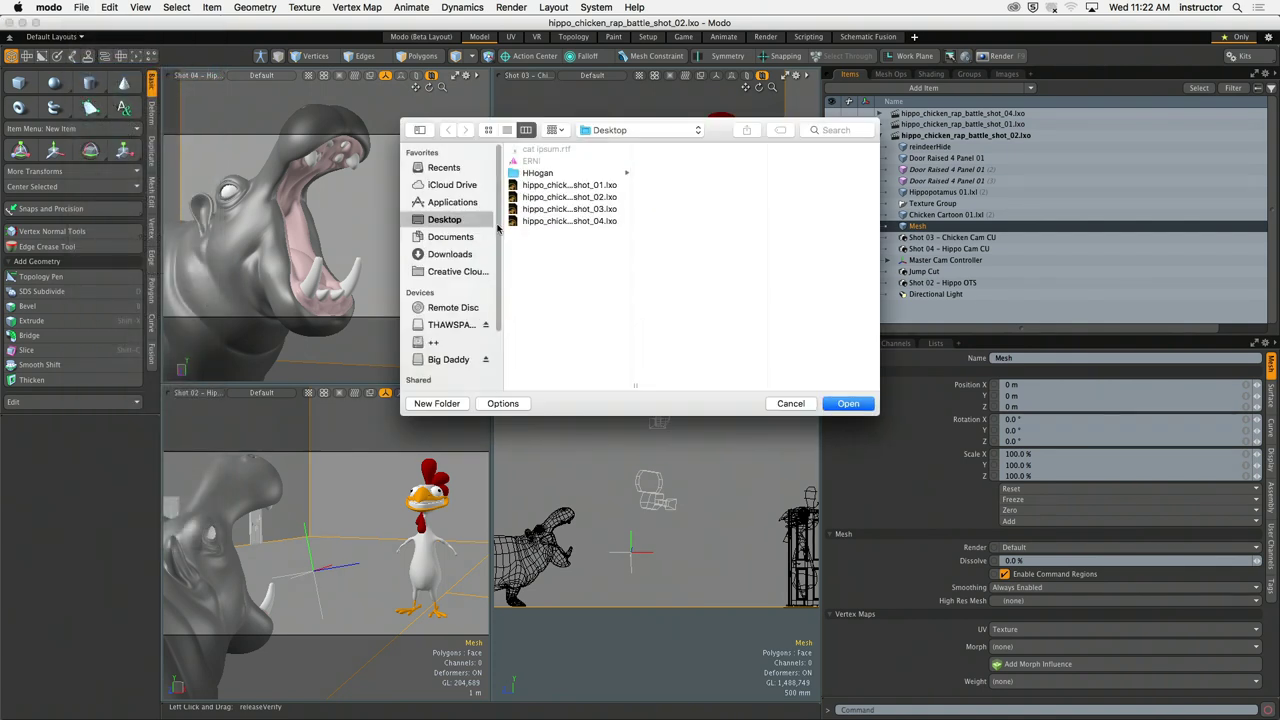
left_click(560, 209)
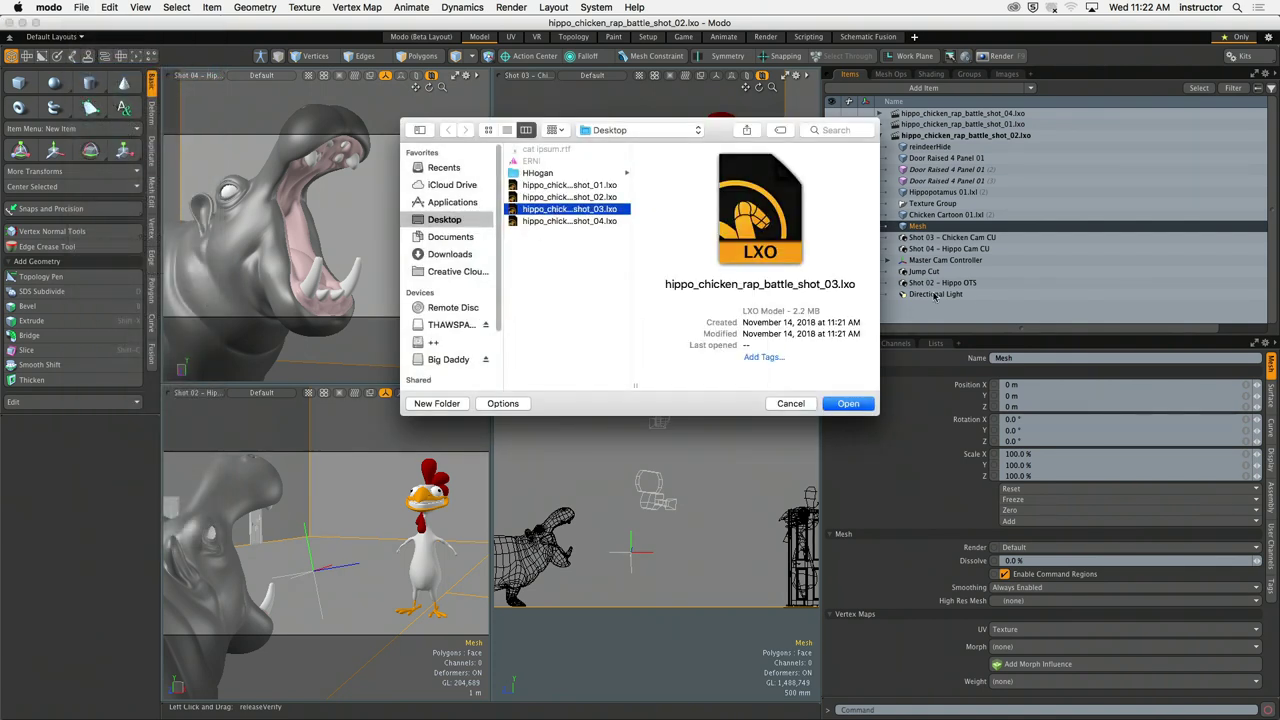
key("Return")
left_click(880, 135)
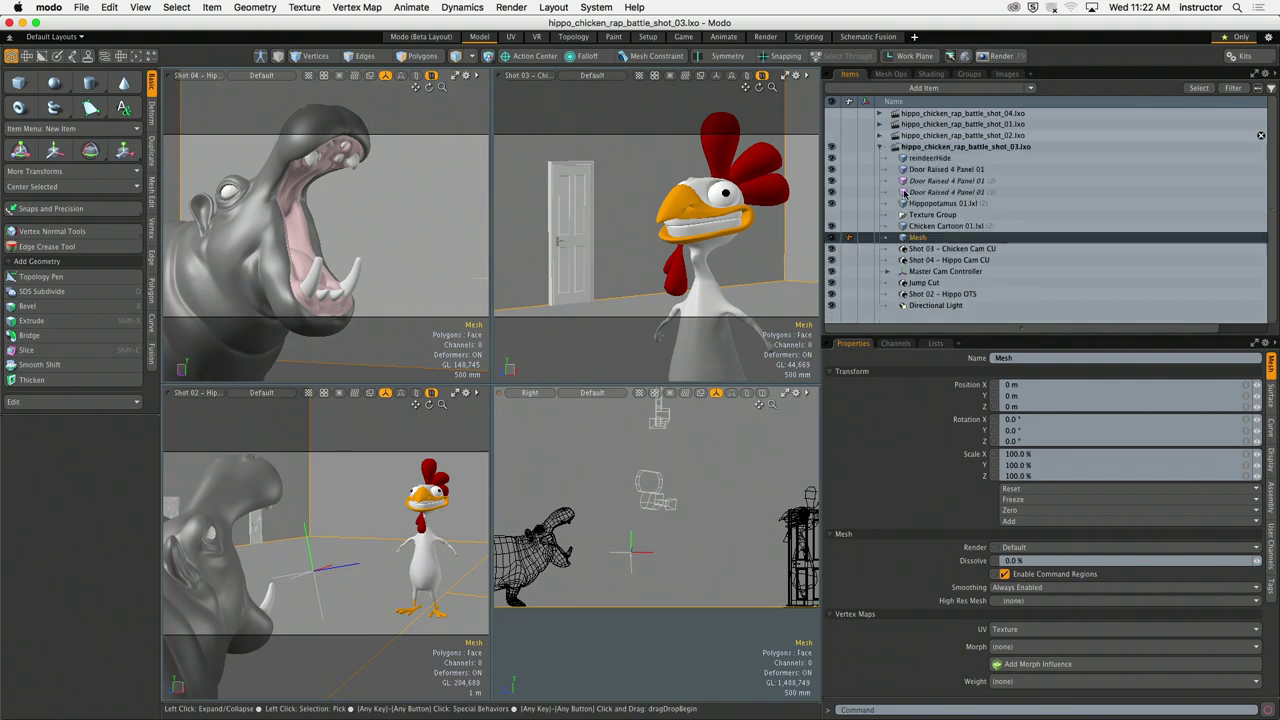
left_click(880, 146)
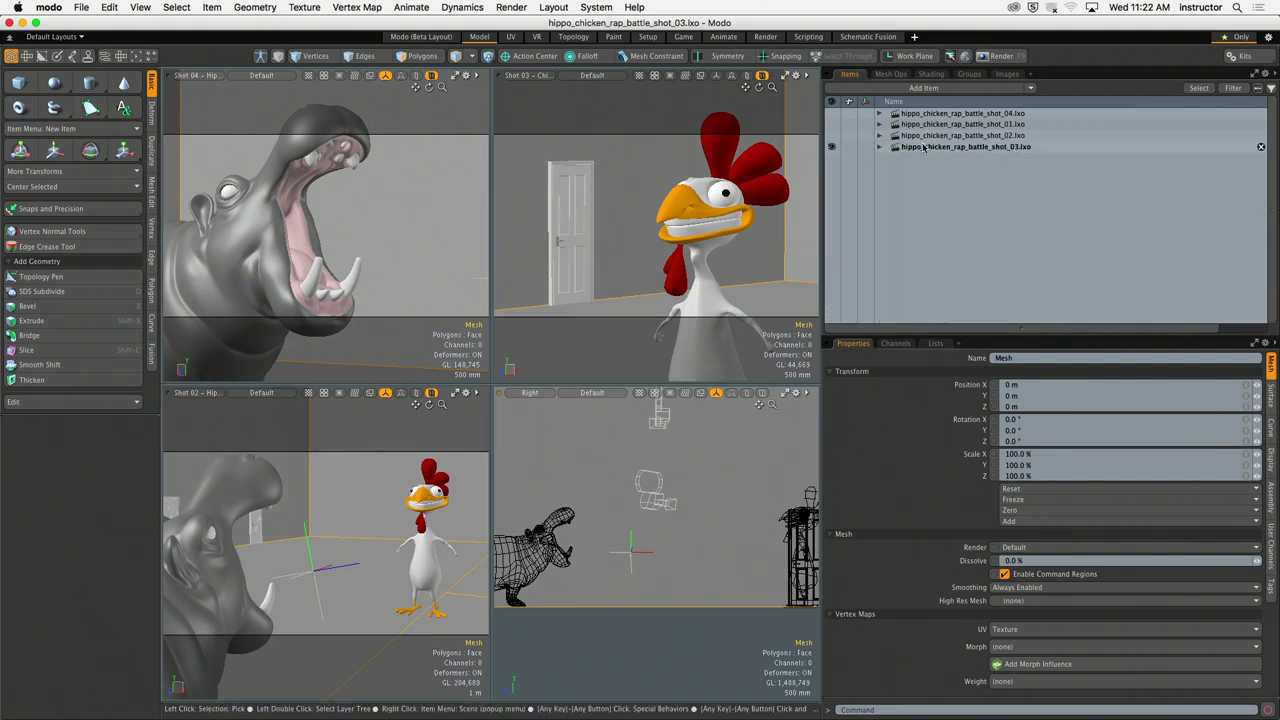
Step: Make hippo_chicken_rap_battle_shot_04.lxo the active scene and expand its item tree
left_click(960, 113)
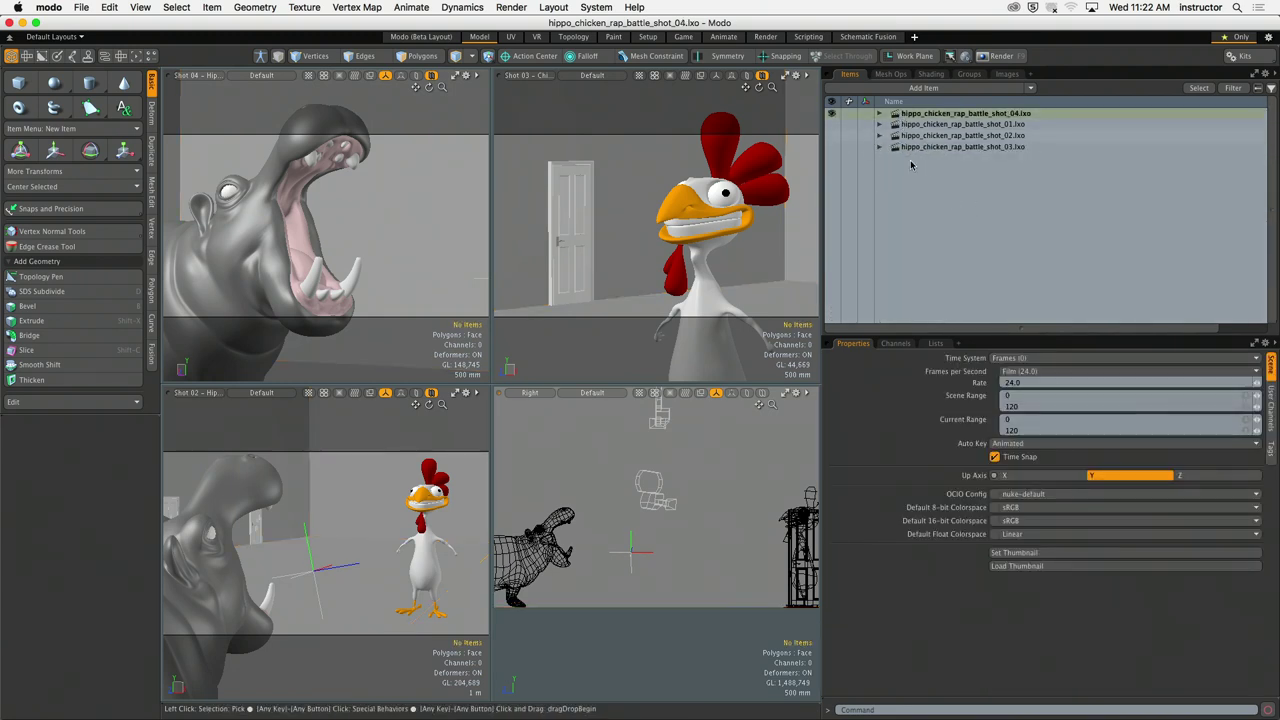
left_click(880, 146)
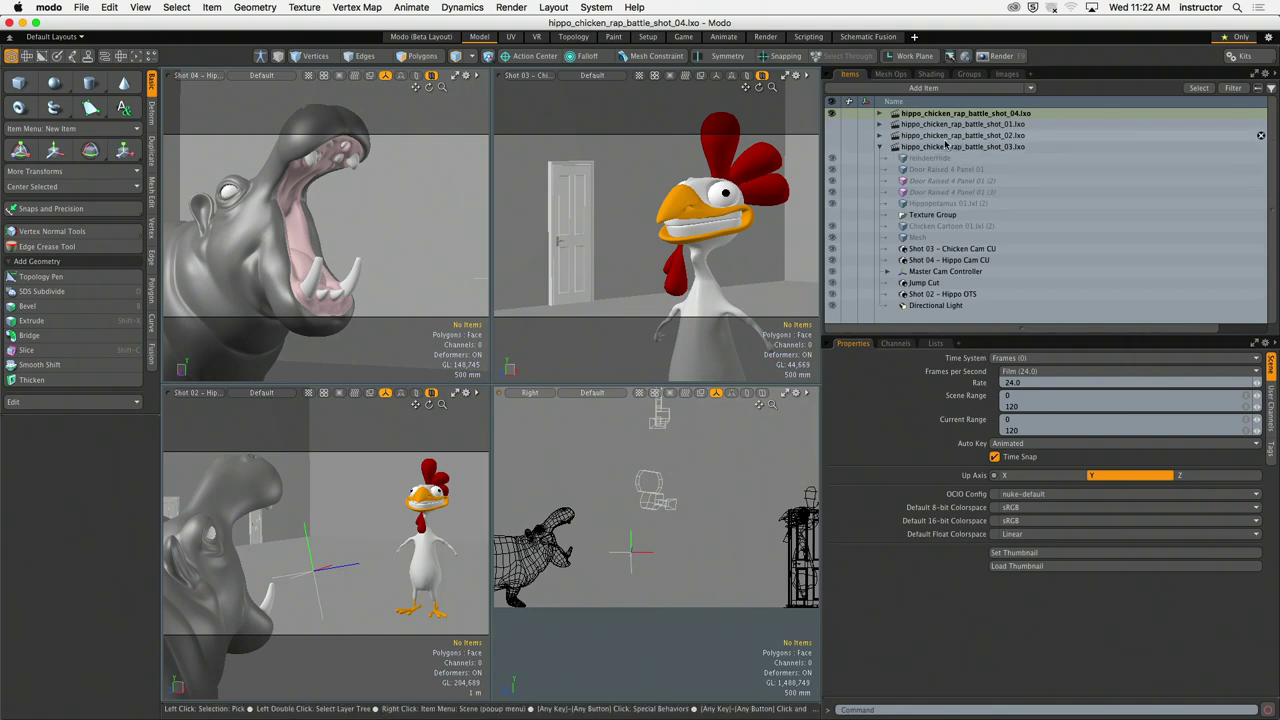
left_click(880, 146)
left_click(880, 113)
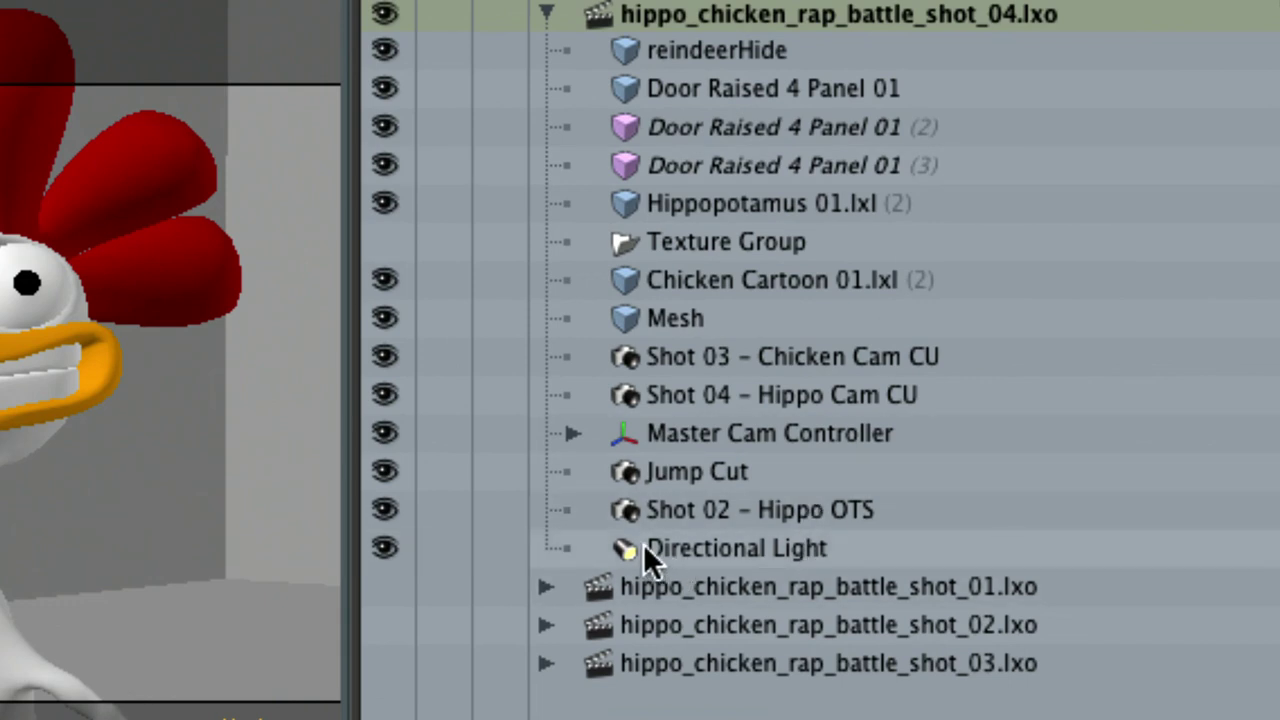
Step: Delete the Shot 03 - Chicken Cam CU camera from the shot_04 scene, accepting removal of the referenced item
left_click(729, 358)
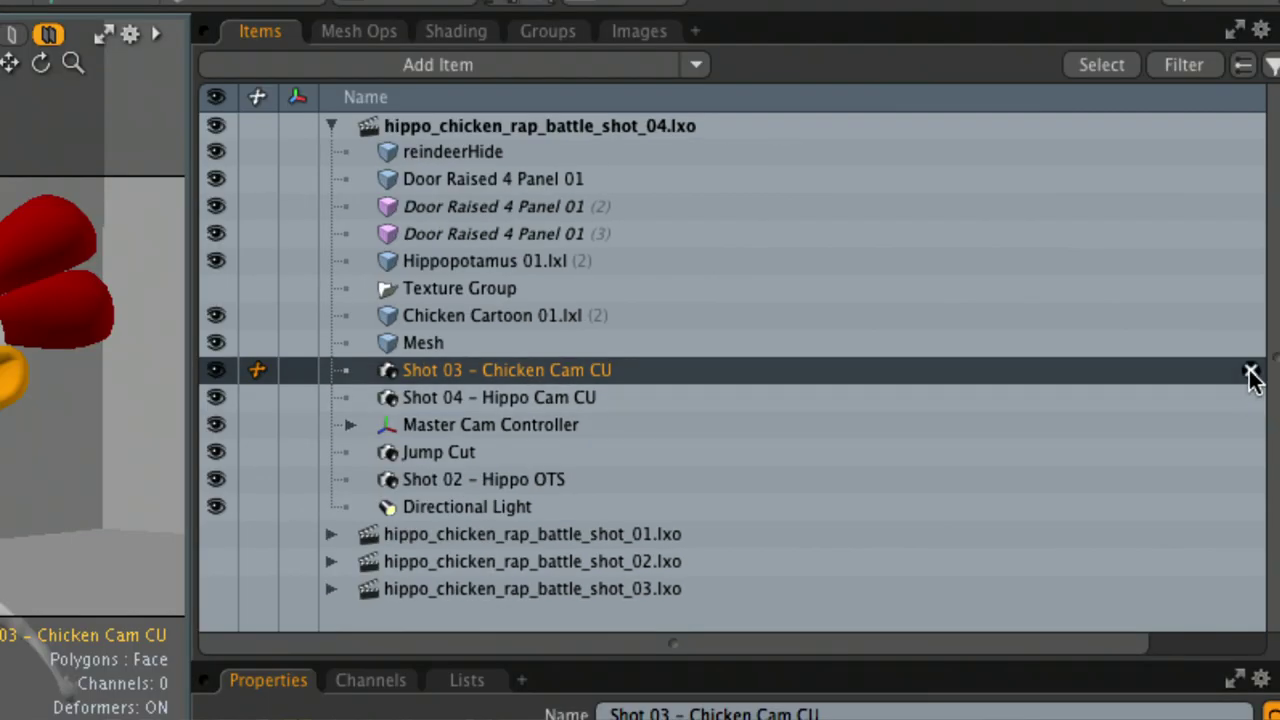
left_click(1250, 370)
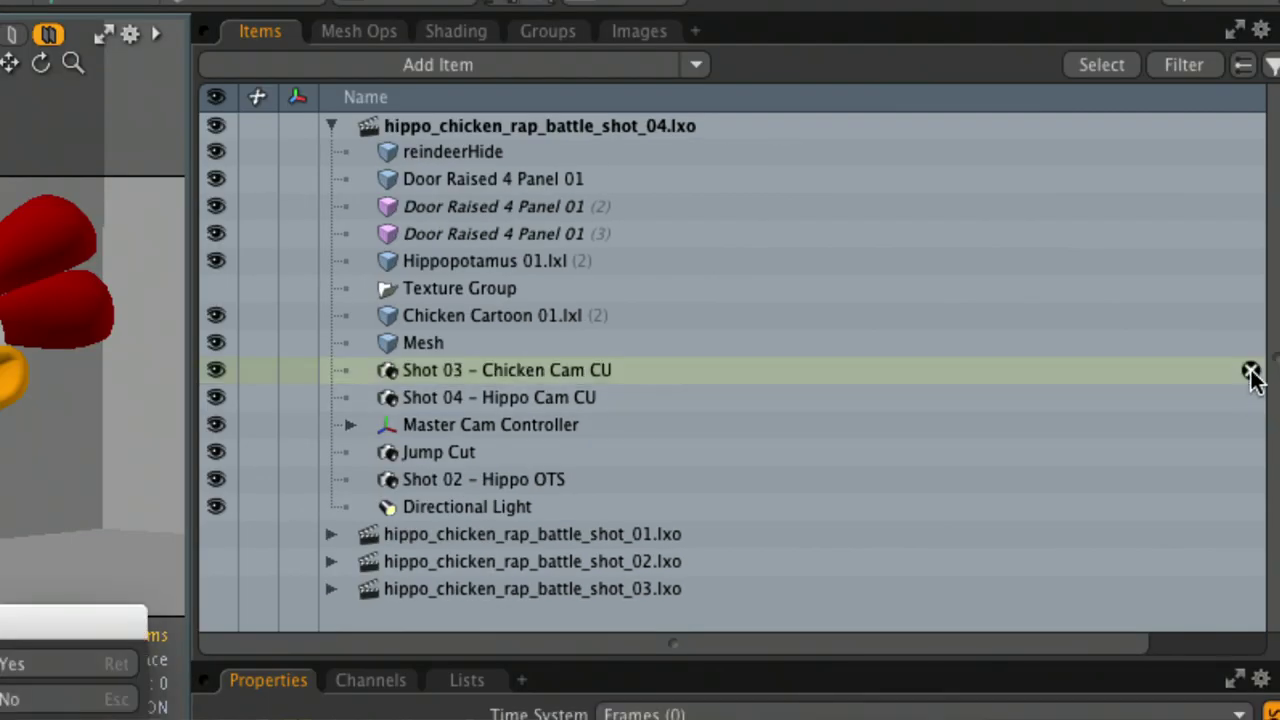
key("Return")
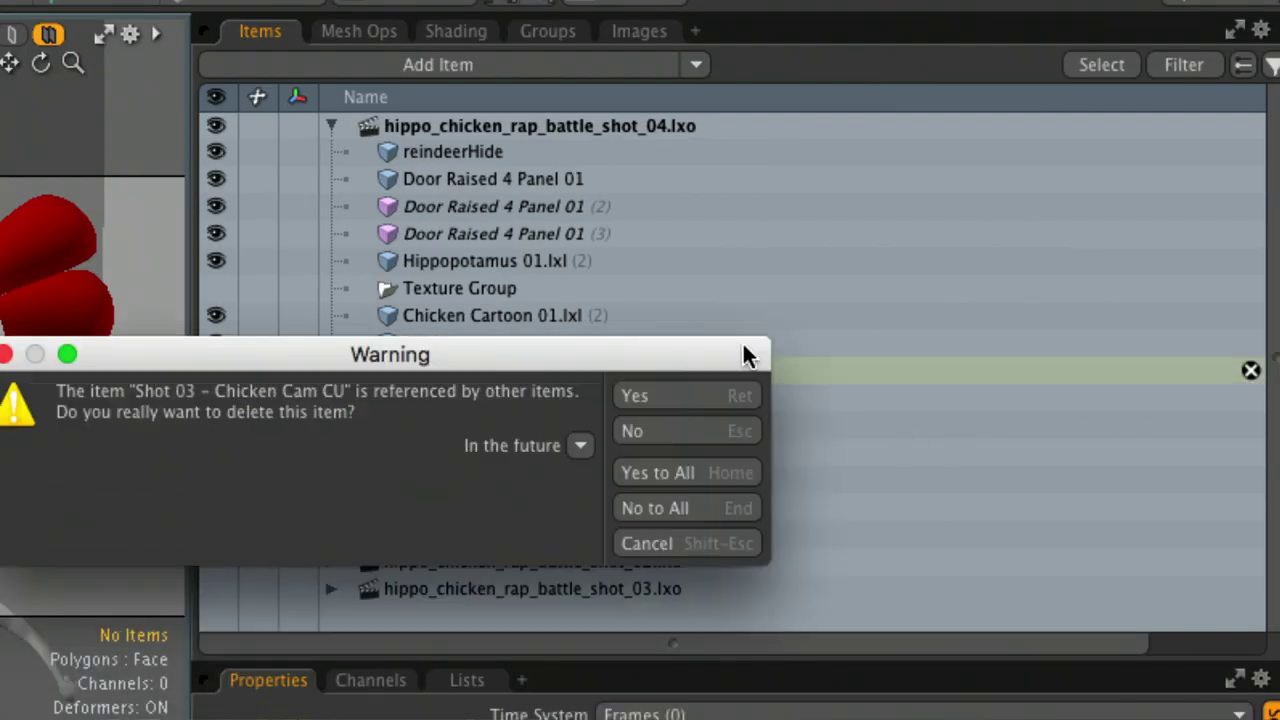
key("Return")
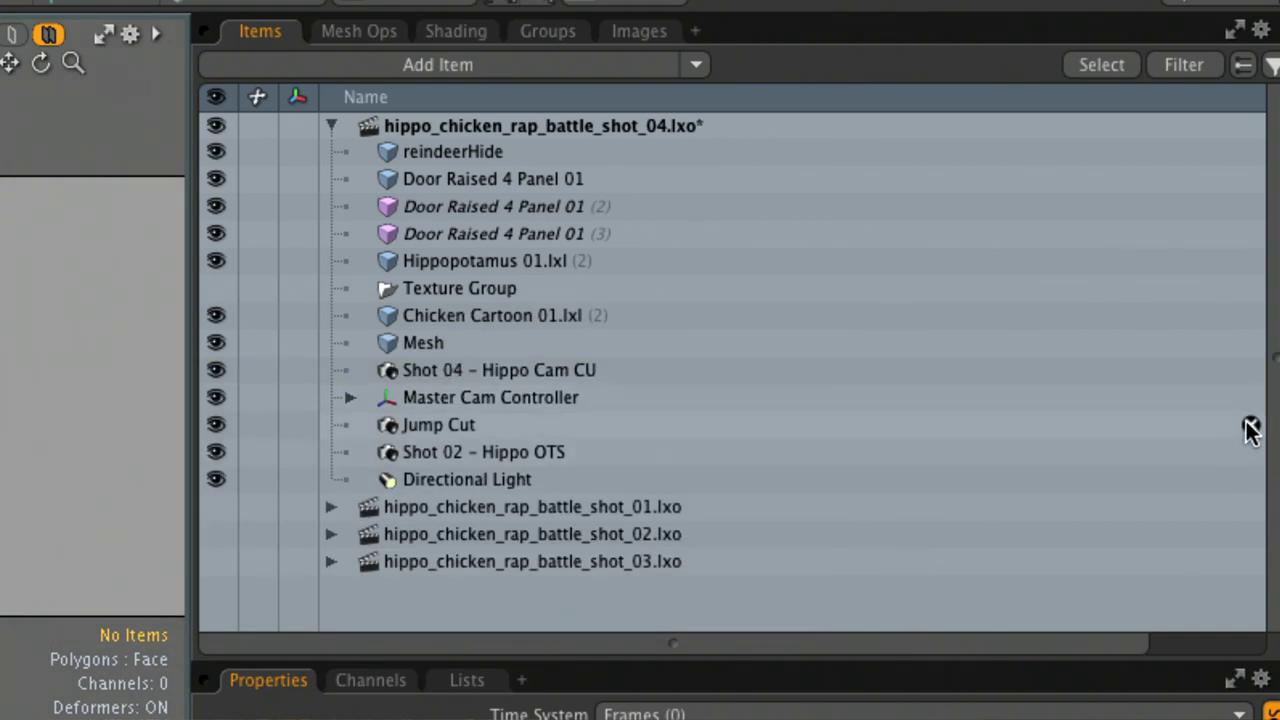
Step: Delete the Jump Cut and Shot 02 - Hippo OTS cameras from the shot_04 scene, accepting all reference warnings
left_click(1250, 428)
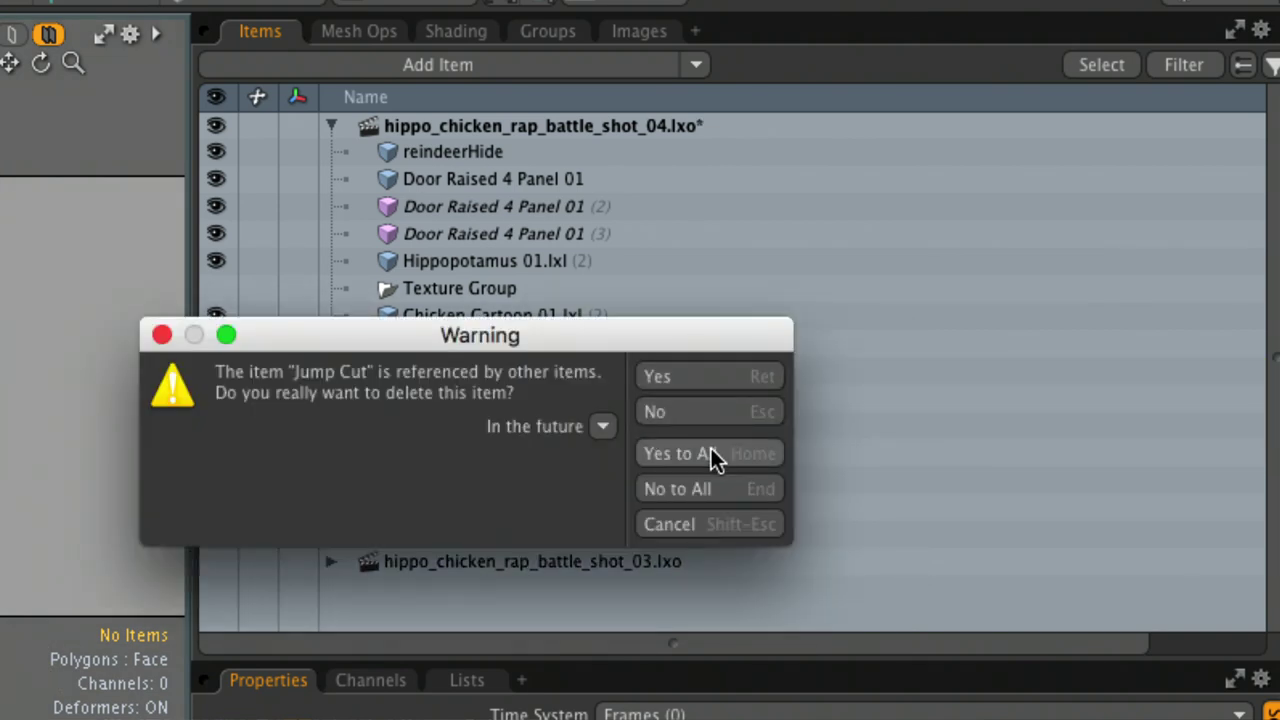
left_click(713, 458)
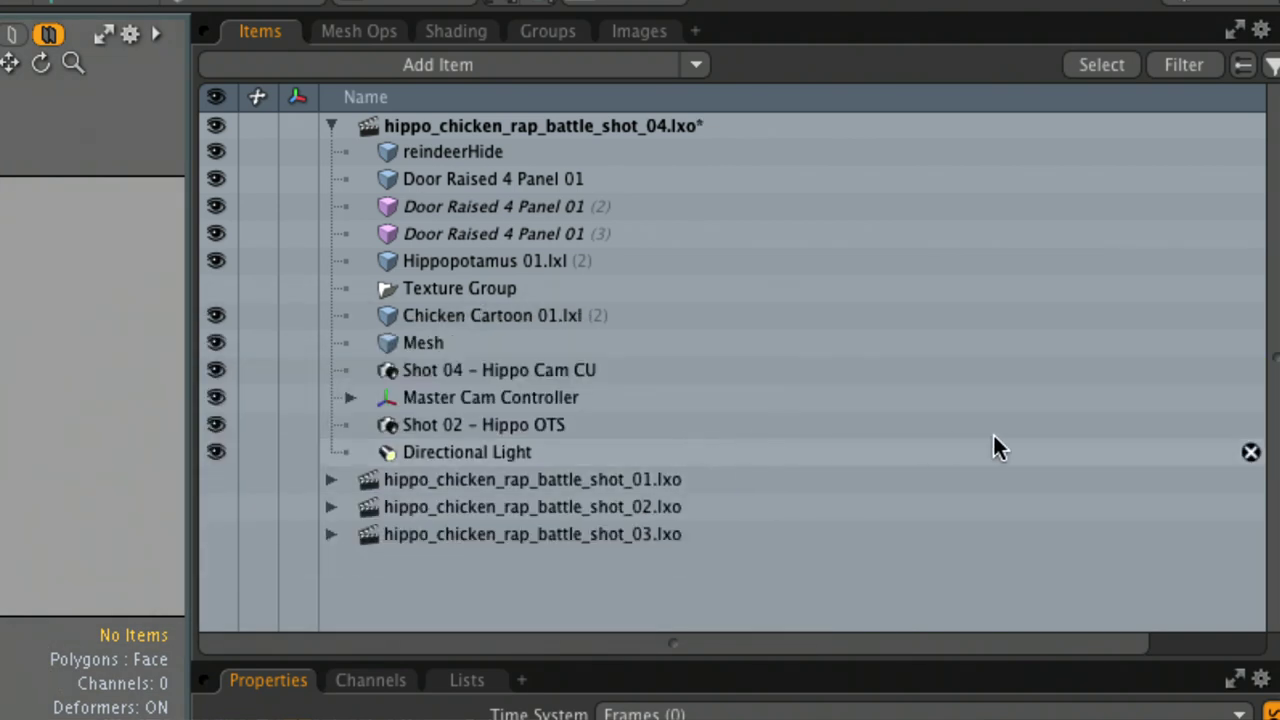
left_click(1250, 425)
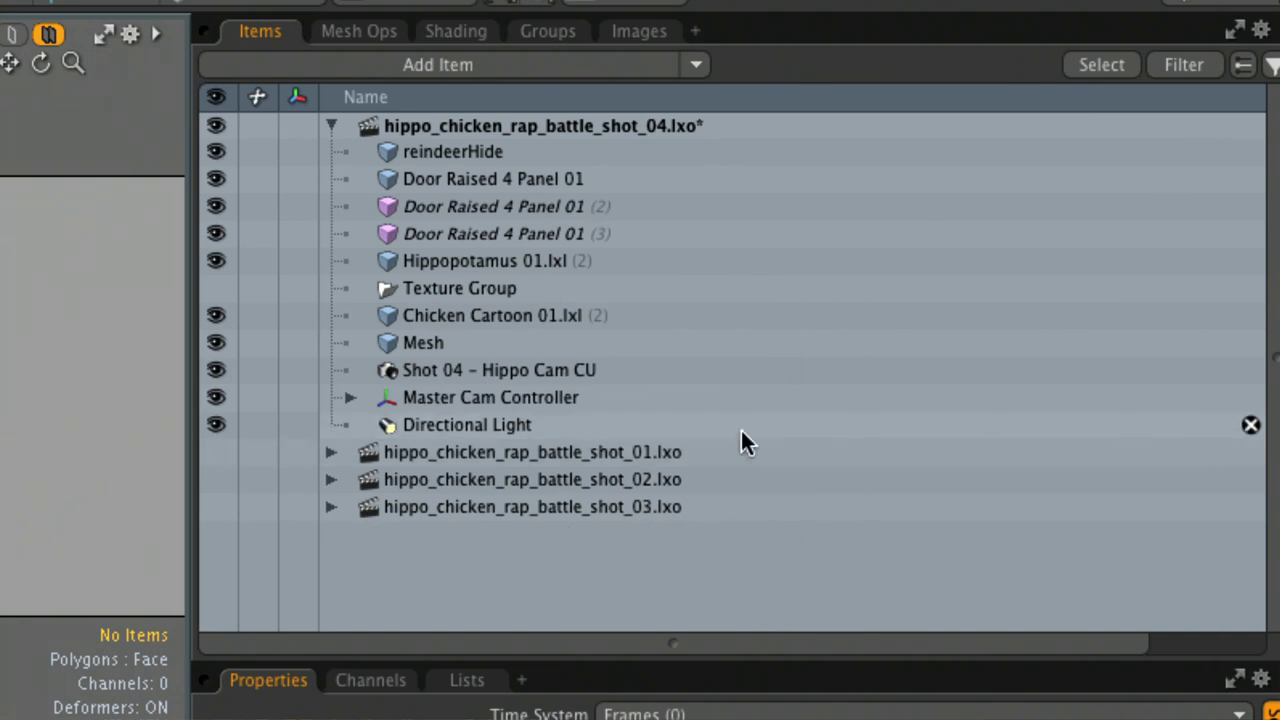
Step: Delete the Master Cam Controller from the shot_04 scene, accepting the reference warnings
left_click(542, 397)
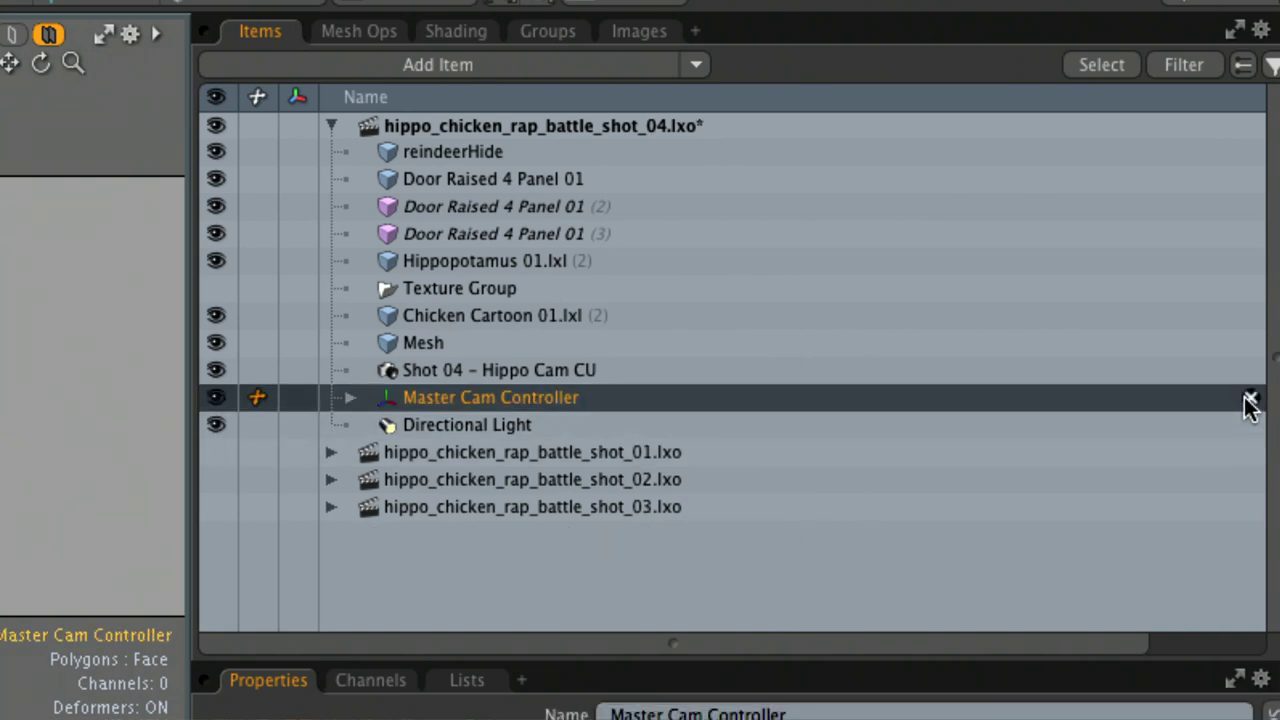
left_click(1250, 398)
left_click(722, 415)
left_click(722, 411)
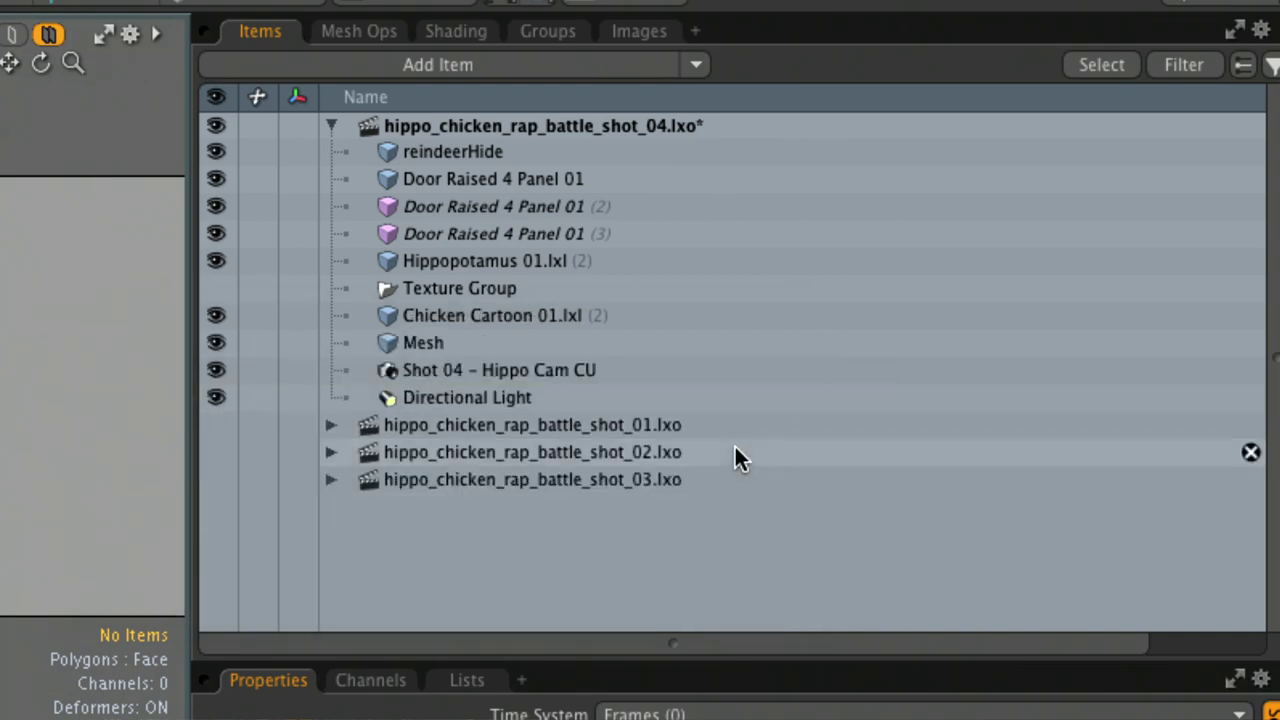
Step: Select the Shot 04 - Hippo Cam CU camera, collapse the shot_04 scene's item tree and select the Mesh item in the Right view
left_click(548, 370)
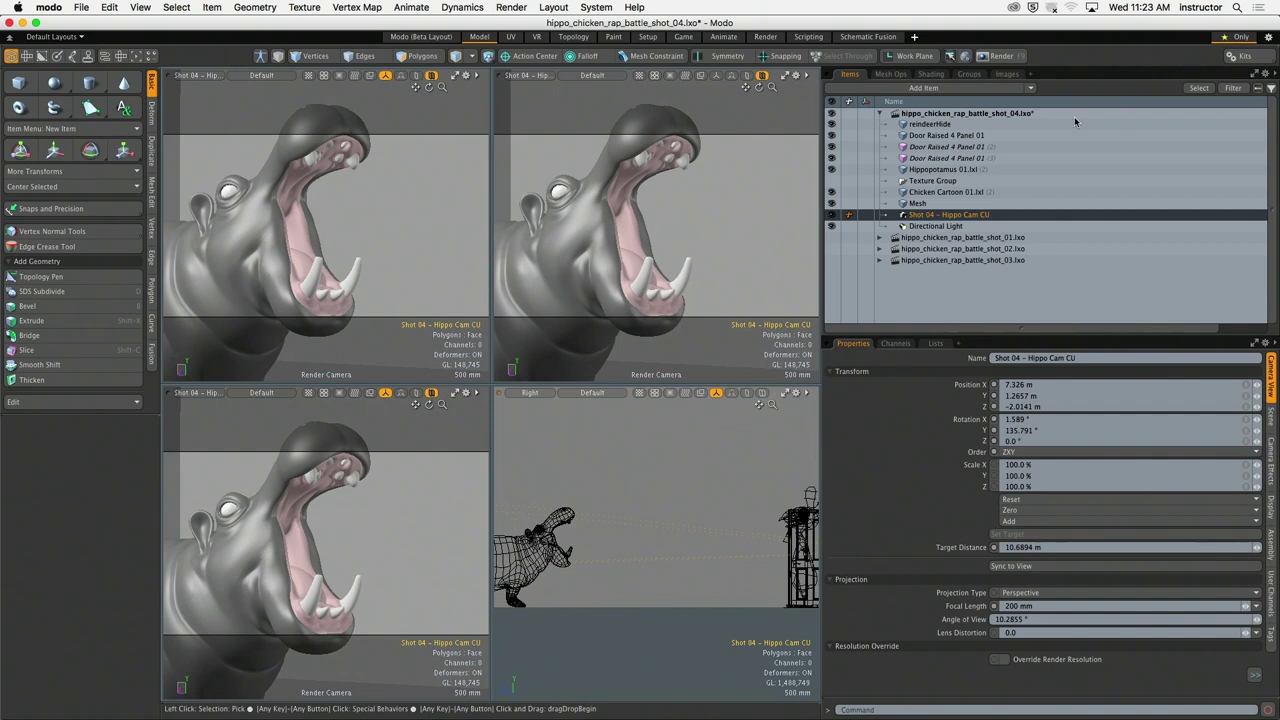
left_click(878, 115)
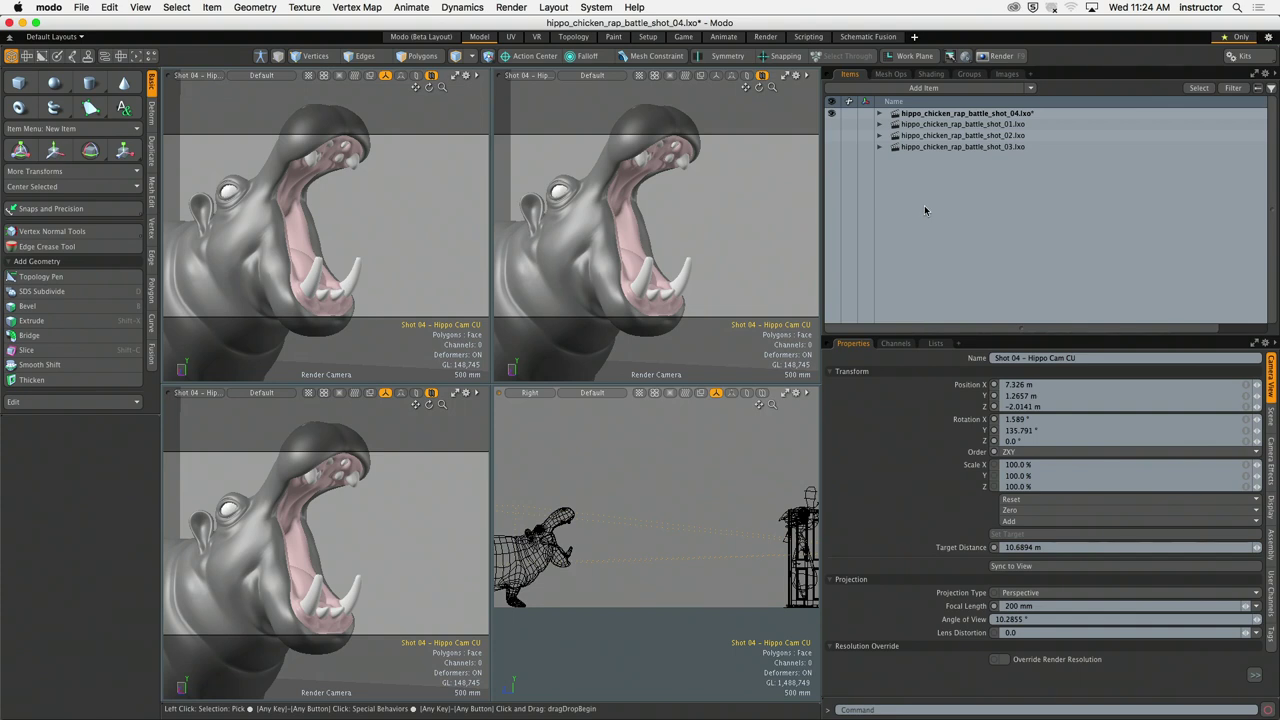
left_click(598, 513)
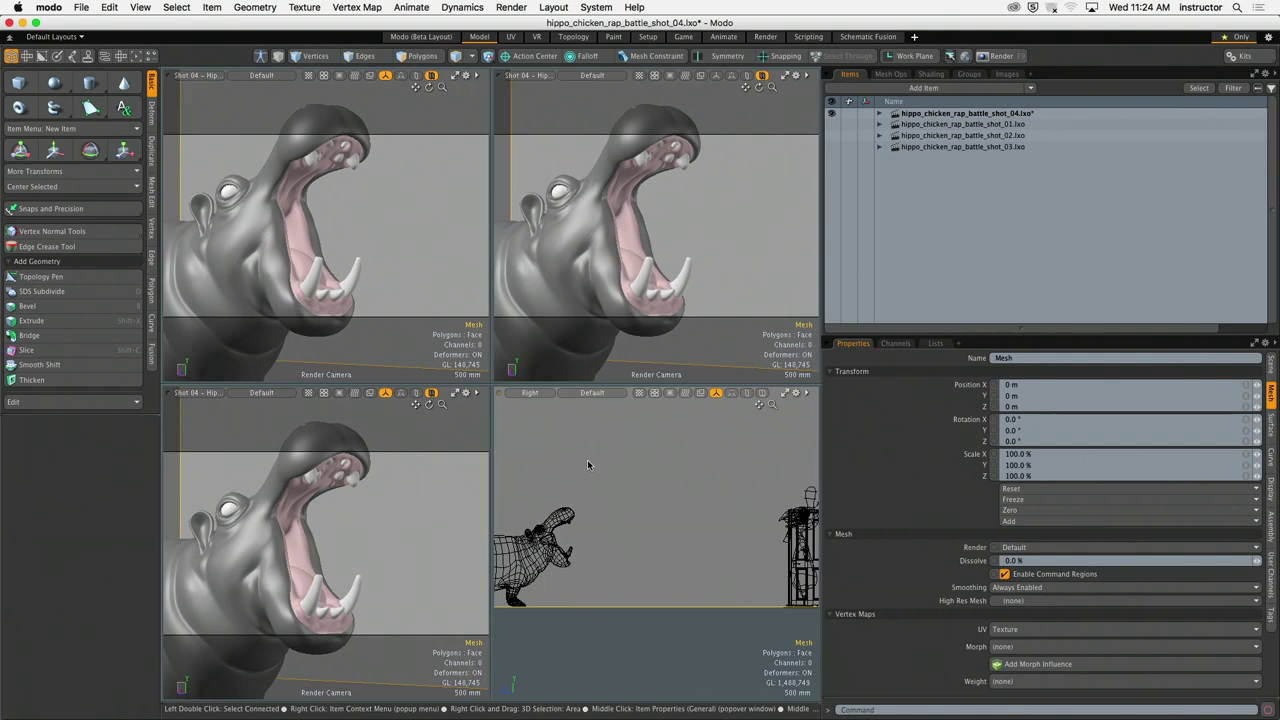
Step: Hide Modo and Google Chrome to clear the desktop
left_click(48, 7)
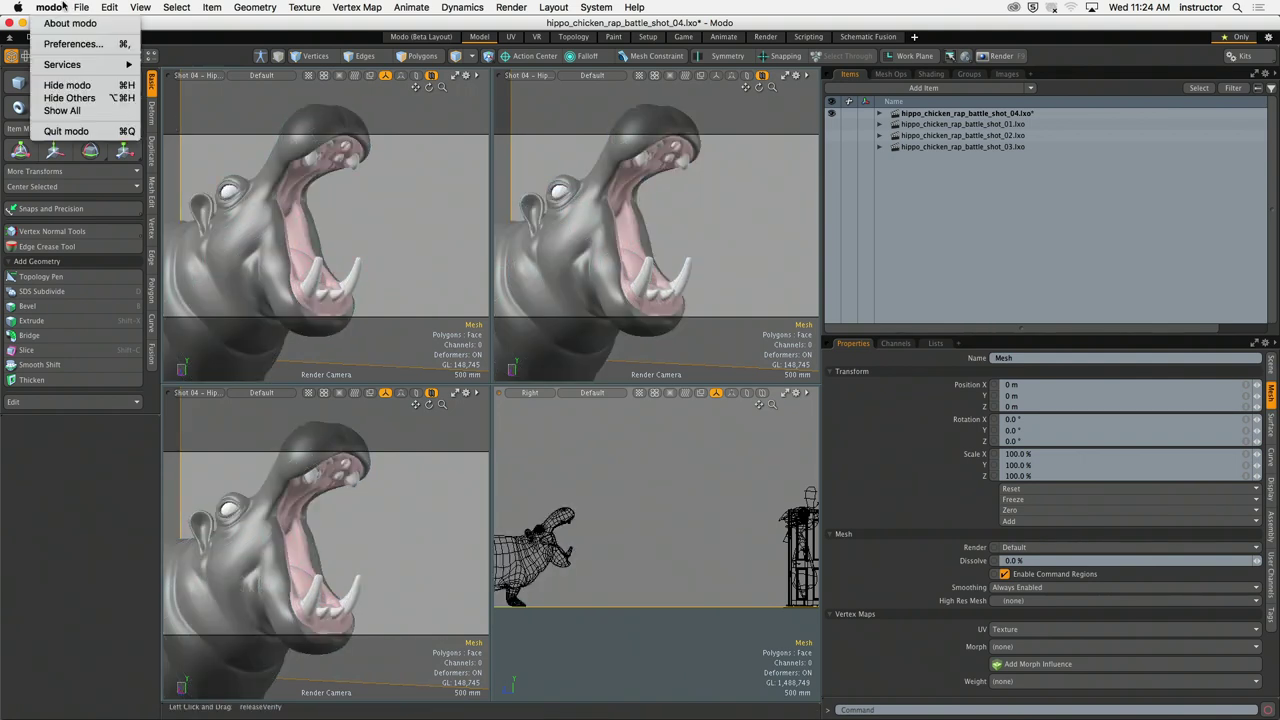
left_click(85, 82)
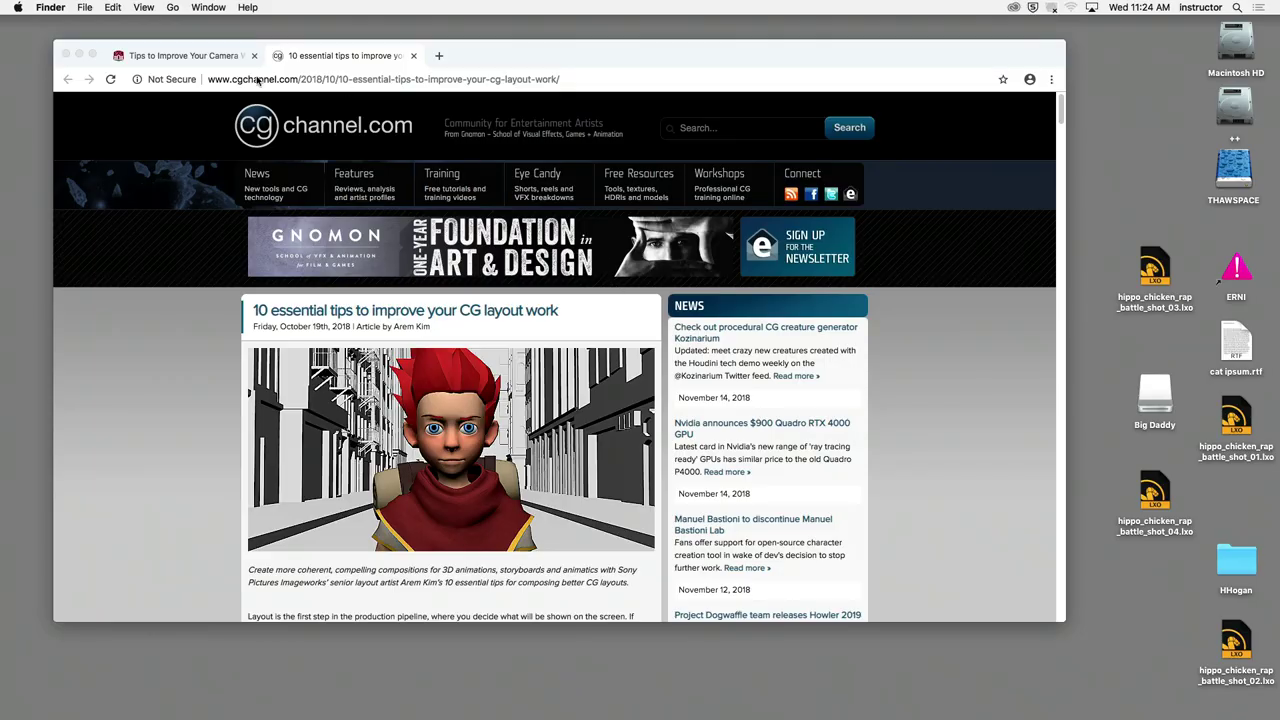
left_click(451, 59)
left_click(50, 7)
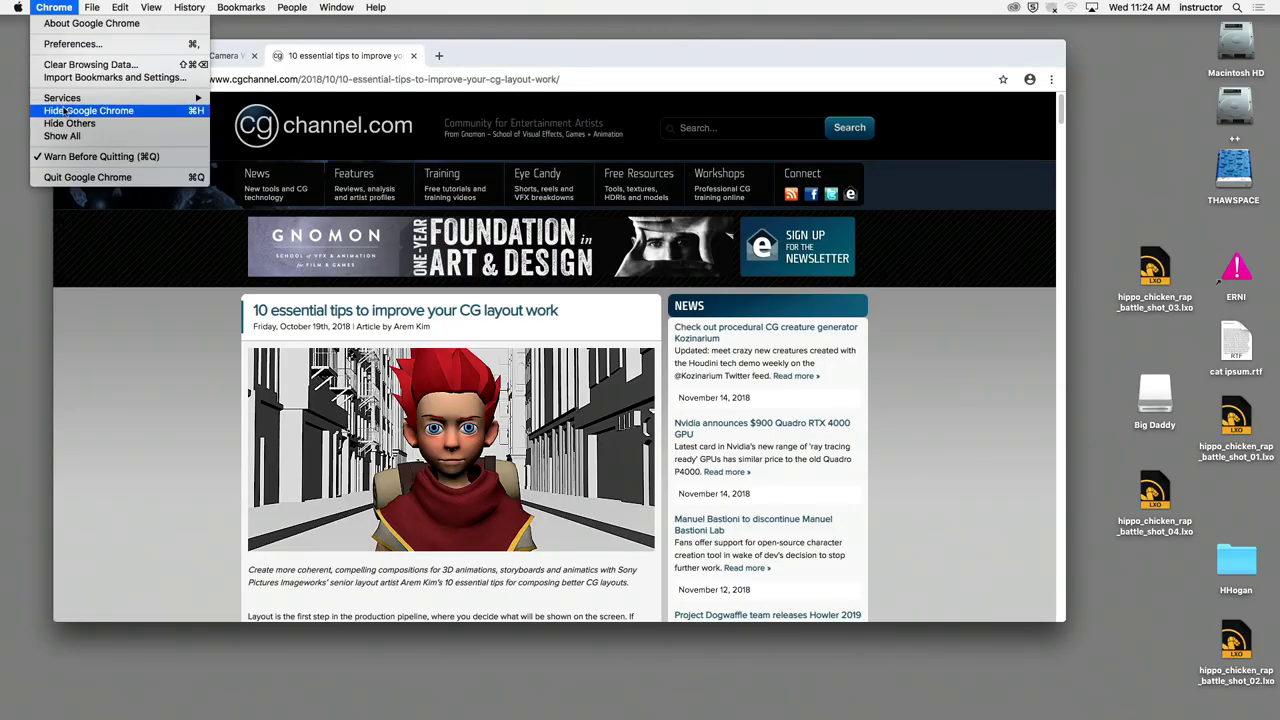
left_click(64, 110)
Step: Open the Big Daddy drive in Finder, show its contents as a list and move the window clear of the desktop files
left_click(1160, 400)
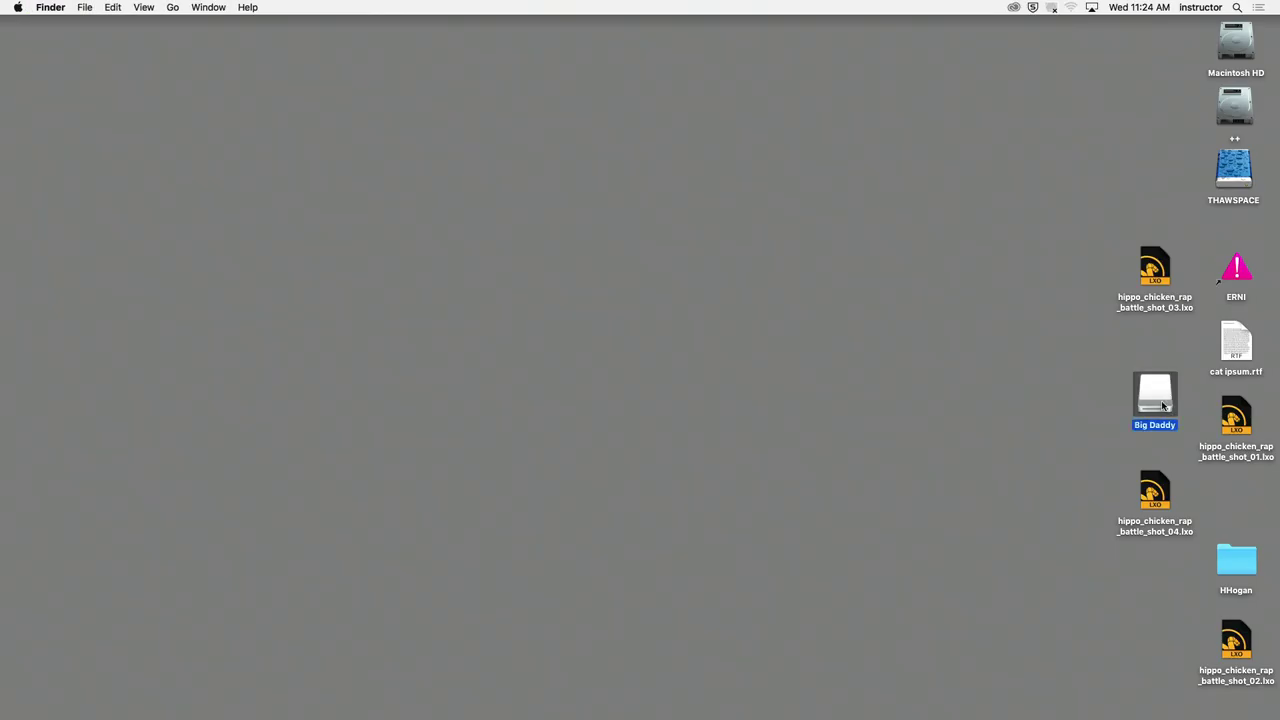
key("super+o")
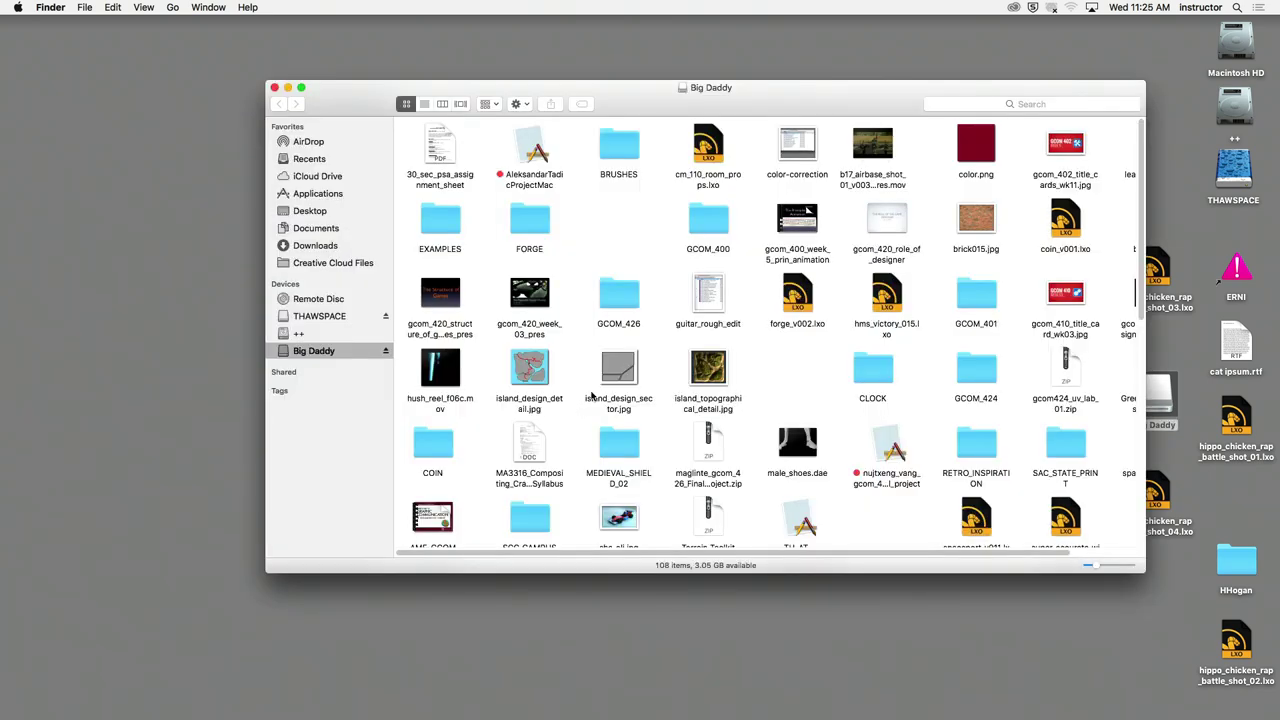
left_click(424, 104)
left_click_drag(365, 100, 242, 51)
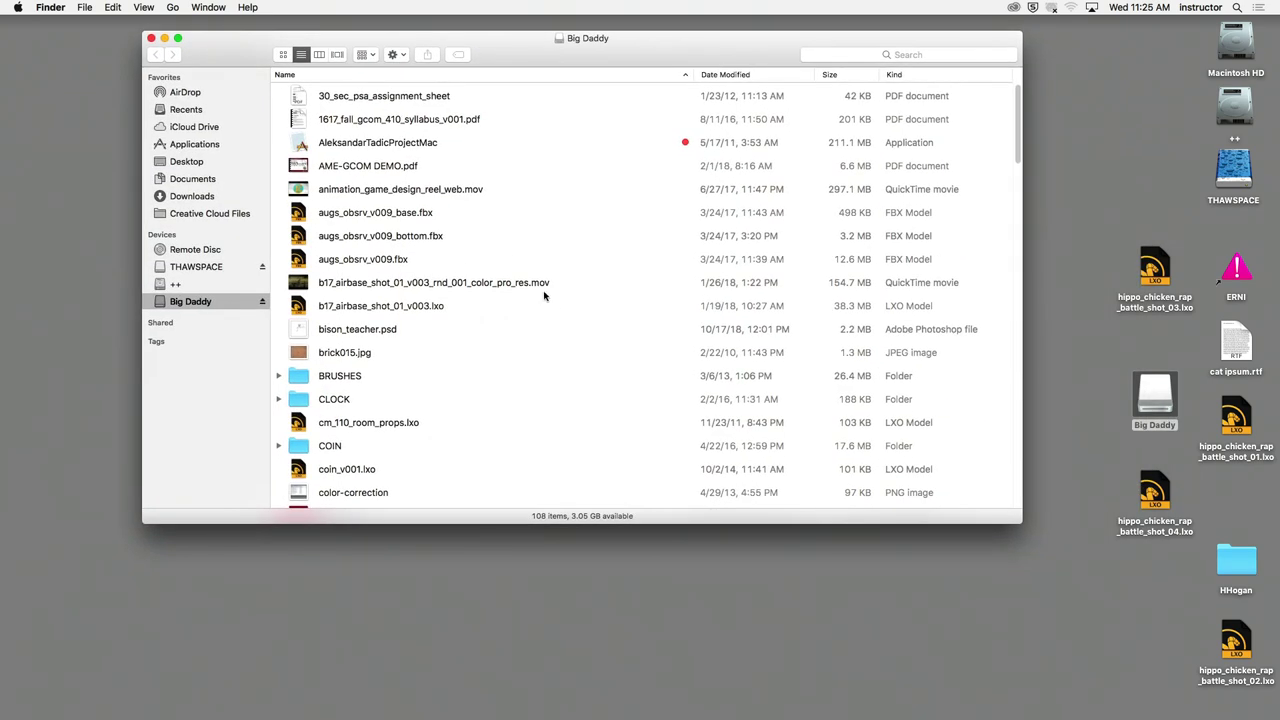
Step: Open b17_airbase_shot_01_v003_rnd_001_color_pro_res.mov in QuickTime Player, view it full screen, play it through and replay it
left_click(540, 286)
key("super+o")
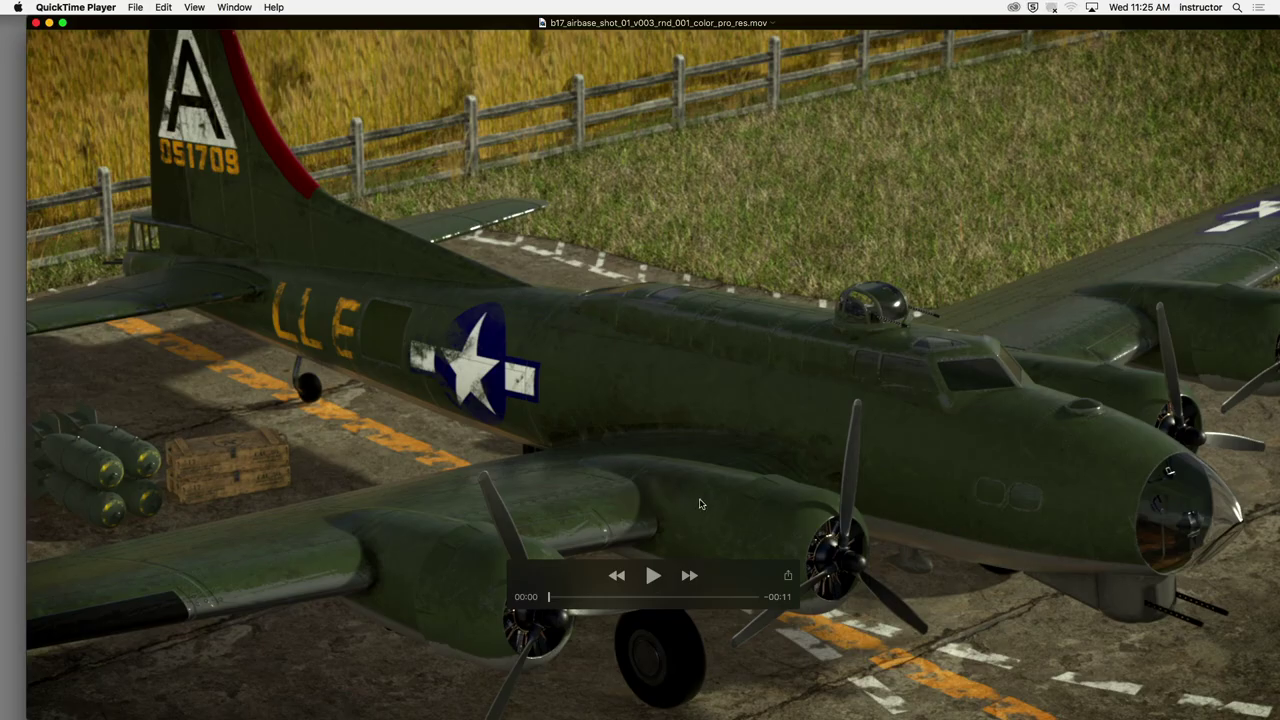
key("ctrl+super+f")
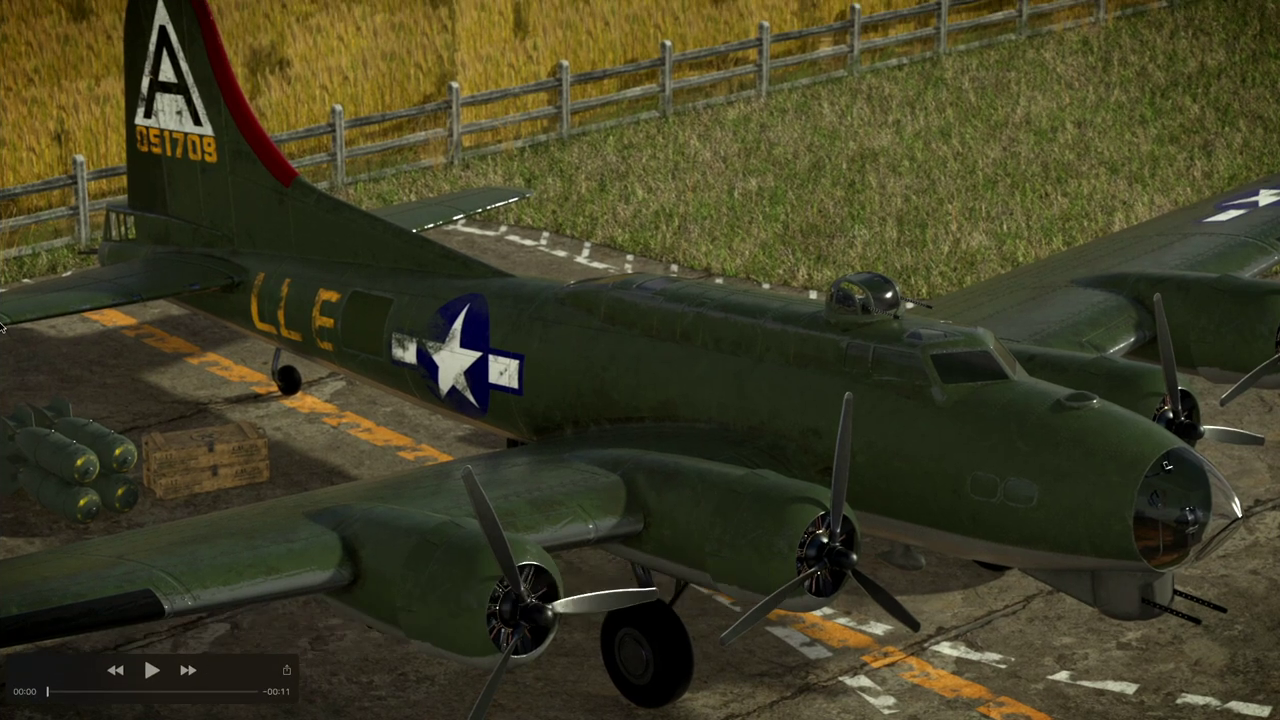
key("space")
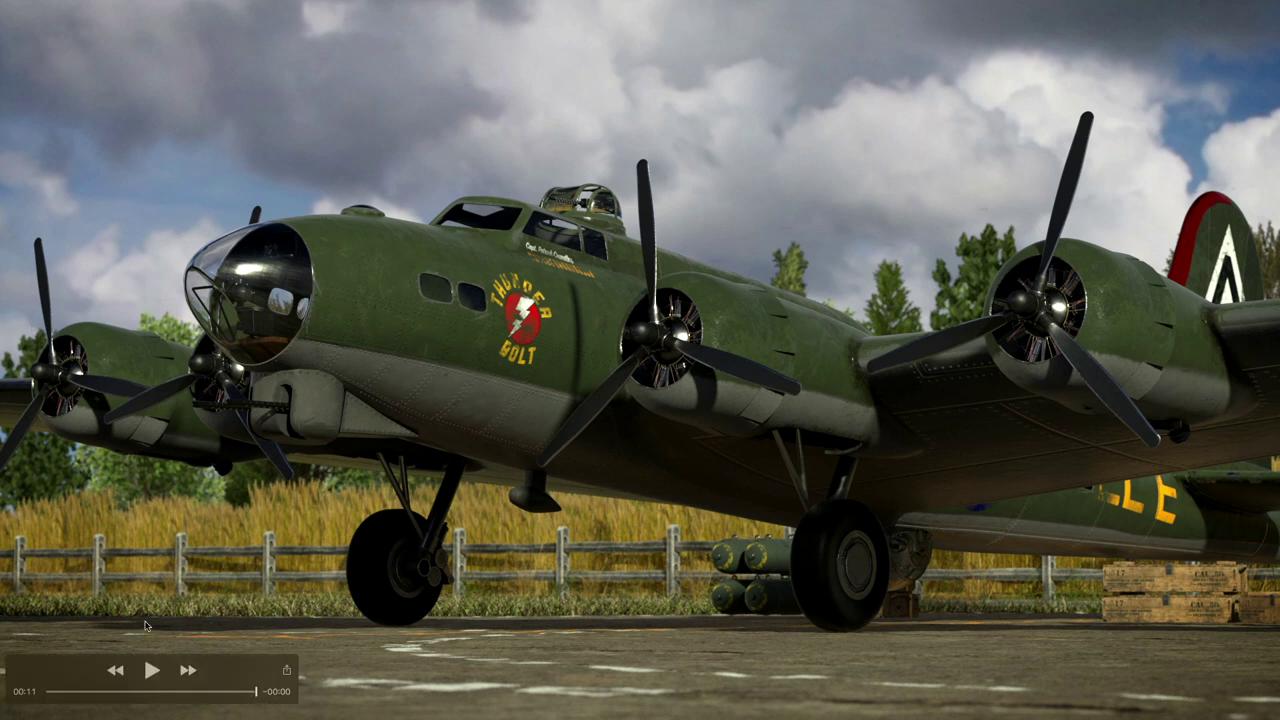
left_click(152, 670)
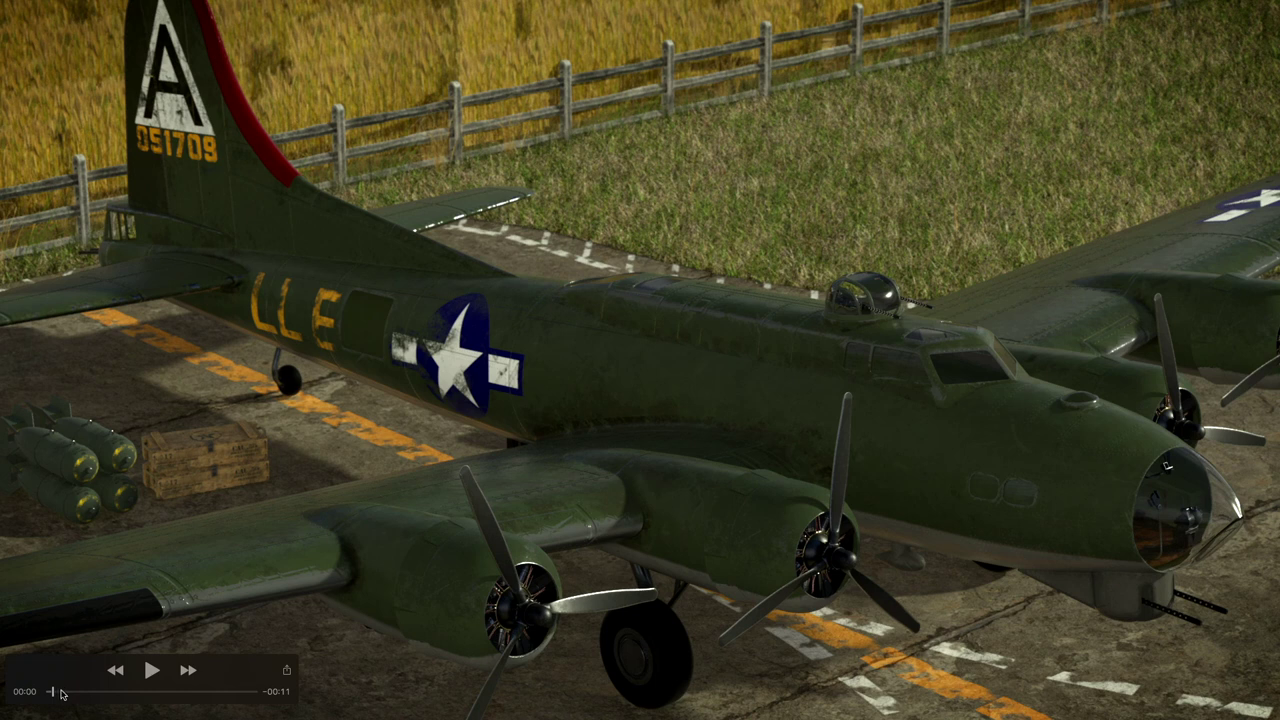
Step: Scrub the B-17 movie from its opening frames to the front view at about 5 to 6 seconds and on to the end
left_click(56, 692)
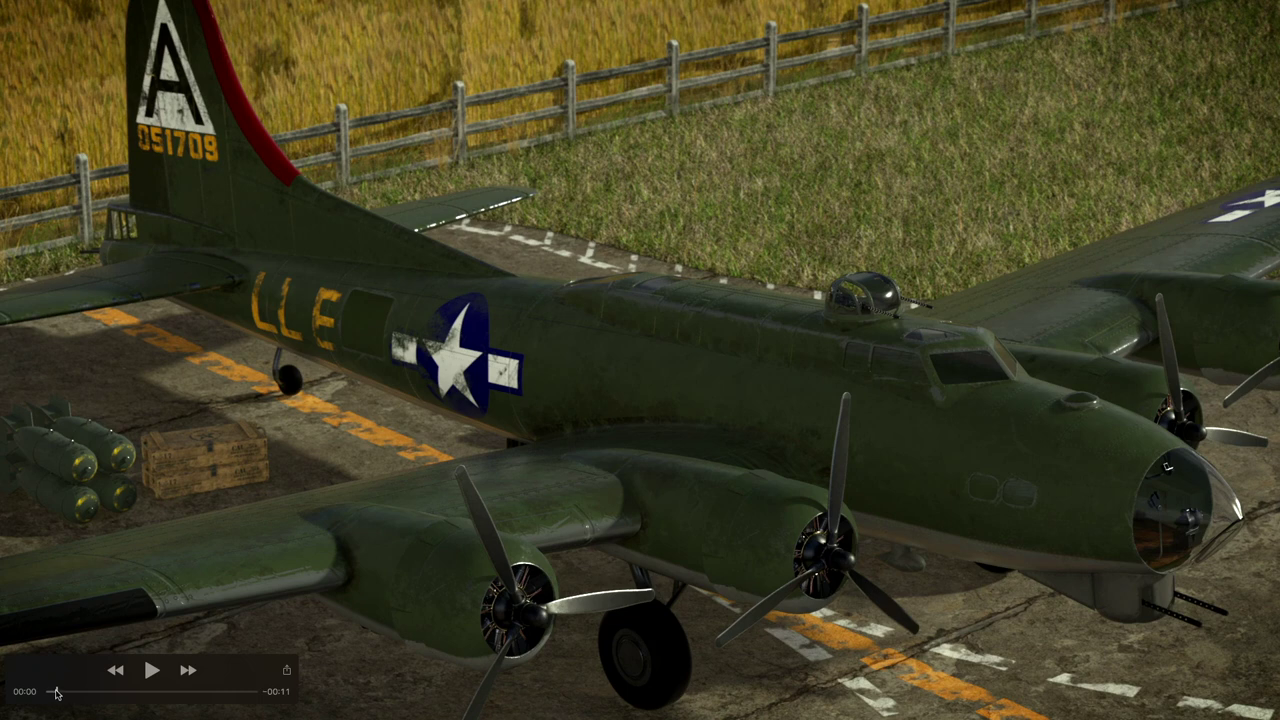
left_click_drag(57, 693, 150, 695)
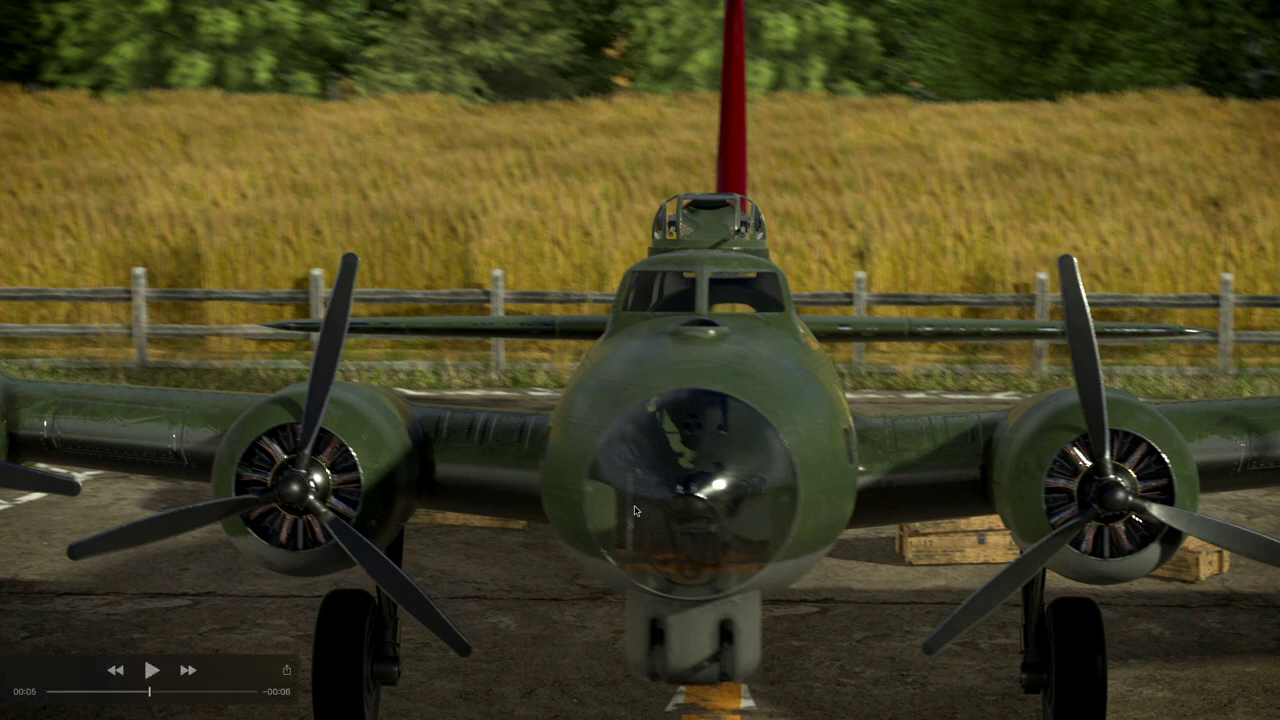
left_click(155, 693)
left_click_drag(155, 693, 156, 690)
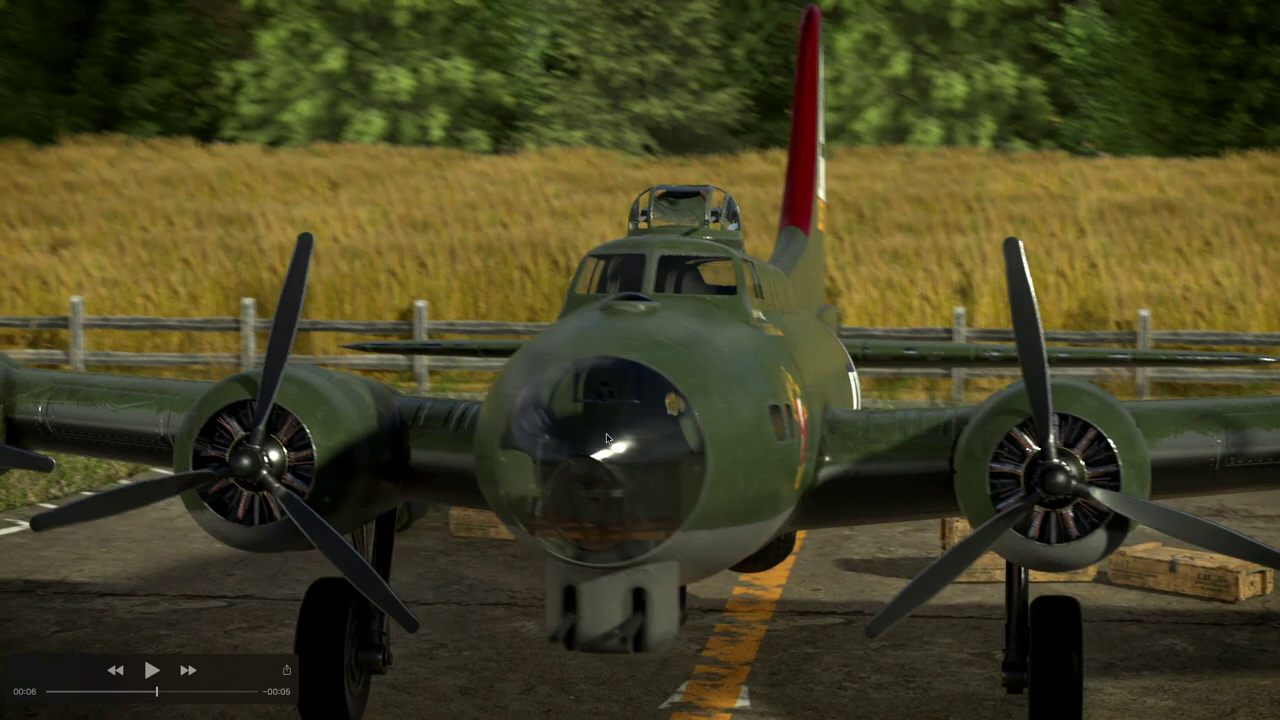
left_click_drag(203, 692, 311, 706)
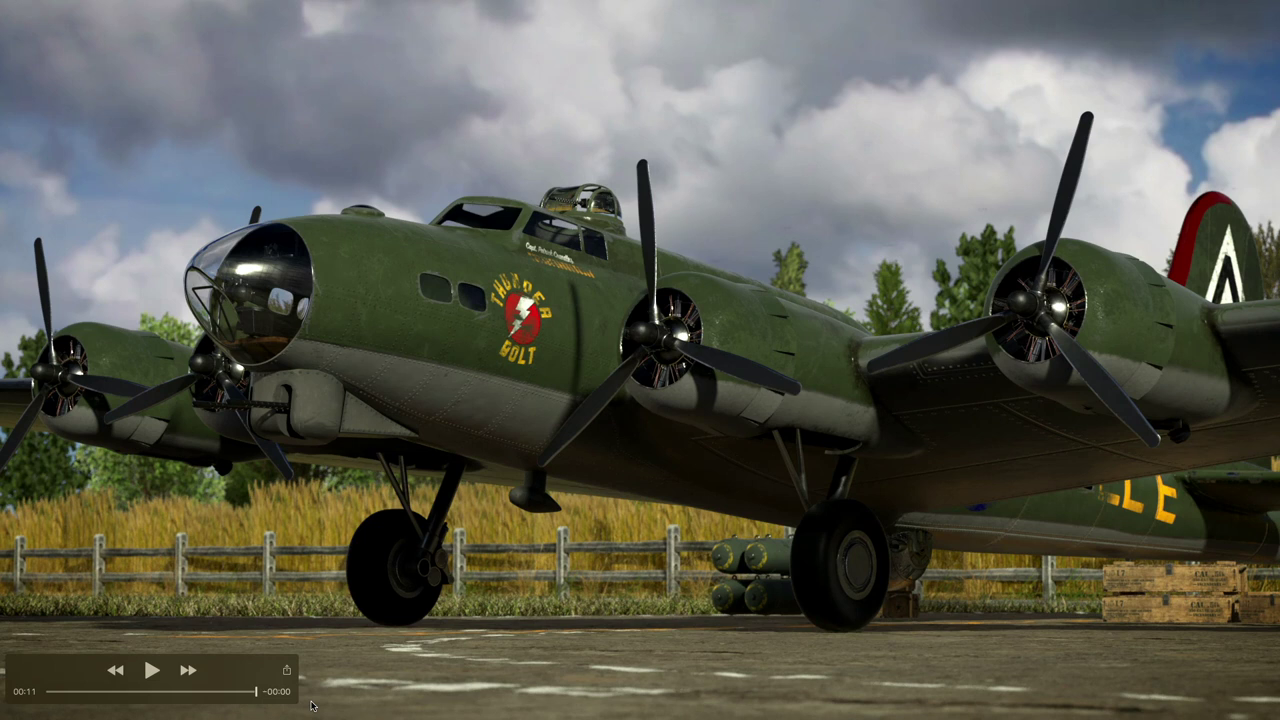